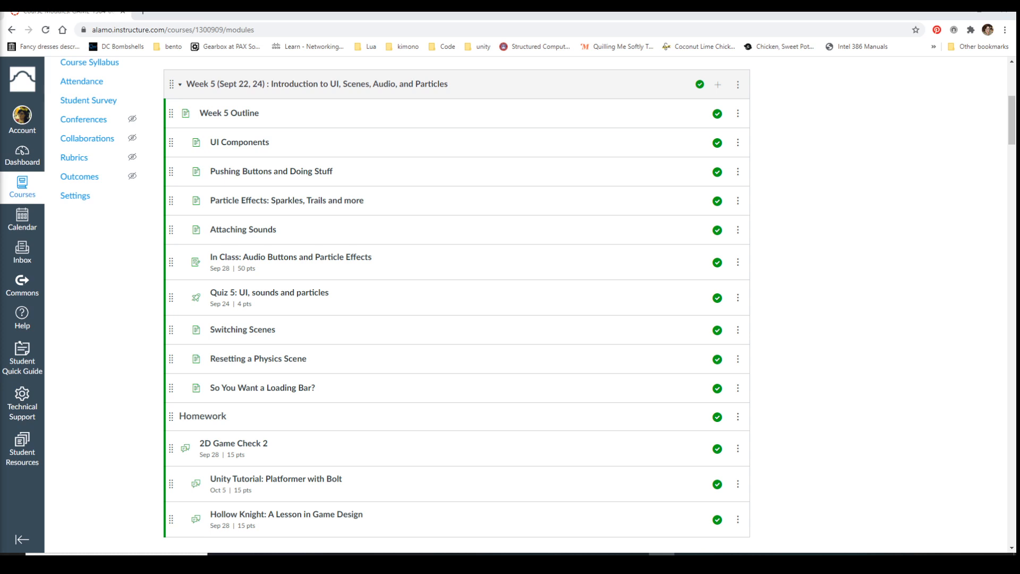
Search the web for "visual fx graph unity" in a new browser tab and look through Unity's Visual Effect Graph page
left_click(143, 13)
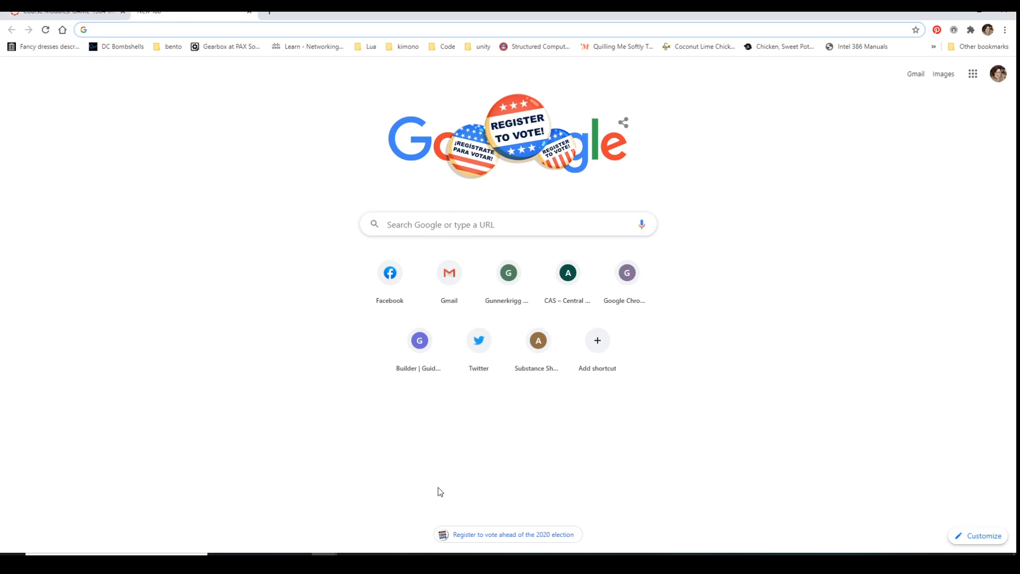
type("visual ")
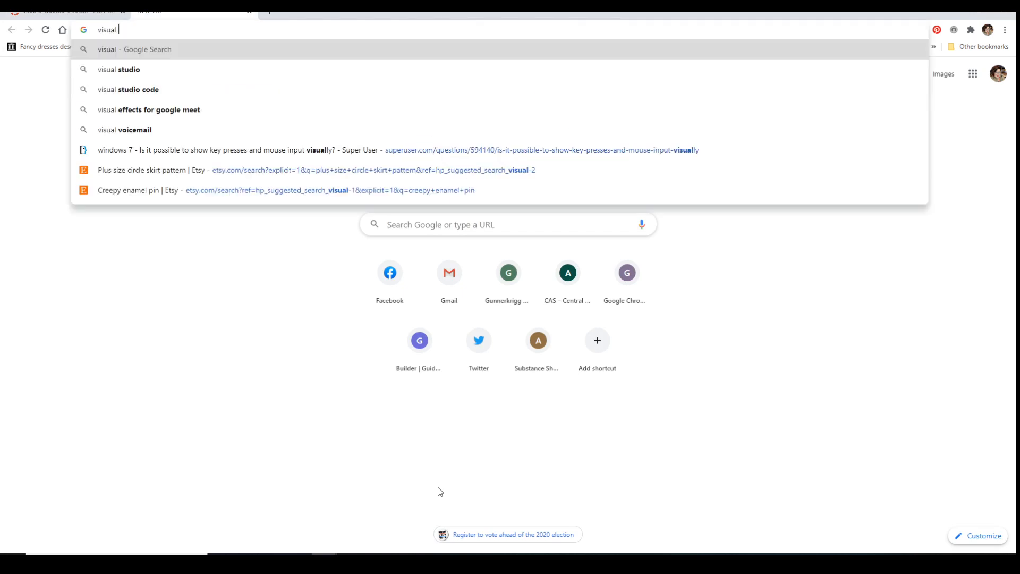
type("fx grap")
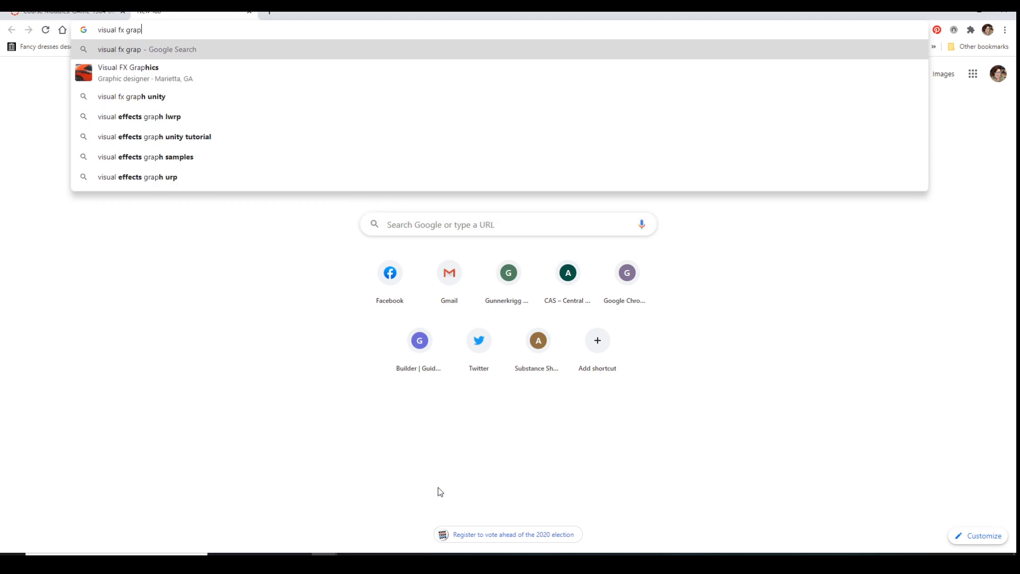
type("h unity")
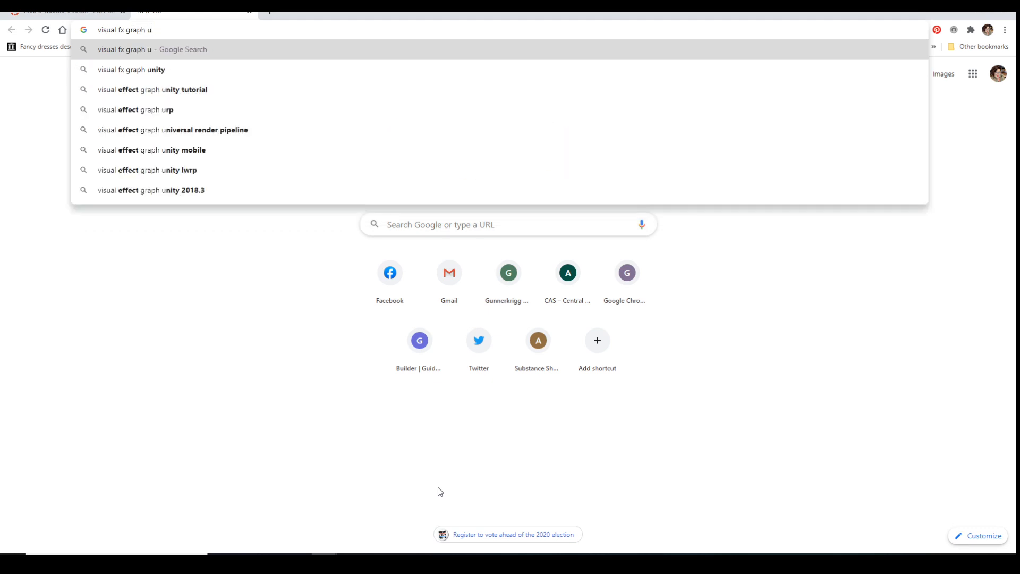
key("Return")
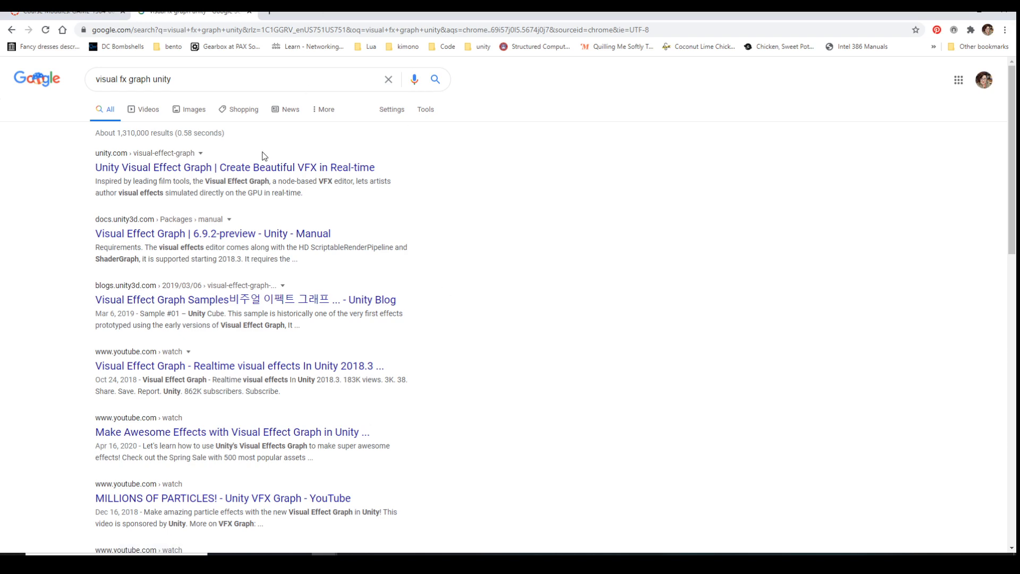
left_click(256, 169)
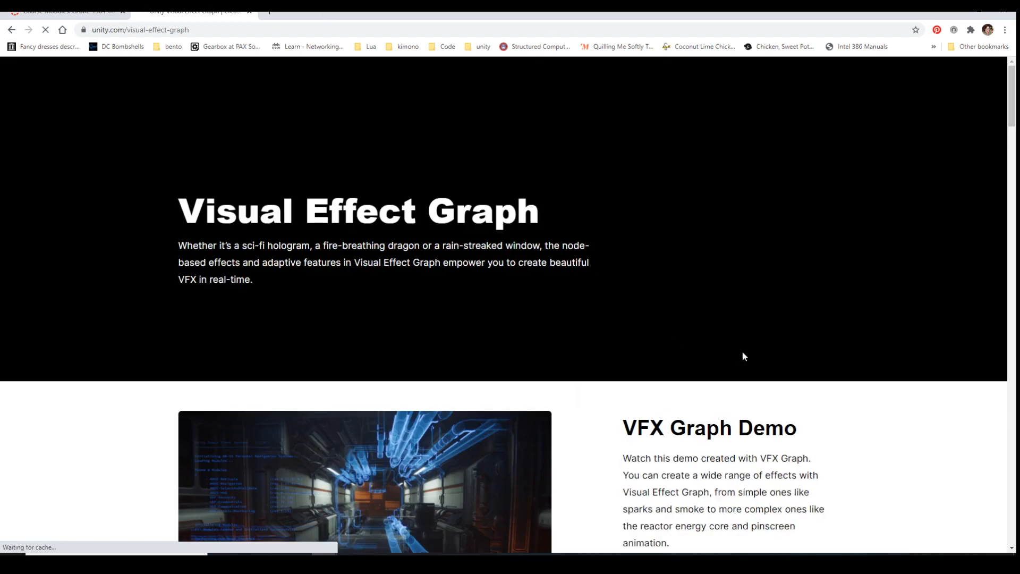
scroll(681, 321, "down", 4)
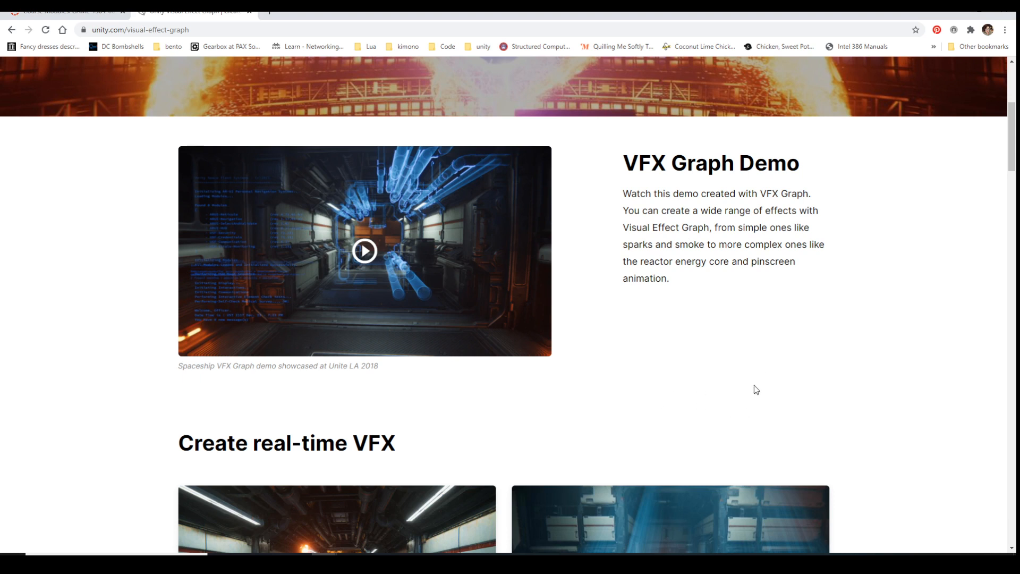
scroll(756, 389, "down", 6)
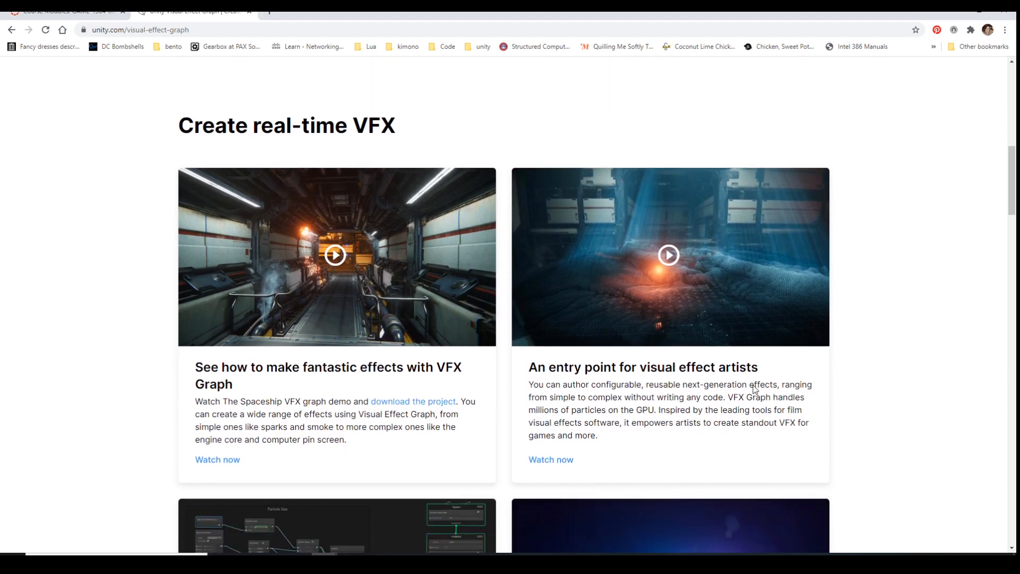
scroll(401, 373, "down", 4)
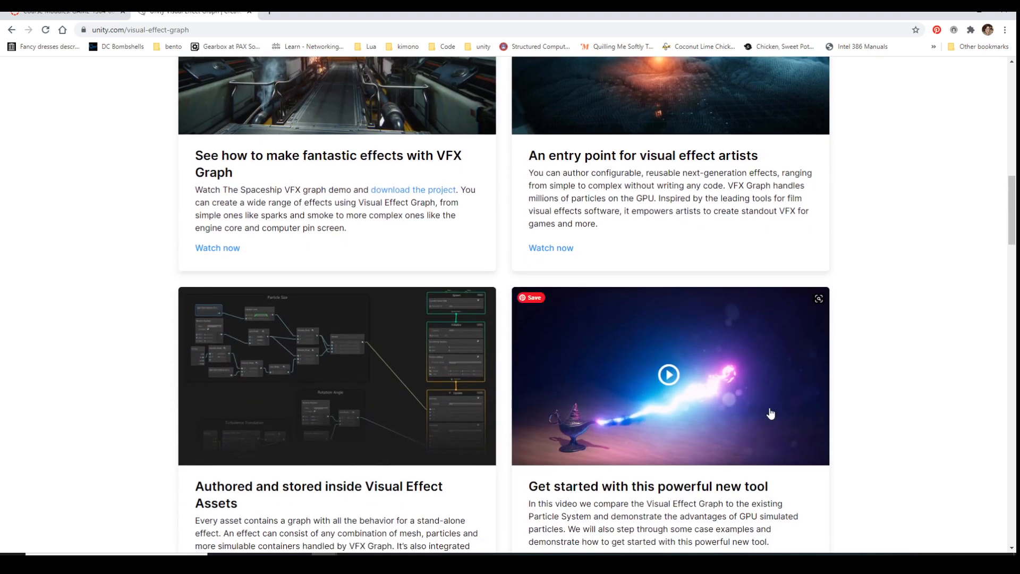
scroll(718, 408, "down", 1)
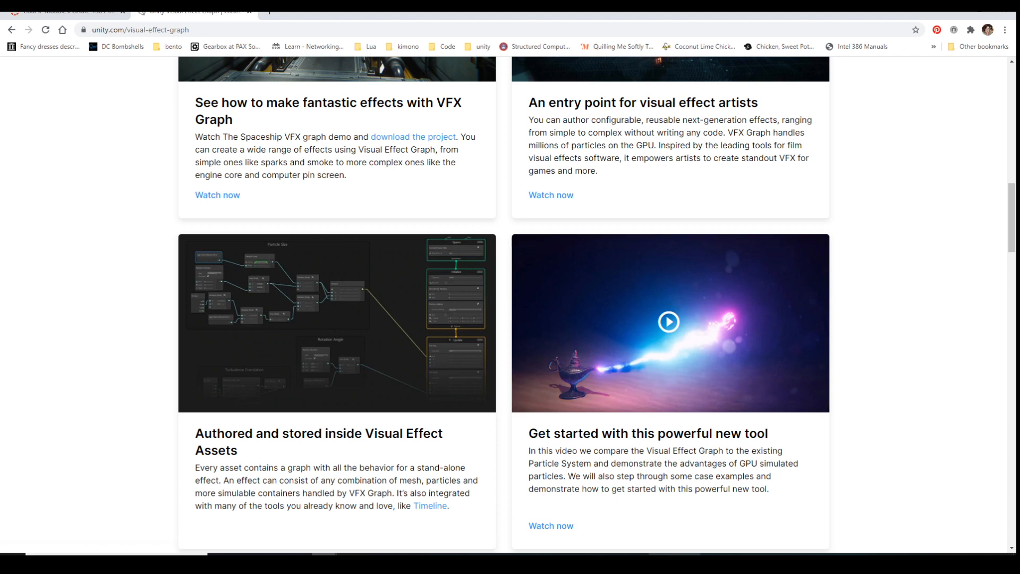
Switch to the Unity editor, open the online Asset Store from it and filter the assets to VFX Particles
left_click(687, 562)
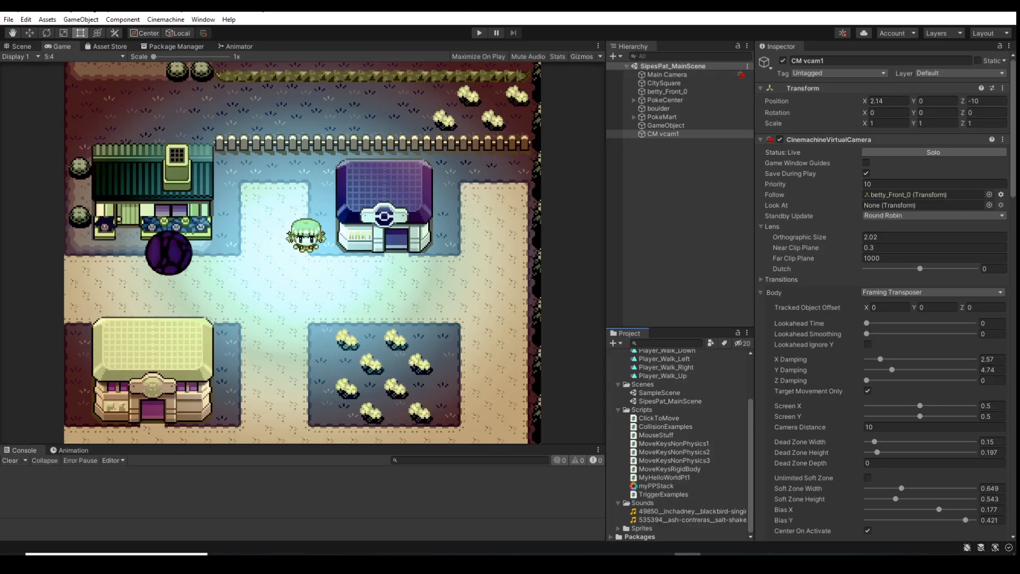
left_click(104, 48)
left_click(106, 171)
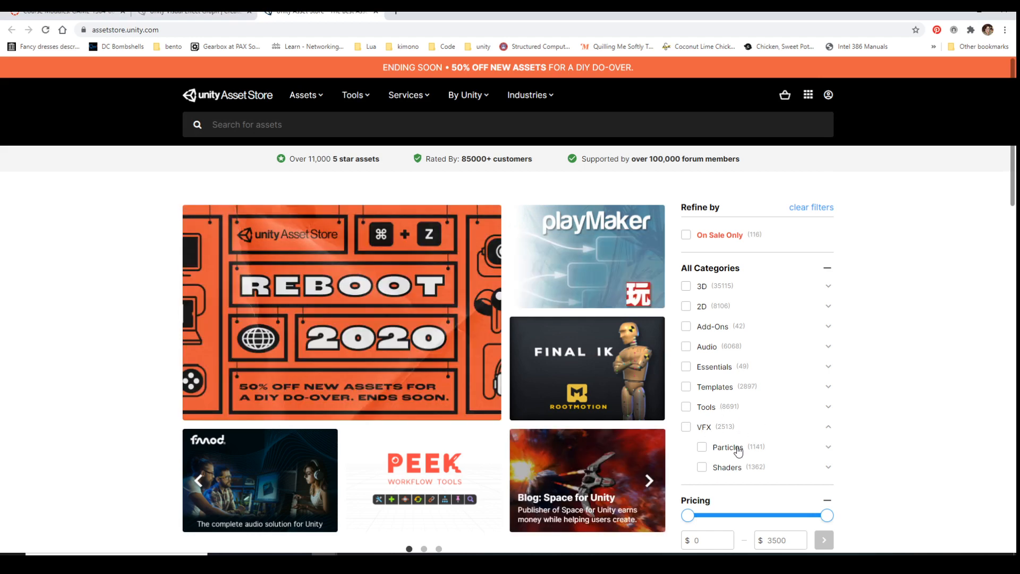
left_click(702, 448)
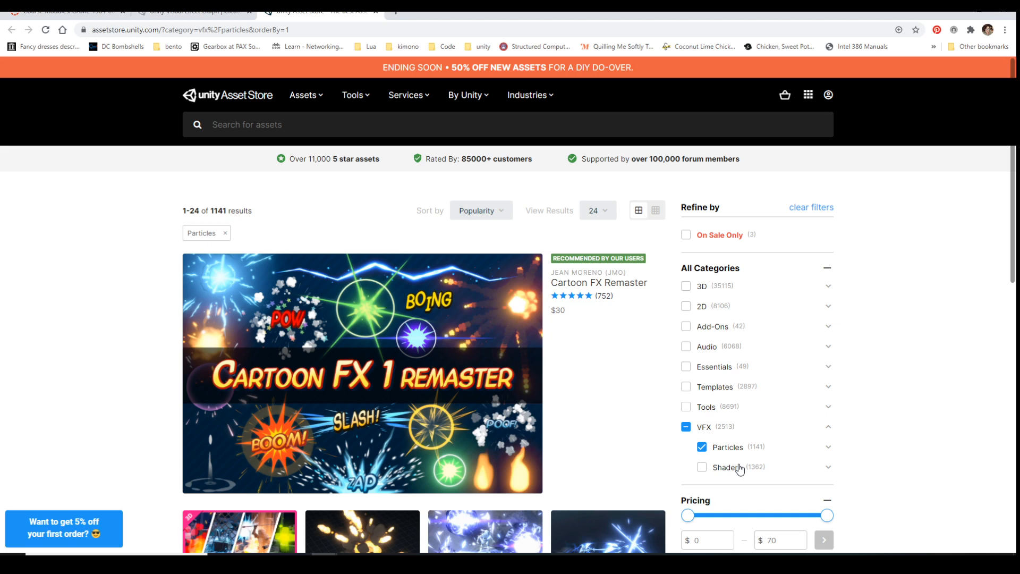
Browse the first page of particle assets, and close the Asset Store and Visual Effect Graph pages
scroll(547, 398, "down", 4)
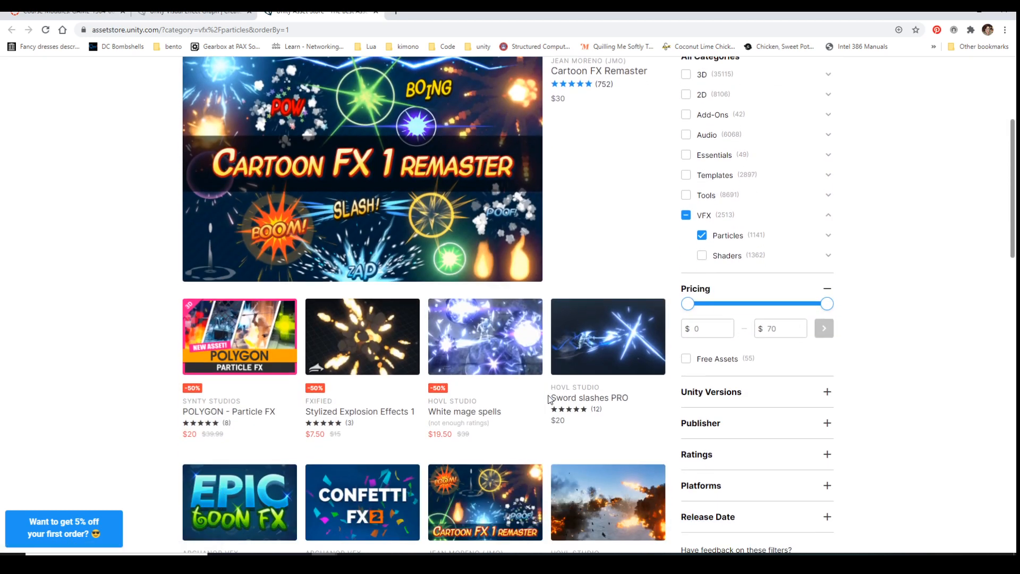
scroll(331, 428, "down", 2)
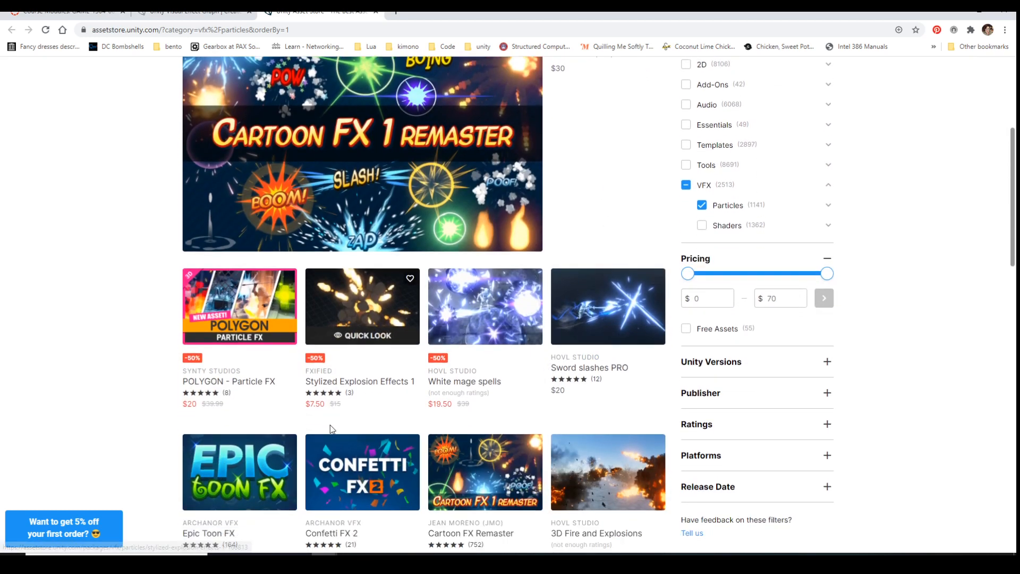
scroll(331, 428, "down", 2)
scroll(449, 338, "down", 2)
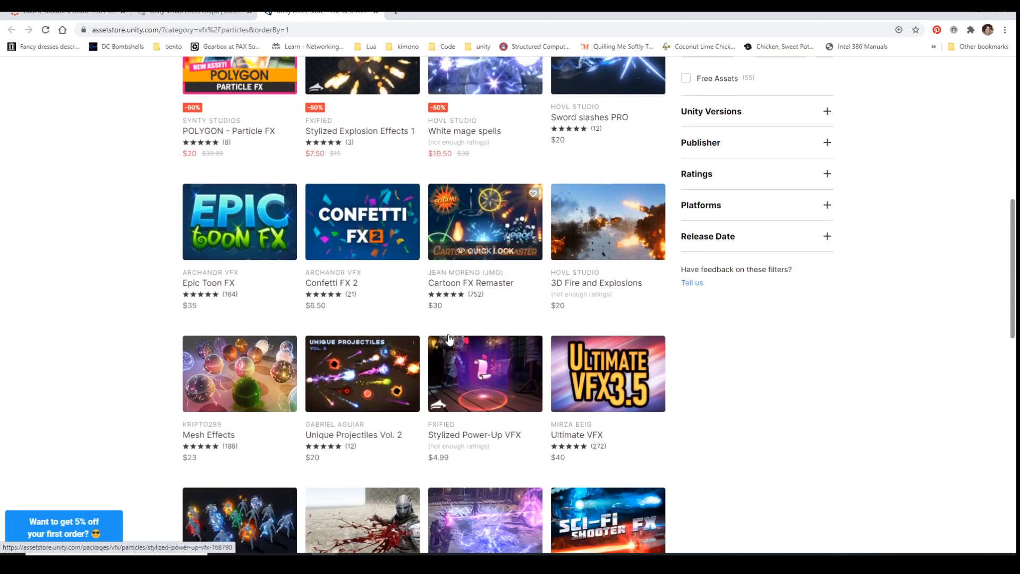
scroll(449, 338, "down", 2)
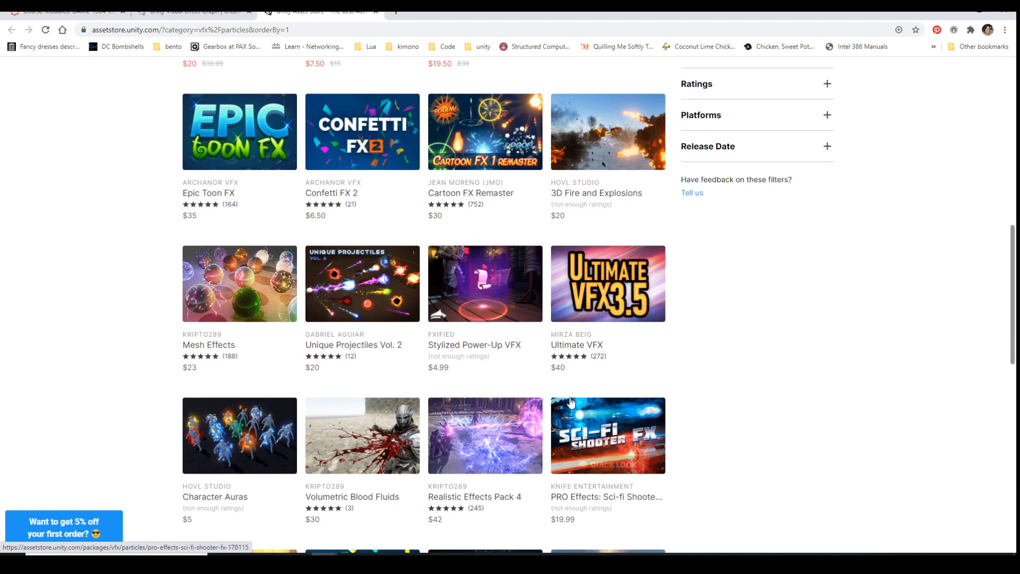
scroll(571, 402, "down", 3)
scroll(417, 385, "down", 1)
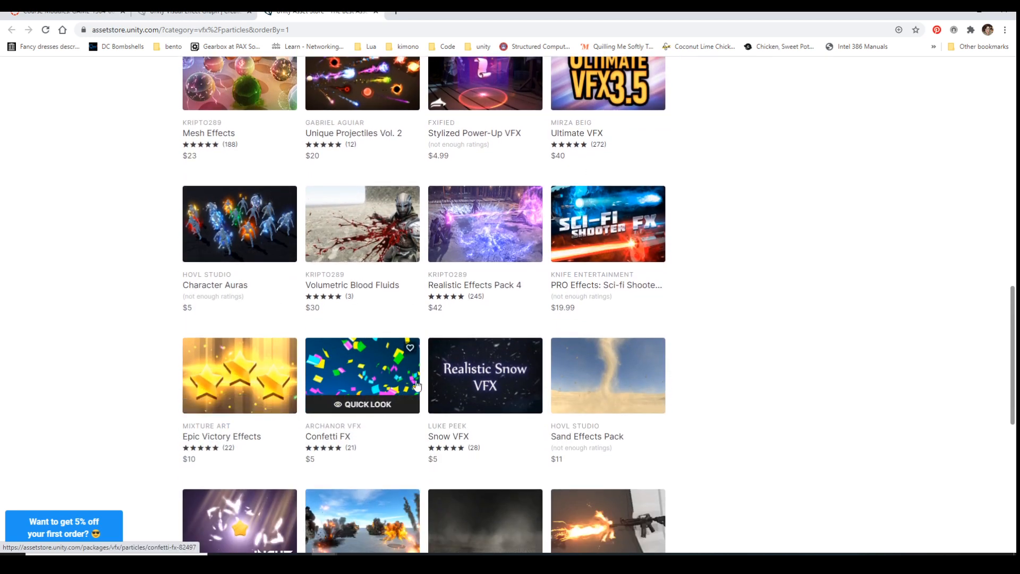
scroll(417, 385, "down", 3)
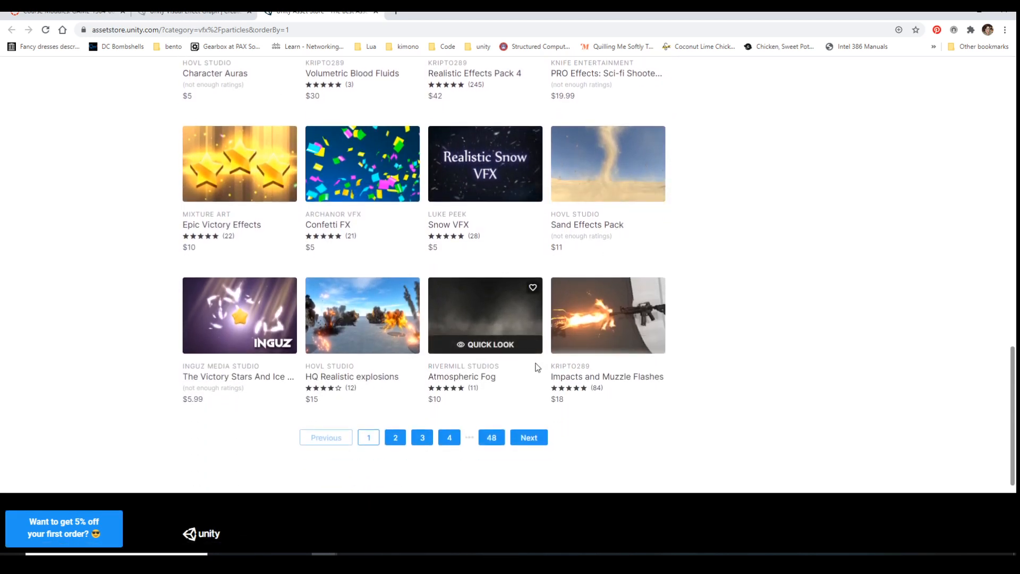
scroll(537, 367, "up", 1)
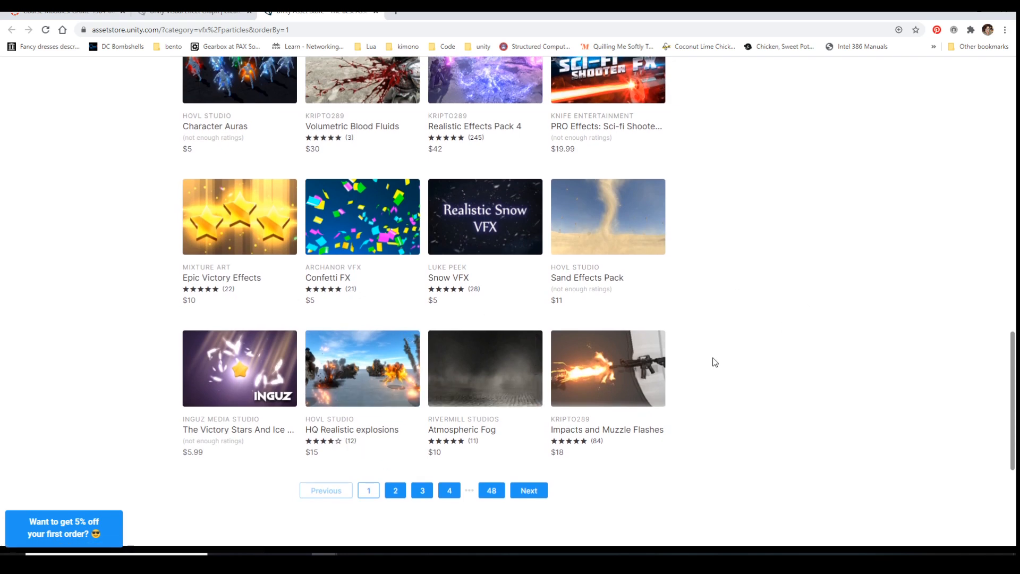
scroll(712, 360, "up", 4)
scroll(712, 360, "up", 9)
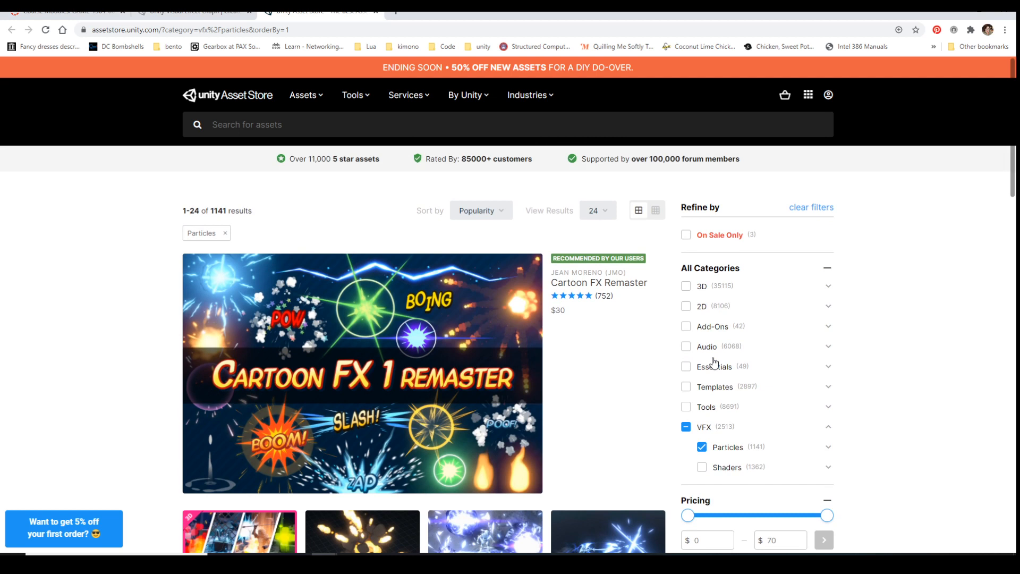
left_click(377, 13)
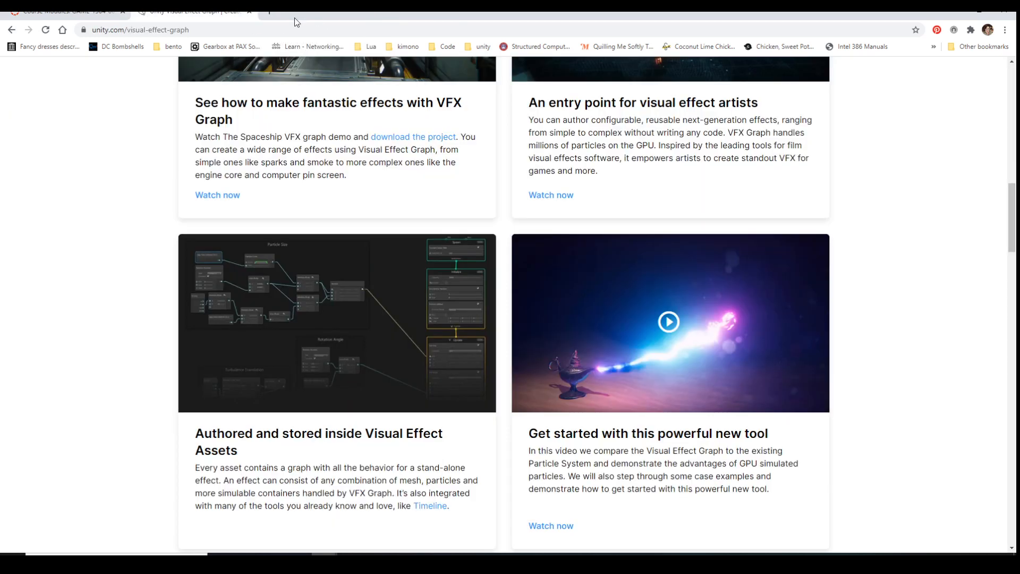
left_click(250, 13)
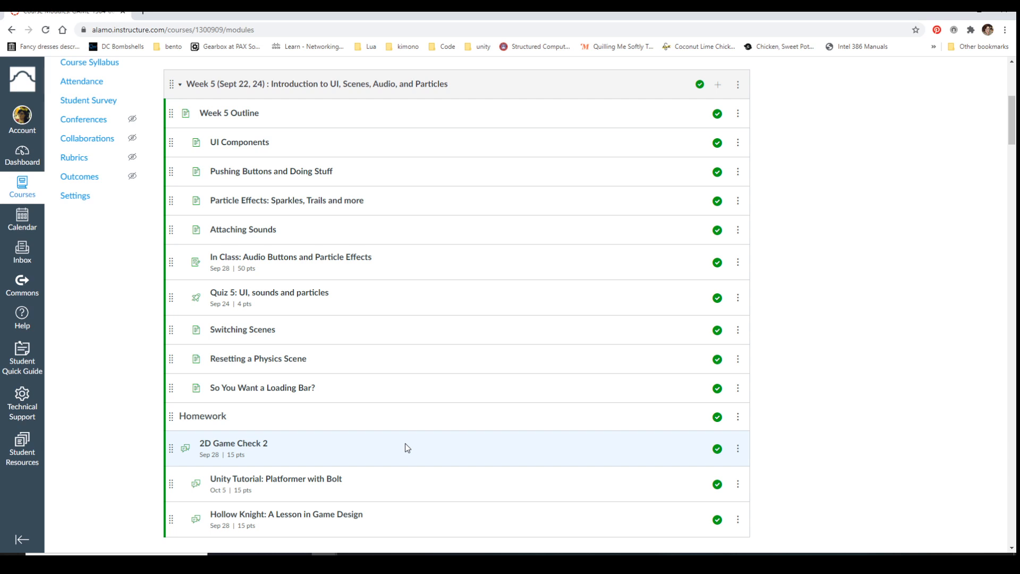
Review the course pages from Particle Effects through the In Class: Audio Buttons and Particle Effects assignment, and return to the Week 5 modules
left_click(315, 207)
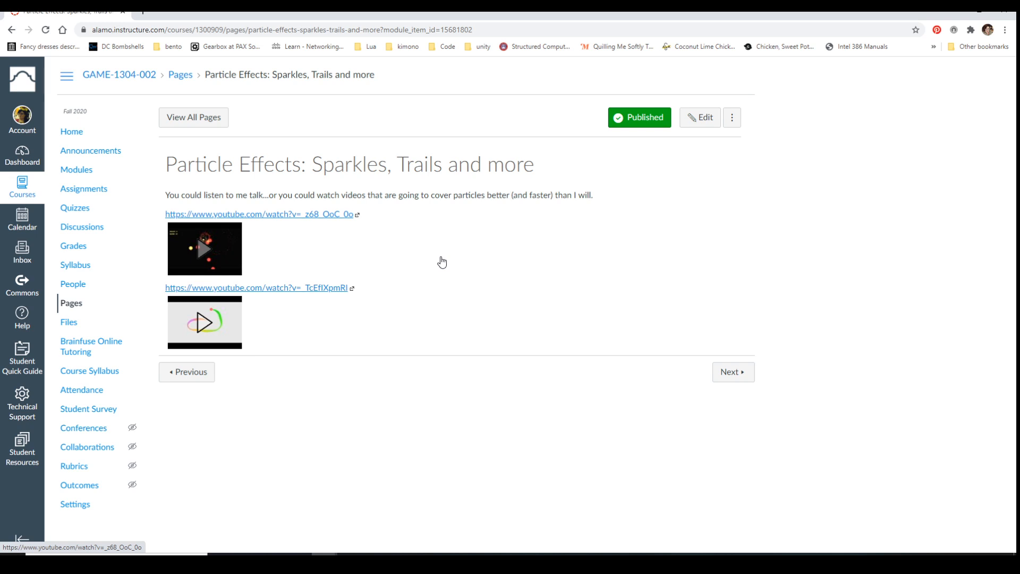
left_click(723, 378)
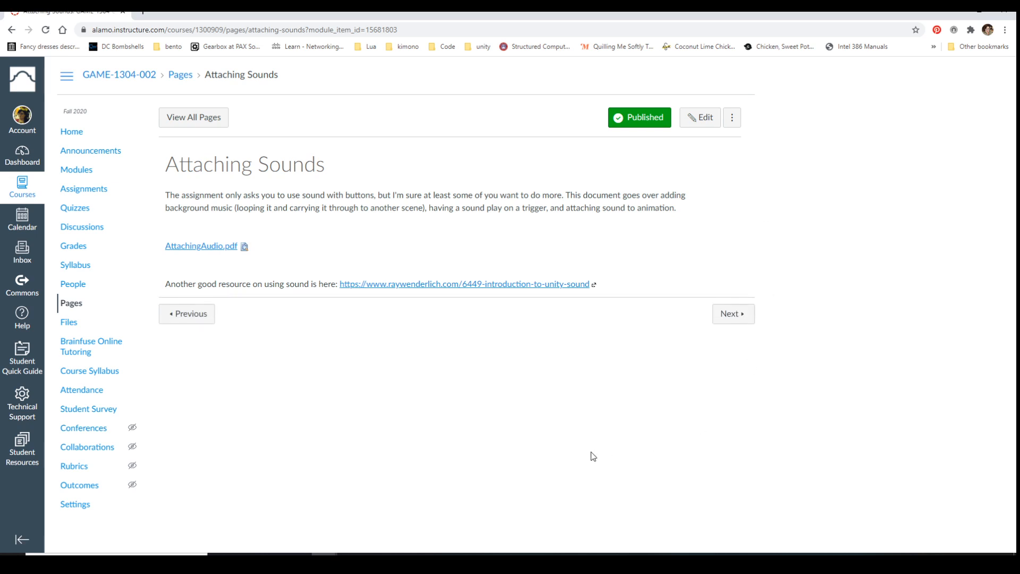
left_click(735, 314)
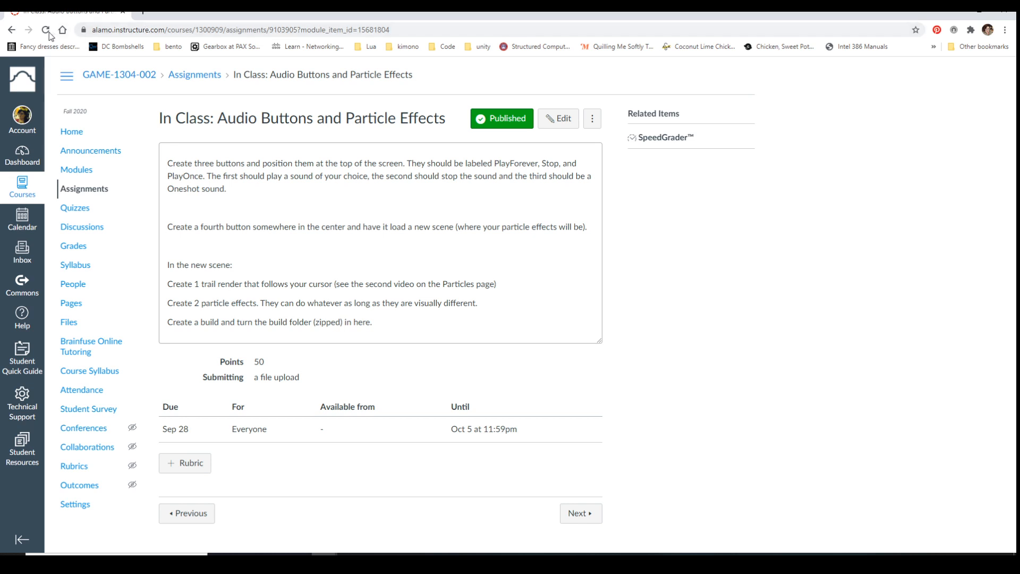
left_click(76, 169)
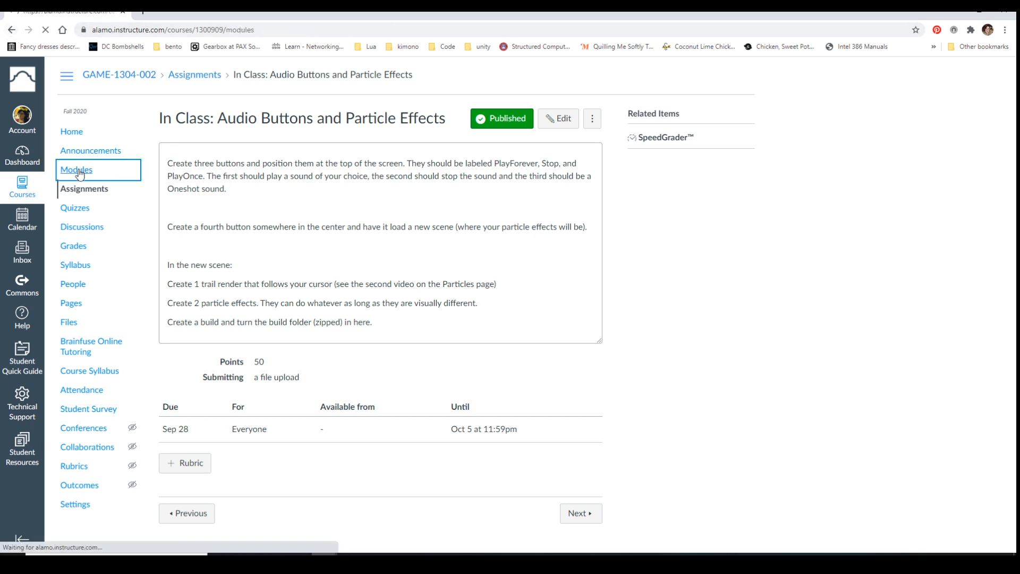
scroll(533, 335, "down", 6)
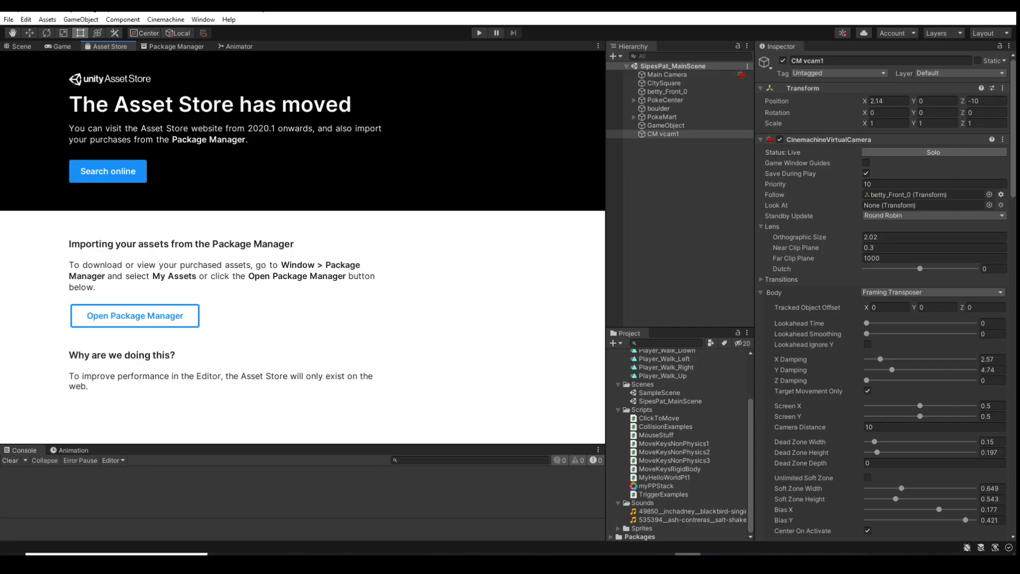
Show the Scene view in the Unity editor and minimize the editor to return to the course modules
left_click(20, 47)
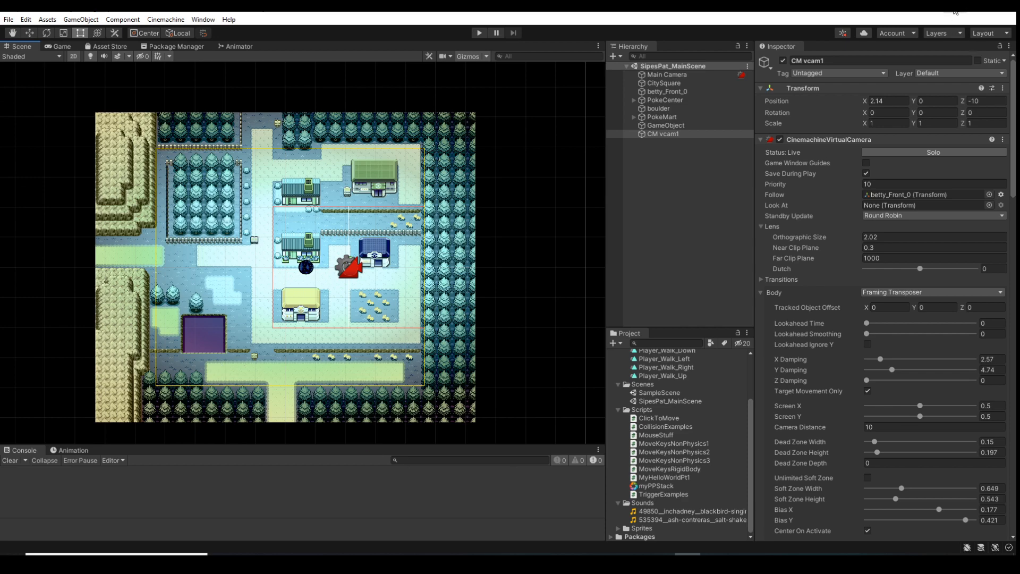
left_click(952, 17)
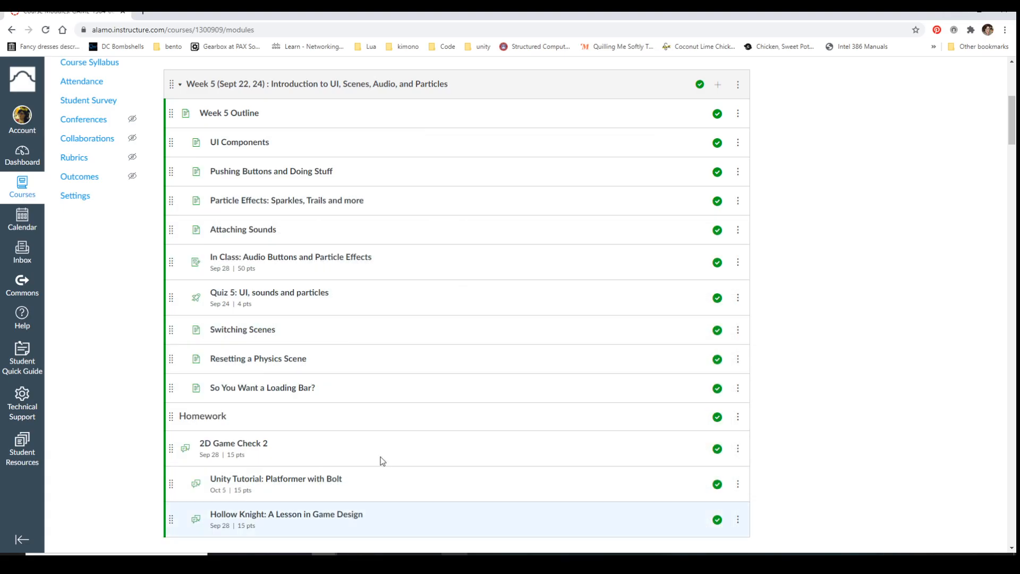
Open UI.pdf from the UI Components page in full screen and highlight the sentence about "using UnityEngine.UI;"
left_click(239, 148)
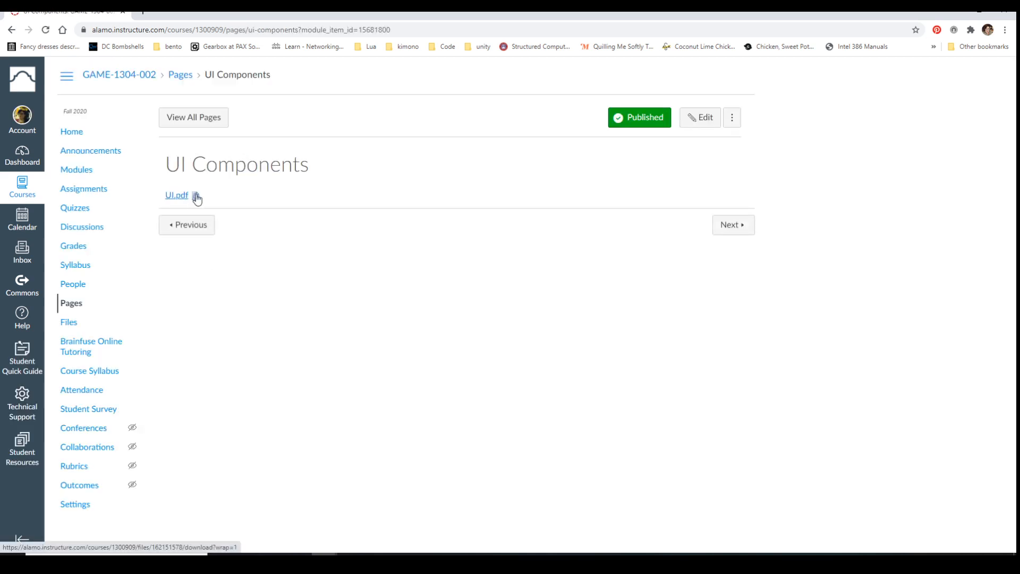
left_click(196, 194)
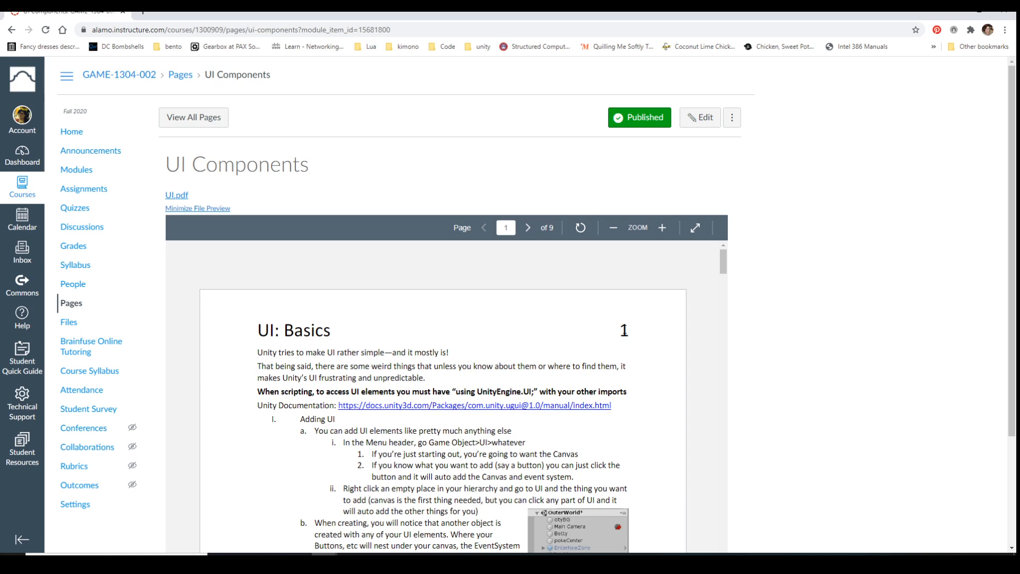
scroll(445, 461, "down", 1)
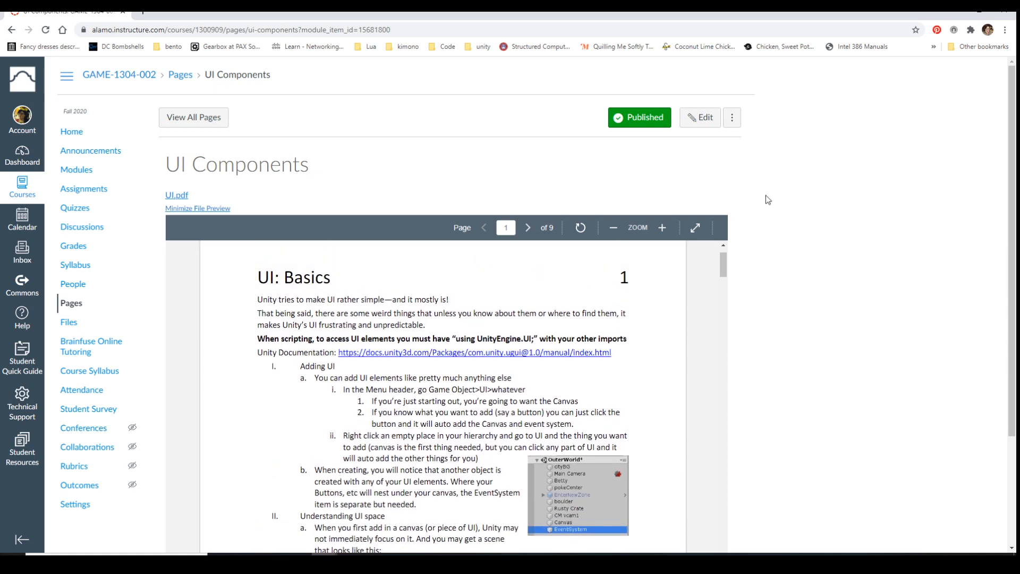
left_click(695, 227)
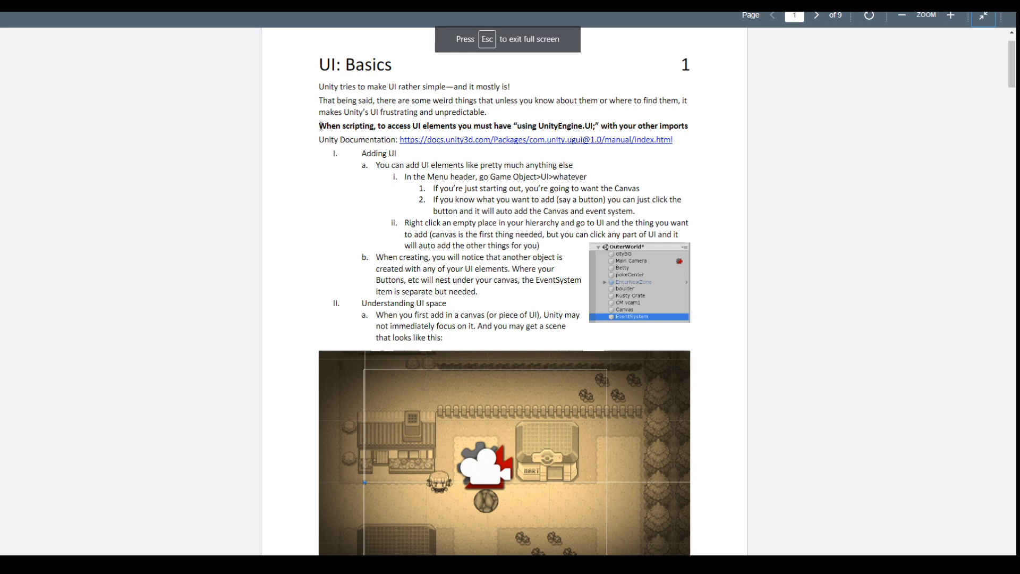
left_click_drag(319, 126, 703, 125)
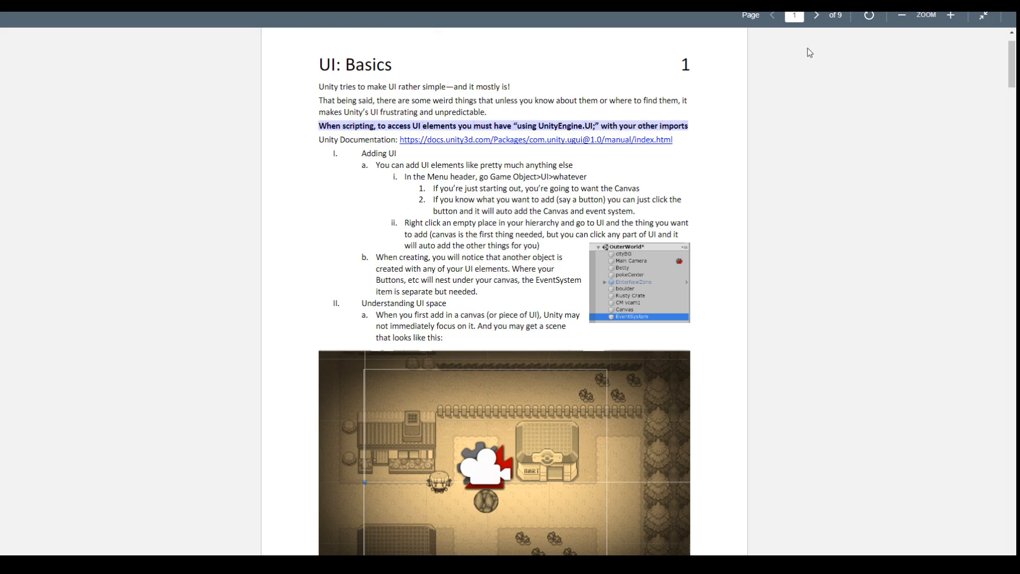
Leave the full-screen view of UI.pdf and open the ClickToMove script from the Scripts folder of the Unity project
left_click(982, 17)
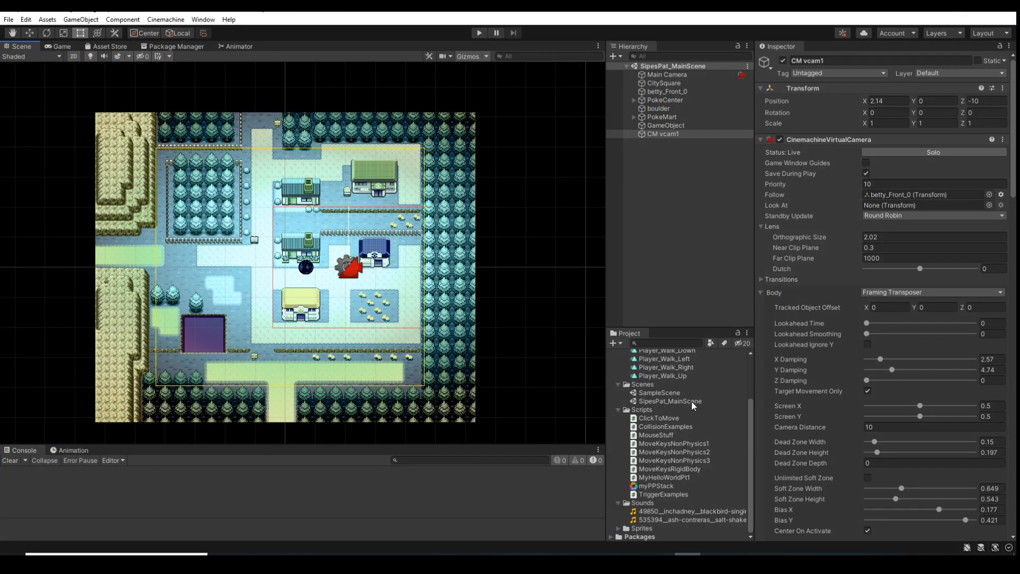
left_click(667, 418)
double_click(668, 418)
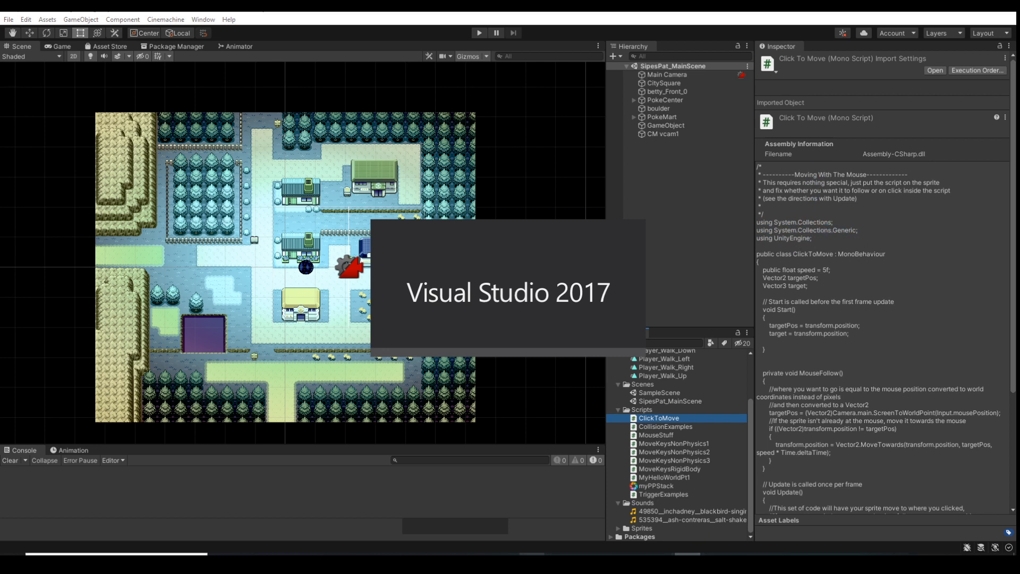
Return to the UI Components page in the browser and open the Basic Layout page of the linked Unity UI documentation
mouse_move(324, 553)
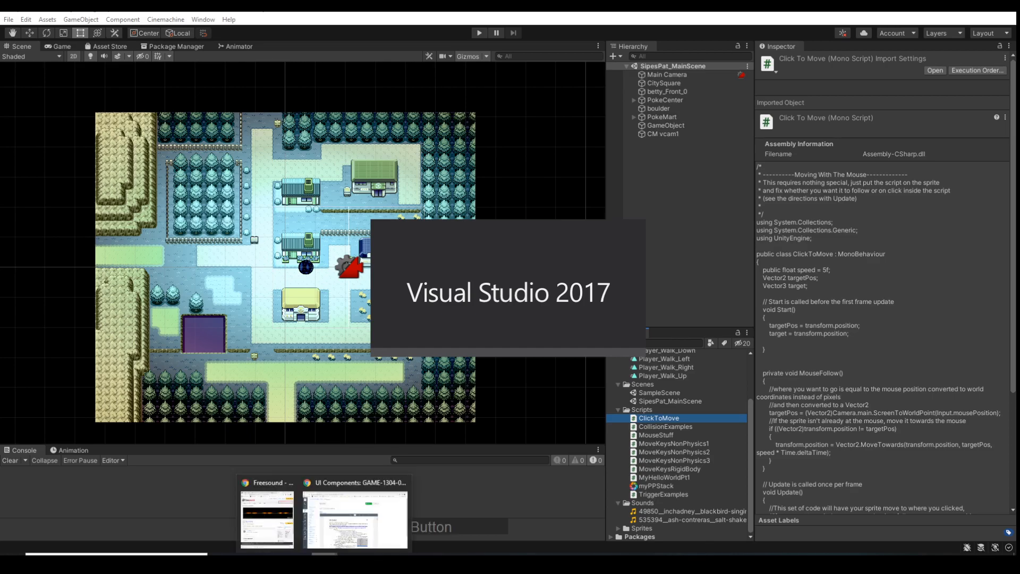
left_click(343, 518)
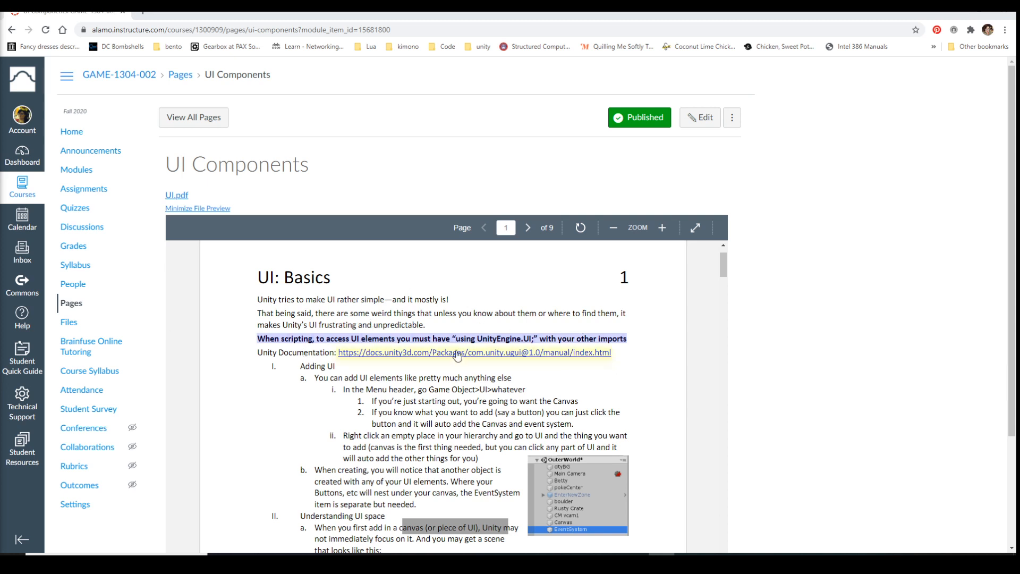
left_click(515, 355)
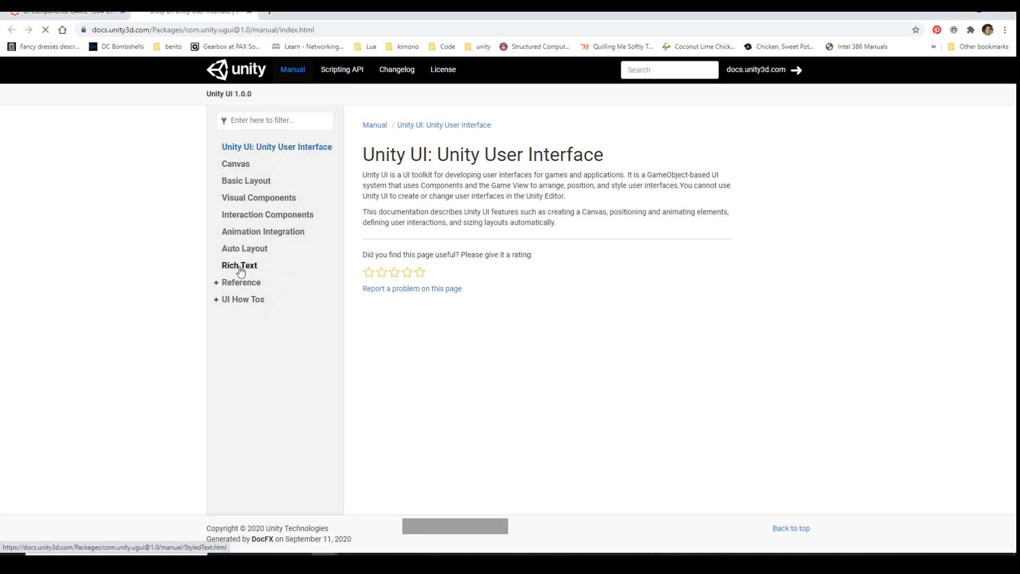
left_click(249, 182)
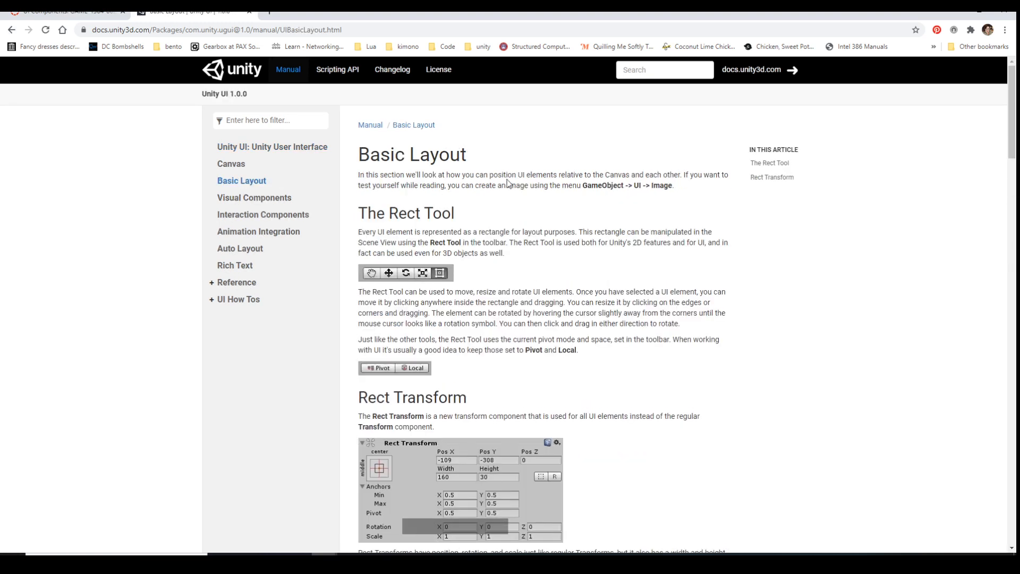
Review the Basic Layout page from the Rect Tool and Rect Transform through Anchors and Anchor presets, and return to its beginning
scroll(658, 284, "down", 7)
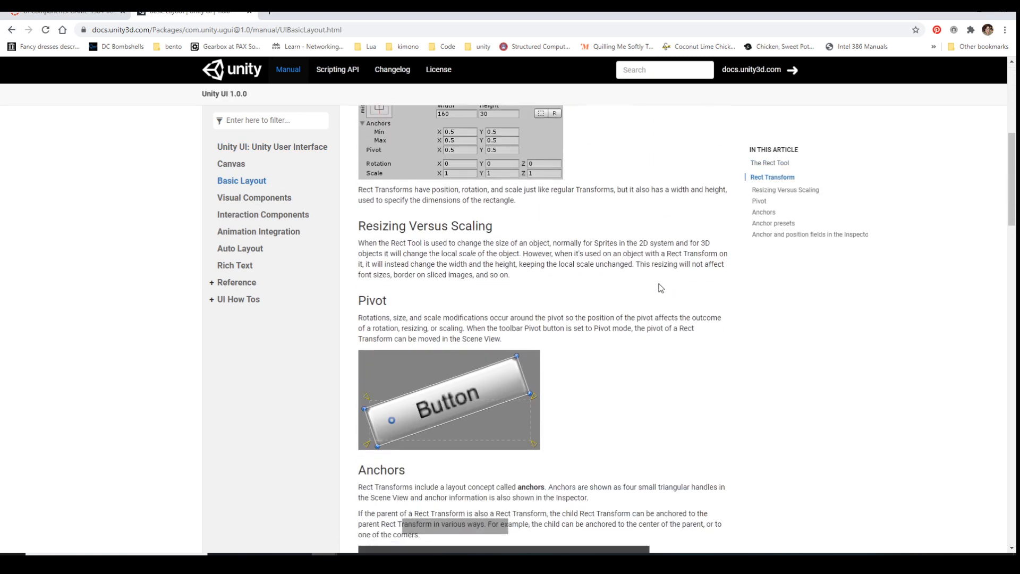
scroll(660, 288, "down", 10)
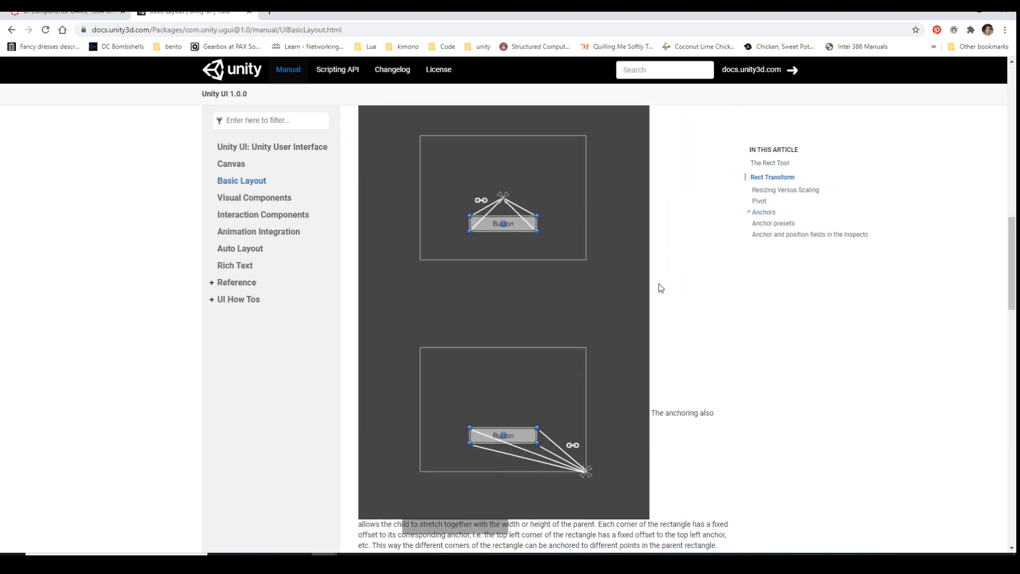
scroll(661, 287, "down", 1)
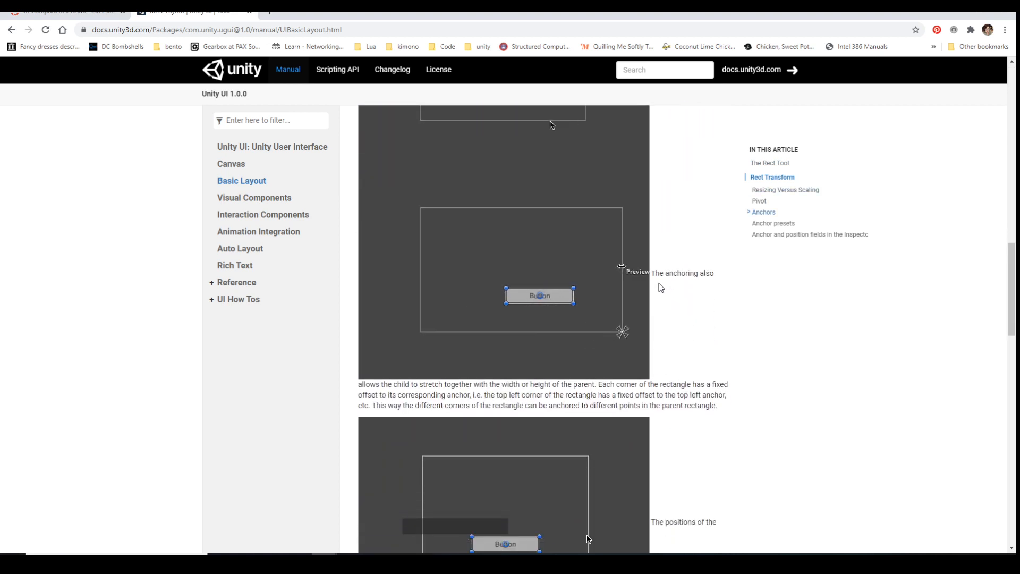
scroll(660, 287, "down", 10)
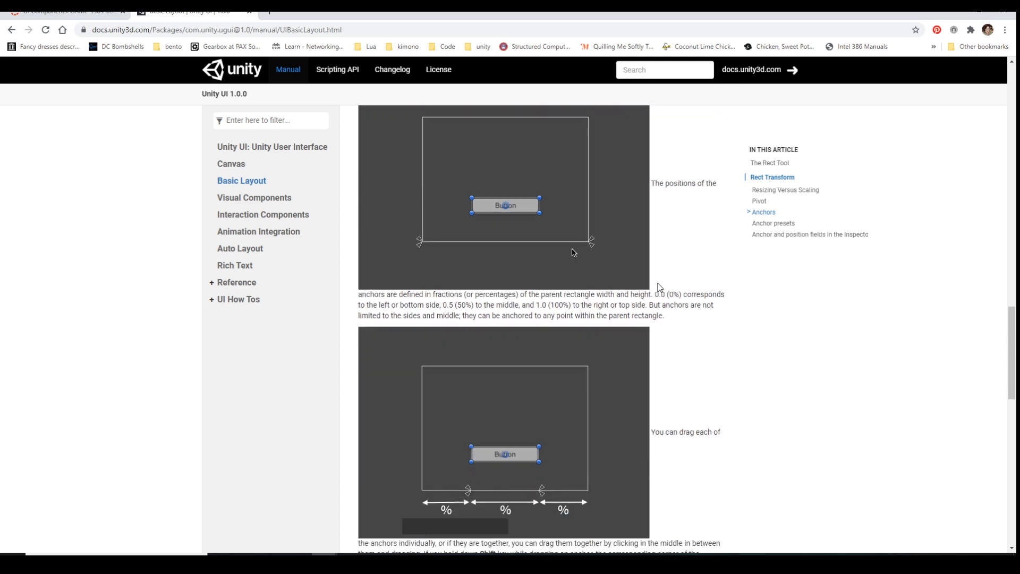
scroll(660, 287, "down", 6)
scroll(660, 287, "up", 5)
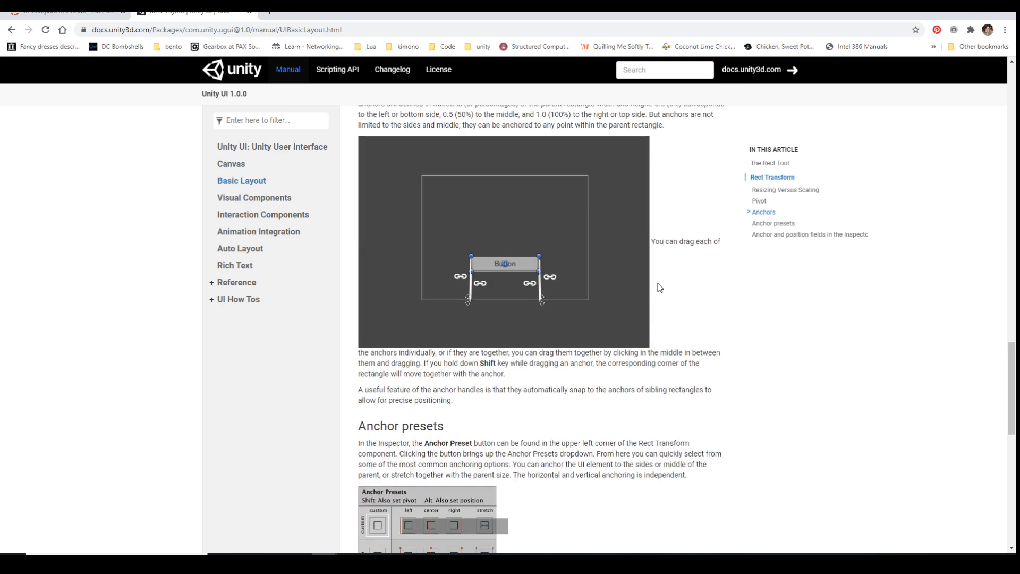
scroll(659, 287, "down", 6)
scroll(658, 287, "down", 6)
scroll(658, 288, "up", 15)
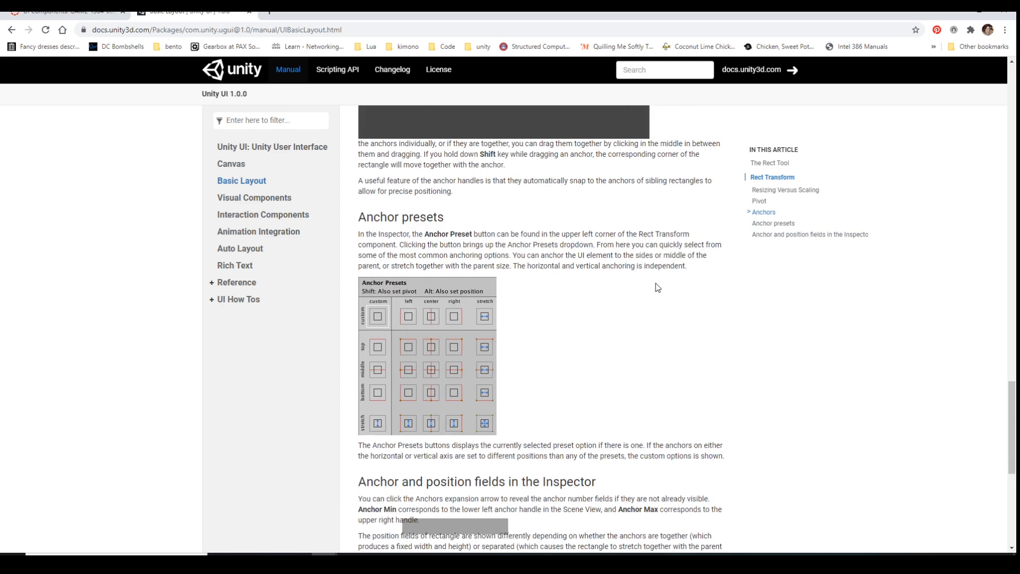
scroll(658, 288, "up", 15)
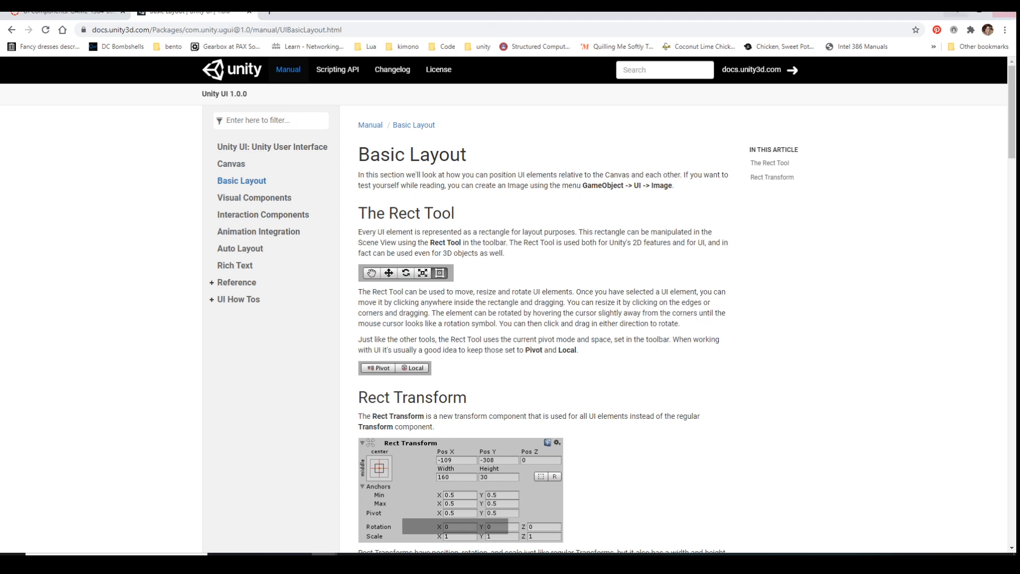
Minimize the browser and switch to Visual Studio with MoveKeysRigidBody.cs open
left_click(958, 14)
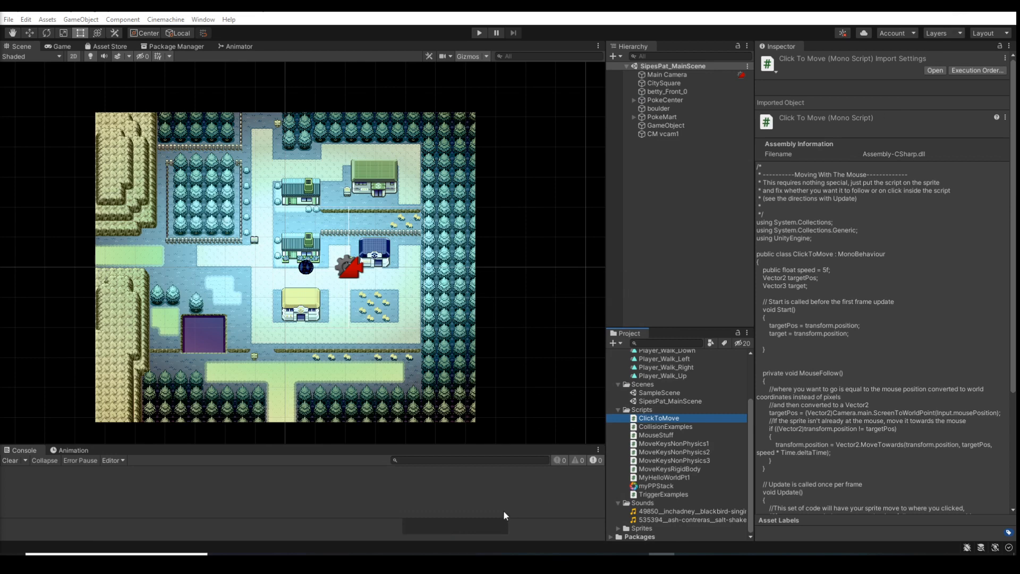
left_click(739, 562)
left_click(740, 561)
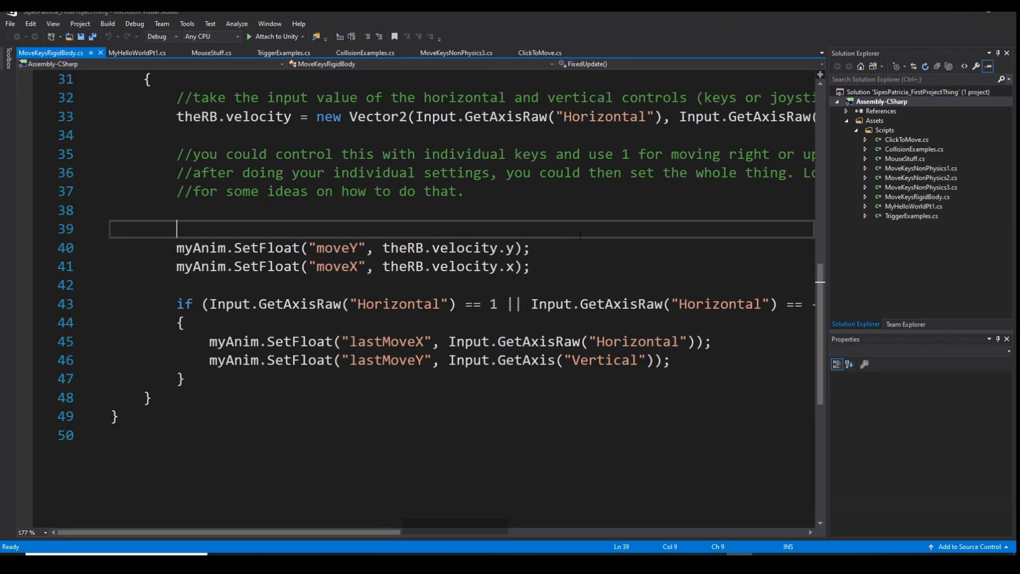
Add the line "using UnityEngine.UI;" below "using UnityEngine;" in MoveKeysRigidBody.cs
scroll(187, 285, "up", 10)
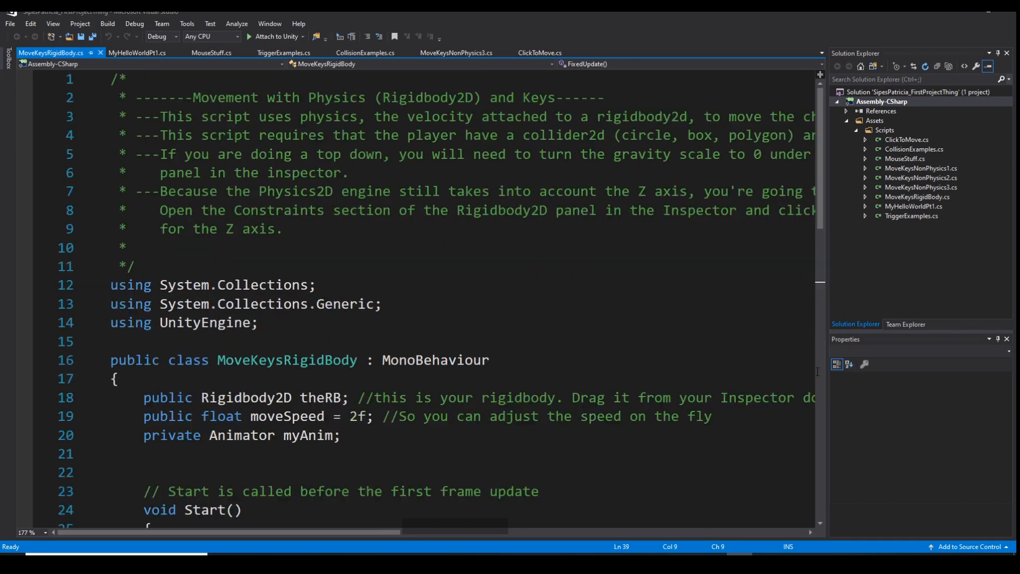
left_click(275, 322)
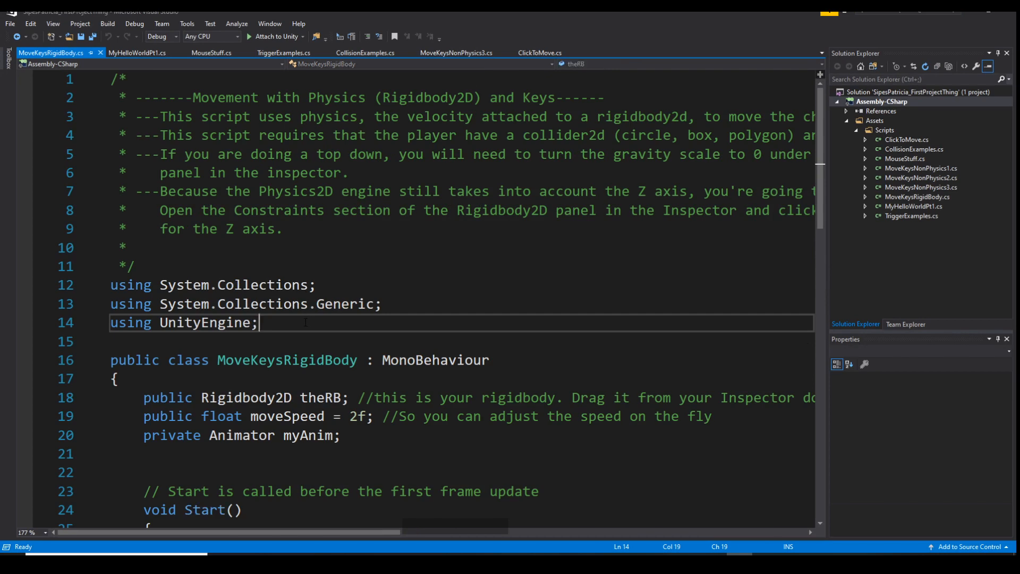
key("Return")
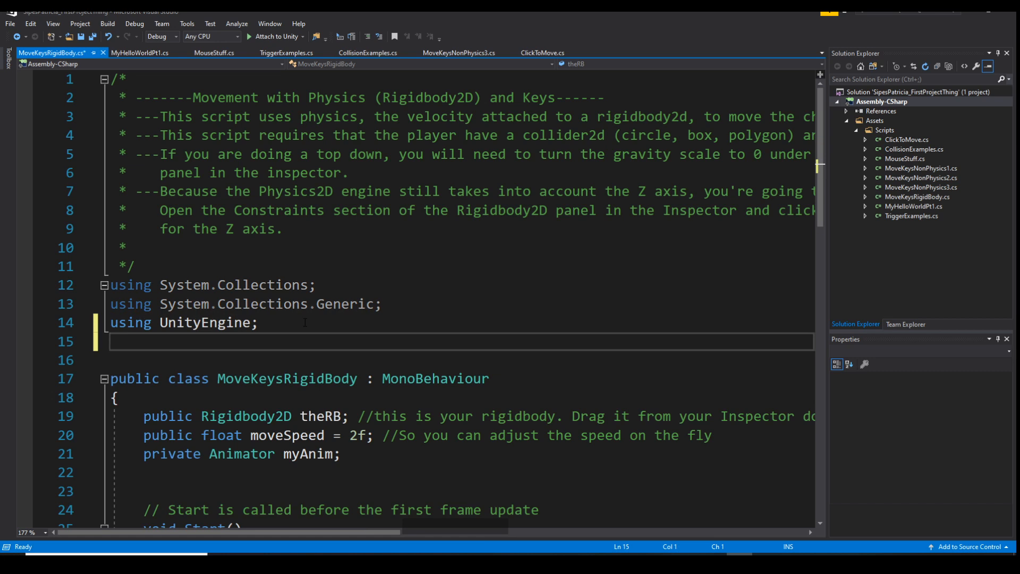
type("using uN")
key("BackSpace")
key("BackSpace")
key("BackSpace")
type("UnityEn")
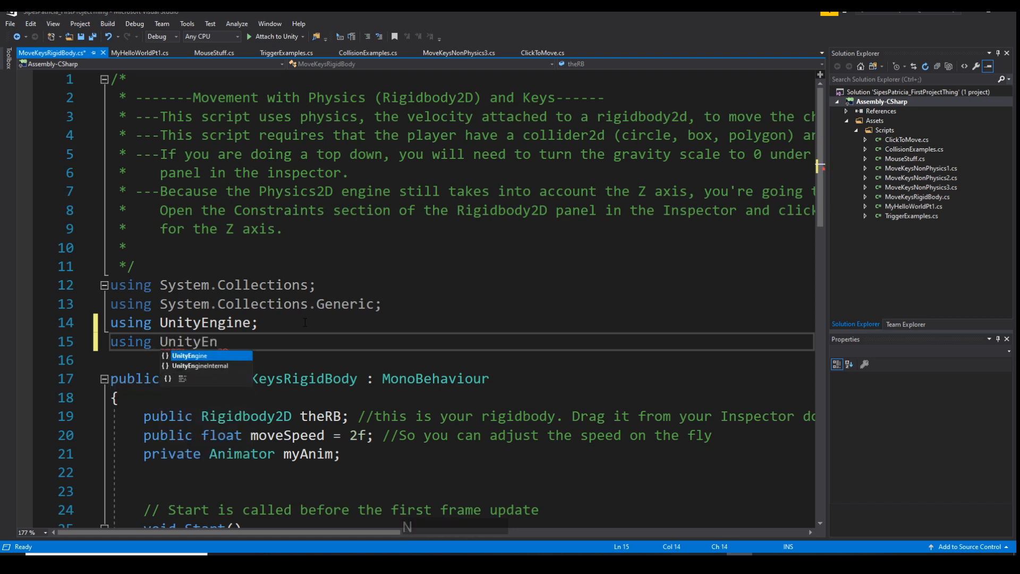
type("gine.UI")
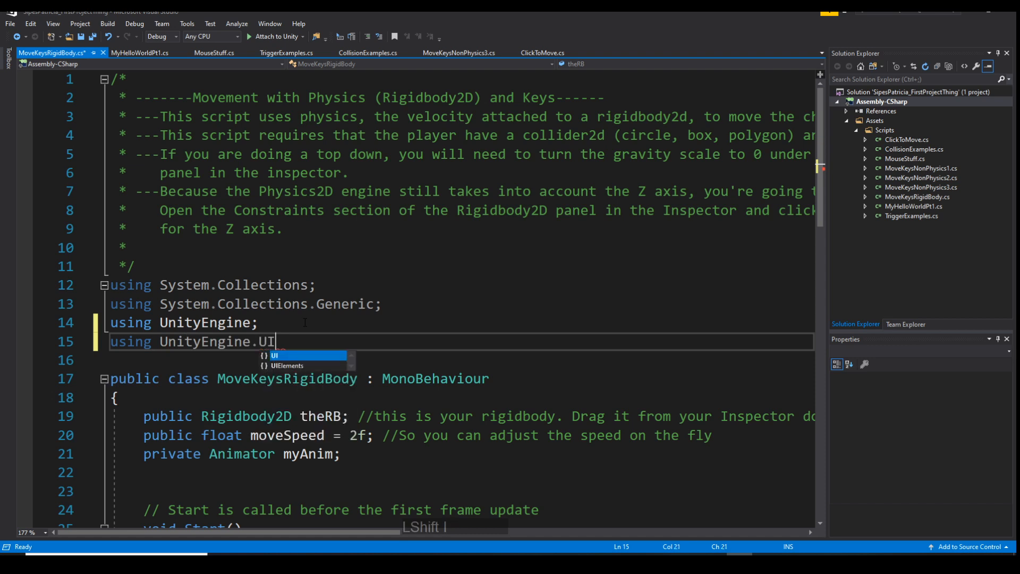
type(";")
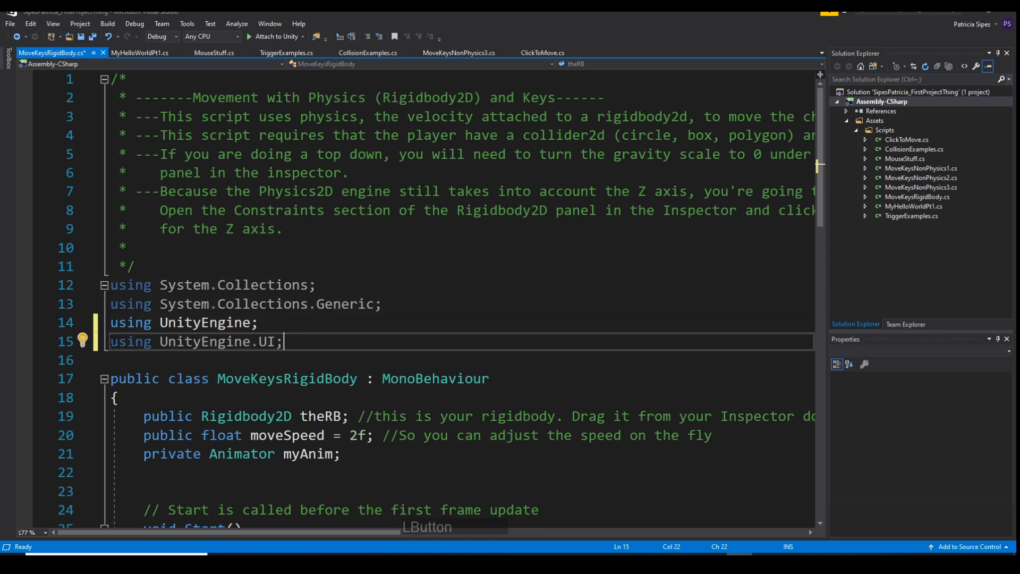
Comment out the "using UnityEngine.UI;" line and declare "private Text mytext;" below the myAnim variable
left_click(111, 341)
type("//")
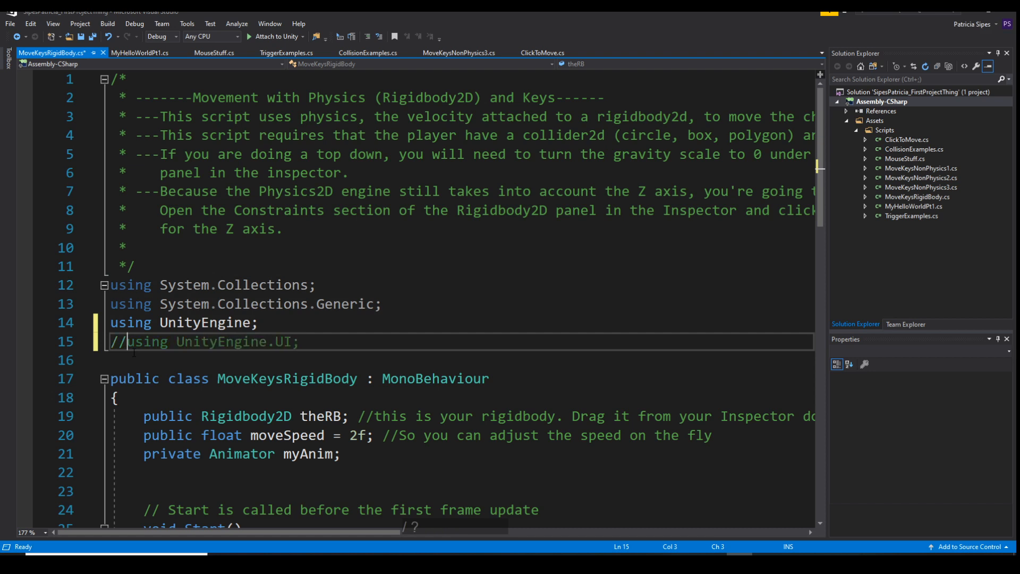
left_click(362, 460)
key("Return")
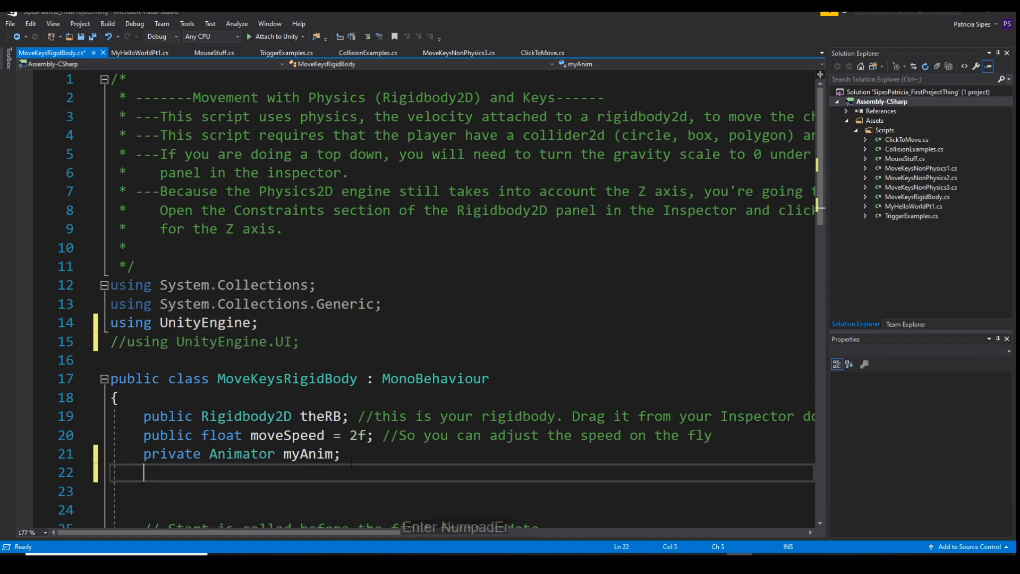
key("shift")
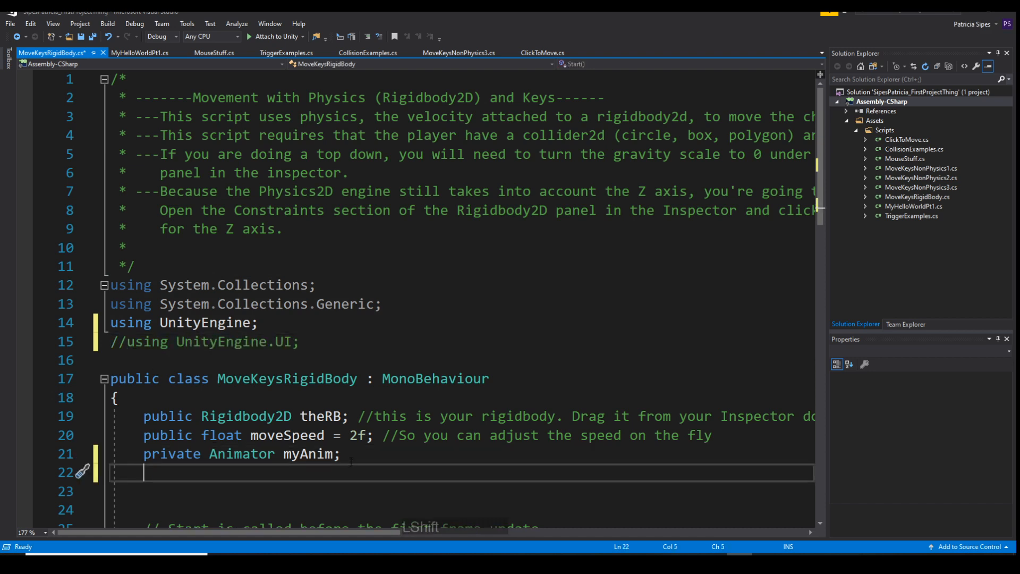
type("private ")
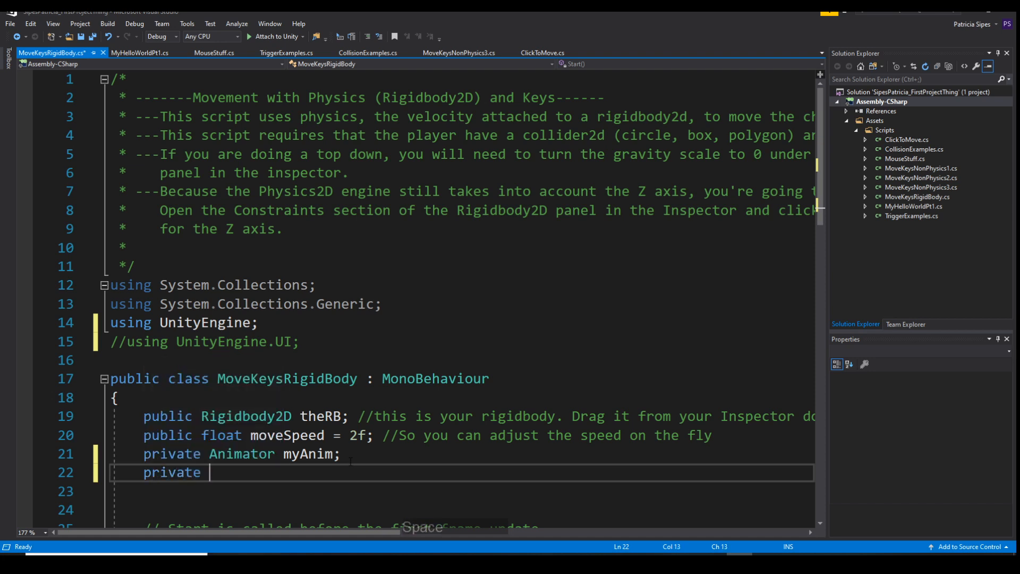
type("TextAlignment")
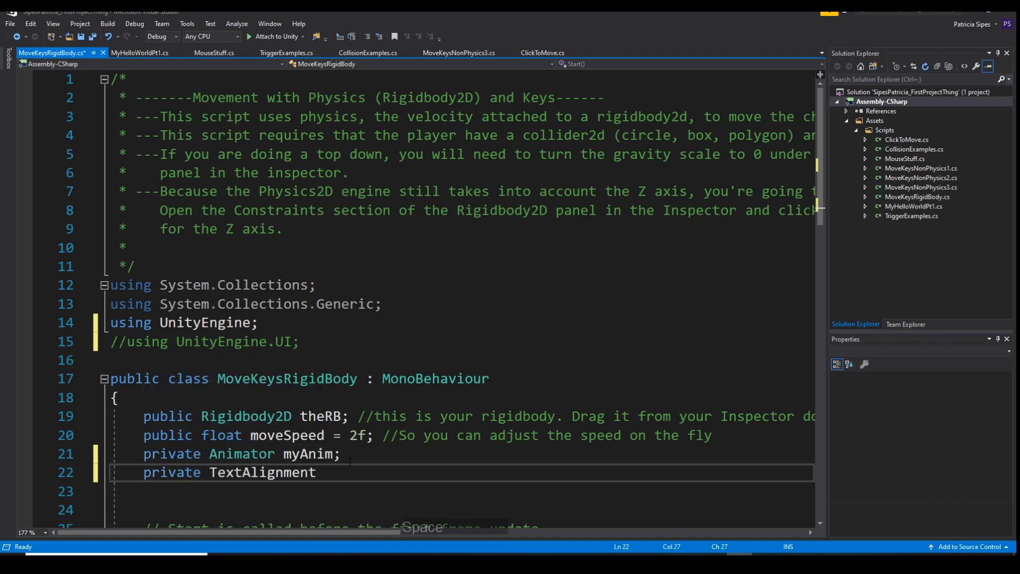
key("BackSpace")
key("BackSpace")
key("BackSpace")
key("BackSpace")
key("BackSpace")
key("BackSpace")
key("BackSpace")
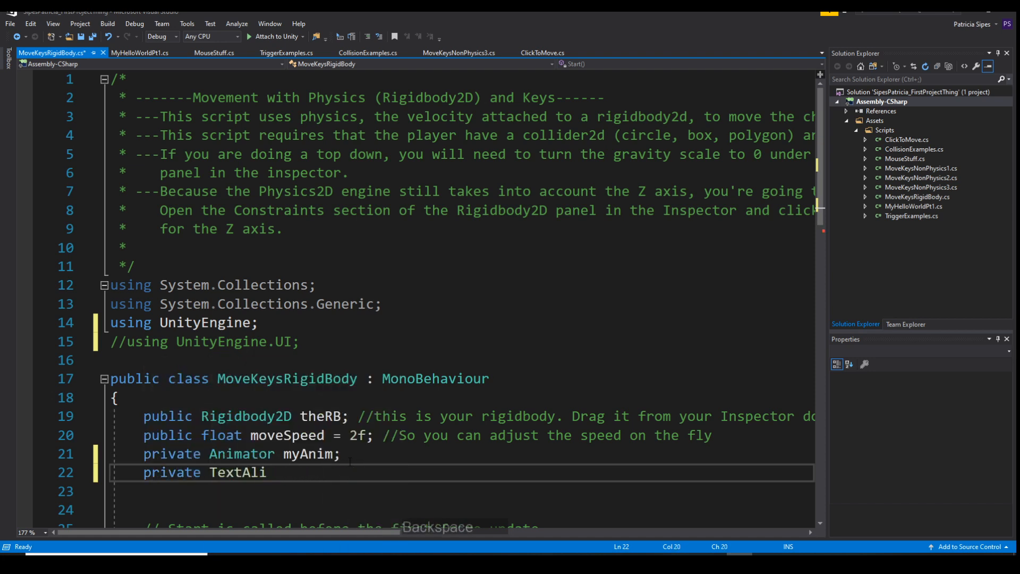
key("BackSpace")
key("BackSpace")
key("BackSpace")
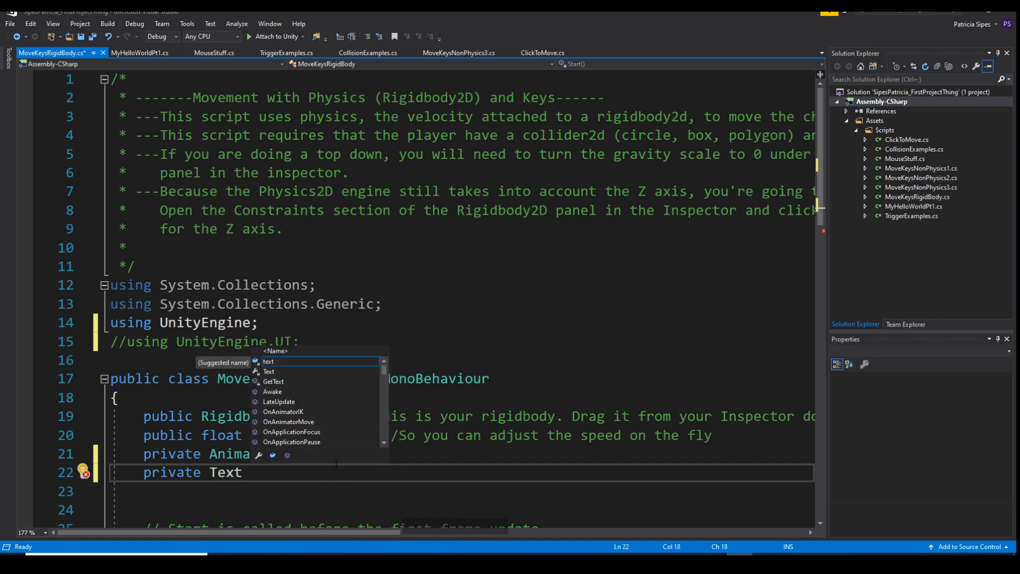
key("BackSpace")
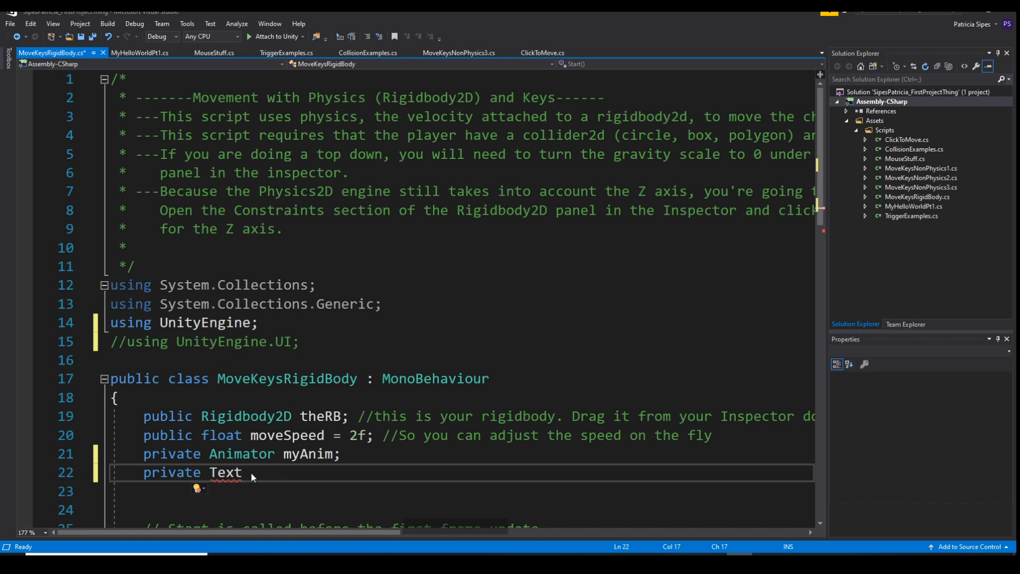
type("my")
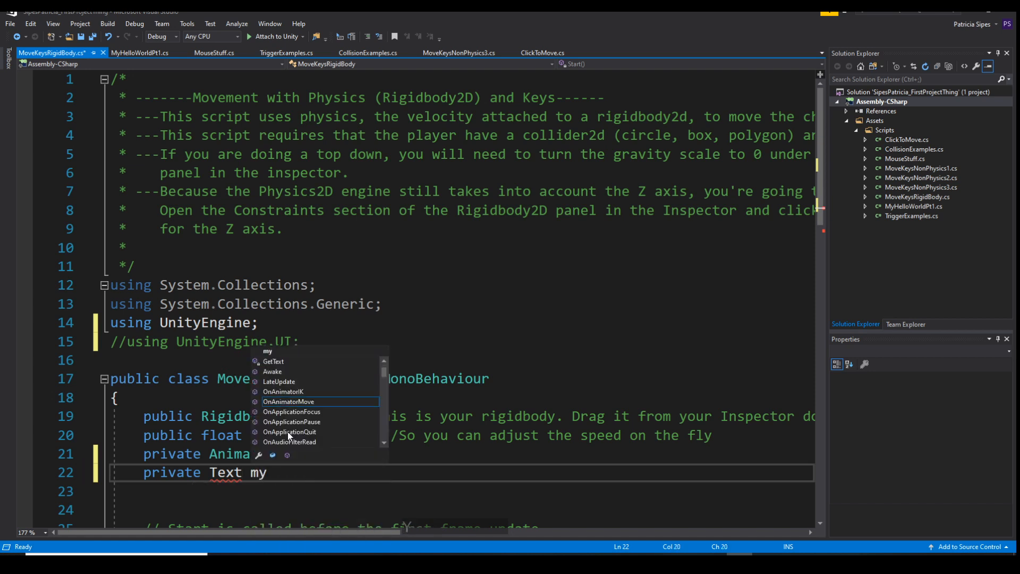
type("text;")
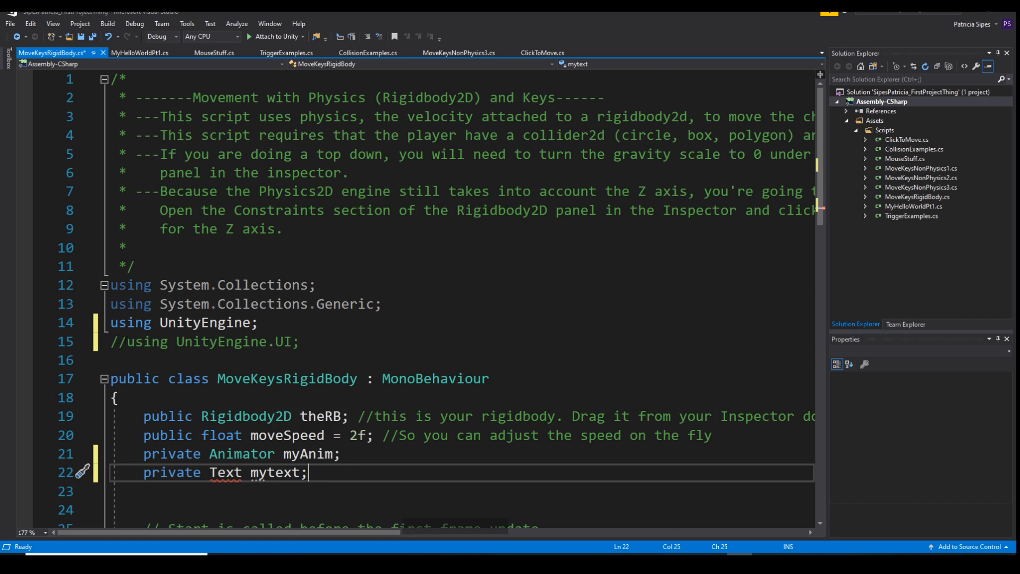
Uncomment the "using UnityEngine.UI;" line on line 15
left_click(127, 341)
key("BackSpace")
key("BackSpace")
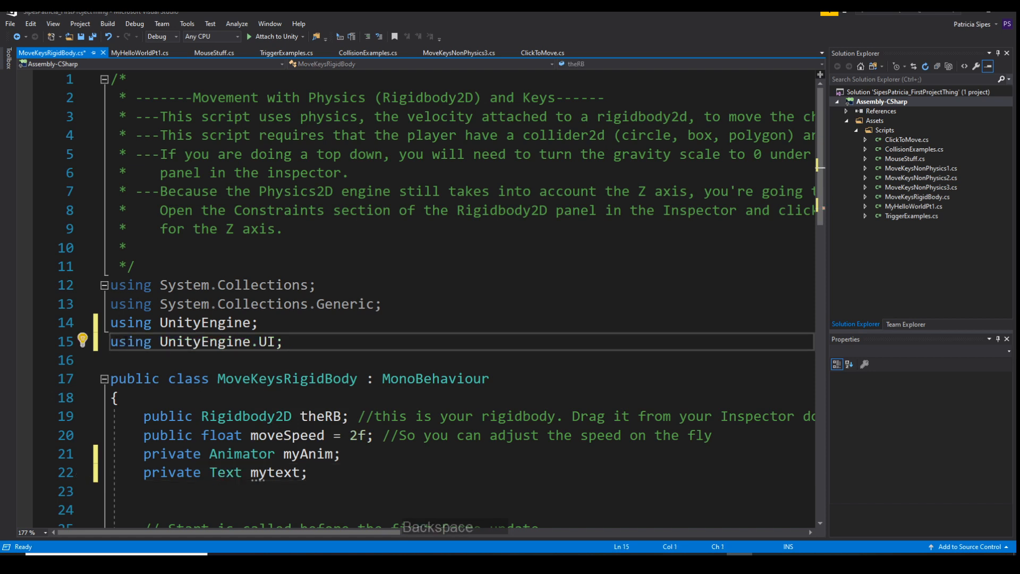
Highlight the Text type and the "using UnityEngine.UI;" line, and close Visual Studio without saving MoveKeysRigidBody.cs
double_click(233, 473)
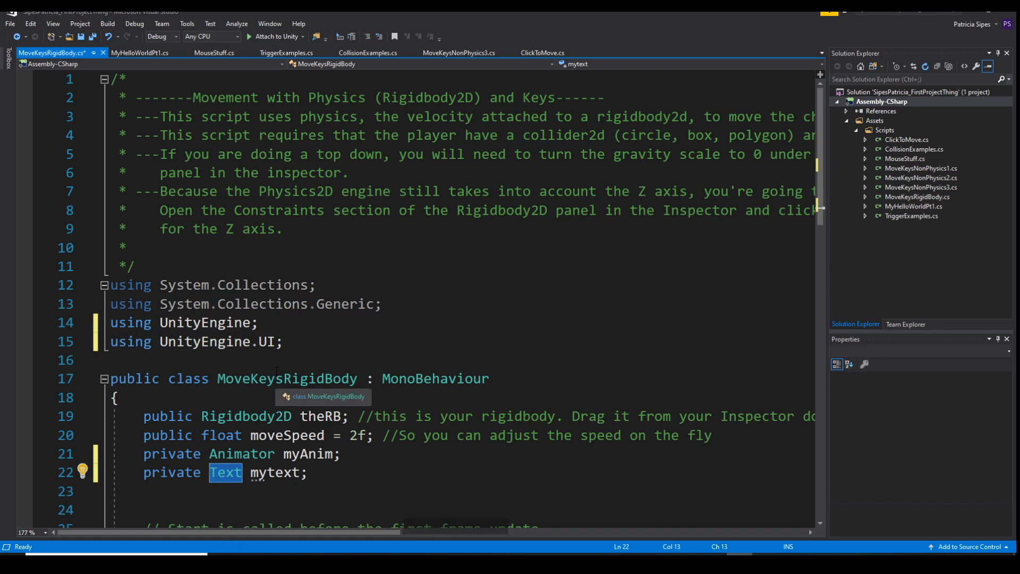
left_click_drag(295, 334, 110, 342)
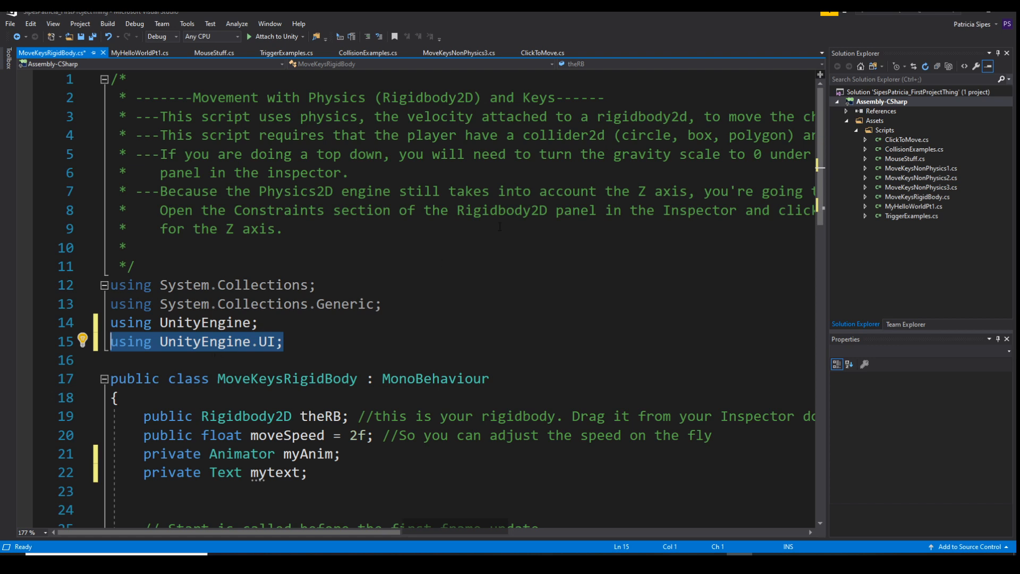
left_click(1008, 13)
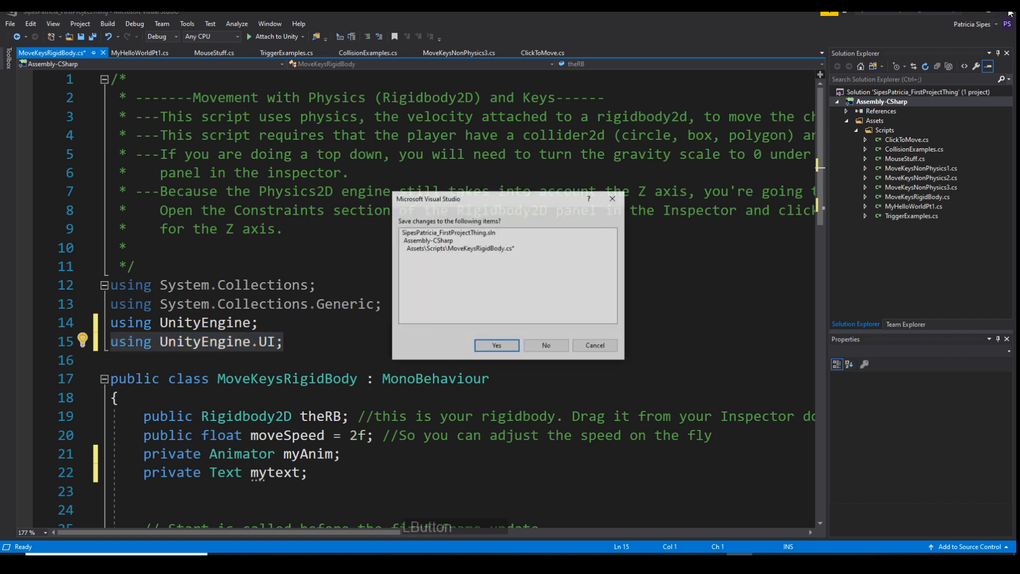
left_click(545, 346)
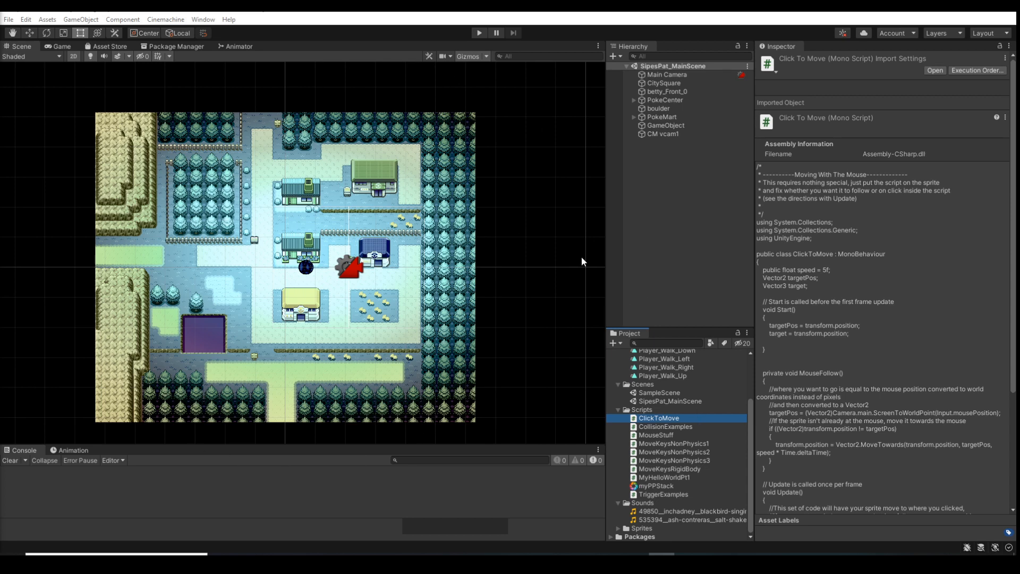
right_click(665, 180)
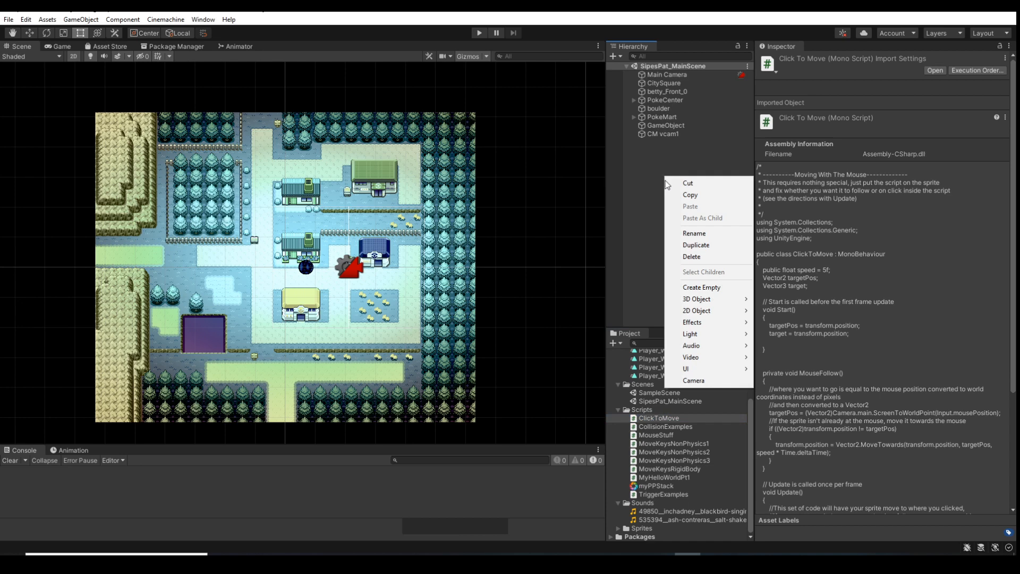
mouse_move(700, 370)
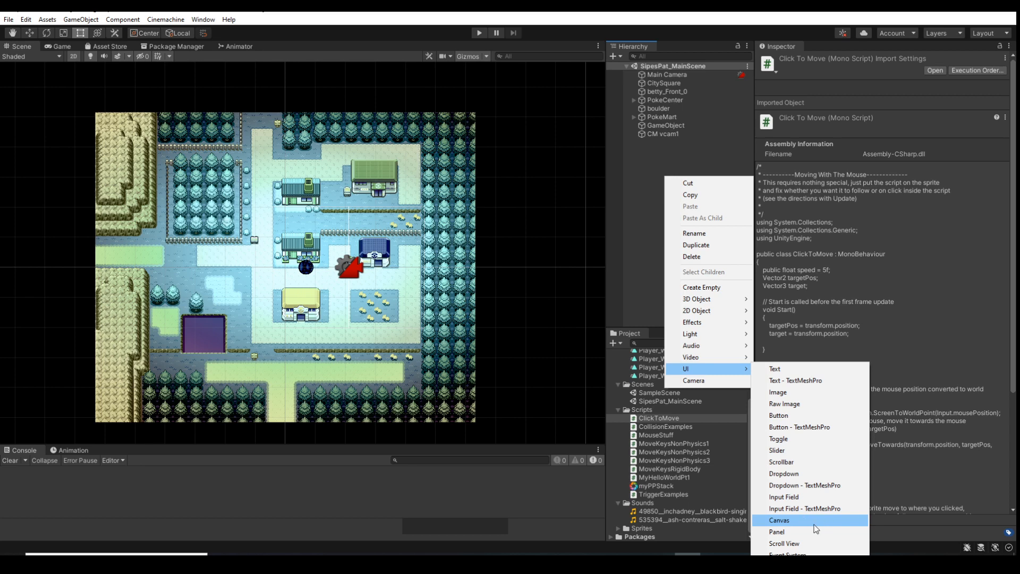
left_click(639, 180)
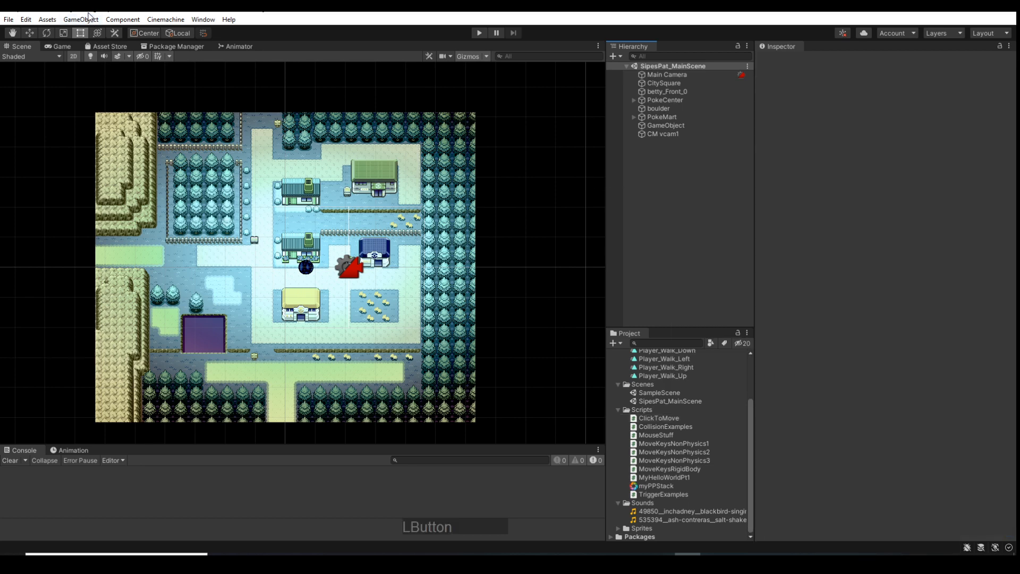
Add a UI Canvas object to the SipesPat_MainScene scene
left_click(88, 16)
mouse_move(169, 132)
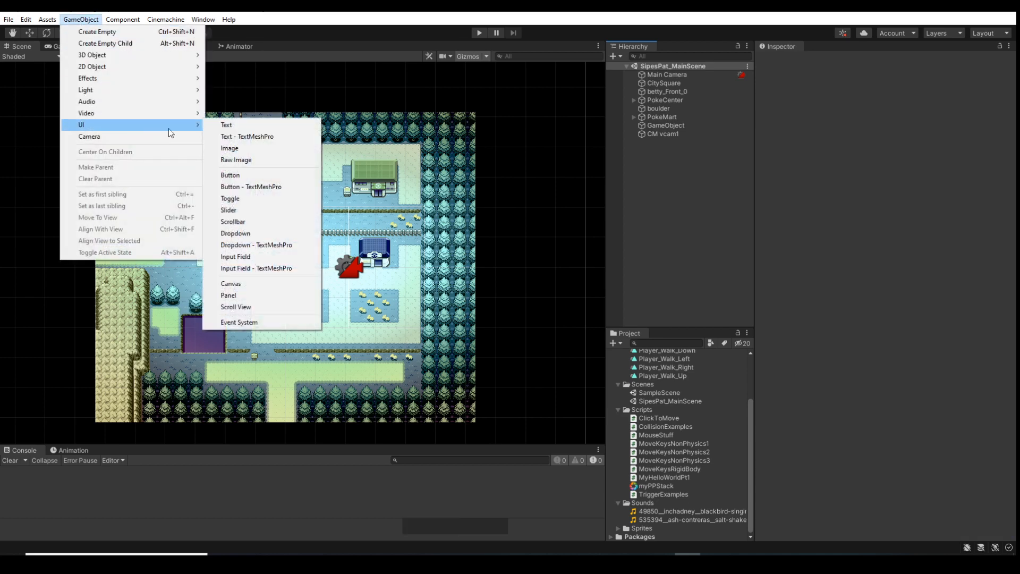
left_click(259, 290)
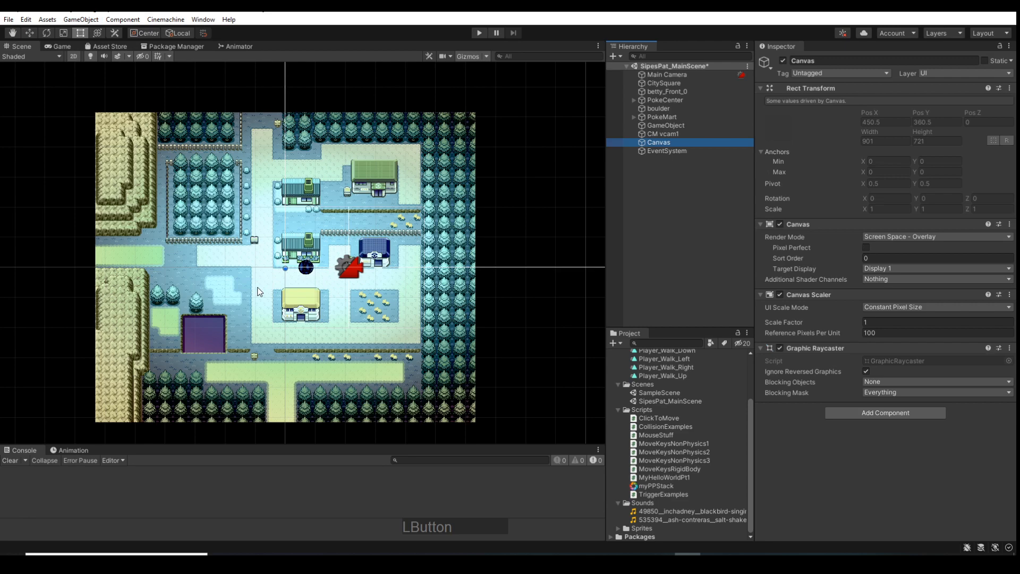
Examine the canvas outline in the Scene view against the size of the town map and frame the whole canvas
scroll(284, 273, "up", 5)
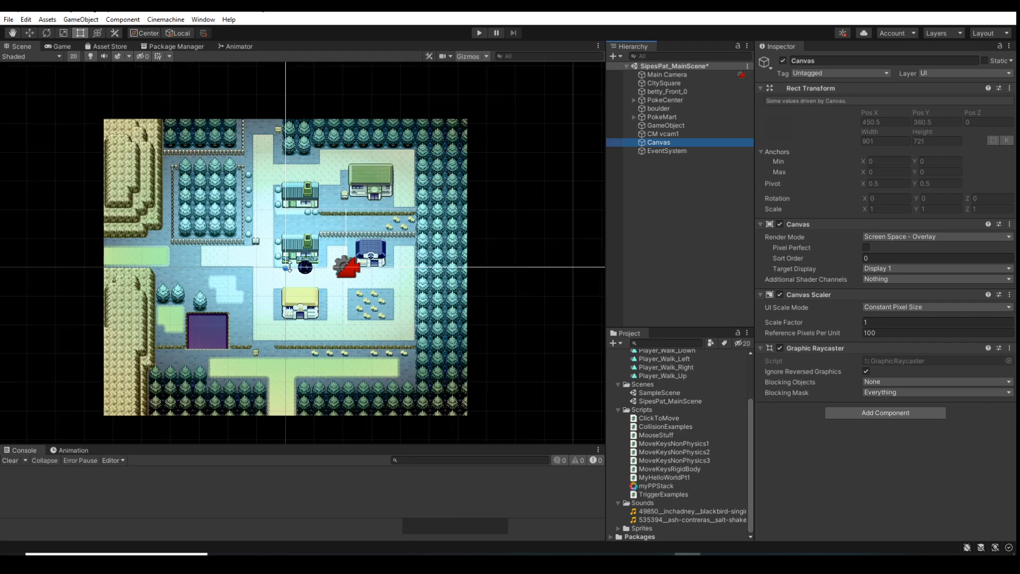
scroll(290, 271, "up", 5)
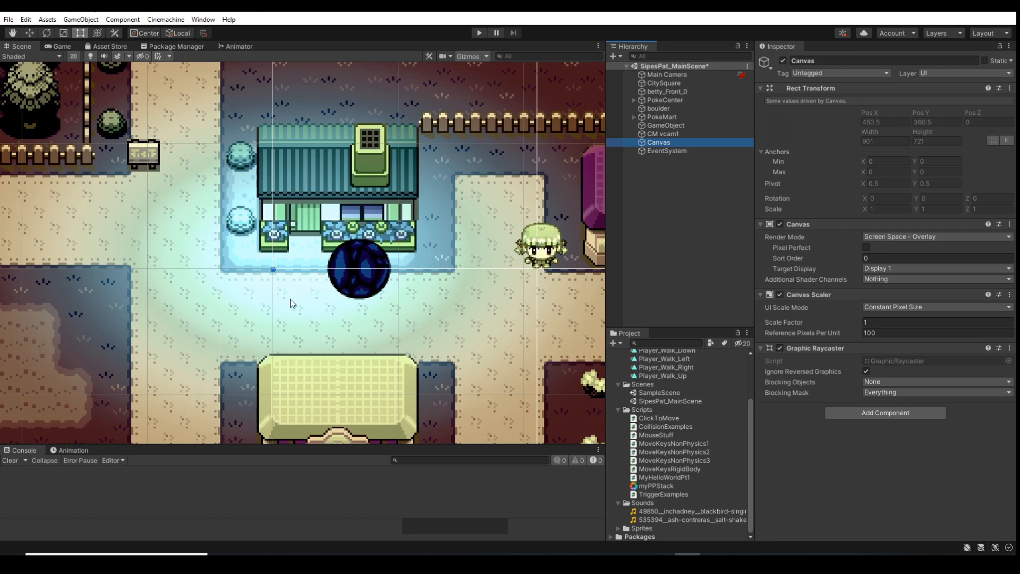
scroll(235, 264, "up", 1)
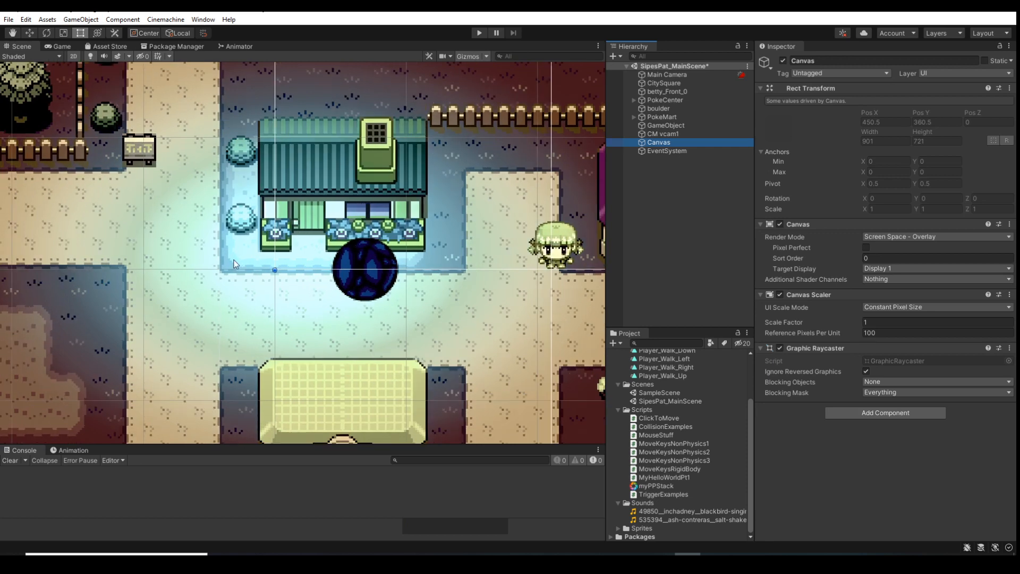
scroll(234, 268, "down", 3)
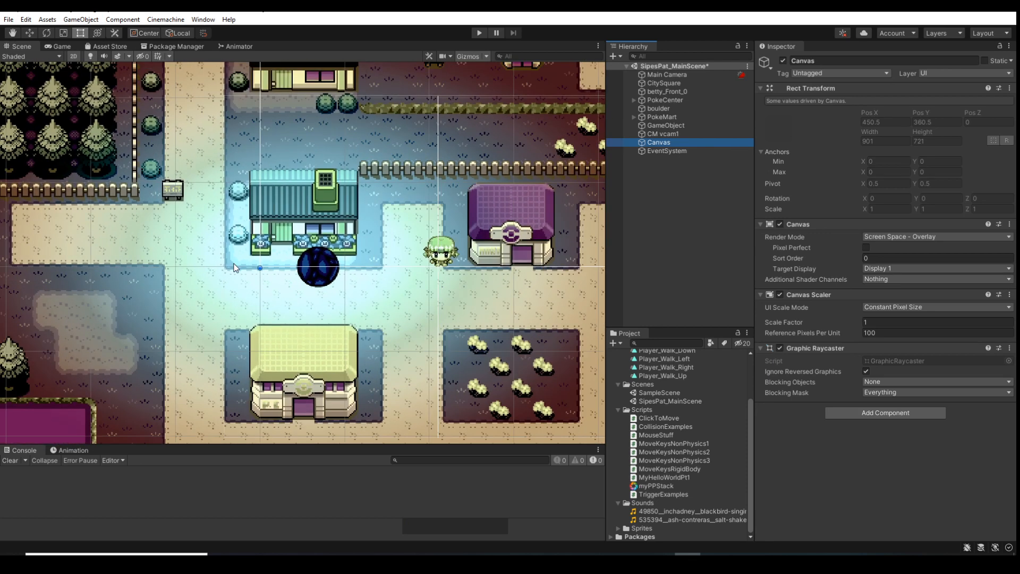
scroll(218, 259, "down", 3)
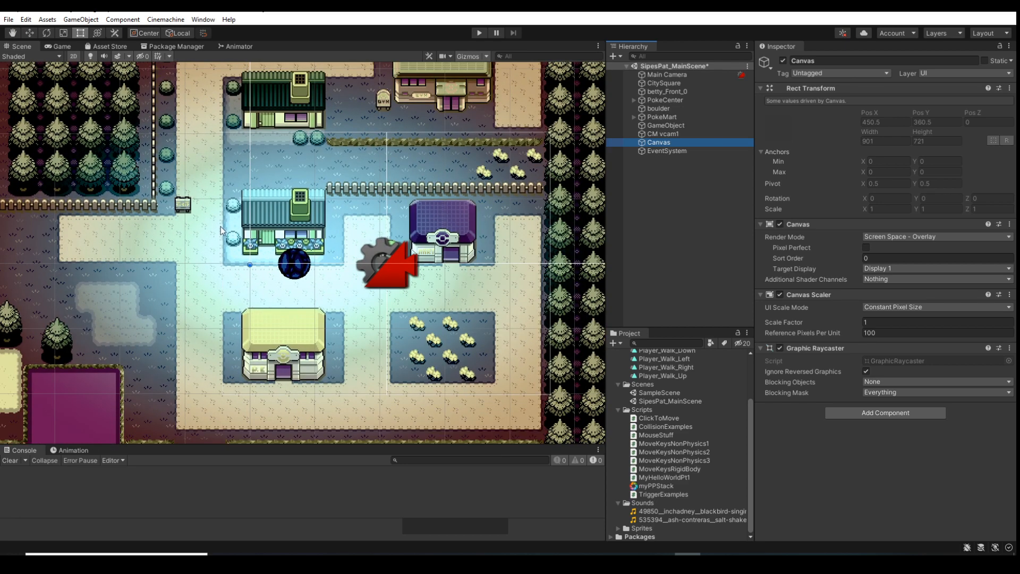
scroll(216, 227, "down", 3)
scroll(216, 228, "down", 10)
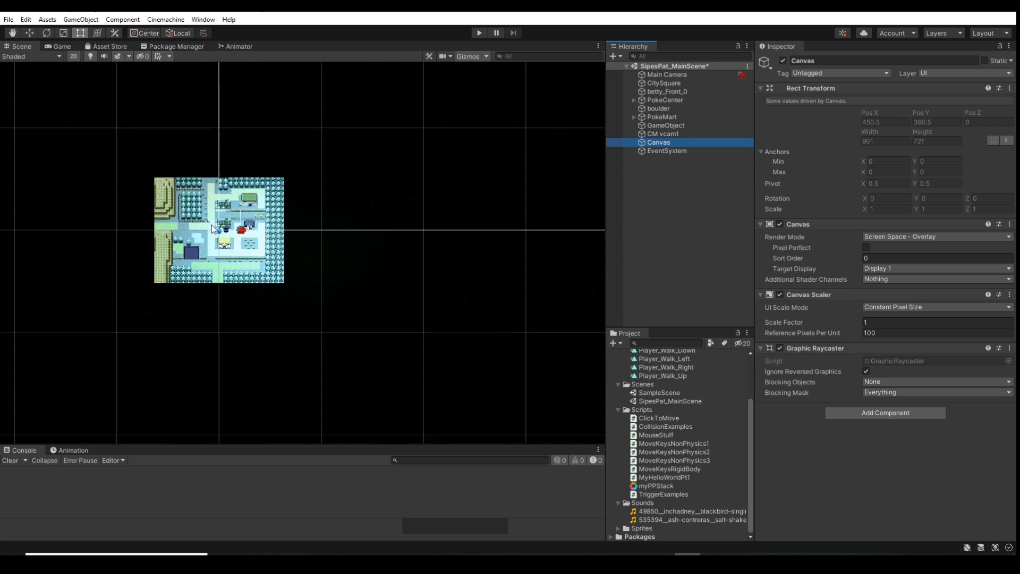
scroll(211, 226, "down", 10)
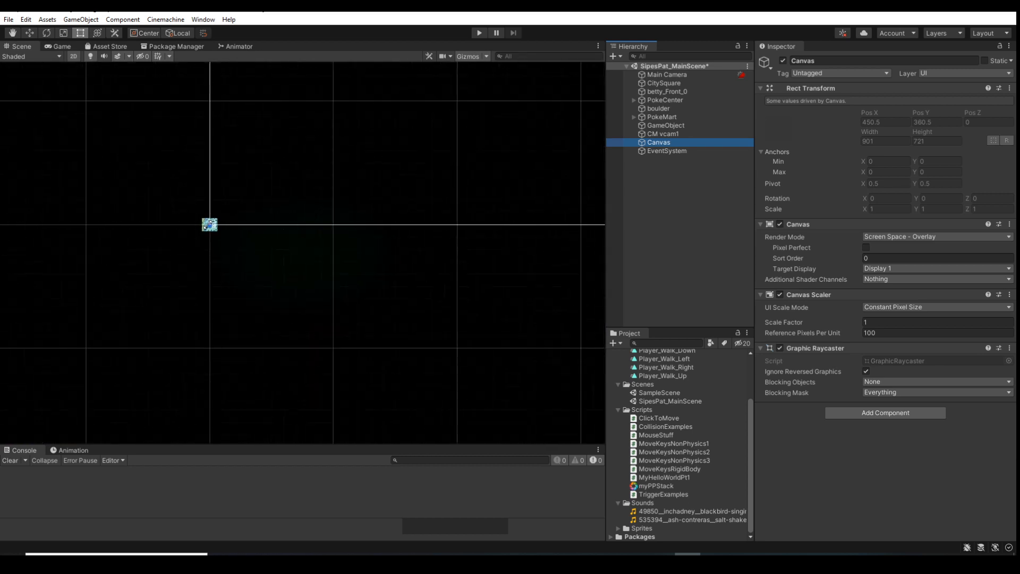
scroll(206, 226, "down", 5)
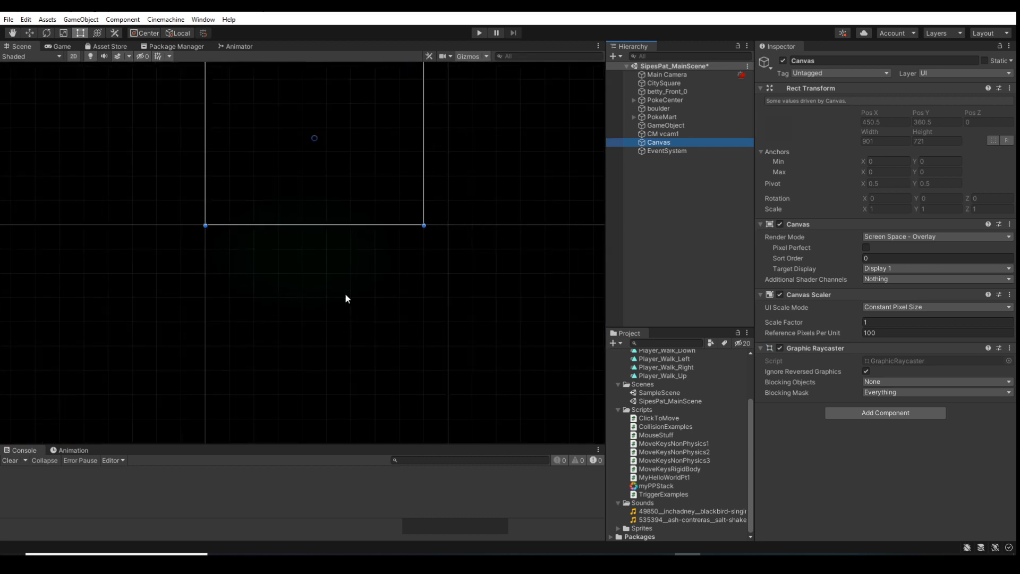
key("f")
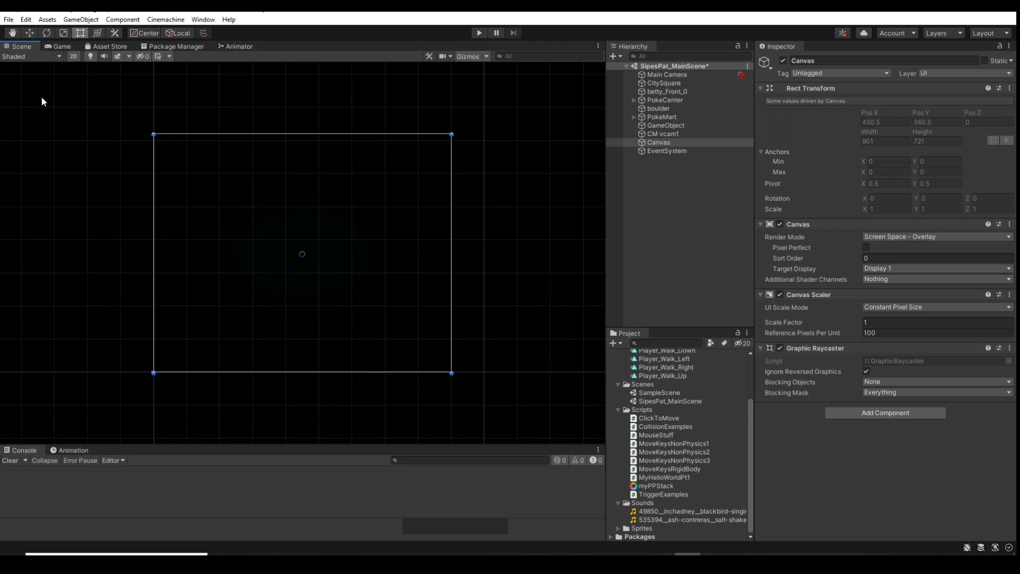
Try the Game view docked beside the Scene view, return it to the Scene view's group and readjust the panel widths
left_click_drag(59, 49, 497, 238)
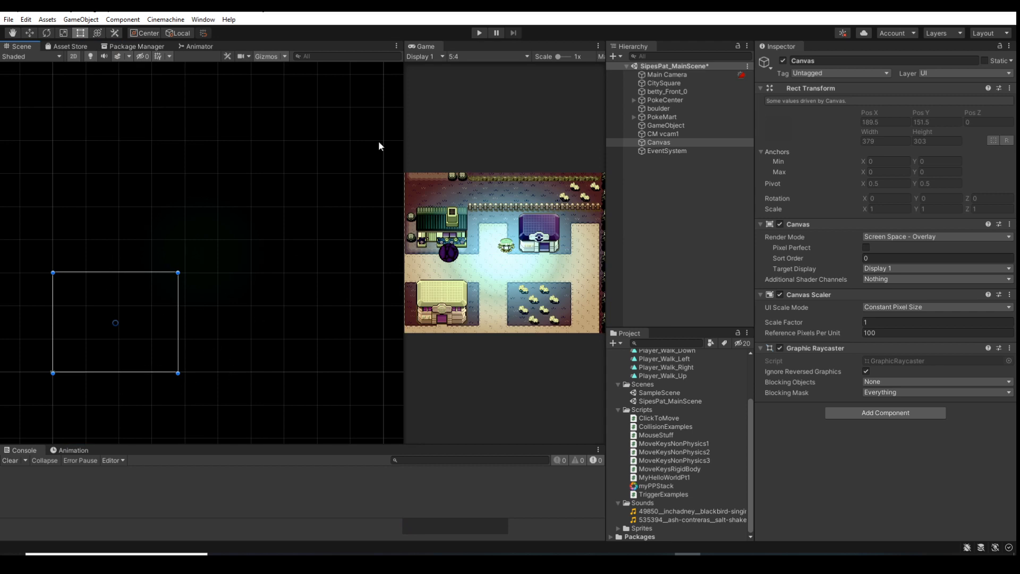
left_click_drag(420, 46, 63, 59)
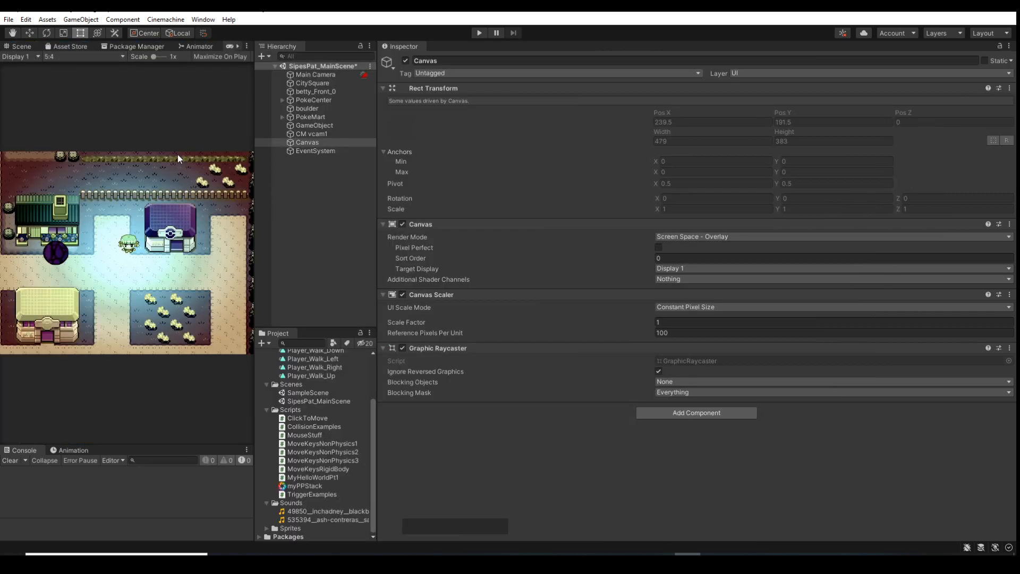
left_click_drag(376, 154, 870, 175)
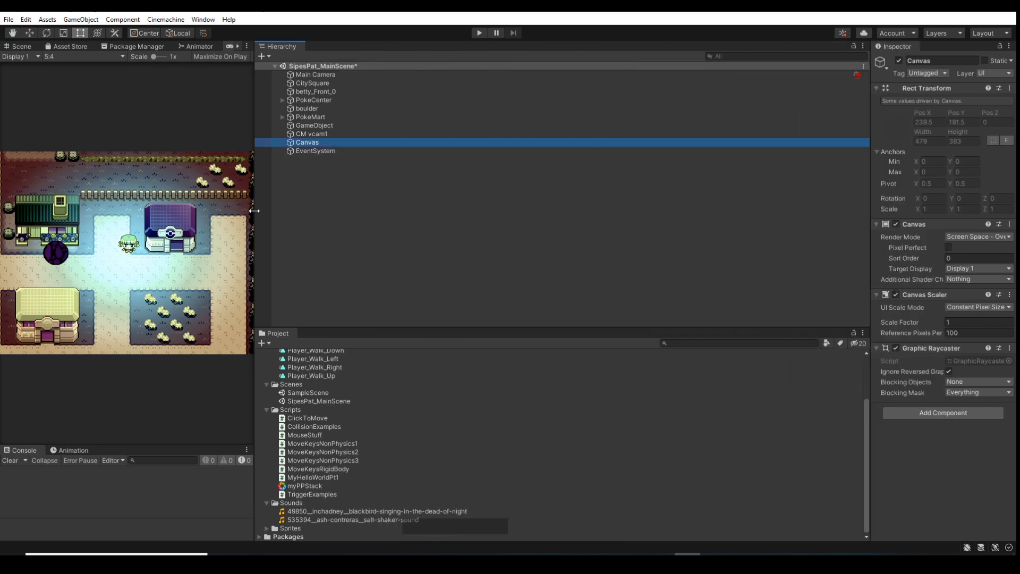
left_click_drag(254, 209, 654, 212)
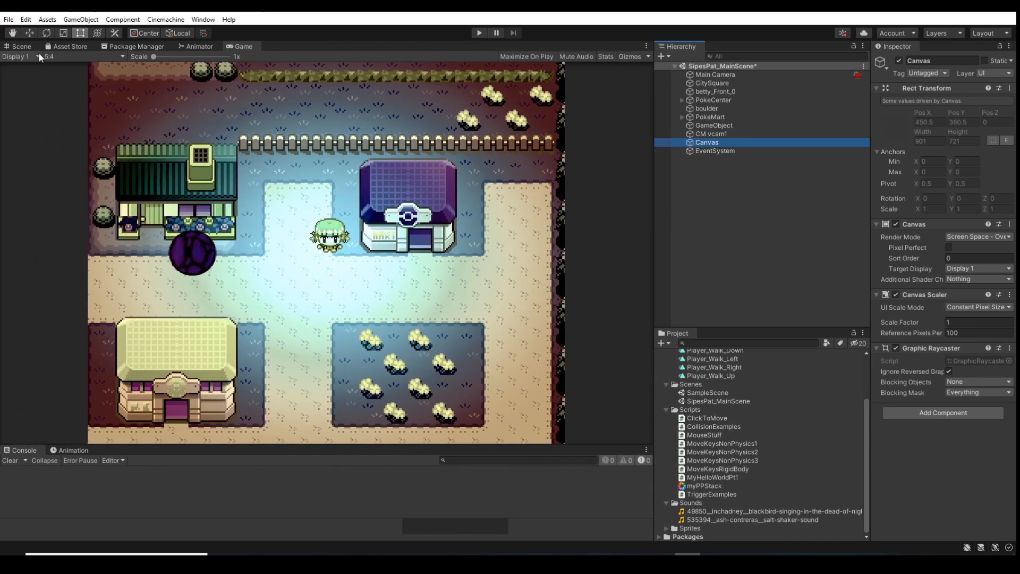
left_click_drag(229, 45, 78, 42)
left_click(21, 47)
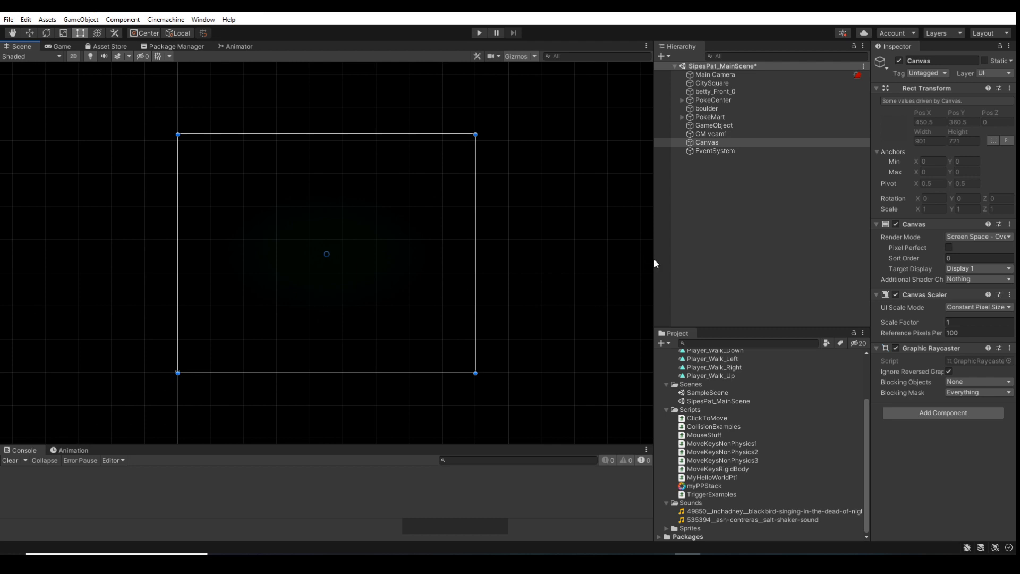
left_click_drag(654, 263, 748, 255)
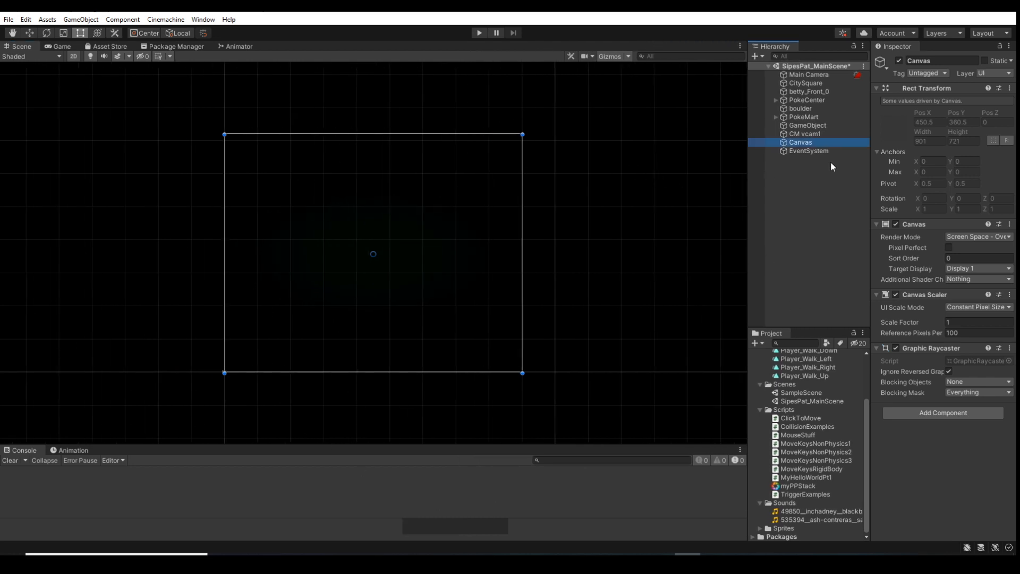
Compare the components of the EventSystem object with those of the Canvas object in the Inspector
left_click(818, 151)
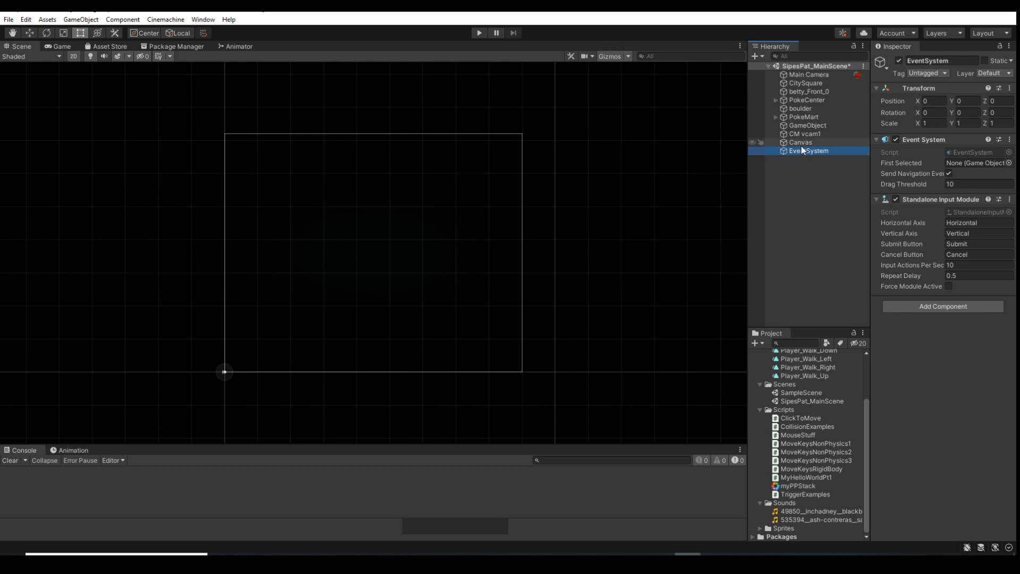
left_click(801, 142)
left_click(810, 150)
left_click(802, 142)
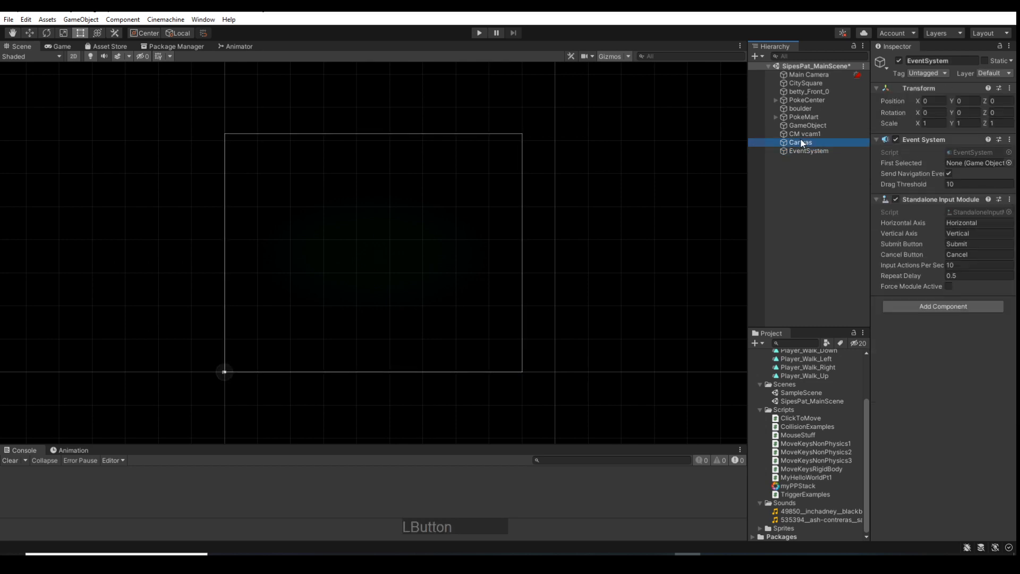
left_click(799, 149)
left_click(801, 142)
left_click(799, 151)
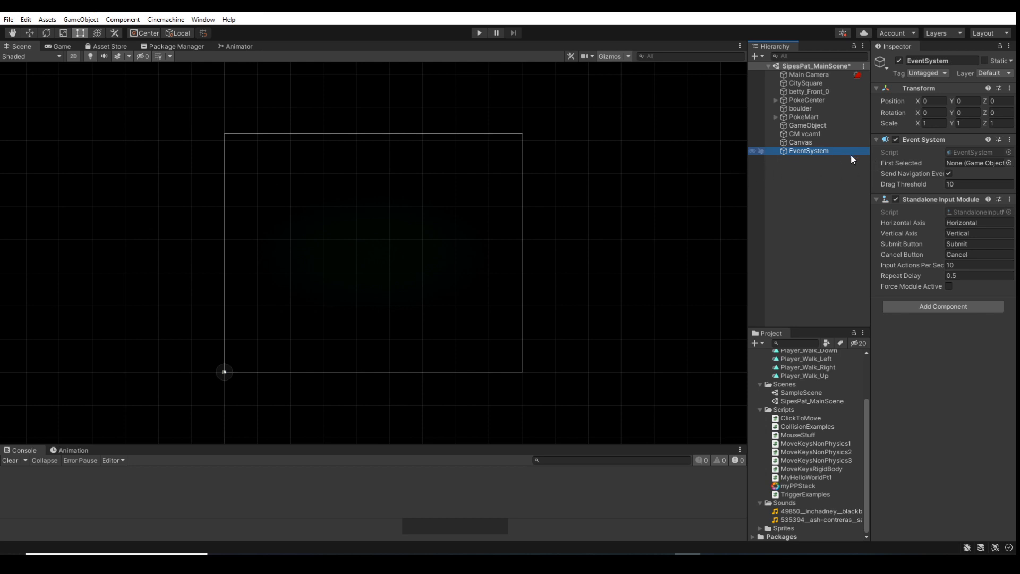
left_click(797, 144)
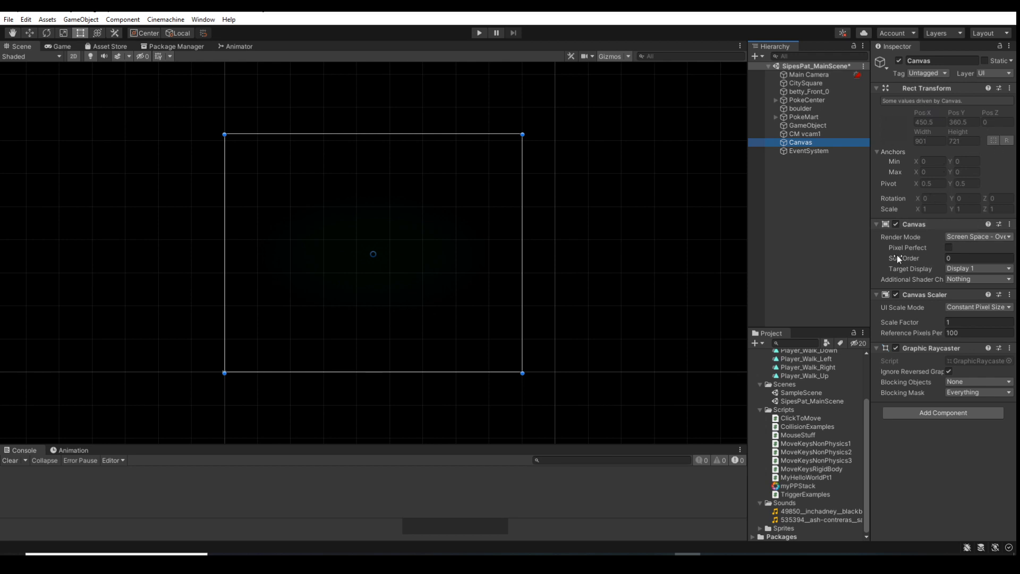
Look through the Render Mode and Target Display options of the Canvas component without changing them
left_click(991, 239)
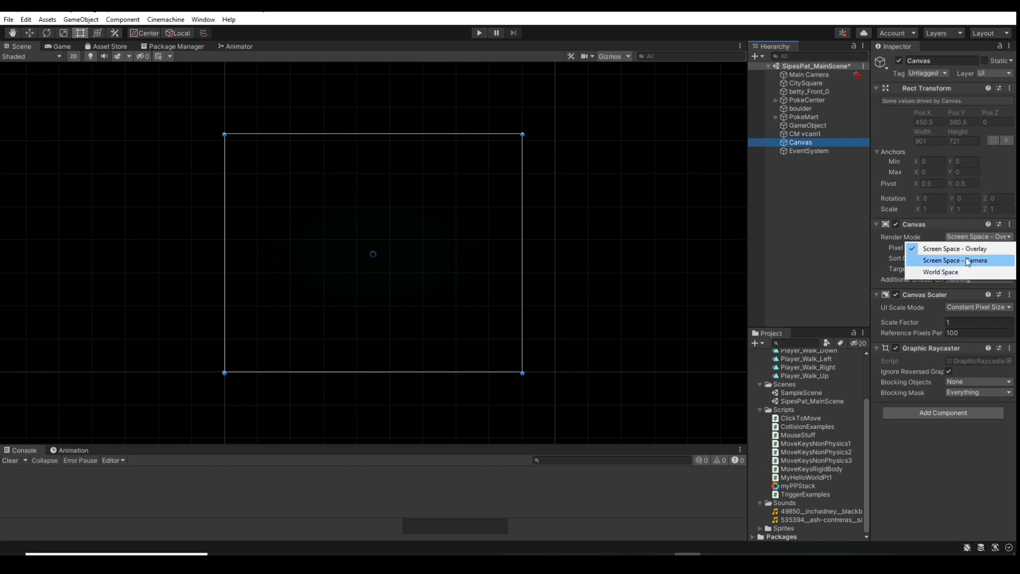
left_click(875, 254)
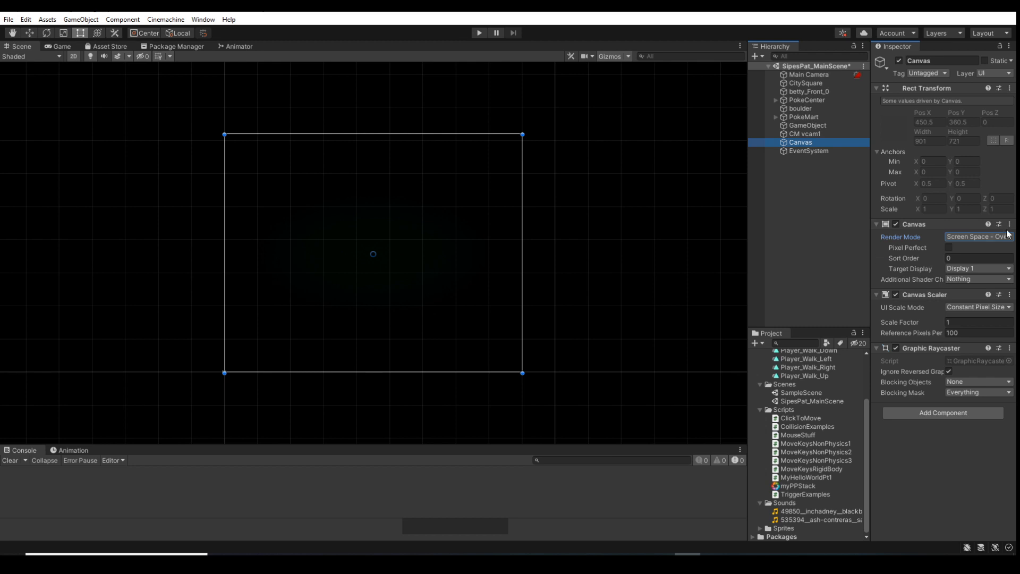
left_click(980, 269)
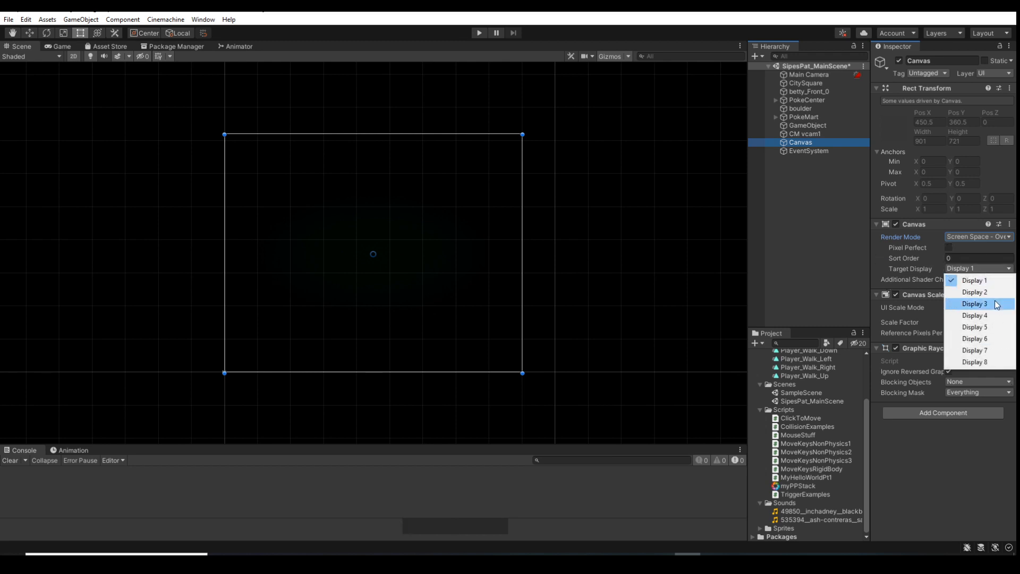
left_click(875, 277)
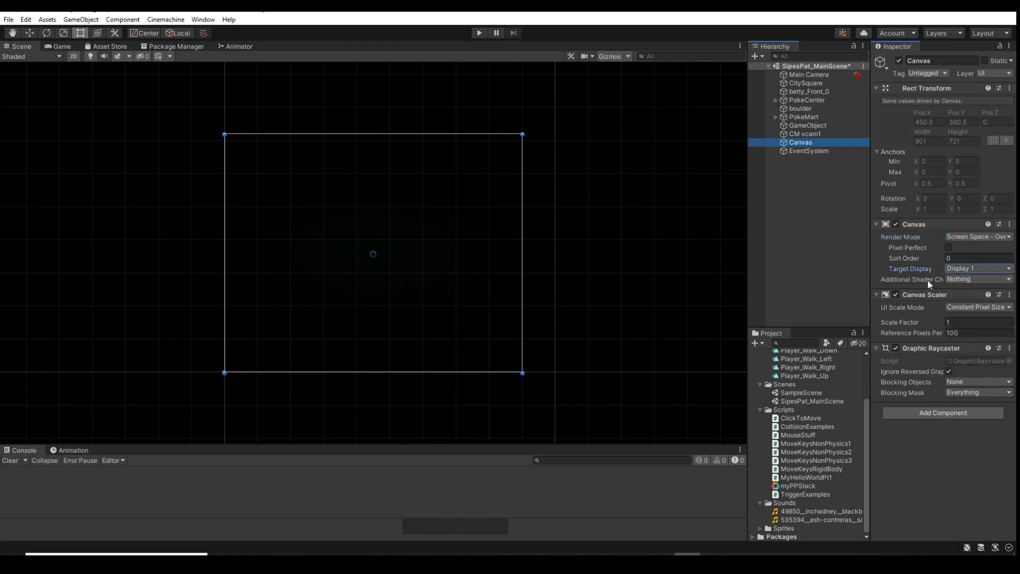
Widen the Inspector and show the Additional Shader Channels options of the Canvas component
left_click(903, 279)
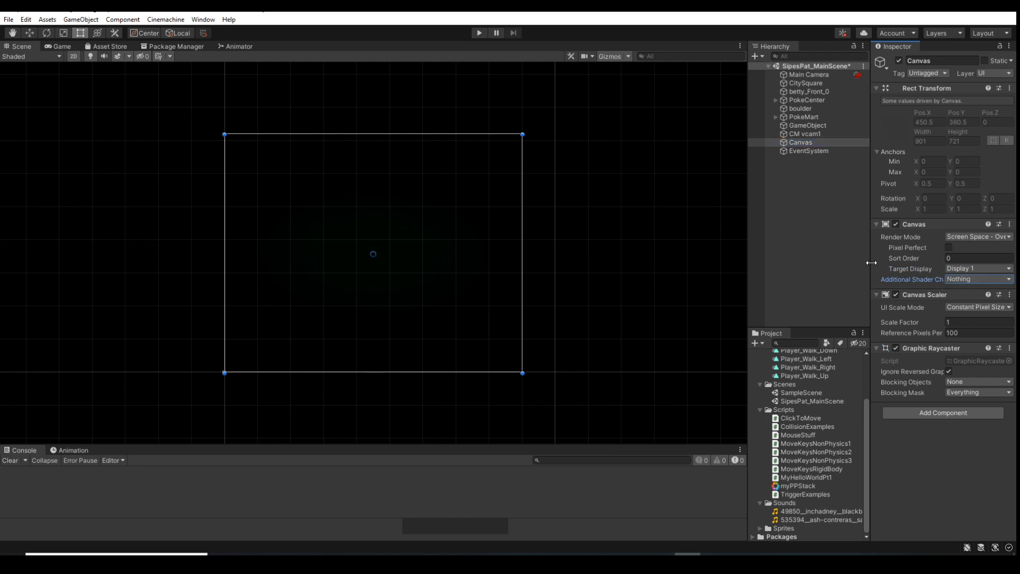
left_click(885, 280)
left_click_drag(868, 274, 738, 283)
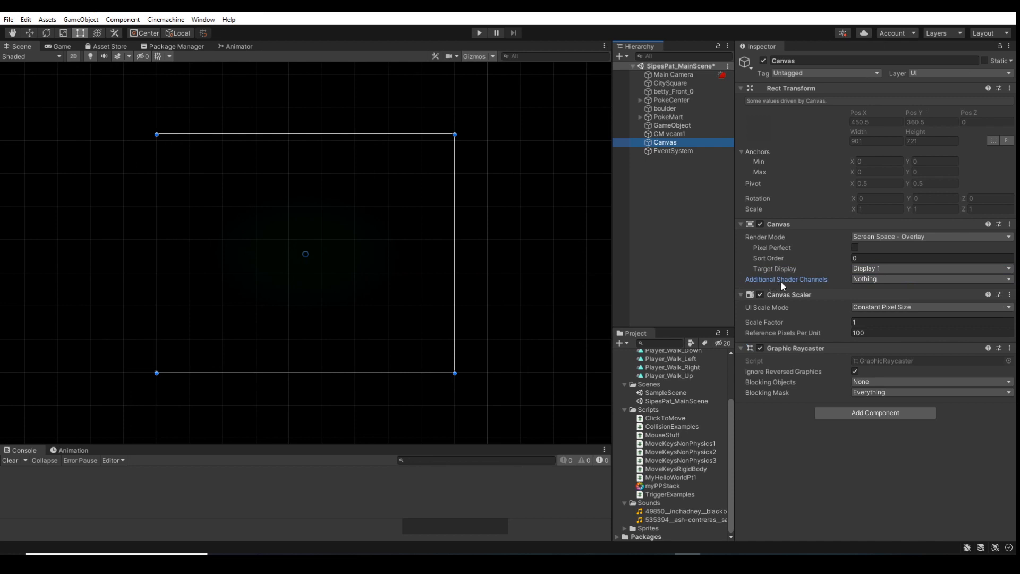
left_click(875, 278)
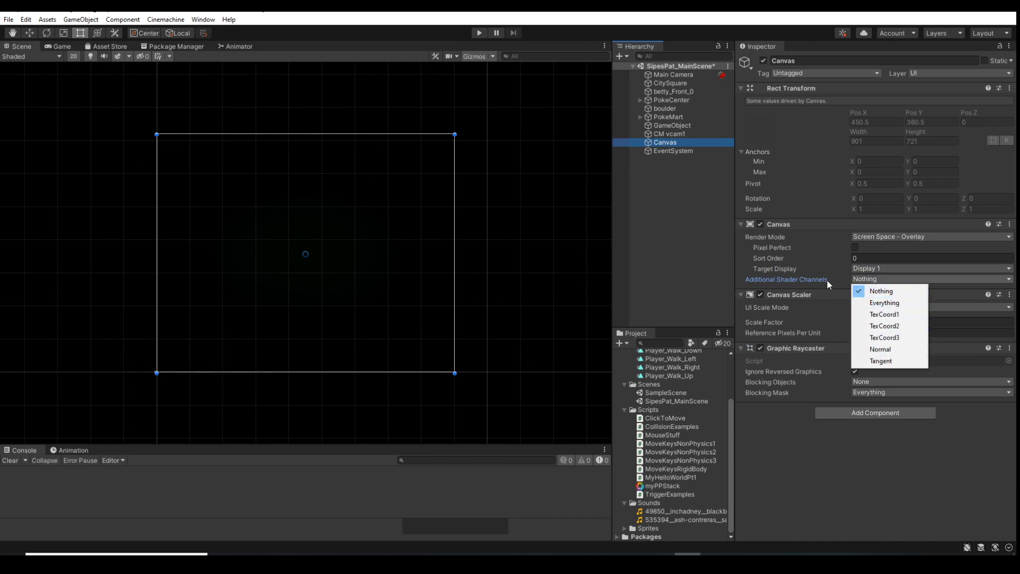
Narrow the Inspector and look through the UI Scale Mode options of the Canvas Scaler without changing them
left_click(731, 273)
left_click_drag(733, 273, 802, 262)
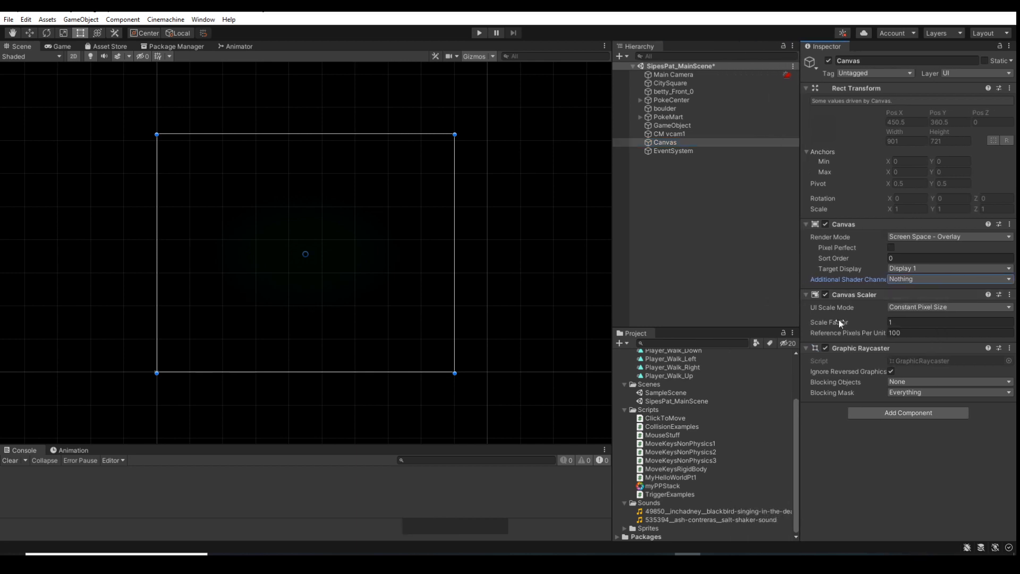
left_click(937, 308)
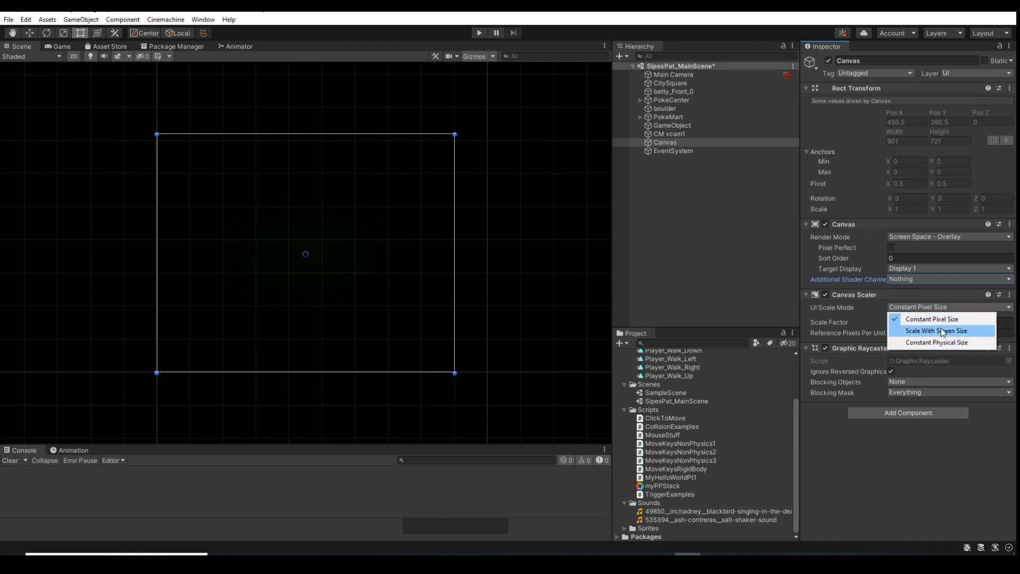
left_click(807, 257)
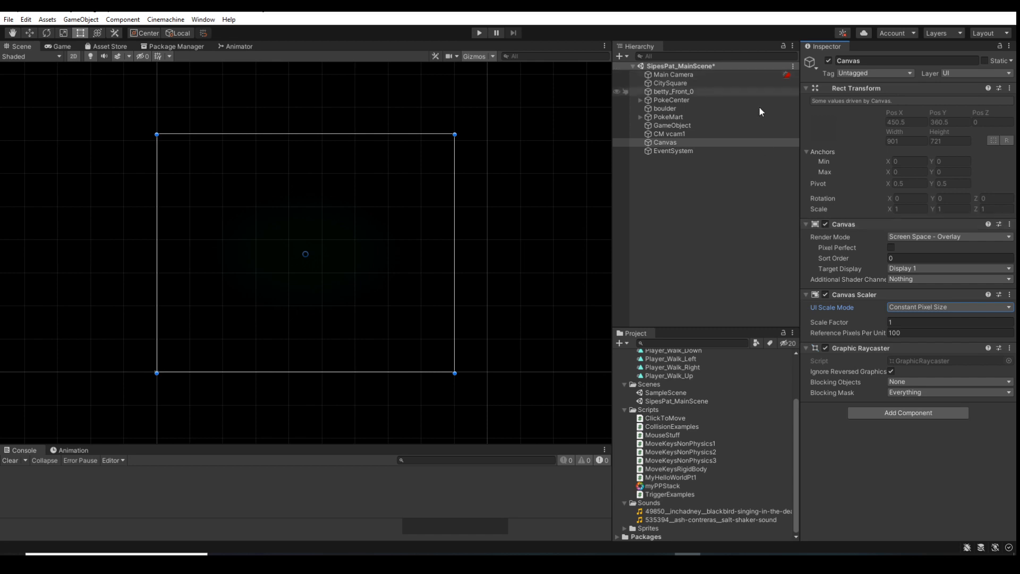
right_click(703, 143)
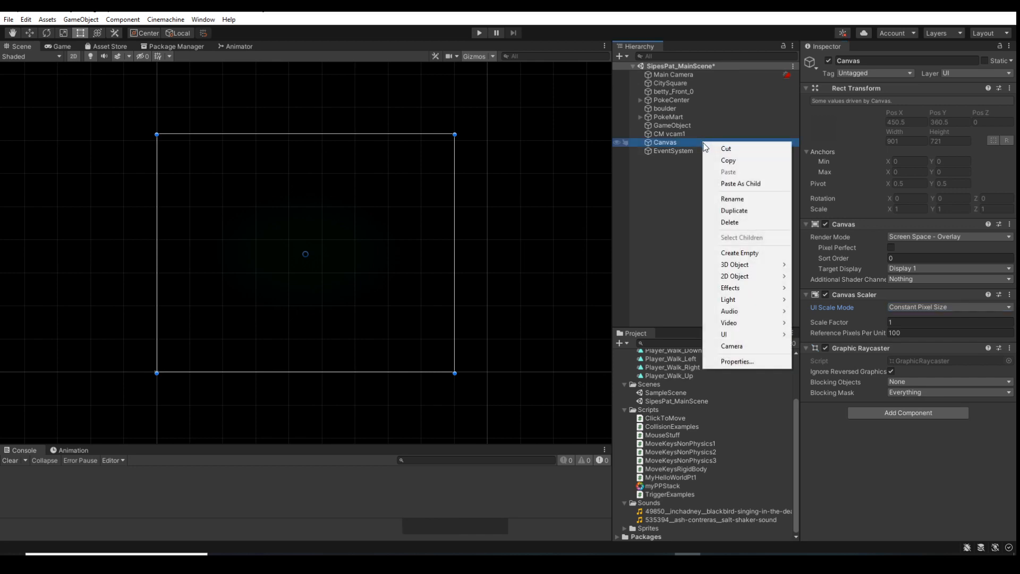
mouse_move(737, 340)
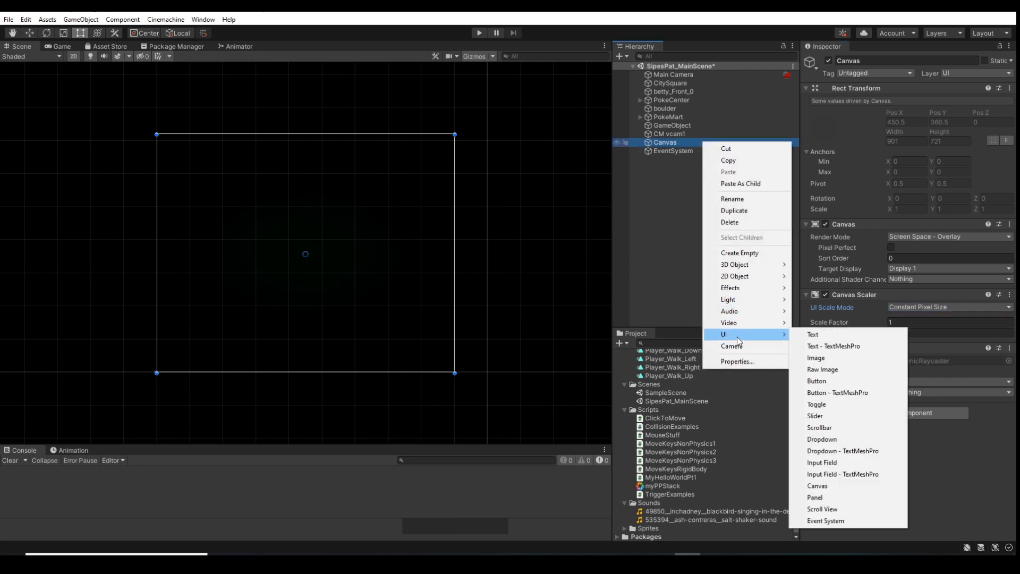
left_click(667, 241)
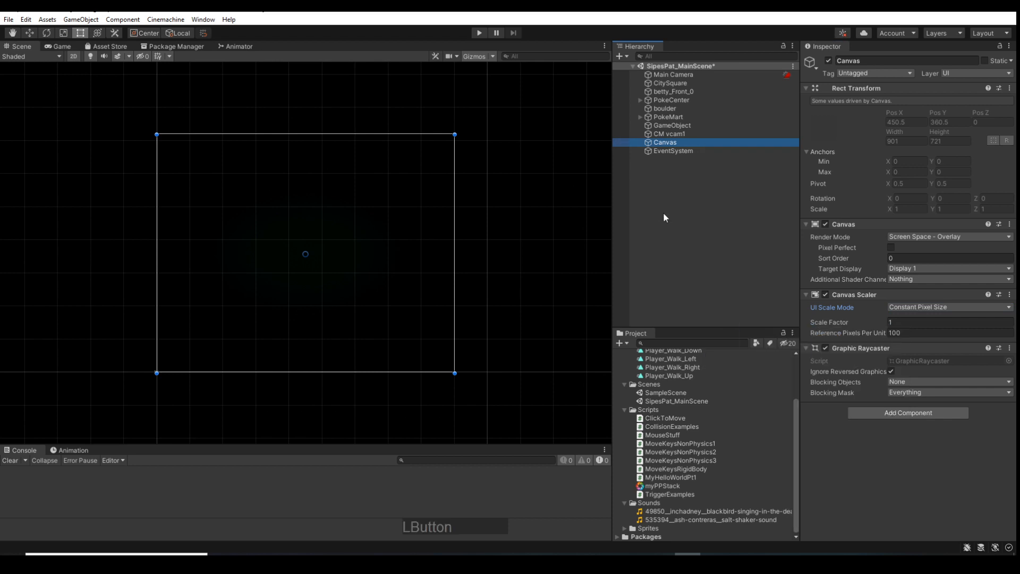
right_click(668, 211)
mouse_move(695, 346)
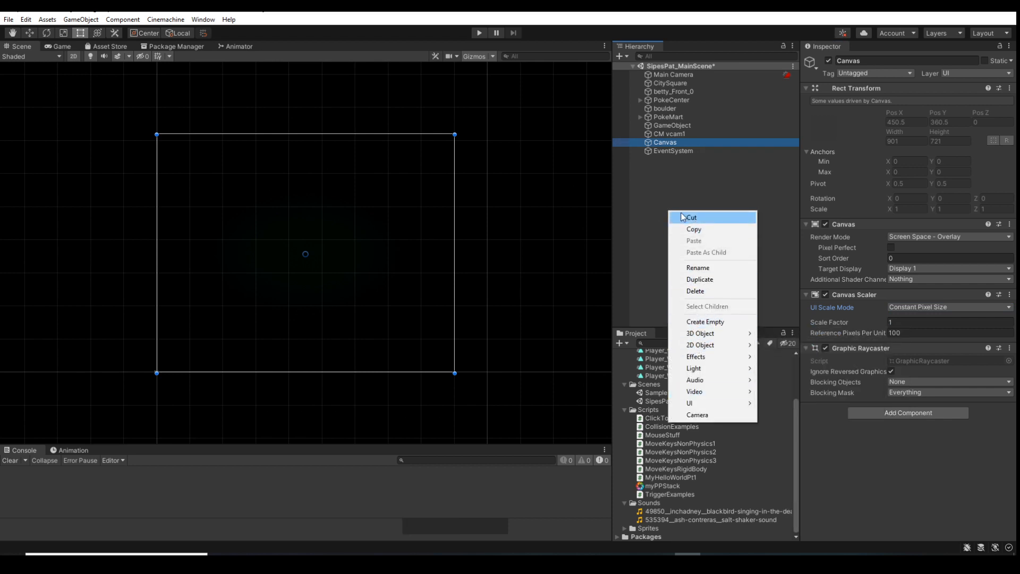
left_click(673, 148)
Add a UI Image as a child of the Canvas object
left_click(671, 147)
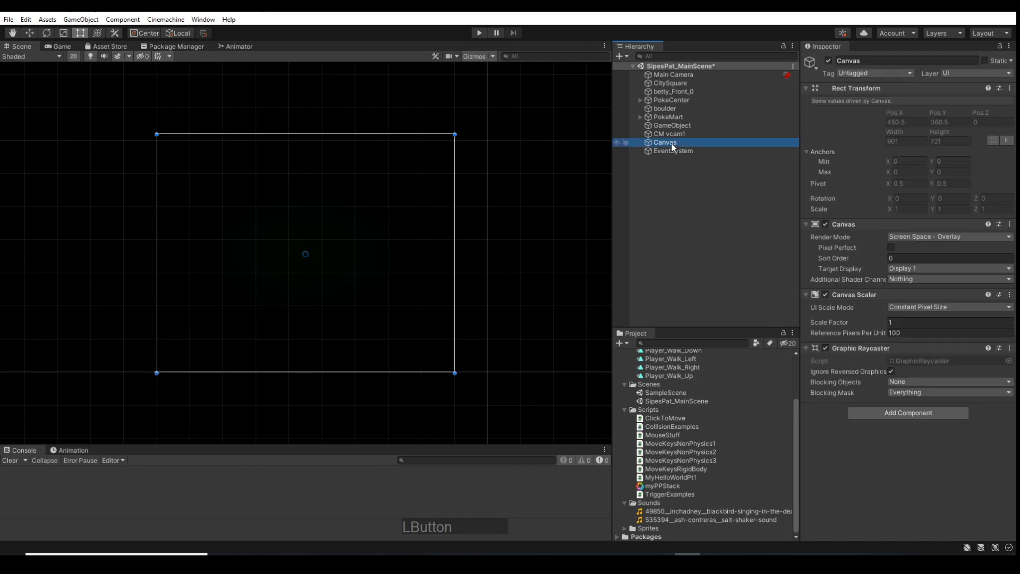
right_click(672, 148)
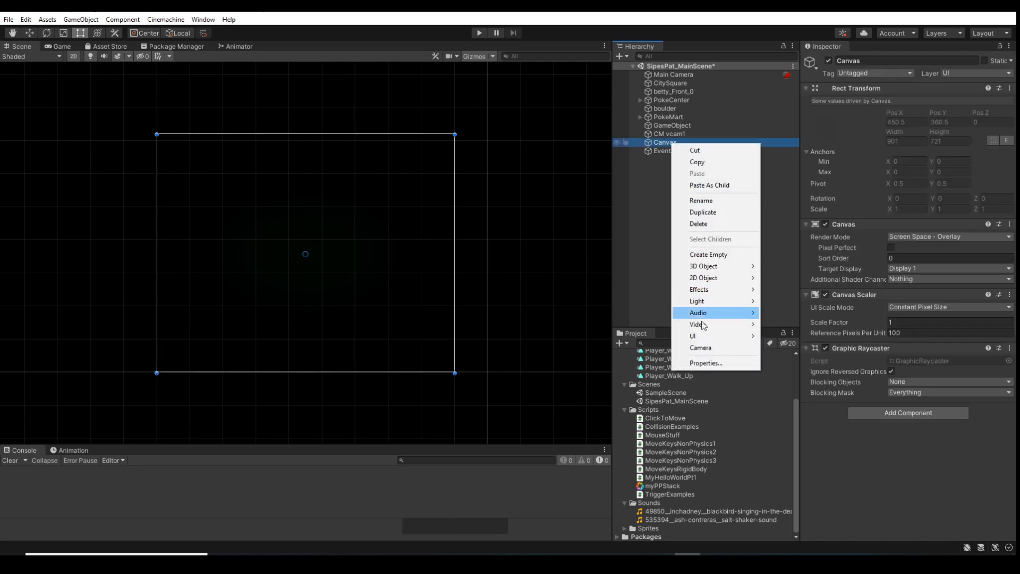
mouse_move(704, 337)
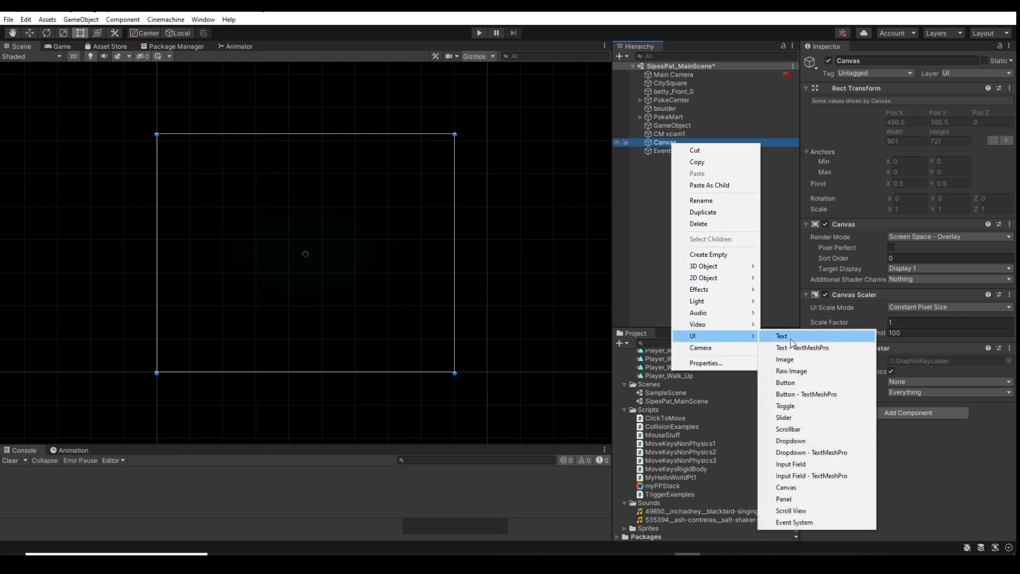
left_click(792, 356)
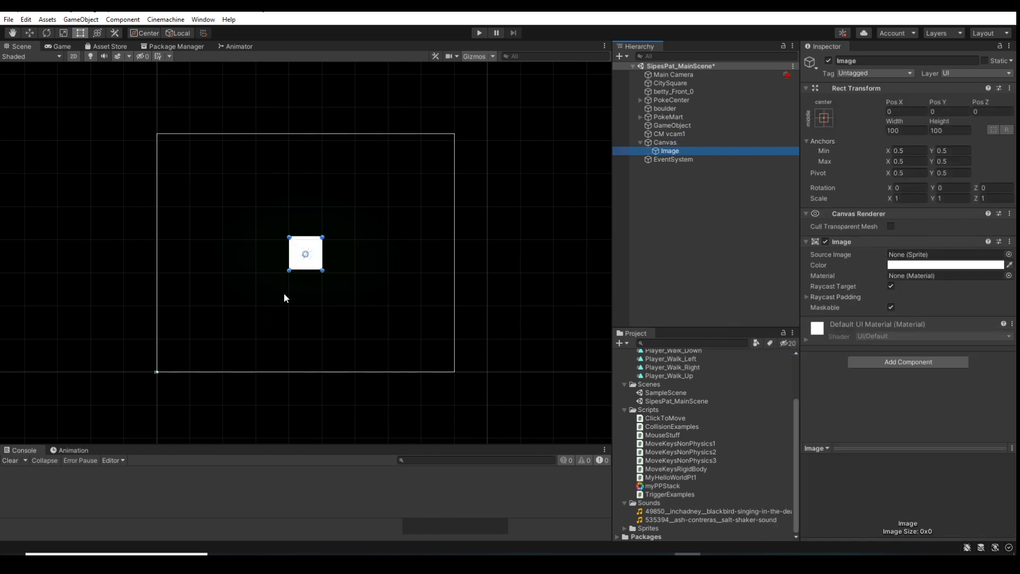
Add a standard UI Button as a child of the Canvas and view it closer over the Image
right_click(664, 143)
mouse_move(727, 337)
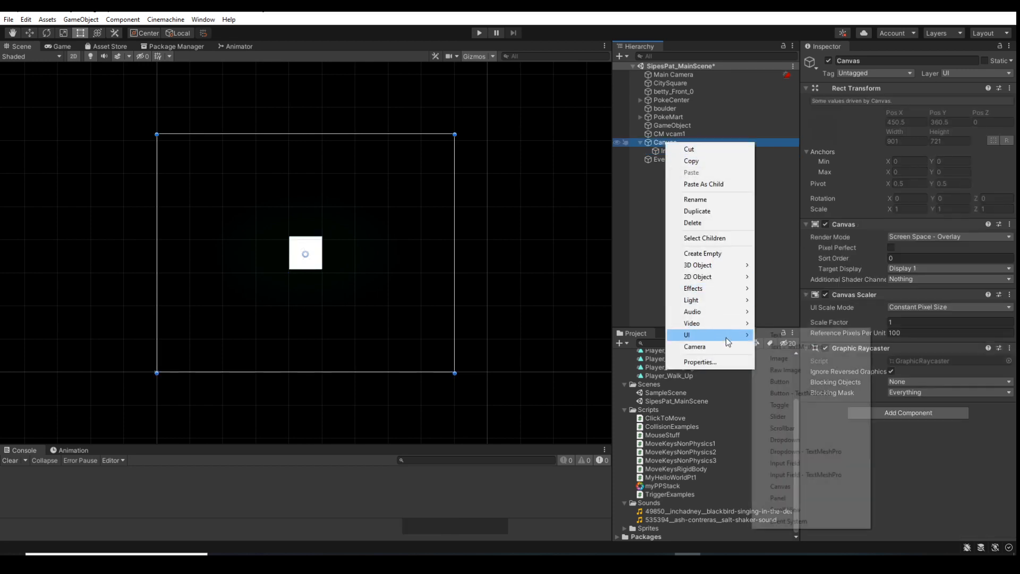
left_click(796, 380)
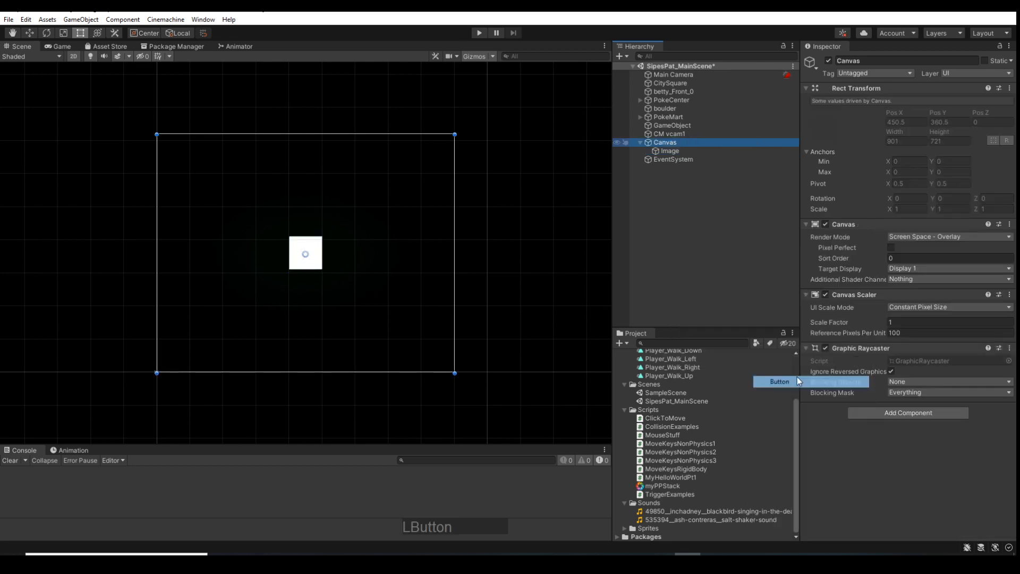
scroll(273, 291, "up", 10)
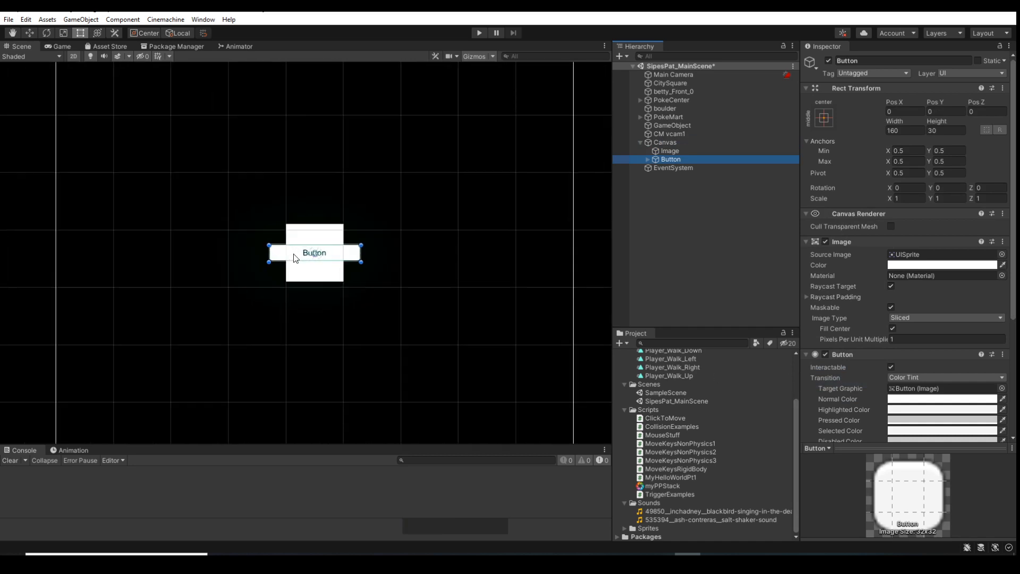
scroll(295, 259, "up", 5)
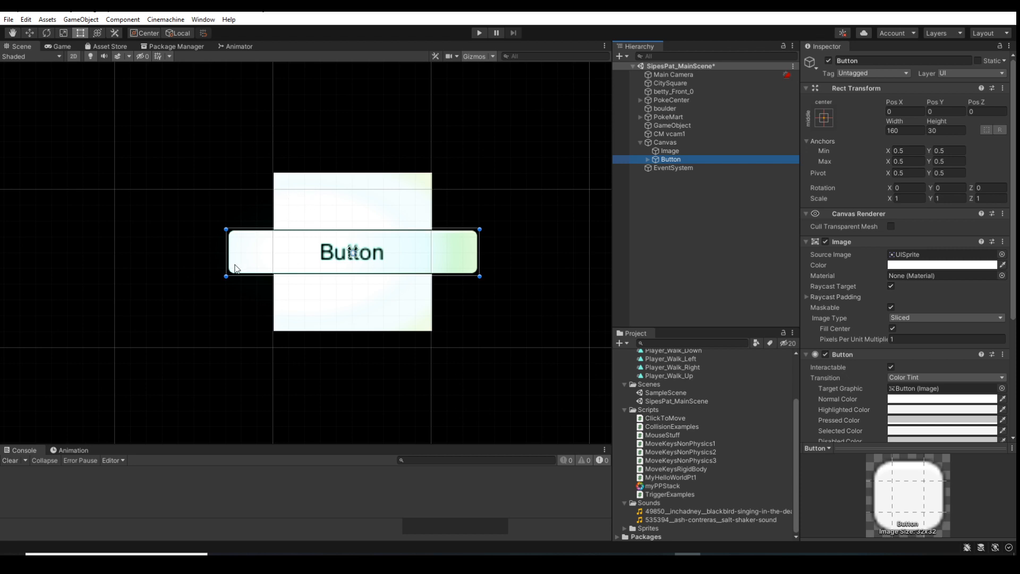
Move the Button above the Image in the Canvas hierarchy to compare draw order, and return it below the Image
left_click(678, 160)
left_click_drag(677, 160, 672, 148)
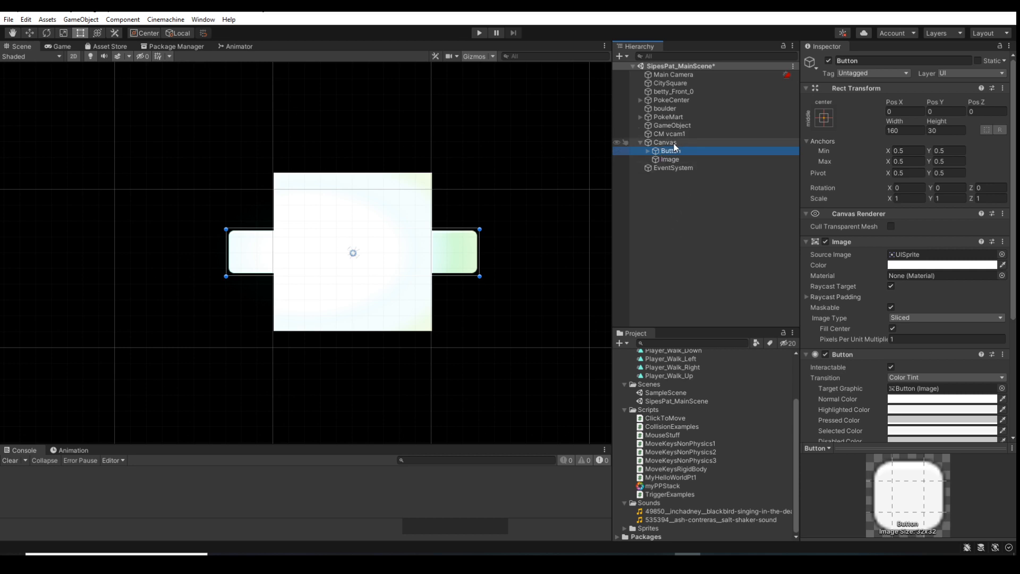
left_click_drag(673, 153, 679, 167)
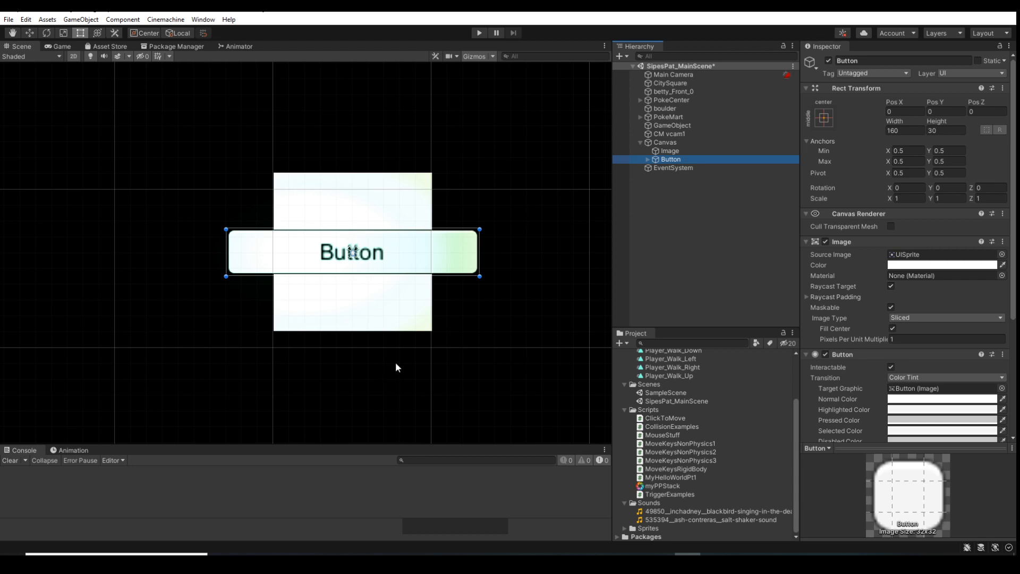
scroll(387, 350, "up", 5)
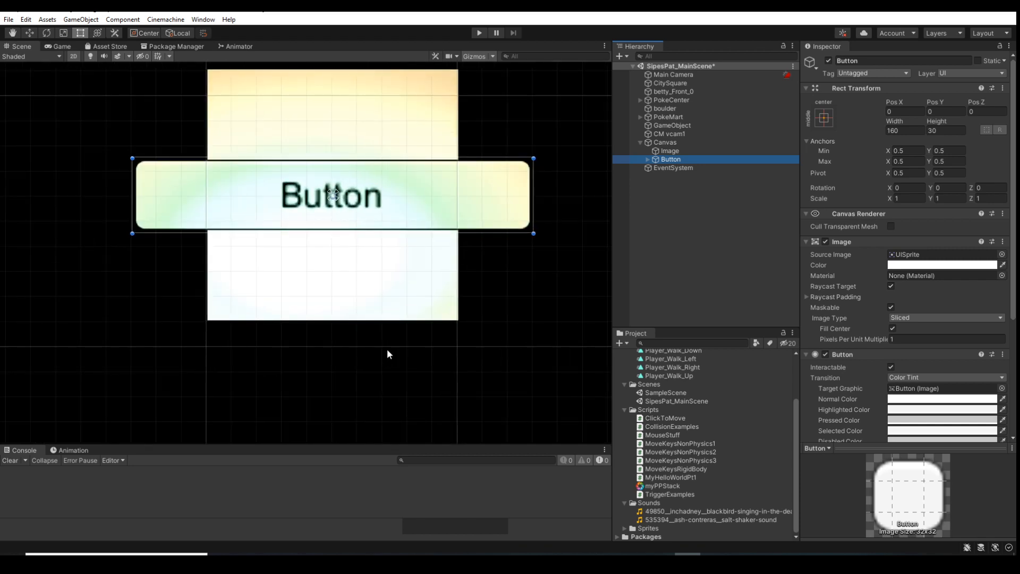
scroll(388, 350, "down", 5)
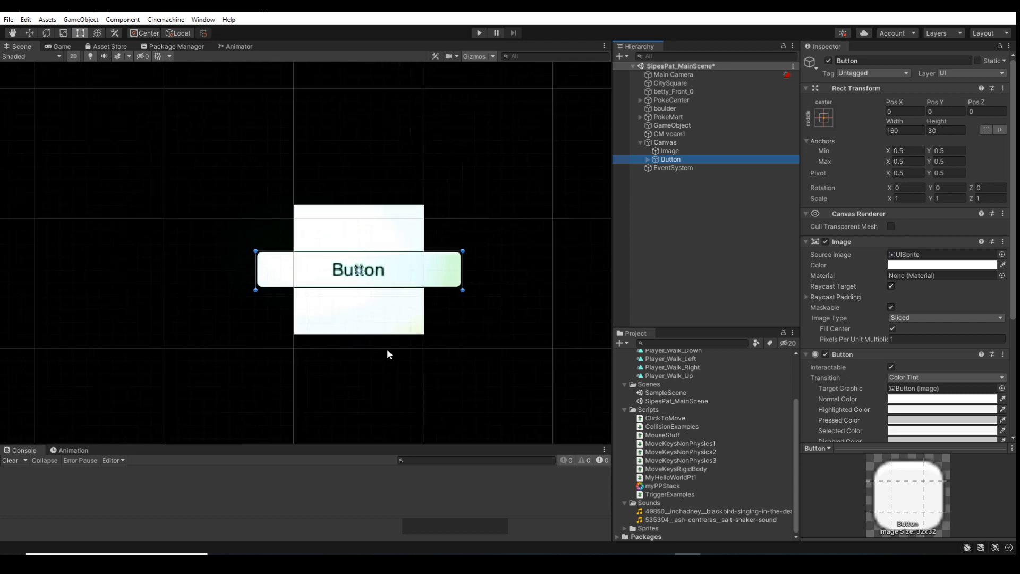
scroll(387, 348, "up", 2)
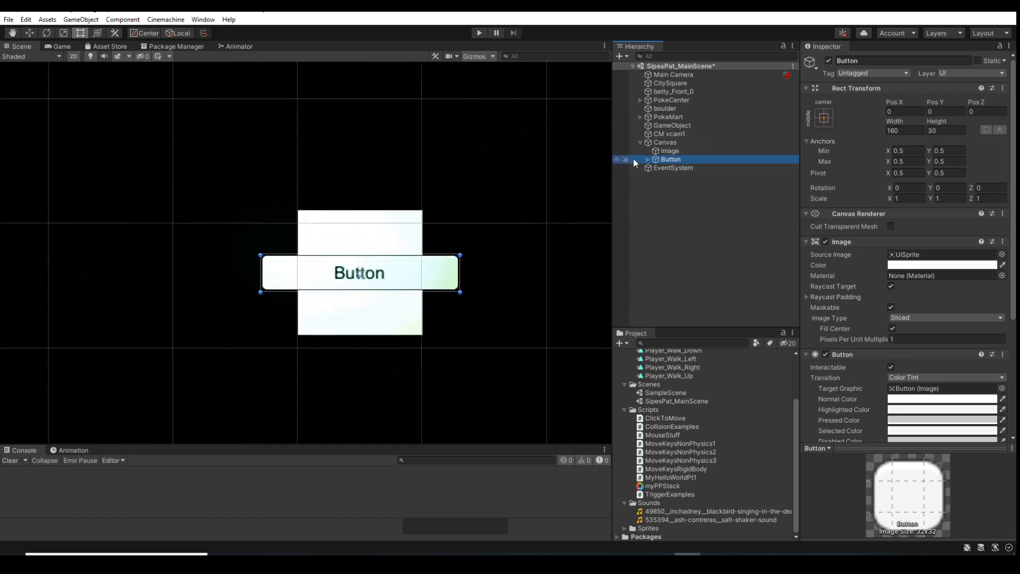
Delete the Button from the Canvas
left_click(692, 159)
key("Delete")
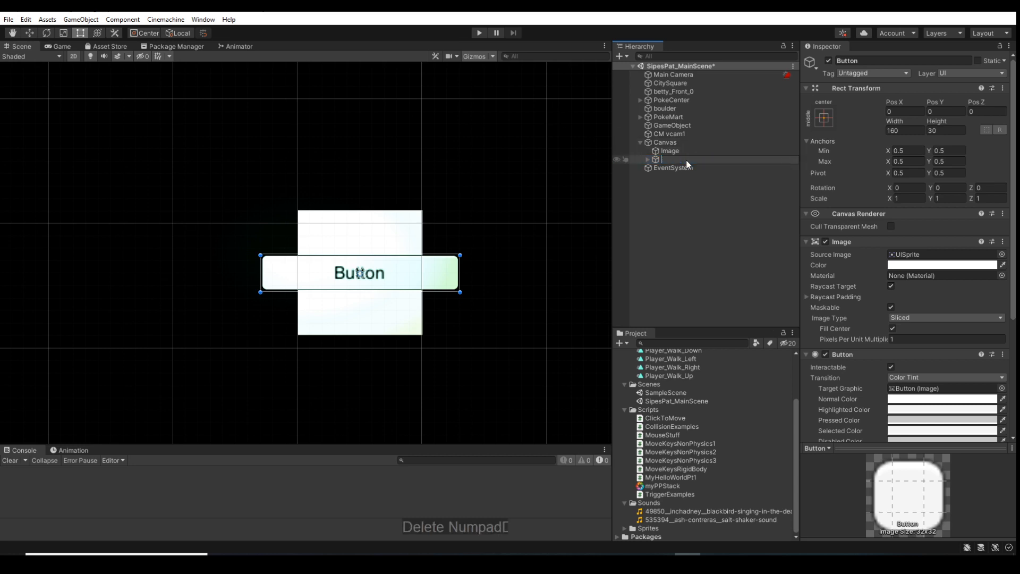
left_click(653, 161)
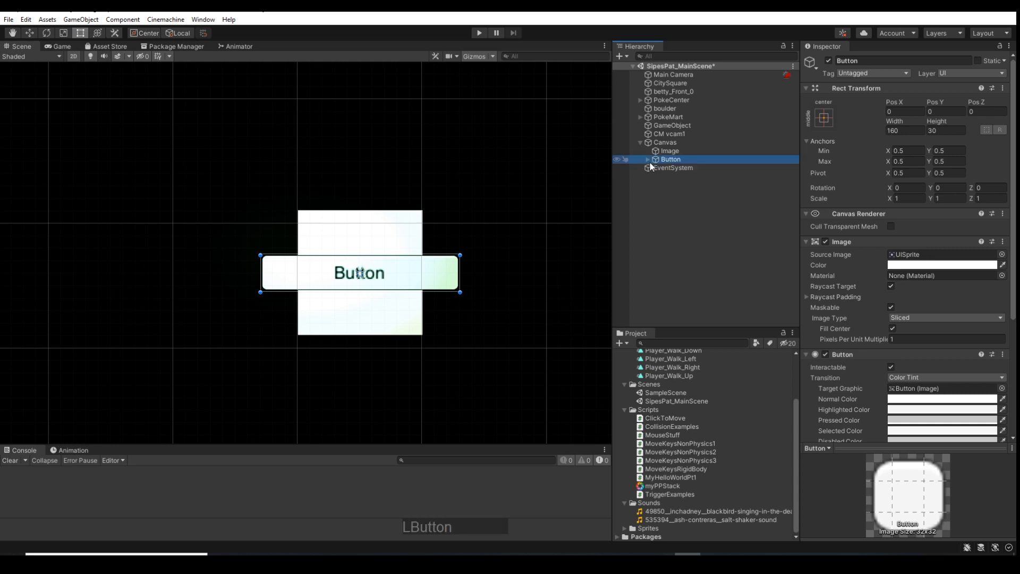
key("Delete")
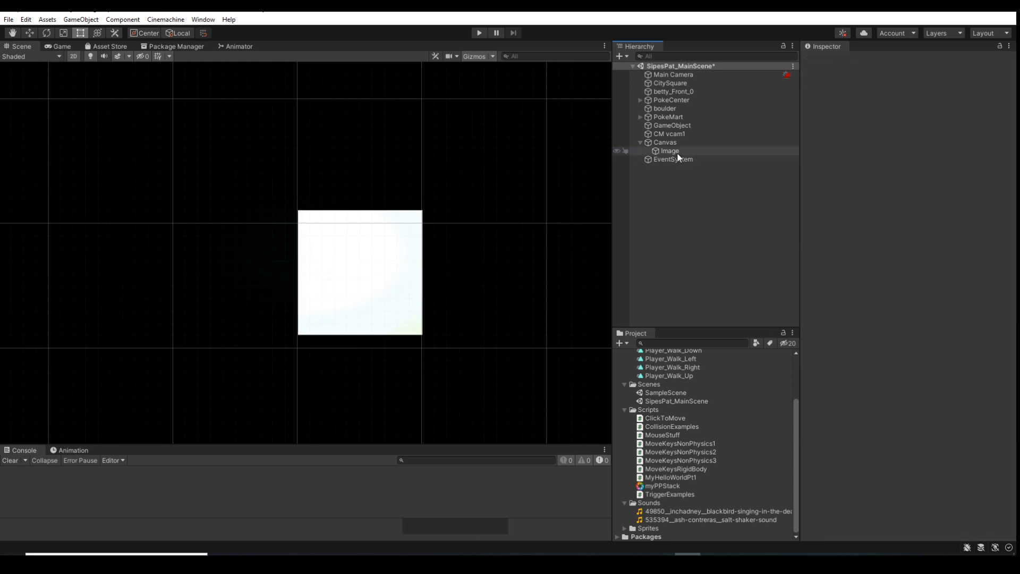
Assign the Gym sprite as the Source Image of the Canvas's Image object
left_click(670, 152)
scroll(299, 231, "down", 6)
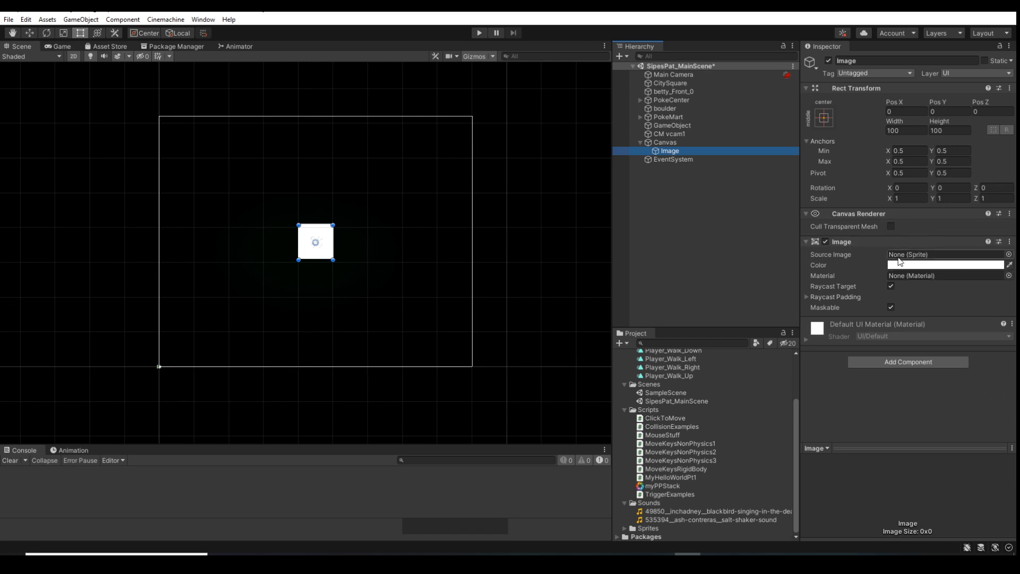
left_click(1009, 254)
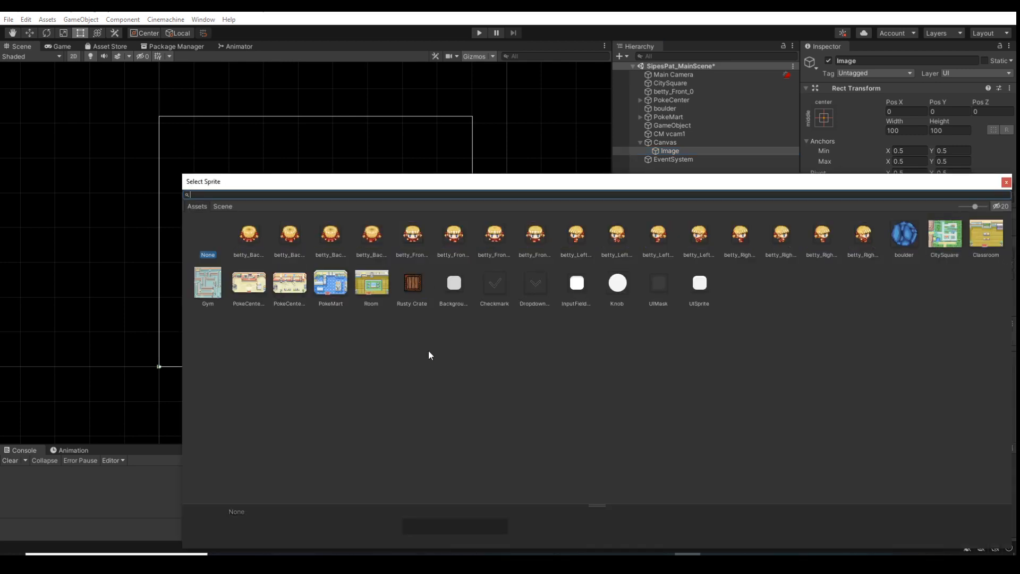
left_click(213, 288)
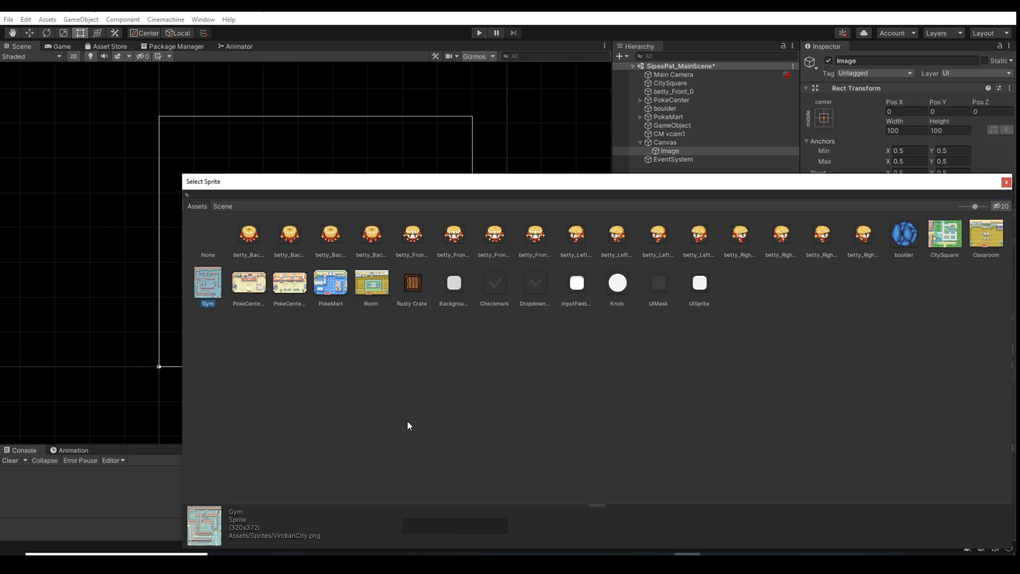
left_click(1006, 182)
scroll(315, 300, "up", 8)
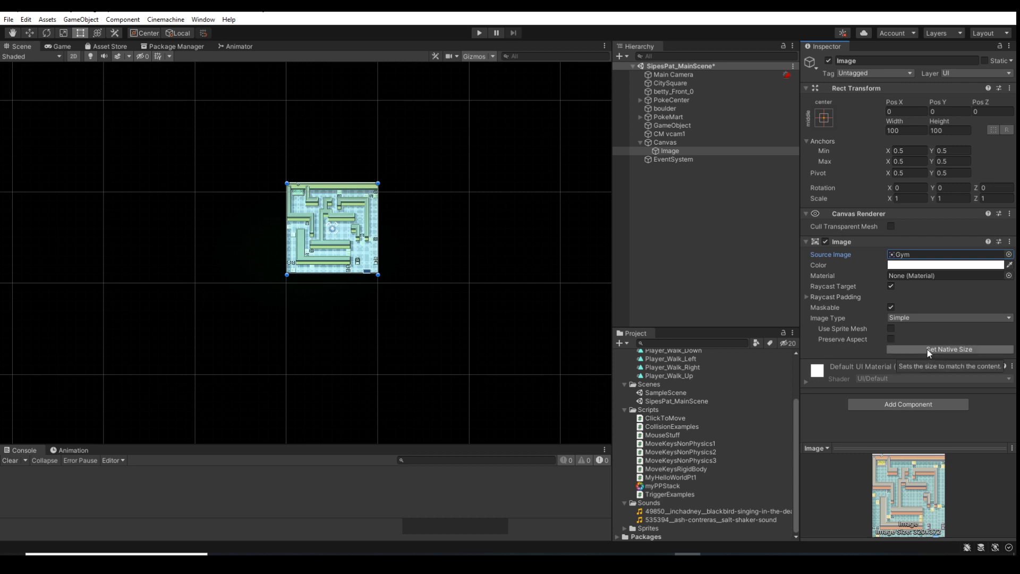
Enable Preserve Aspect on the Image and set it to its native size
left_click(837, 339)
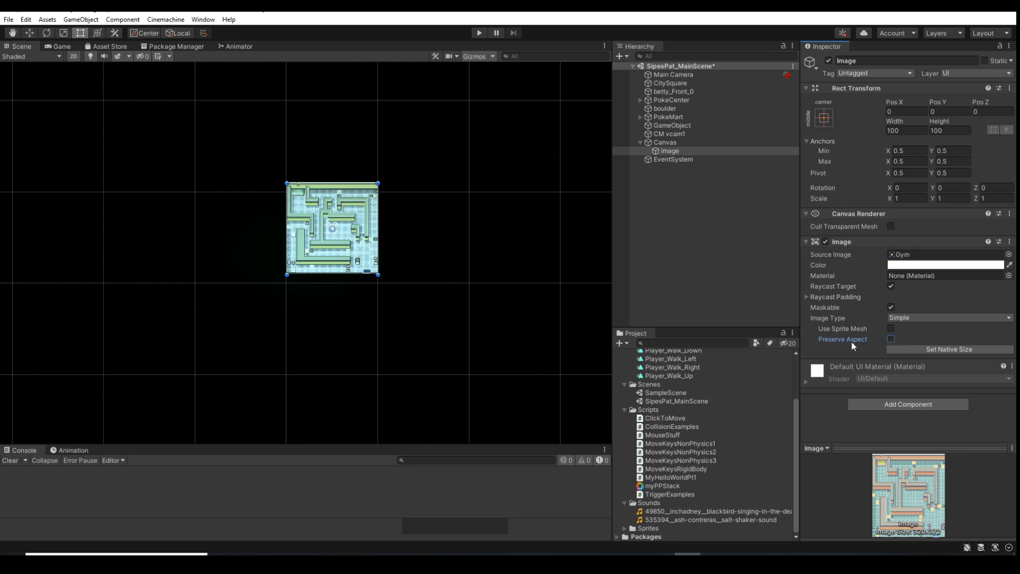
left_click(891, 339)
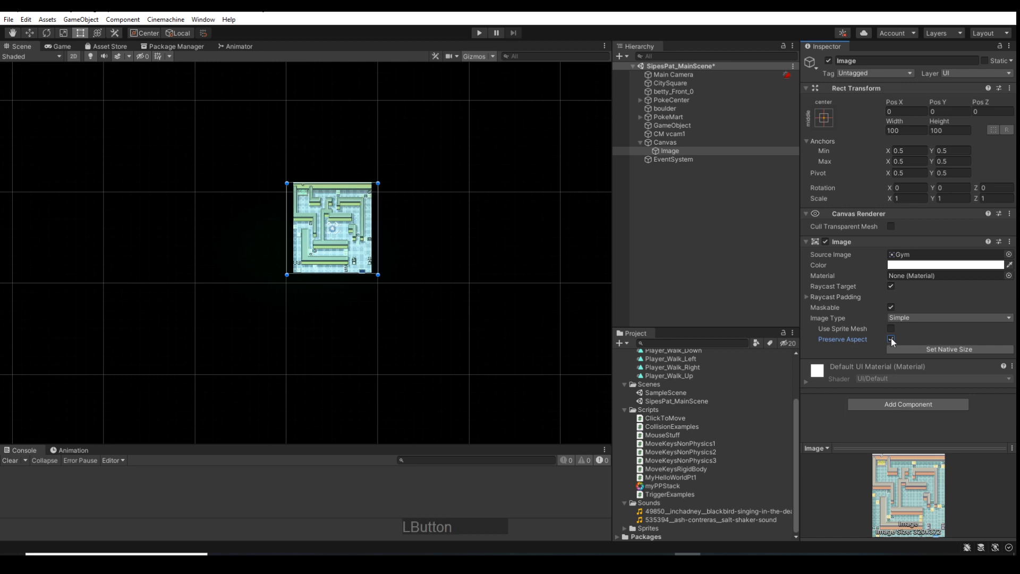
scroll(296, 250, "up", 3)
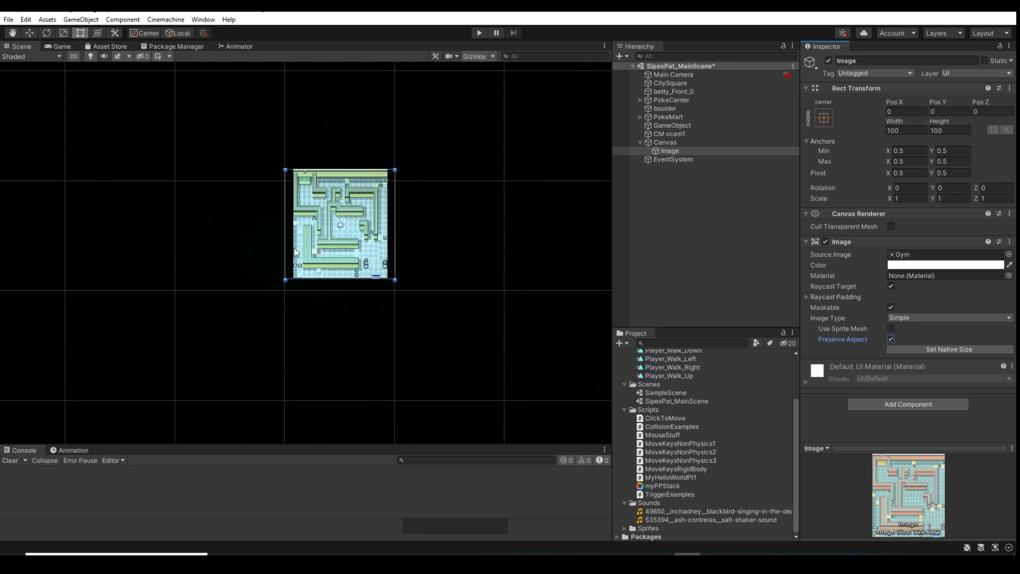
scroll(296, 250, "up", 2)
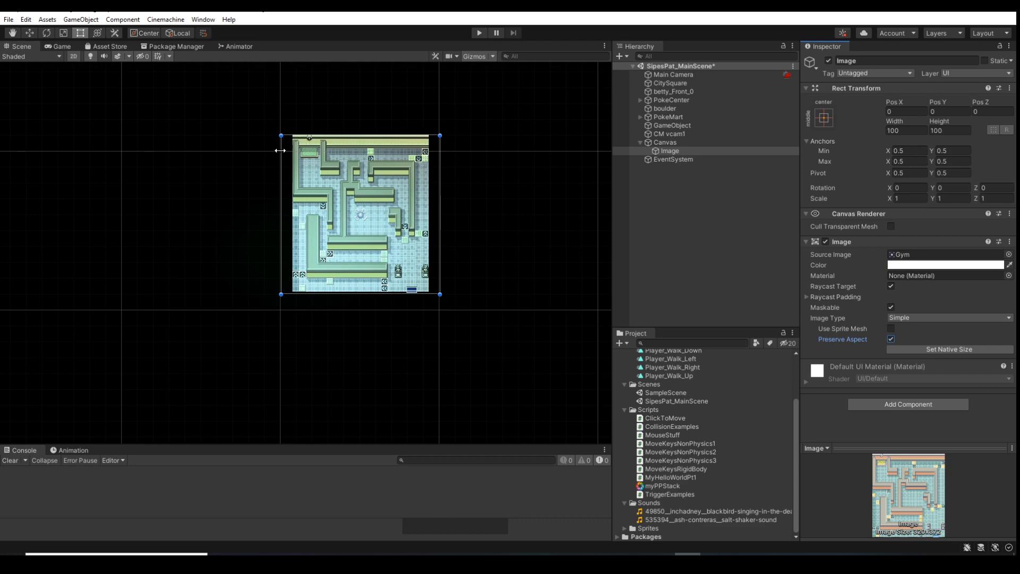
left_click(928, 349)
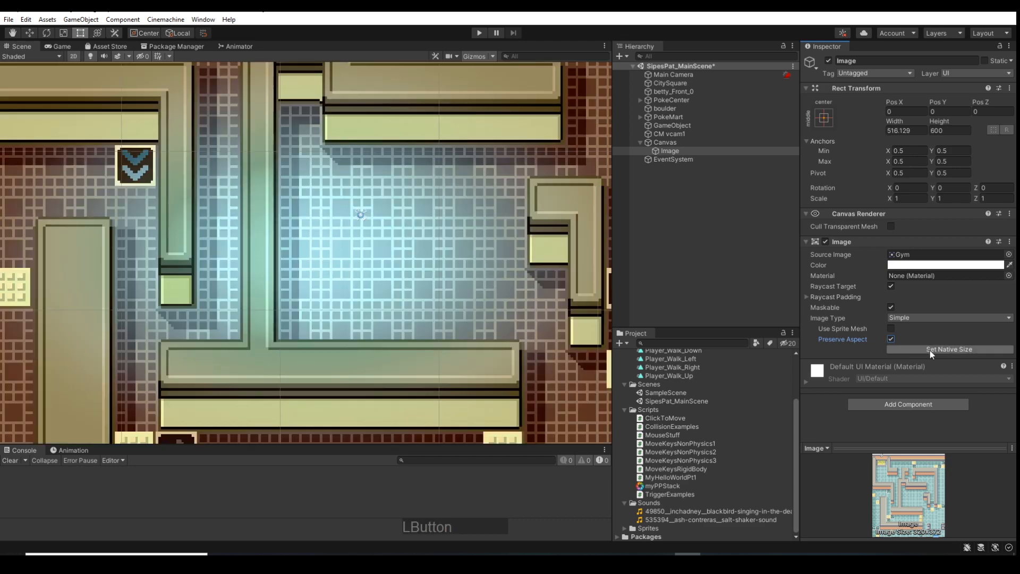
scroll(286, 270, "down", 10)
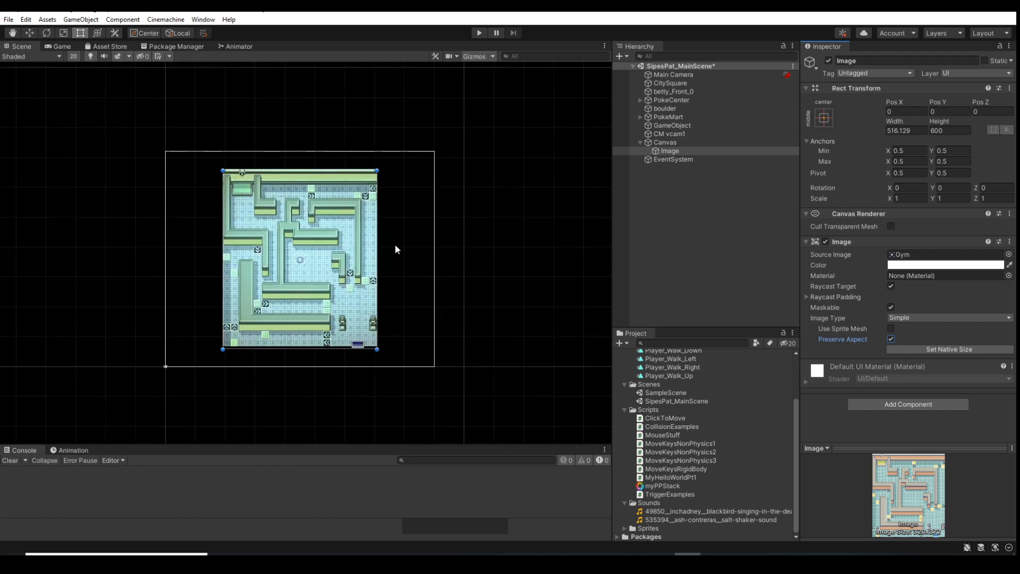
Shrink the Image from its lower-right corner in the Scene view to about 442 by 491
scroll(287, 365, "up", 4)
scroll(311, 366, "up", 2)
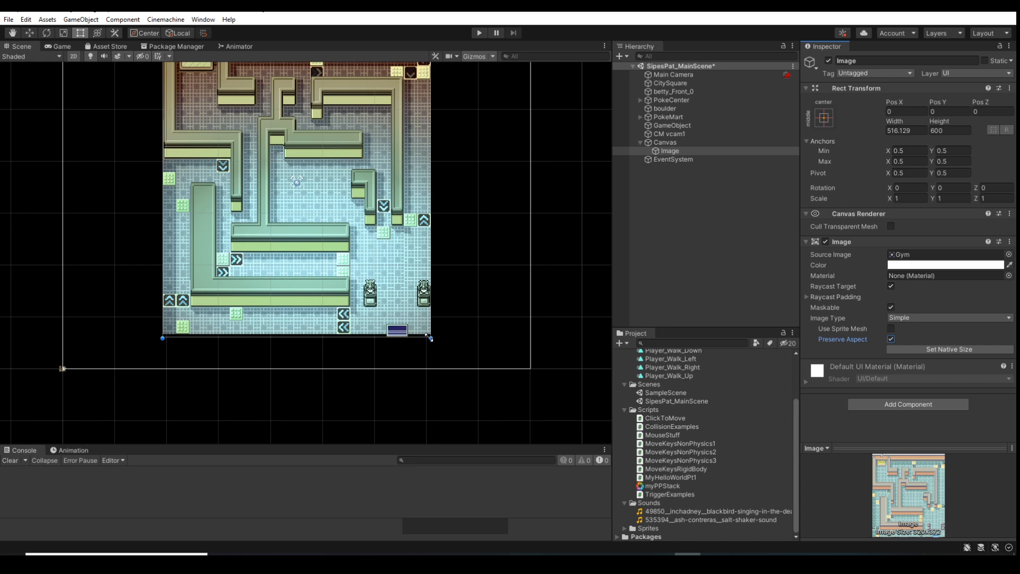
left_click_drag(429, 337, 392, 281)
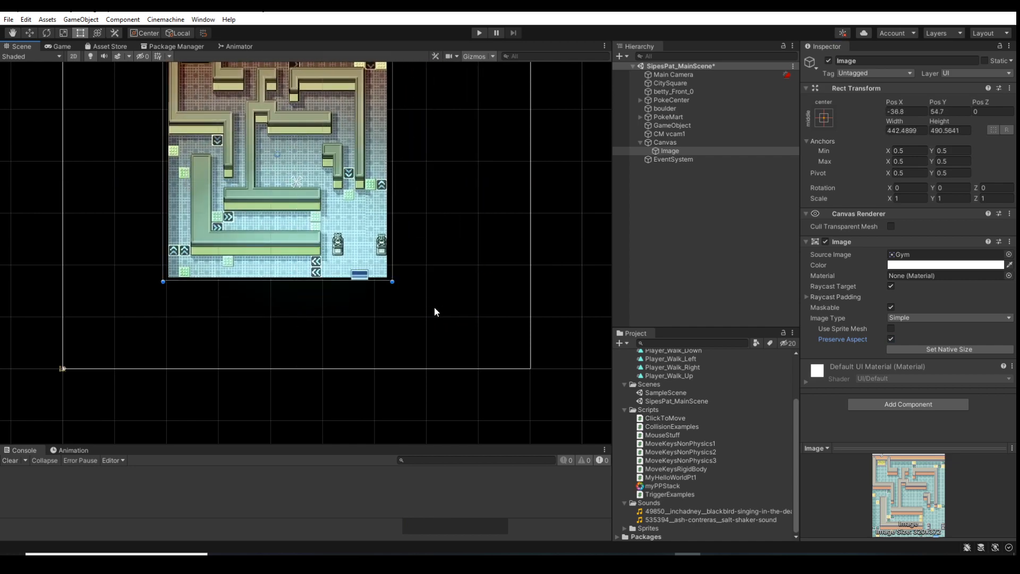
Undo the last resize of the Image
key("ctrl+z")
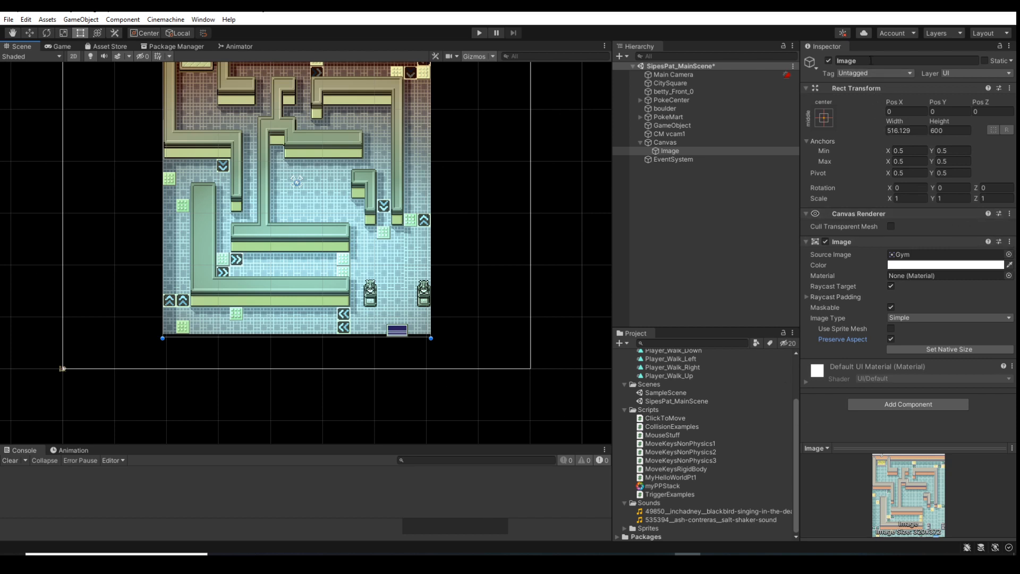
Look over the Image's layer options and the project's Tags & Layers settings, and return to the Image's properties
left_click(973, 75)
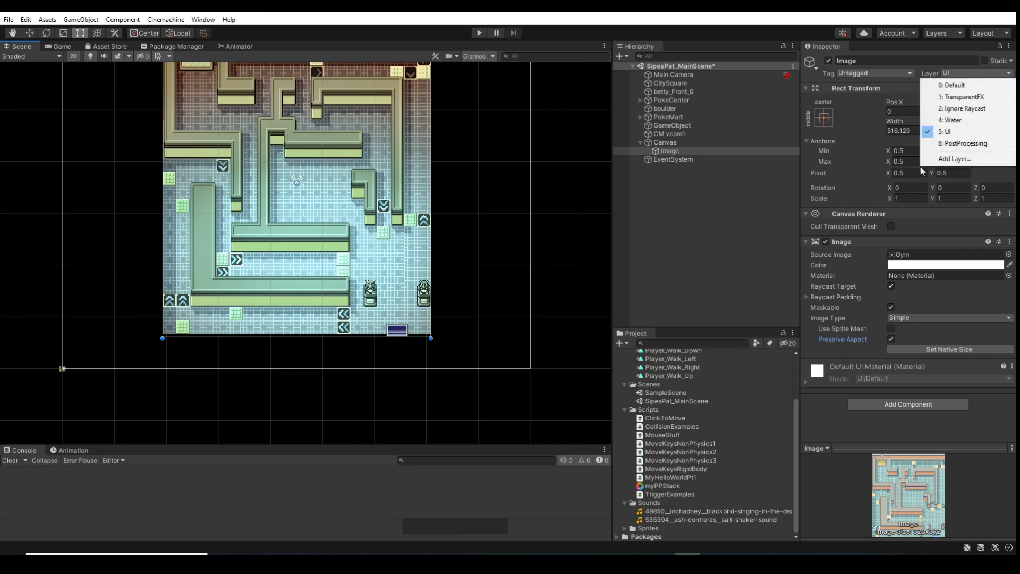
left_click(870, 166)
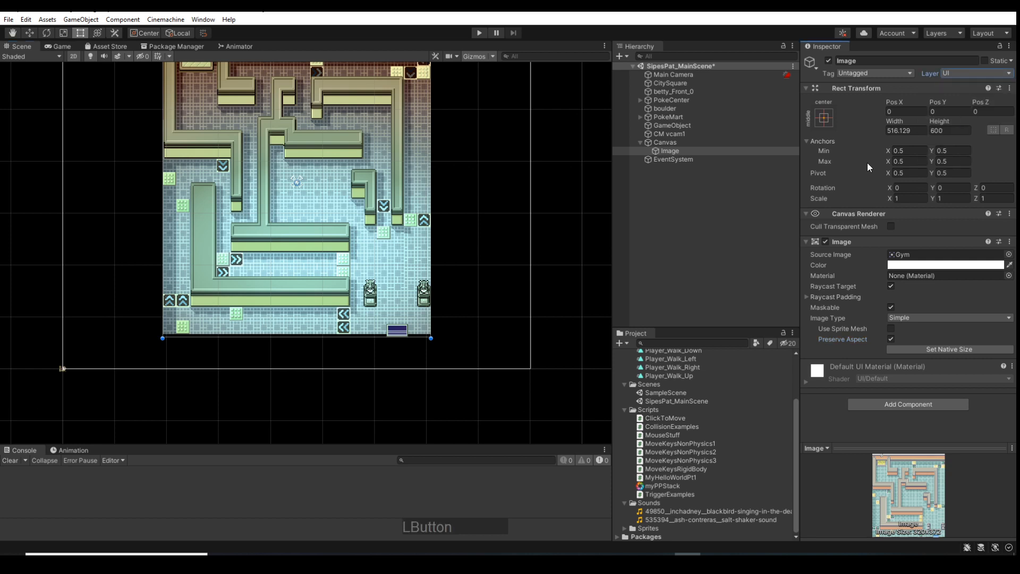
left_click(979, 73)
left_click(955, 158)
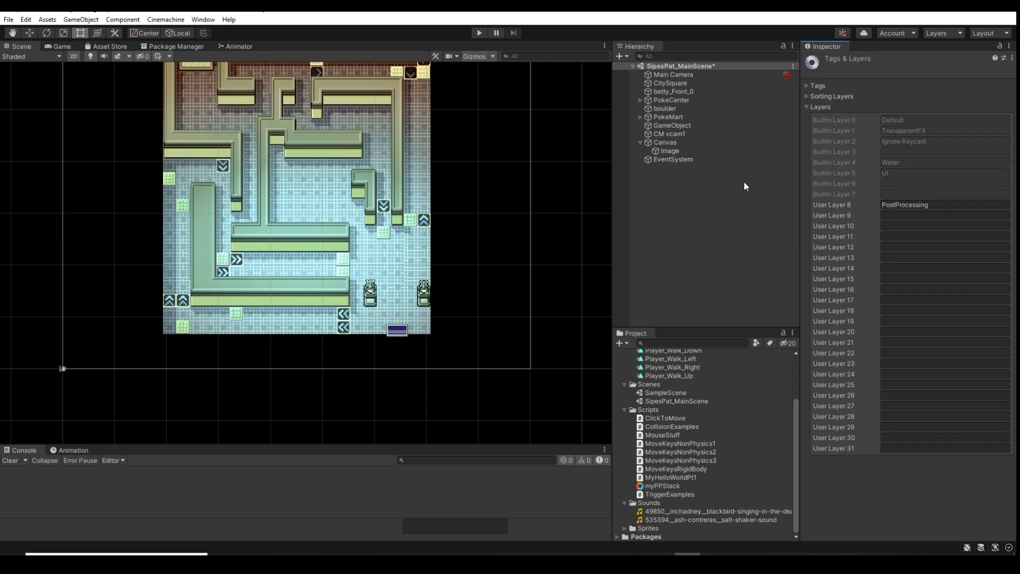
left_click(681, 151)
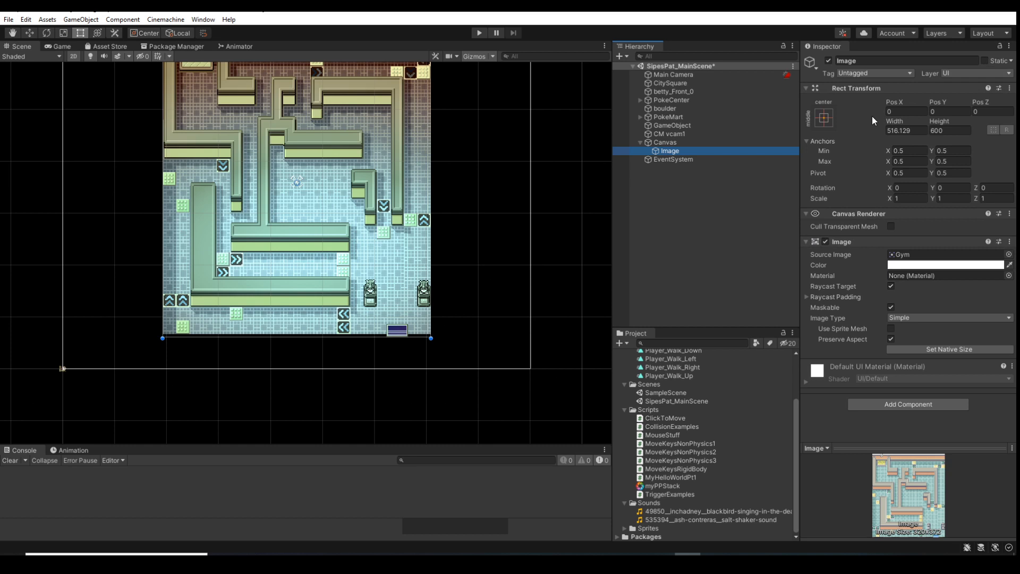
Compare the Transform components of Main Camera and CitySquare with the Image's Rect Transform
left_click(678, 75)
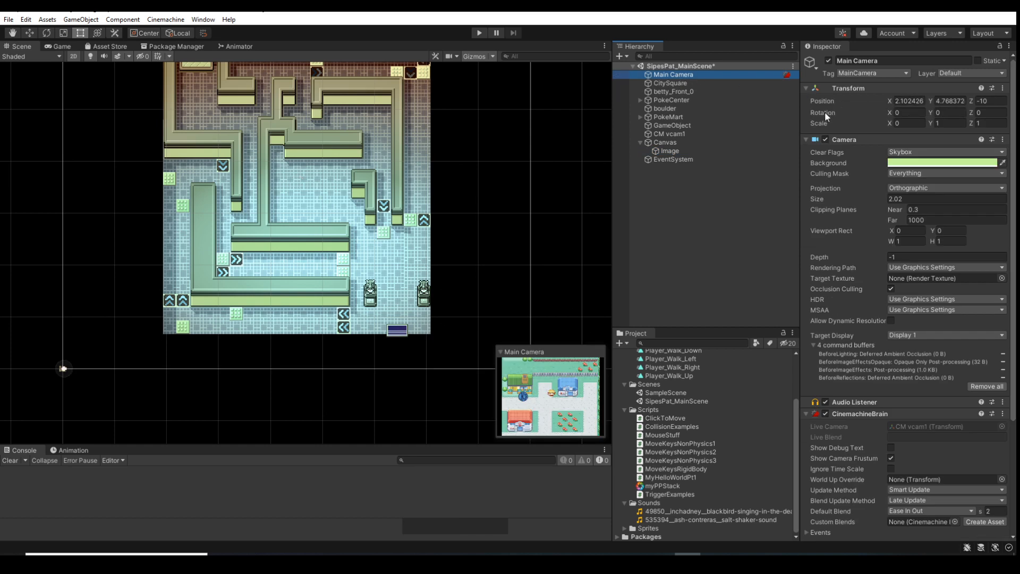
left_click(662, 83)
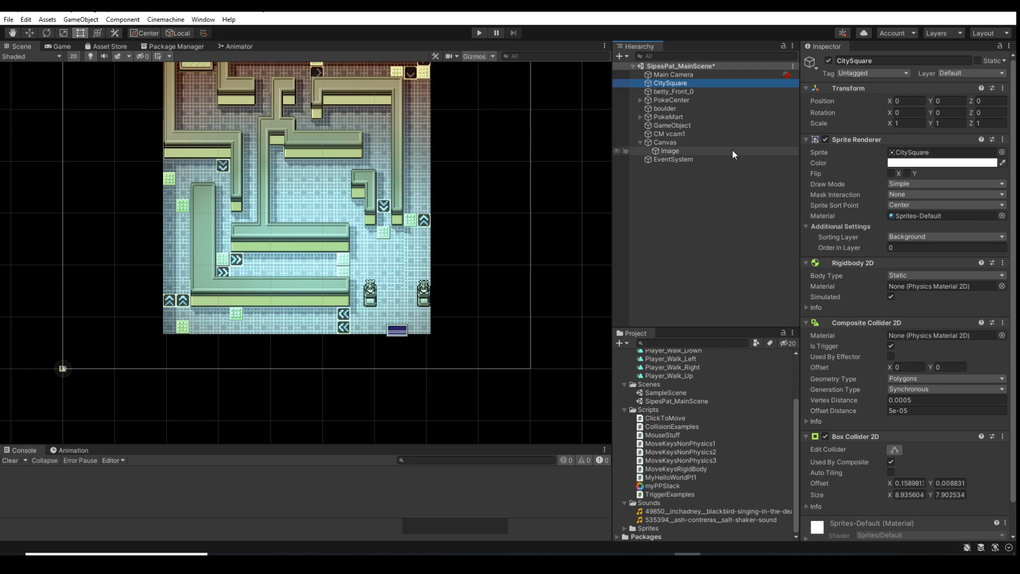
left_click(693, 151)
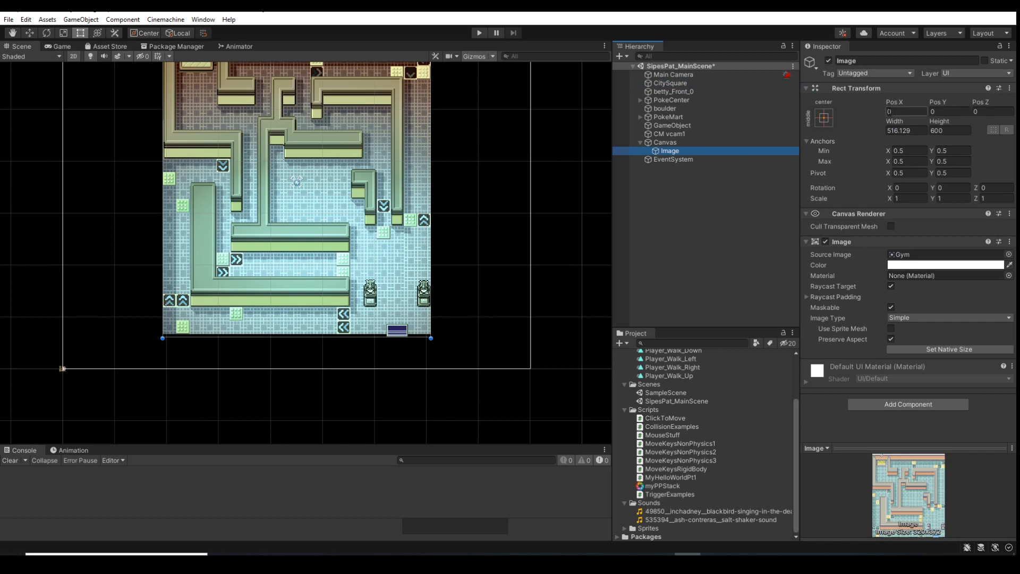
Examine in the Scene view how large the Canvas and its Image are compared with the city map
scroll(342, 323, "down", 3)
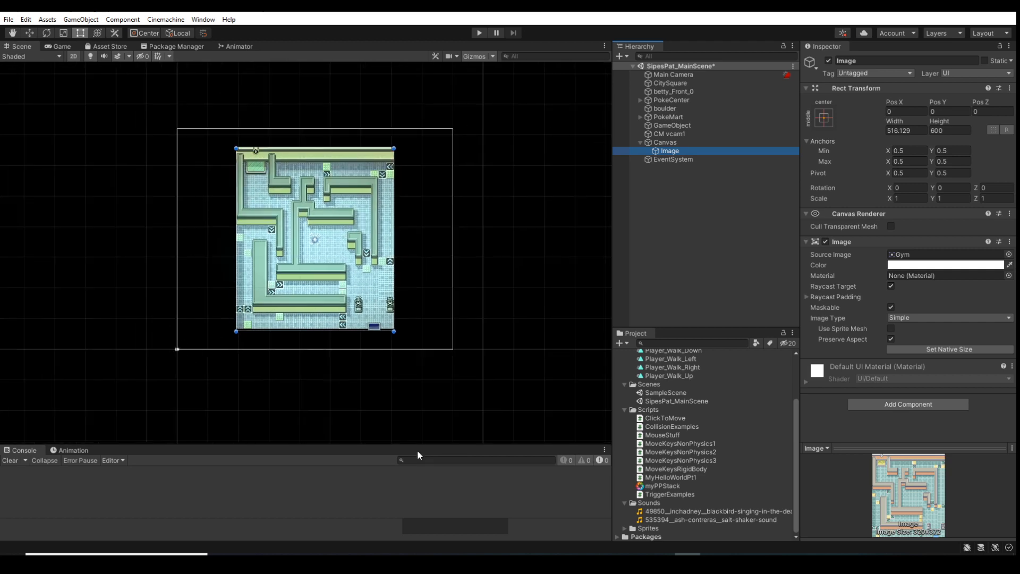
scroll(176, 345, "up", 6)
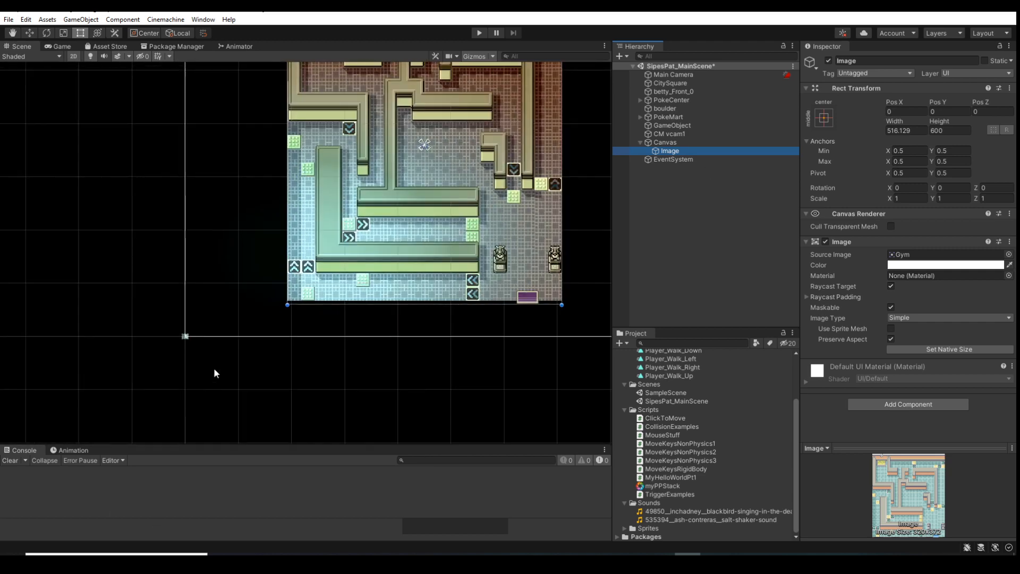
scroll(176, 340, "down", 6)
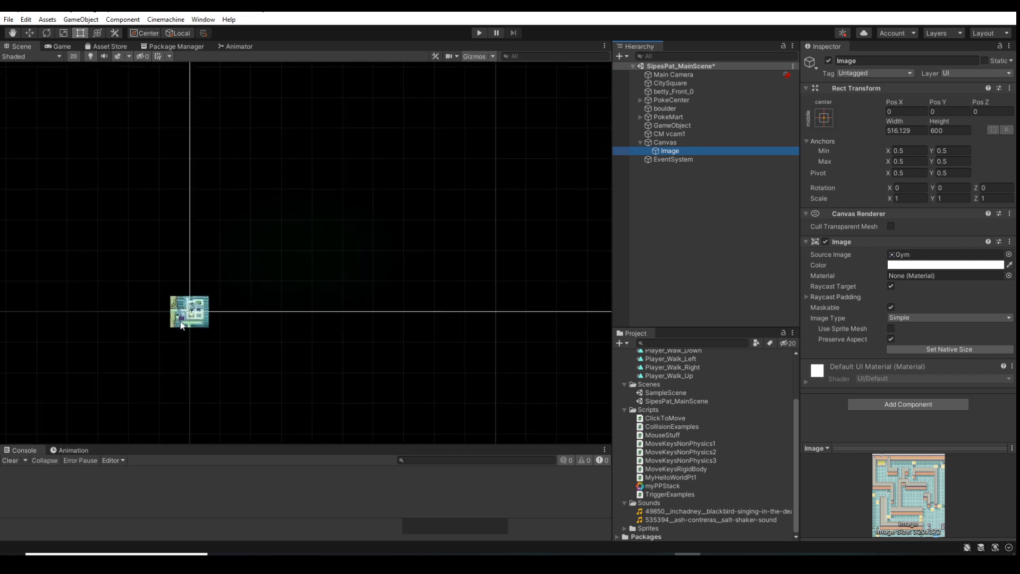
scroll(181, 322, "up", 5)
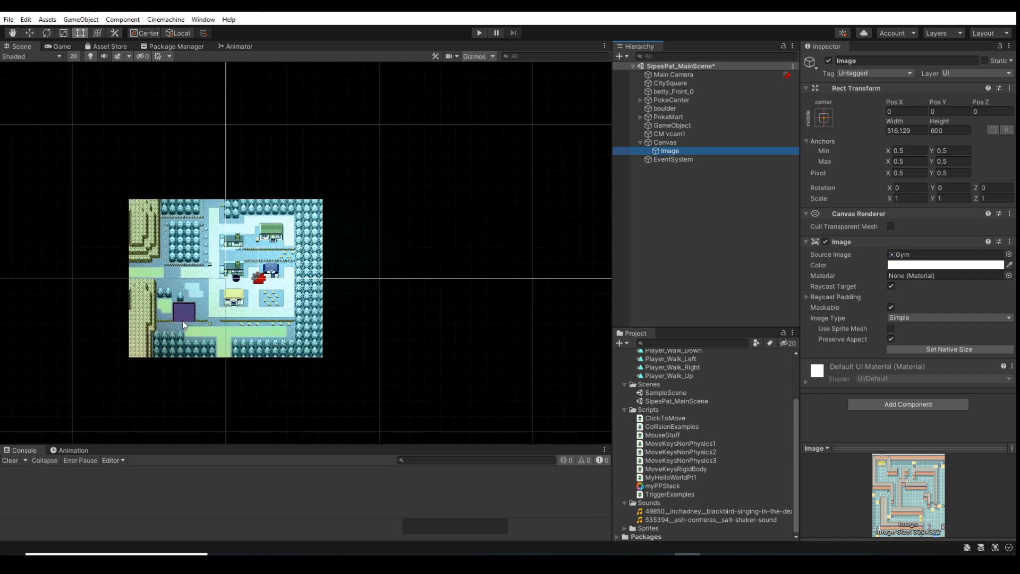
scroll(245, 345, "down", 6)
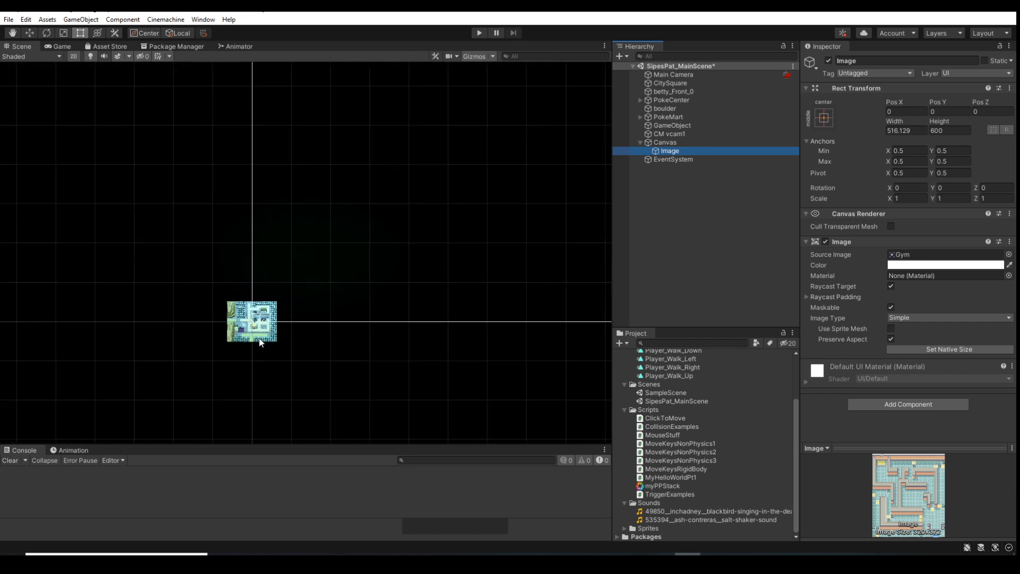
scroll(255, 340, "down", 1)
scroll(458, 264, "down", 10)
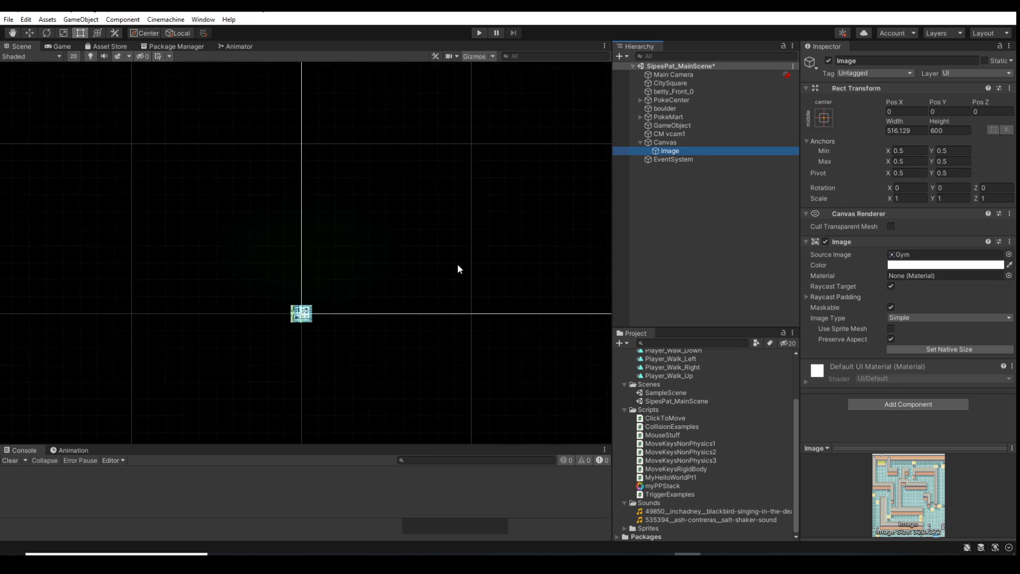
middle_click_drag(452, 343, 250, 402)
scroll(333, 378, "down", 1)
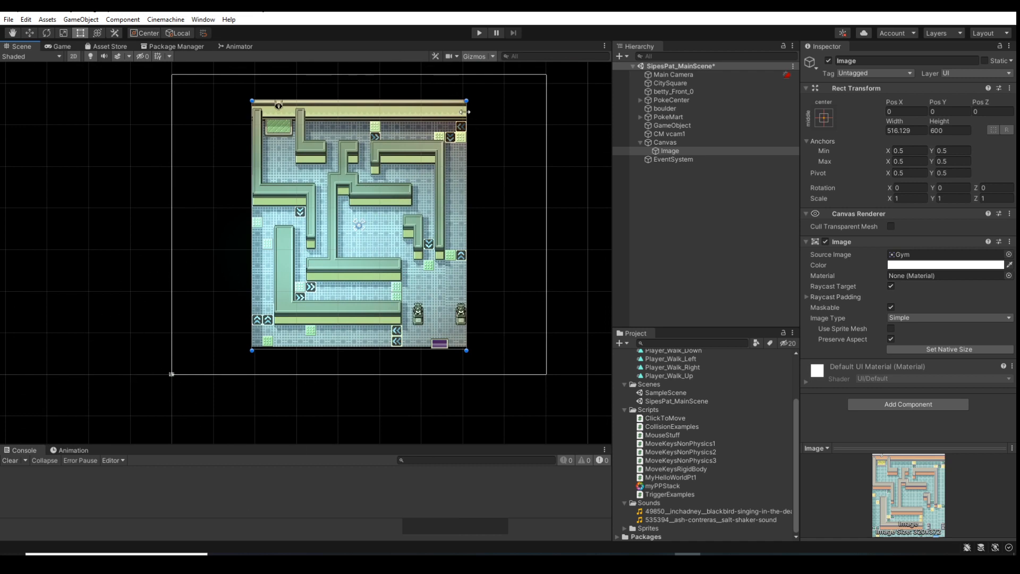
Toggle the Scene visibility of the Image and the Canvas, and the Image's active state, off and back on
left_click(616, 151)
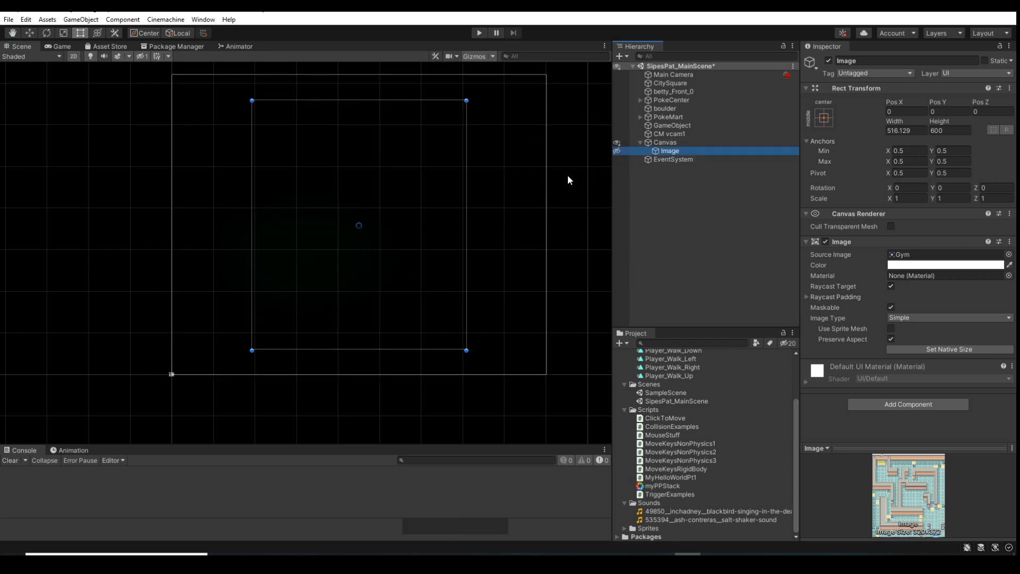
left_click(624, 152)
left_click(616, 150)
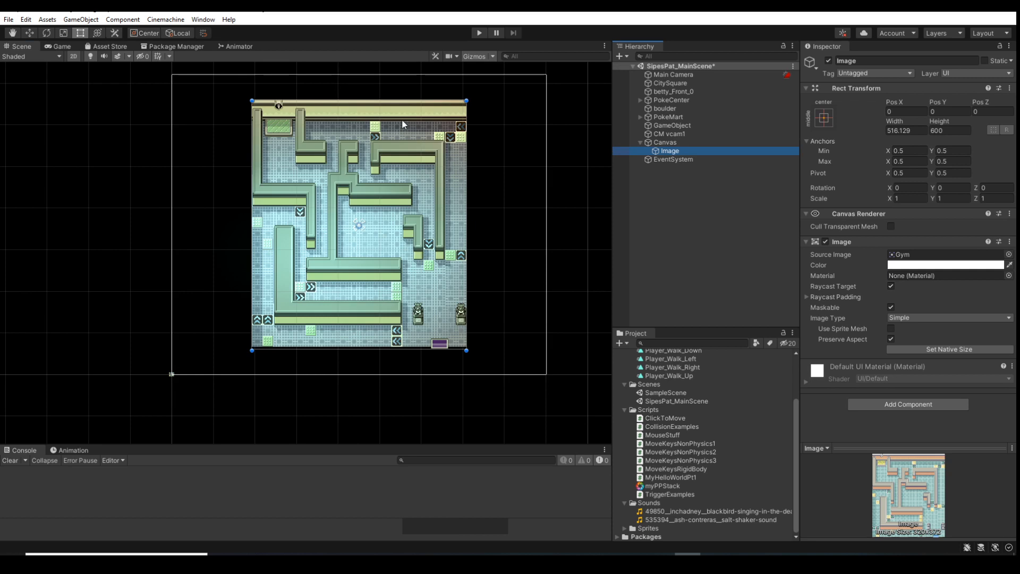
left_click(827, 60)
left_click(828, 60)
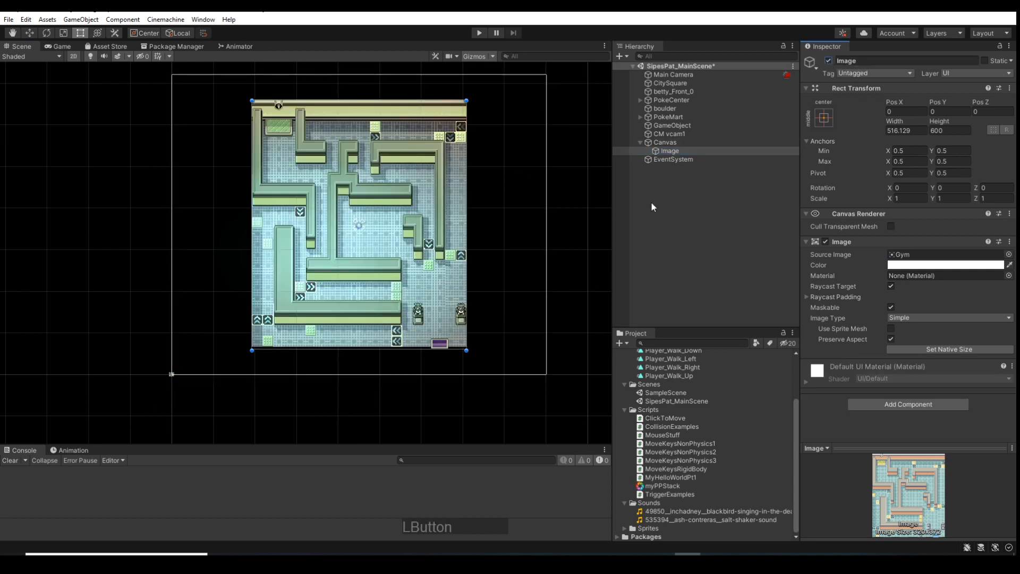
left_click(617, 142)
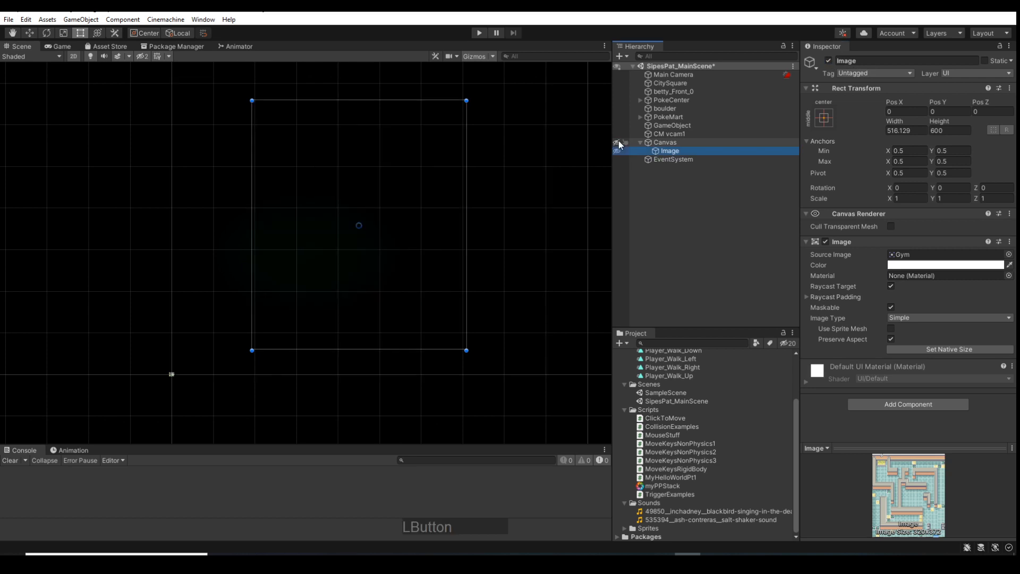
left_click(619, 142)
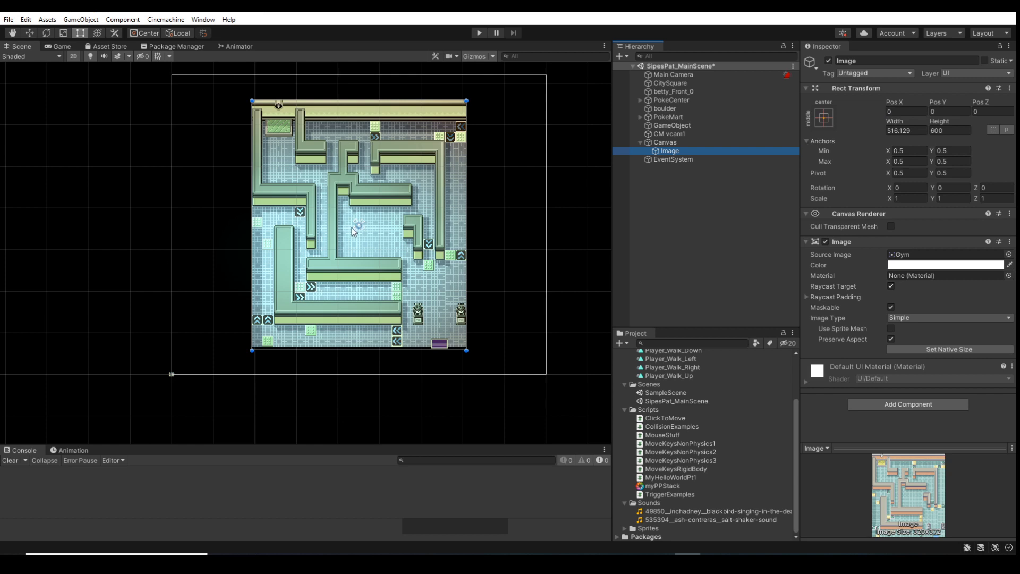
Try a Pos X of -100 on the Image and clear the value again
left_click(894, 112)
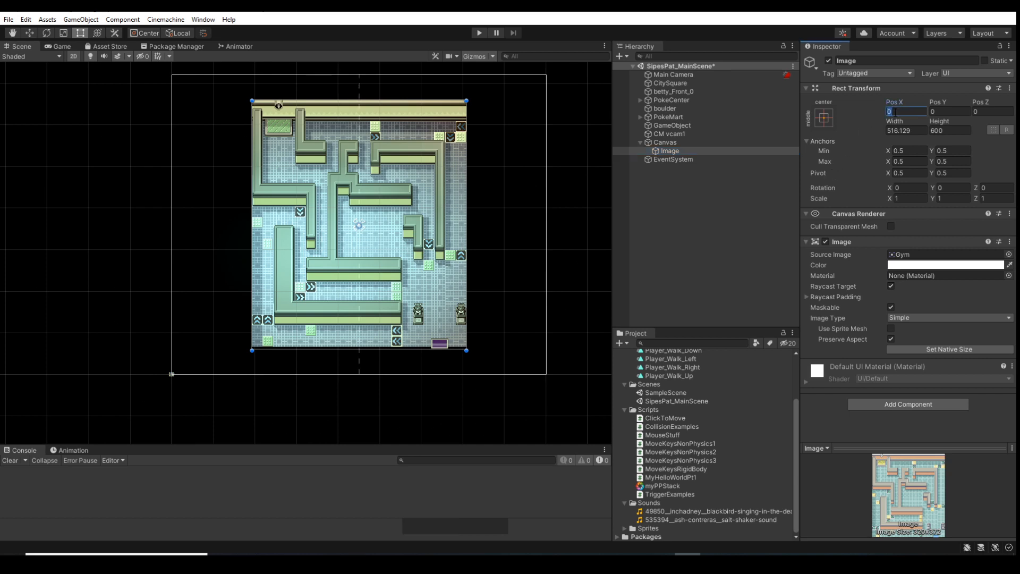
type("-100")
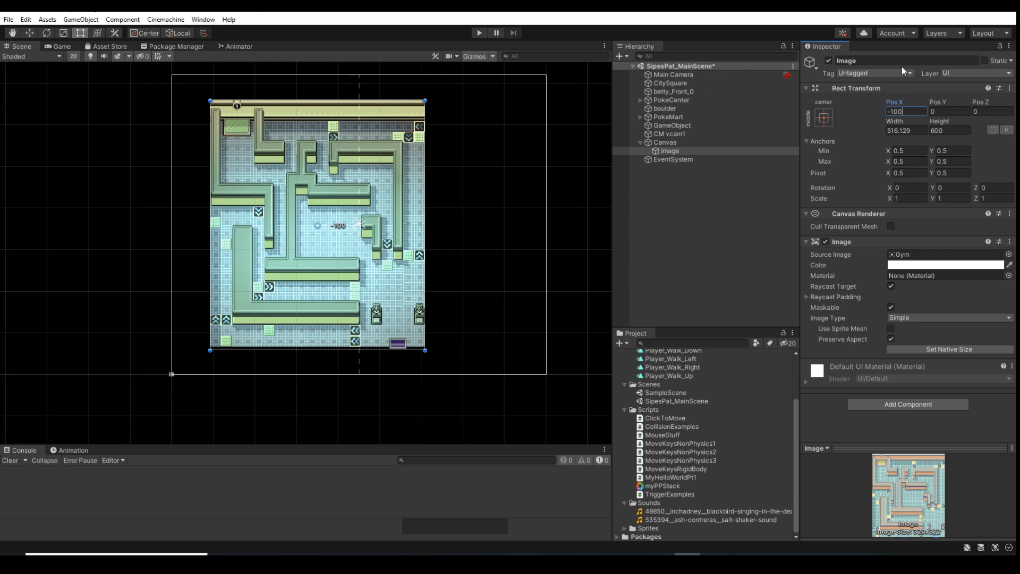
left_click_drag(900, 114, 849, 114)
key("BackSpace")
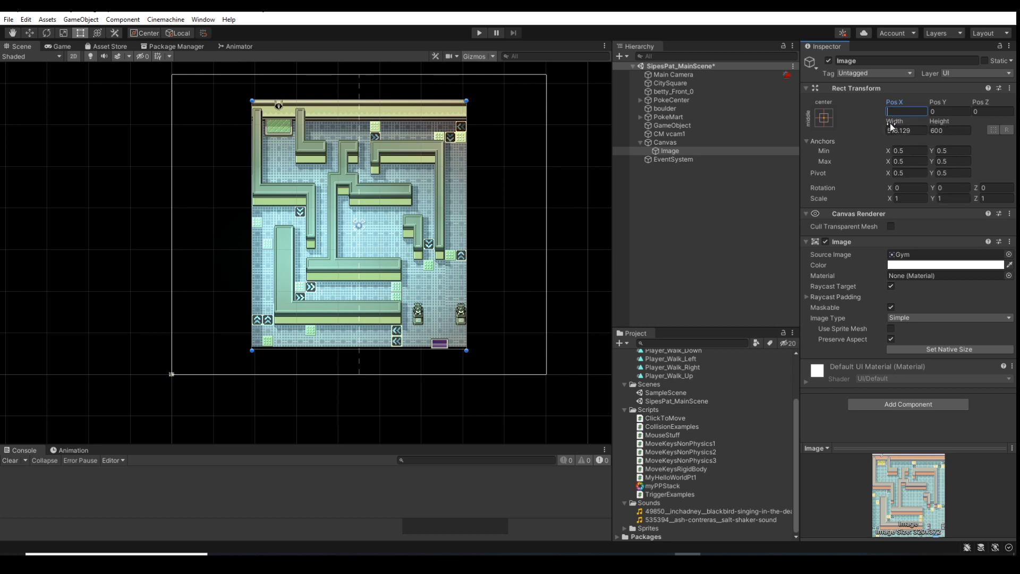
Enlarge the Image's Rect Transform to a width of about 605 and a height of about 633
left_click_drag(889, 122, 559, 246)
left_click(940, 122)
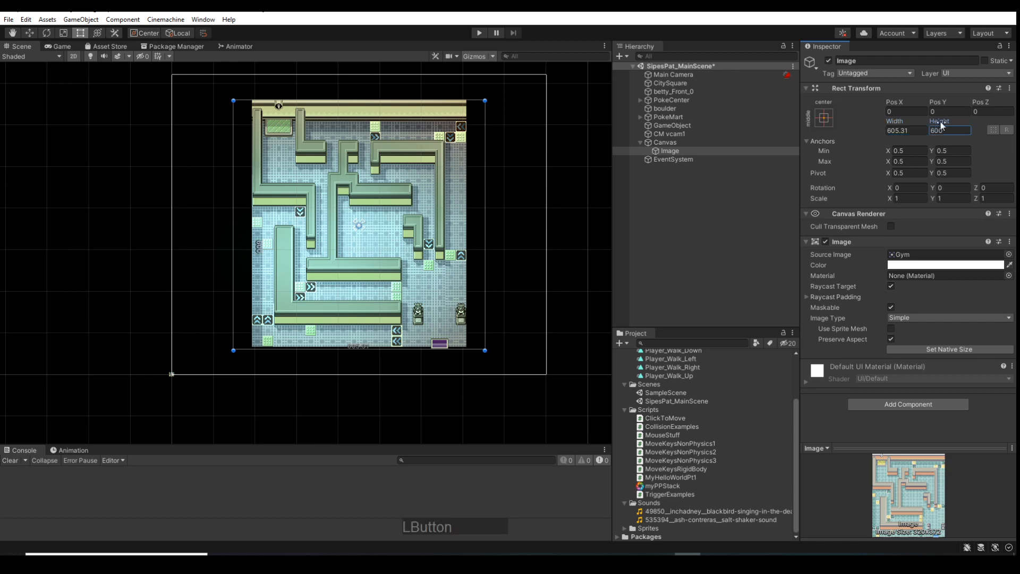
left_click_drag(940, 122, 958, 156)
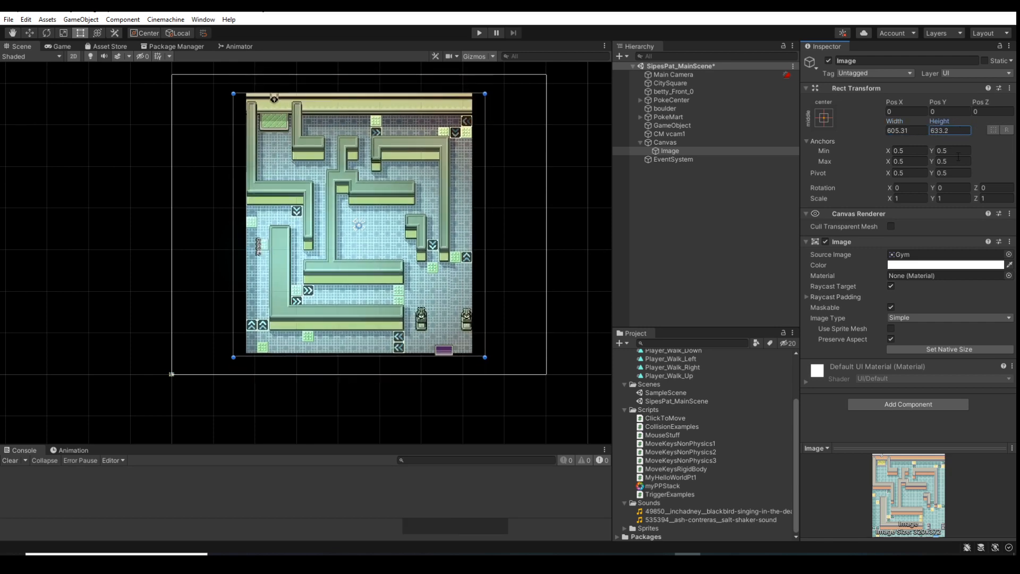
Disable Preserve Aspect on the Image and narrow its width to about 458
left_click(891, 338)
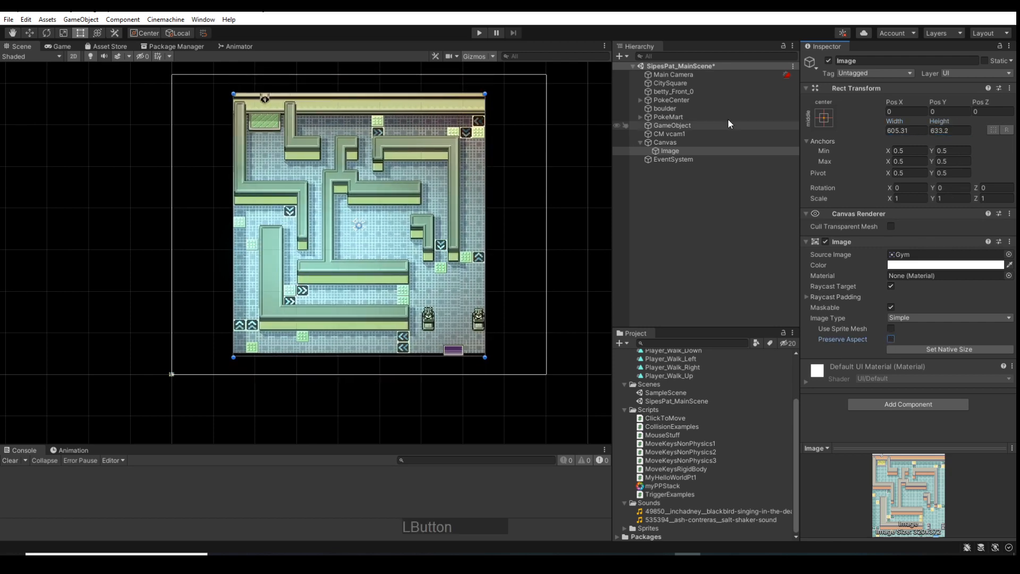
left_click_drag(894, 121, 788, 161)
Check how the Image overlays the map in the Game view, and return to the Scene view
left_click(57, 47)
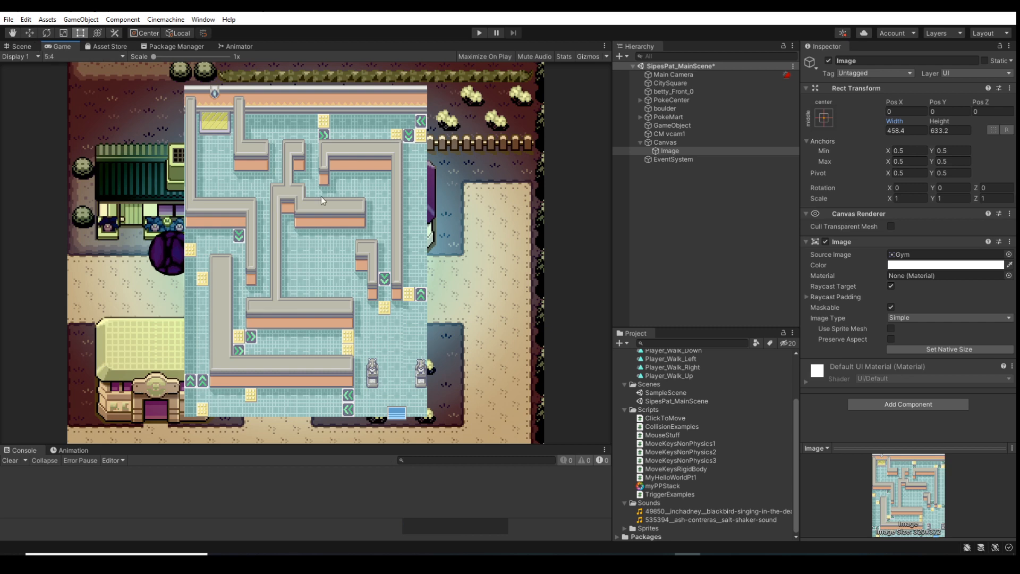
left_click(20, 46)
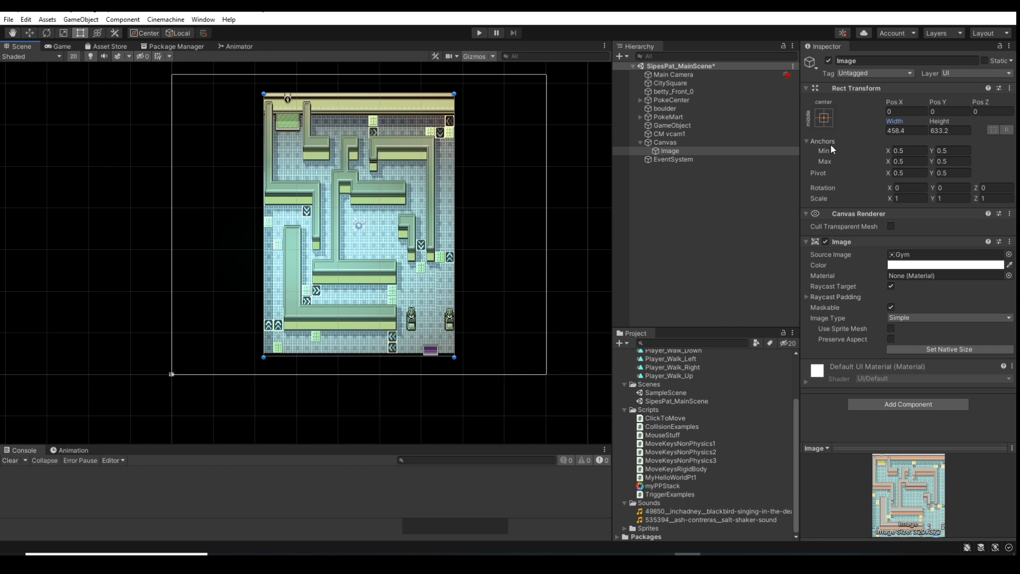
Try the center vertical-stretch and the full-stretch anchor presets on the Image, and undo the anchor changes
left_click(824, 118)
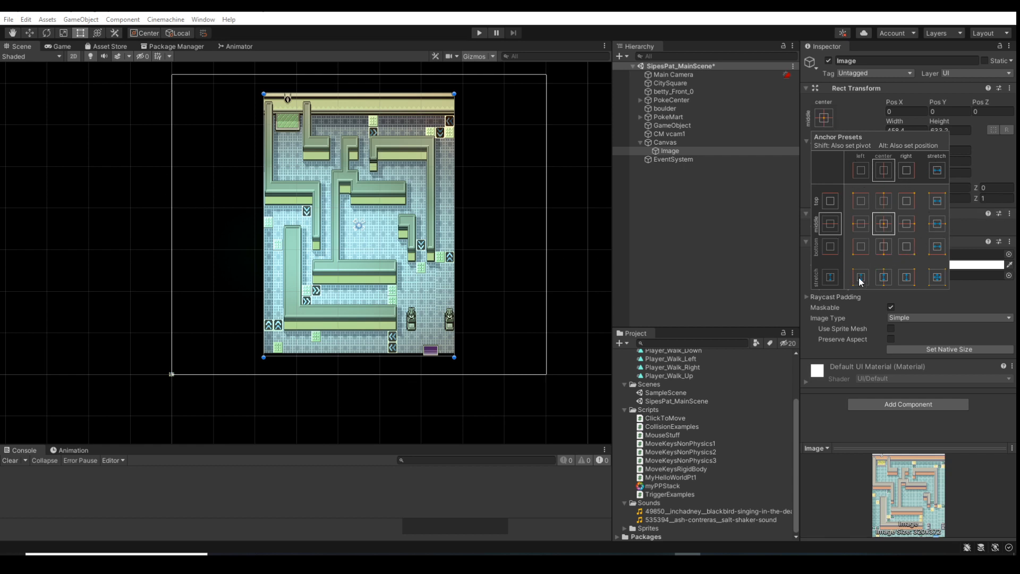
left_click(884, 276)
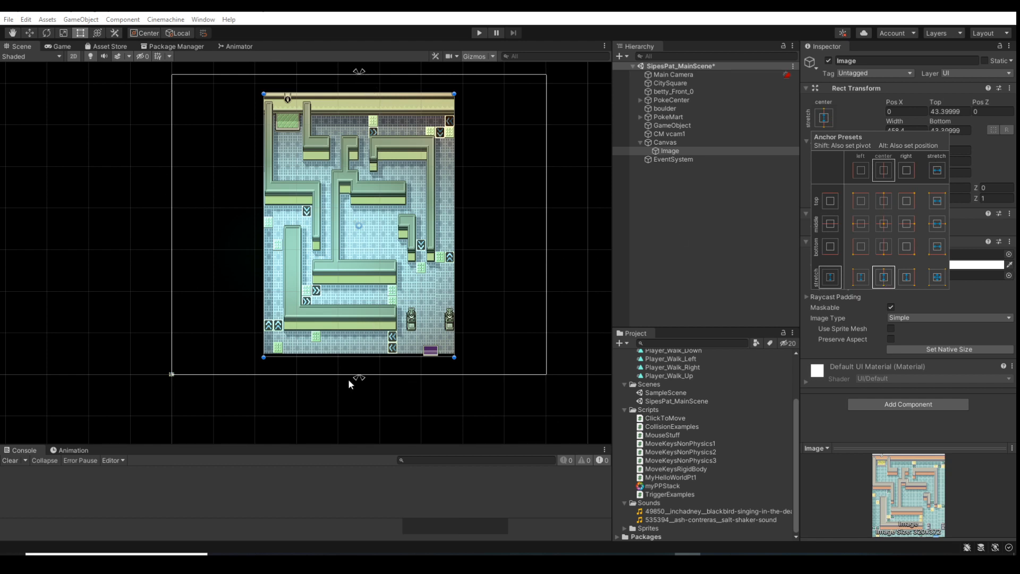
left_click(885, 177)
left_click(937, 278)
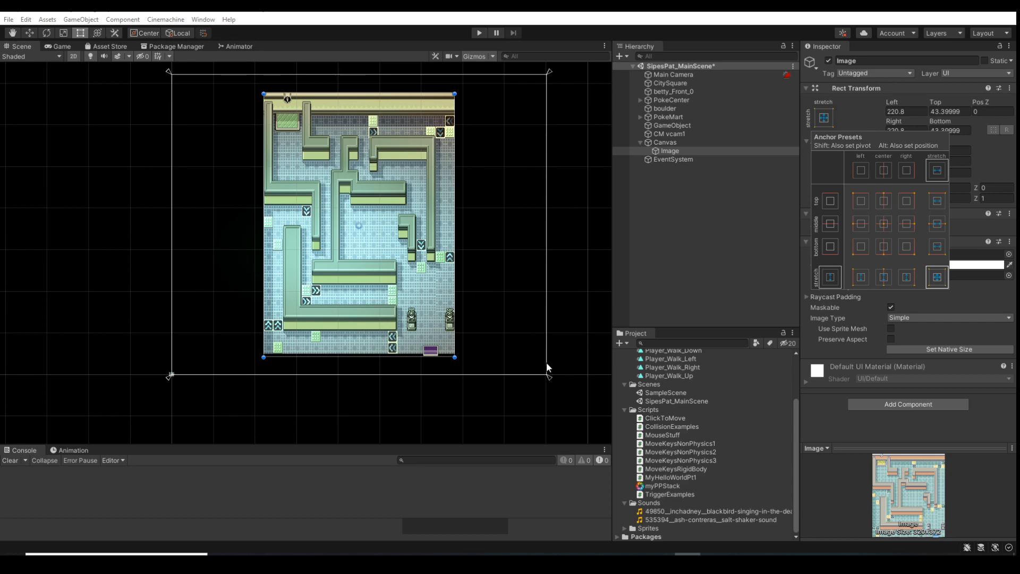
key("ctrl")
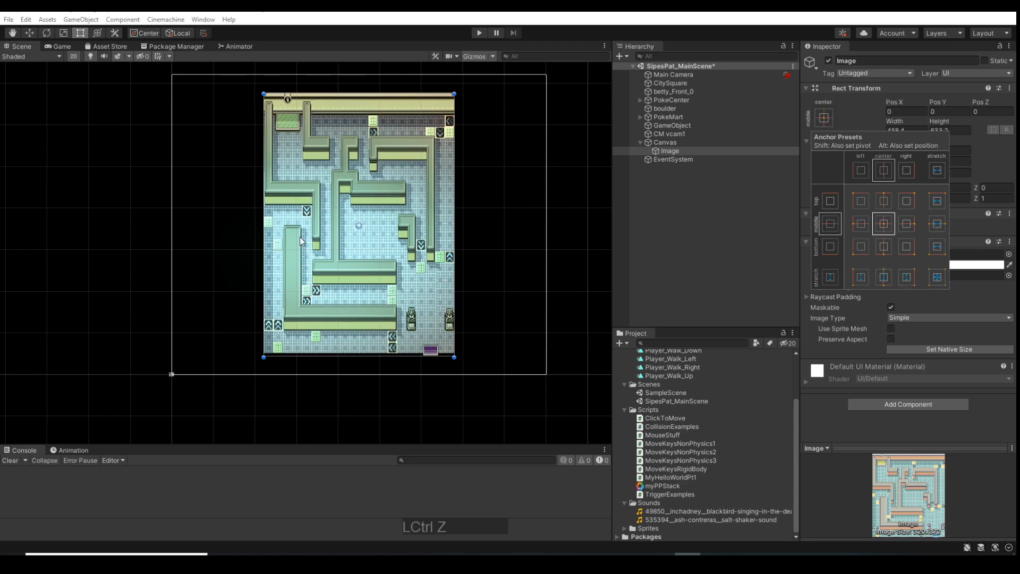
scroll(359, 225, "up", 5)
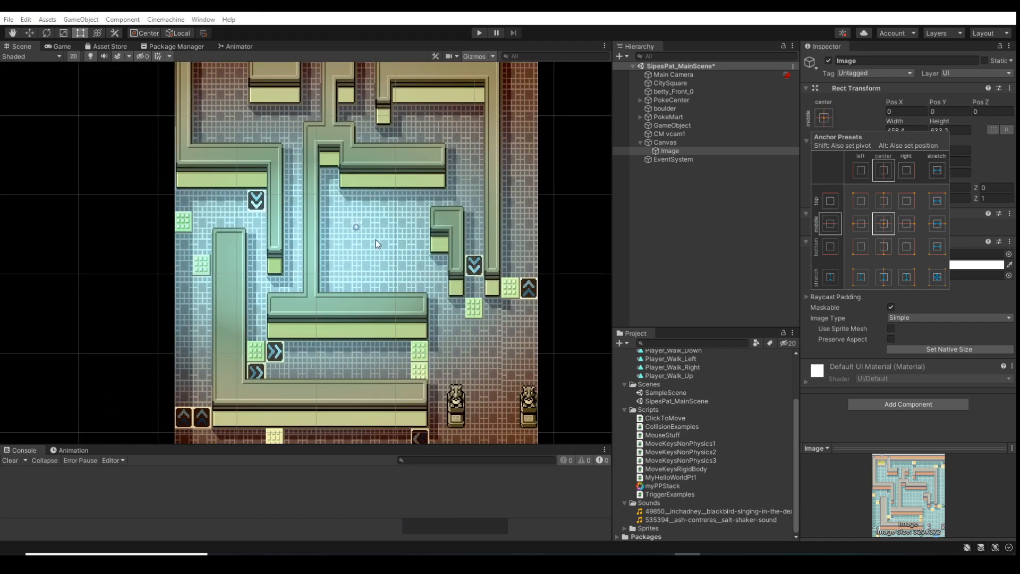
scroll(367, 251, "down", 8)
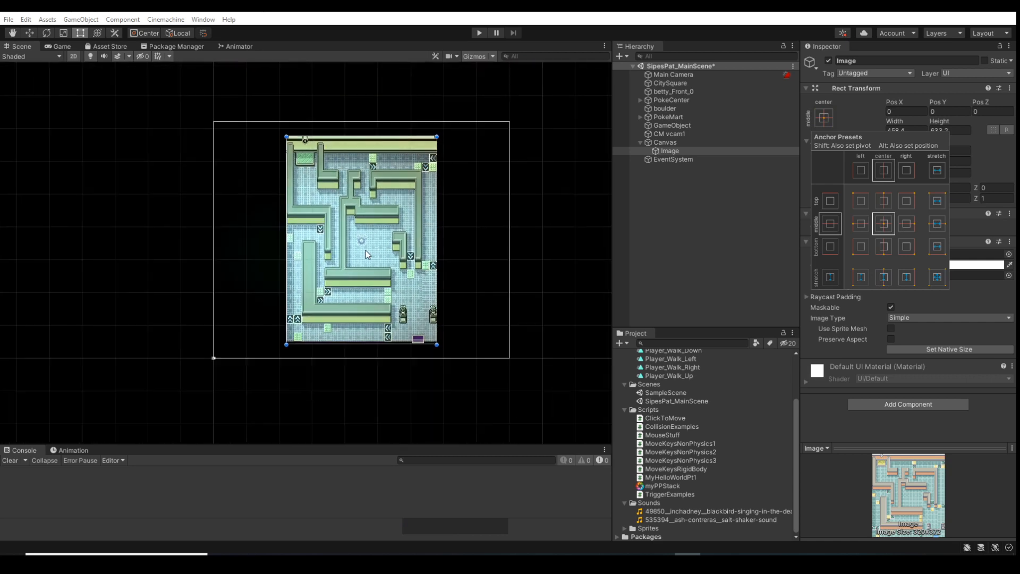
scroll(365, 250, "down", 3)
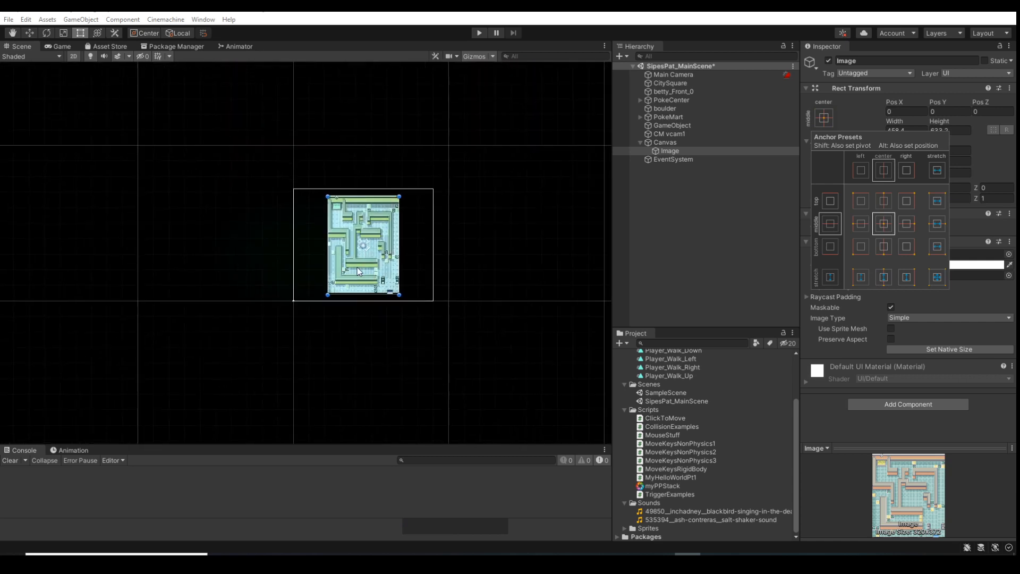
Apply the top-right anchor preset to the Image, also setting its pivot and position
scroll(358, 267, "up", 2)
scroll(359, 267, "up", 5)
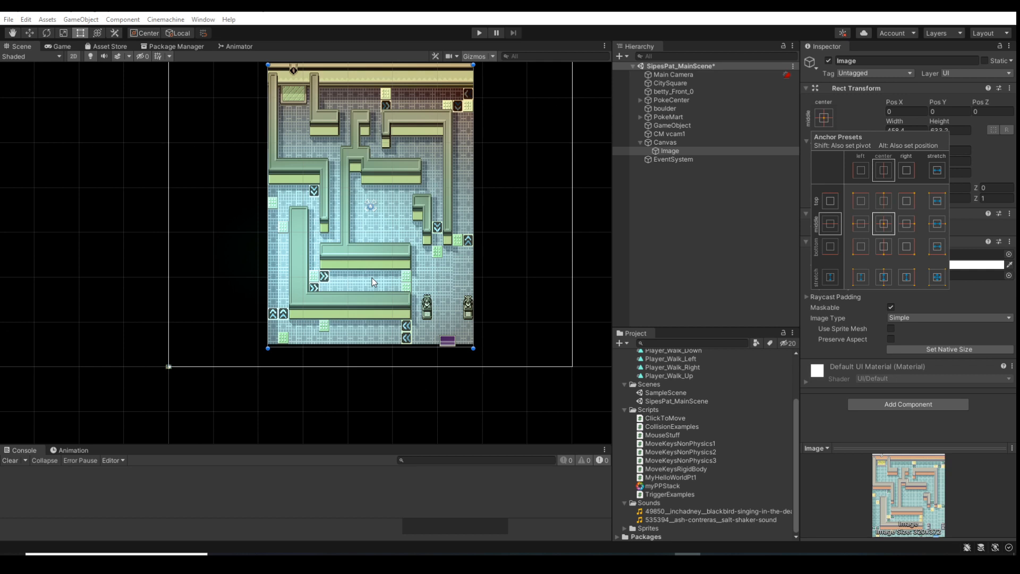
scroll(416, 252, "down", 3)
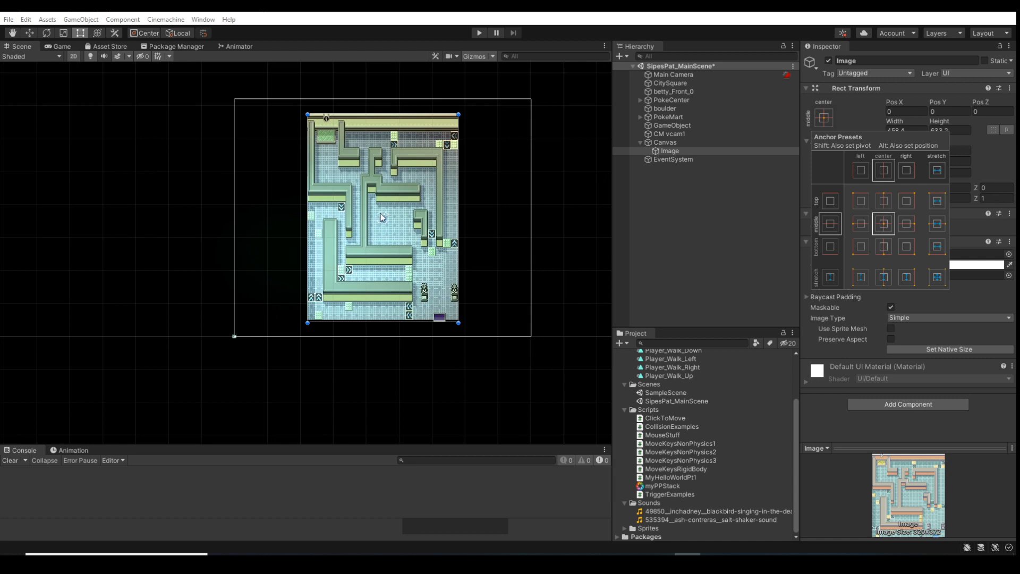
scroll(380, 214, "up", 5)
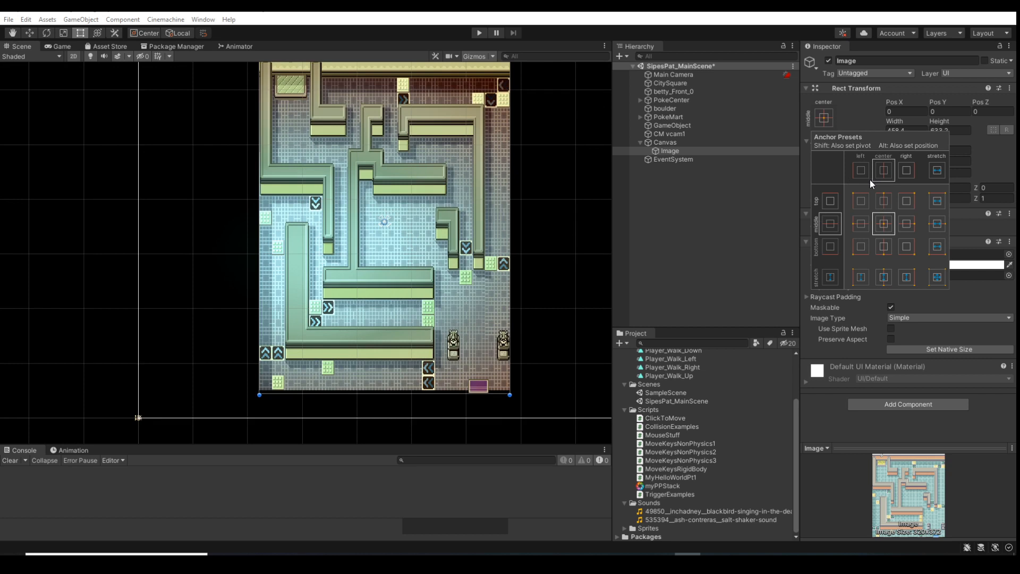
key("shift")
key("shift+alt")
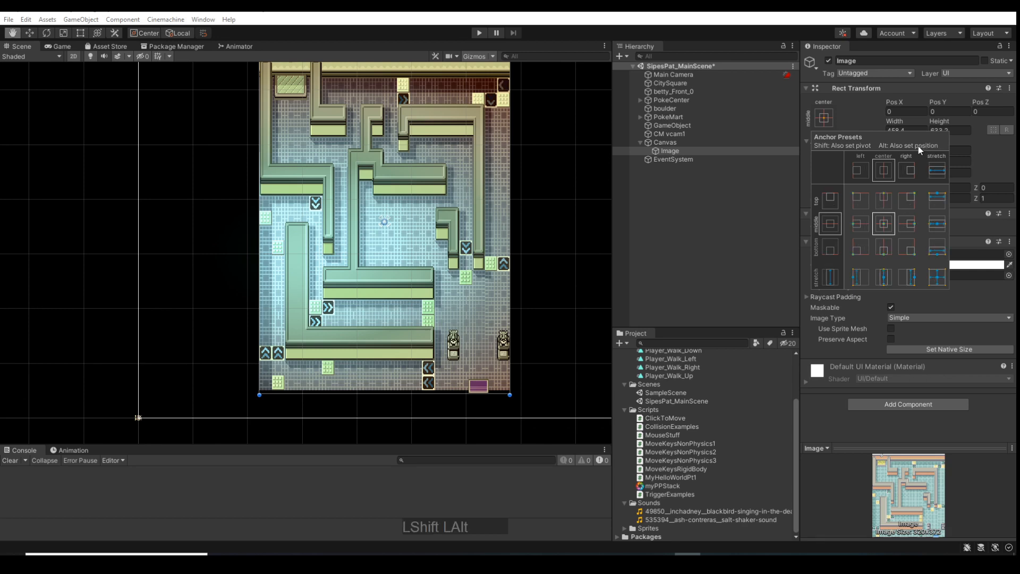
left_click(906, 202, "alt+shift")
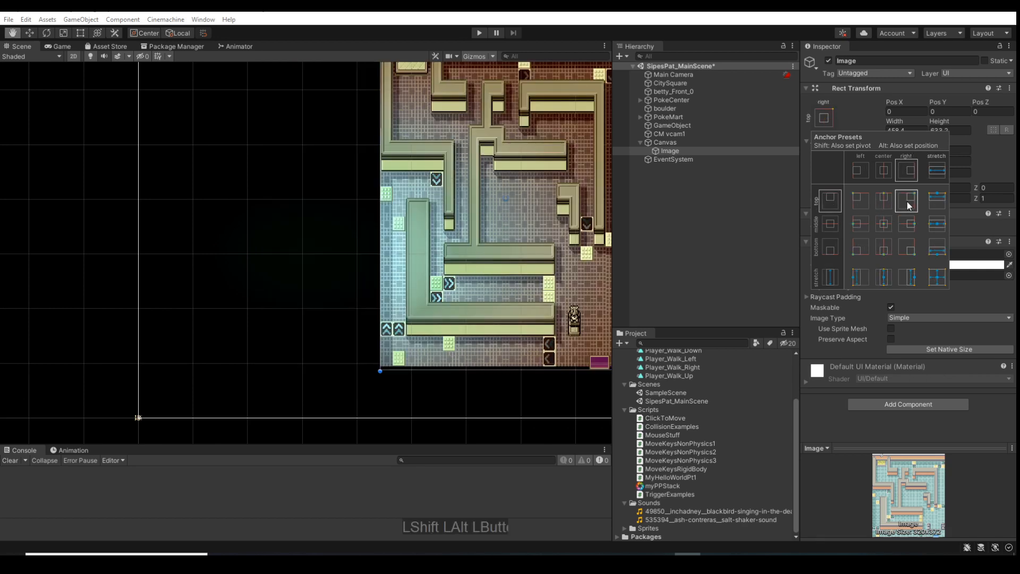
Try the center vertical-stretch and bottom-center anchor presets on the Image, also setting pivot and position
key("t")
scroll(520, 248, "down", 3)
key("shift+alt")
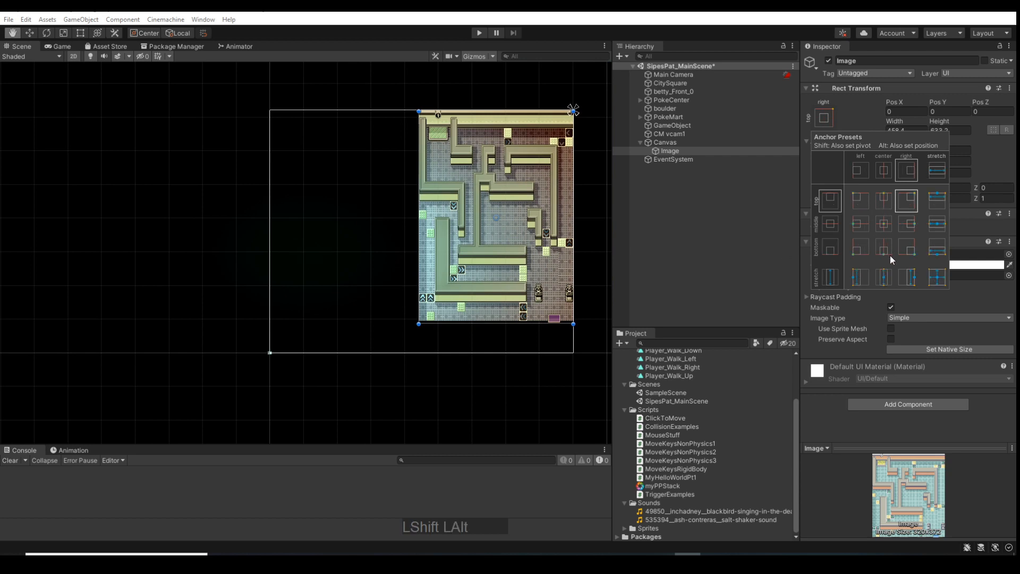
left_click(886, 278, "alt+shift")
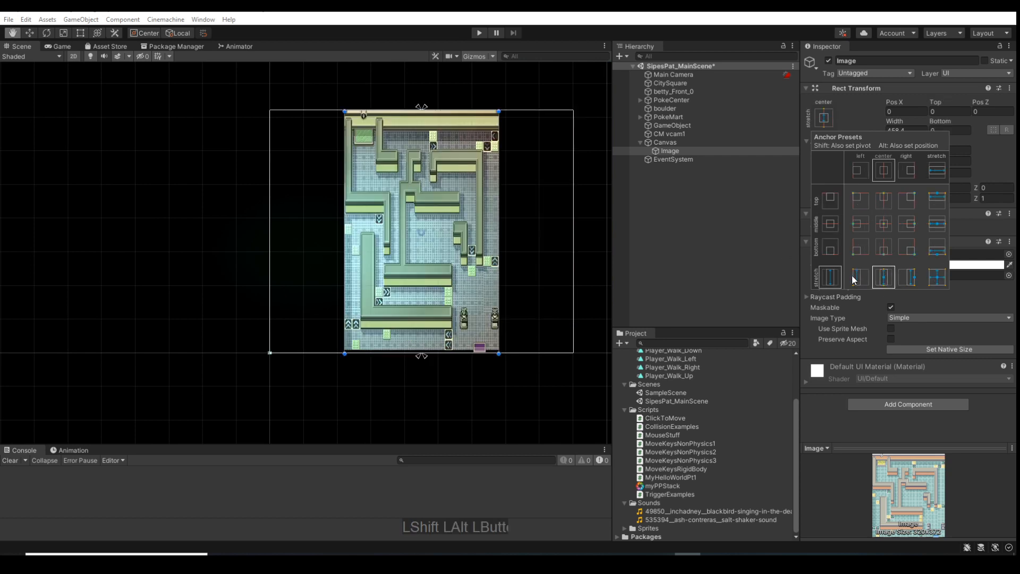
left_click(830, 251, "alt+shift")
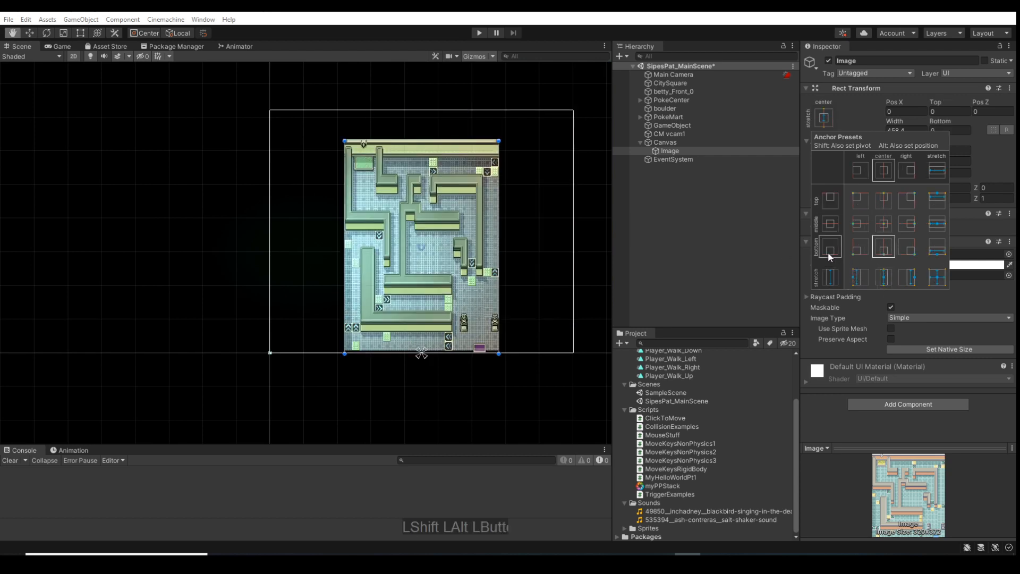
Apply the middle horizontal-stretch preset with pivot and position, and move the Image's anchors vertically to about Min Y 0.063 and Max Y 0.941
left_click(937, 224, "alt+shift")
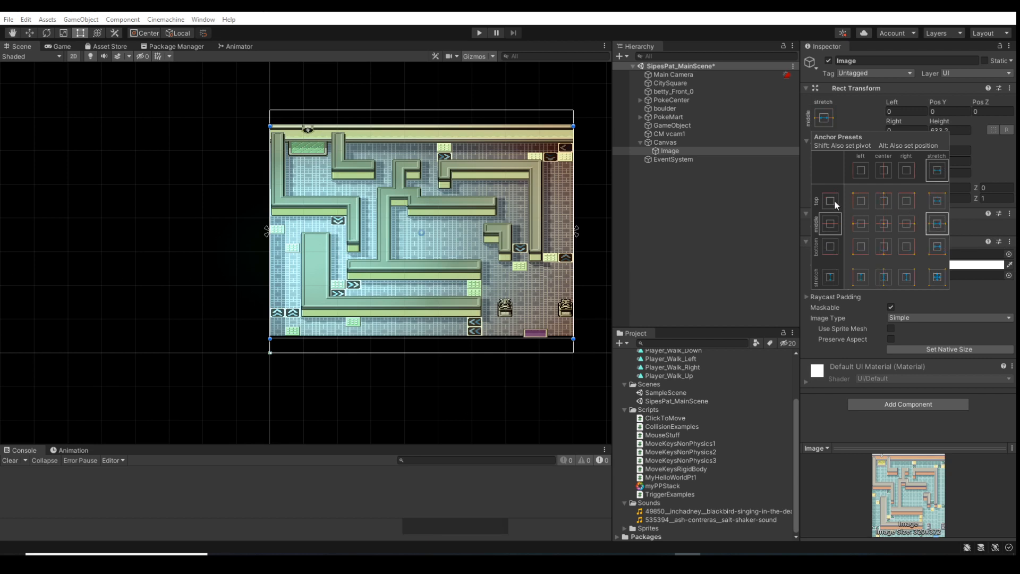
scroll(250, 223, "up", 3)
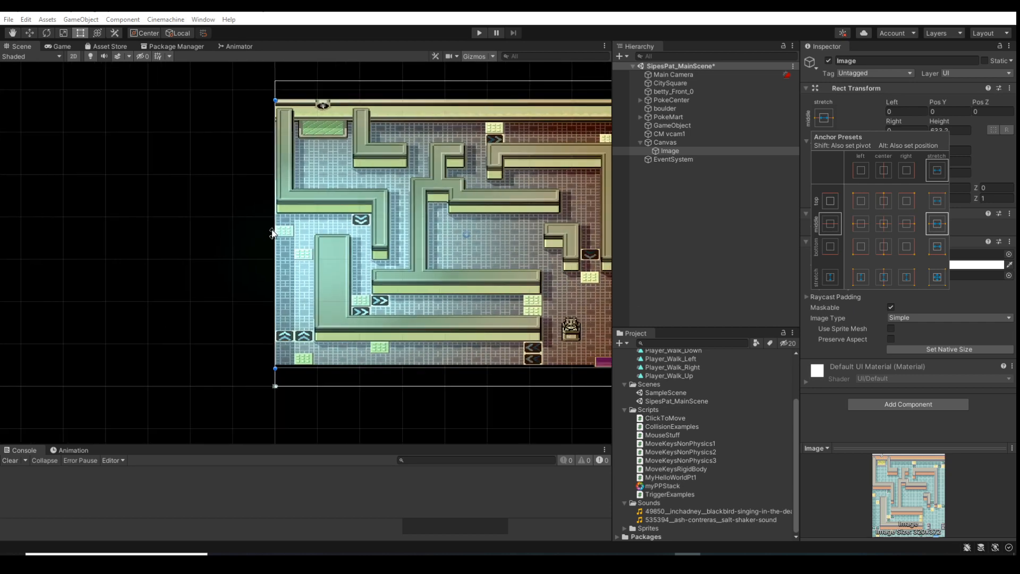
left_click_drag(271, 234, 271, 98)
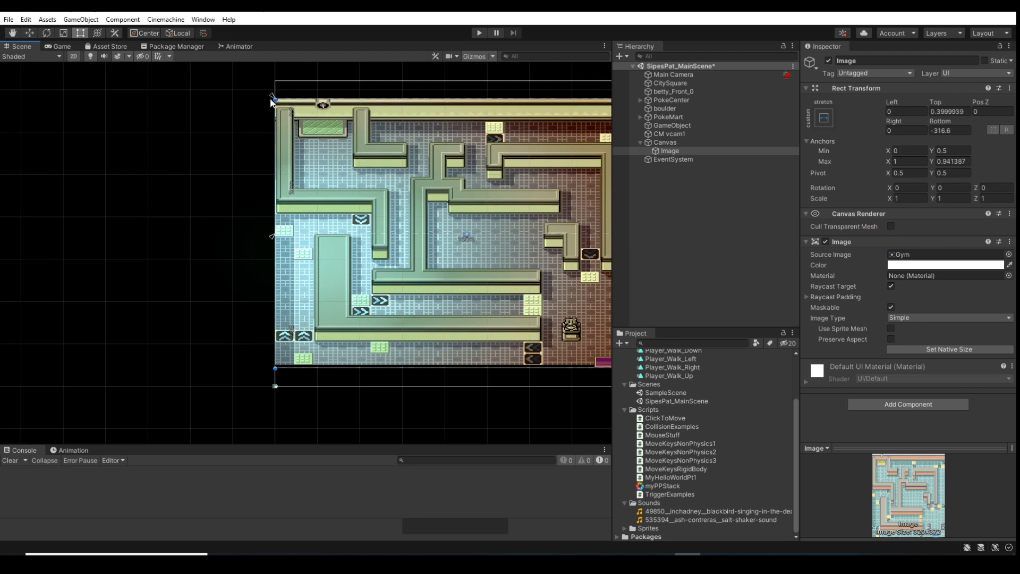
left_click_drag(271, 239, 257, 368)
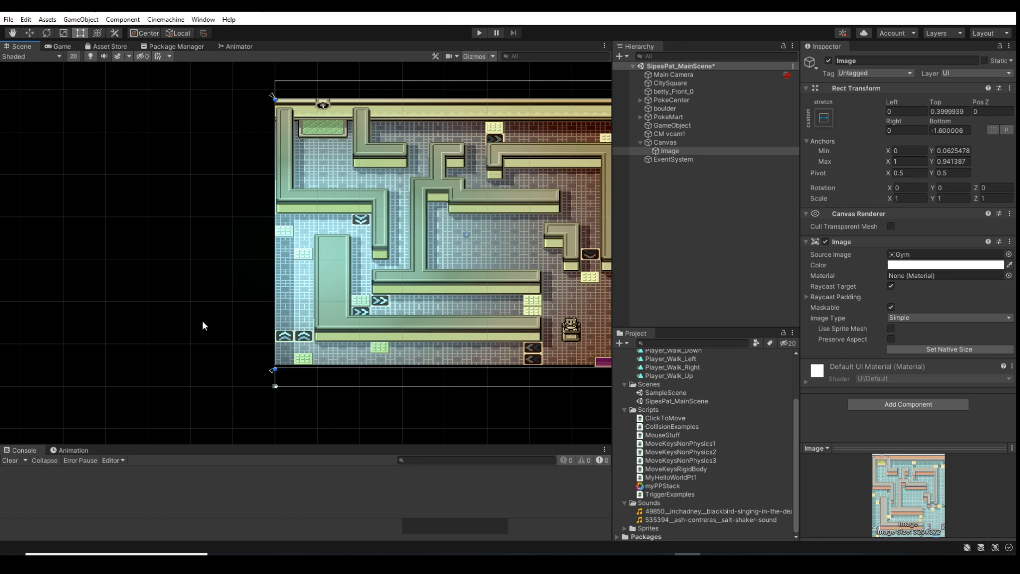
Turn the Image's Raycast Target option off and back on
scroll(512, 416, "down", 3)
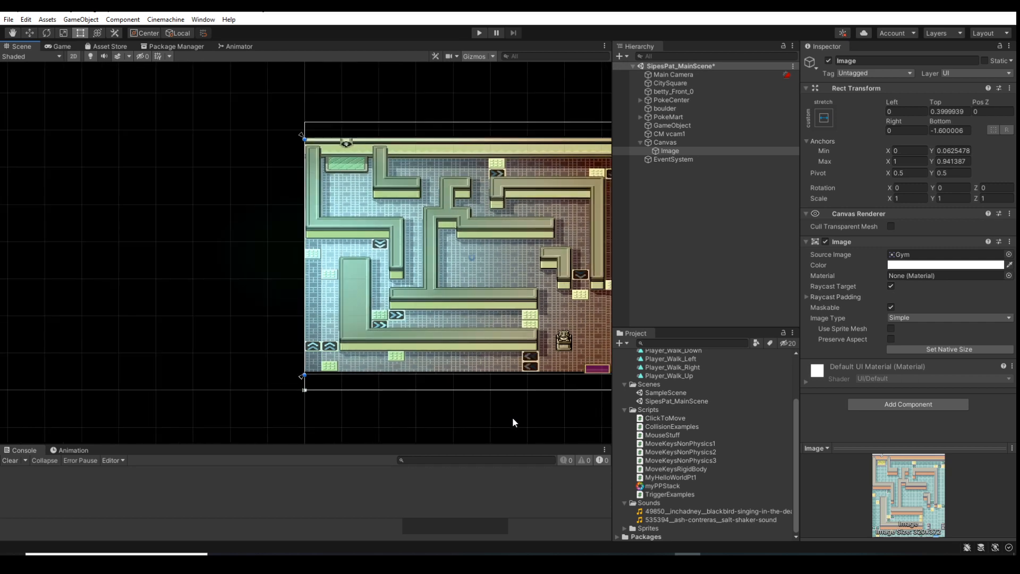
middle_click_drag(511, 417, 408, 389)
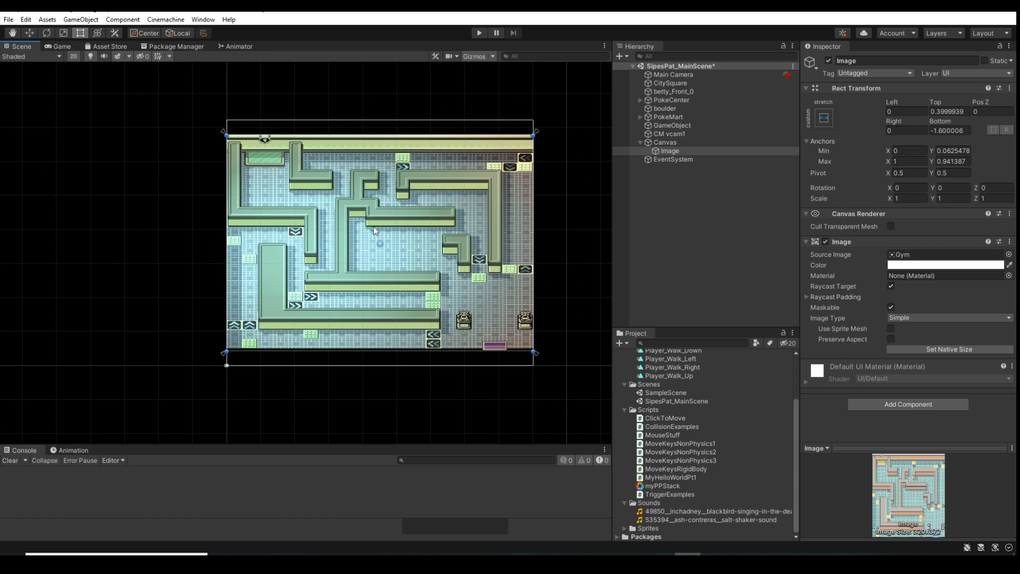
left_click(891, 287)
left_click(890, 287)
Try the Tiled image type on the Image with a Pixels Per Unit Multiplier of 2.1, and return it to Simple
left_click(917, 320)
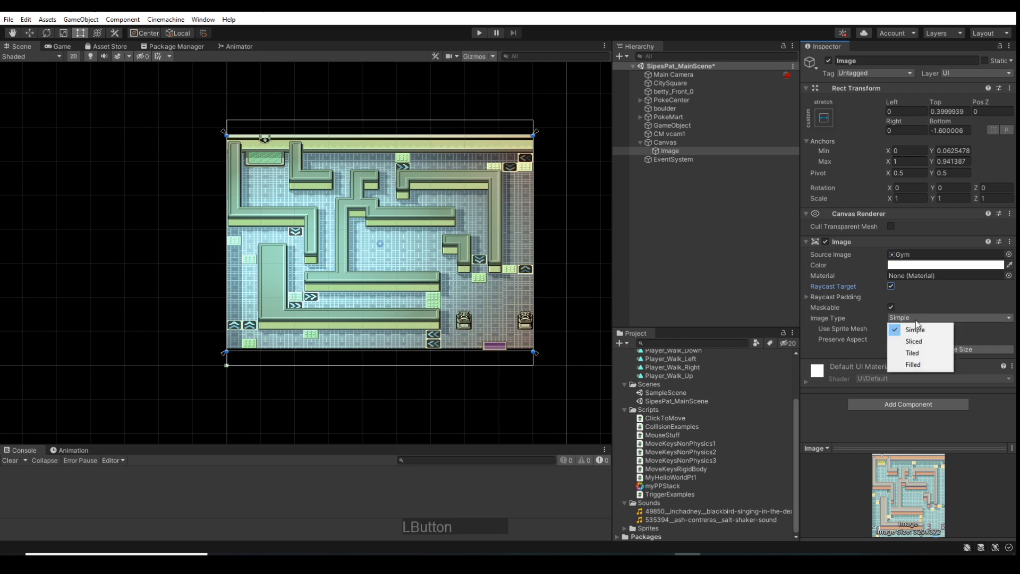
left_click(916, 353)
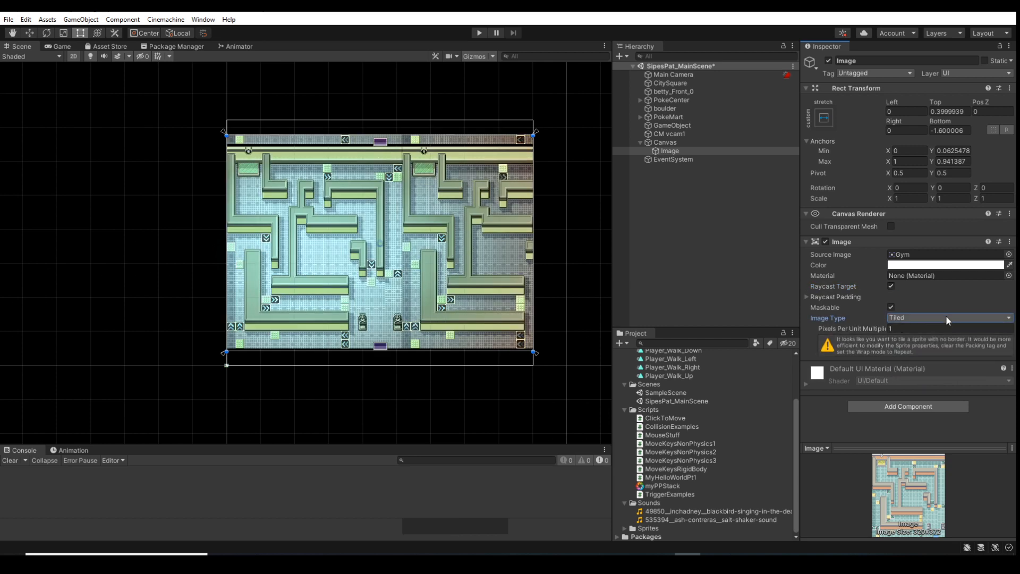
mouse_move(860, 328)
left_mouse_down()
mouse_move(877, 326)
mouse_move(858, 321)
left_mouse_up()
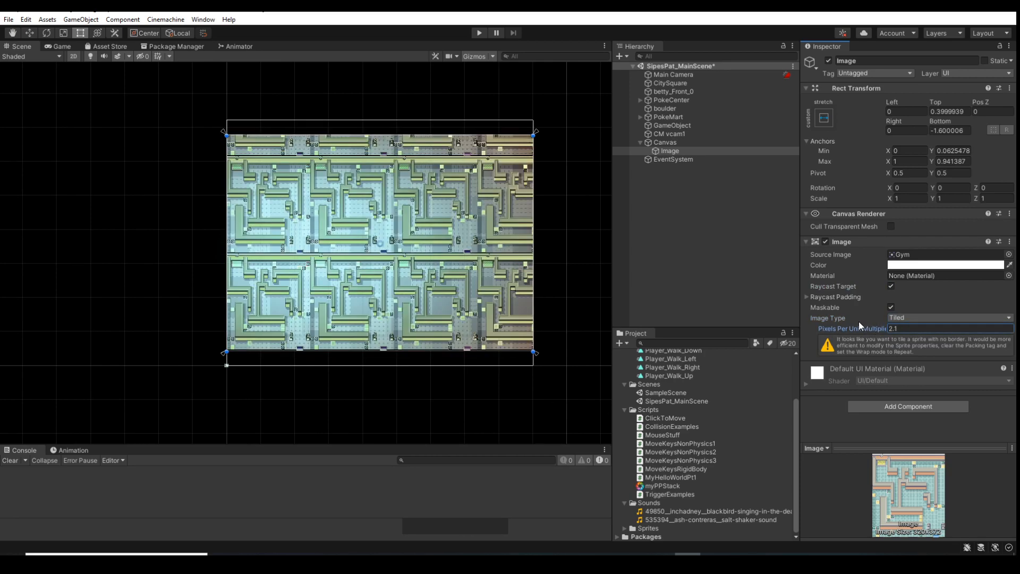
left_click(897, 318)
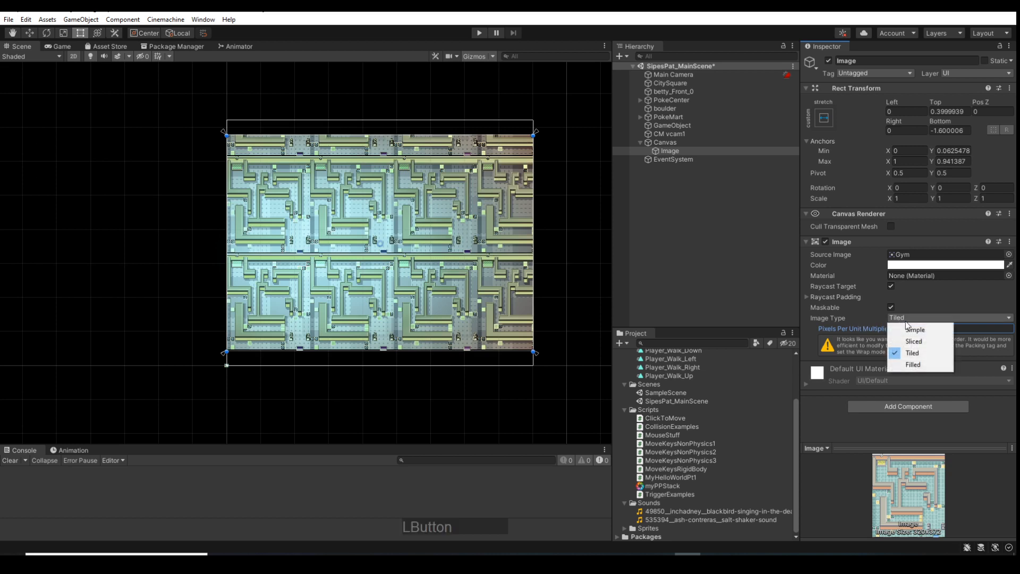
left_click(915, 330)
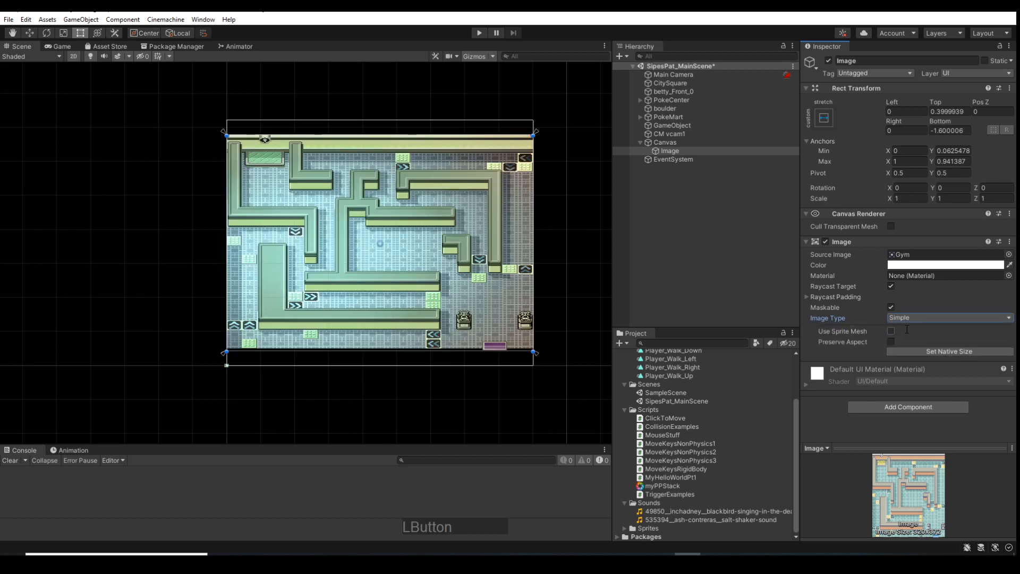
Try the Sliced, Filled and Tiled image types on the Image, ending with the type set to Simple
left_click(903, 317)
left_click(904, 340)
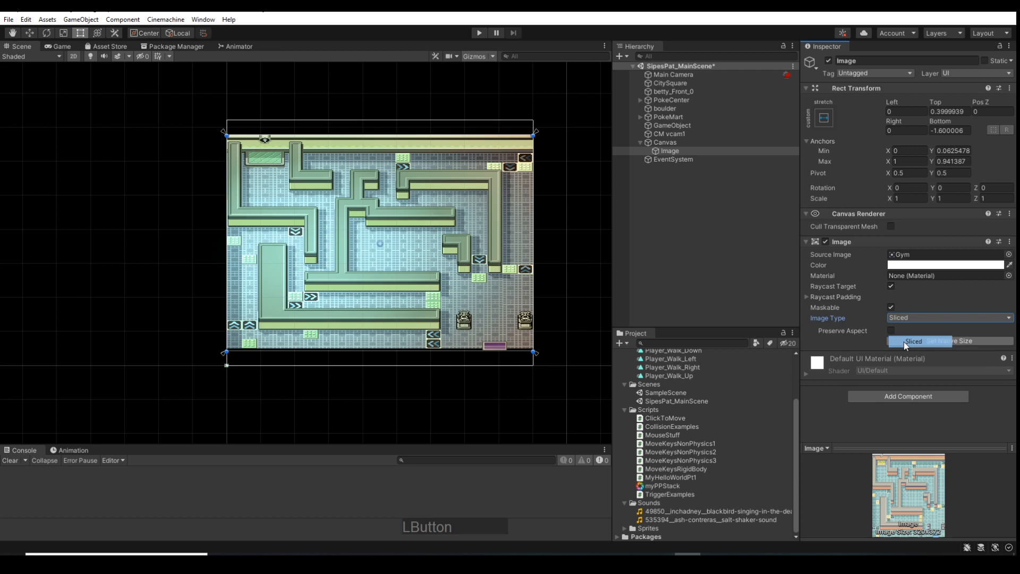
left_click(901, 315)
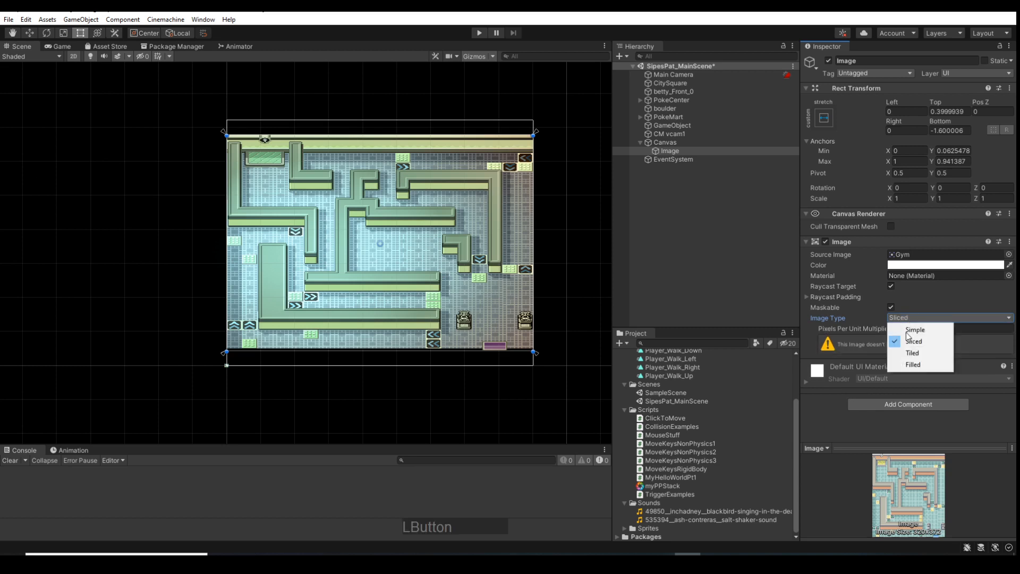
left_click(909, 365)
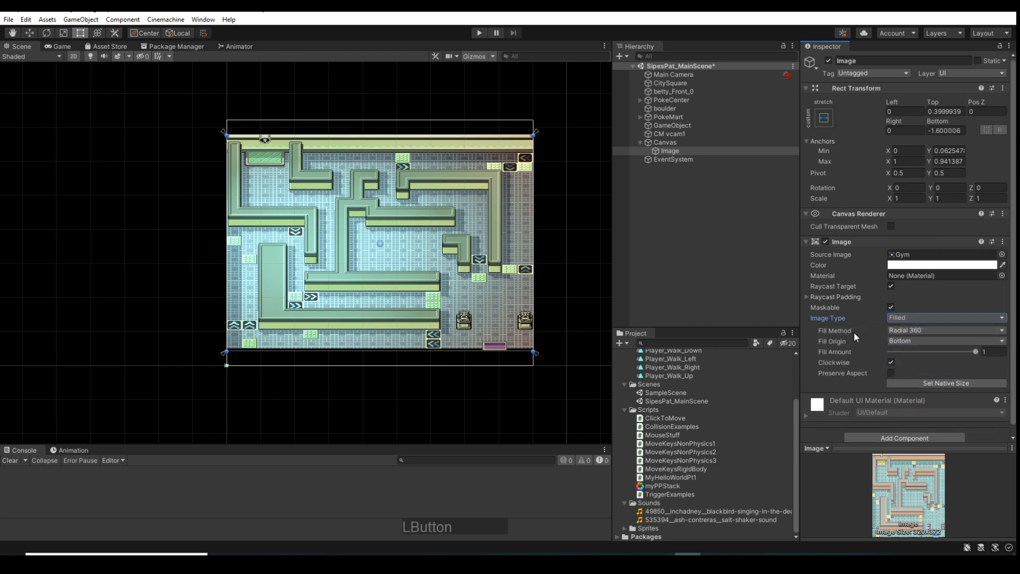
left_click(907, 317)
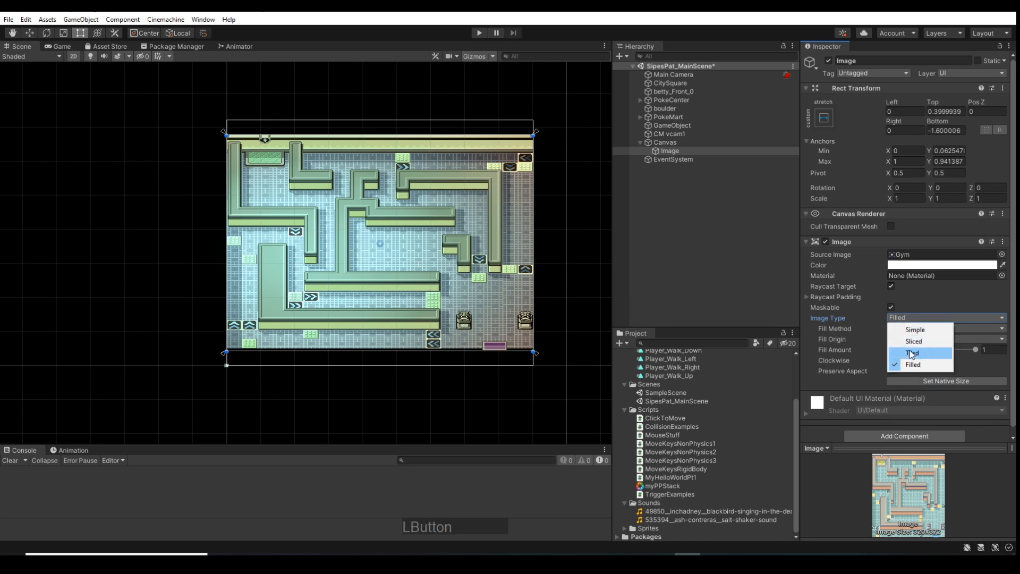
left_click(912, 353)
left_click(906, 318)
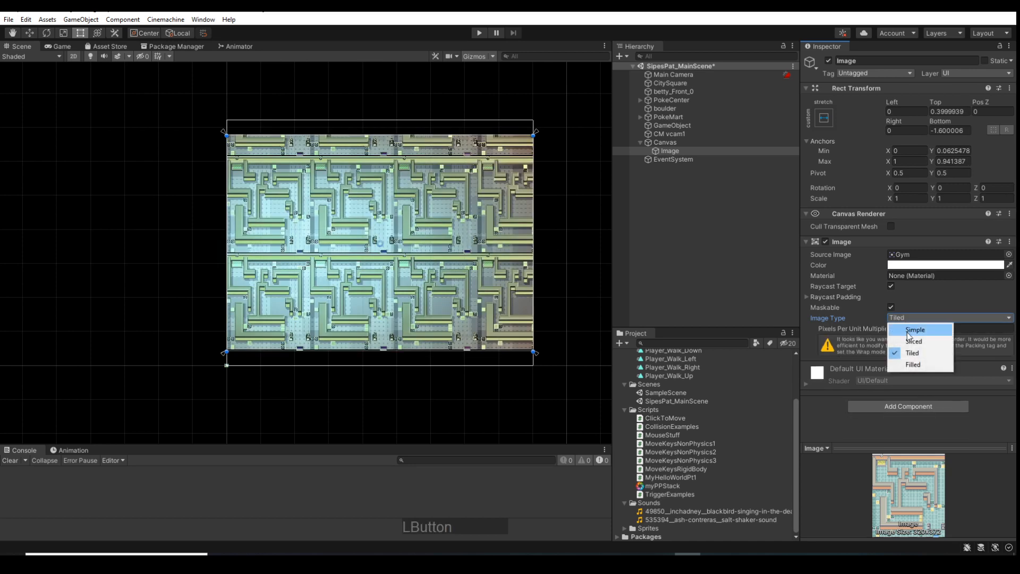
left_click(913, 330)
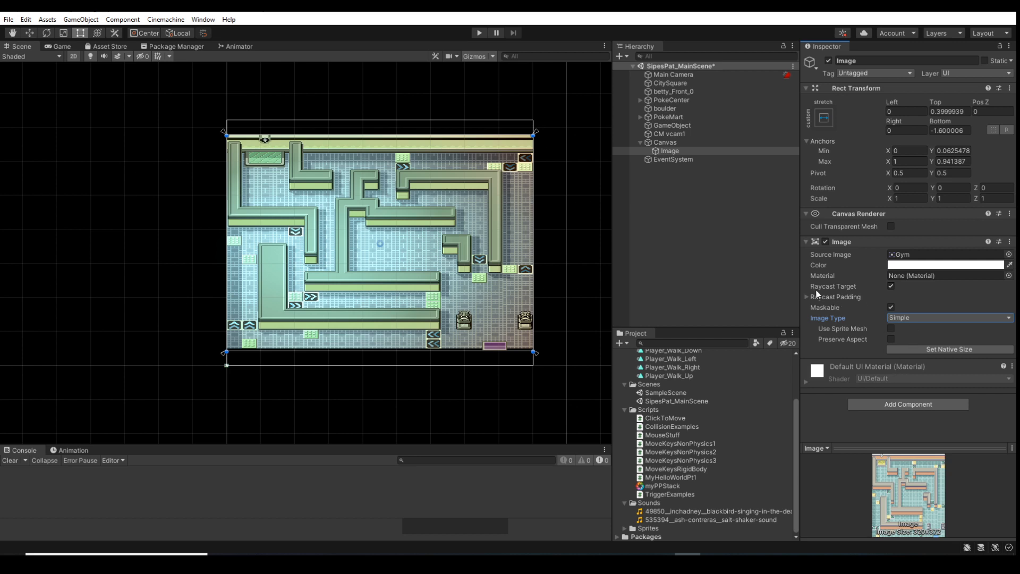
Try a red tint (D42929) with alpha 121 on the Image, and reset its color to white (FFFFFF) with alpha 255
left_click(1011, 265)
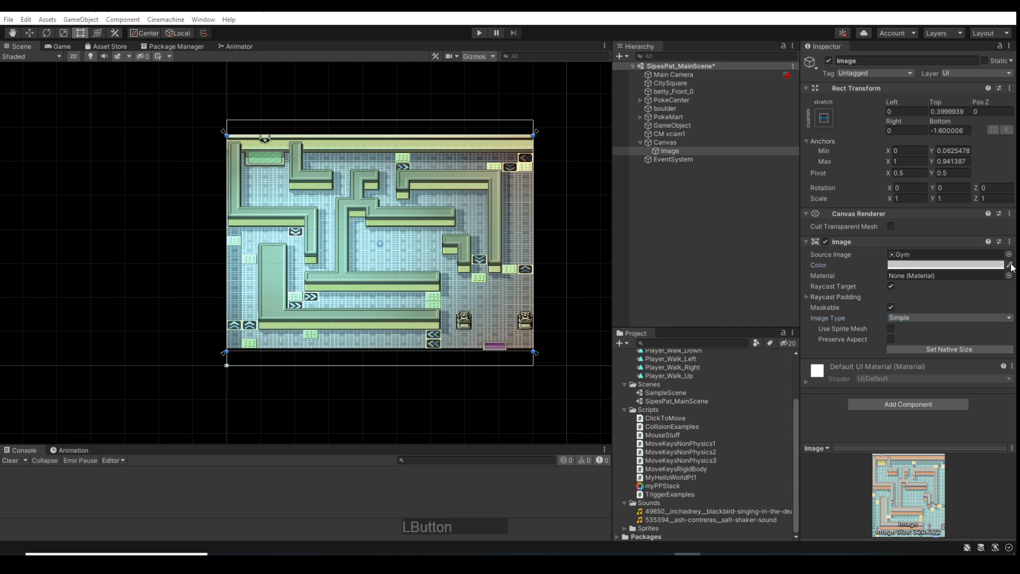
left_click(980, 264)
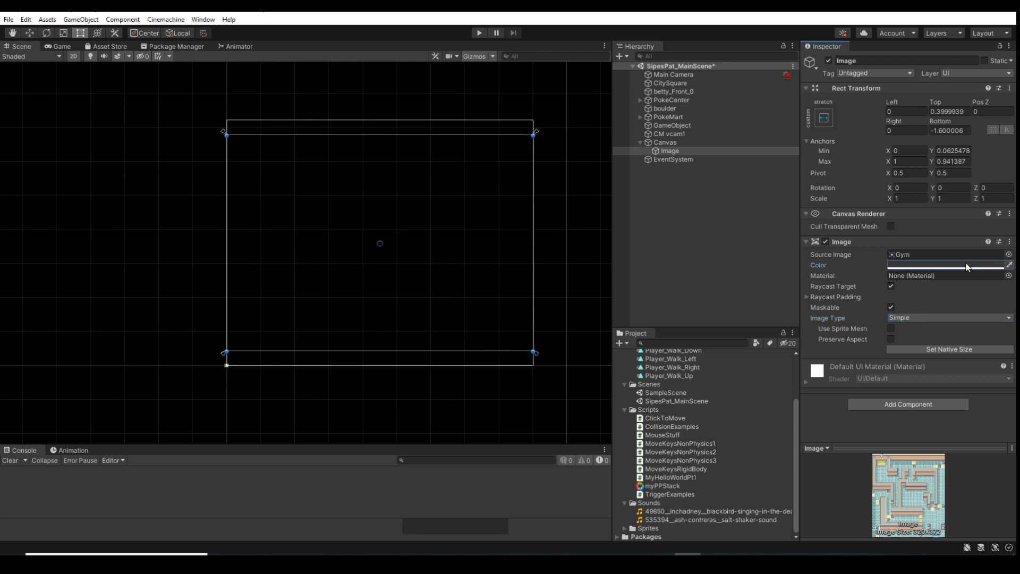
left_click(980, 265)
left_click_drag(941, 327, 969, 331)
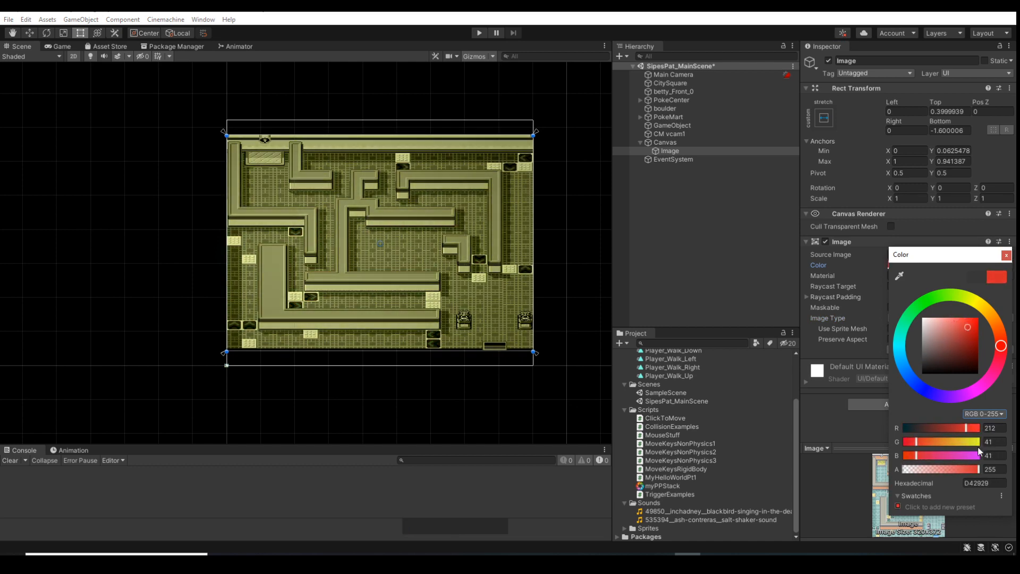
left_click_drag(976, 469, 941, 469)
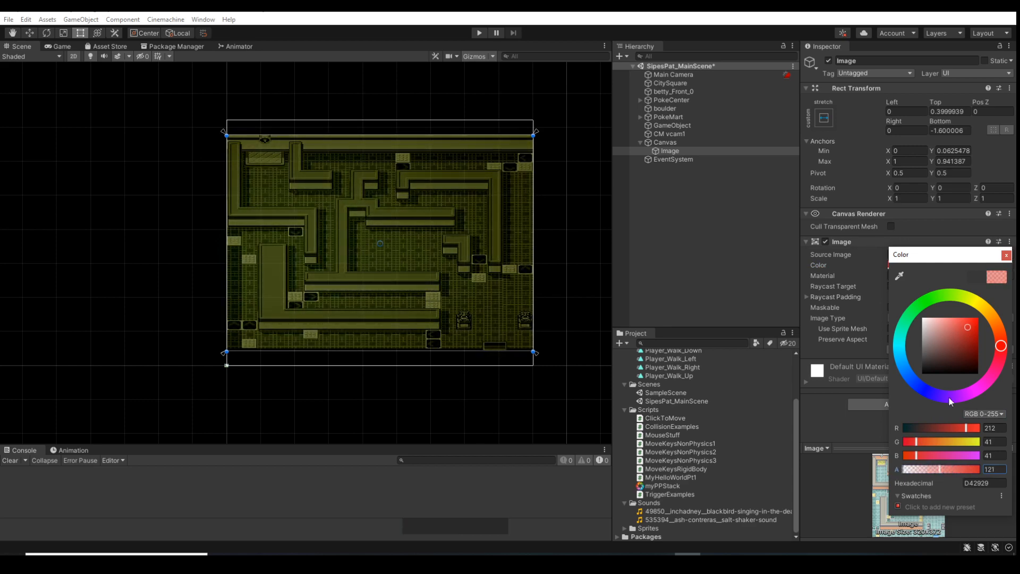
mouse_move(950, 361)
left_mouse_down()
mouse_move(954, 324)
mouse_move(950, 353)
mouse_move(947, 326)
mouse_move(903, 300)
left_mouse_up()
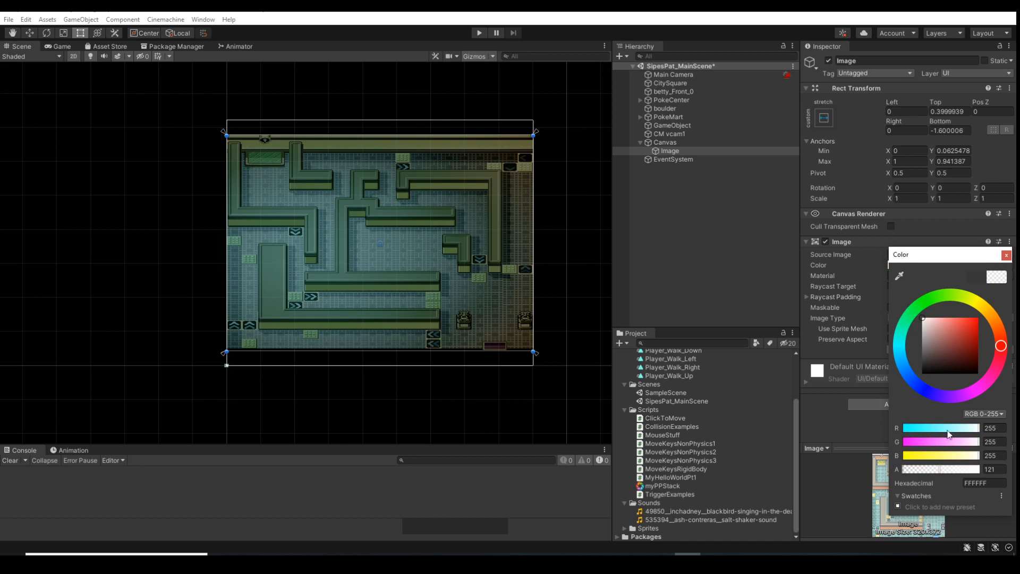
left_click_drag(939, 469, 985, 471)
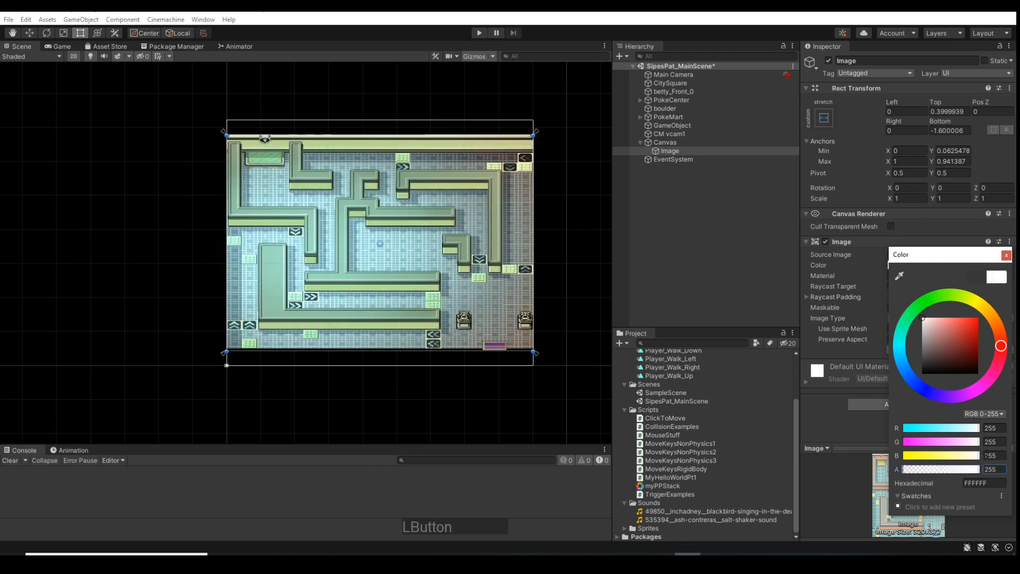
left_click(1005, 255)
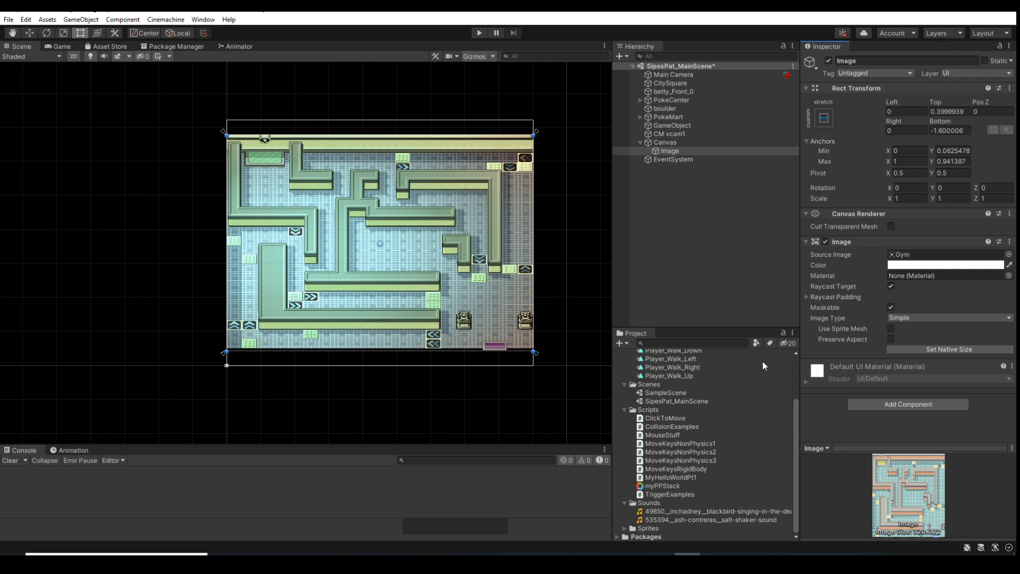
Deactivate the Image object and add a UI Text object to the Canvas
left_click(669, 152)
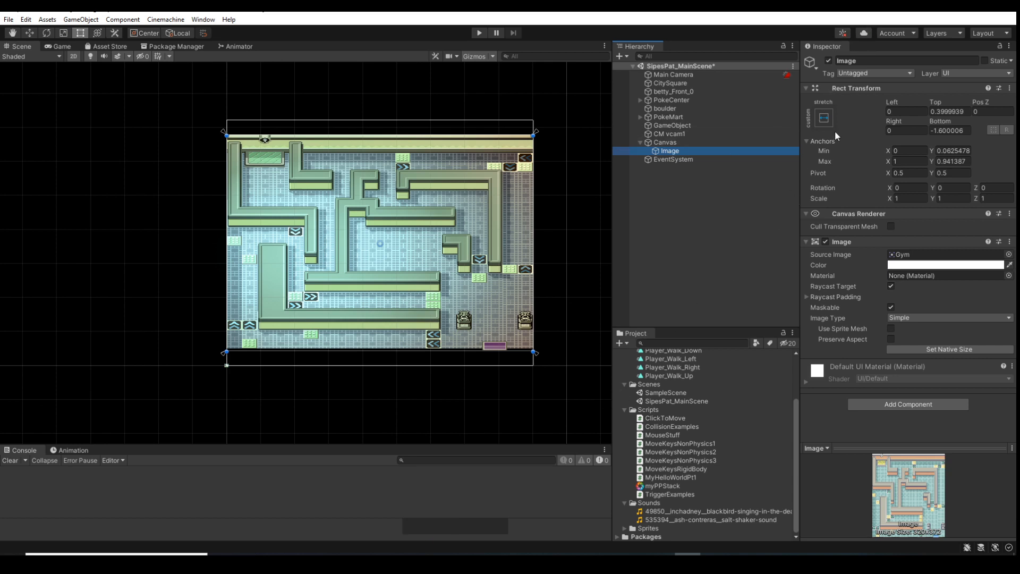
left_click(828, 61)
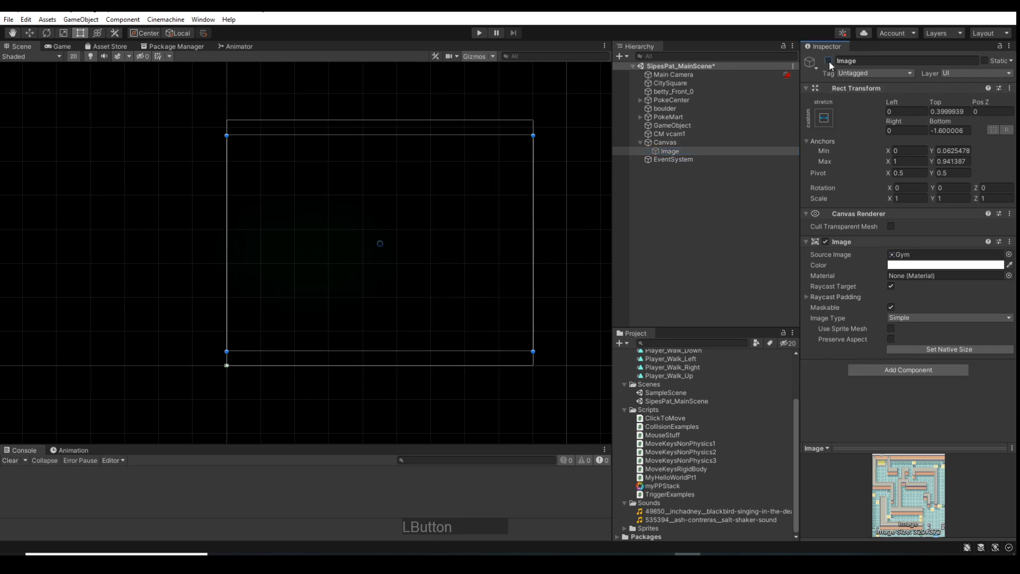
left_click(655, 142)
right_click(666, 145)
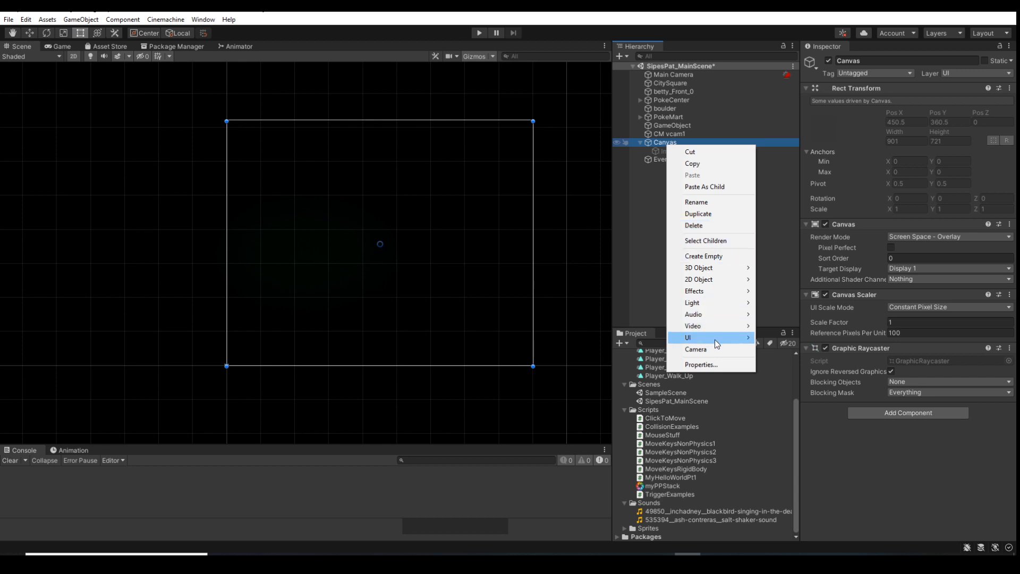
mouse_move(715, 339)
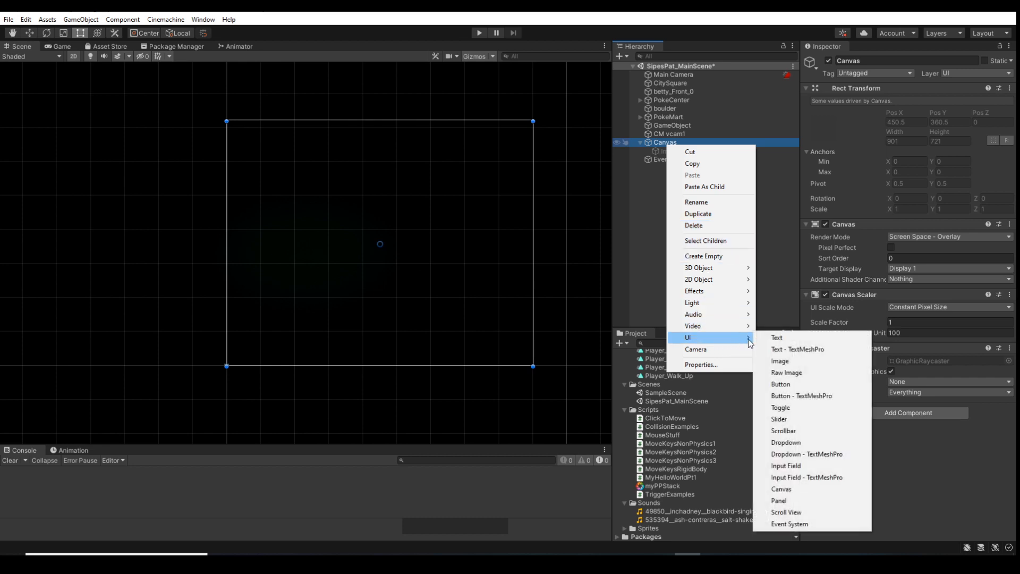
left_click(778, 339)
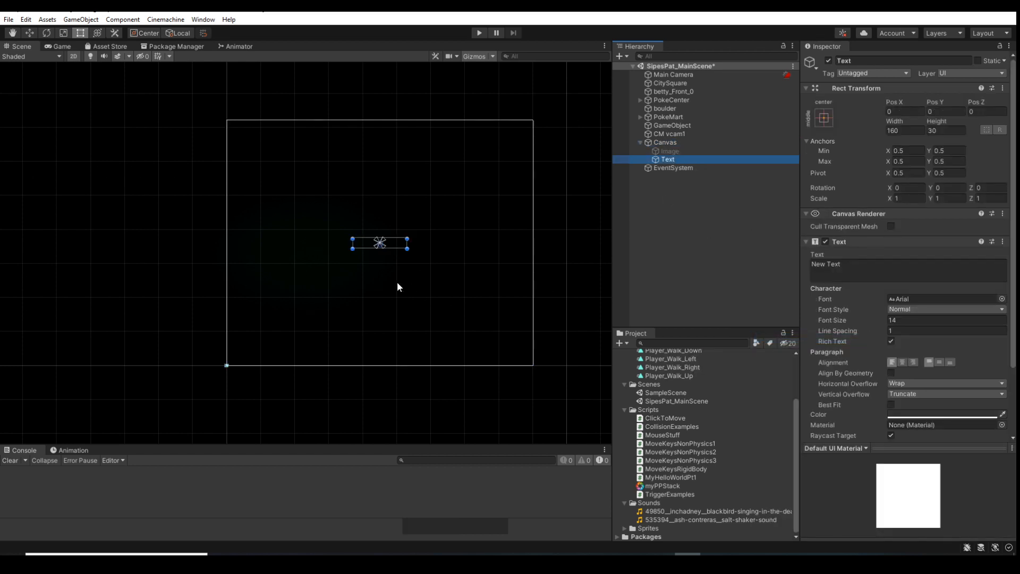
Move the Text's anchors to the corners of its rectangle, about Min 0.411, 0.479 and Max 0.589, 0.521
scroll(378, 261, "up", 3)
scroll(378, 262, "up", 3)
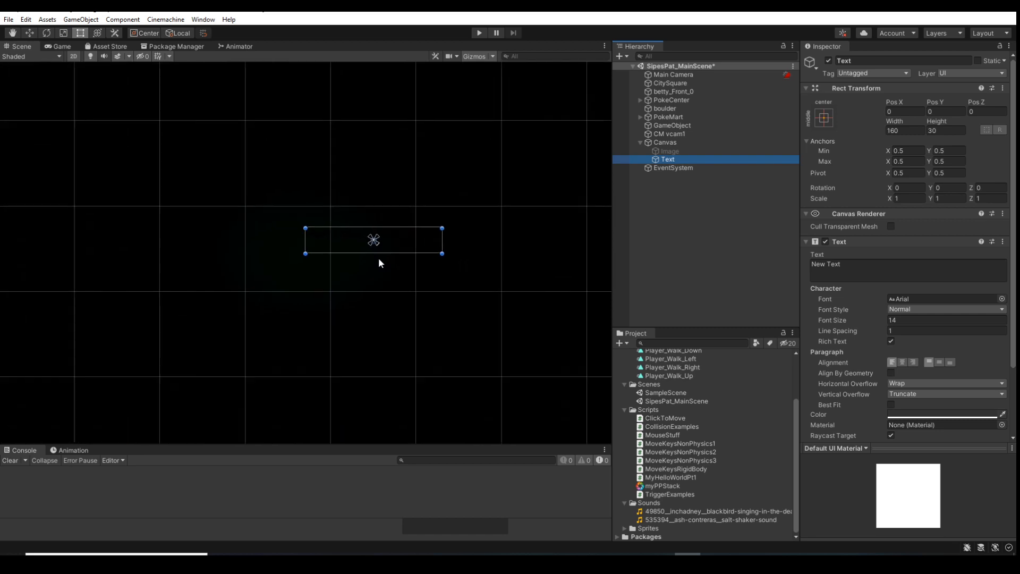
left_click_drag(372, 238, 303, 225)
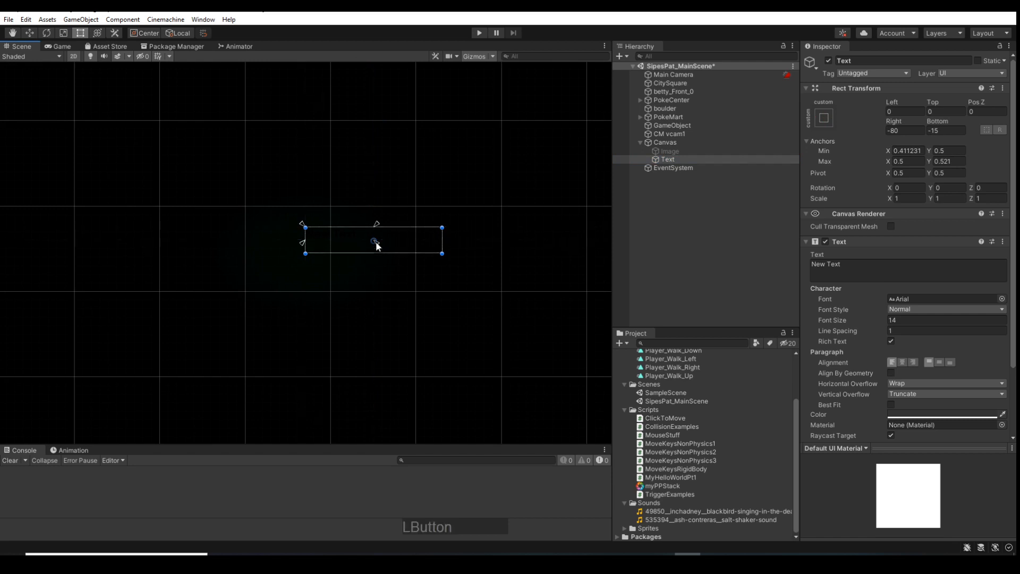
left_click_drag(374, 243, 445, 258)
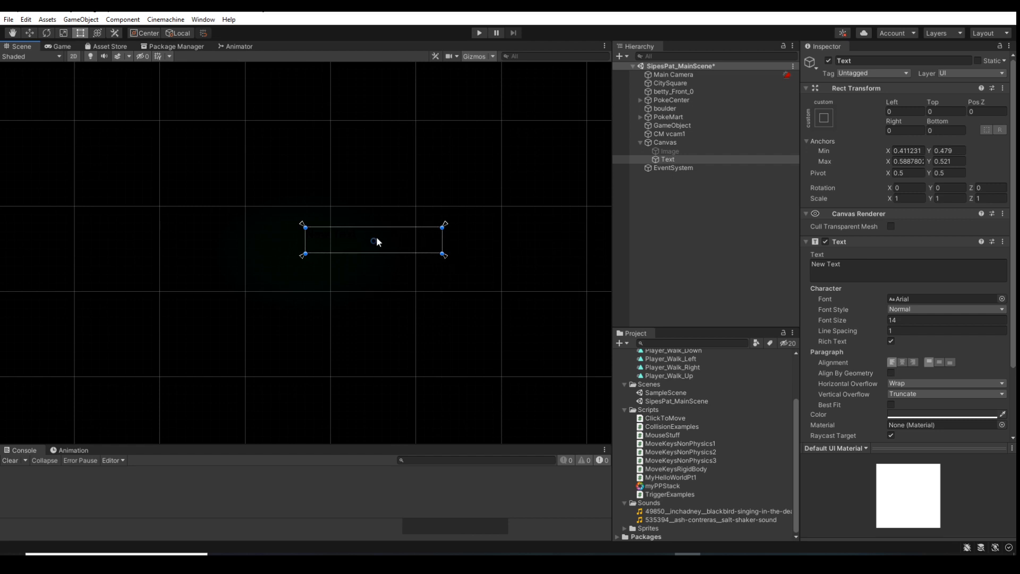
Try the middle horizontal-stretch anchor preset on the Text, also setting its pivot and position
scroll(376, 236, "down", 5)
scroll(376, 241, "down", 2)
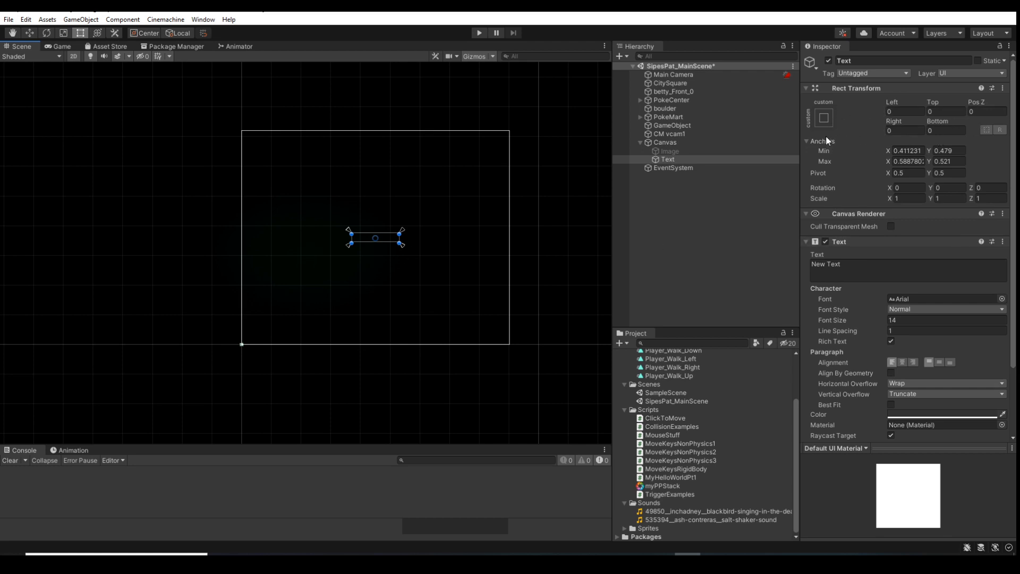
left_click(824, 119)
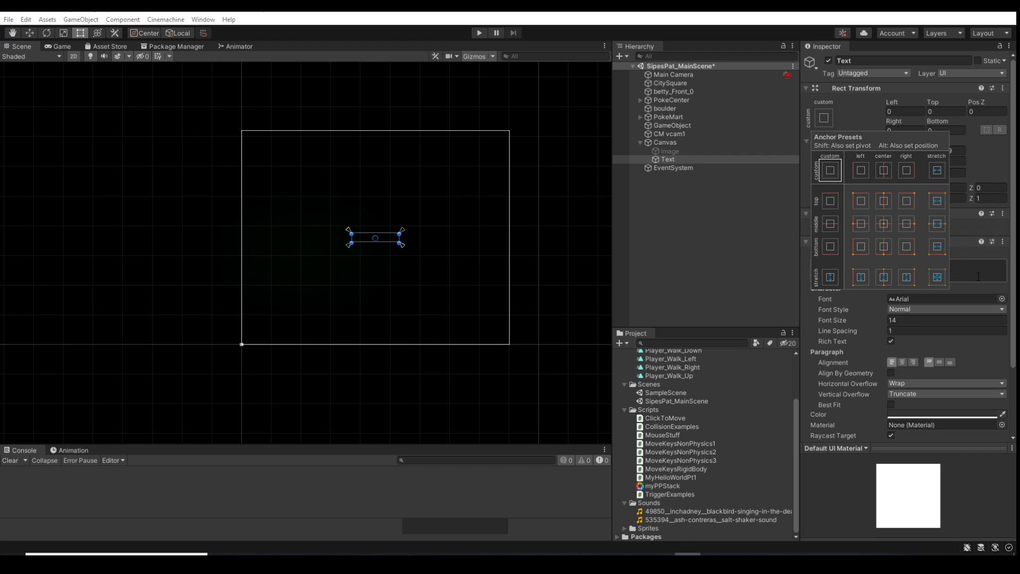
key("alt")
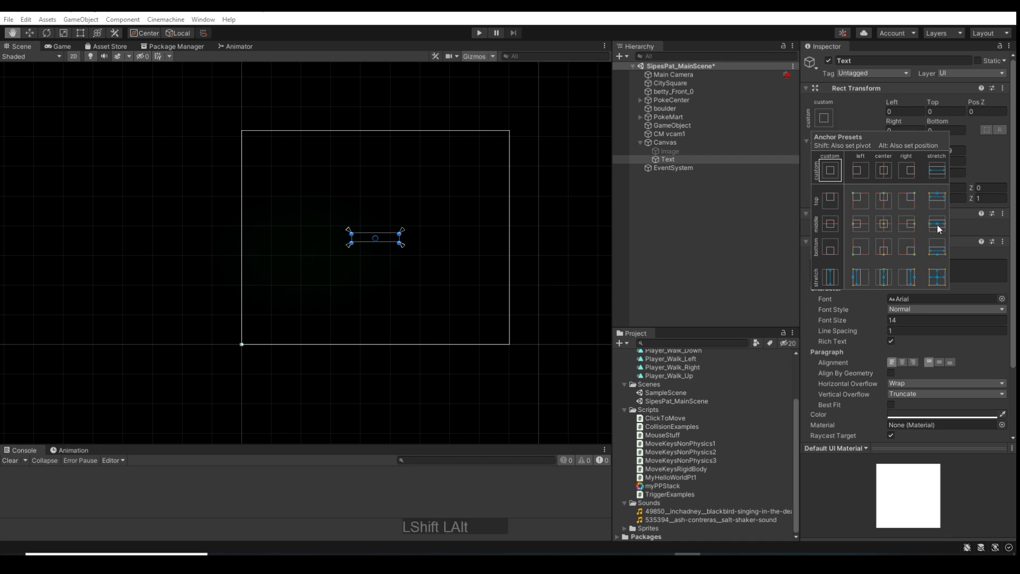
left_click(938, 228, "alt+shift")
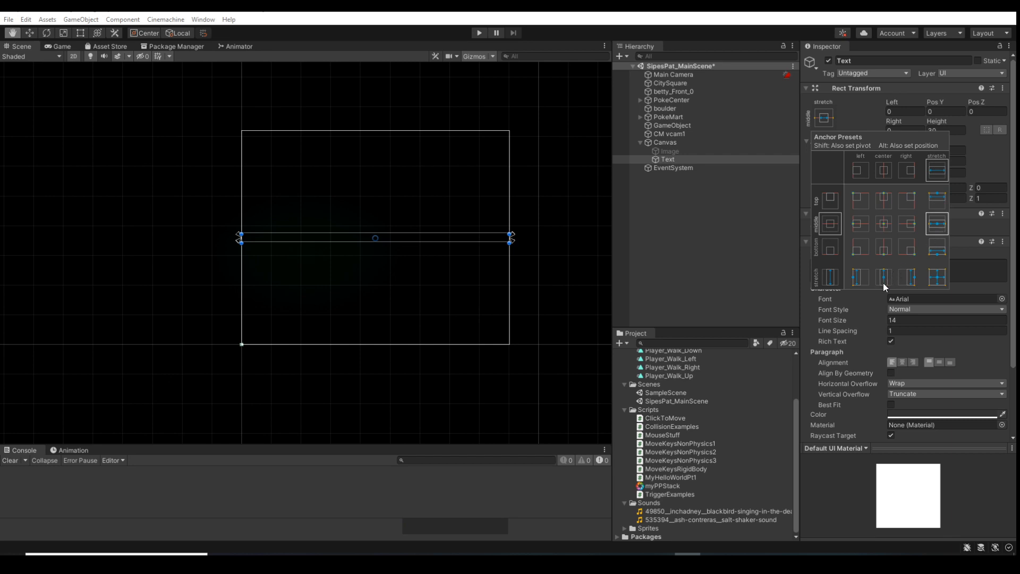
key("t")
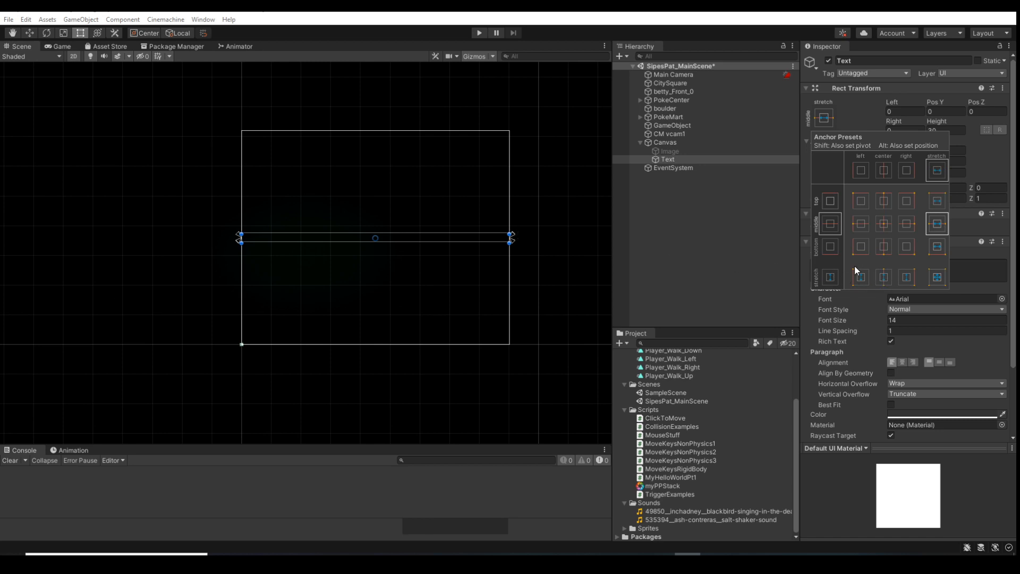
Apply the horizontal-stretch anchor preset with custom vertical anchors to the Text, also setting its pivot and position
key("shift+alt")
left_click(935, 179, "alt+shift")
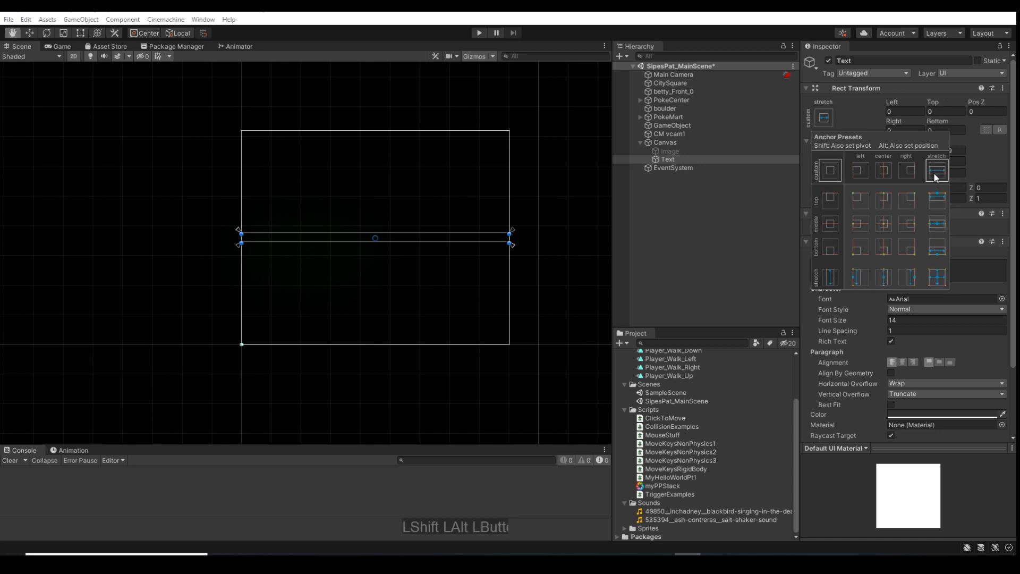
left_click(458, 226)
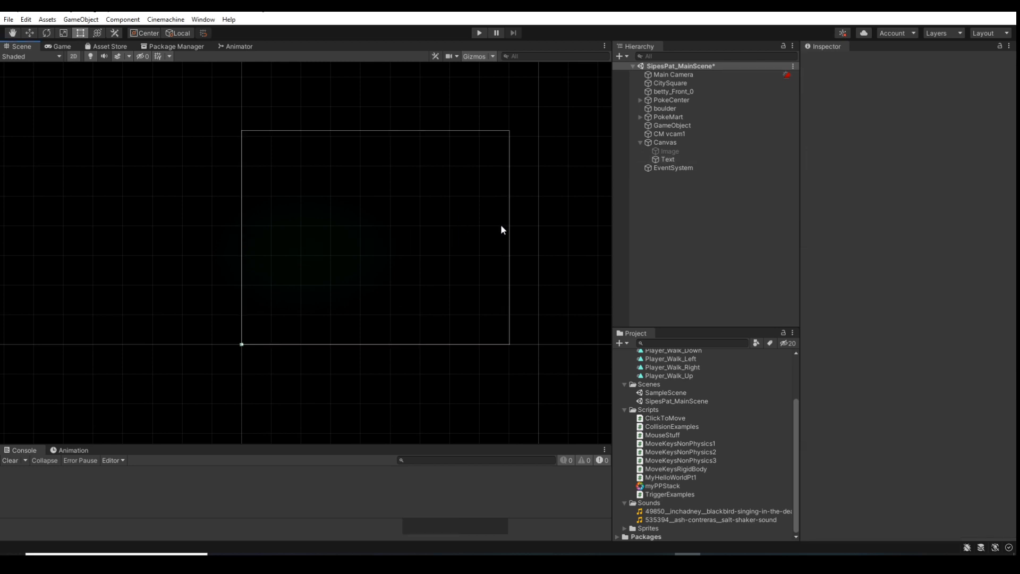
Move the Text upward on the Canvas and raise its upper anchors to its top edge, at about Max Y 0.695
left_click(662, 161)
left_click_drag(388, 232, 392, 196)
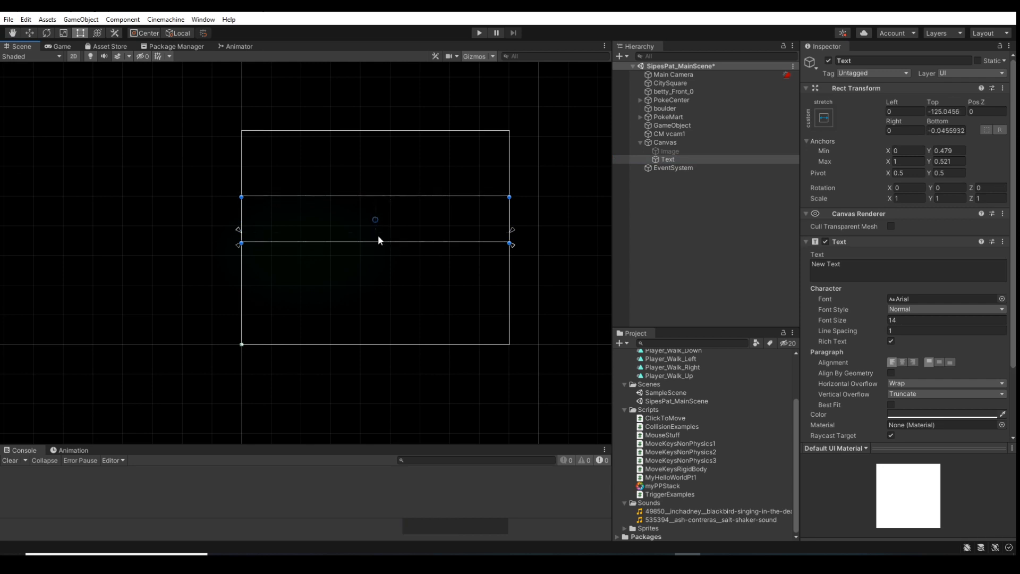
left_click(238, 229)
left_click_drag(238, 230, 240, 208)
left_click(668, 161)
left_click_drag(238, 229, 237, 196)
Replace the Text component's content with "Hello World" and inspect its rectangle in the scene
left_click(846, 263)
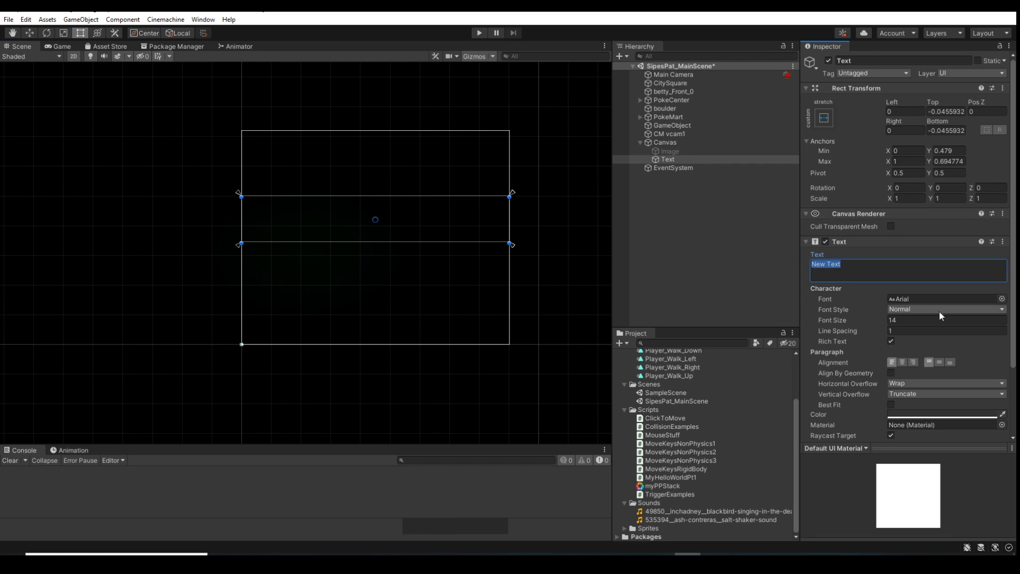
type("Hello World")
scroll(330, 229, "up", 5)
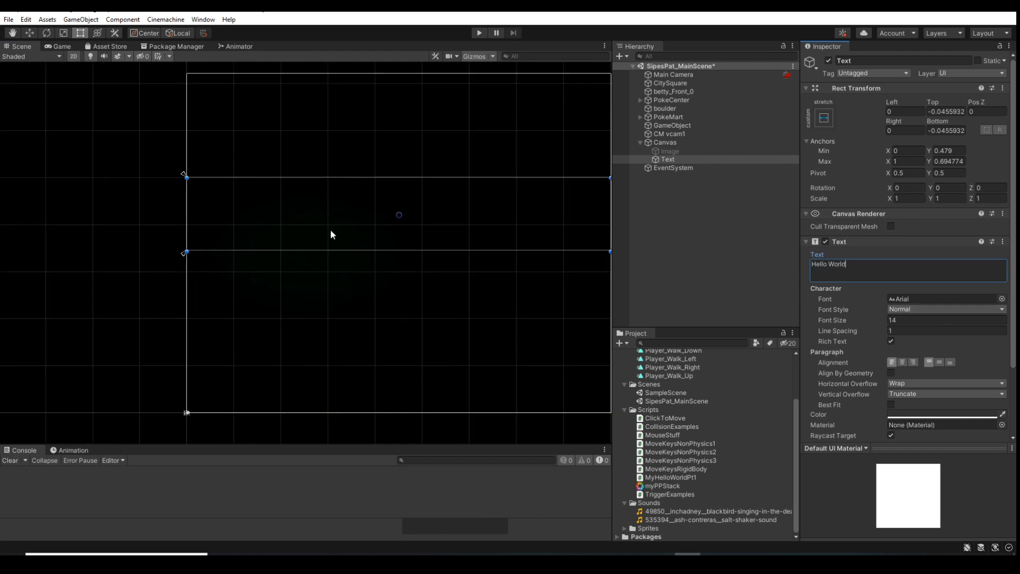
scroll(324, 234, "up", 2)
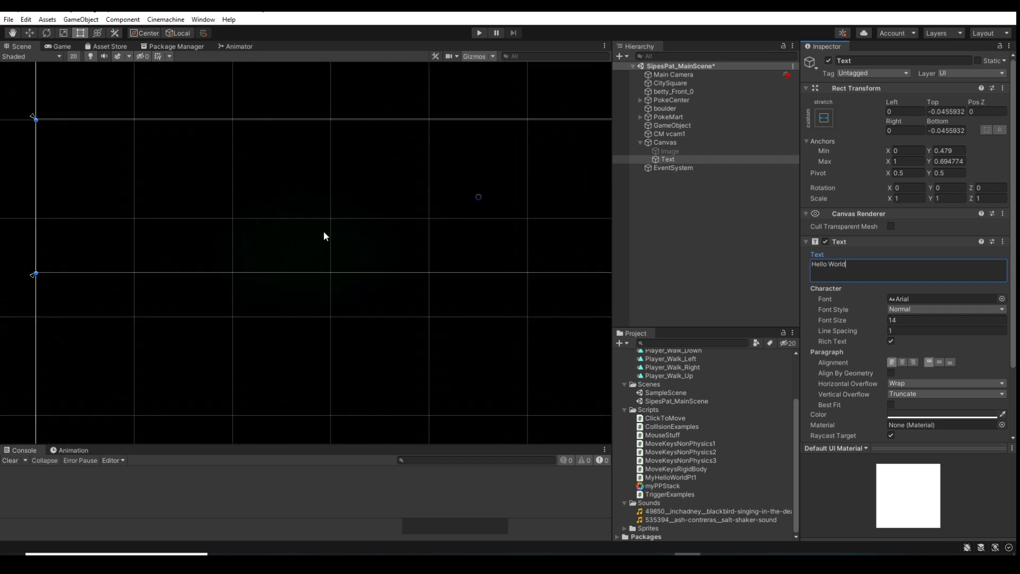
scroll(322, 236, "down", 5)
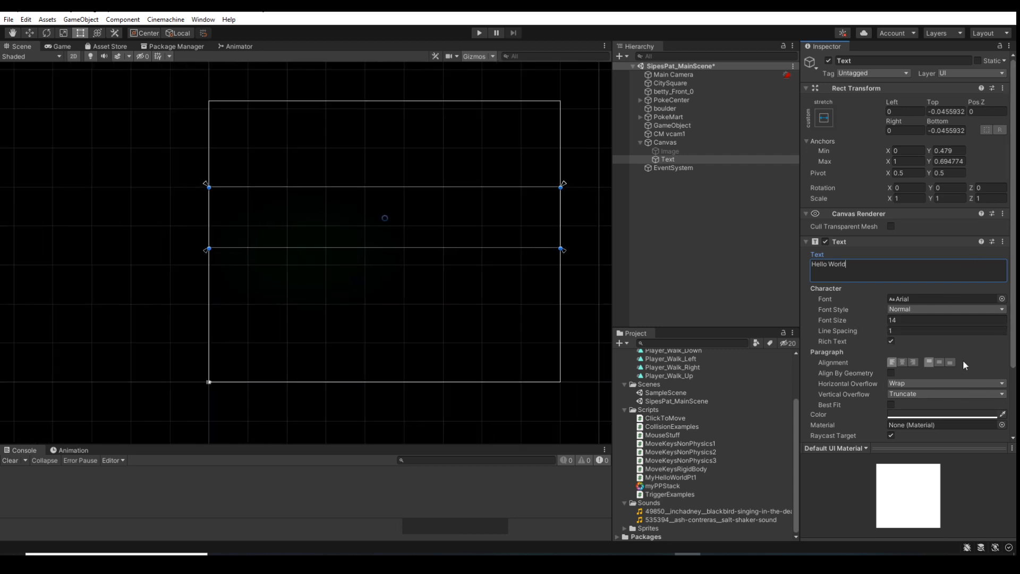
Set the Text's color to white (FFFFFF) and inspect the wording up close in the scene
scroll(962, 359, "down", 3)
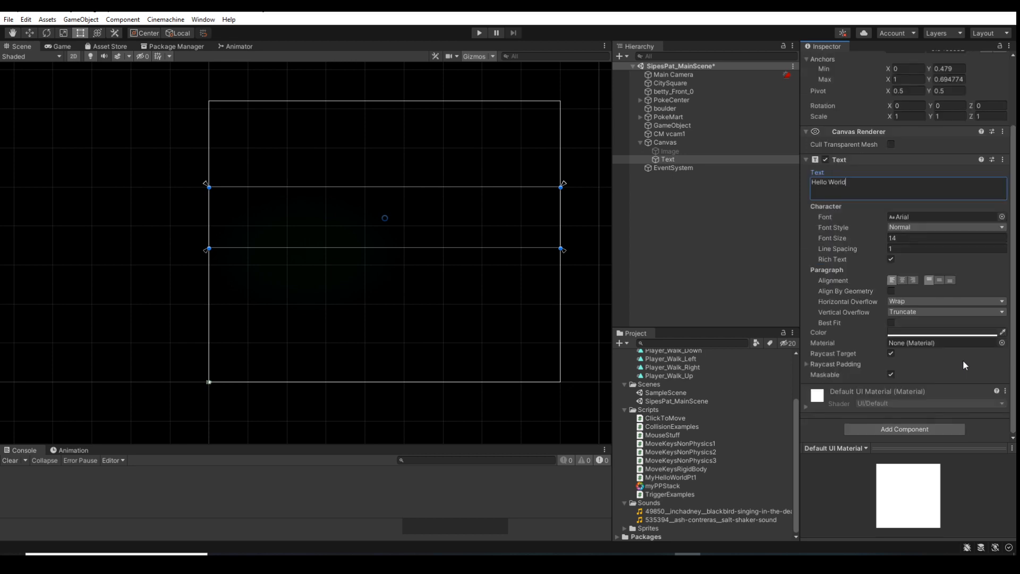
left_click(931, 331)
left_click_drag(928, 371, 922, 350)
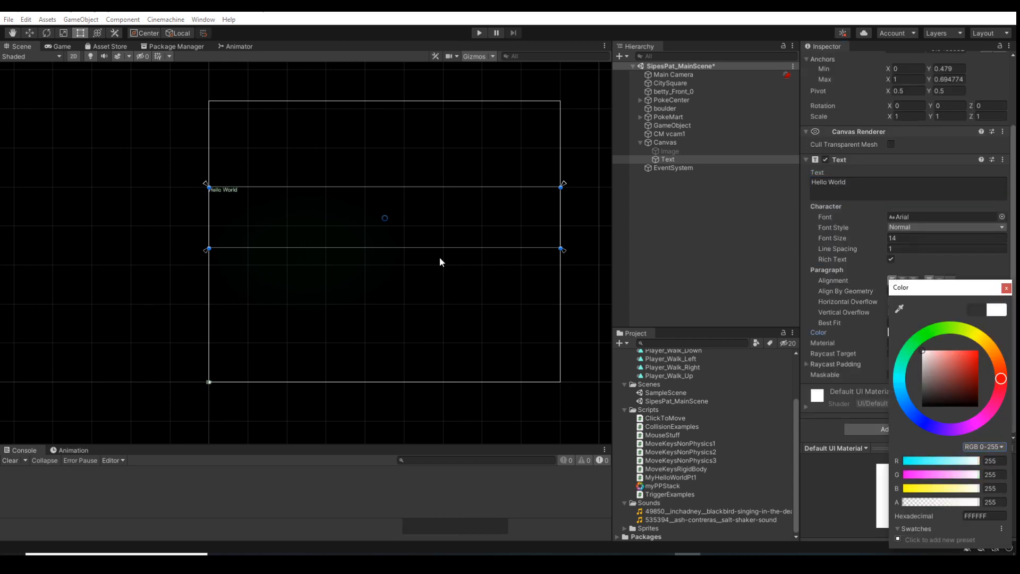
scroll(238, 198, "up", 4)
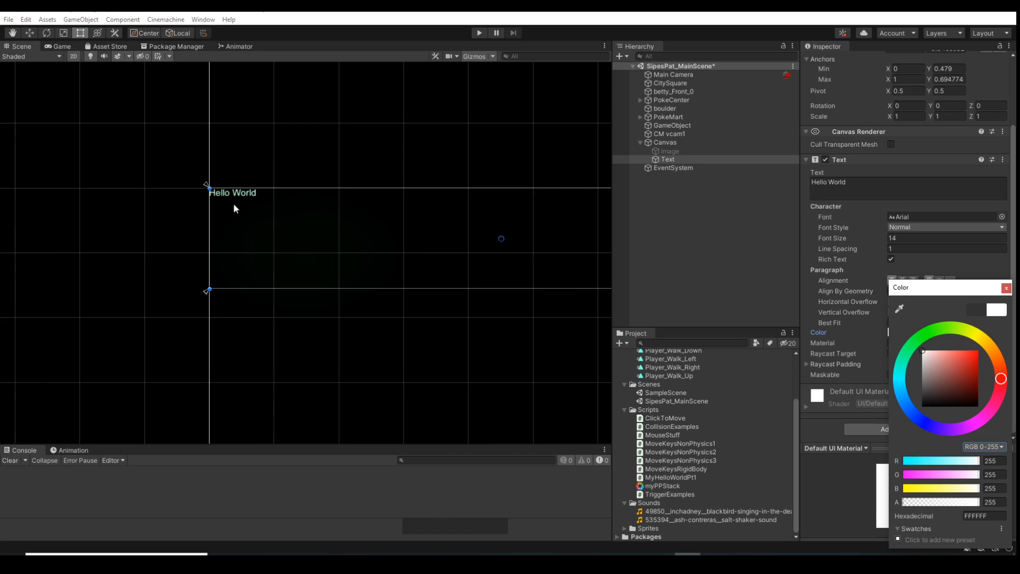
left_click(806, 272)
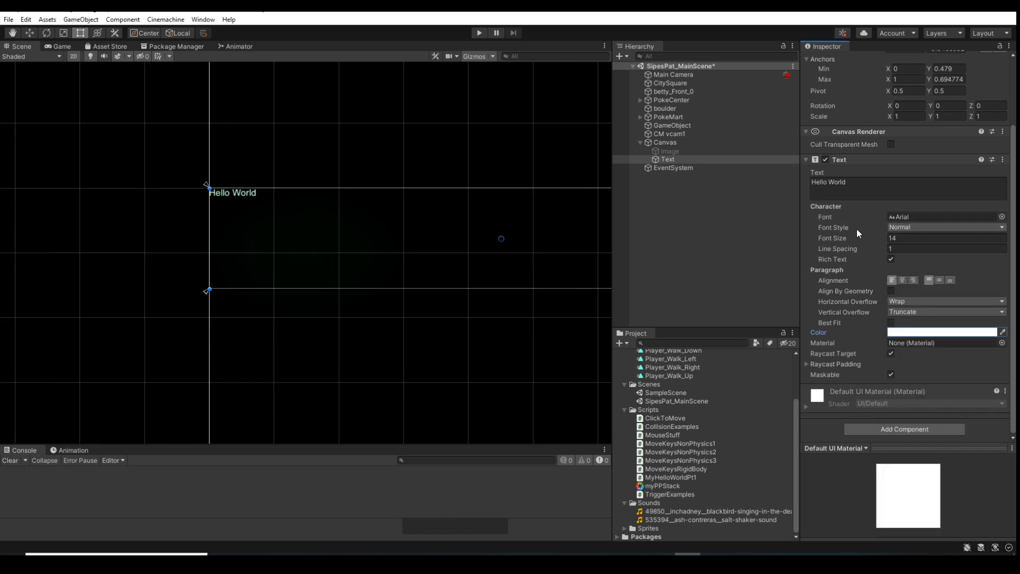
Check the fonts available for the Text, and open the Windows Font settings through a system search
left_click(1001, 216)
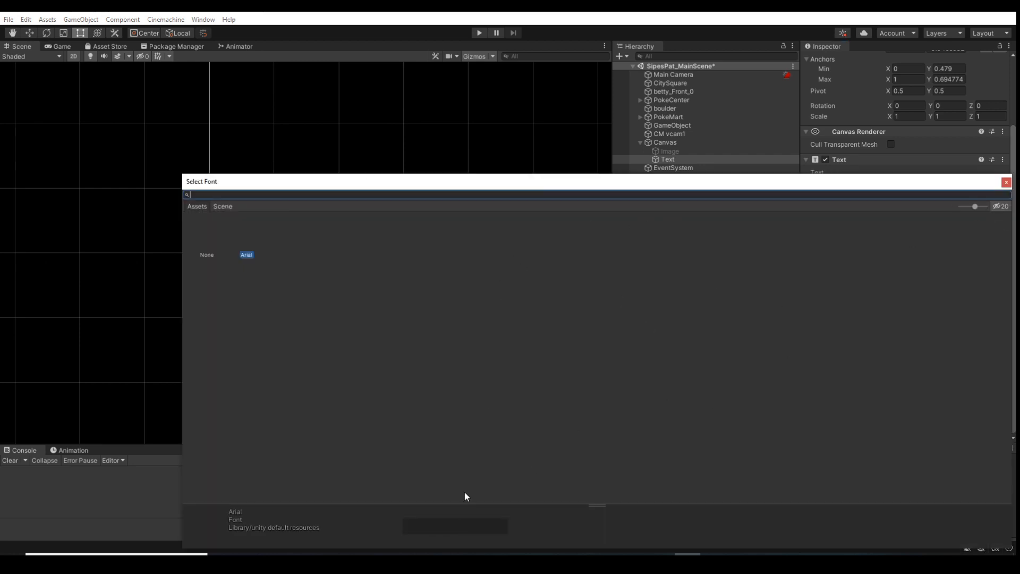
left_click(159, 554)
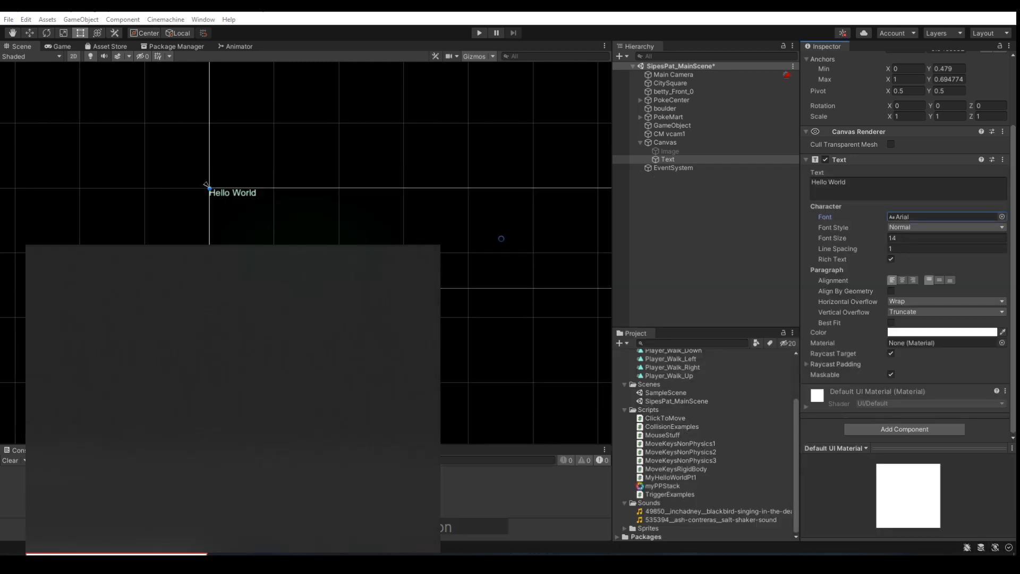
type("fonts")
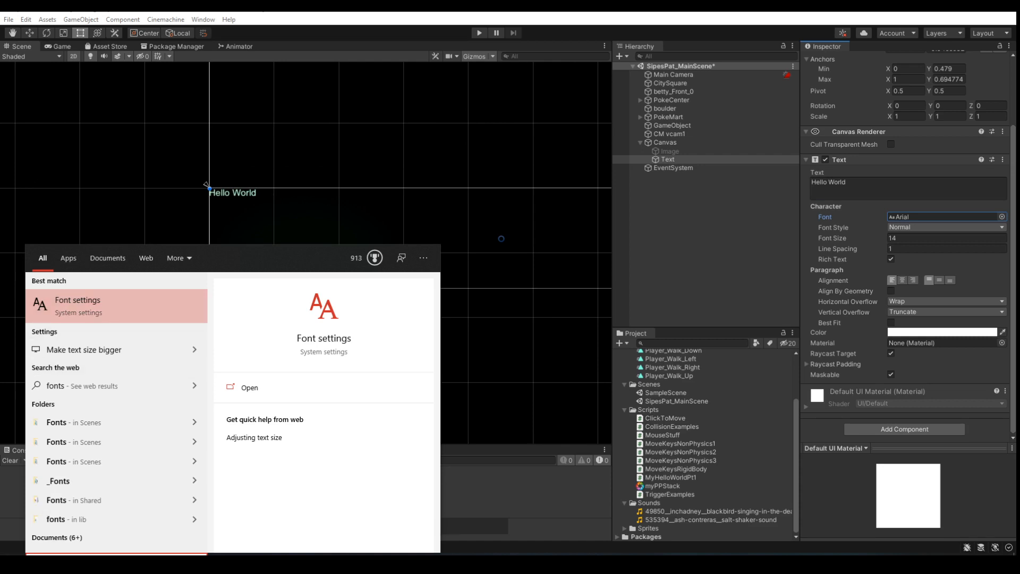
key("BackSpace")
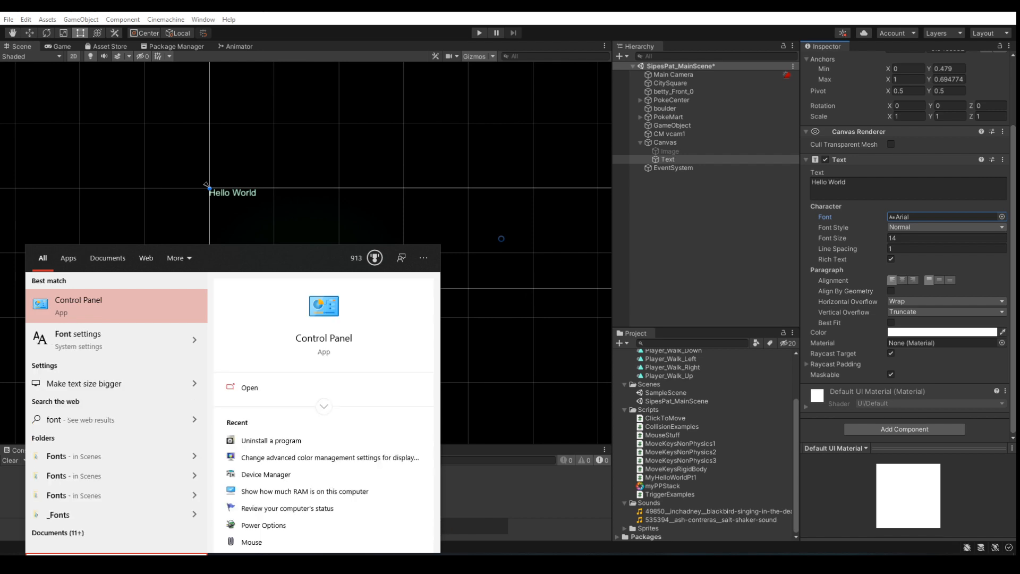
left_click(96, 336)
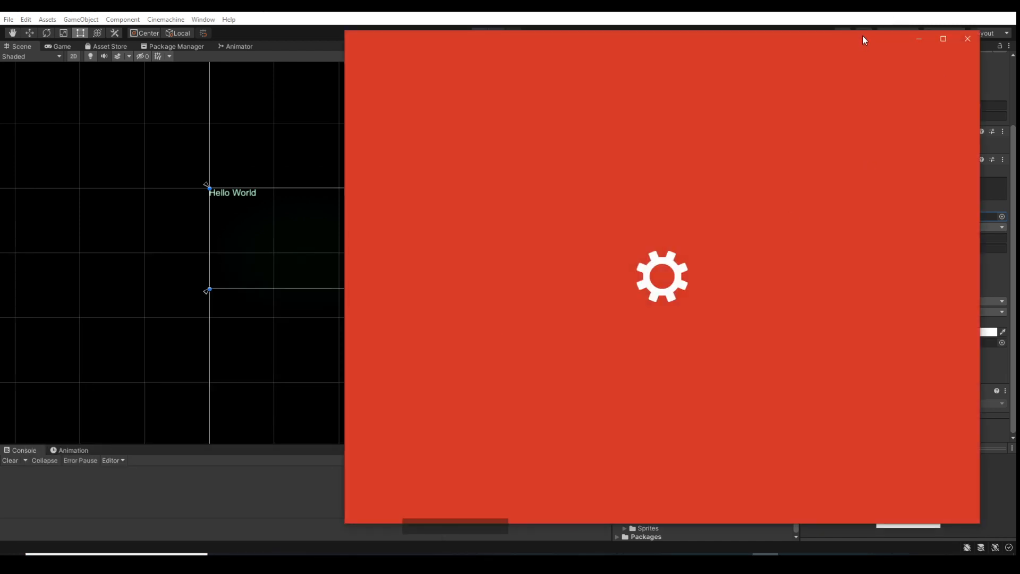
left_click_drag(862, 36, 0, 109)
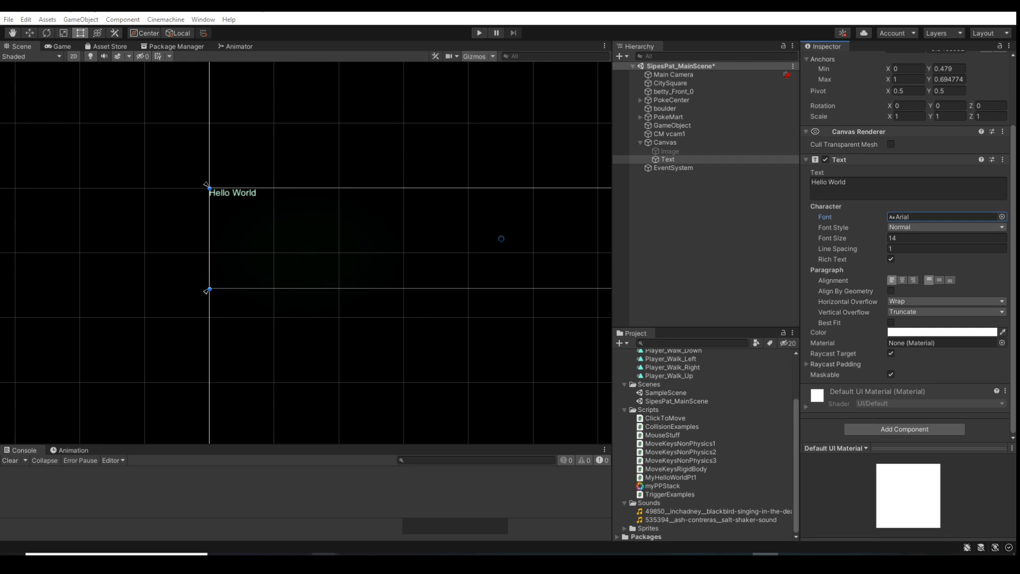
Switch to the Chrome browser and search the web for "dasquirrel"
mouse_move(324, 553)
left_click(355, 518)
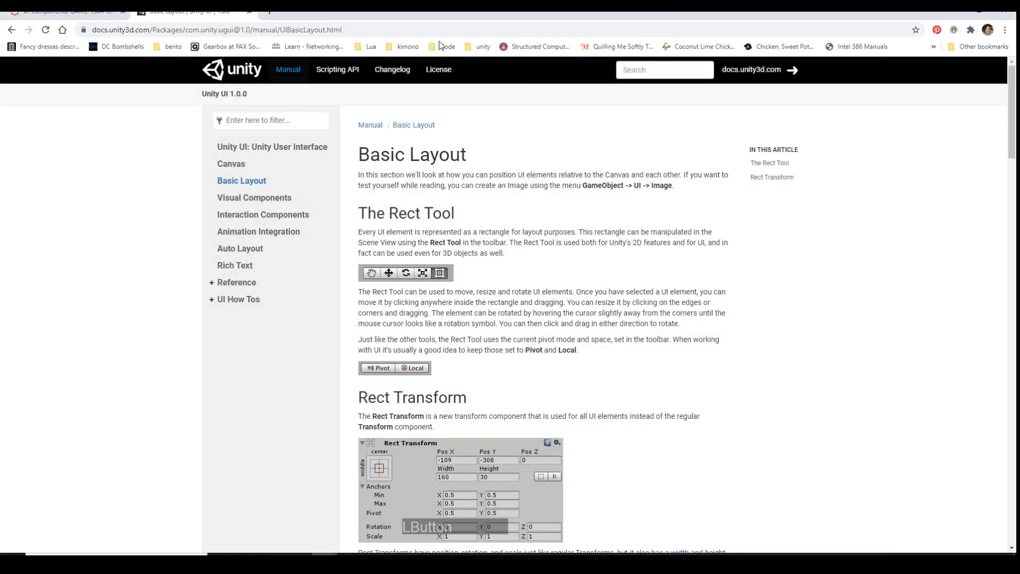
left_click(208, 30)
type("da")
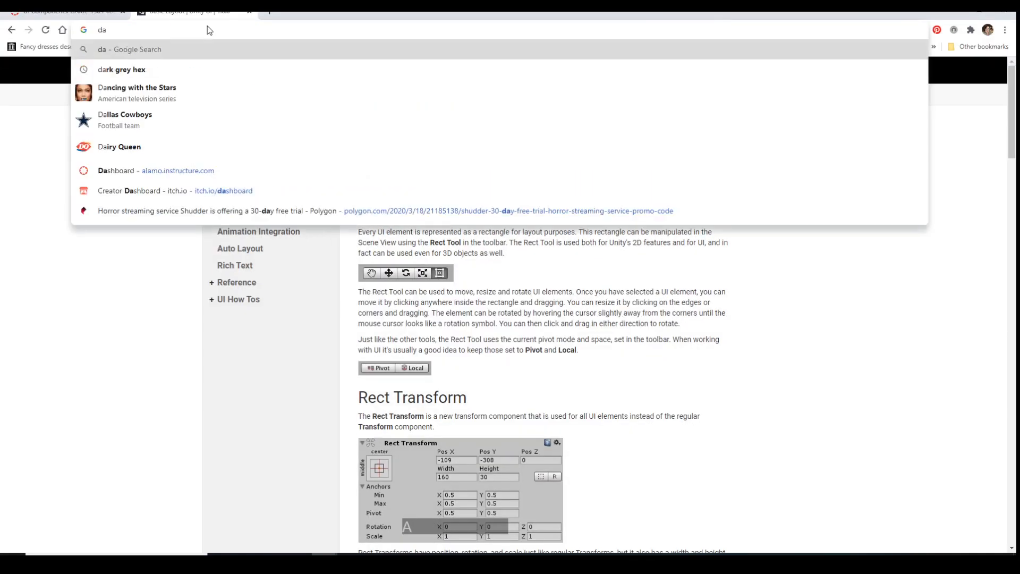
type("squirrel")
key("Return")
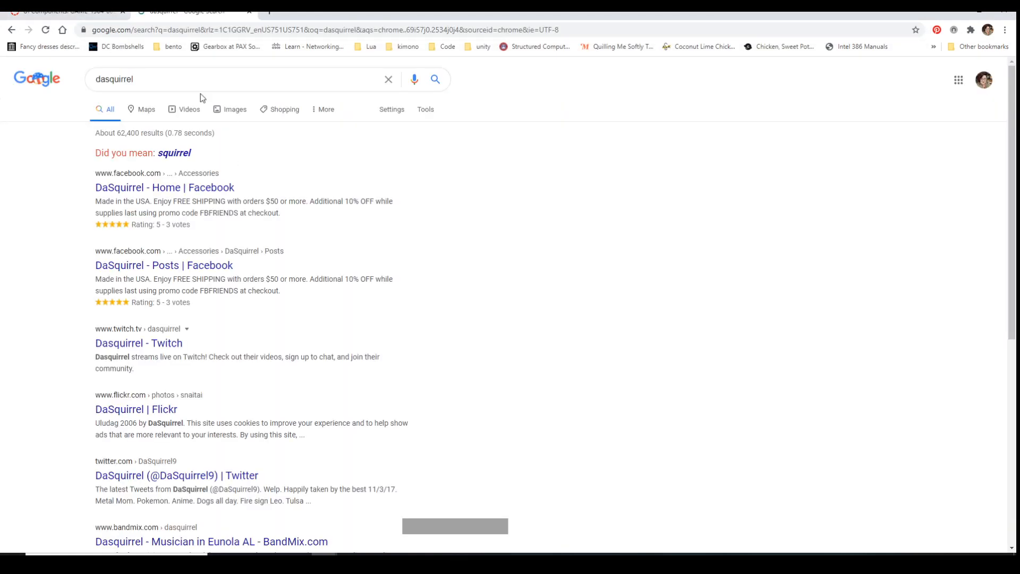
Search the web for "squirrel fonts" and open the Font Squirrel website
double_click(150, 77)
type("squi")
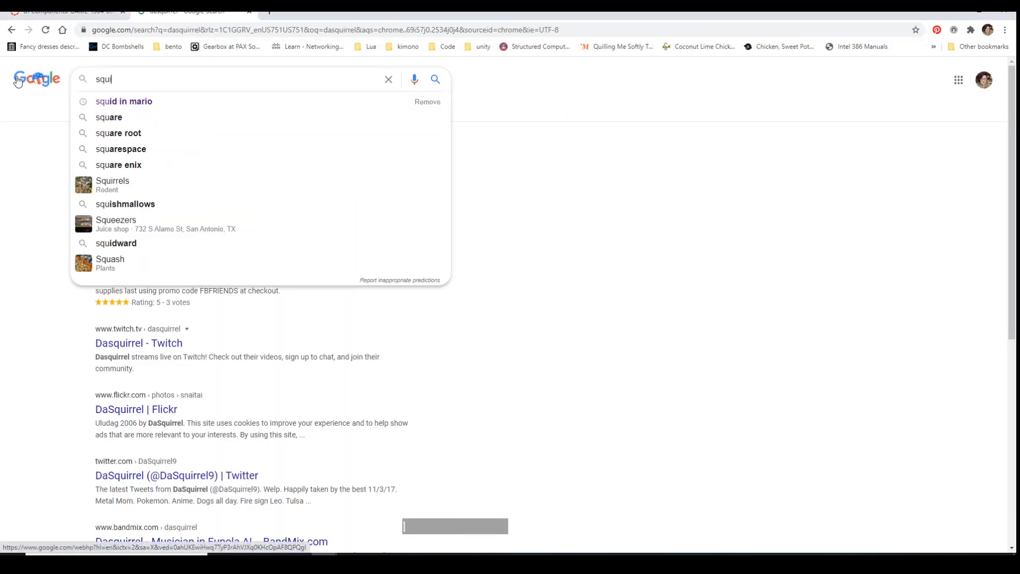
type("rrel fonts")
key("Return")
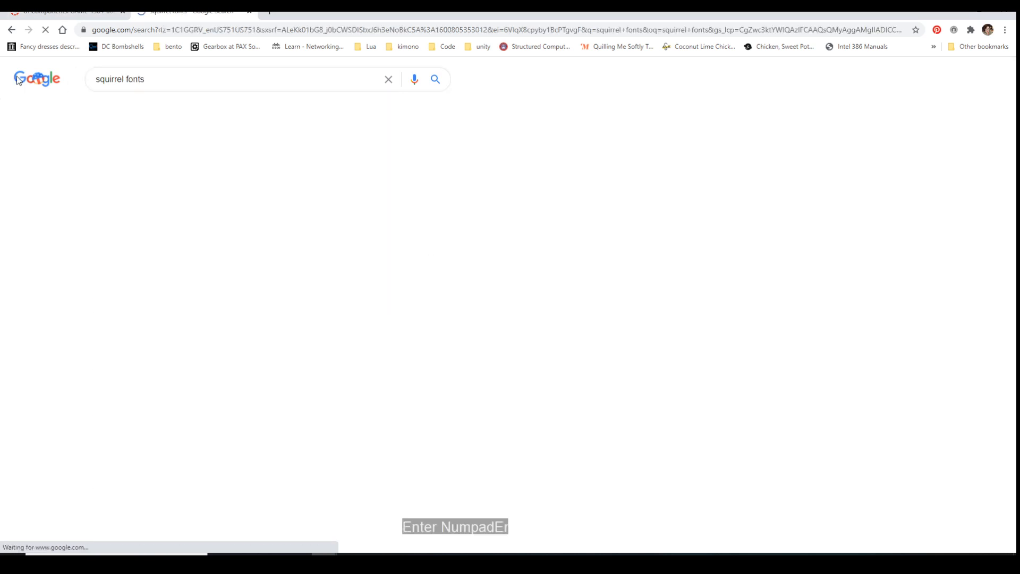
left_click(213, 167)
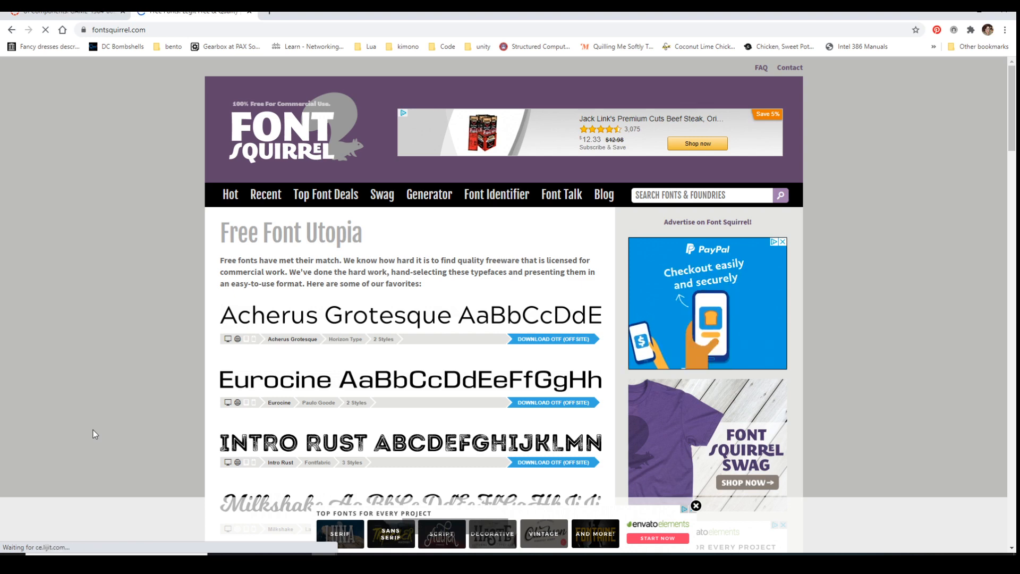
Search the web for "dafonts", open dafont.com and browse its recently added fonts
left_click(211, 30)
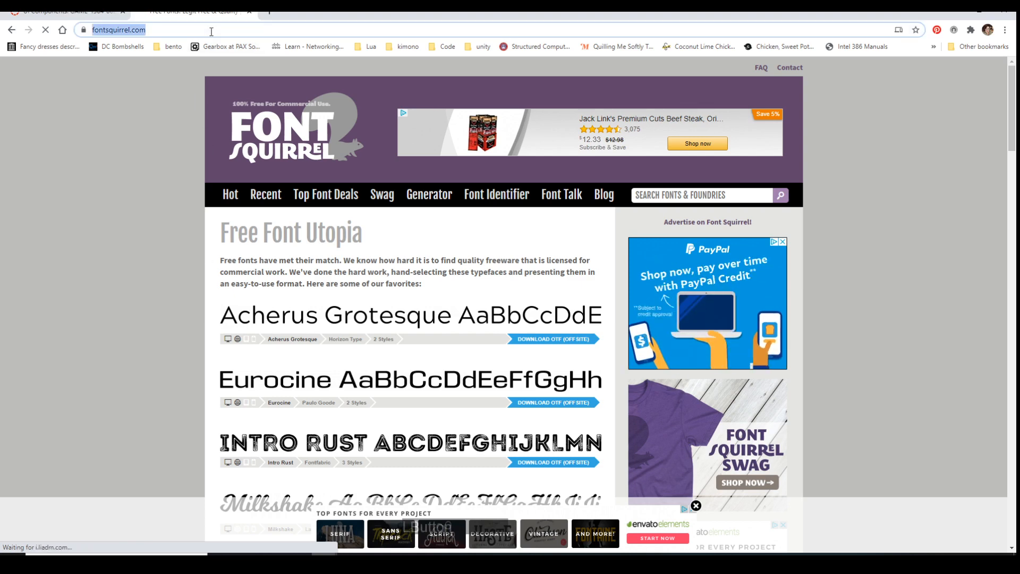
type("dafonts")
key("Return")
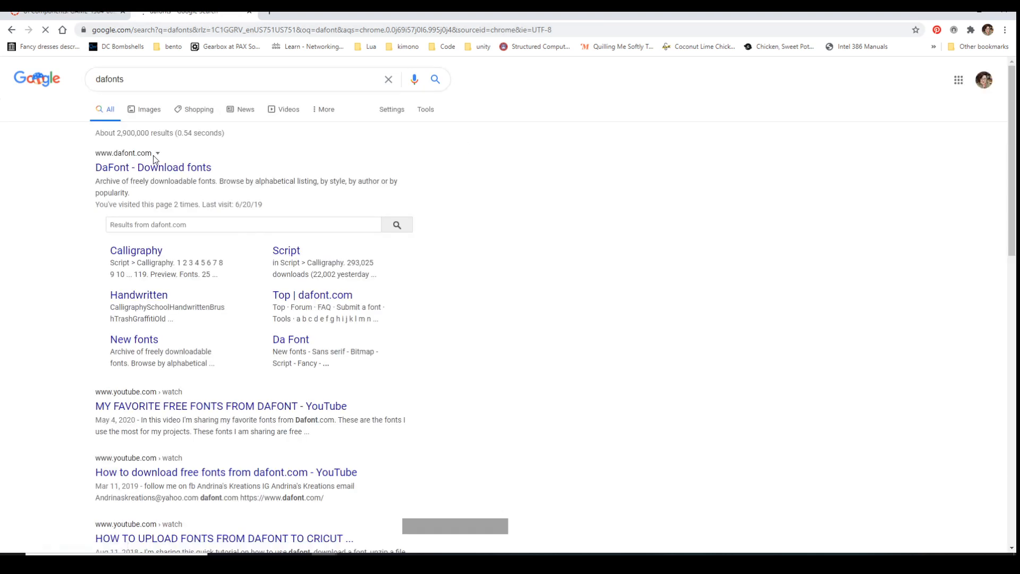
left_click(157, 169)
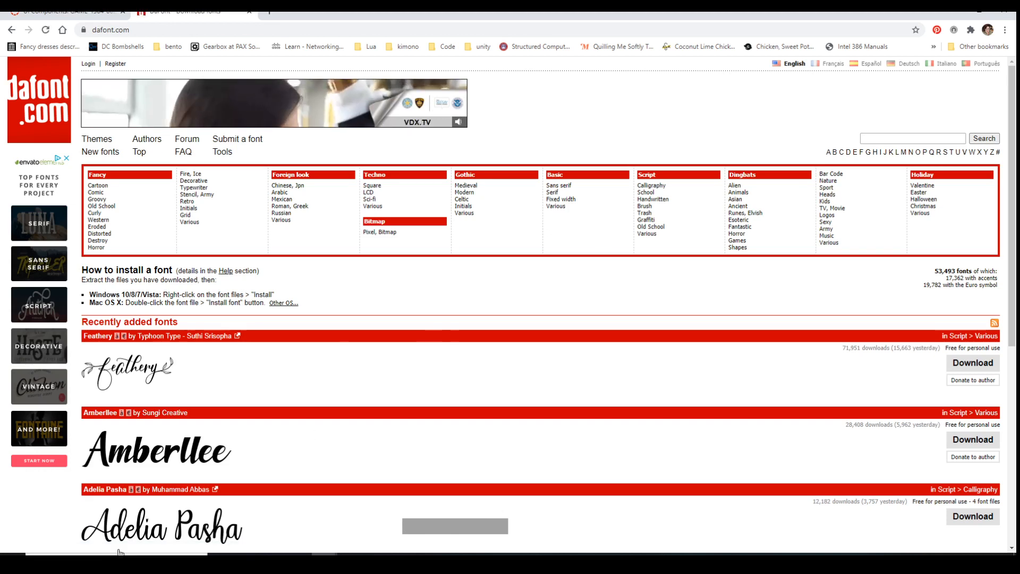
scroll(532, 359, "down", 5)
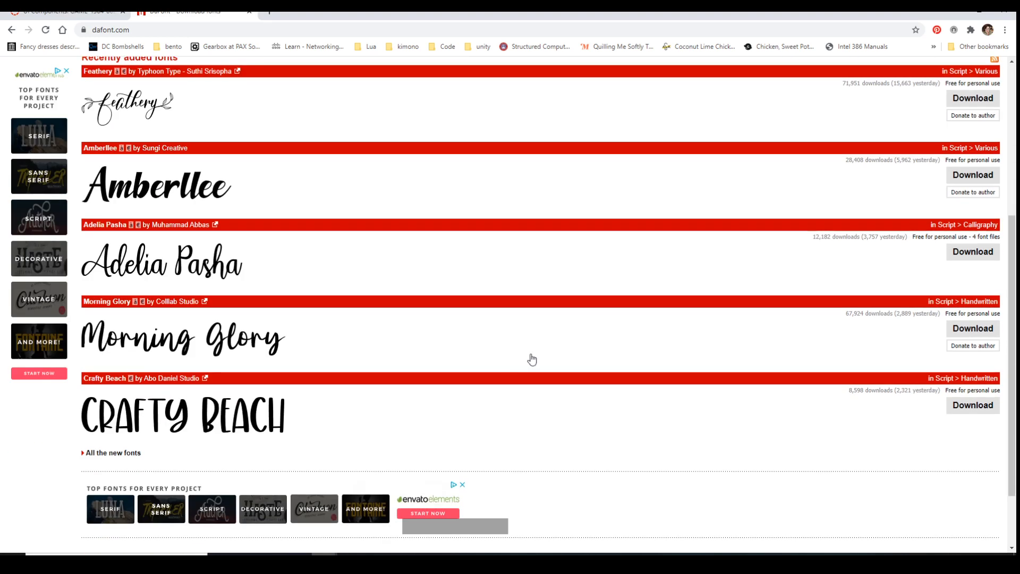
Search Windows for "font", look through the matching folders for the system Fonts folder, and dismiss the search
left_click(116, 554)
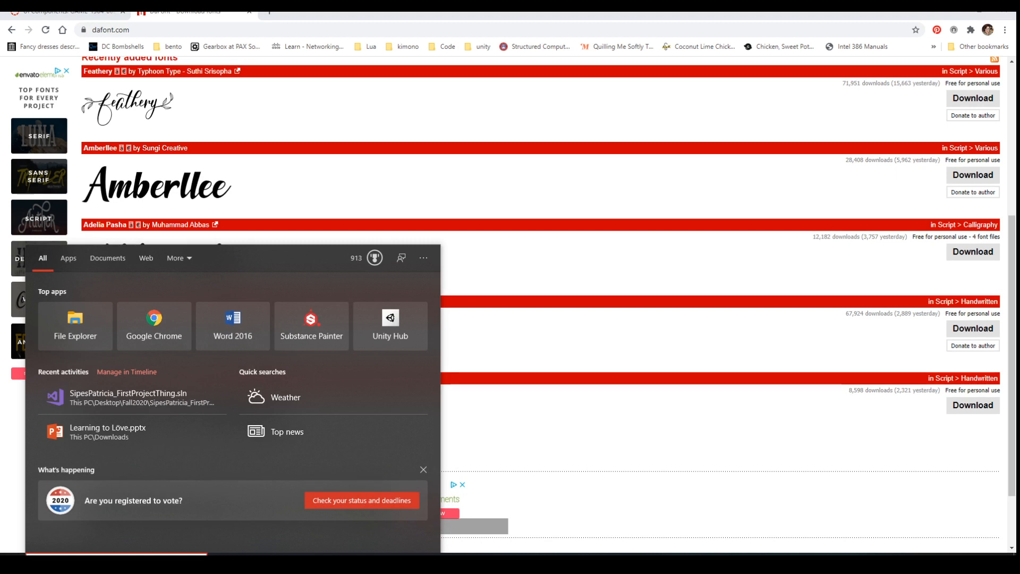
type("f")
key("BackSpace")
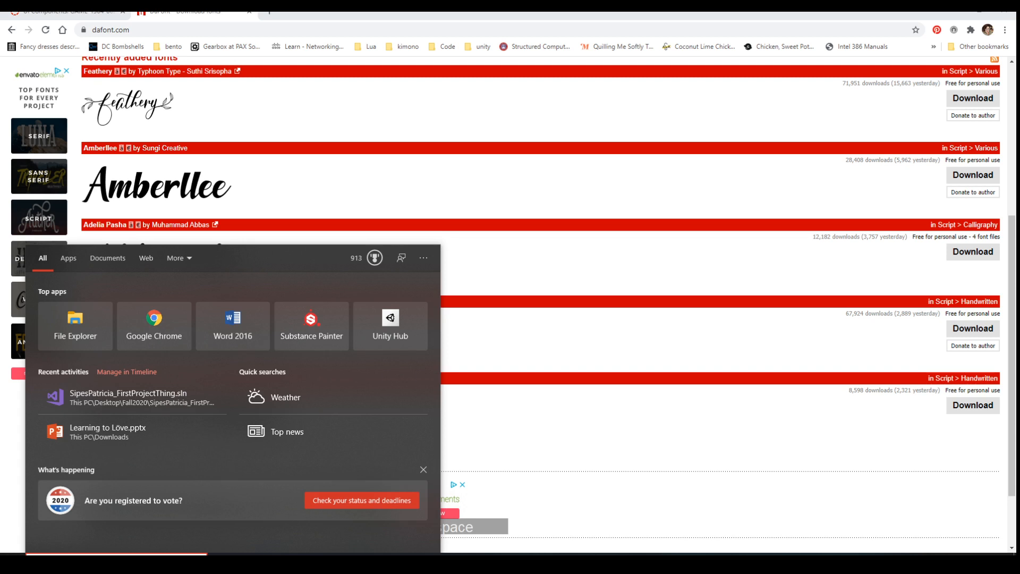
type("font")
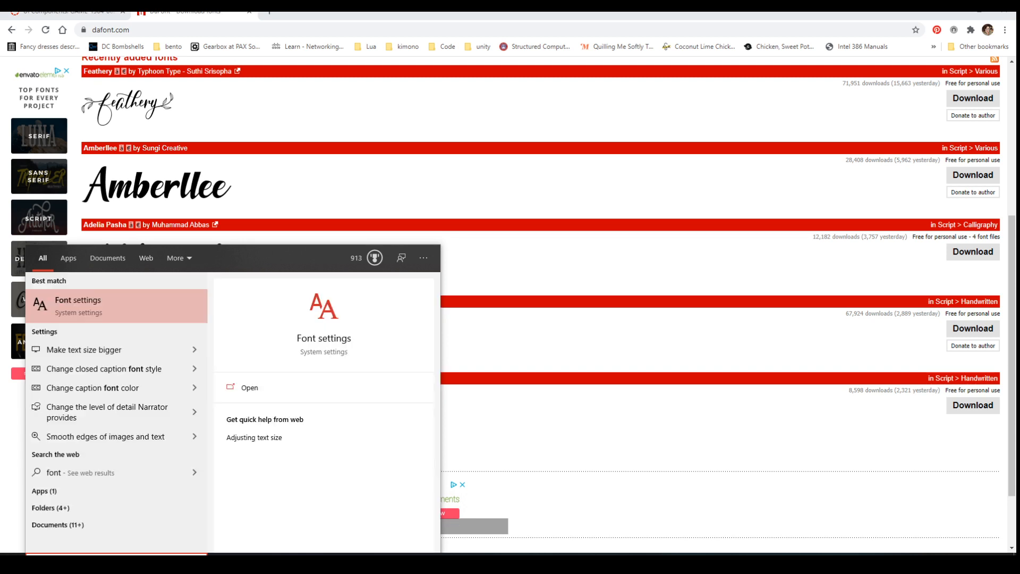
left_click(62, 506)
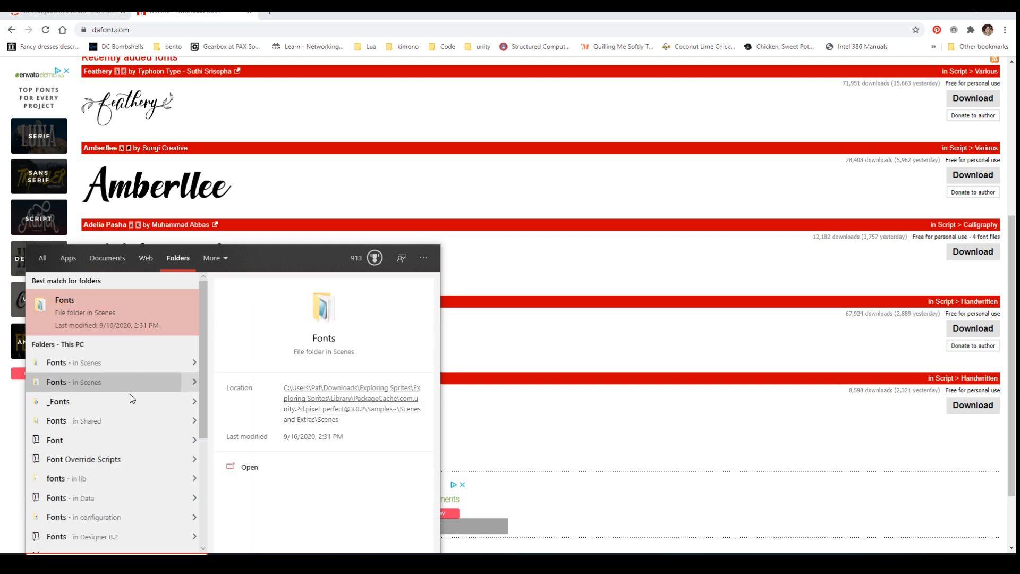
scroll(129, 441, "down", 2)
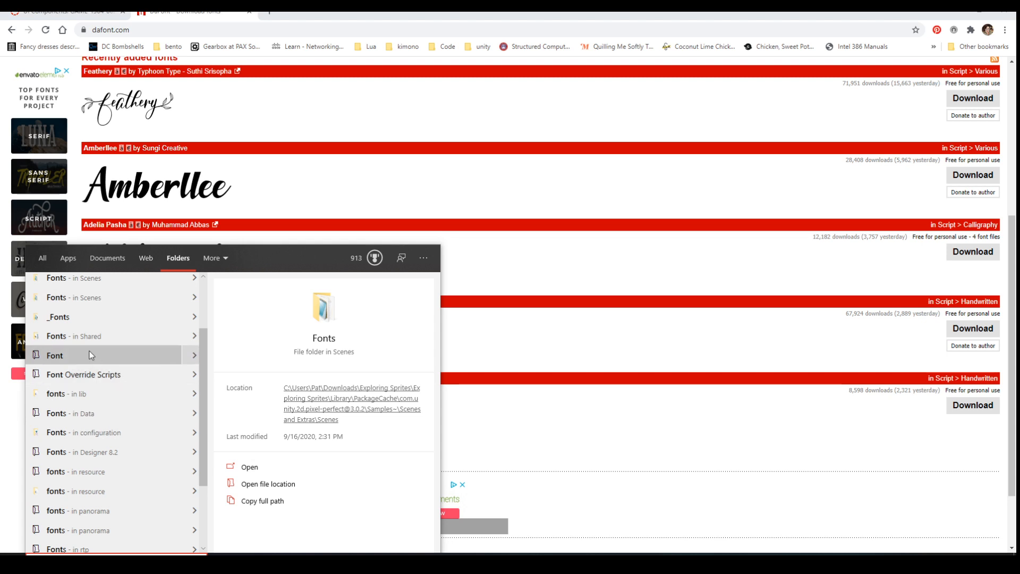
scroll(155, 486, "down", 2)
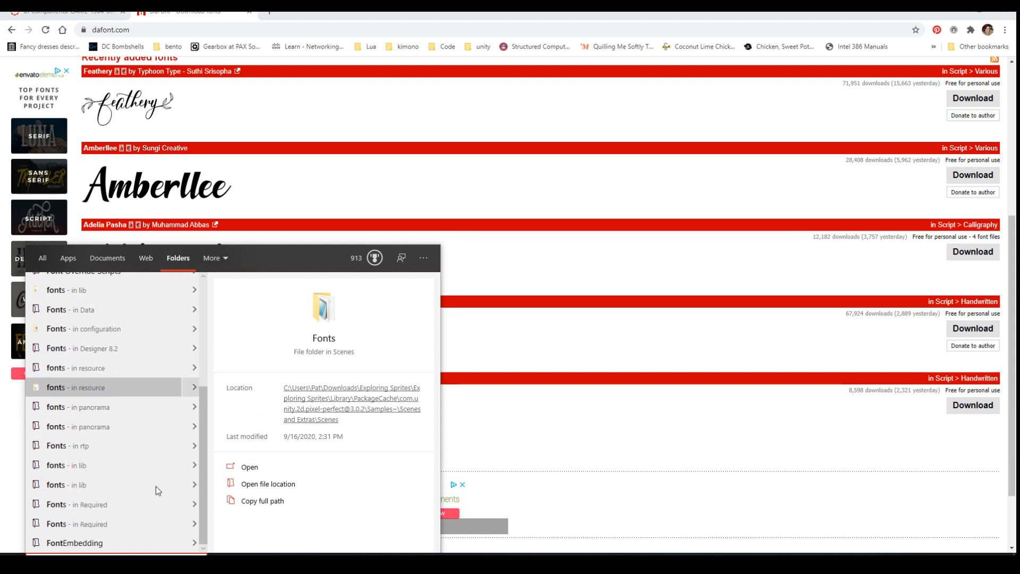
scroll(155, 486, "up", 3)
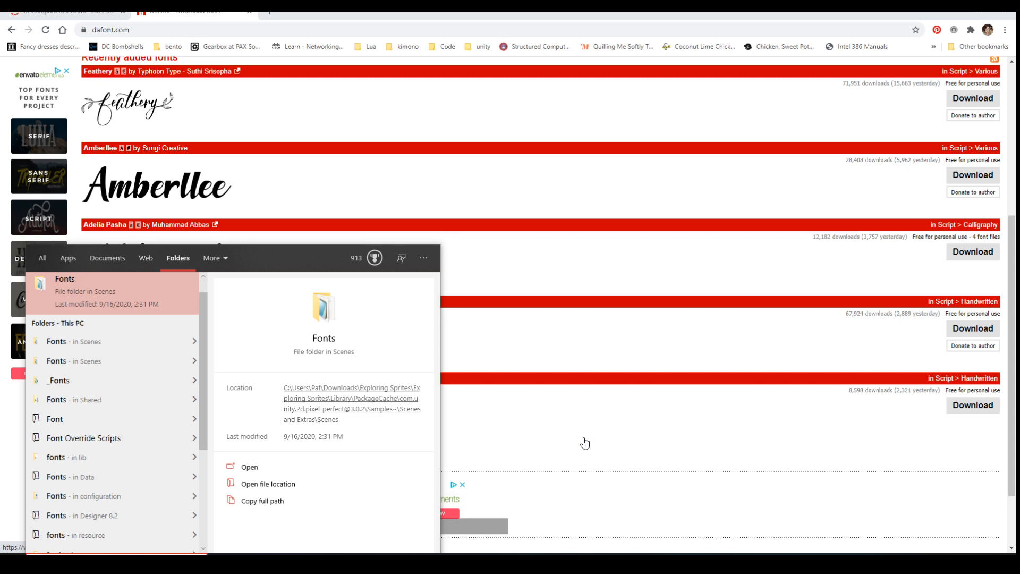
scroll(154, 481, "down", 3)
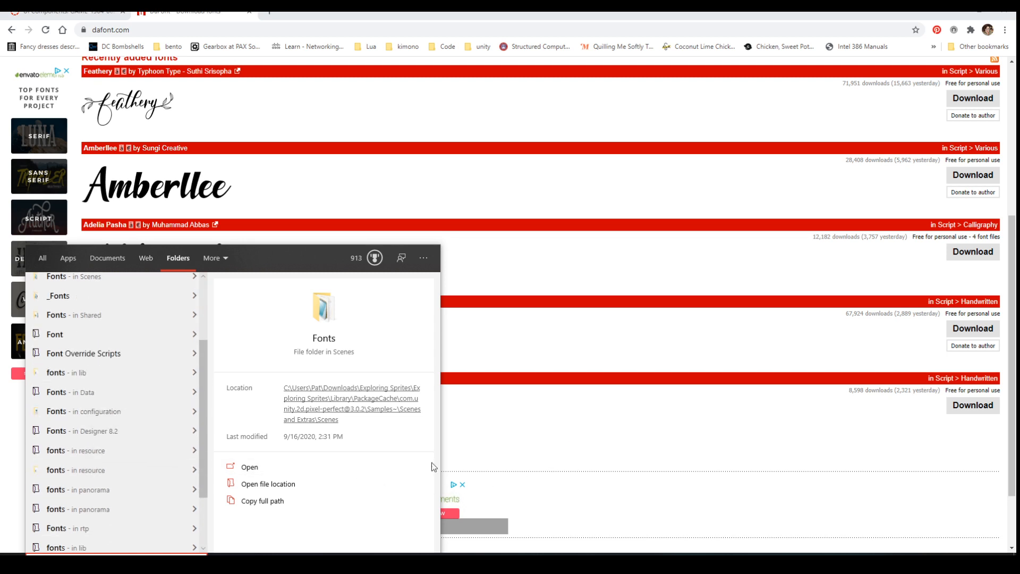
scroll(97, 510, "down", 5)
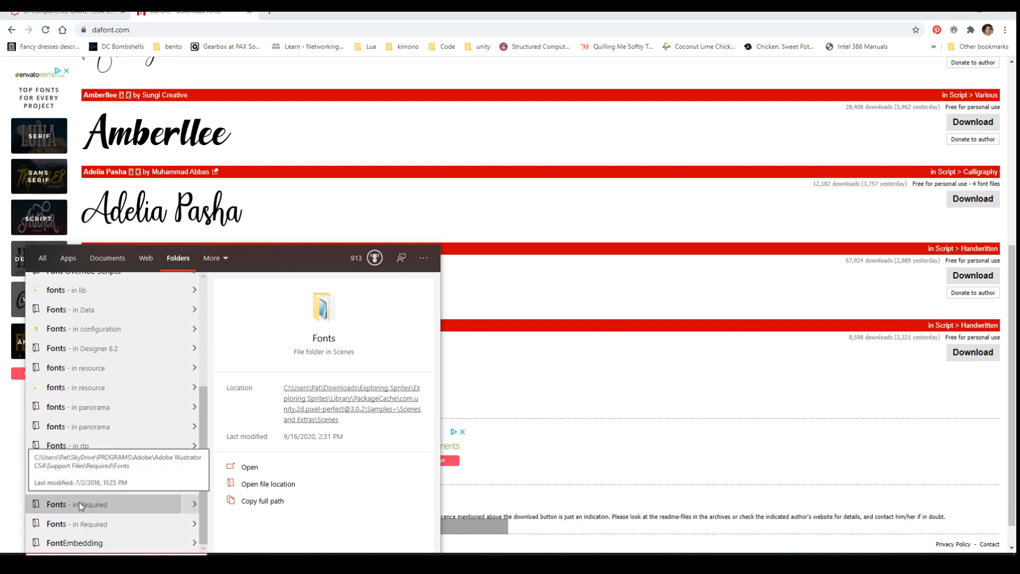
left_click(644, 431)
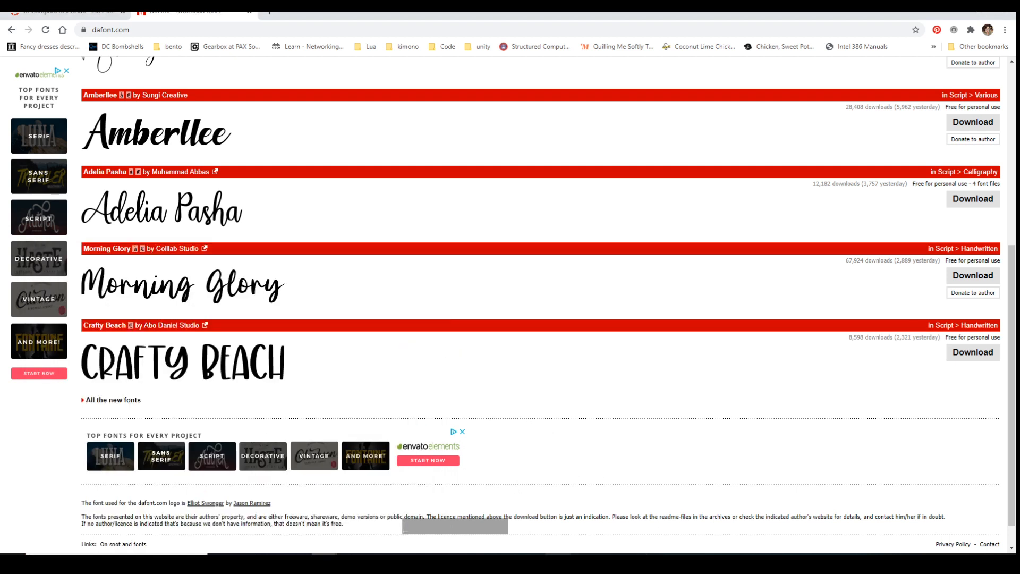
Bring up the File Explorer window with the project's Sounds folder, move it off this screen, and minimize the browser
left_click(299, 558)
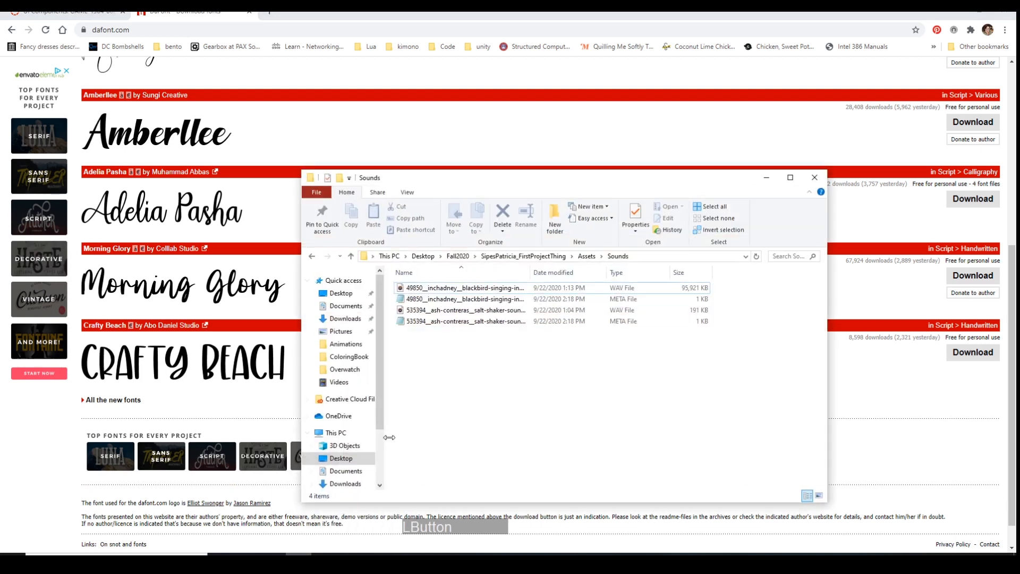
left_click_drag(566, 187, 0, 229)
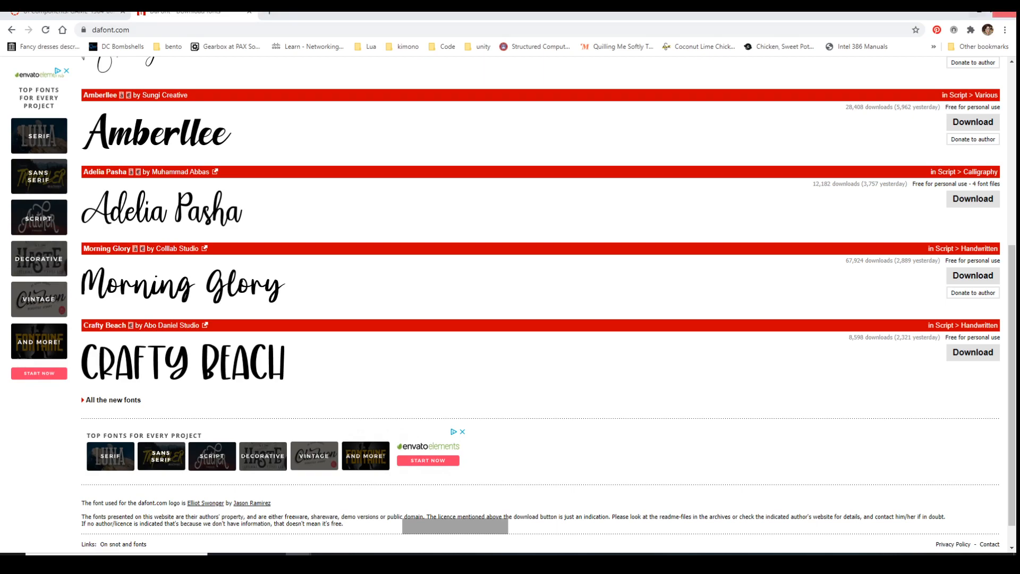
left_click(1004, 14)
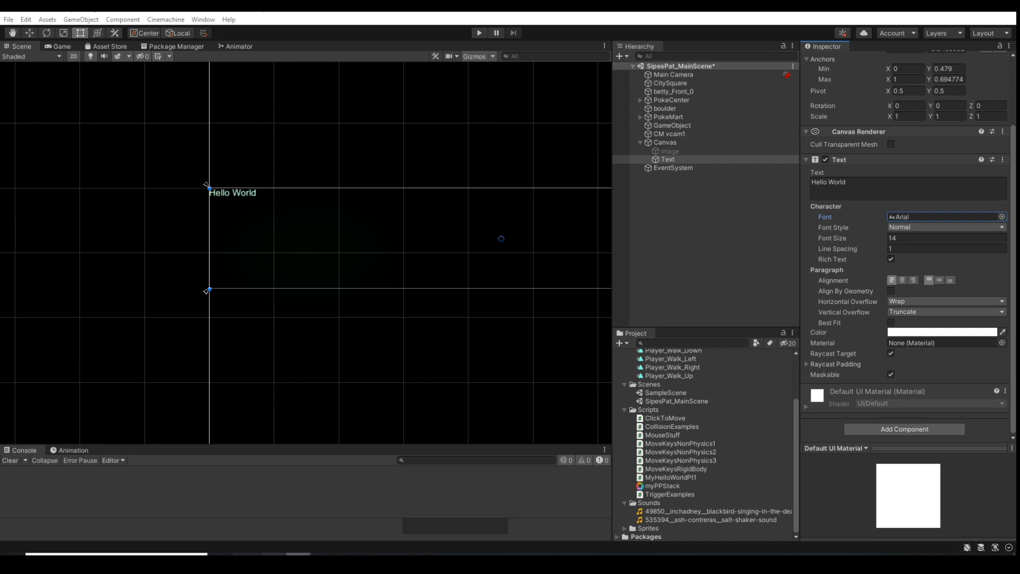
Switch back to the Chrome browser, search the web for "google fonts" and open the Google Fonts website
left_click(324, 553)
left_click(369, 538)
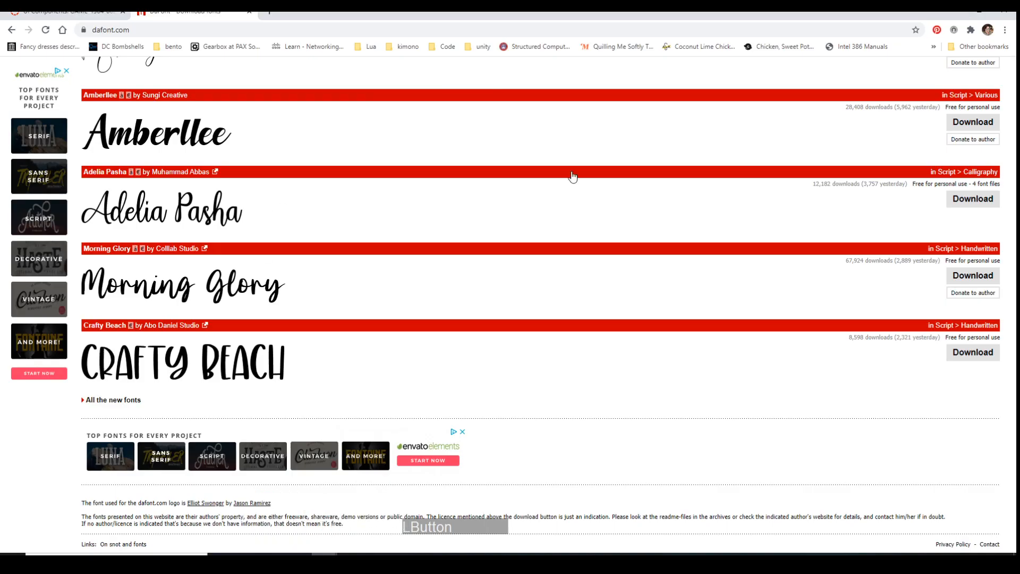
left_click(292, 30)
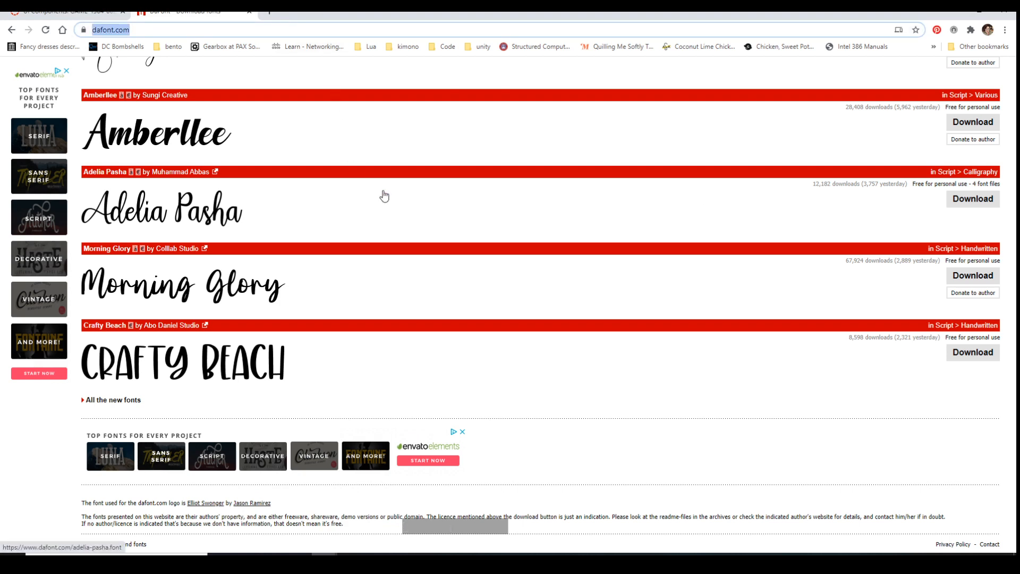
type("g")
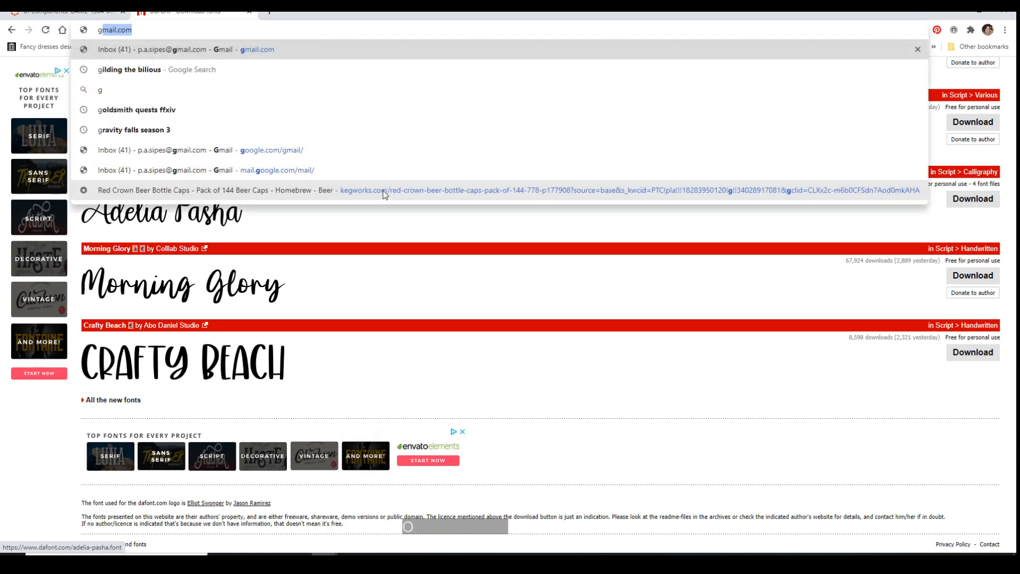
type("oogle fonts")
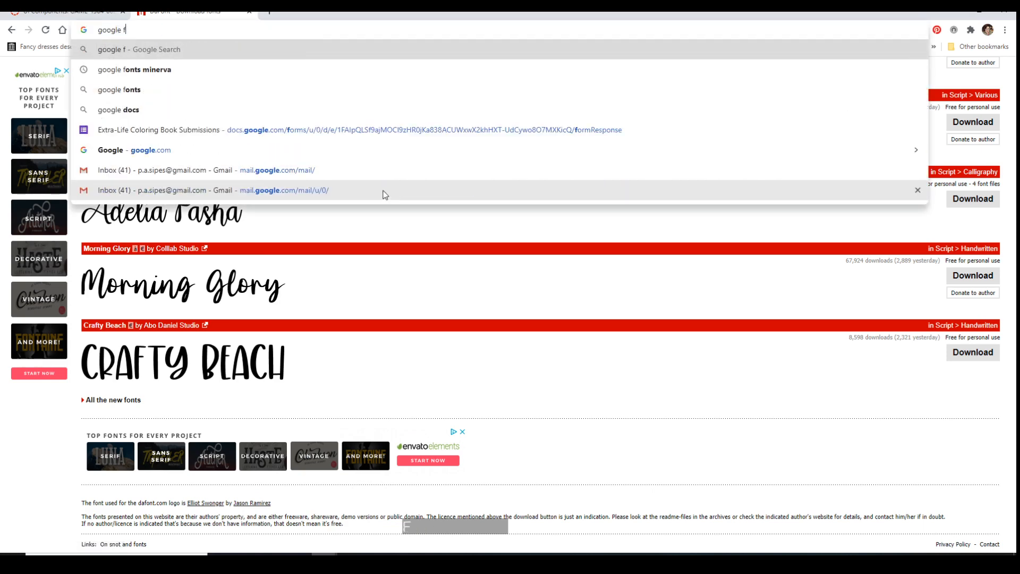
key("Return")
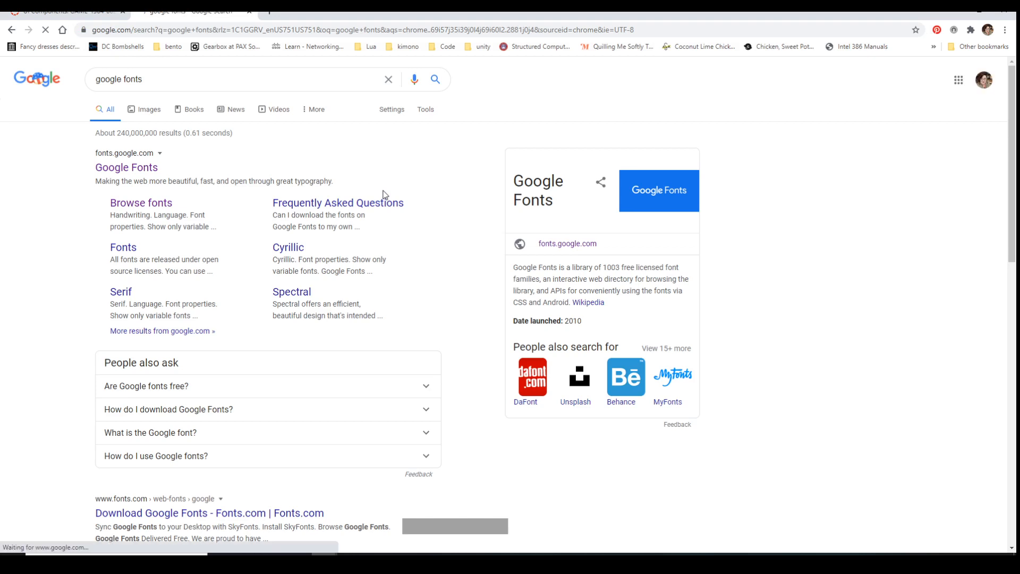
left_click(120, 171)
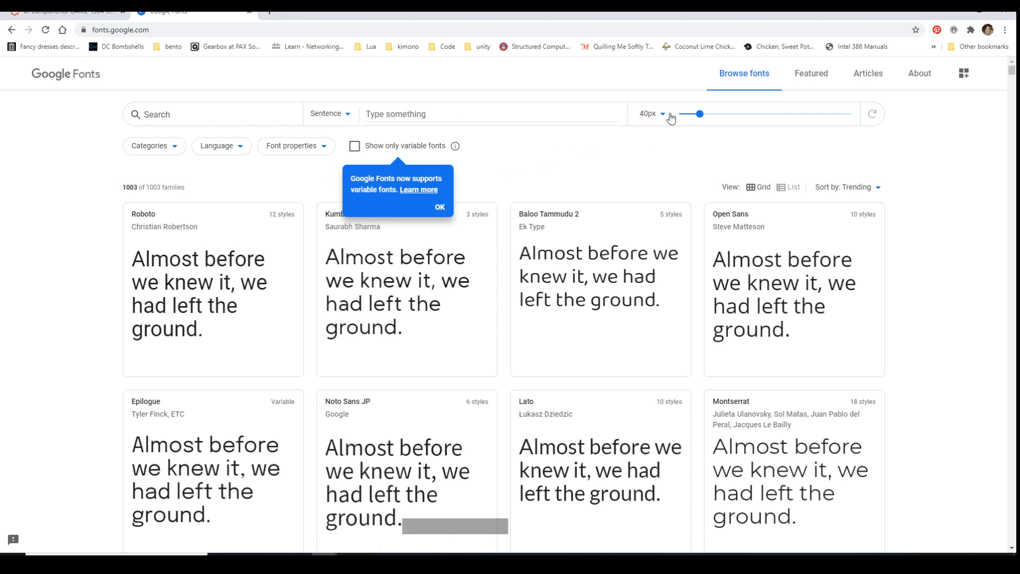
Open the Google Fonts About page and highlight the sentences on open-source licensing under Collaborate with Open Source
left_click(924, 79)
scroll(876, 351, "down", 5)
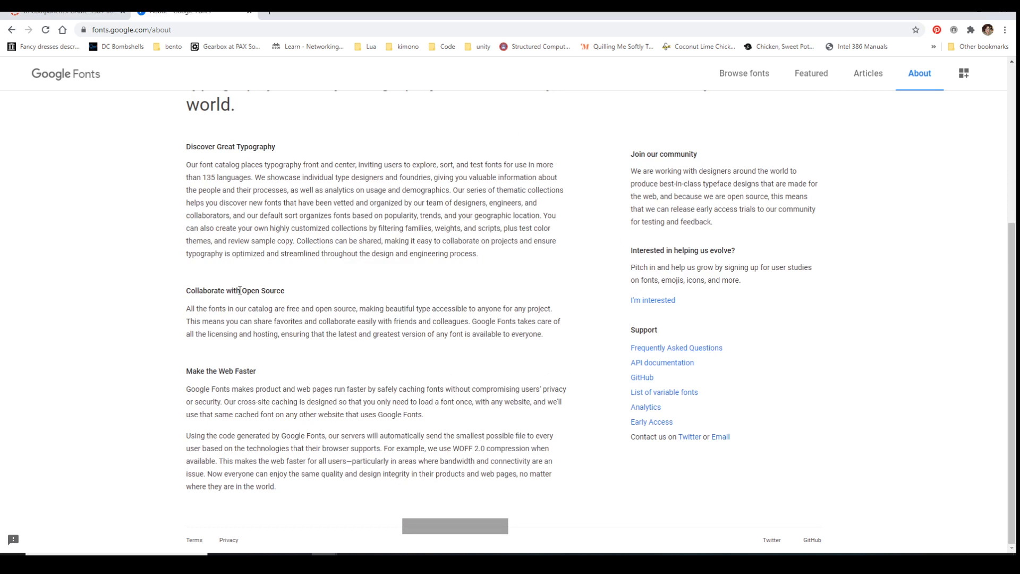
left_click_drag(192, 308, 482, 326)
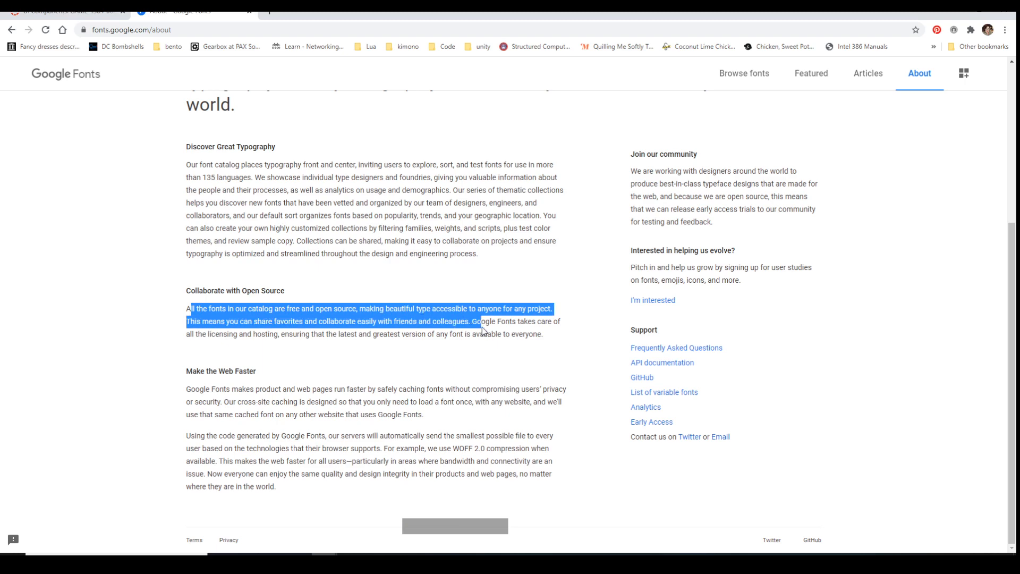
scroll(482, 327, "up", 5)
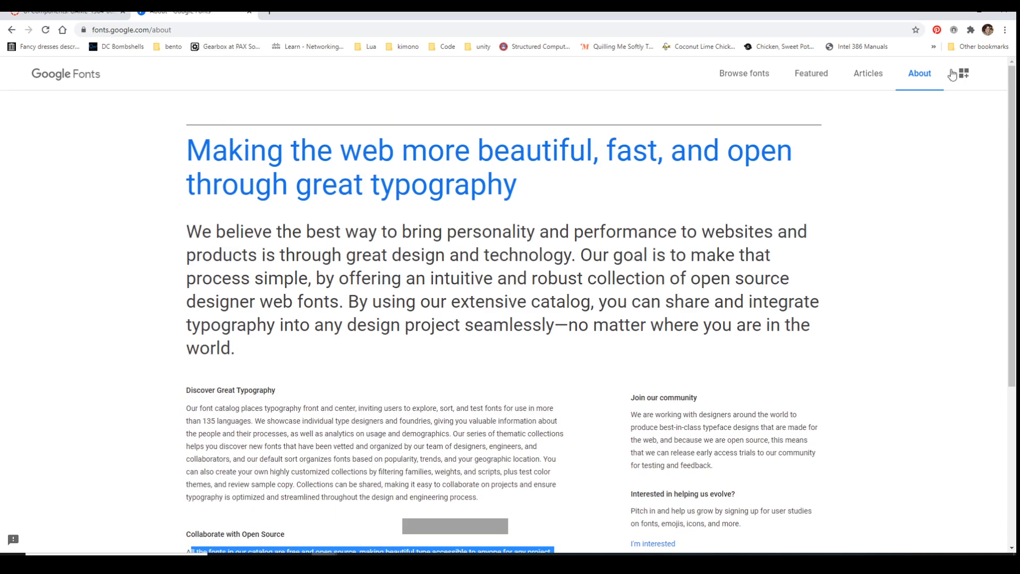
Browse the Google Fonts catalogue, open the Poppins family, and review its license, styles and glyphs
left_click(737, 78)
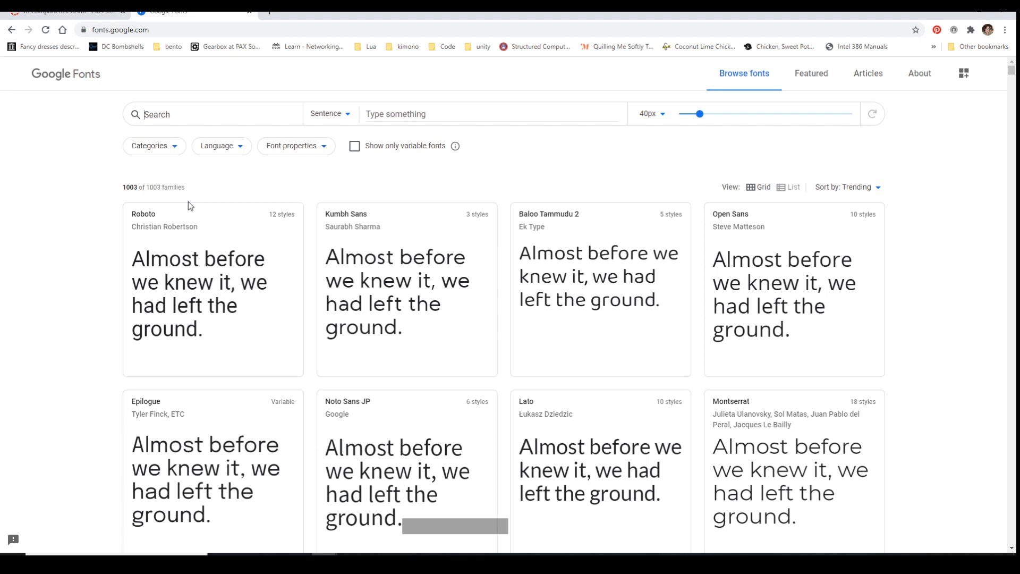
scroll(249, 237, "down", 9)
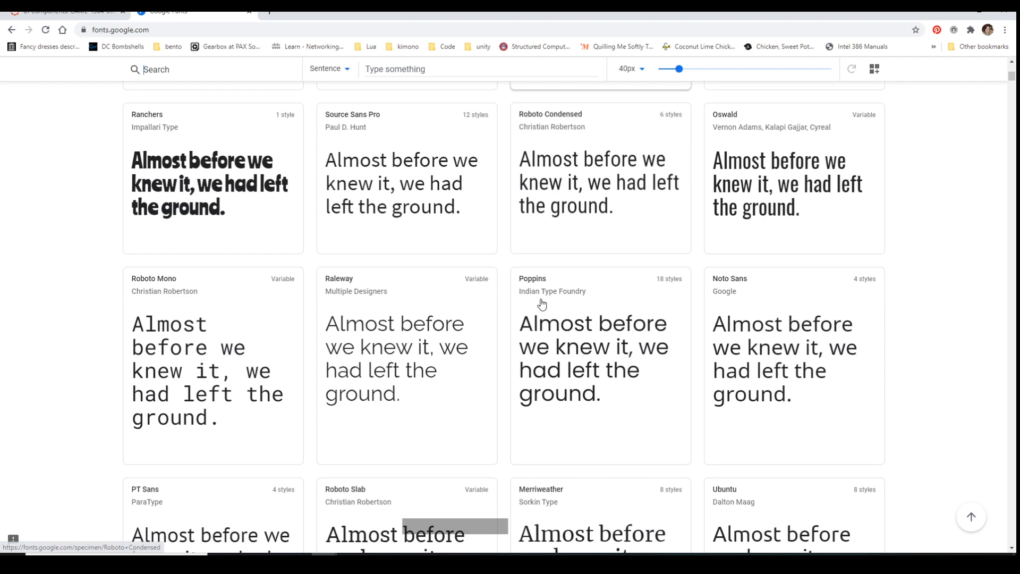
left_click(628, 460)
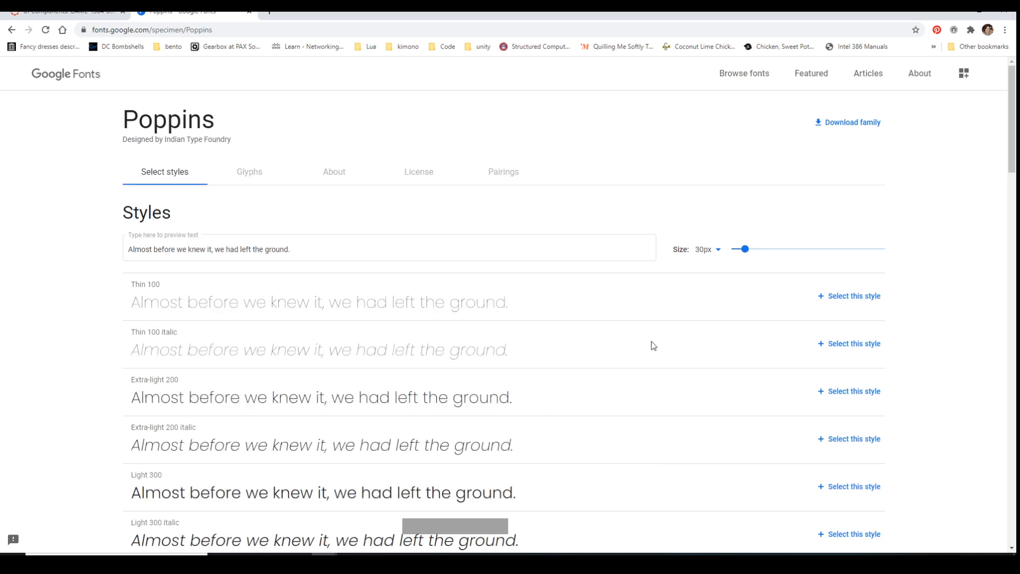
left_click(426, 181)
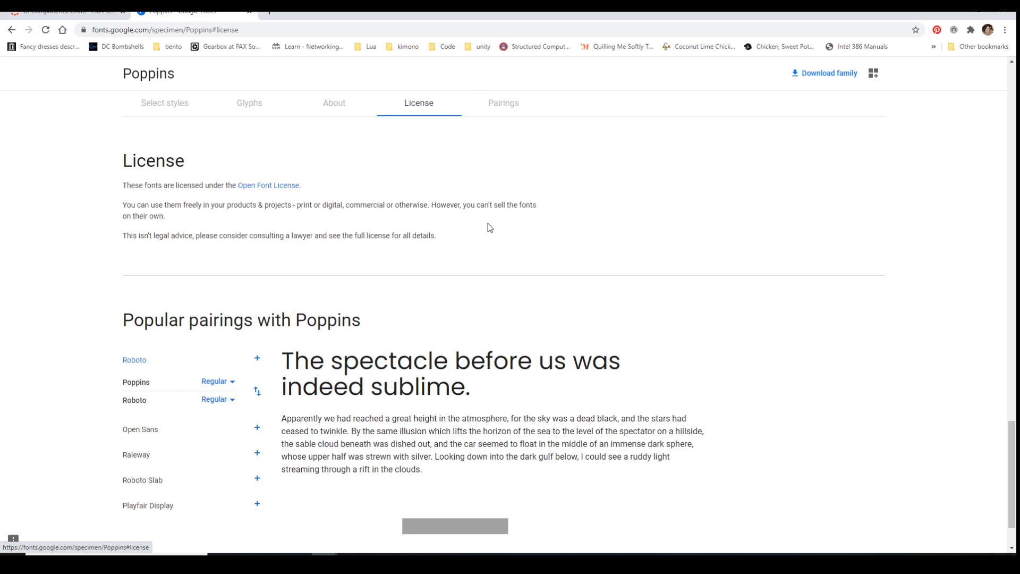
scroll(488, 228, "up", 15)
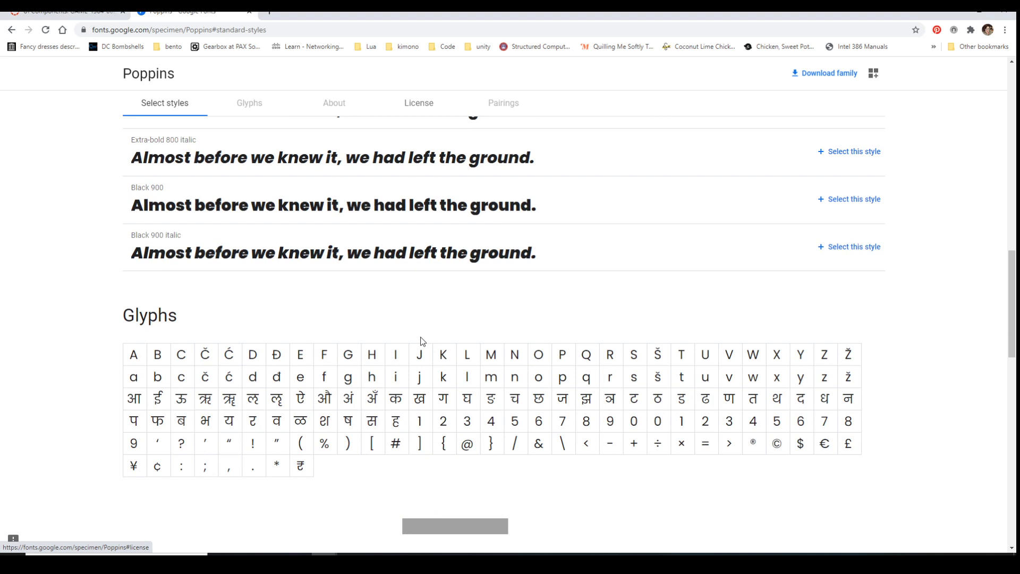
scroll(422, 341, "down", 3)
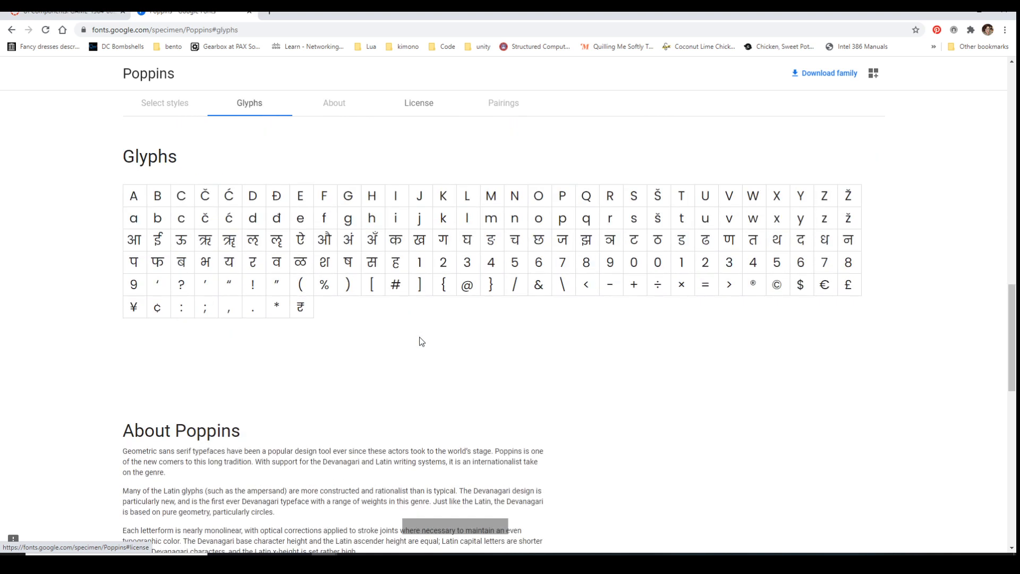
scroll(422, 341, "up", 8)
scroll(419, 340, "up", 10)
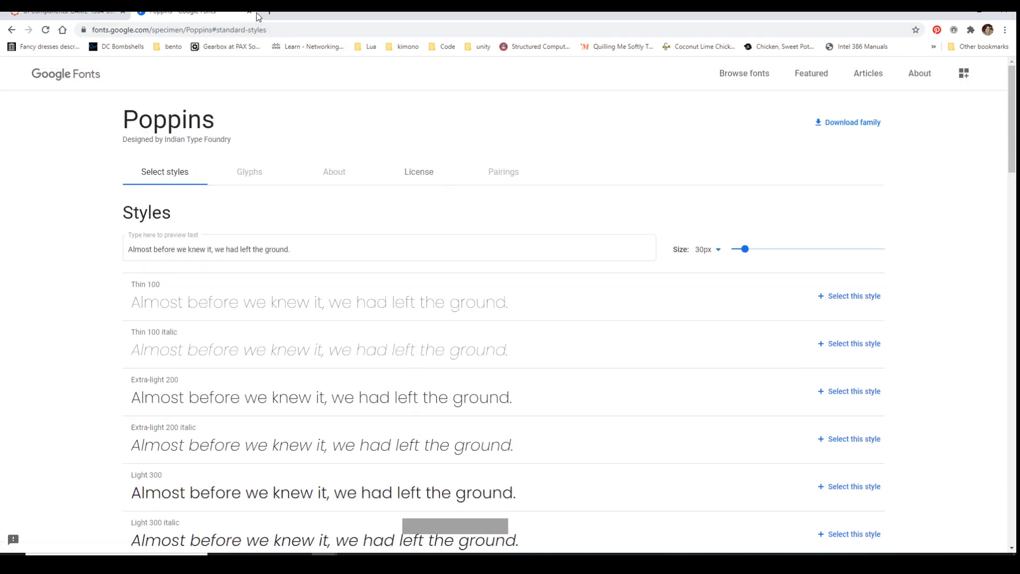
Return to Unity and set the Hello World text's font size to 138
left_click(954, 11)
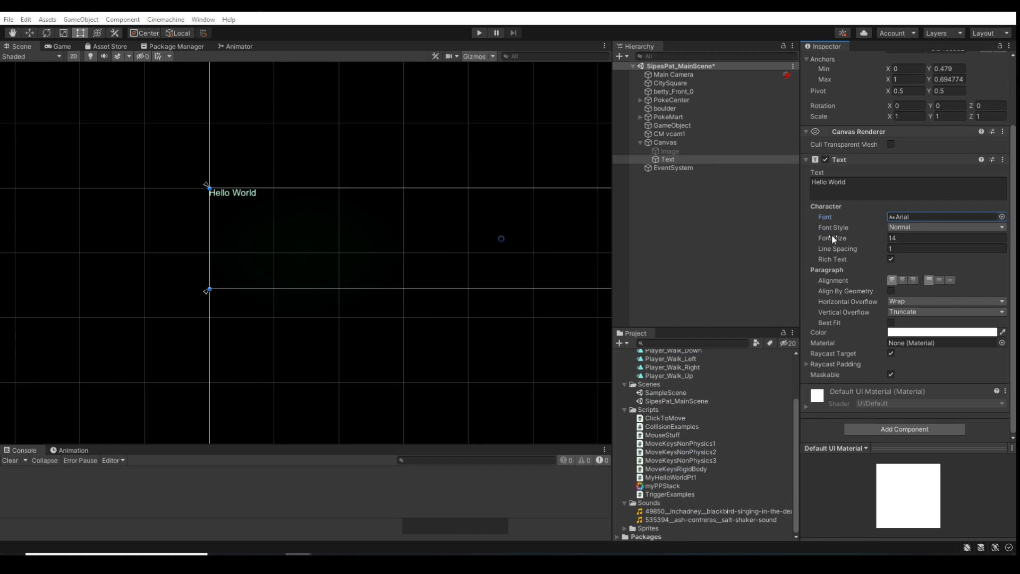
left_click_drag(831, 234, 902, 238)
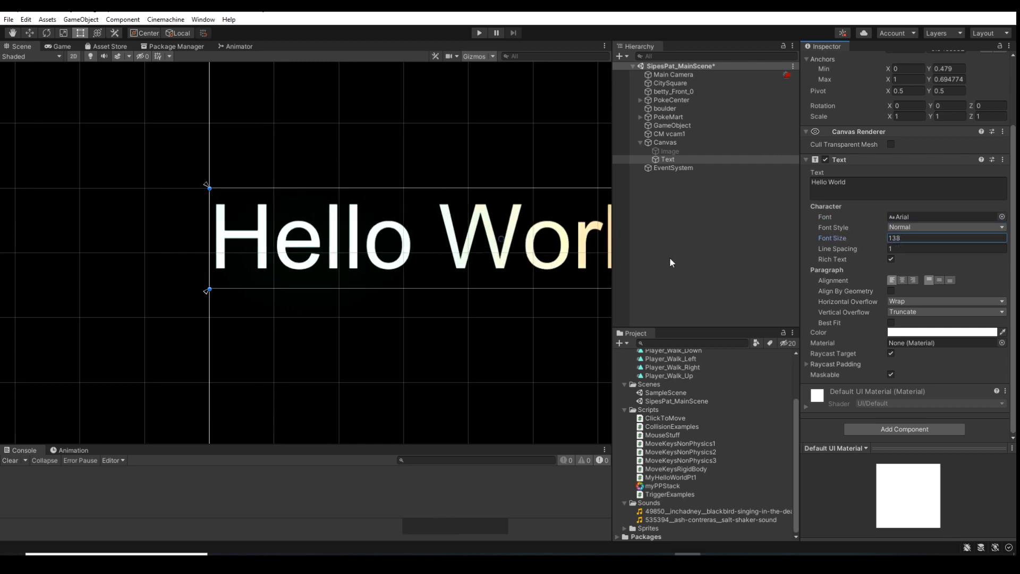
scroll(433, 292, "down", 2)
scroll(433, 291, "down", 3)
middle_click_drag(436, 335, 331, 307)
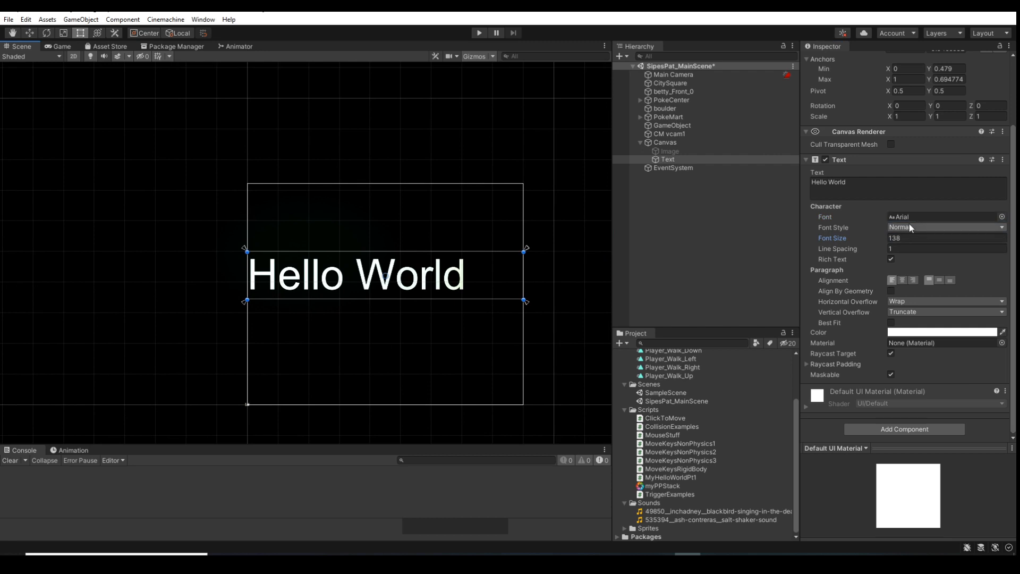
left_click_drag(832, 240, 833, 238)
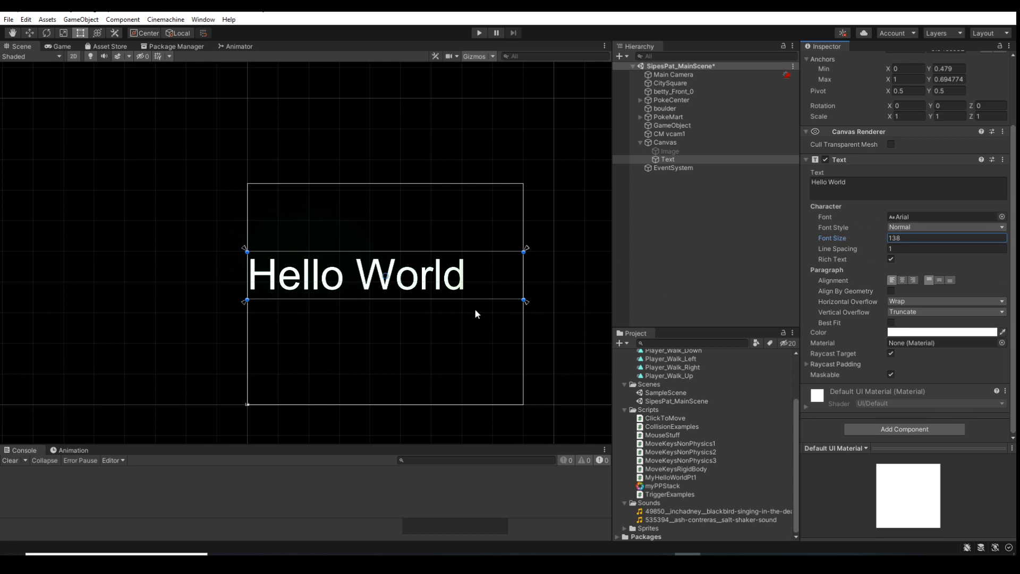
Center the Hello World text horizontally and set its Horizontal Overflow to Overflow
left_click(902, 281)
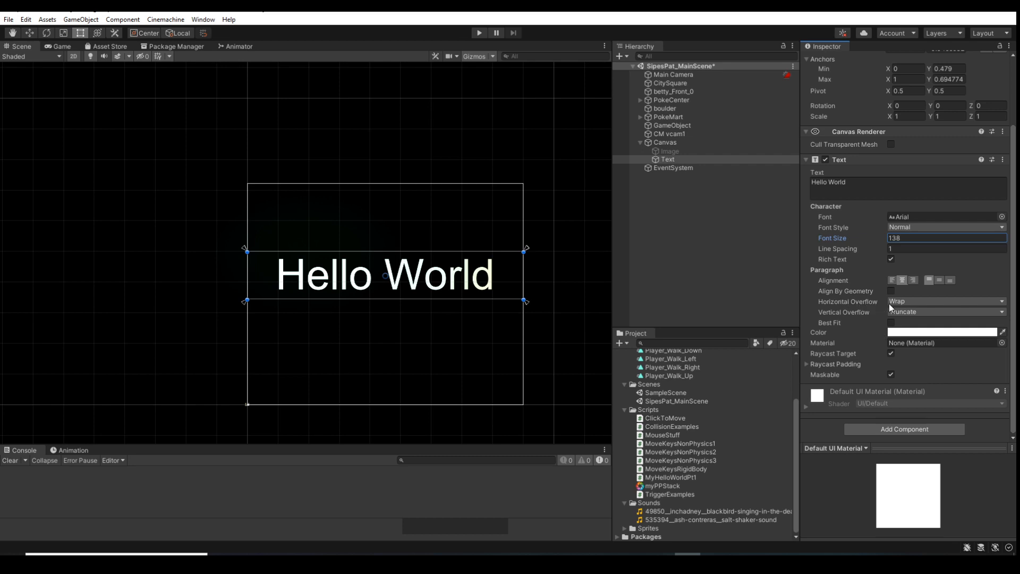
left_click(914, 301)
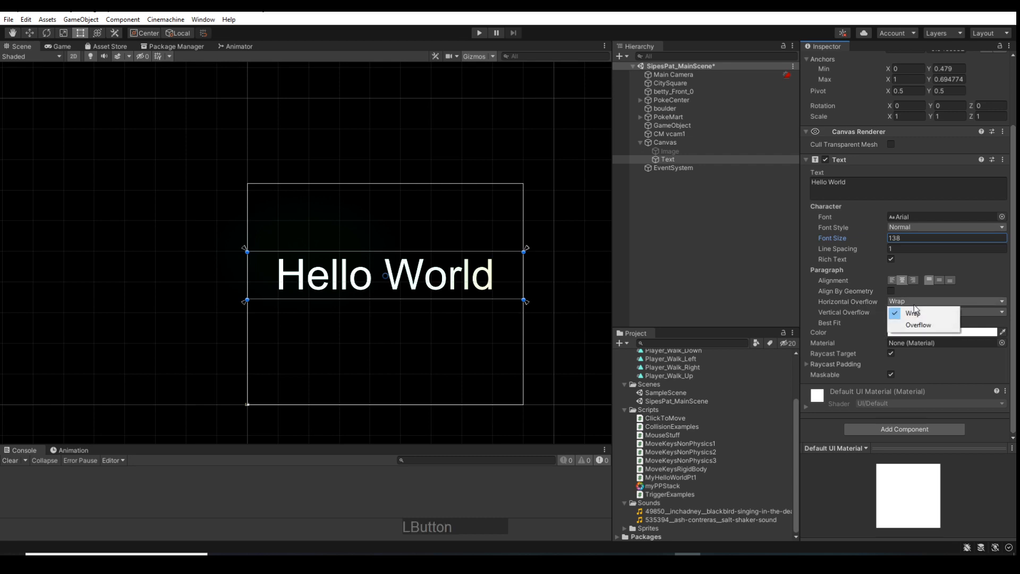
left_click(919, 326)
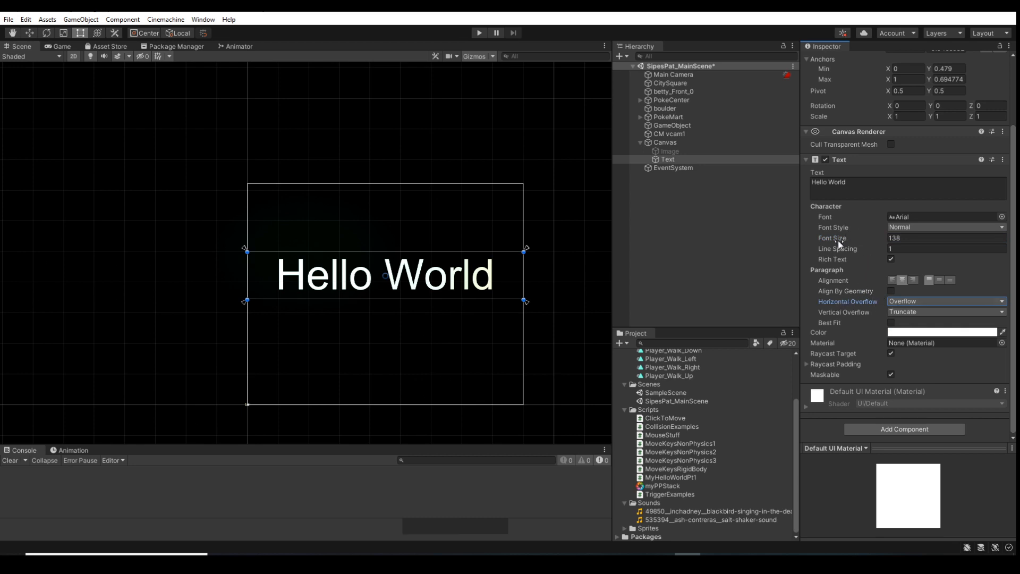
Set the text's Vertical Overflow to Overflow and enlarge its font size to 232
left_click_drag(837, 240, 835, 236)
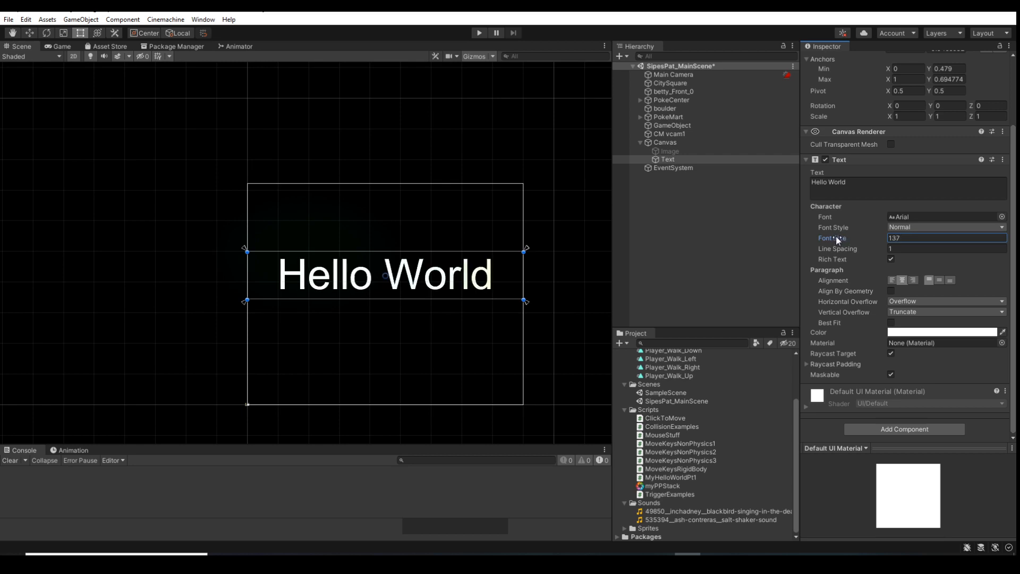
left_click(910, 311)
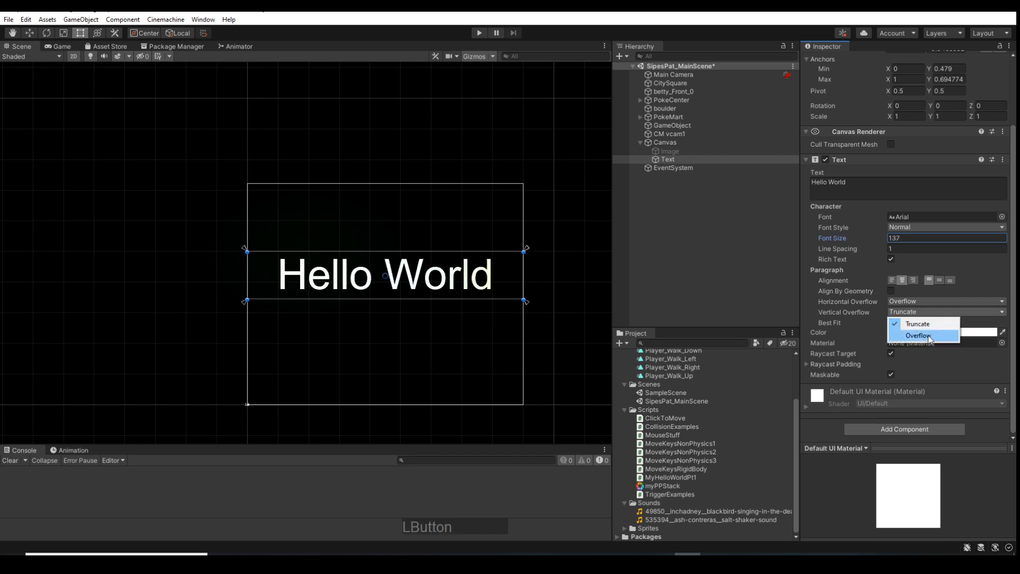
left_click(924, 336)
left_click_drag(846, 238, 894, 241)
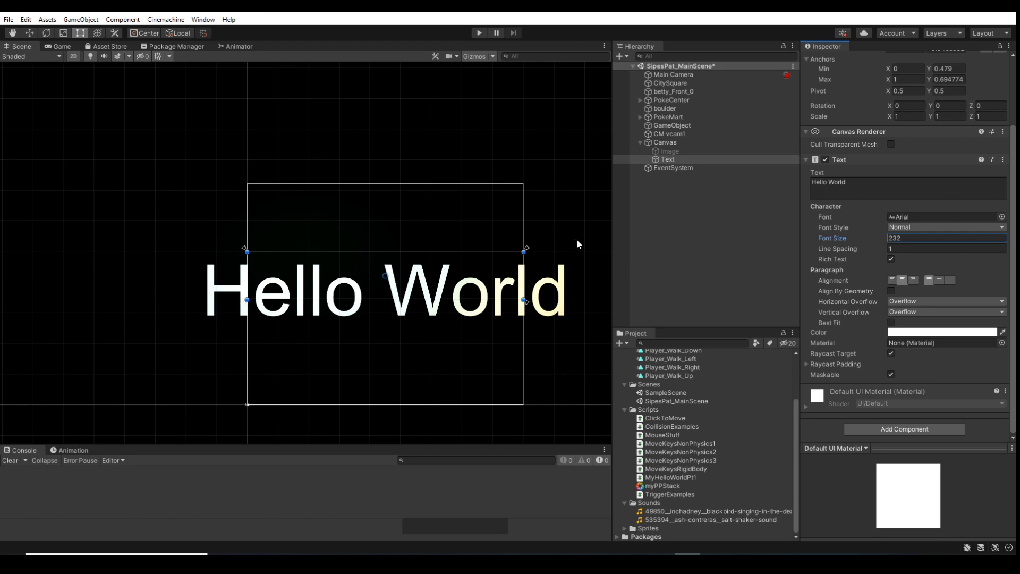
Set the text's Horizontal Overflow to Wrap and Vertical Overflow to Truncate, with a font size of 135
left_click(906, 301)
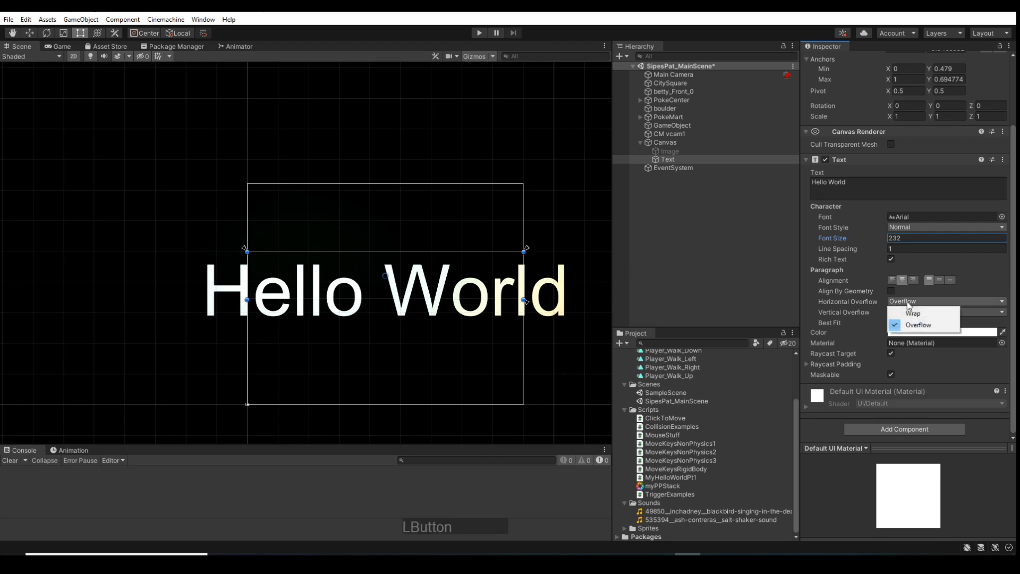
left_click(911, 314)
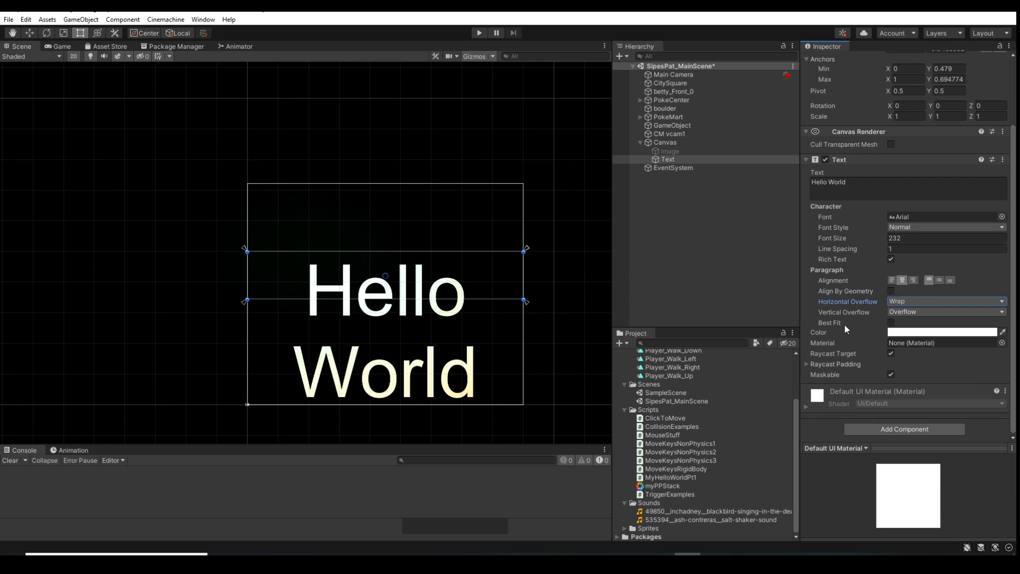
left_click(907, 310)
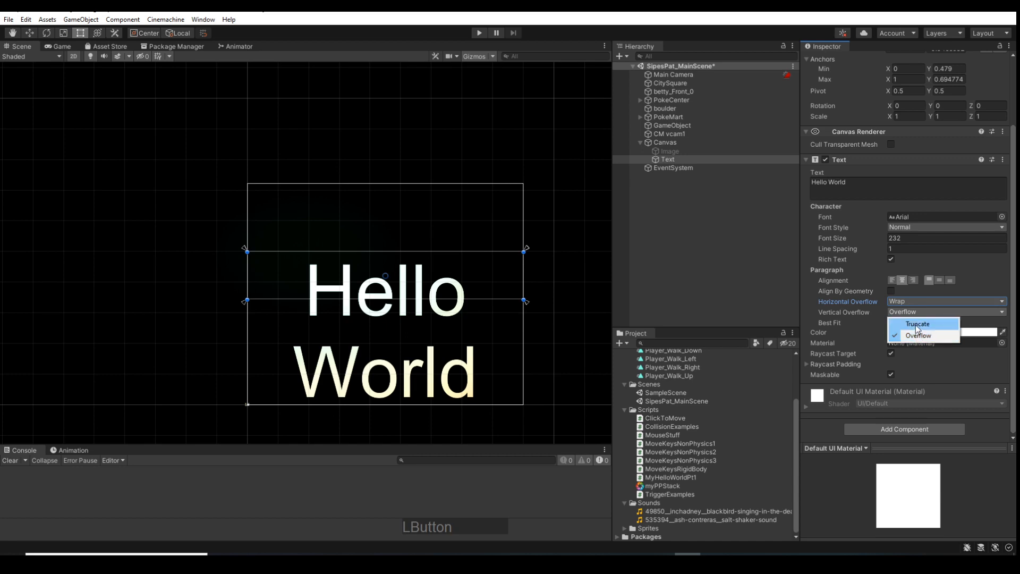
left_click(917, 333)
left_click(890, 301)
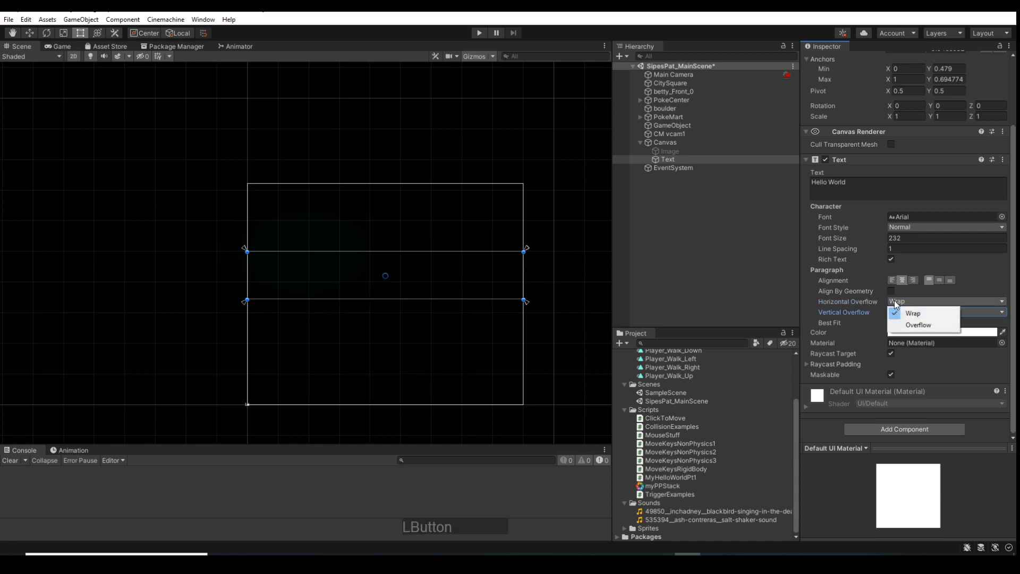
left_click(846, 249)
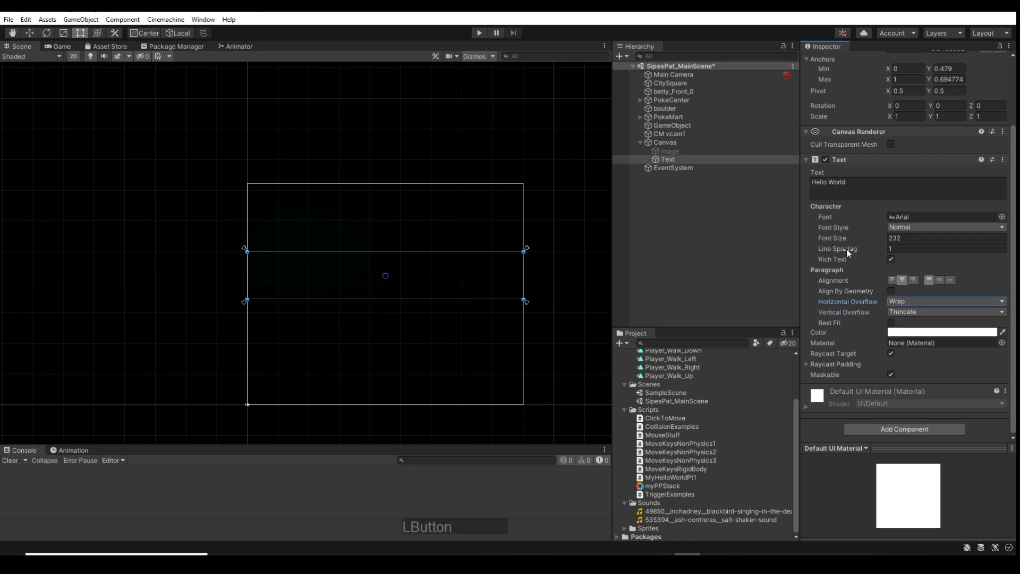
left_click_drag(843, 238, 788, 229)
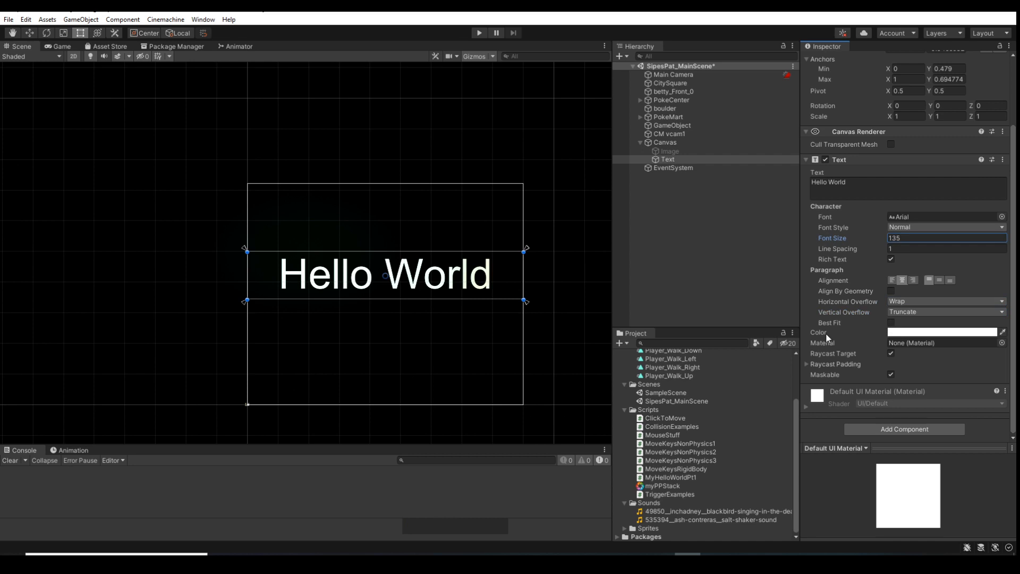
Enable Best Fit on the Hello World text, keeping Wrap and Truncate as its overflow modes
left_click(890, 323)
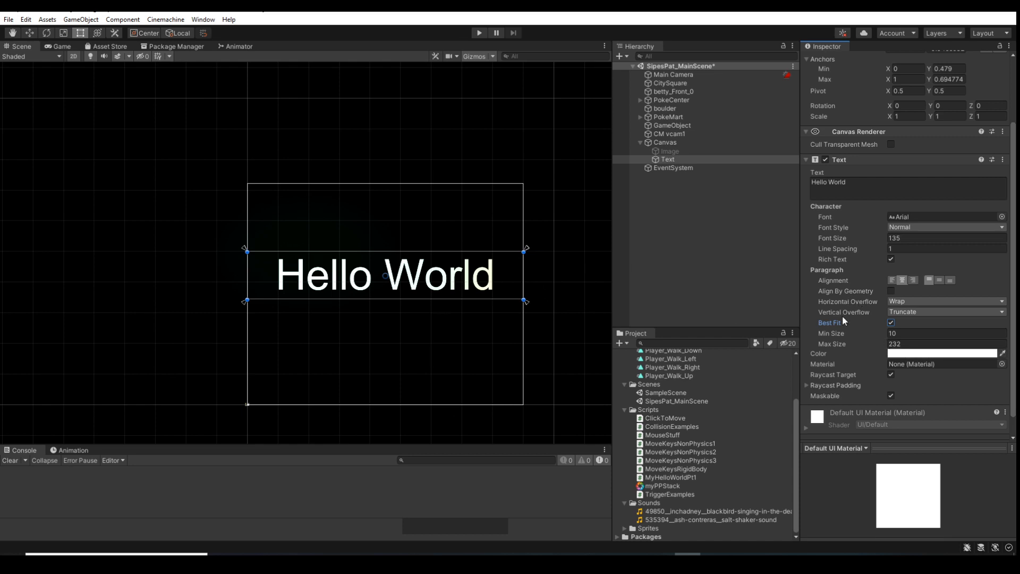
left_click(964, 314)
left_click(950, 303)
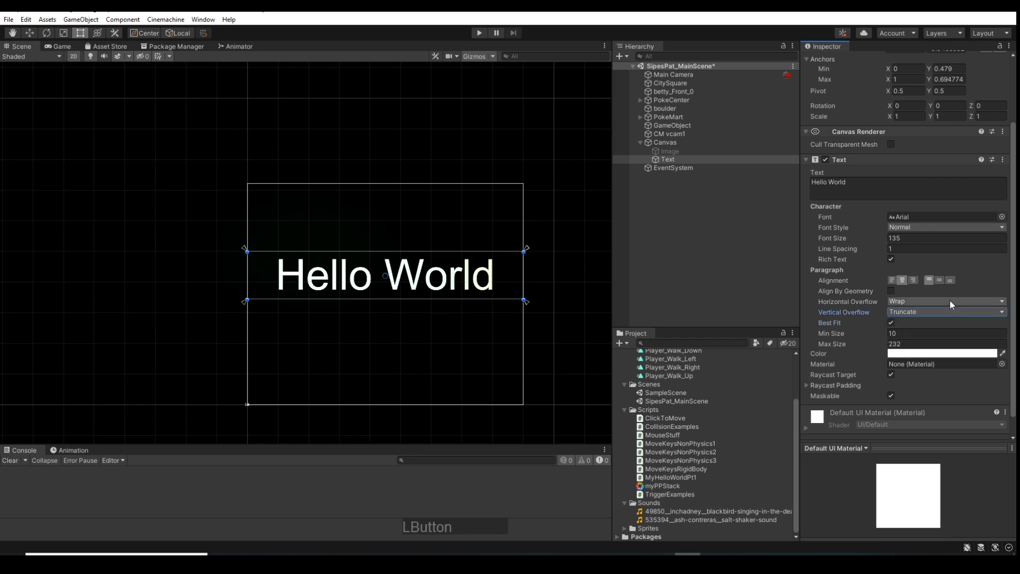
left_click(949, 302)
left_click(911, 343)
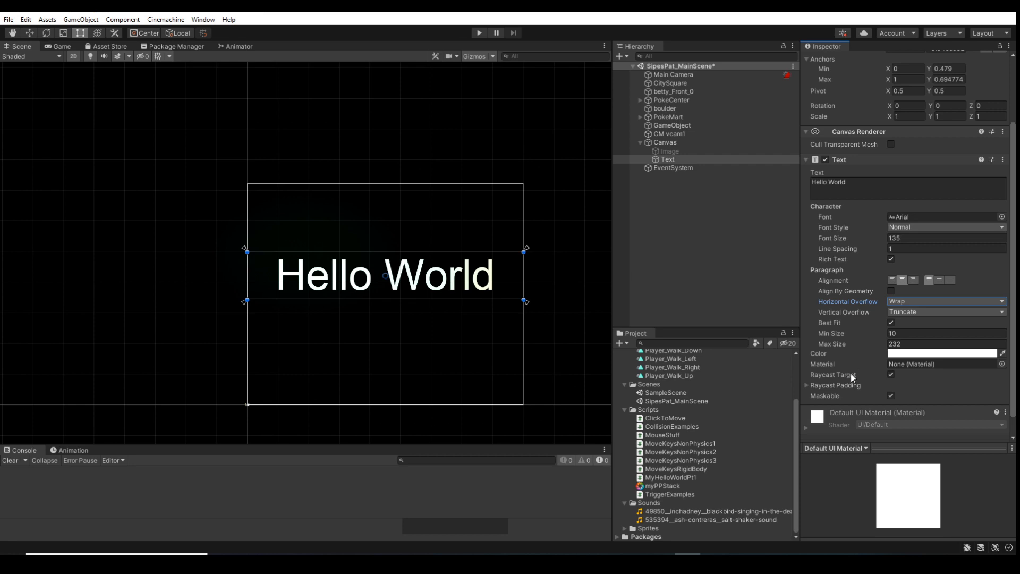
scroll(850, 373, "down", 2)
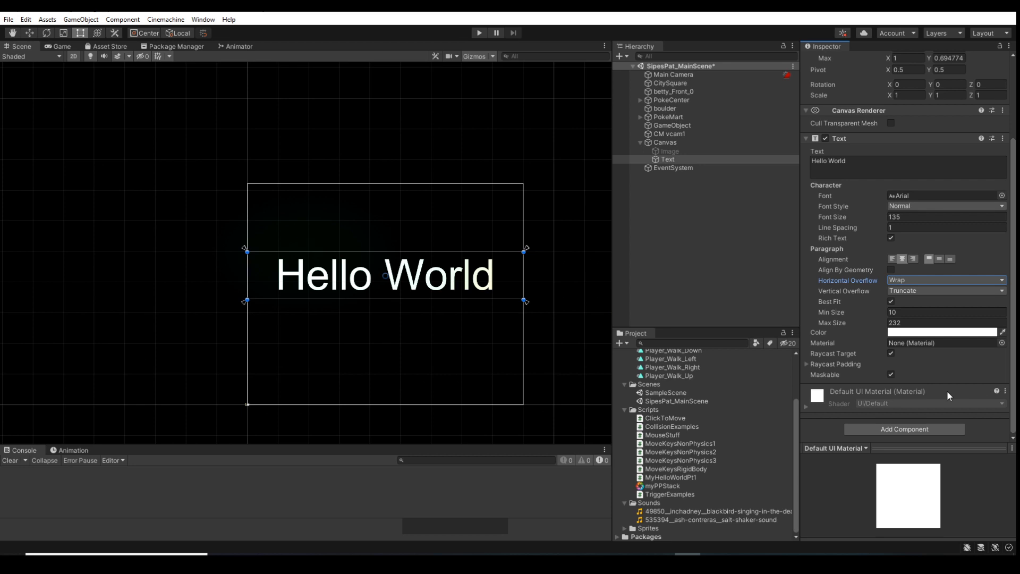
left_click(944, 207)
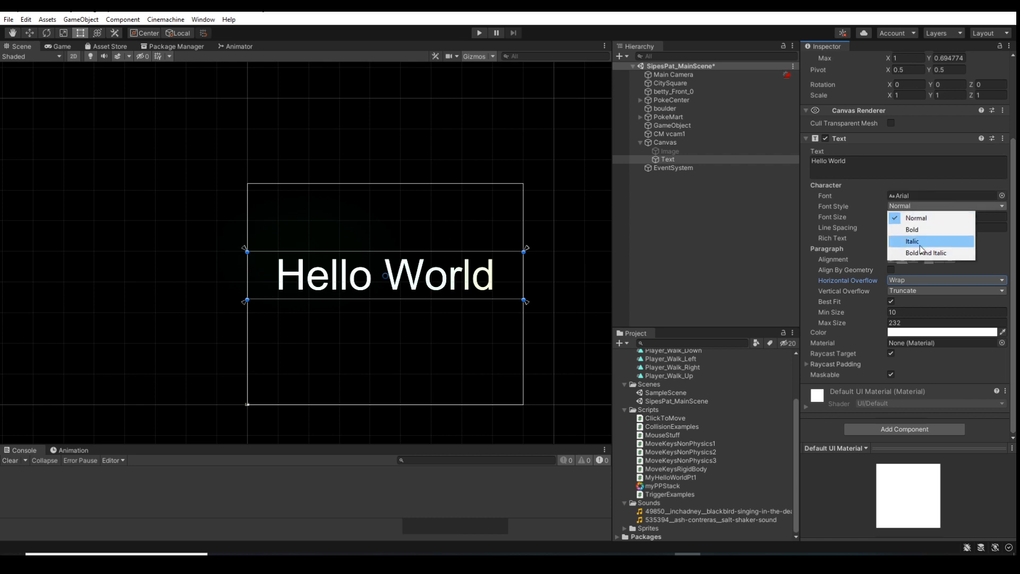
left_click(993, 241)
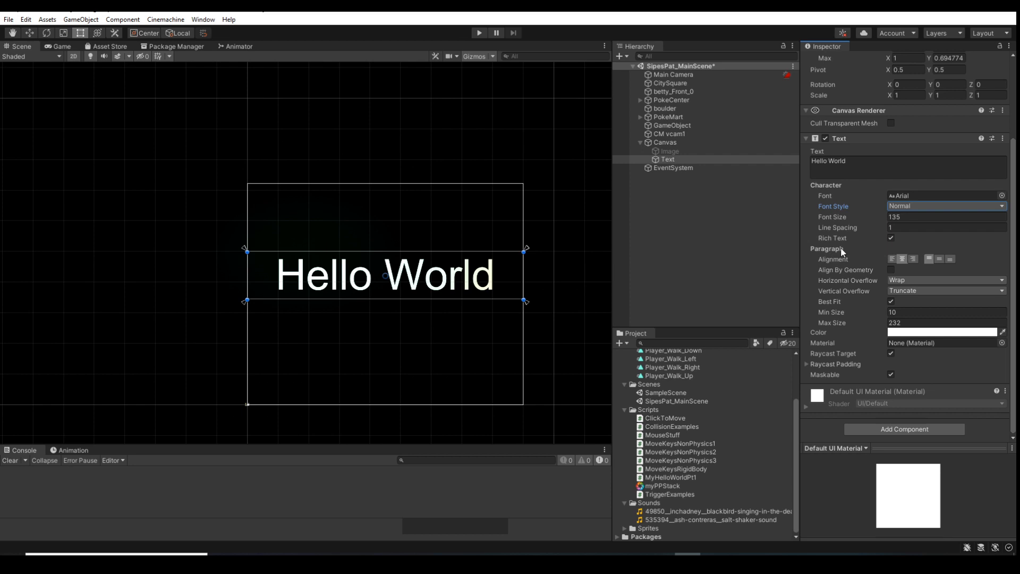
Try to color the word Hello red by wrapping it in <color=red> and </red>, and test it in Play mode
left_click(808, 158)
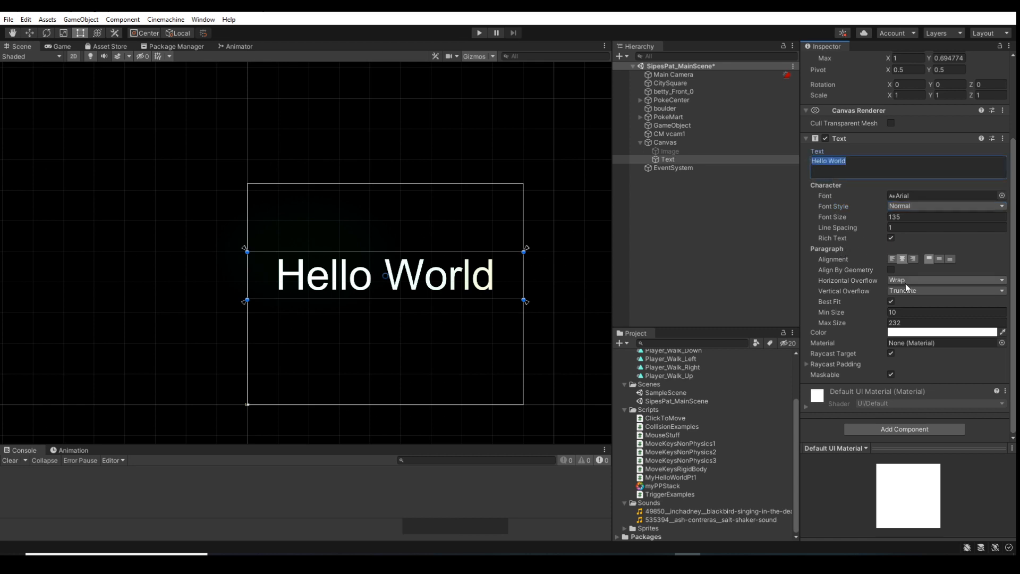
key("Left")
type("<")
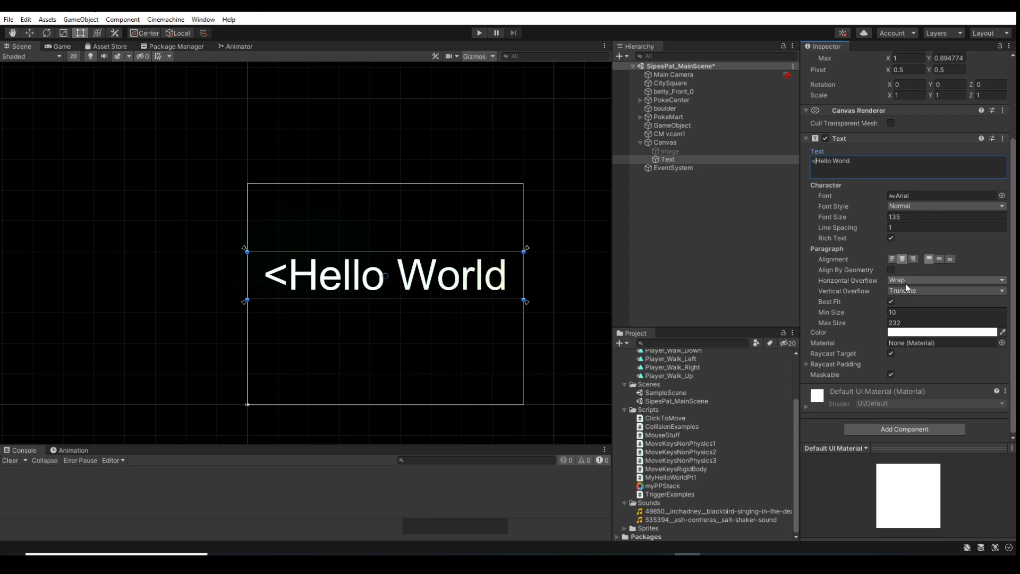
type("color")
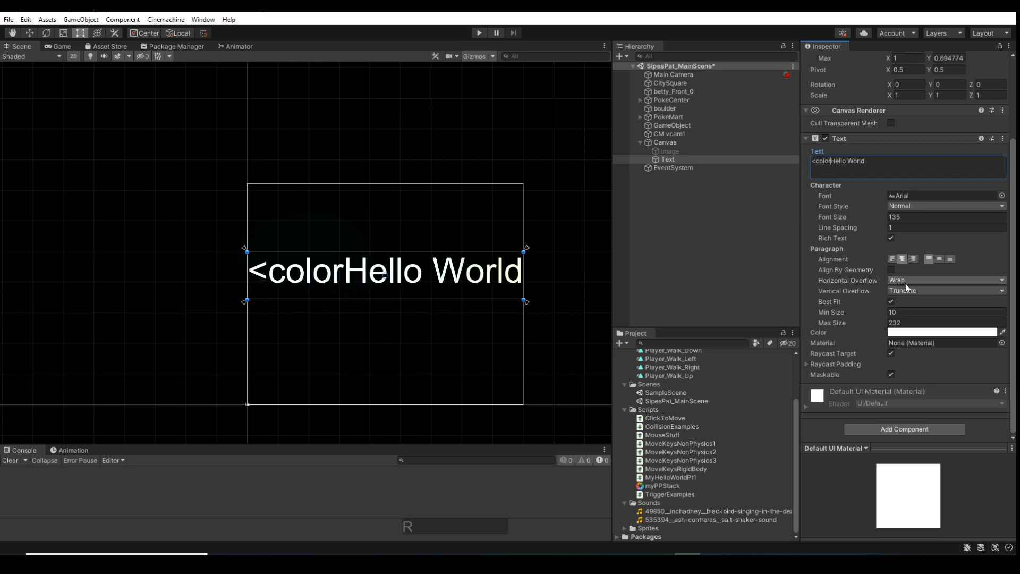
type("=red")
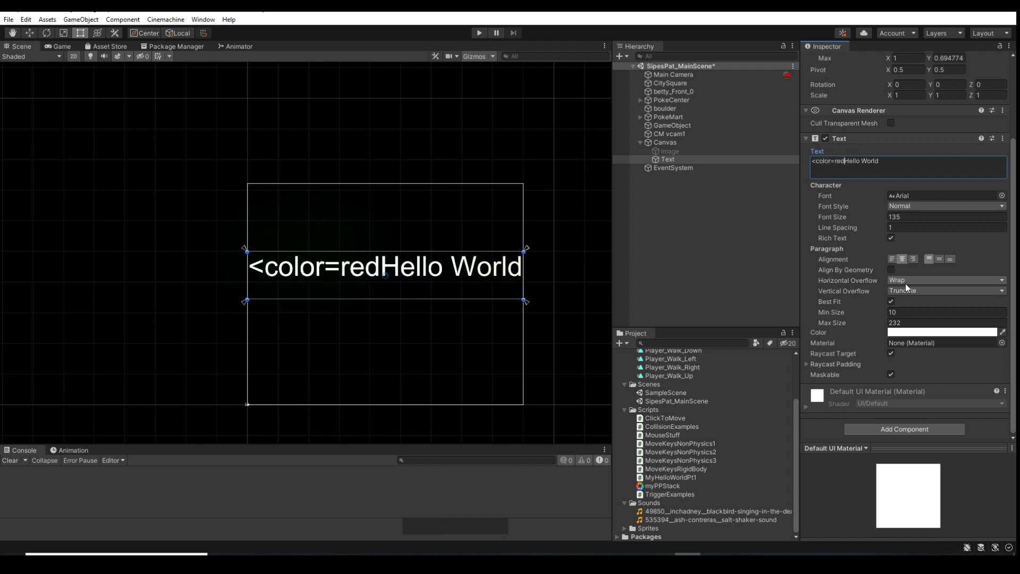
type(">")
key("Right")
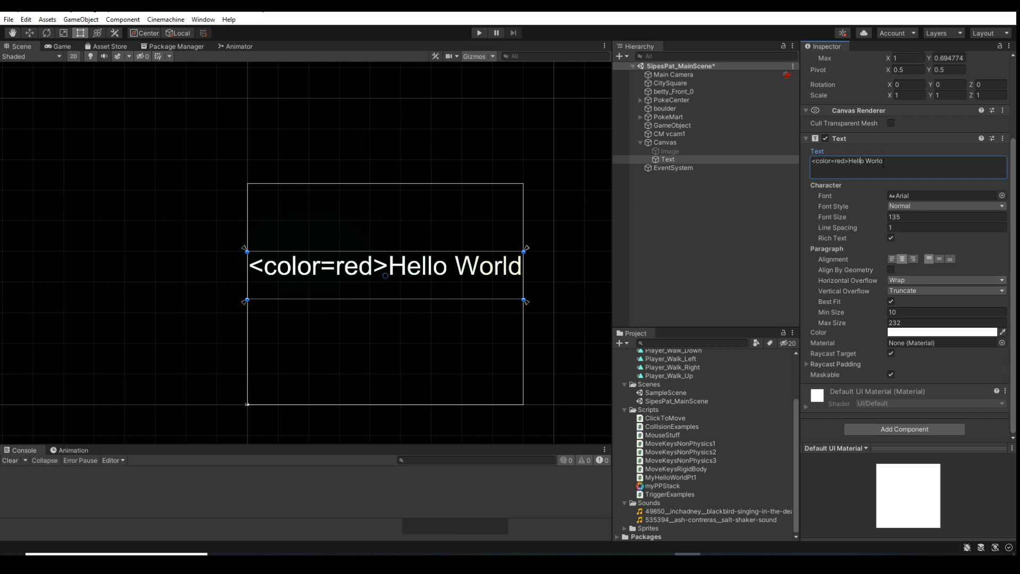
key("Right")
type("</re")
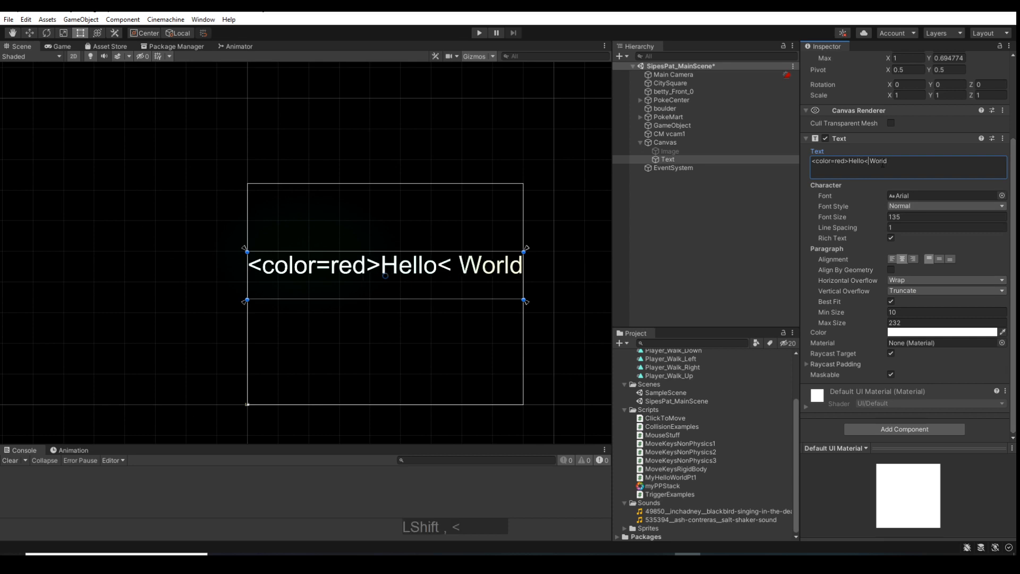
type("d")
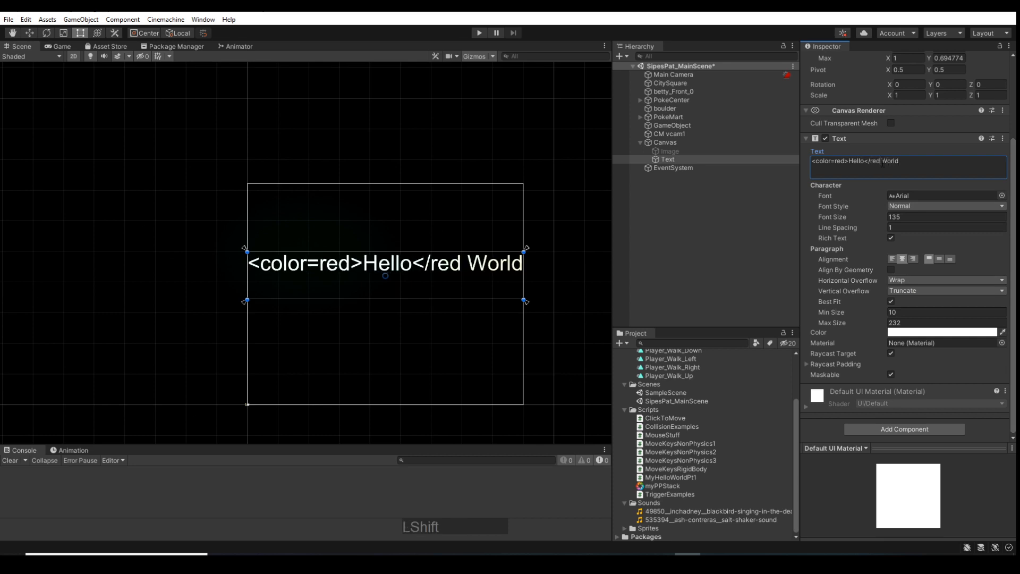
type(">")
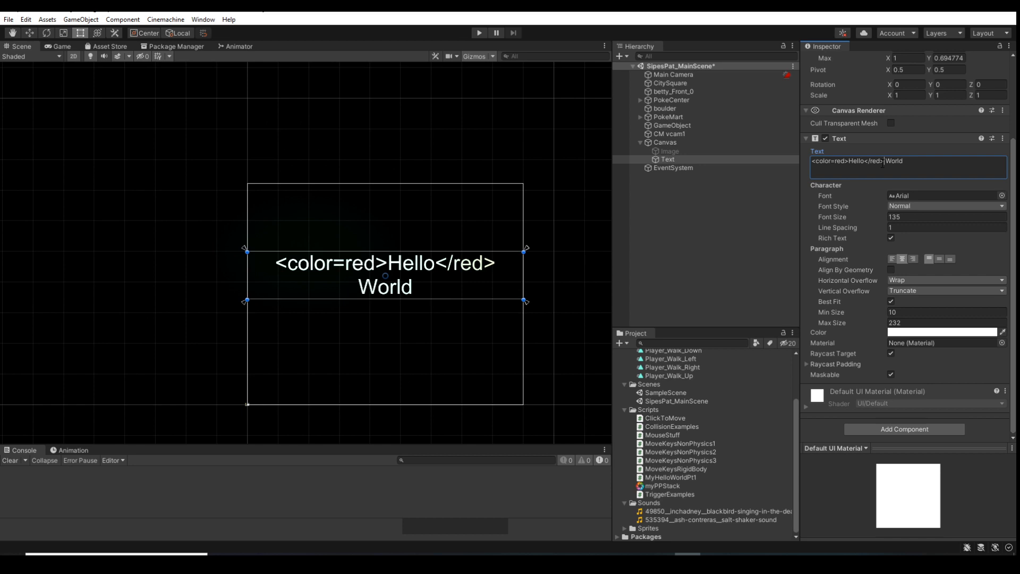
left_click(478, 33)
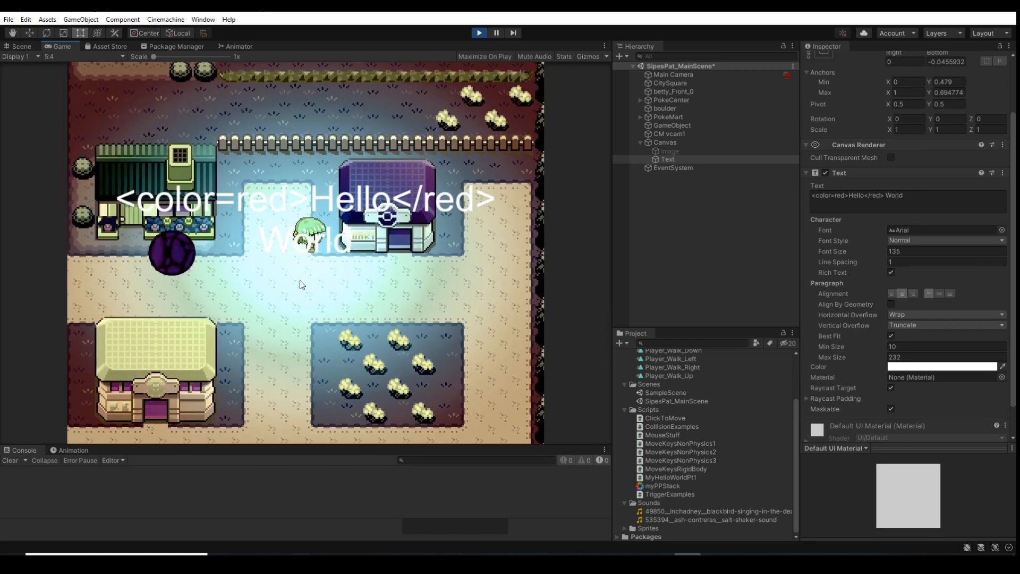
left_click(479, 33)
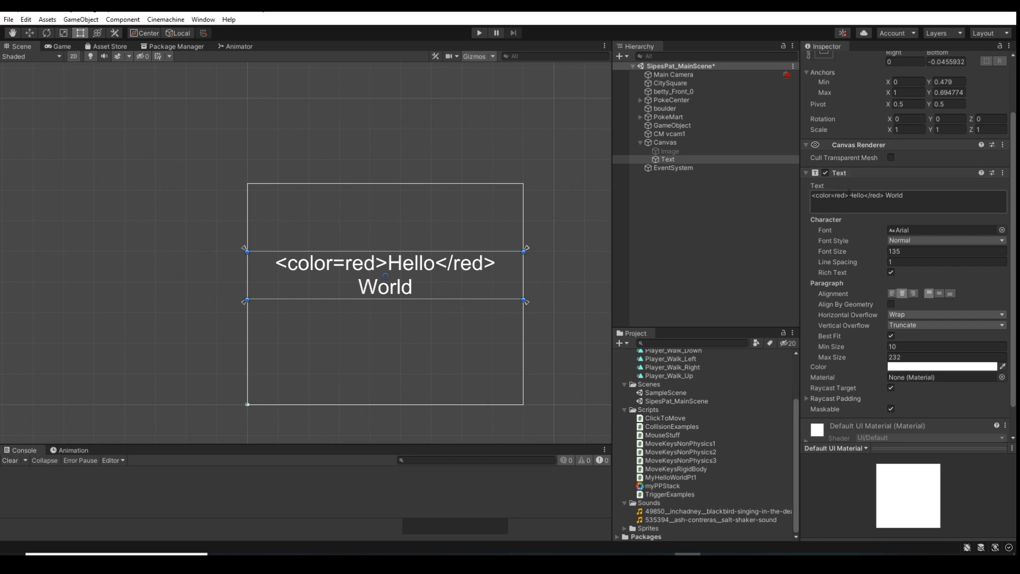
Remove the <color=red> tag before Hello and empty the closing tag, leaving "Hello <> World"
left_click_drag(848, 195, 827, 195)
key("BackSpace")
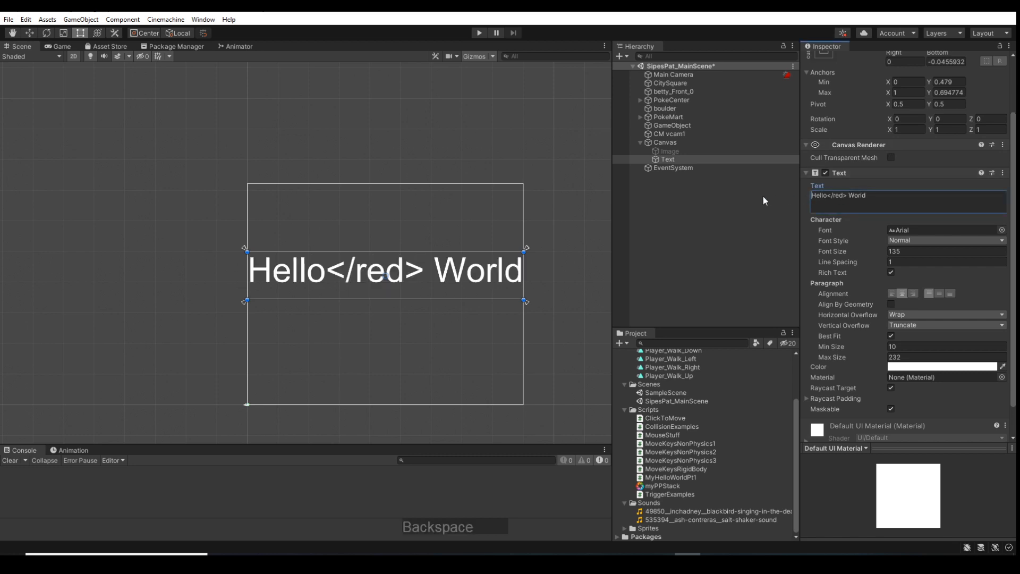
key("Right")
key("Right")
key("Right")
key("Left")
key("BackSpace")
key("BackSpace")
key("BackSpace")
key("BackSpace")
key("Left")
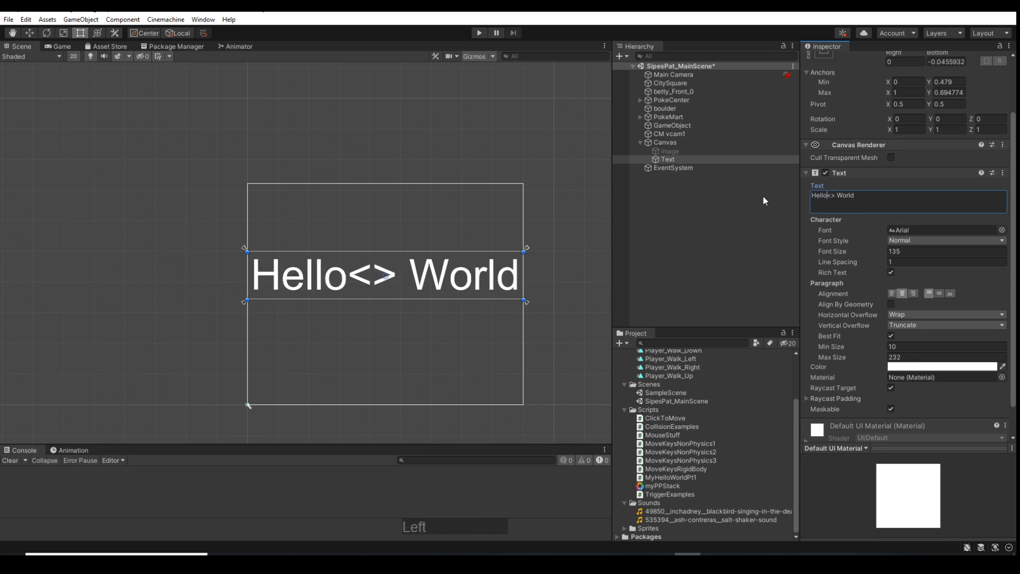
key("Right")
key("Left")
Try to color the word World red by placing <color=red> before it and </red> after it
type("volo")
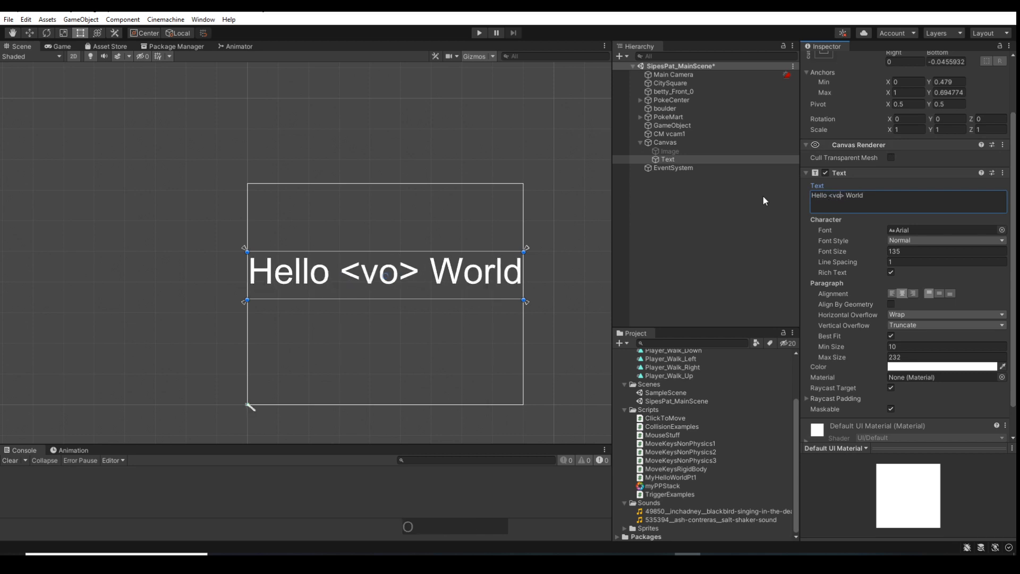
key("BackSpace")
key("BackSpace")
key("BackSpace")
key("BackSpace")
type("c")
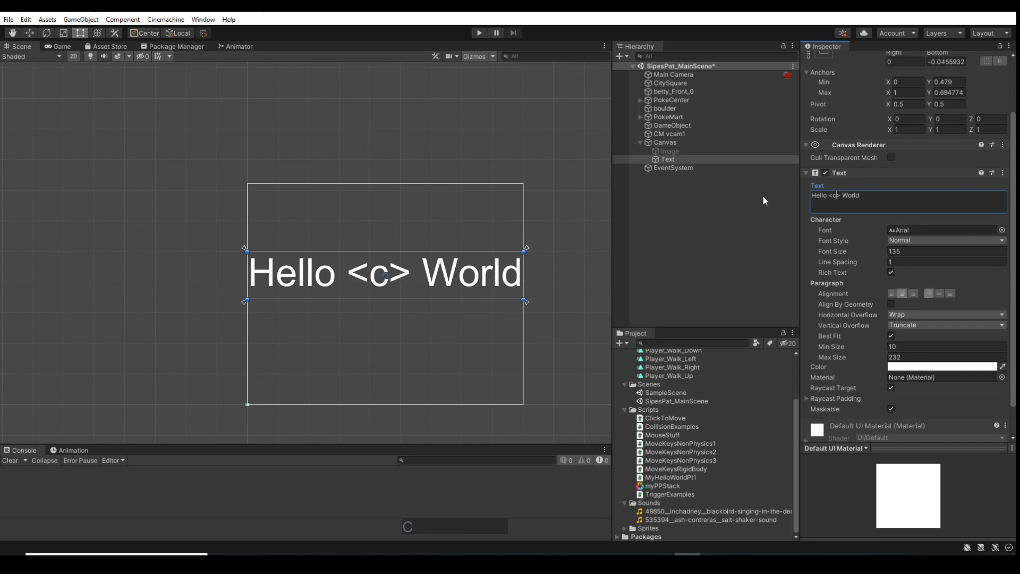
type("olor")
type("=red")
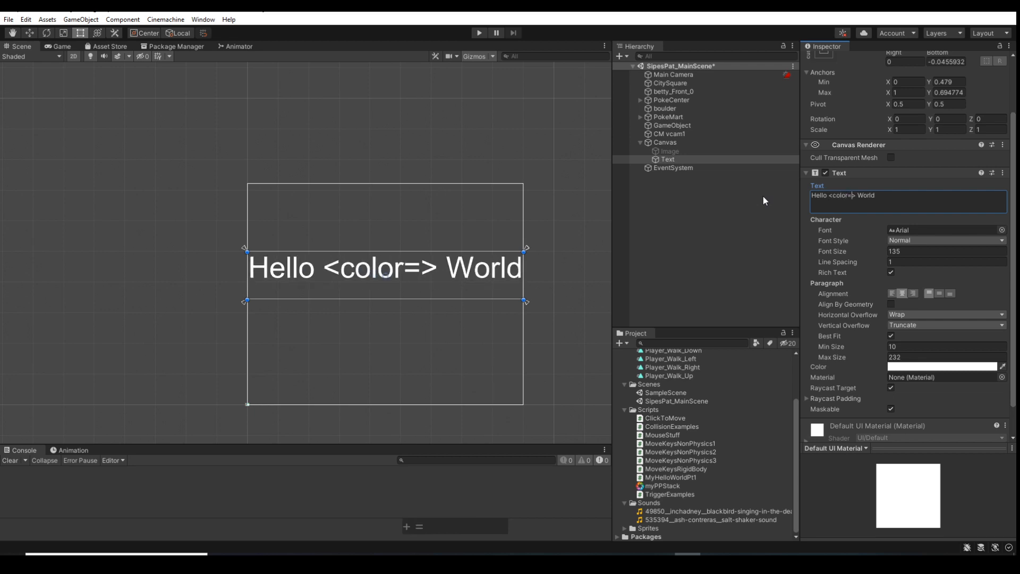
key("Right")
key("Right")
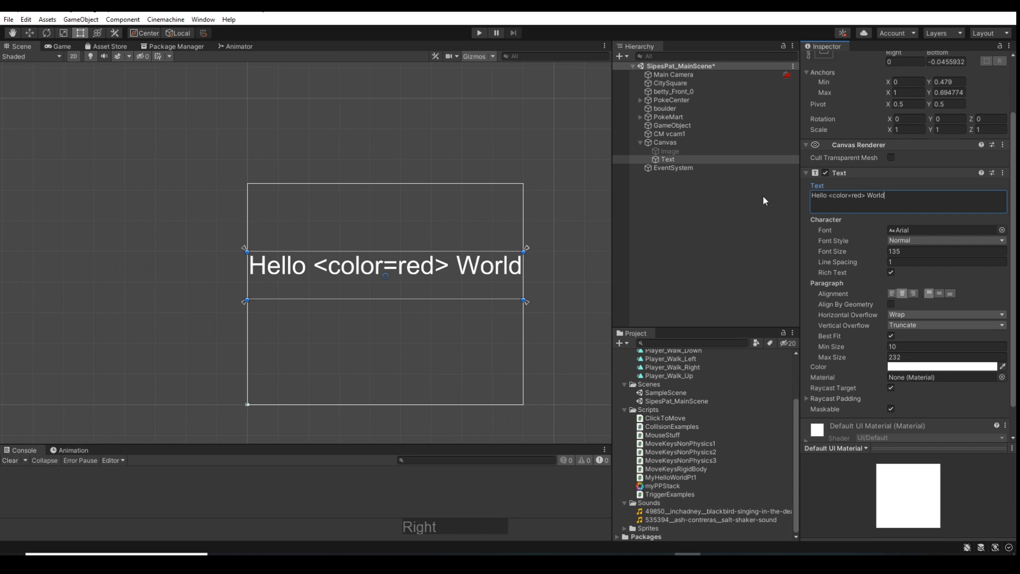
type("</red")
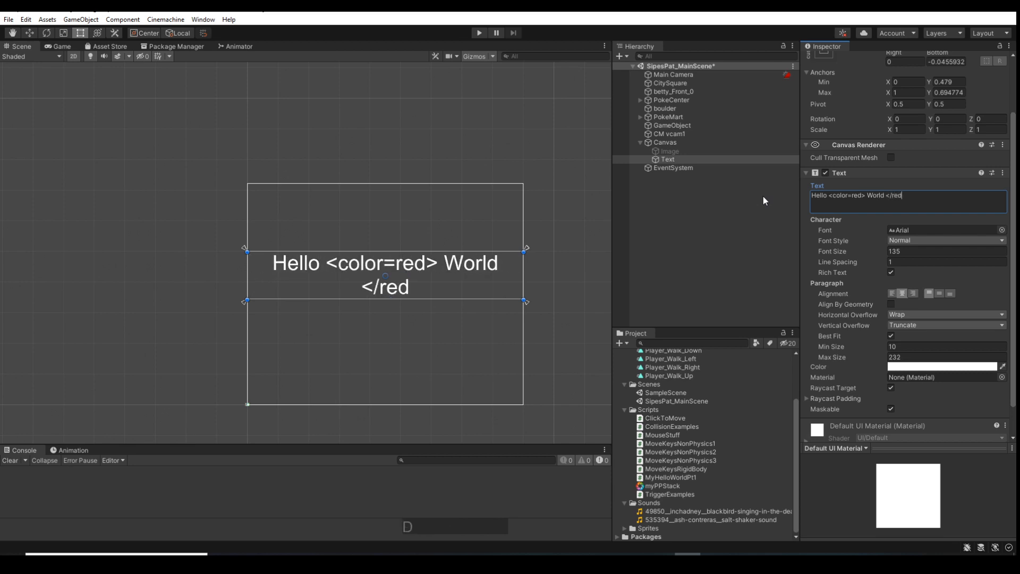
key("shift")
type(">")
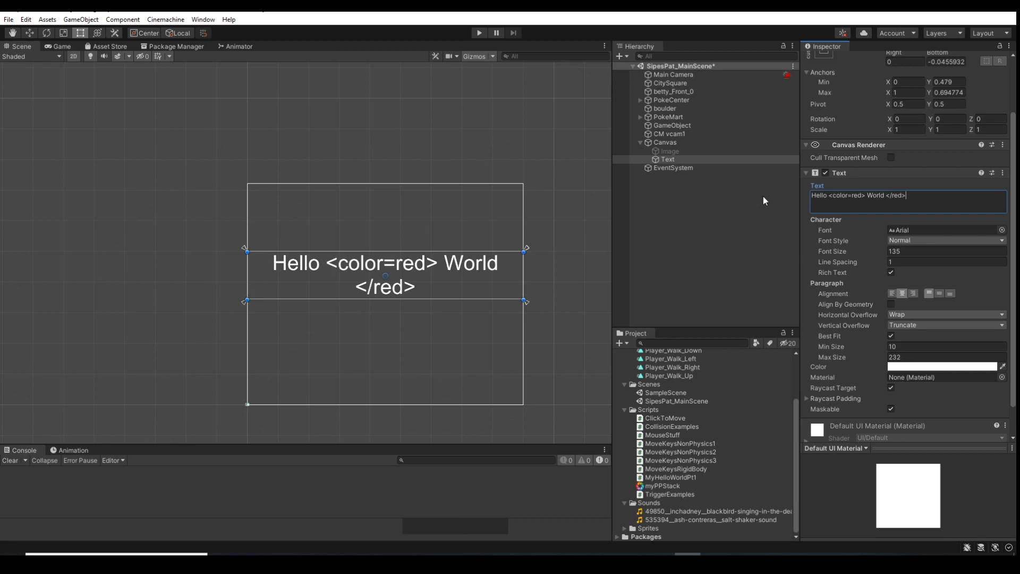
Switch the text's Rich Text option off and back on
left_click(890, 272)
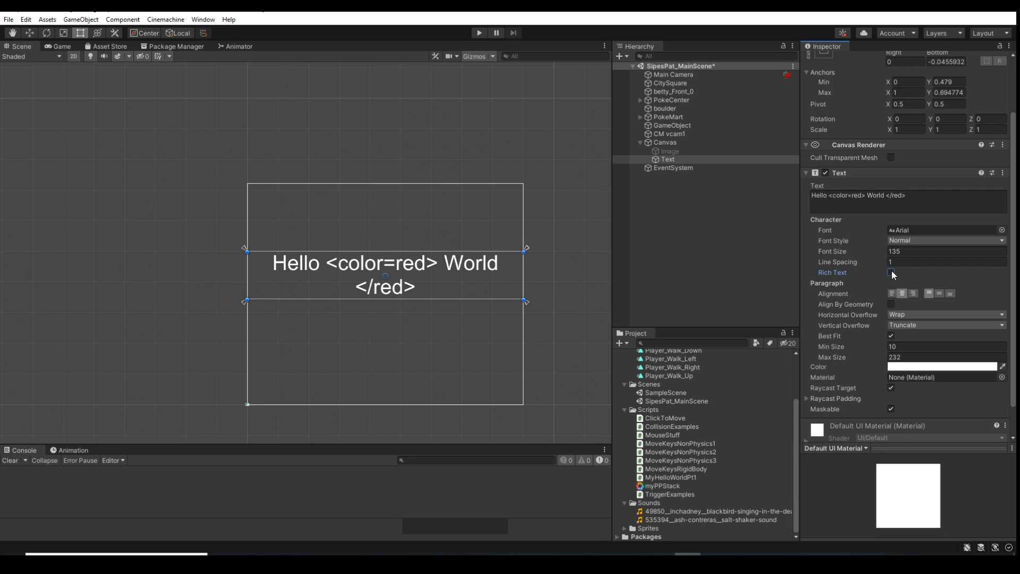
left_click(891, 272)
left_click(890, 272)
scroll(922, 385, "down", 2)
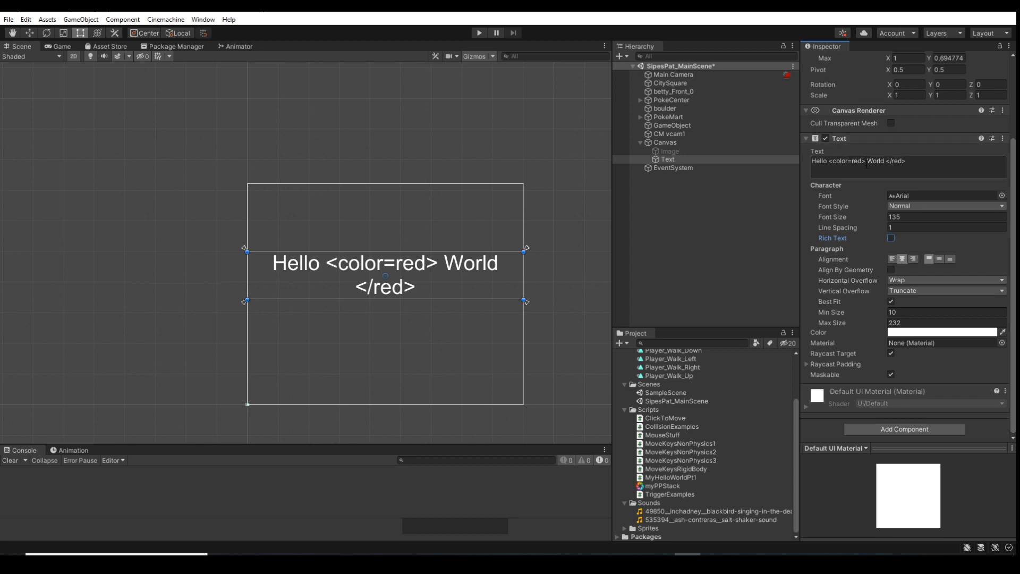
left_click(860, 163)
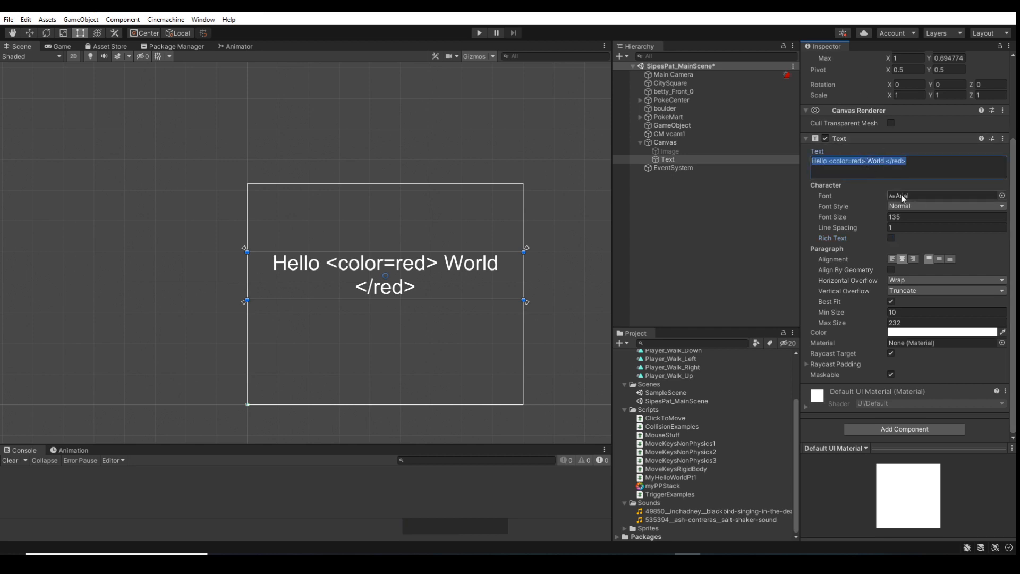
left_click(891, 237)
Replace the opening color tag before World with <b> and delete the space after the tag
right_click(862, 157)
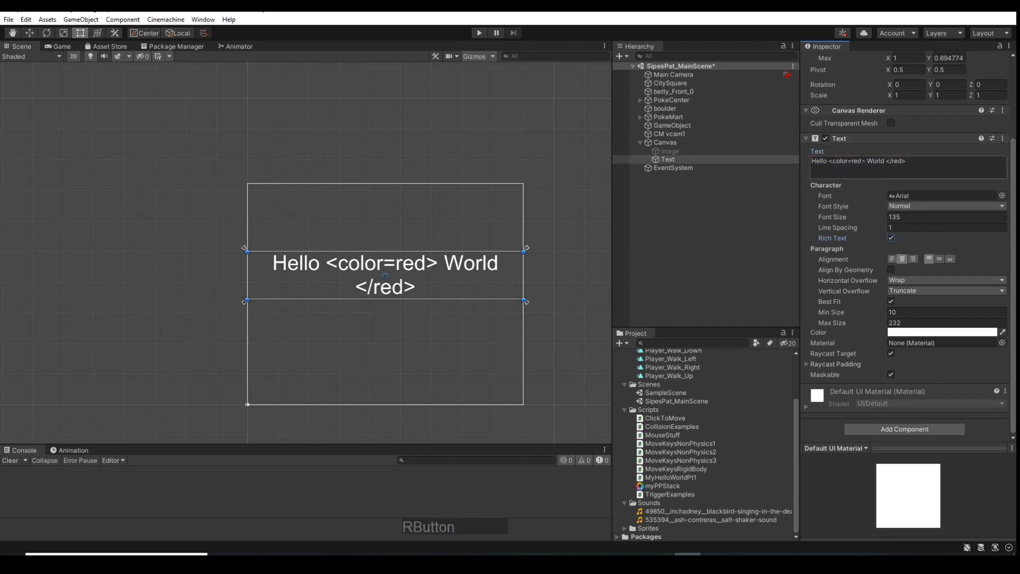
left_click(861, 160)
key("BackSpace")
key("BackSpace")
key("BackSpace")
key("BackSpace")
key("BackSpace")
key("BackSpace")
key("BackSpace")
key("BackSpace")
key("BackSpace")
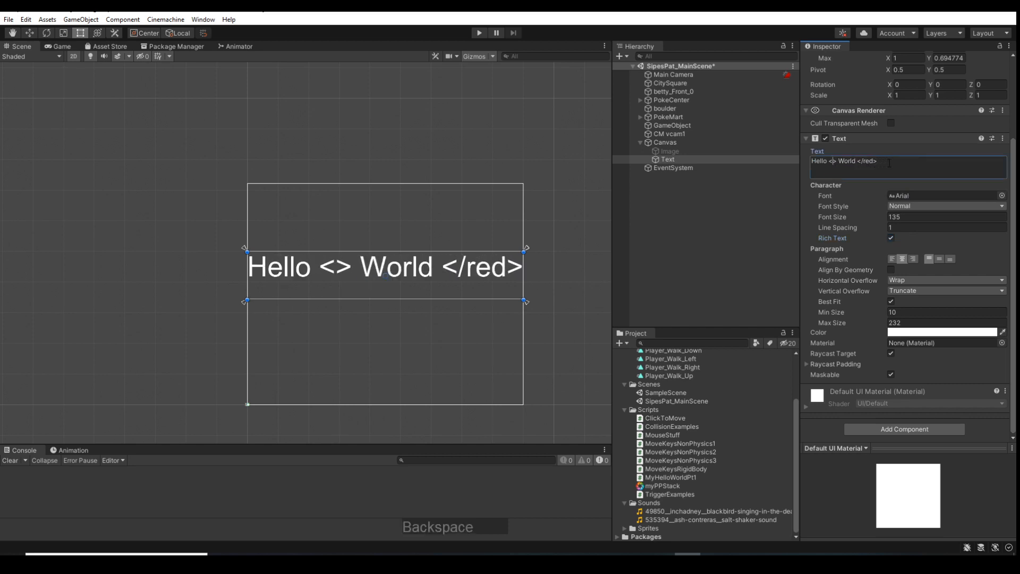
type("bh")
key("BackSpace")
key("Left")
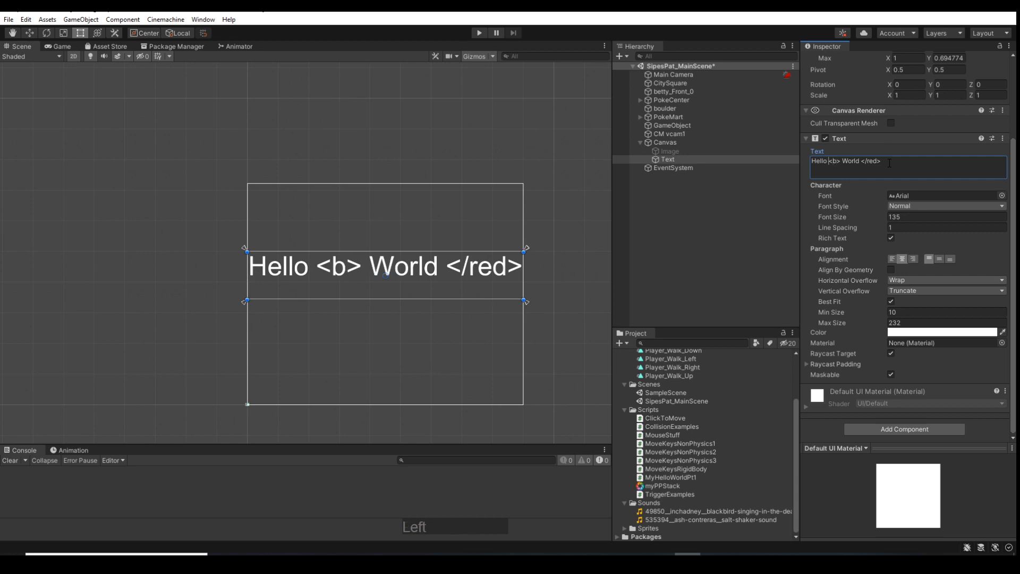
key("Right")
key("Delete")
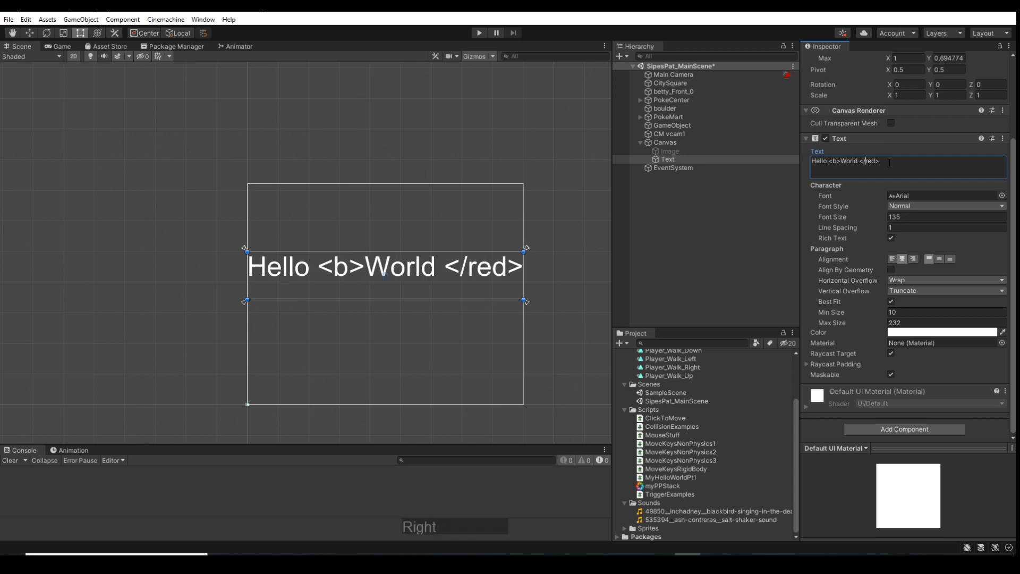
Change the closing tag after World to </b> and test the text briefly in Play mode
key("Delete")
key("Delete")
key("Delete")
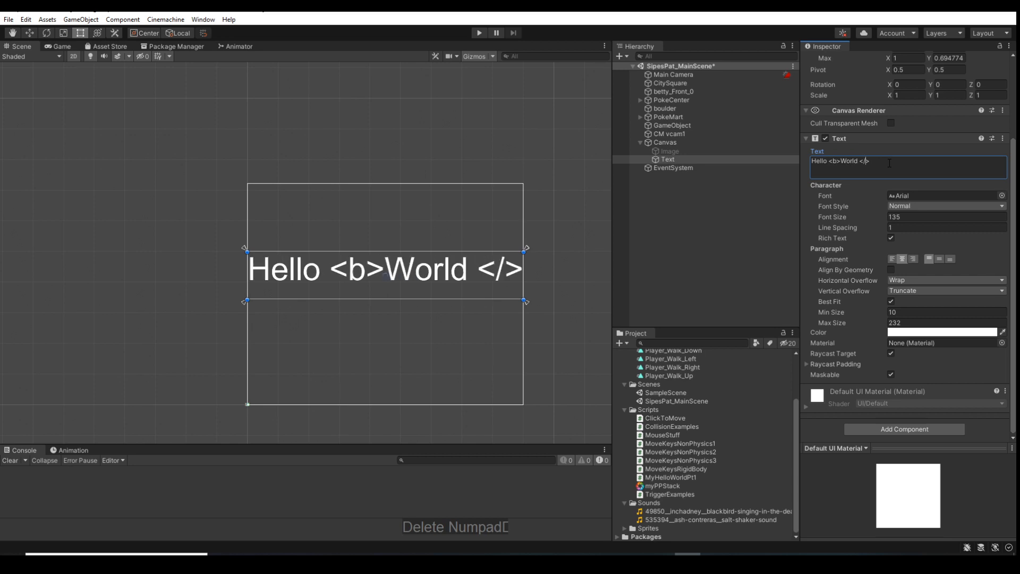
type("b")
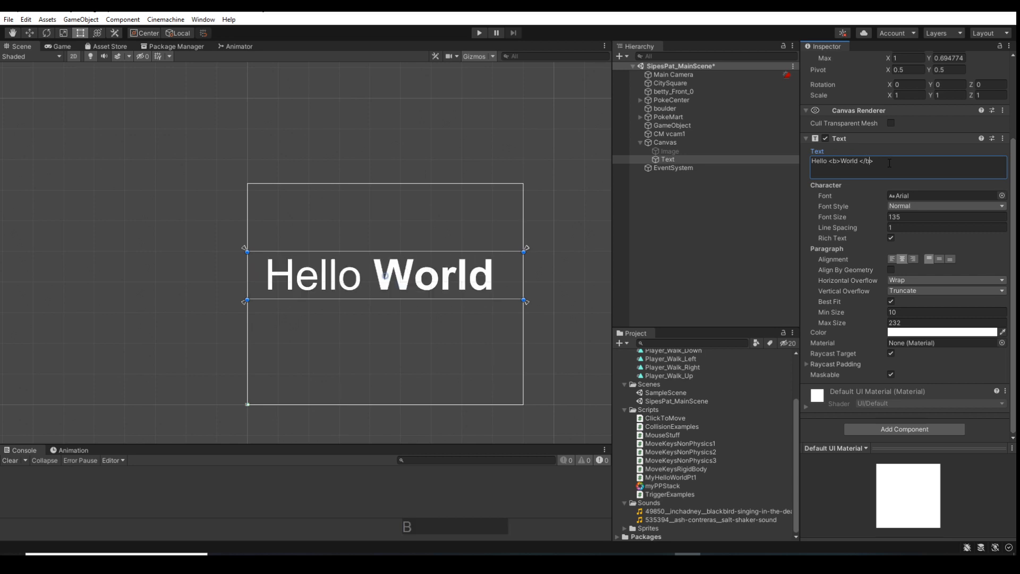
left_click(479, 33)
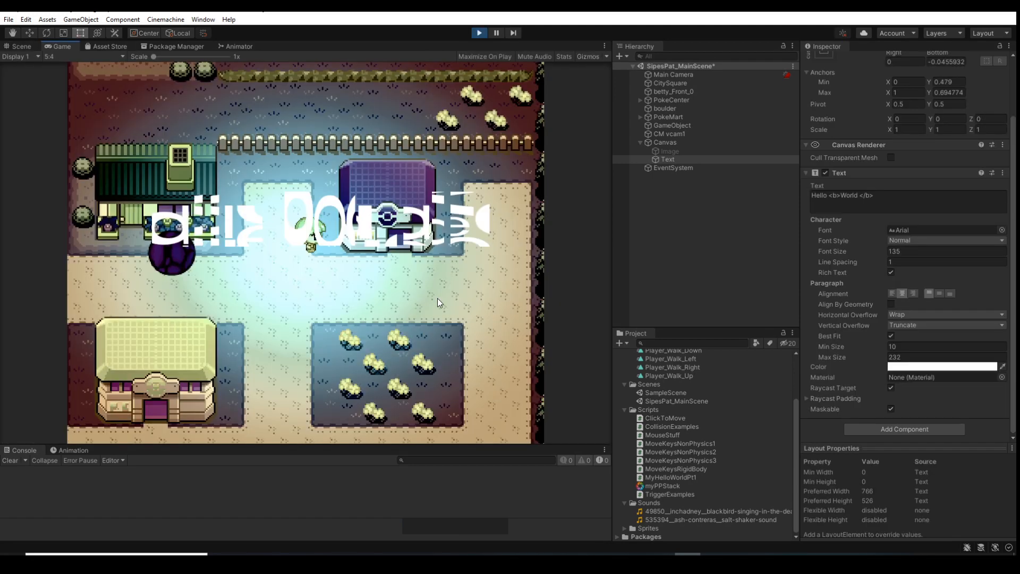
left_click(479, 33)
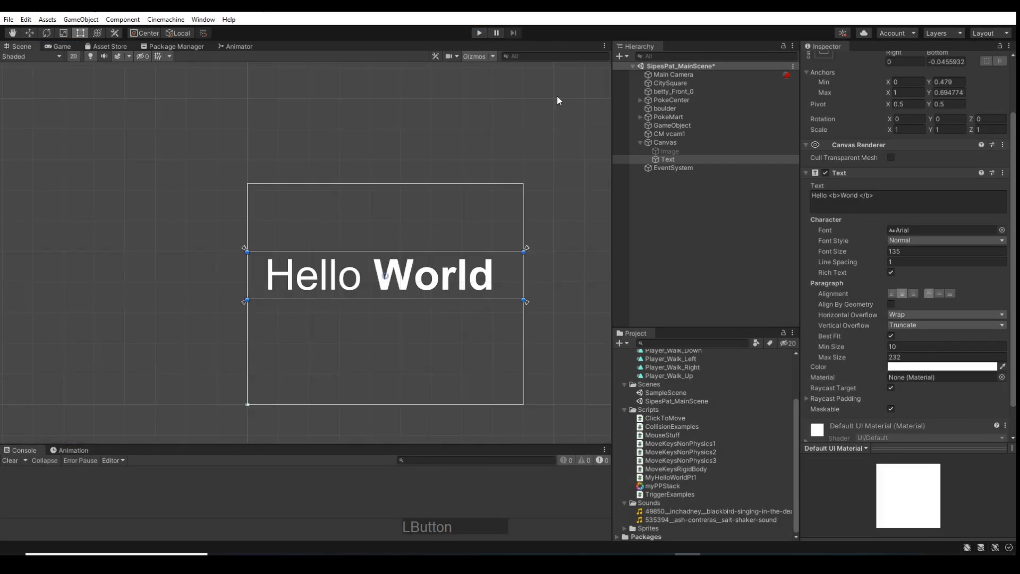
Replace the bold tags around World in the text with <color=red> before the word and </color> after it
left_click(836, 195)
key("BackSpace")
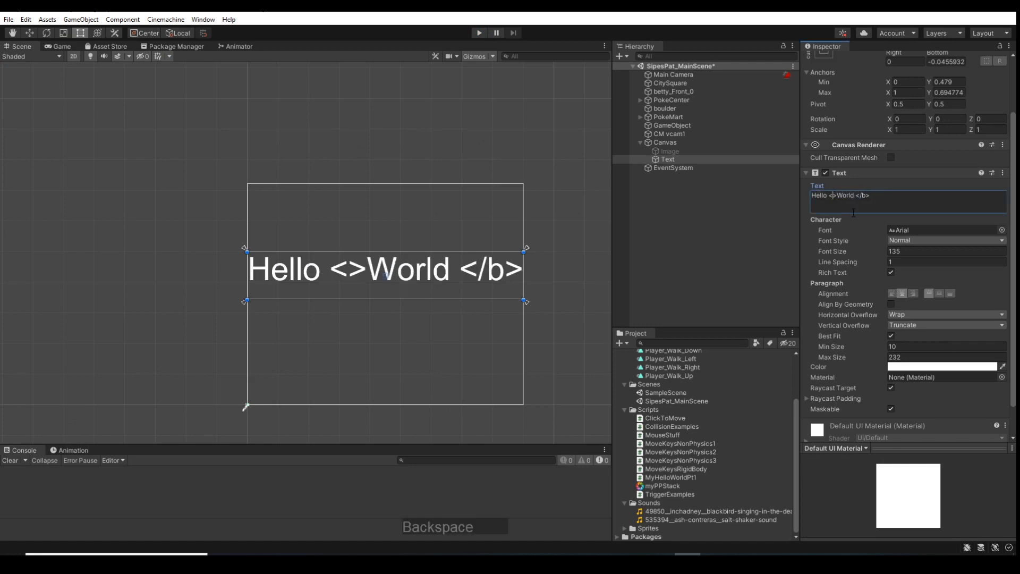
type("color")
type("=red")
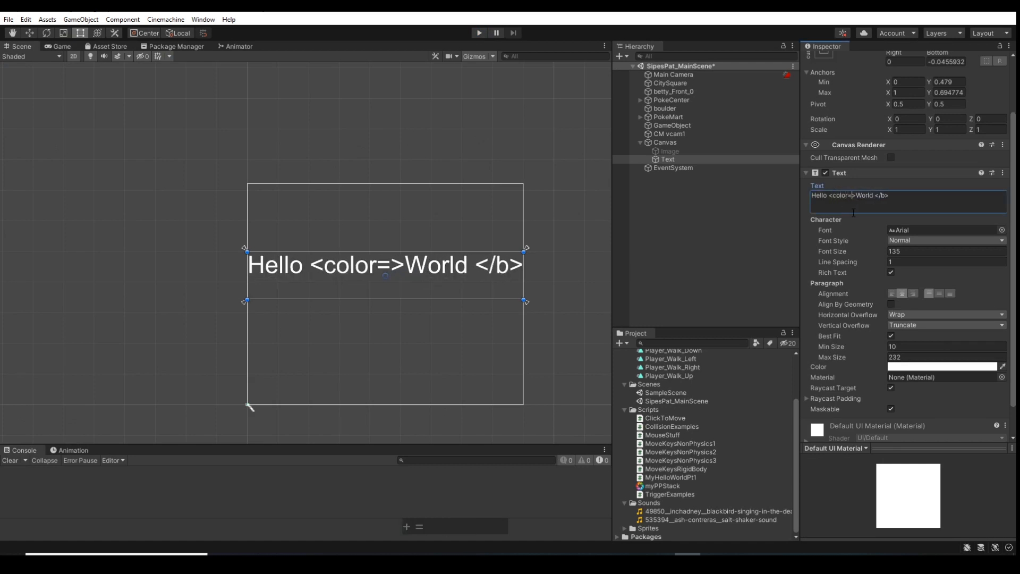
key("Right")
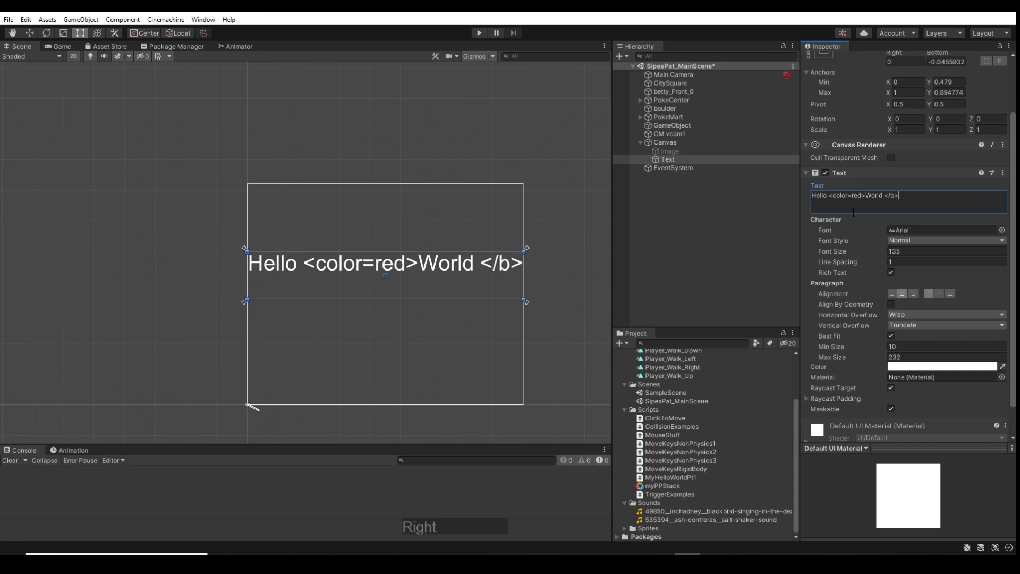
key("Left")
key("BackSpace")
type("color")
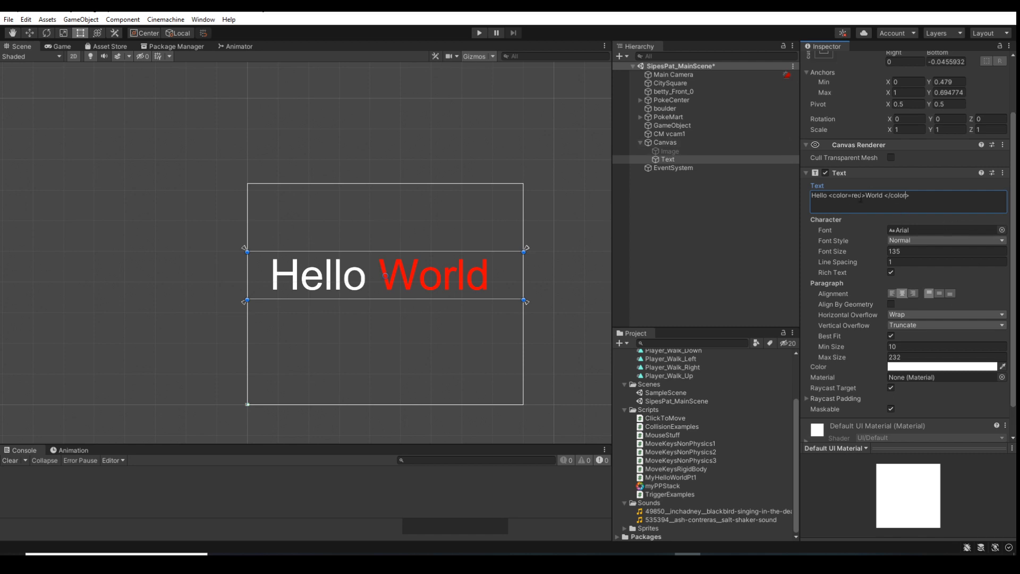
Try to make World bold as well by adding <b> before it and </b> after the closing color tag
left_click(865, 195)
type("<b")
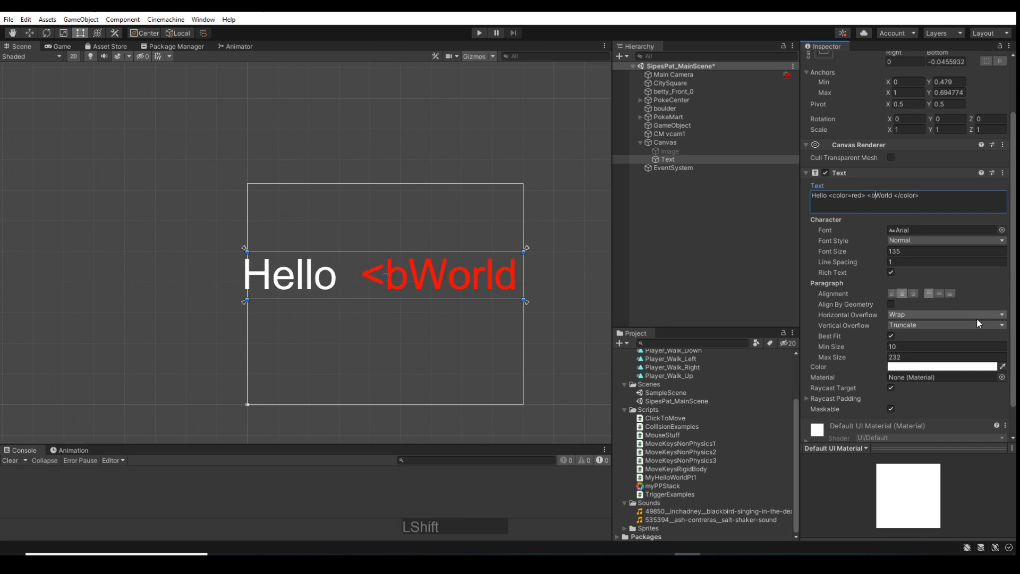
type(">")
key("Left")
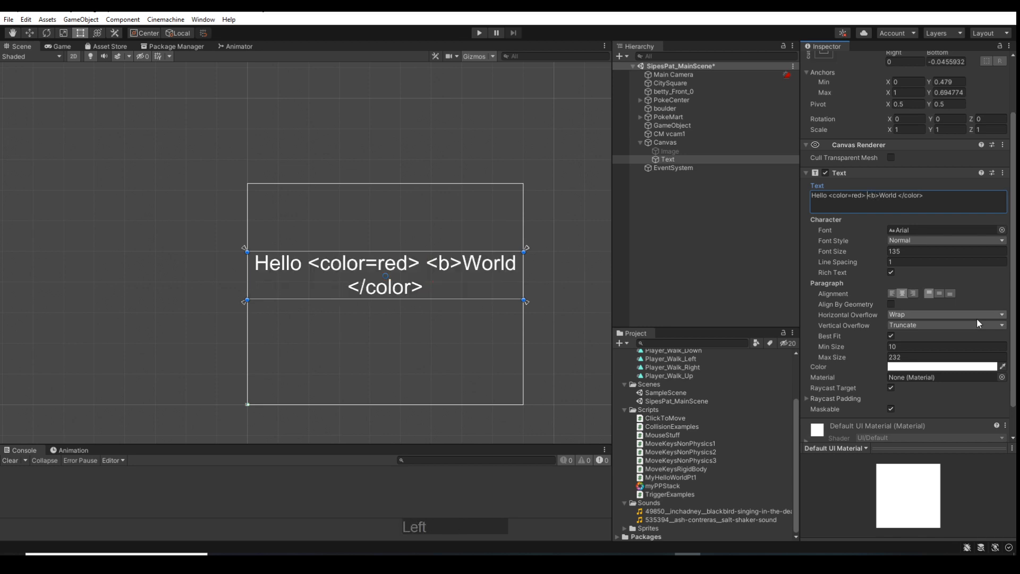
key("BackSpace")
key("Right")
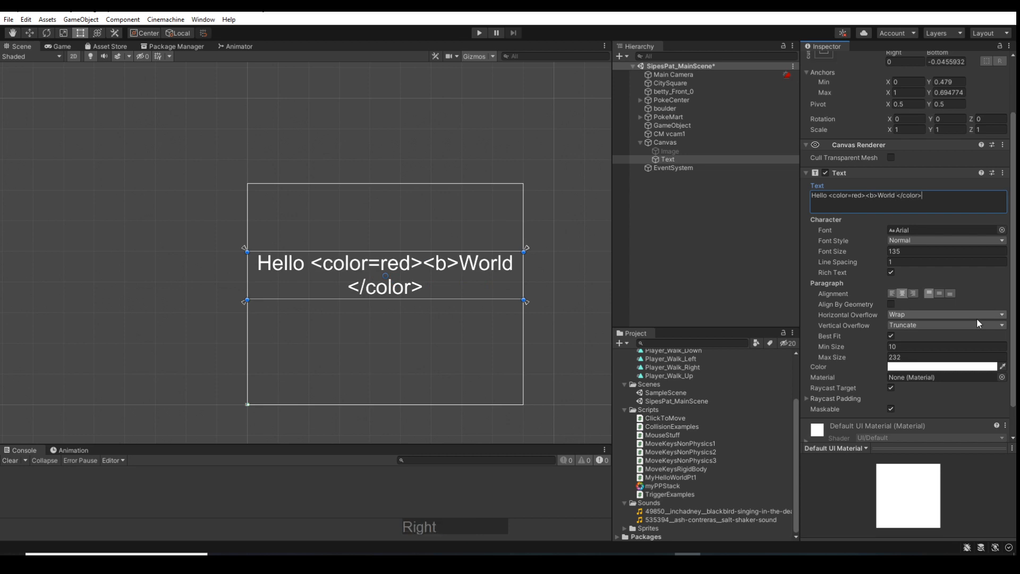
type("</b?")
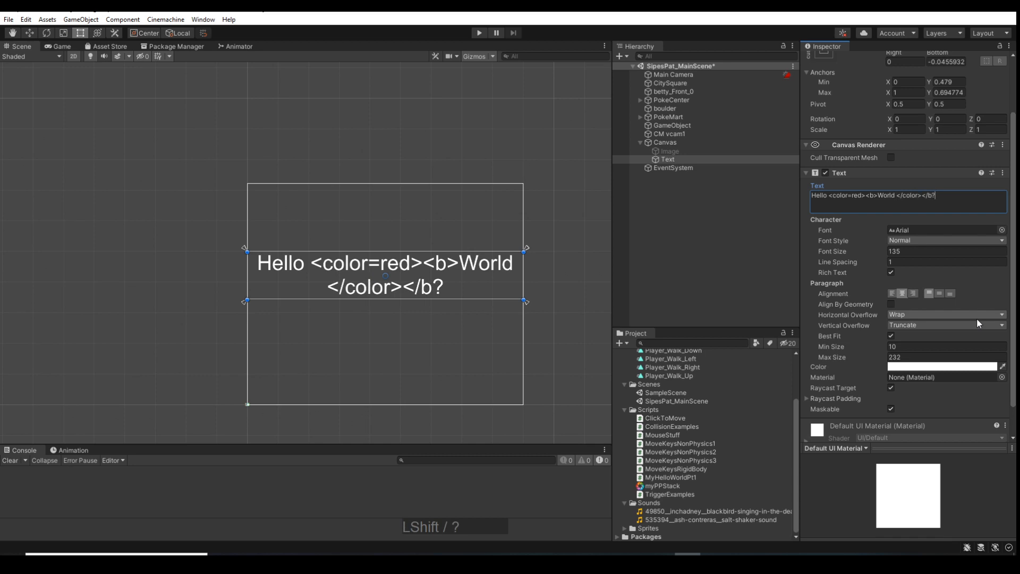
key("BackSpace")
type(">")
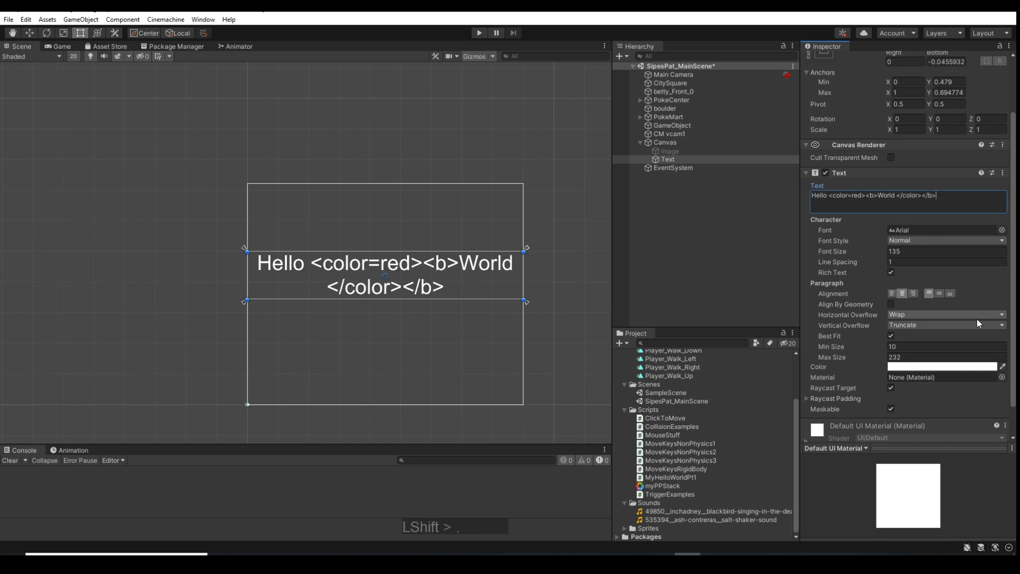
Remove the added bold tags from the text, keeping only the red color tags around World
key("BackSpace")
key("BackSpace")
key("BackSpace")
key("BackSpace")
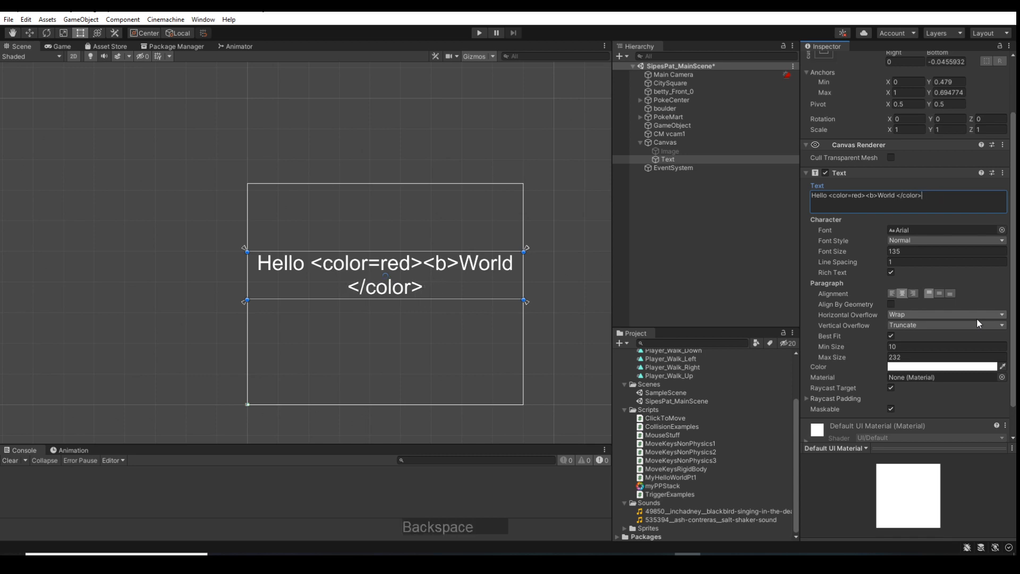
key("Left")
key("Left")
key("Left")
key("Left")
key("Left")
key("Left")
key("Left")
key("Left")
key("Left")
key("Left")
key("Left")
key("Left")
key("Left")
key("Left")
key("BackSpace")
key("BackSpace")
key("BackSpace")
key("BackSpace")
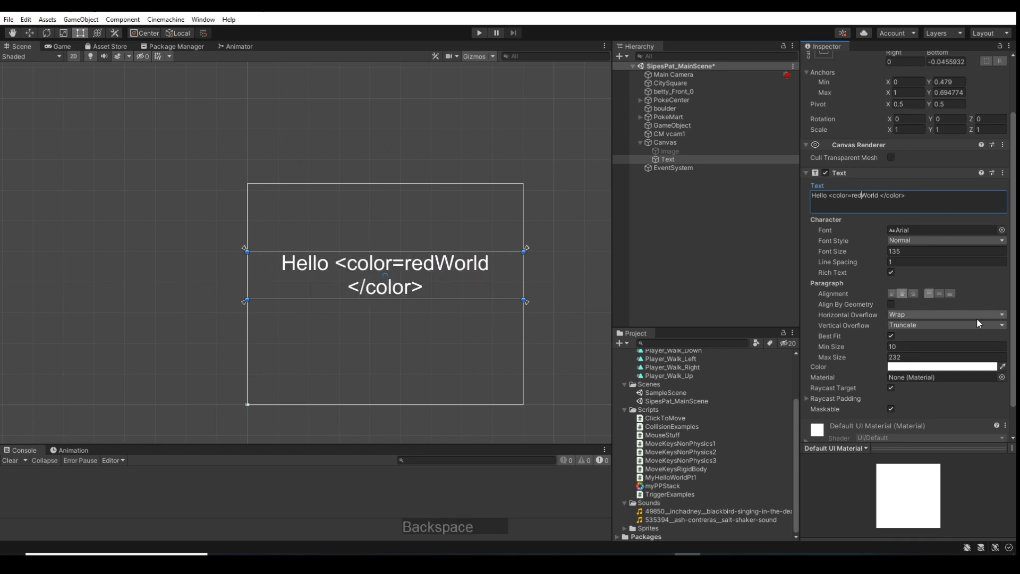
type(">")
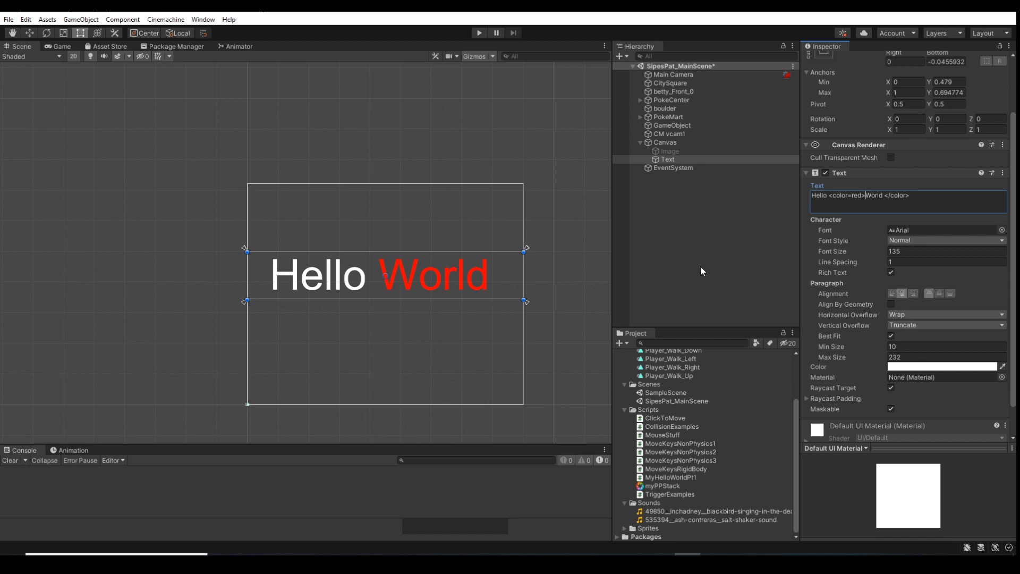
Deactivate the Hello World Text object
left_click(890, 388)
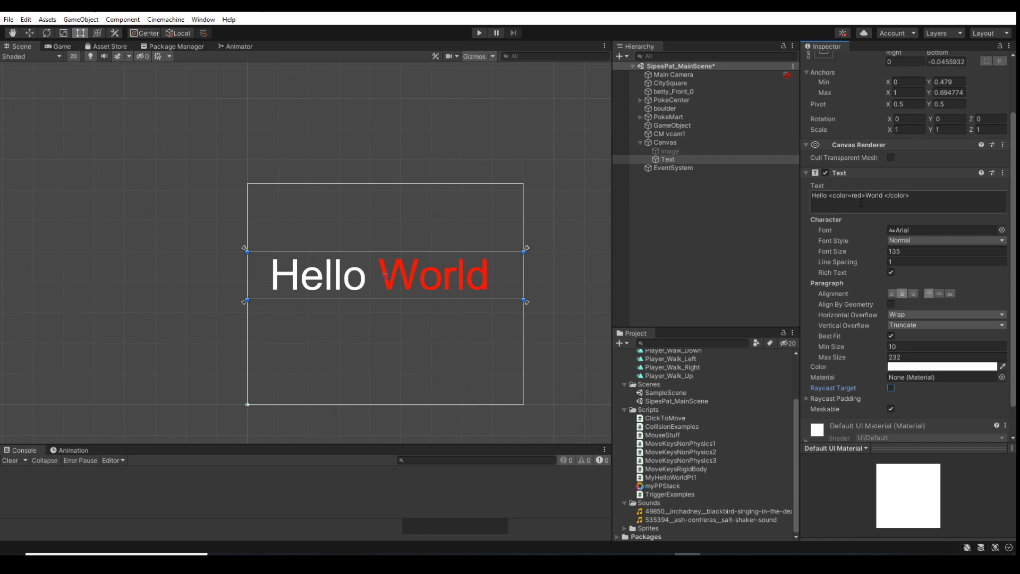
scroll(852, 139, "up", 3)
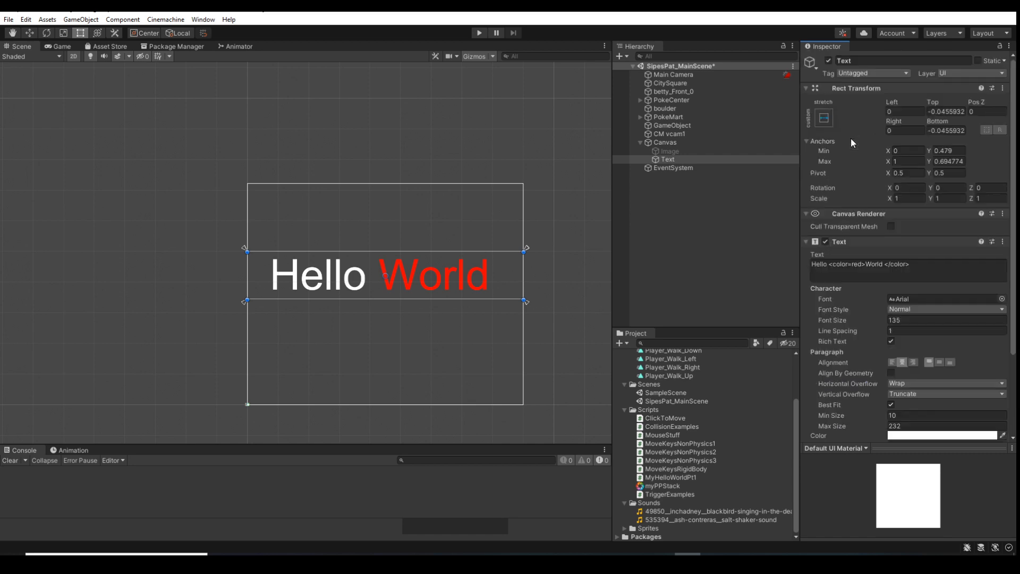
left_click(829, 61)
Add a UI Raw Image as a child of the Canvas
right_click(661, 143)
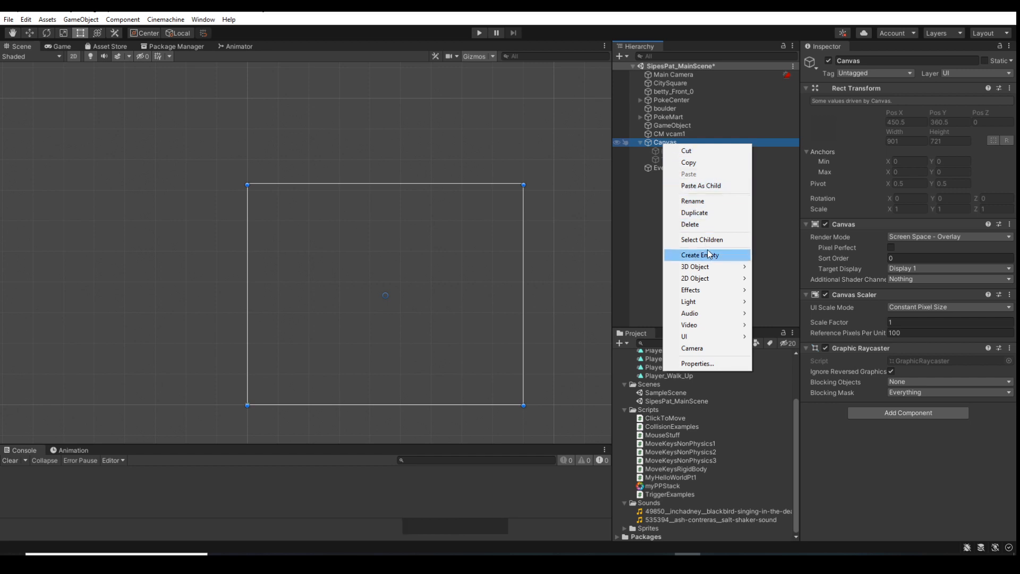
mouse_move(720, 342)
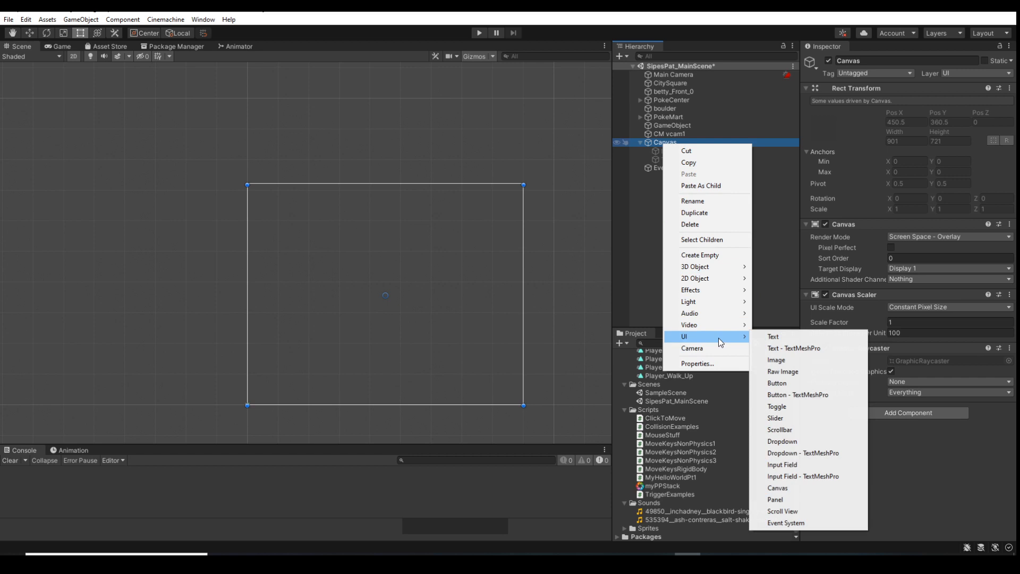
left_click(790, 374)
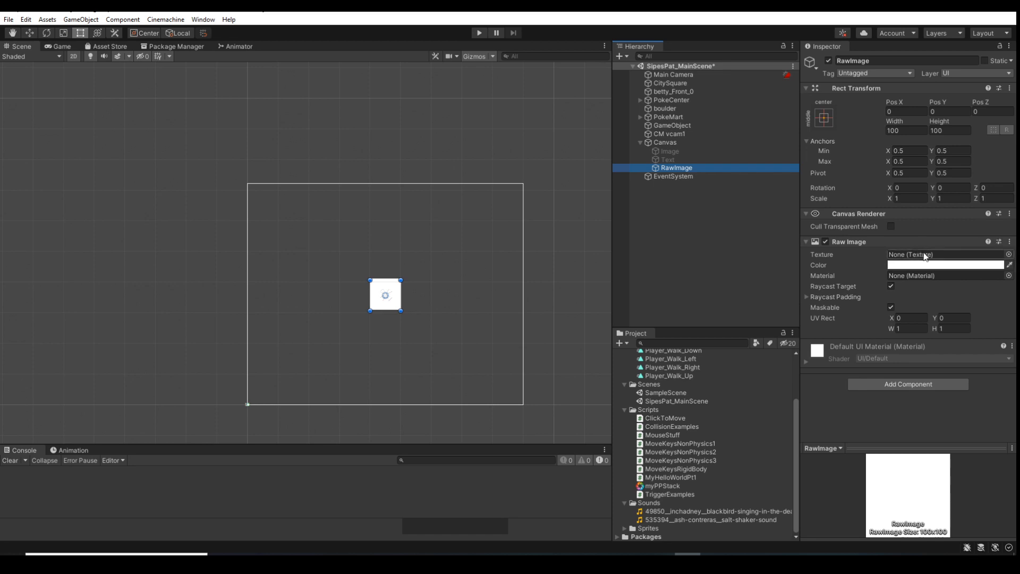
View the textures available for the Raw Image, then close the selection and delete the Raw Image
left_click(1008, 255)
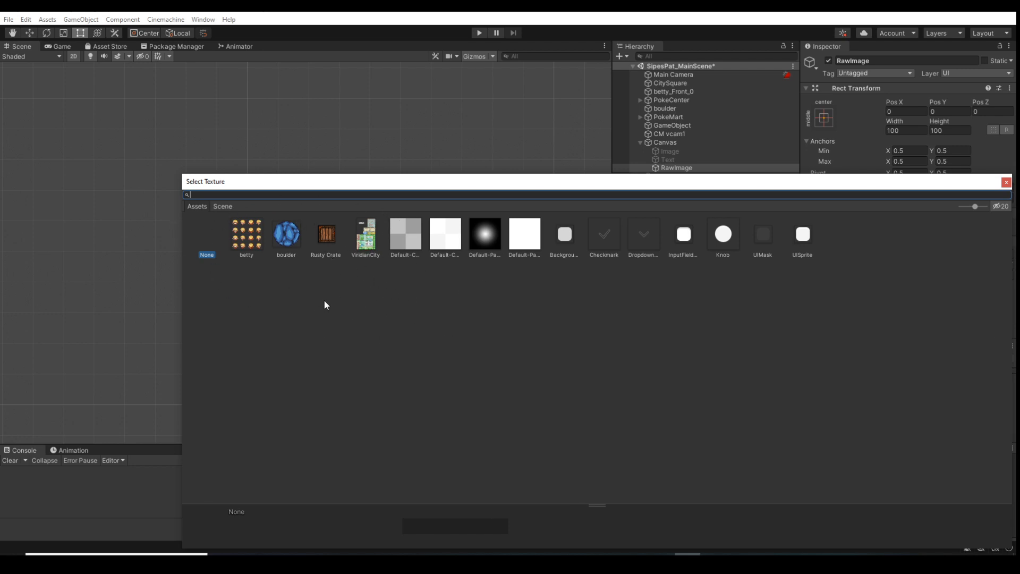
left_click(1005, 183)
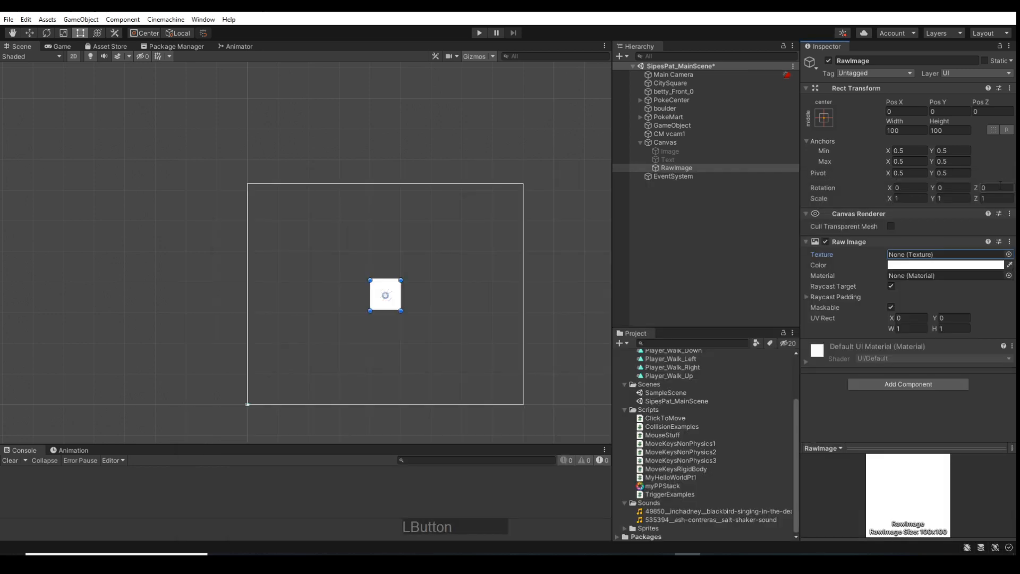
left_click(684, 169)
key("Delete")
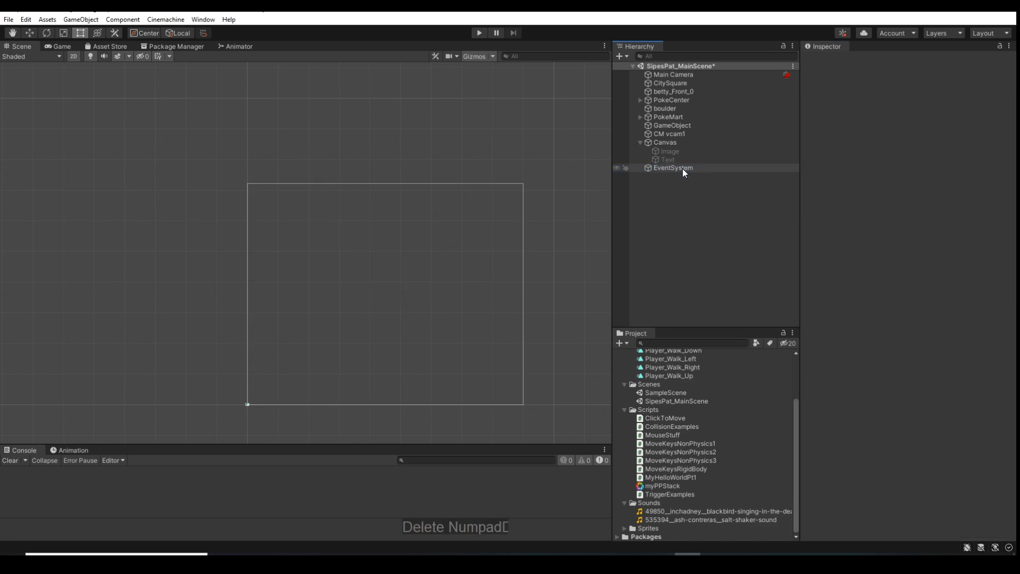
Add a standard UI Button as a child of the Canvas
left_click(649, 143)
right_click(666, 143)
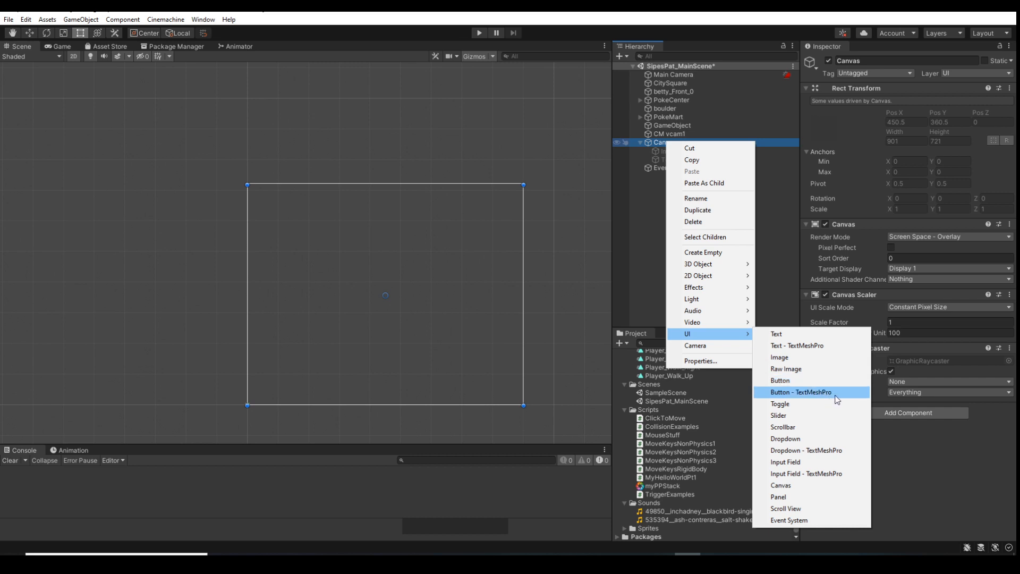
left_click(787, 386)
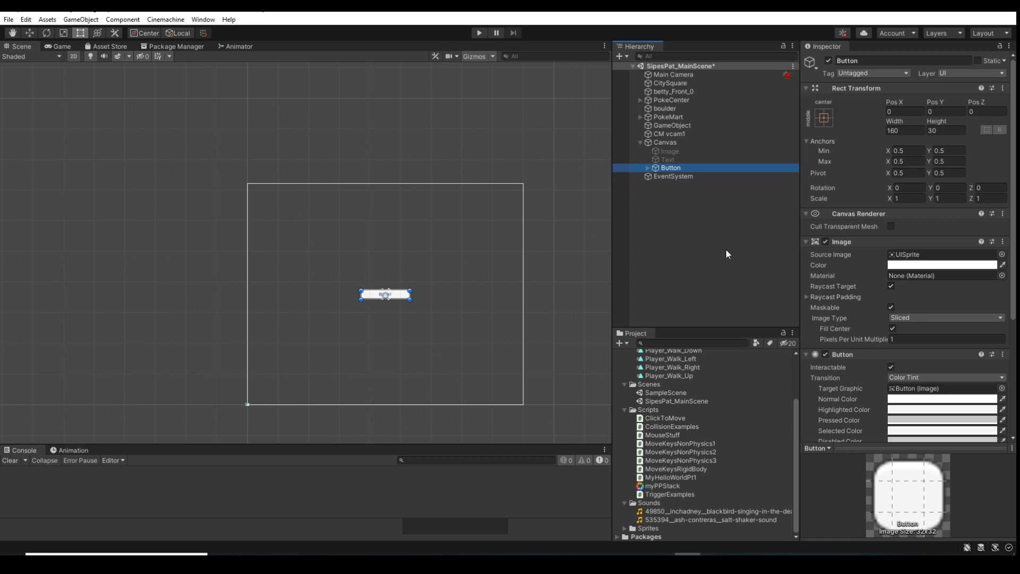
Test the button in Play mode and inspect the properties of its child Text object
left_click(480, 34)
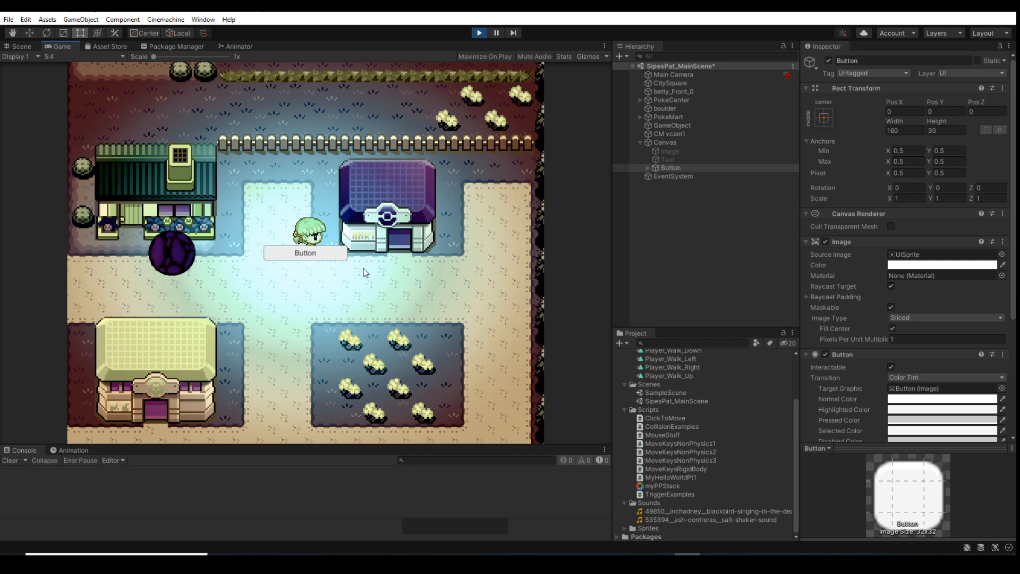
left_click(334, 259)
left_click(648, 167)
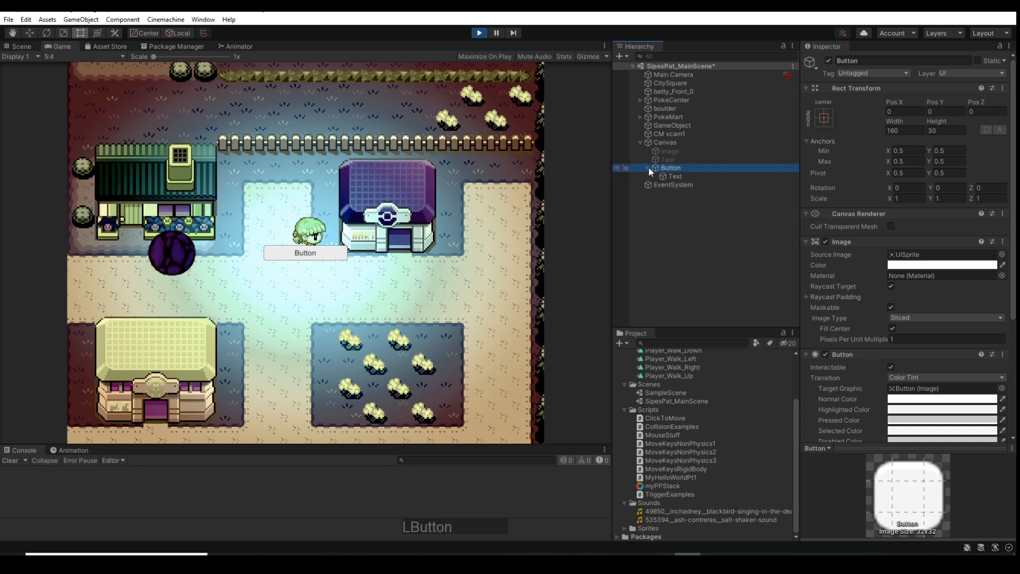
left_click(674, 176)
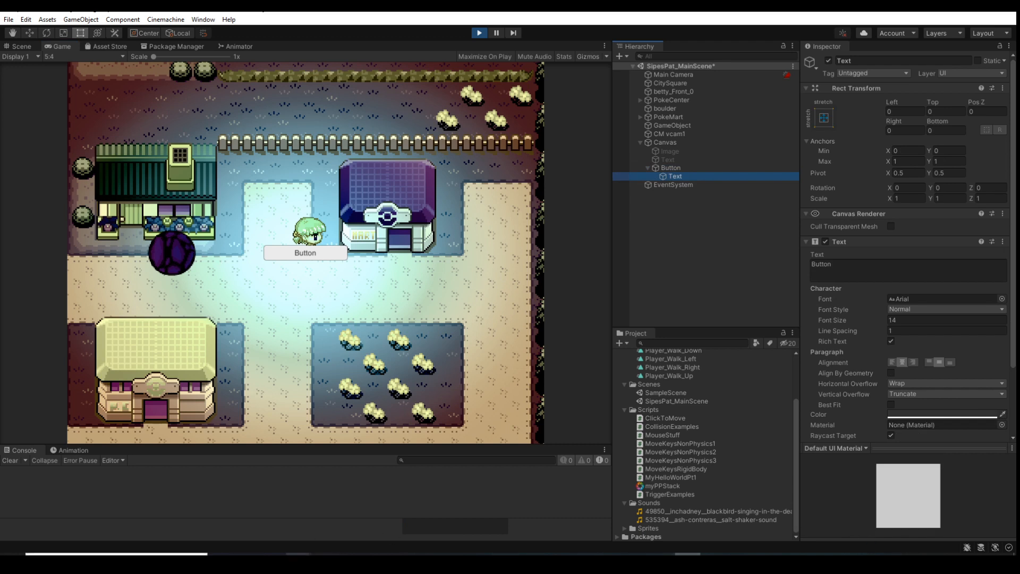
Switch to Unity Hub, show the Rogue-Like-Game-Jam-2020 project in File Explorer, and close the Hub
mouse_move(298, 552)
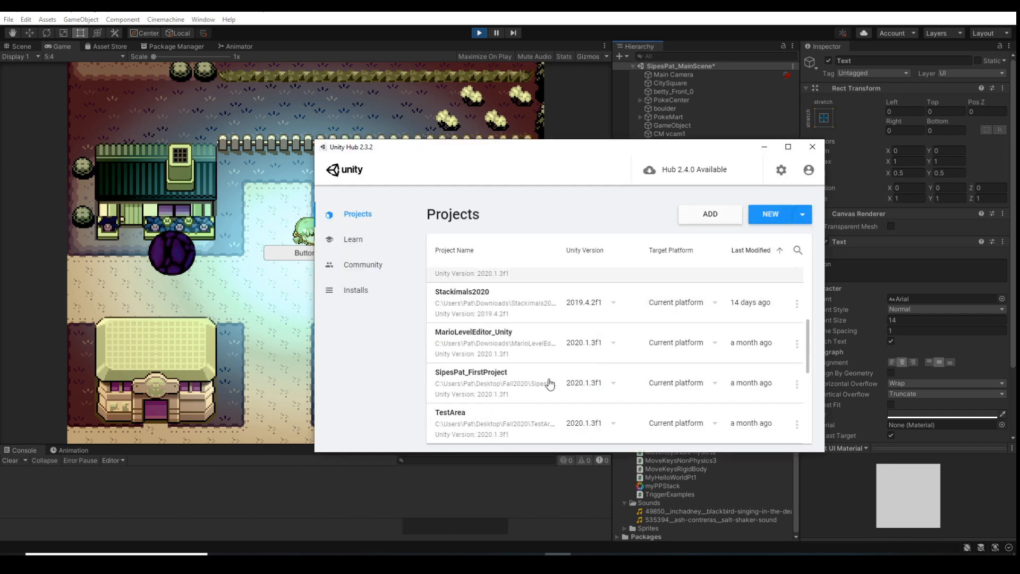
scroll(550, 383, "down", 5)
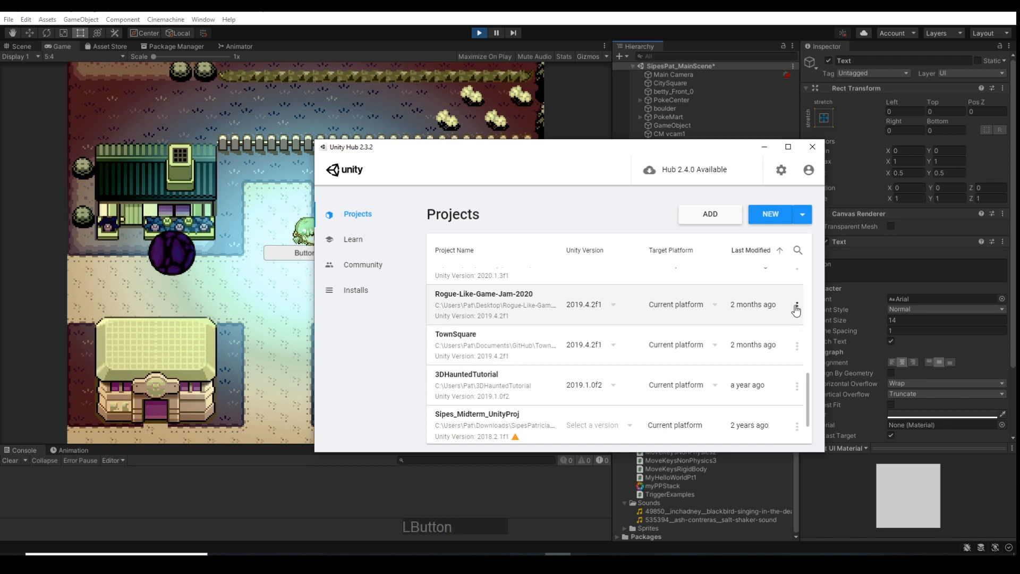
left_click(796, 306)
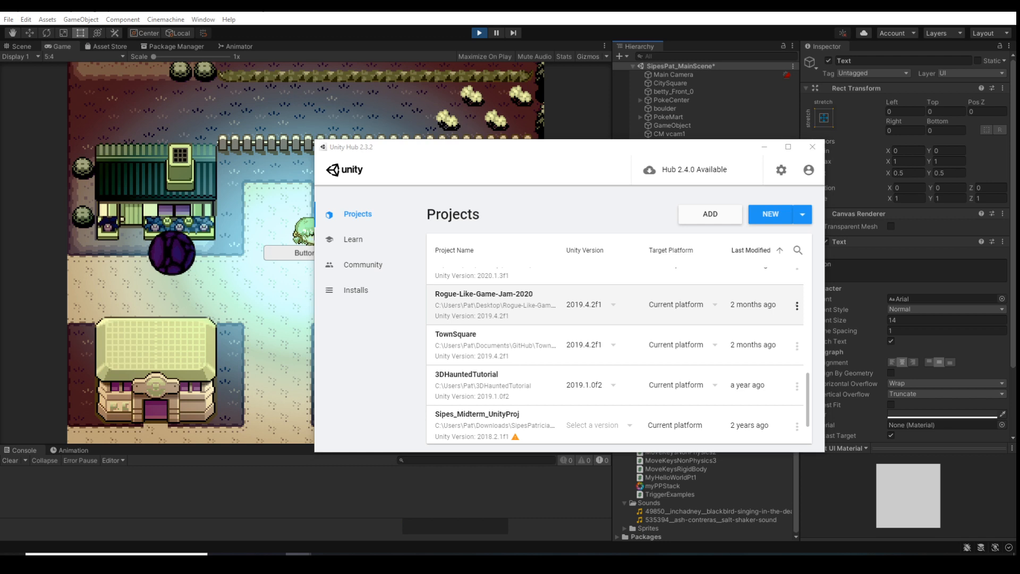
left_click(796, 306)
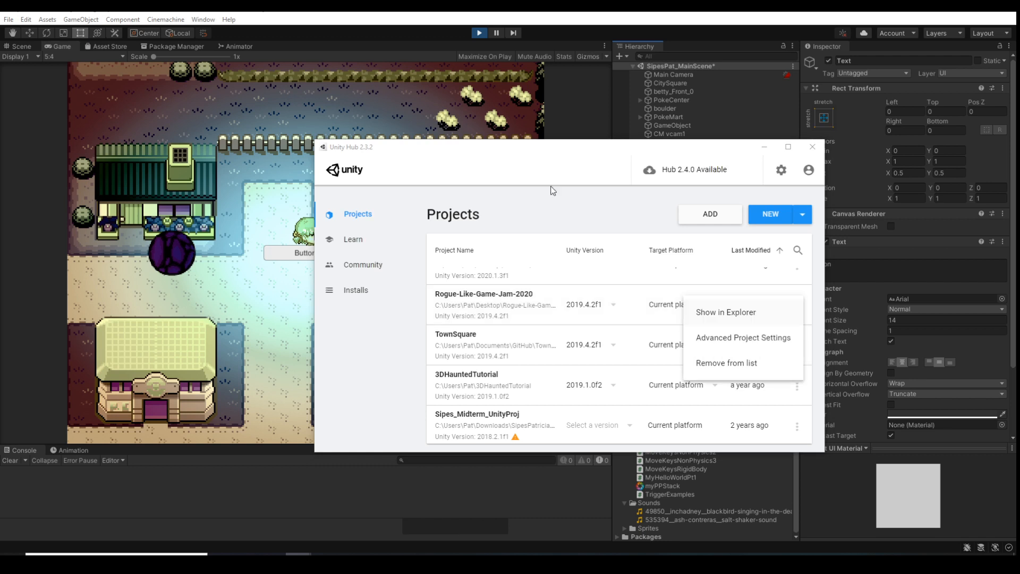
left_click(812, 147)
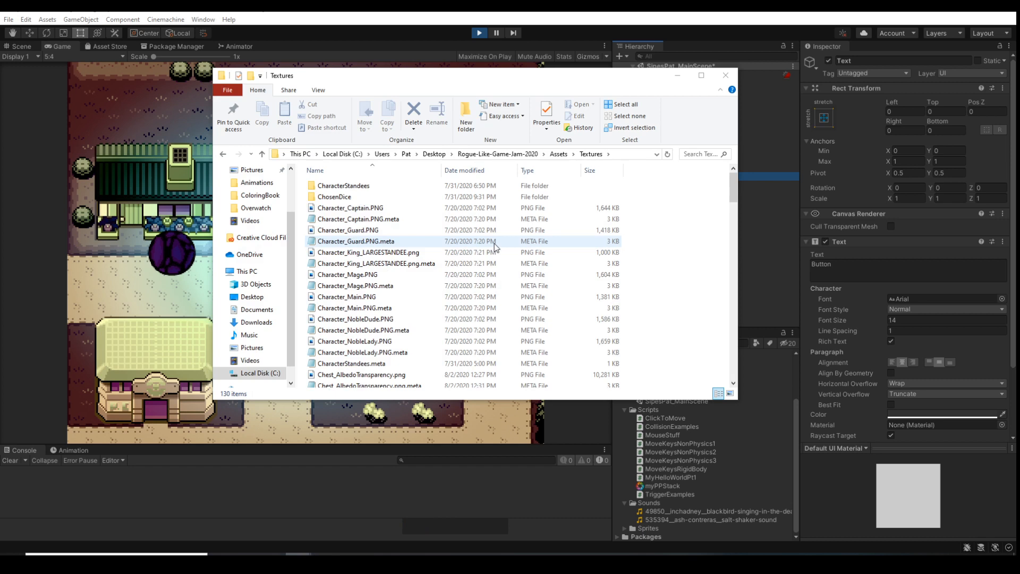
Find Play_Active.png in the project's Textures folder and open it with Windows Photo Viewer
scroll(425, 357, "down", 9)
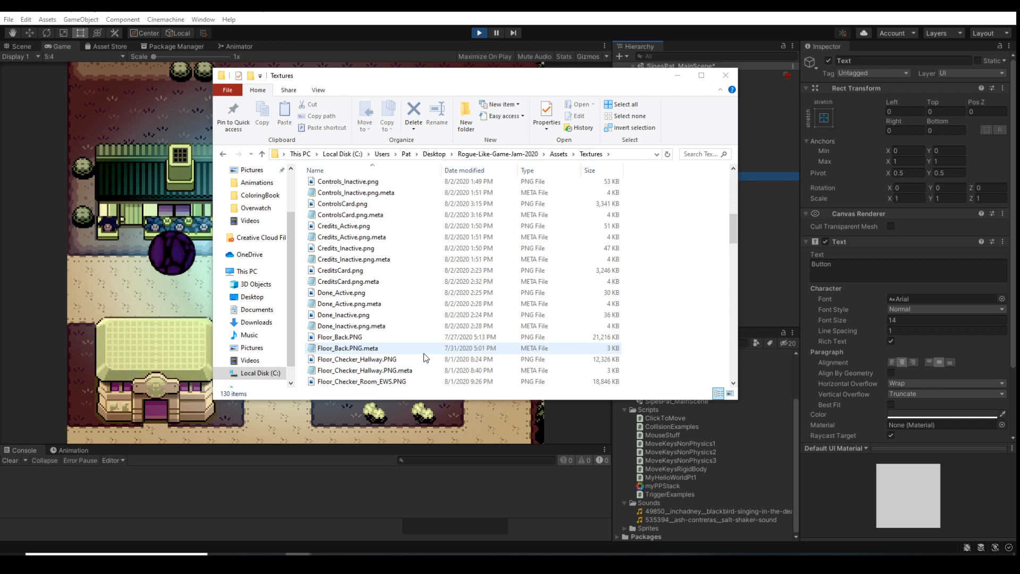
scroll(436, 356, "down", 10)
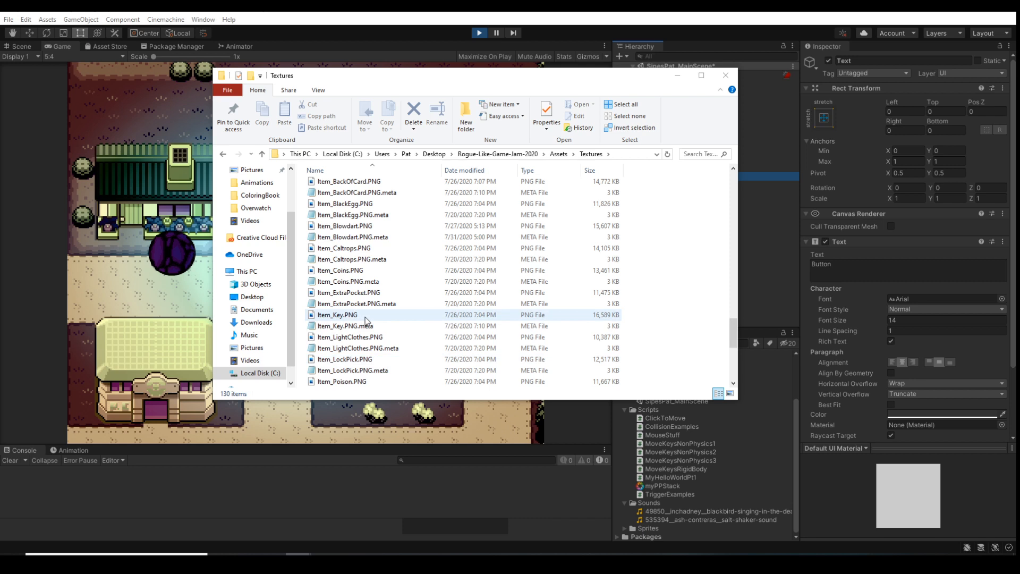
scroll(366, 320, "down", 5)
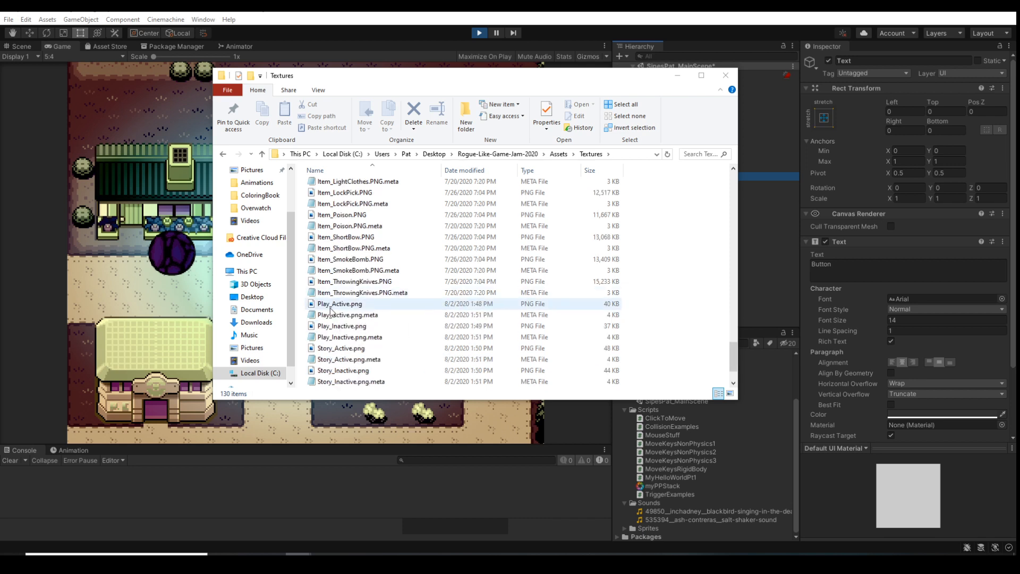
right_click(330, 308)
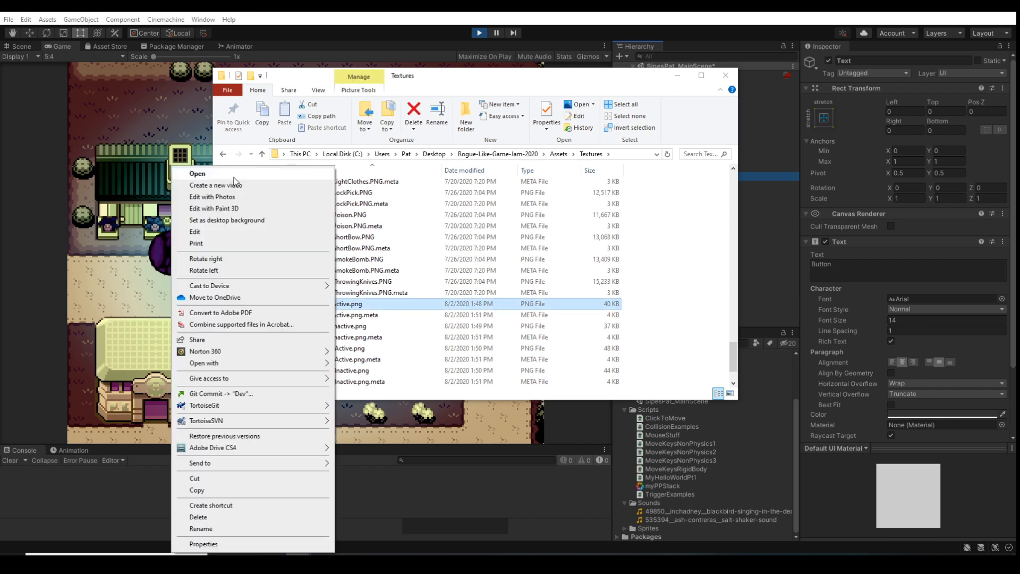
mouse_move(287, 368)
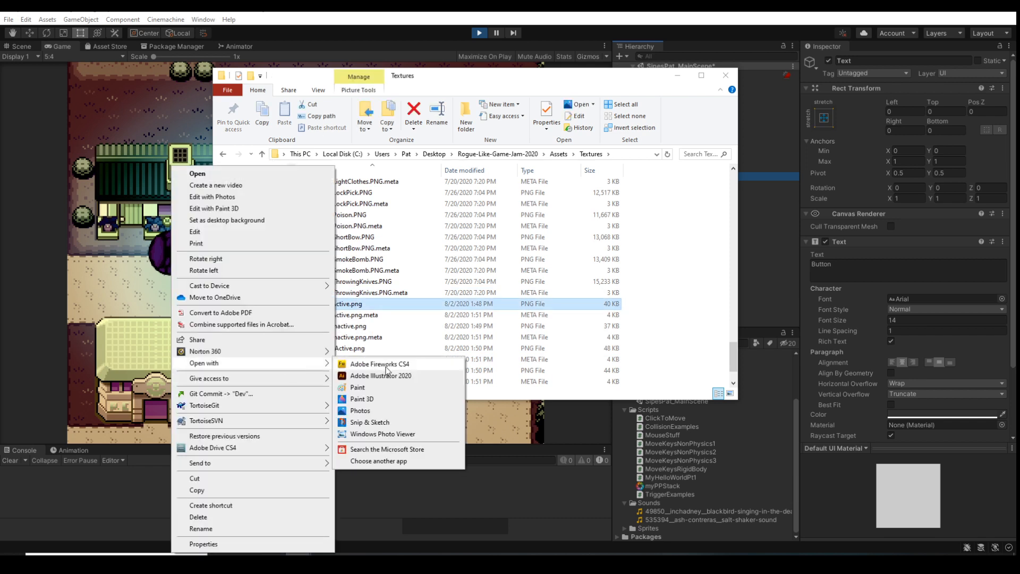
left_click(389, 434)
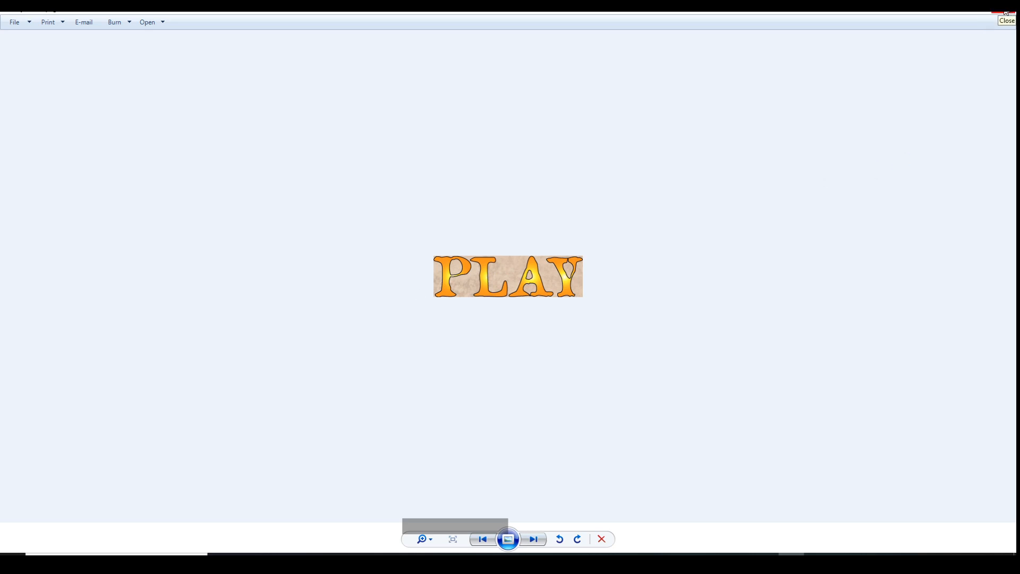
Close Play_Active.png and open TitleCard.png from the Textures folder with Windows Photo Viewer
left_click(1006, 12)
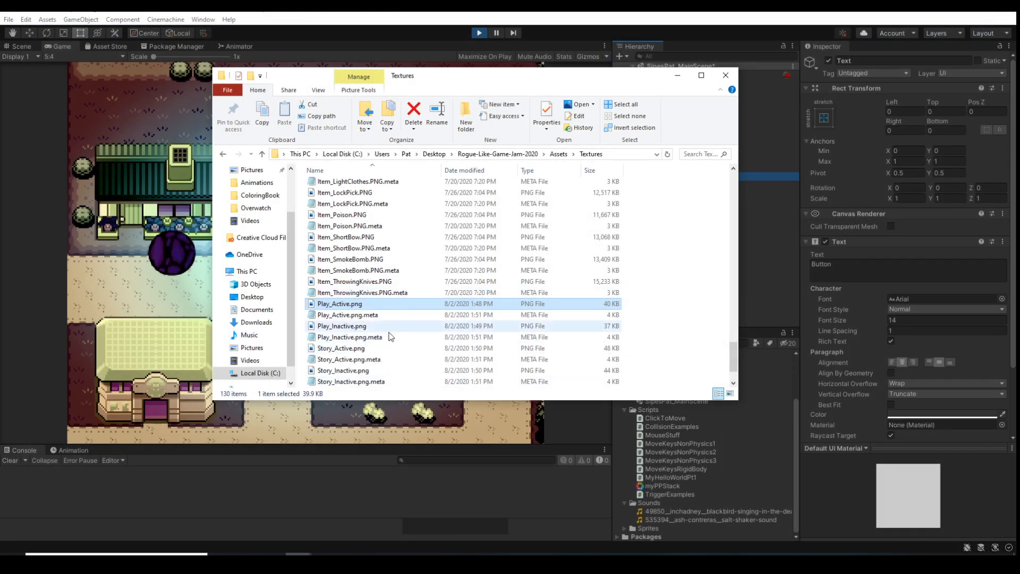
scroll(399, 329, "down", 2)
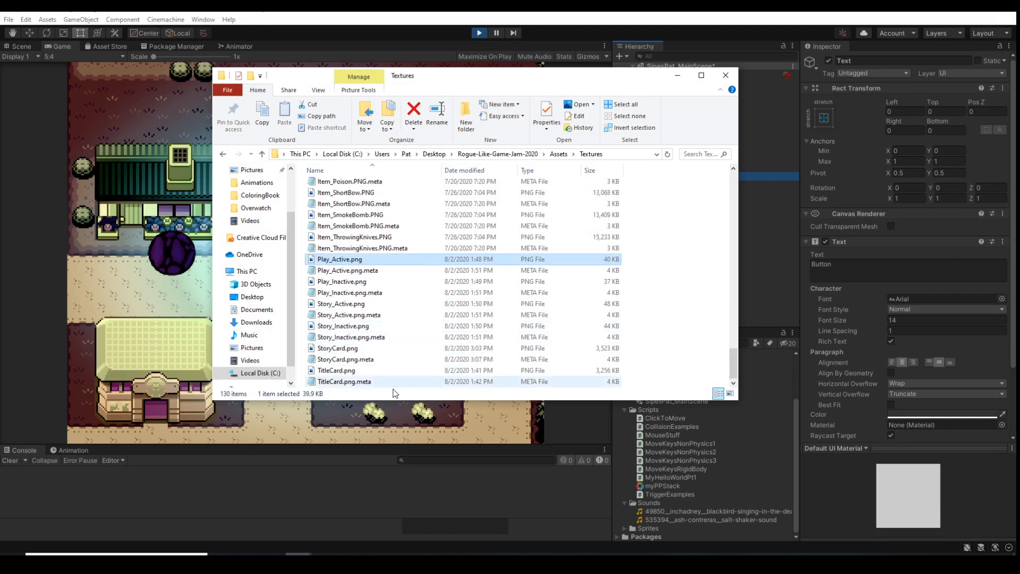
left_click(348, 372)
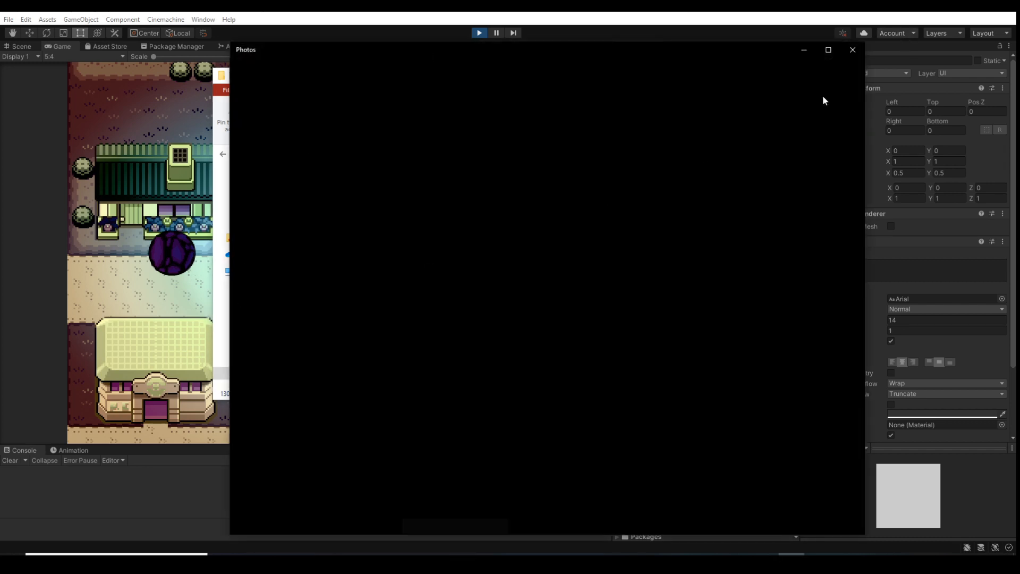
left_click(852, 51)
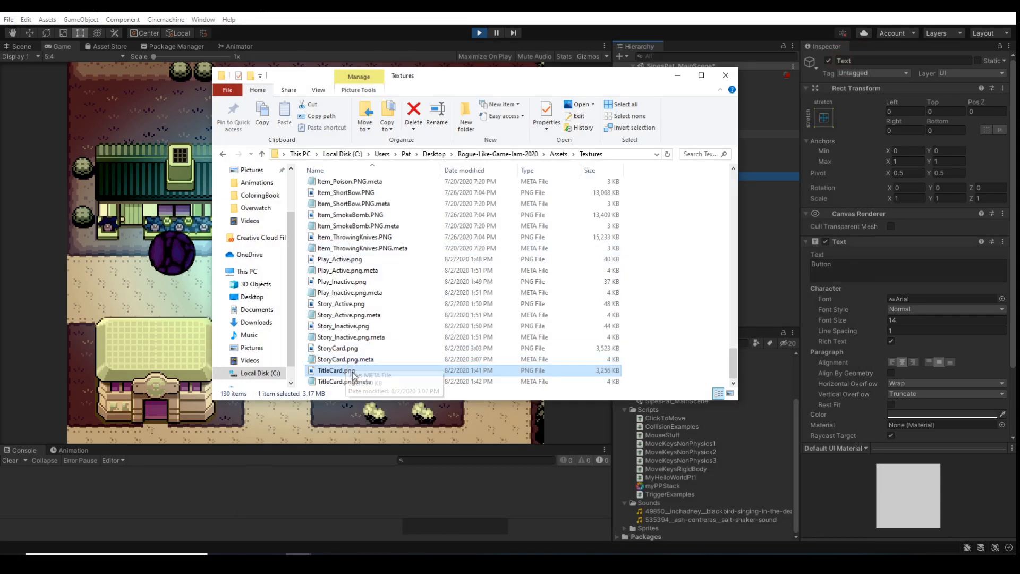
right_click(352, 372)
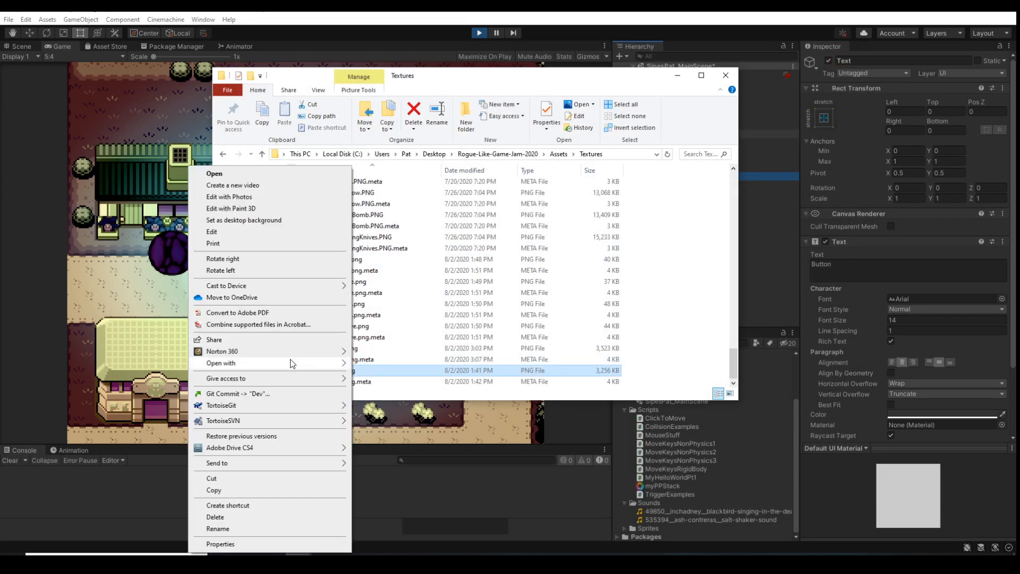
mouse_move(292, 363)
left_click(381, 434)
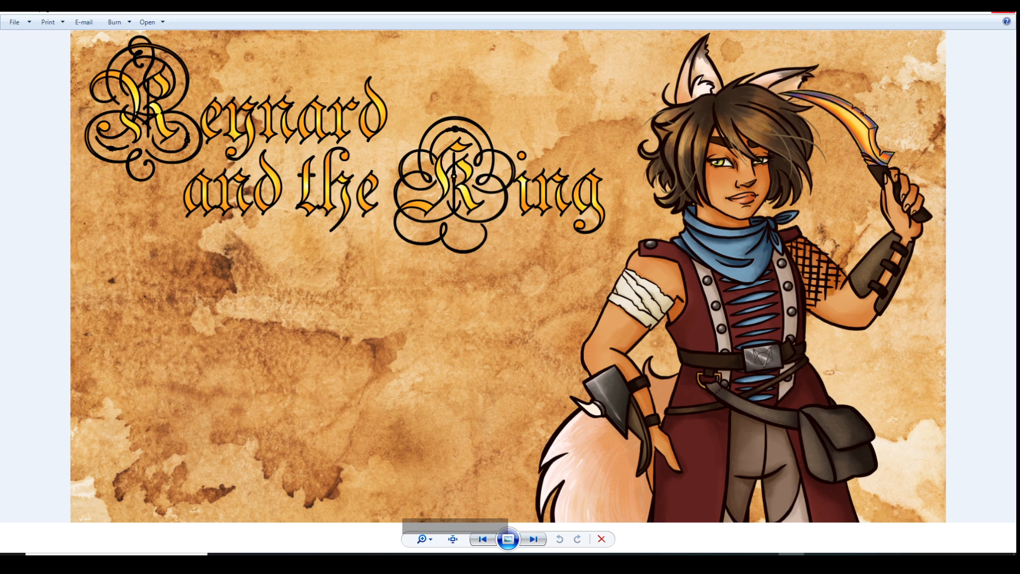
Close the title card image and switch back to the Unity editor
left_click(1009, 9)
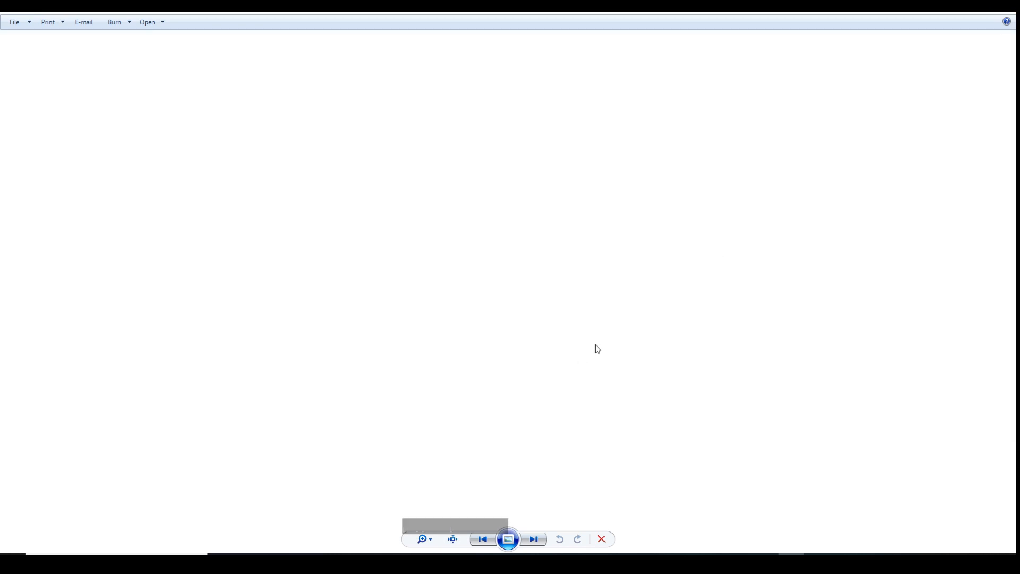
left_click(1006, 9)
mouse_move(688, 563)
left_click(637, 539)
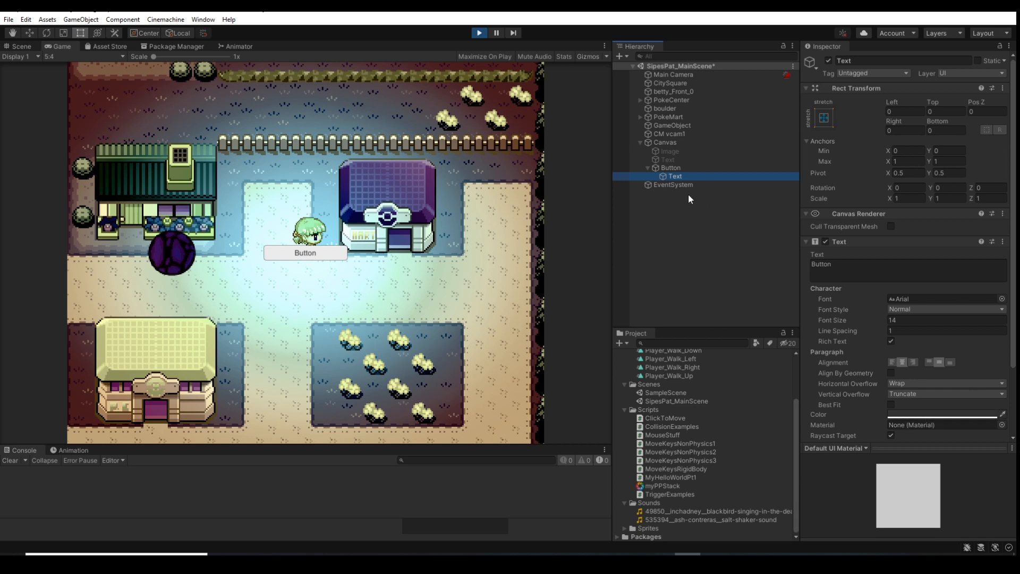
Tint the Button's Image red (D23737) during Play mode, and stop the game
scroll(936, 260, "down", 3)
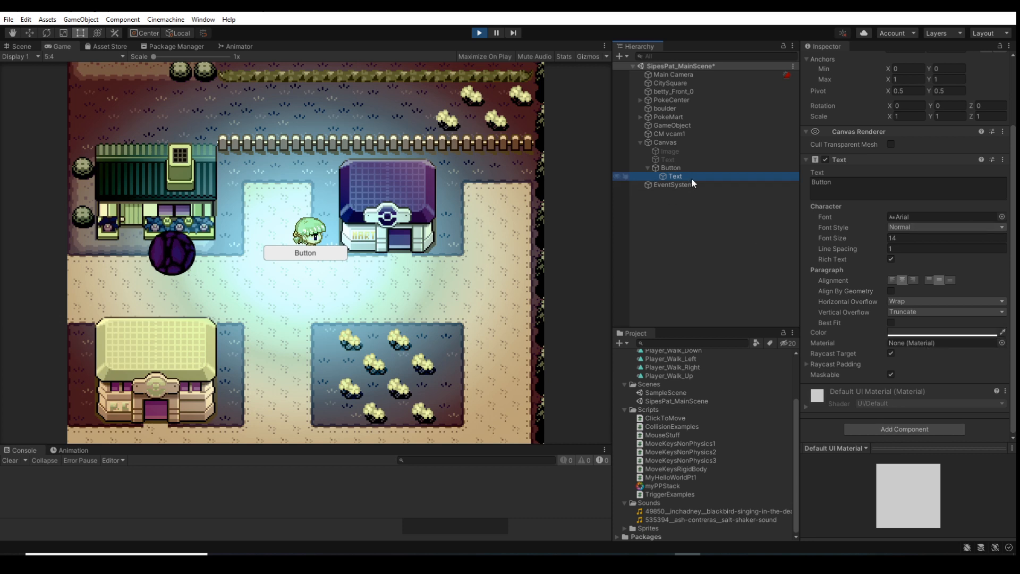
left_click(660, 167)
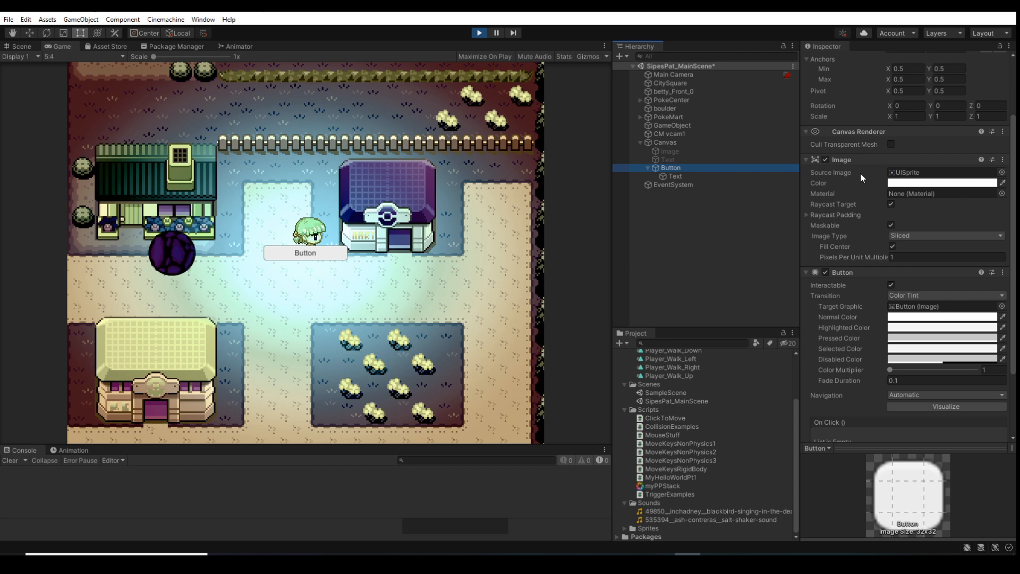
left_click(937, 187)
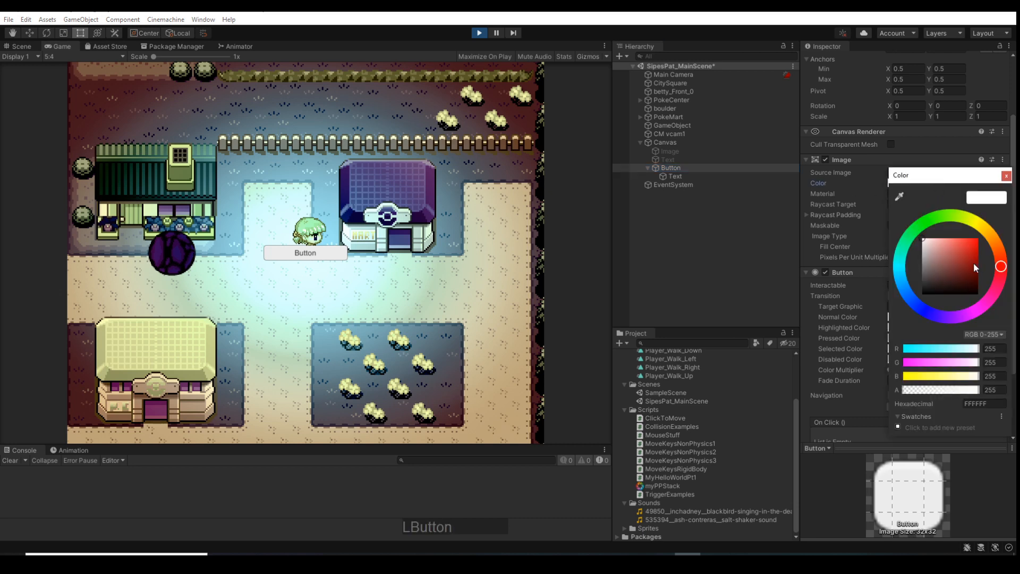
left_click_drag(973, 263, 963, 247)
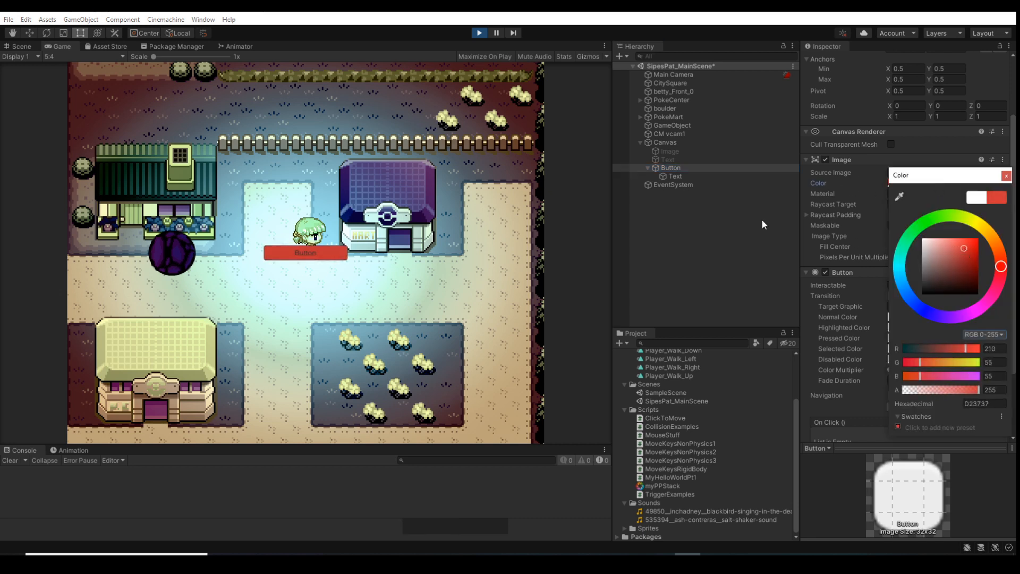
left_click(479, 33)
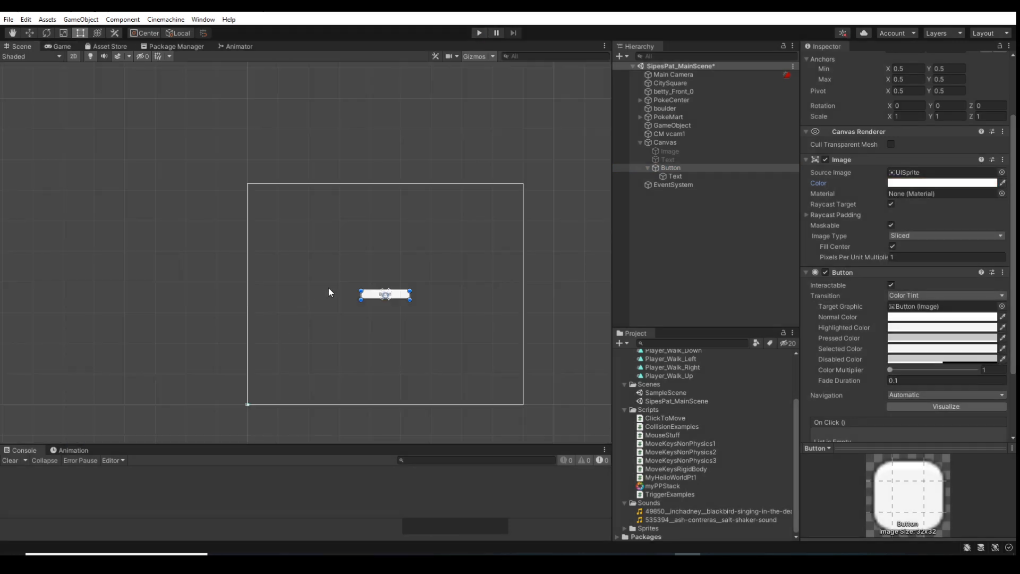
Stretch the button downward in the Scene view to a height of about 119 and check its Image Type options
scroll(390, 302, "up", 3)
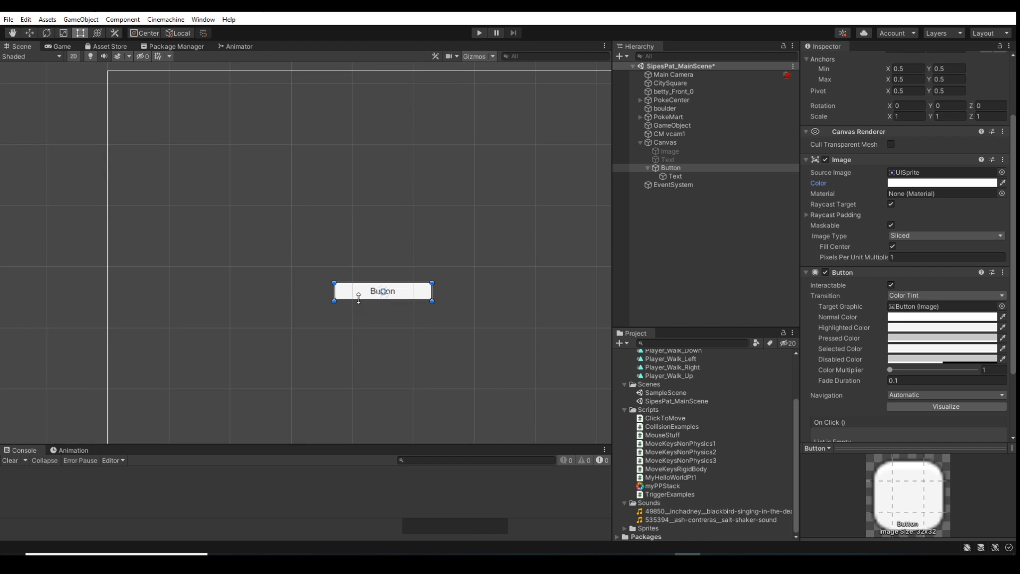
left_click_drag(357, 301, 373, 355)
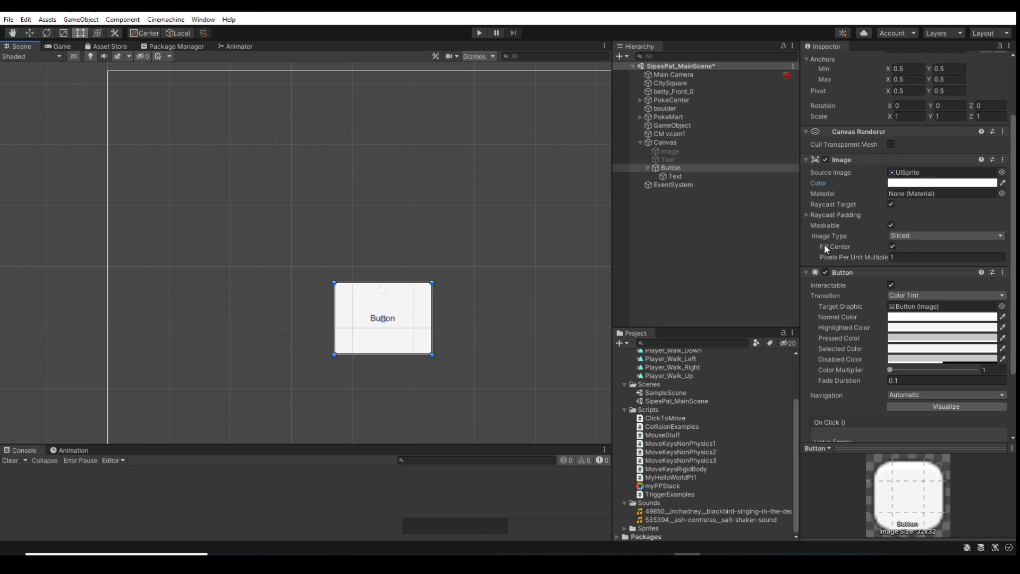
left_click(938, 237)
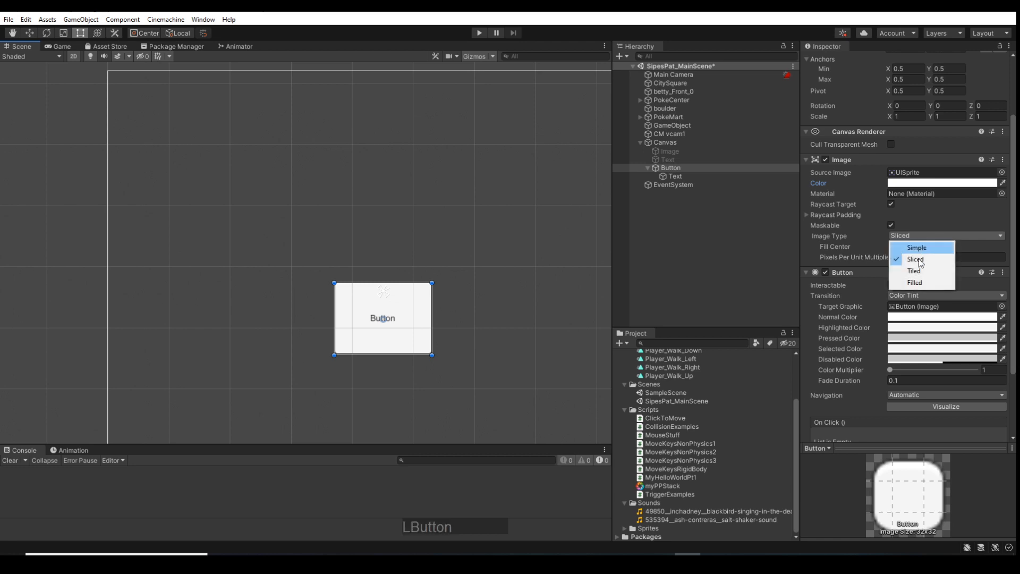
left_click(940, 214)
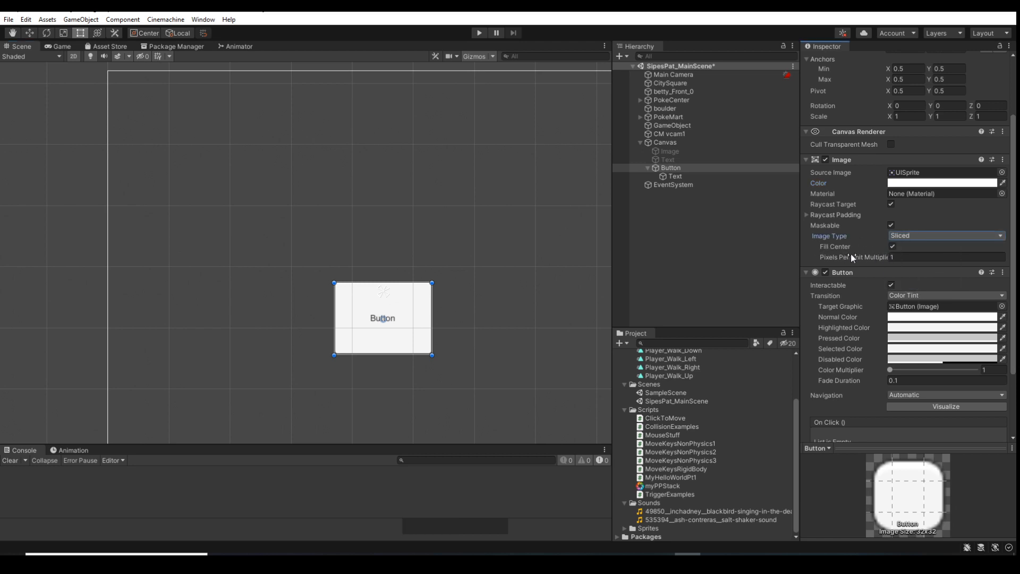
Set the Button component's Transition to None and test the button in Play mode
scroll(867, 264, "down", 3)
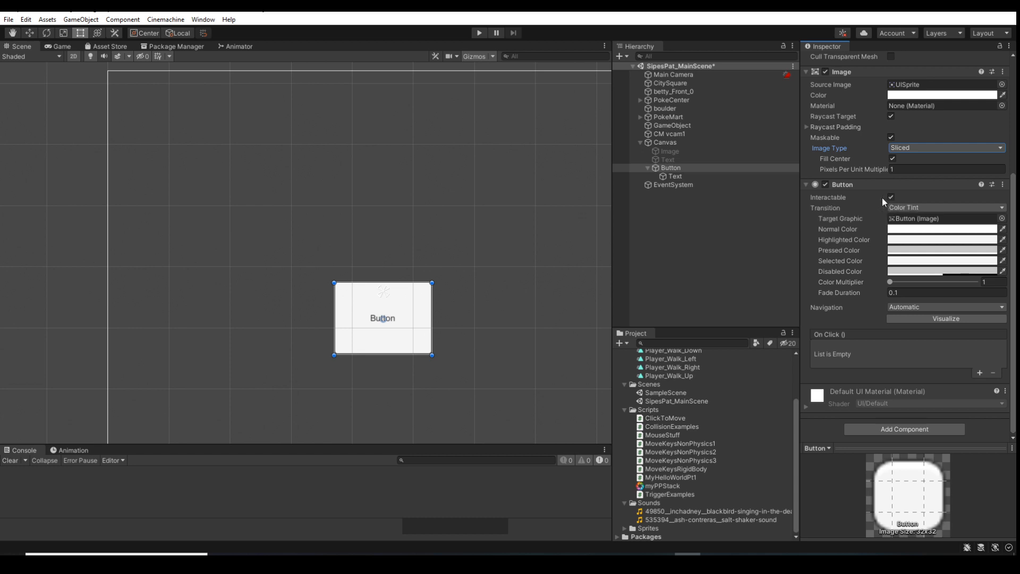
left_click(939, 207)
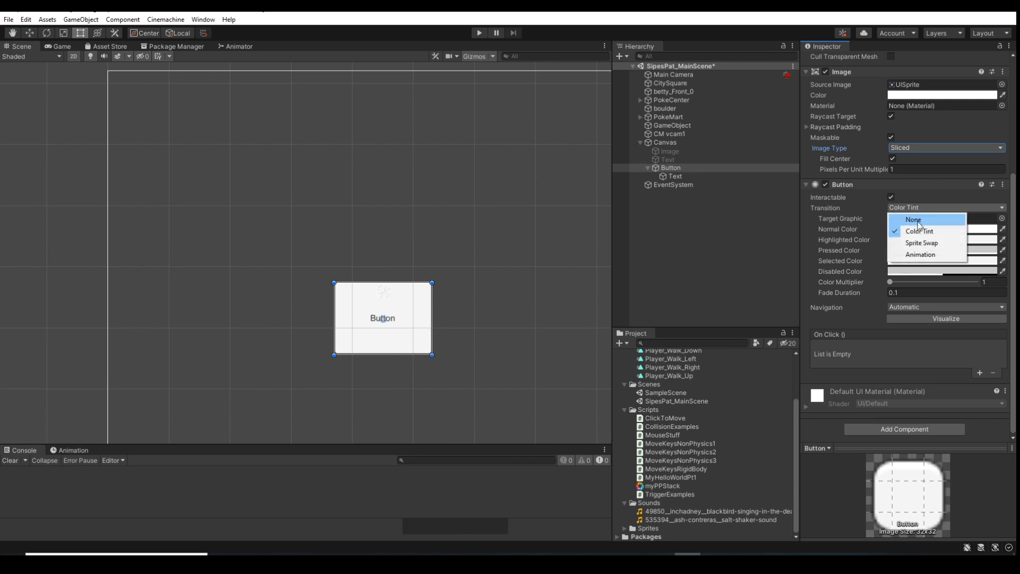
left_click(917, 220)
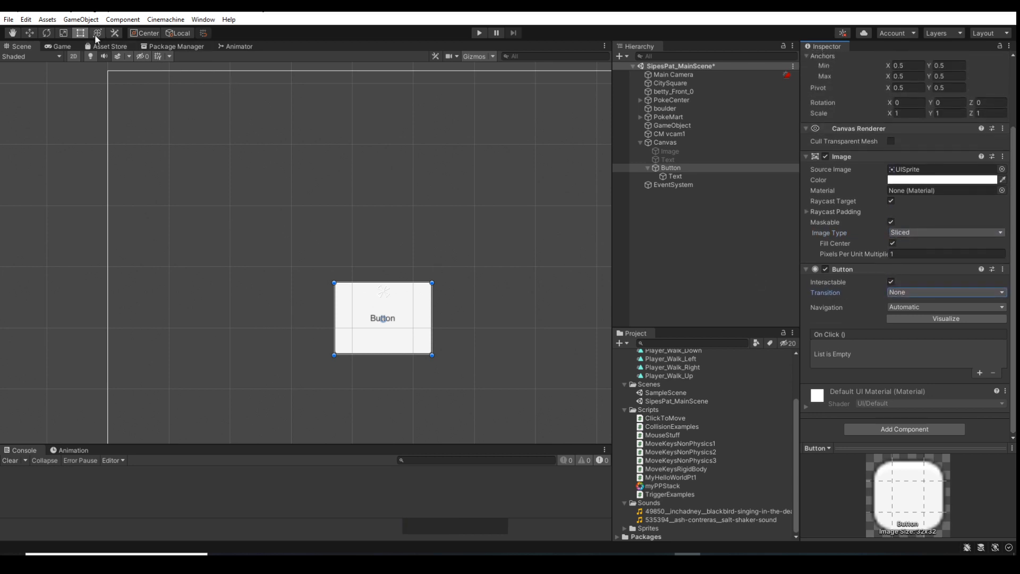
left_click(478, 34)
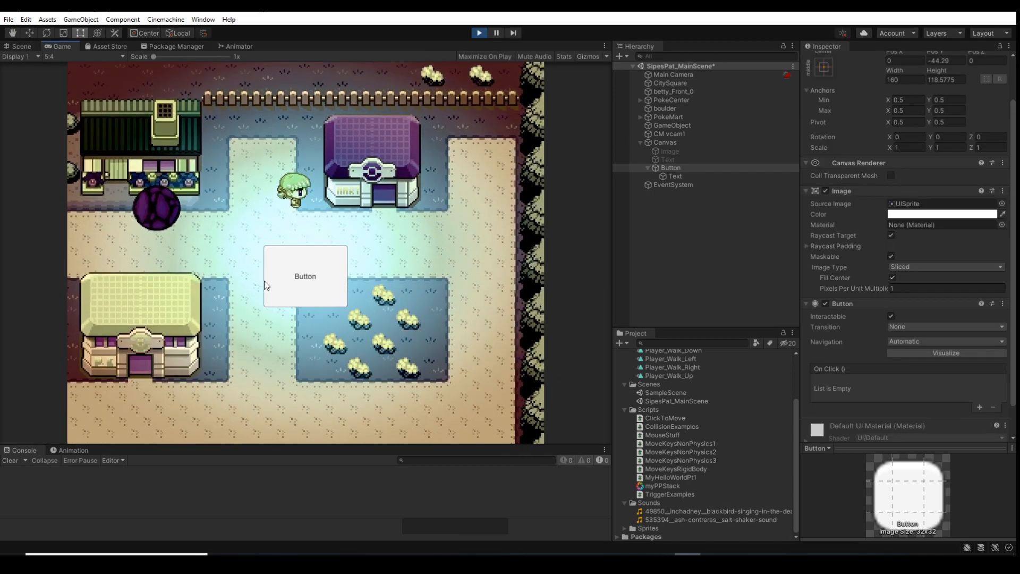
left_click(324, 280)
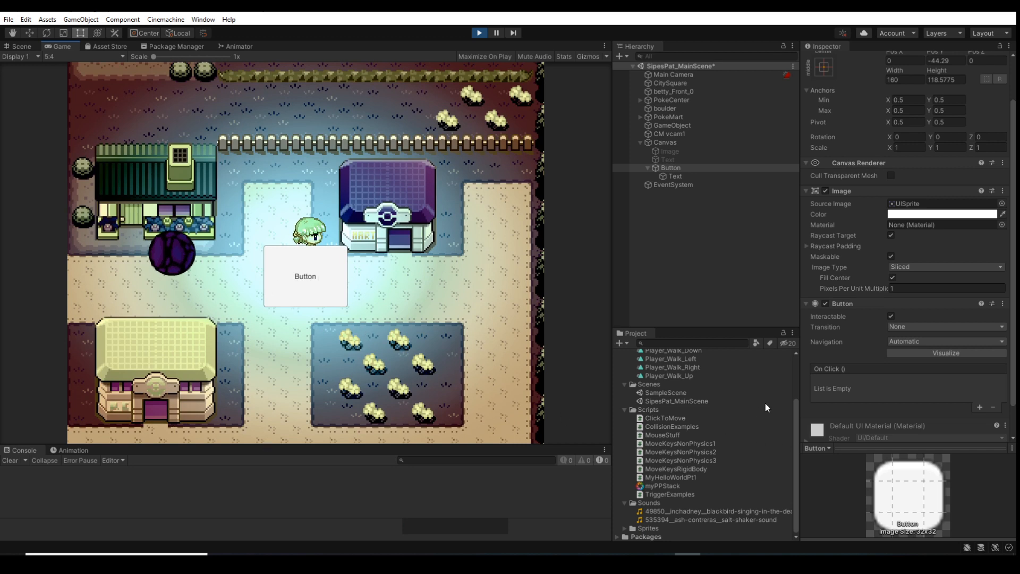
left_click(478, 33)
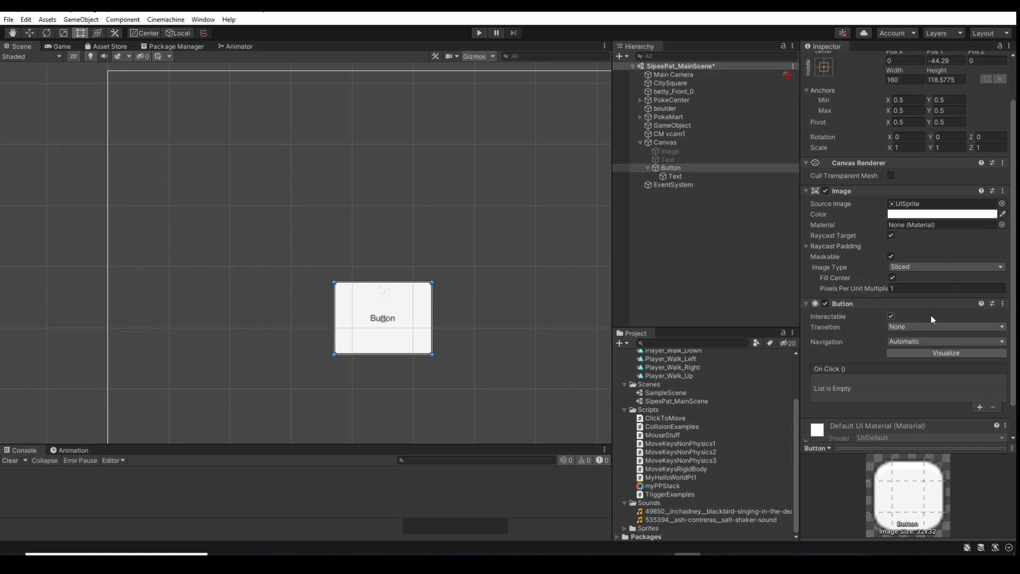
Set the Button component's Transition to Color Tint and its Highlighted Color to green (2DE700)
scroll(956, 307, "down", 2)
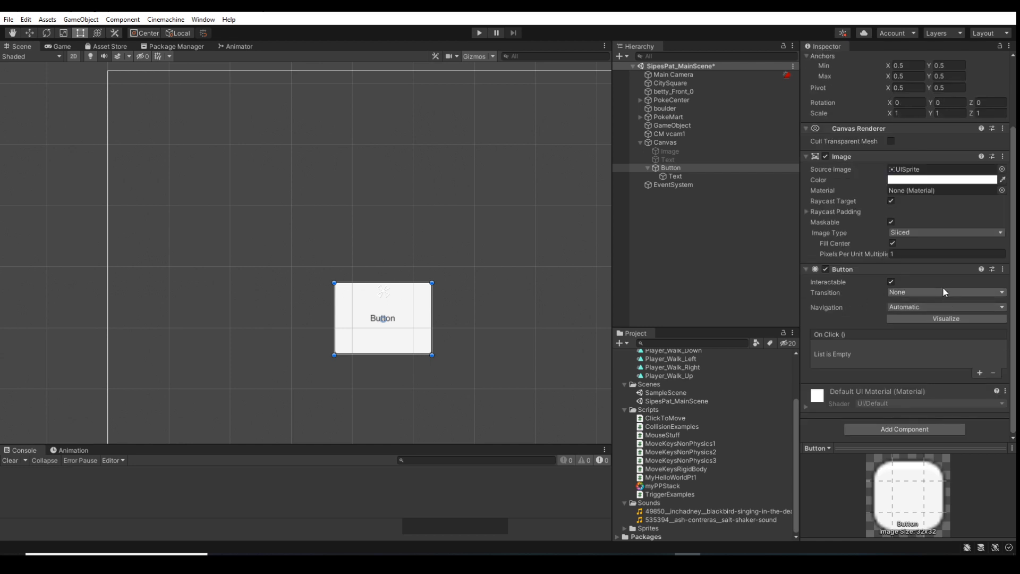
left_click(942, 292)
left_click(927, 314)
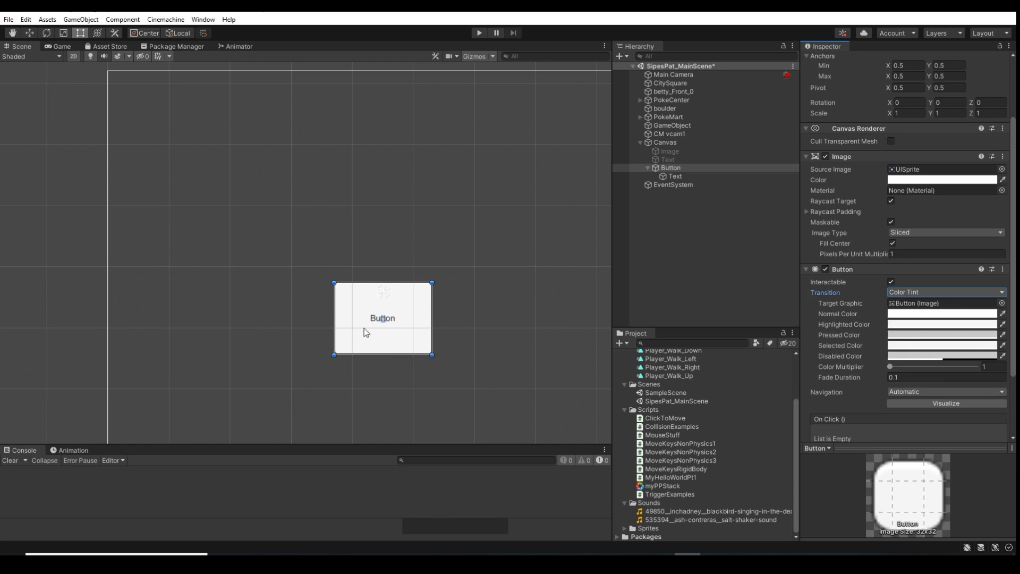
left_click(929, 325)
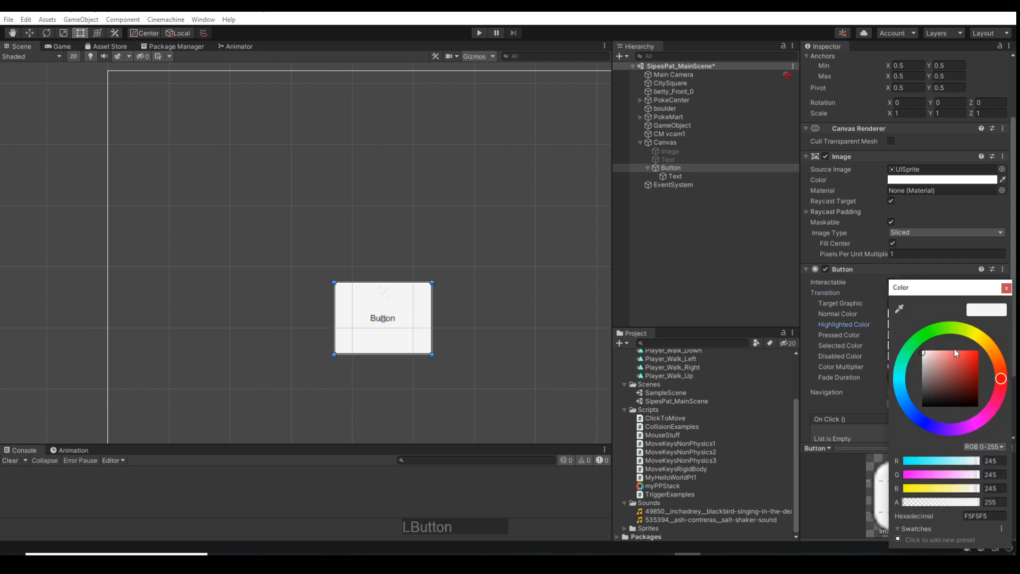
left_click(933, 330)
left_click_drag(951, 354, 984, 361)
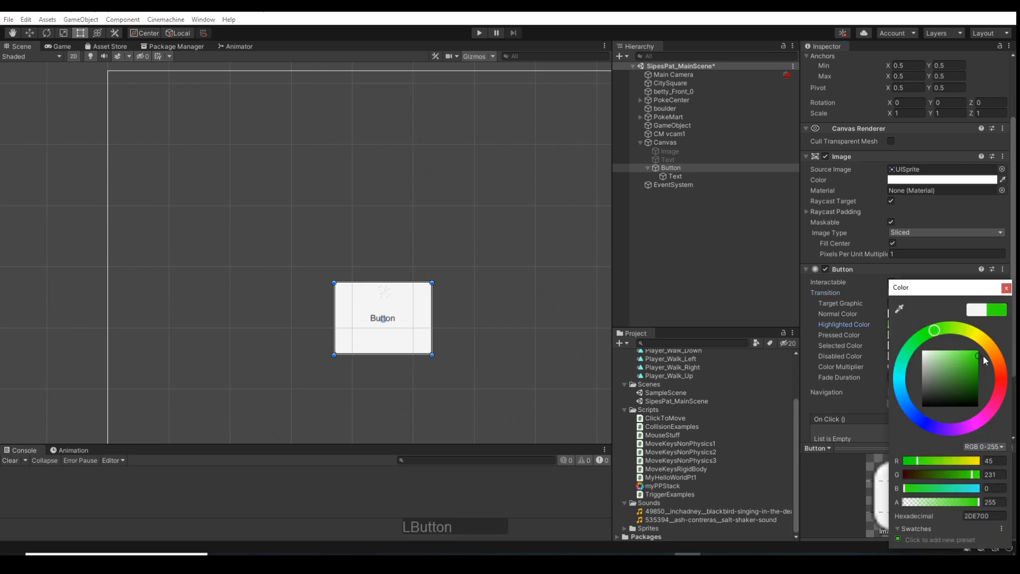
left_click(840, 328)
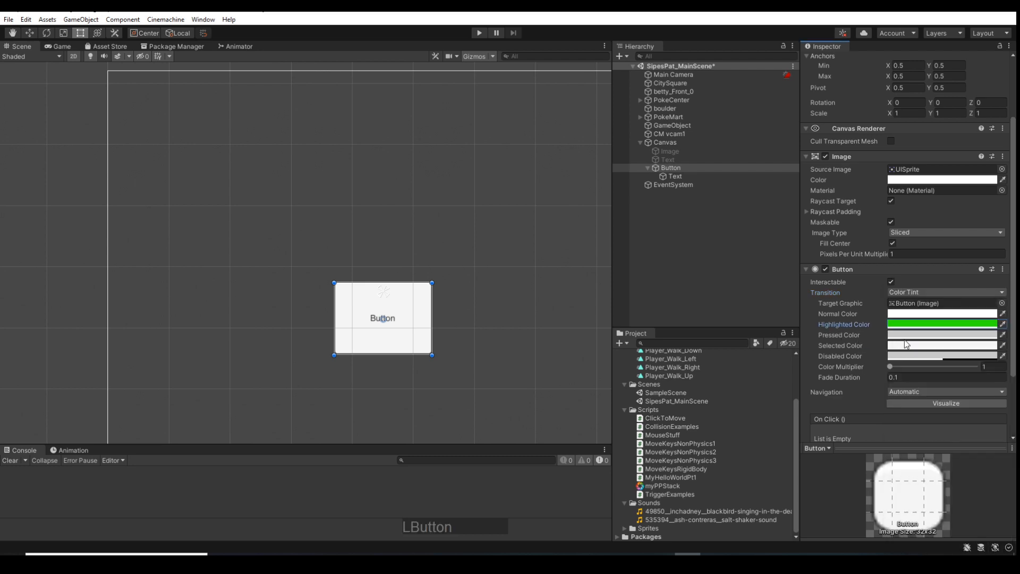
Set the Button component's Pressed Color to dark red
left_click(902, 335)
left_click_drag(960, 399, 978, 376)
left_click(856, 366)
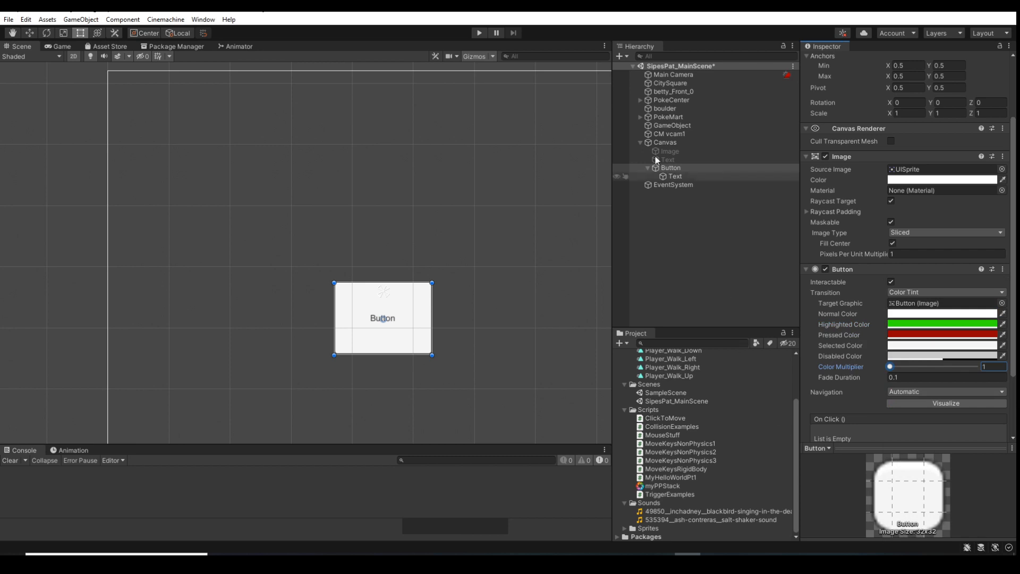
Test the button's highlighted and pressed tints in Play mode, and stop the game
left_click(478, 33)
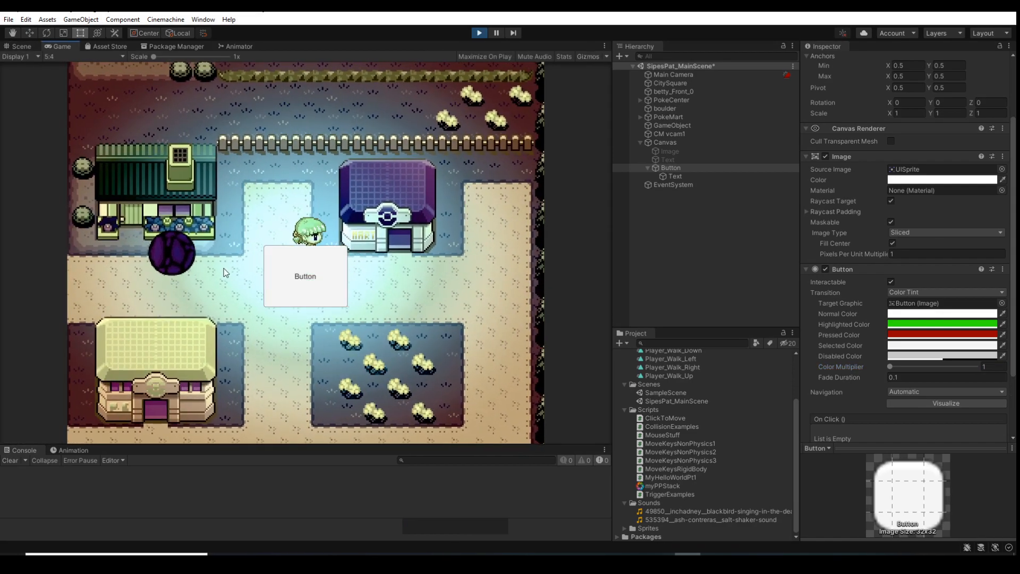
left_click(337, 276)
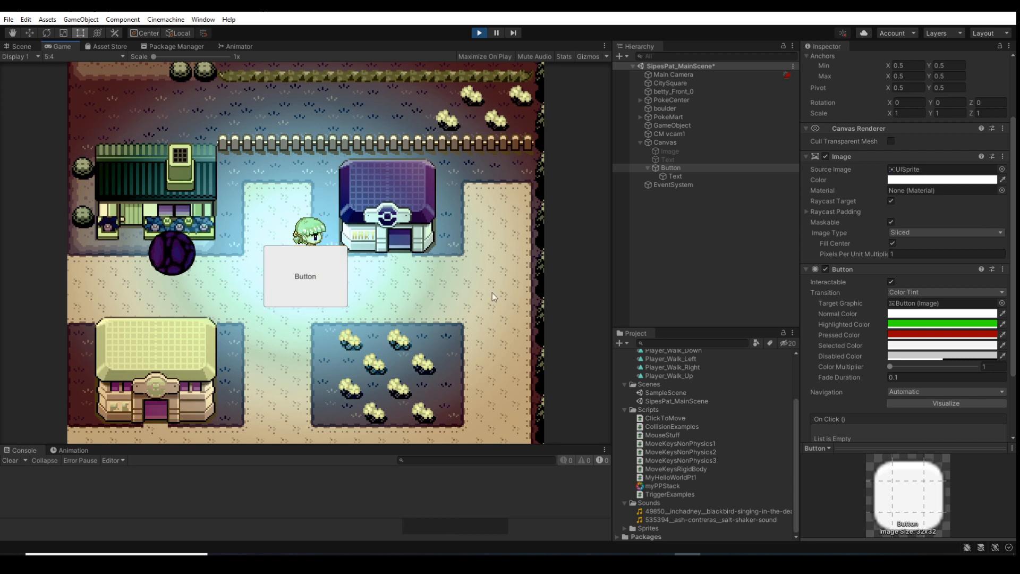
left_click(339, 276)
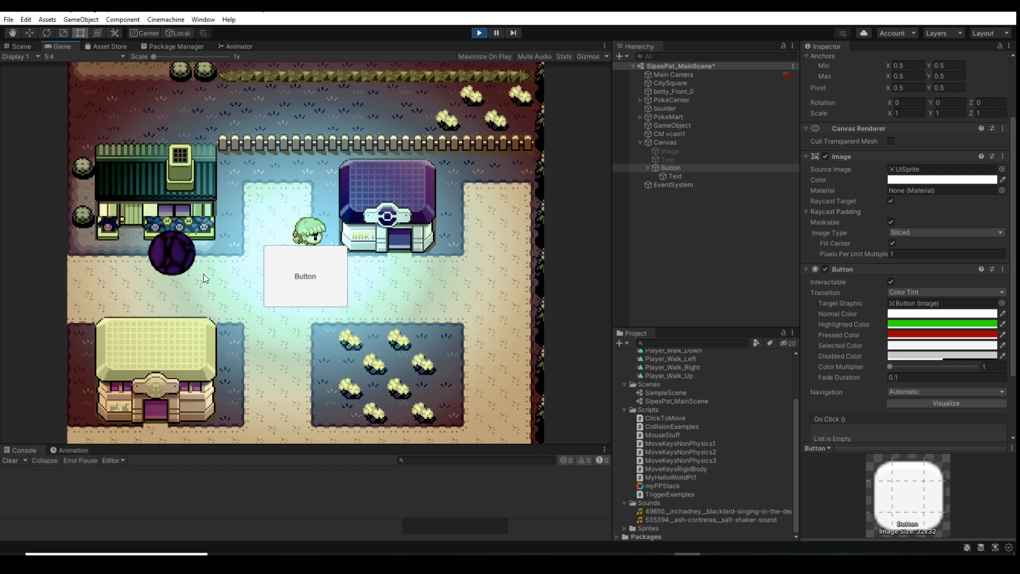
left_click(339, 276)
left_click(238, 265)
left_click(481, 33)
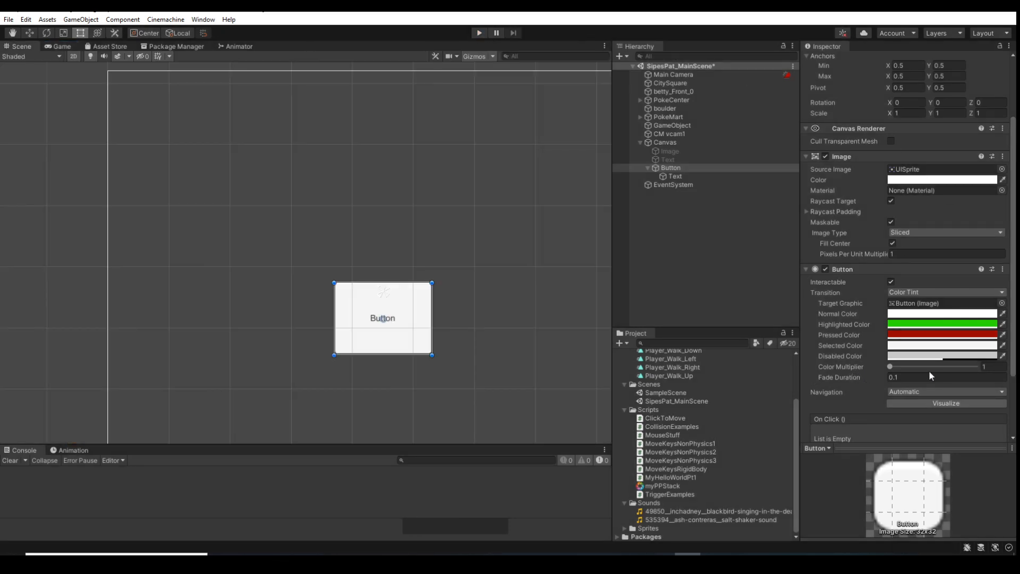
Examine the Button component's Navigation options and leave the setting on Automatic
scroll(884, 380, "down", 3)
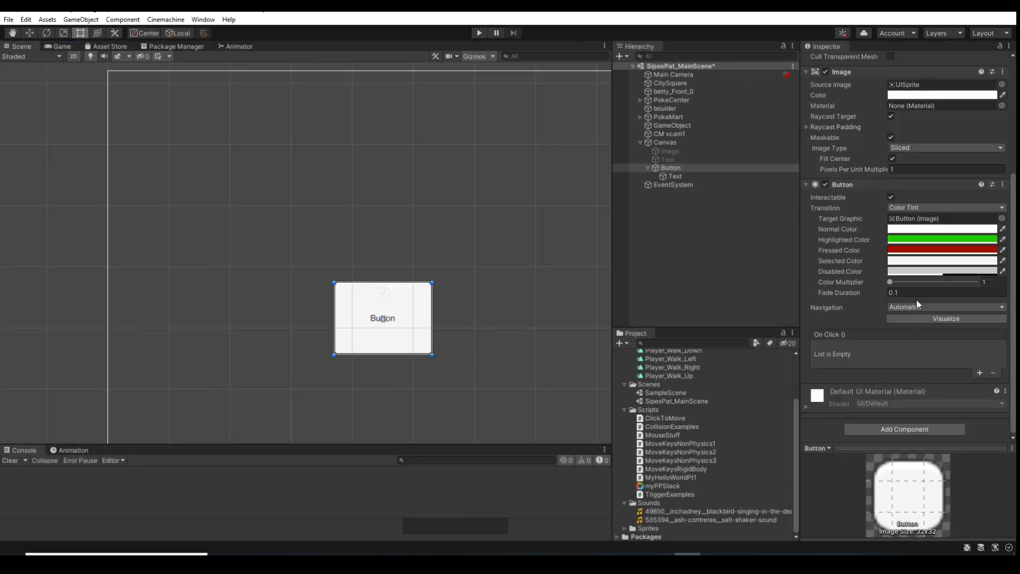
left_click(932, 307)
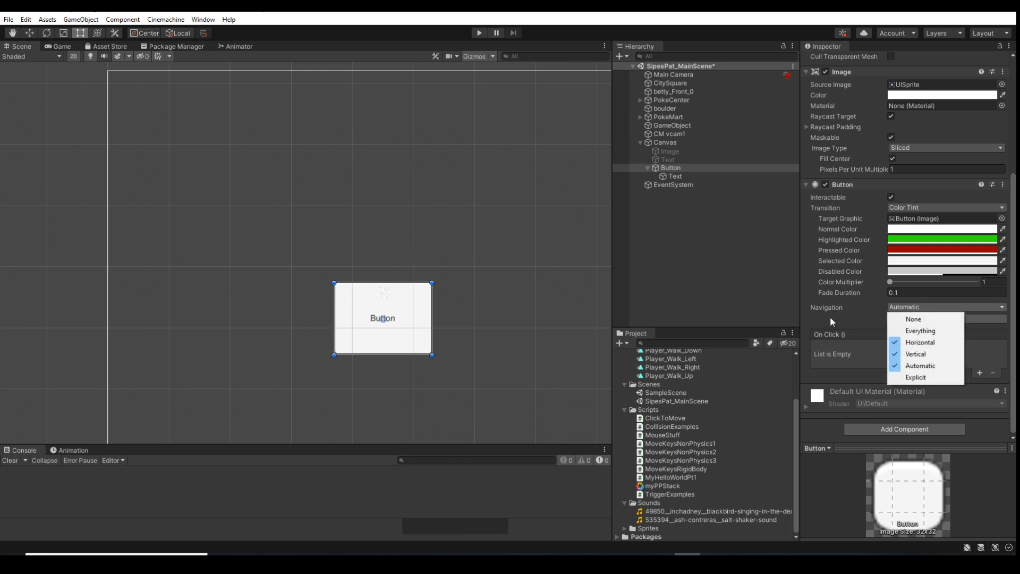
left_click(842, 307)
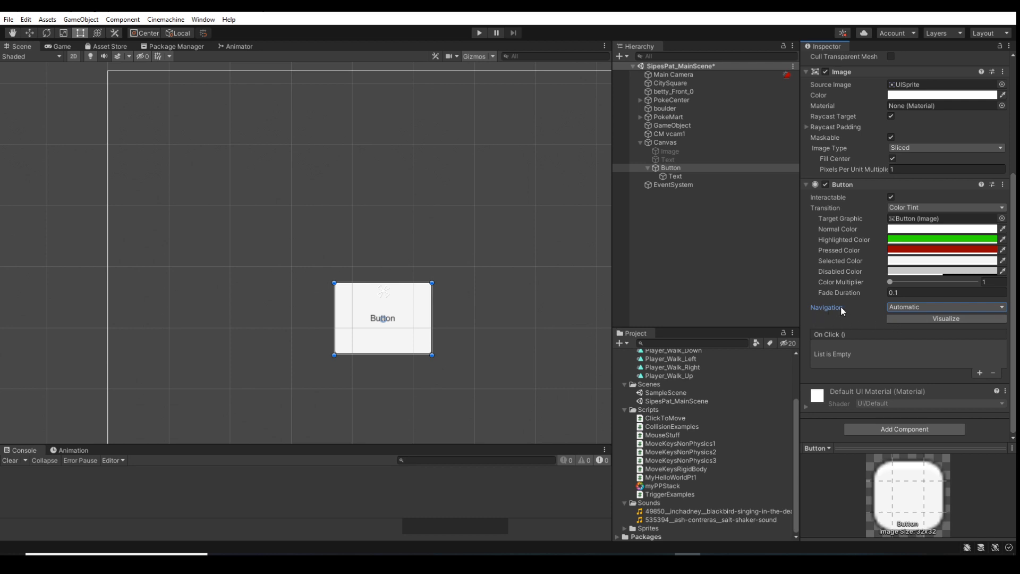
Set the Button component's Transition to Sprite Swap and its Highlighted Sprite to boulder
left_click(922, 207)
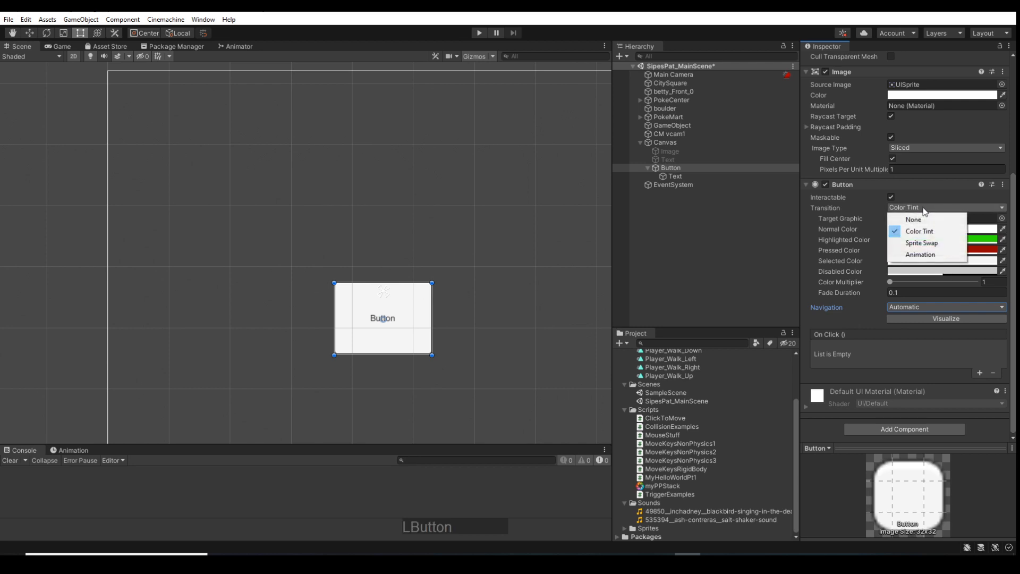
left_click(925, 242)
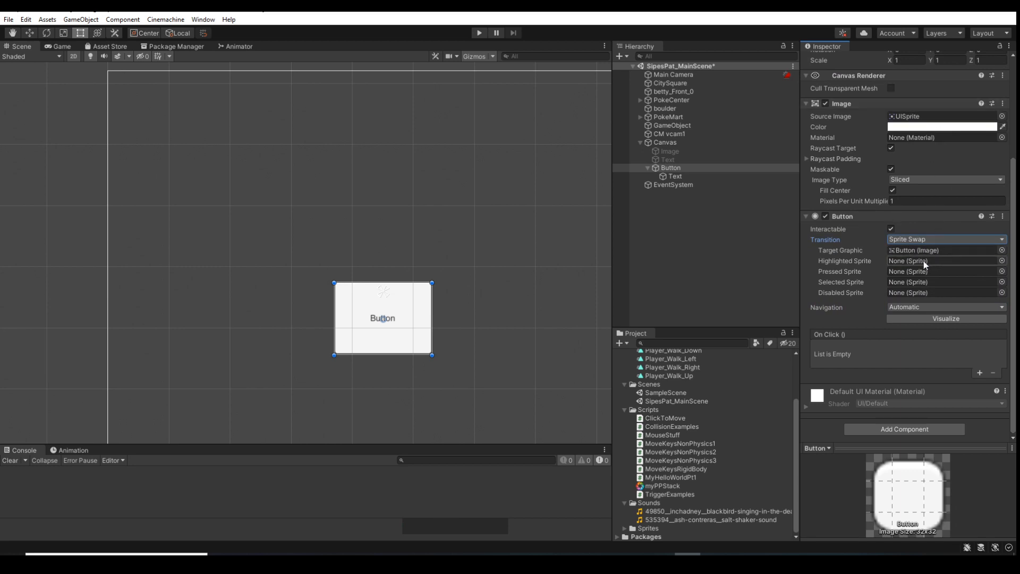
left_click(1002, 260)
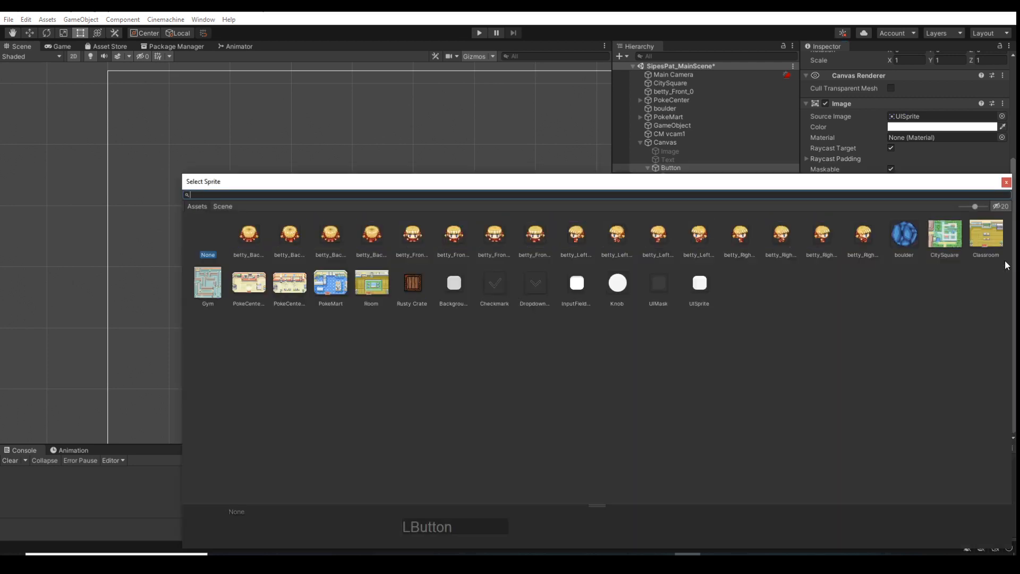
left_click(897, 247)
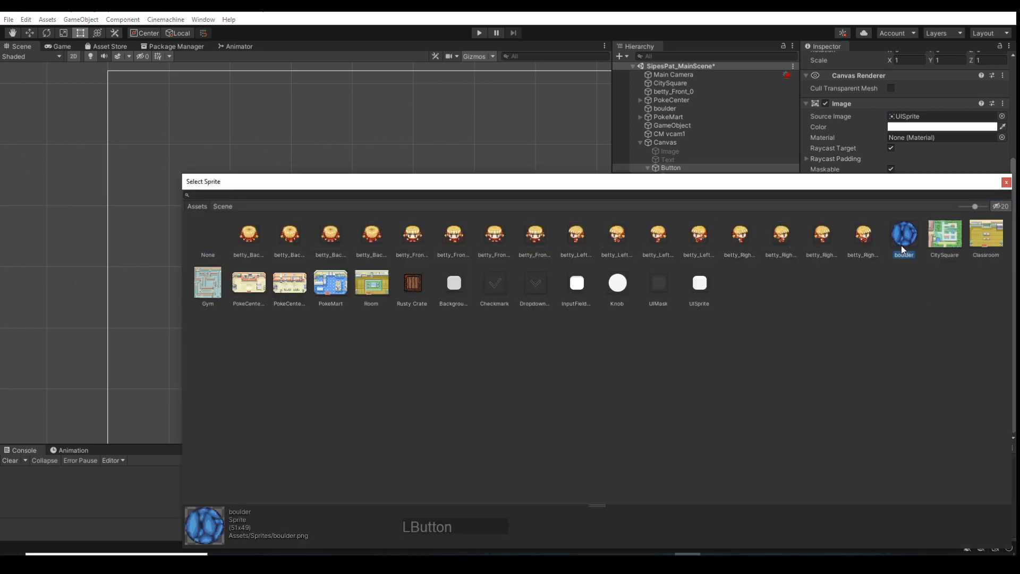
left_click(1006, 182)
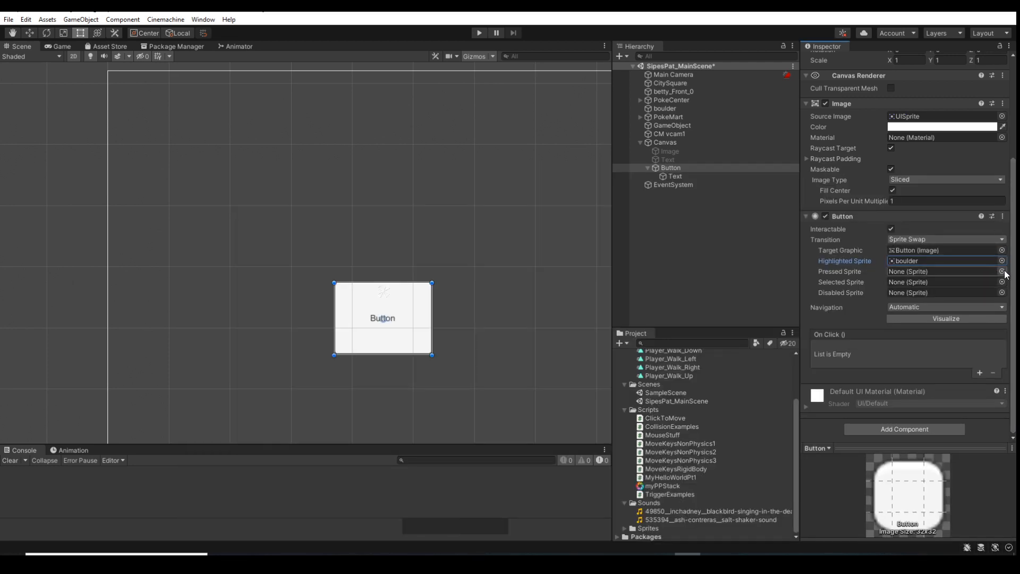
Assign the betty_Front_0 sprite as the Button component's Pressed Sprite
left_click(1001, 270)
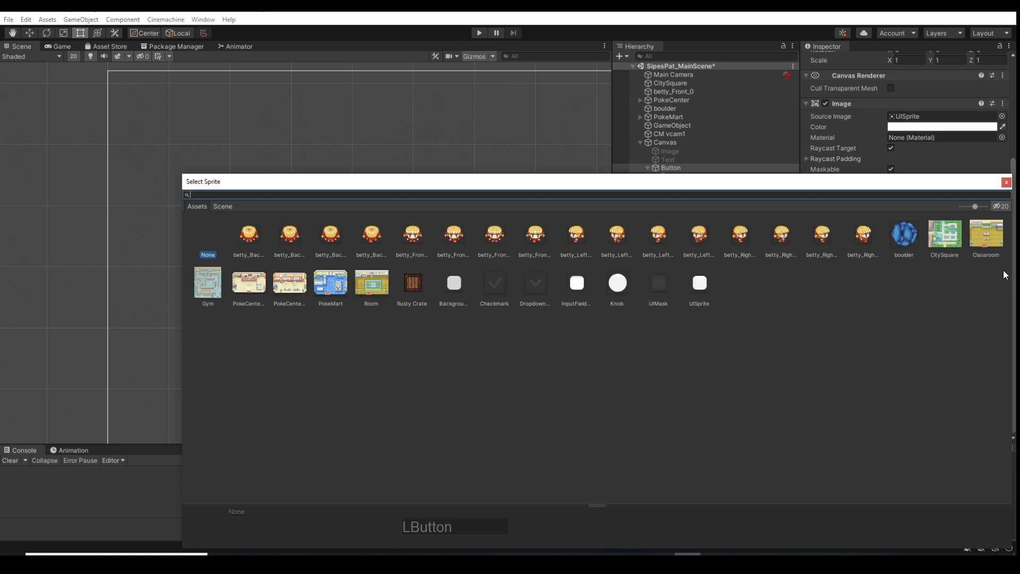
left_click(413, 236)
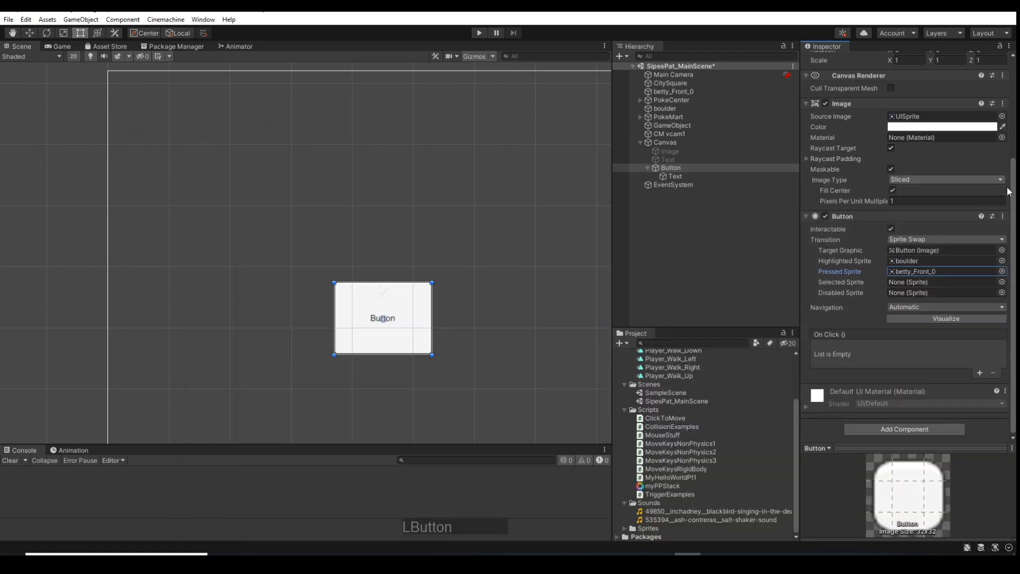
left_click(1006, 182)
Test the button's highlighted and pressed sprite swaps in Play mode, and stop the game
left_click(478, 33)
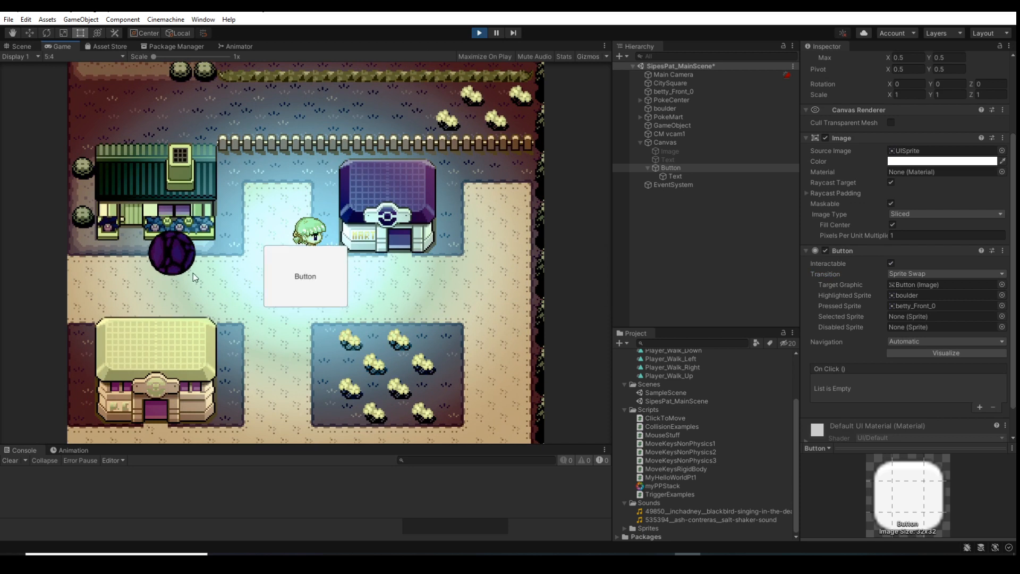
left_click(325, 276)
left_click(421, 285)
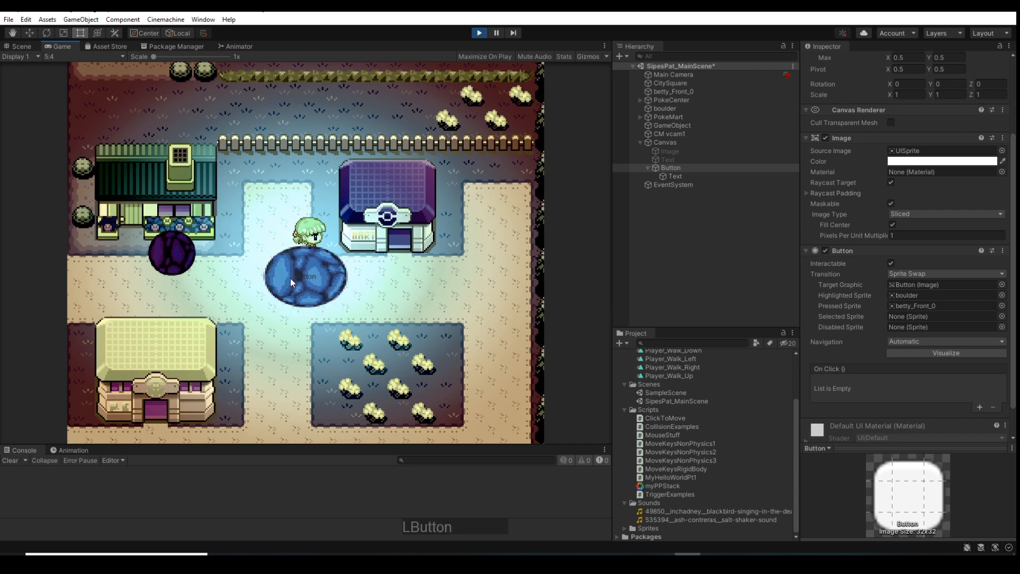
left_click(338, 284)
left_click(221, 278)
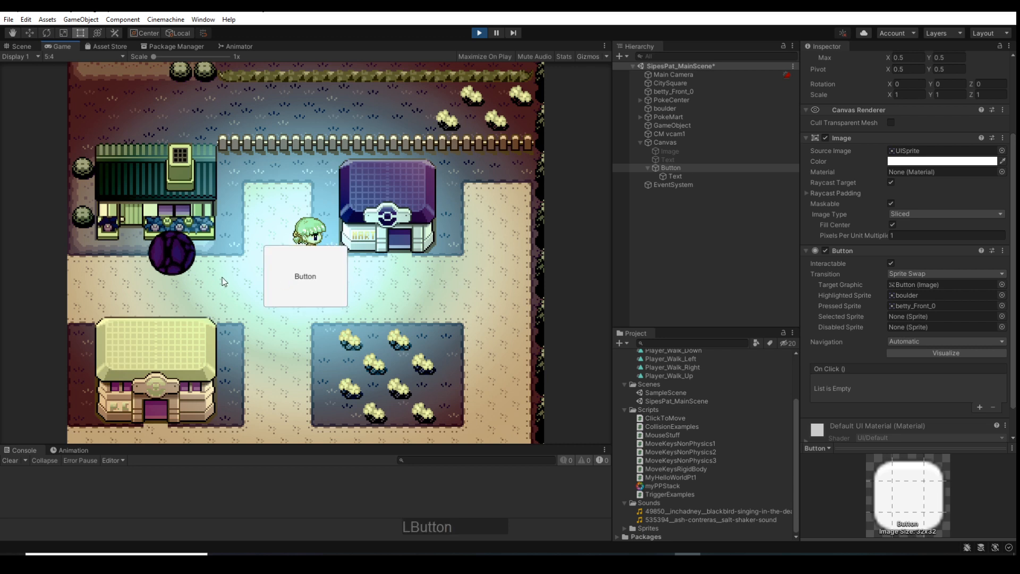
left_click(282, 267)
left_click(350, 230)
left_click(479, 33)
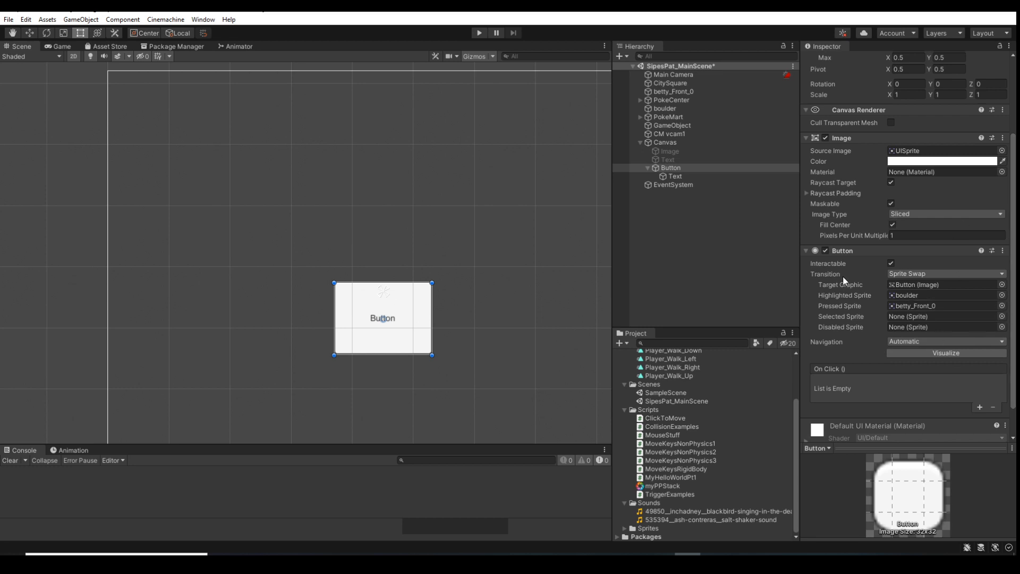
Set the Button component's Transition to Animation
scroll(882, 361, "down", 2)
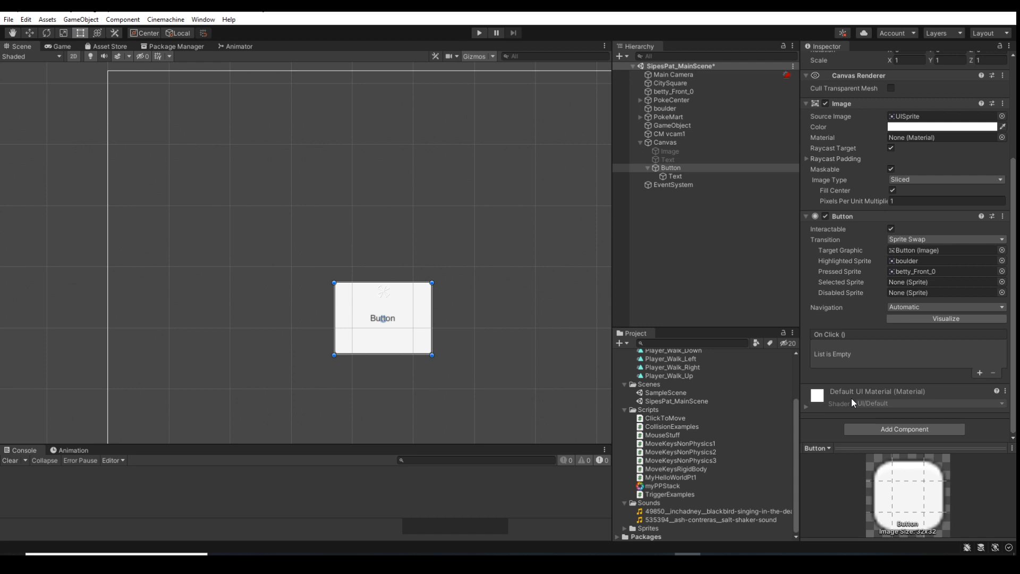
left_click(958, 239)
left_click(921, 286)
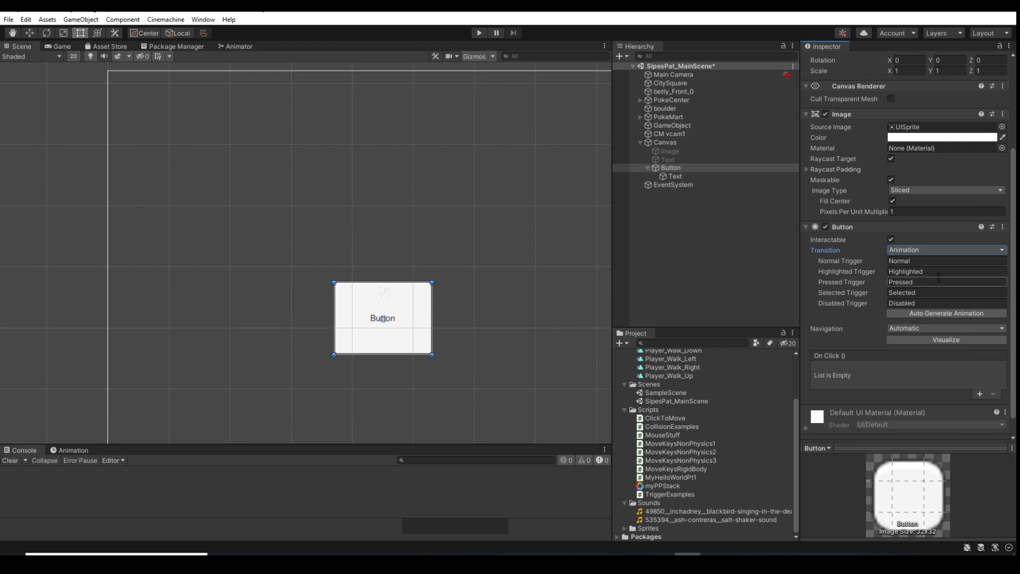
Switch the Button component's Transition back to Color Tint
left_click(935, 253)
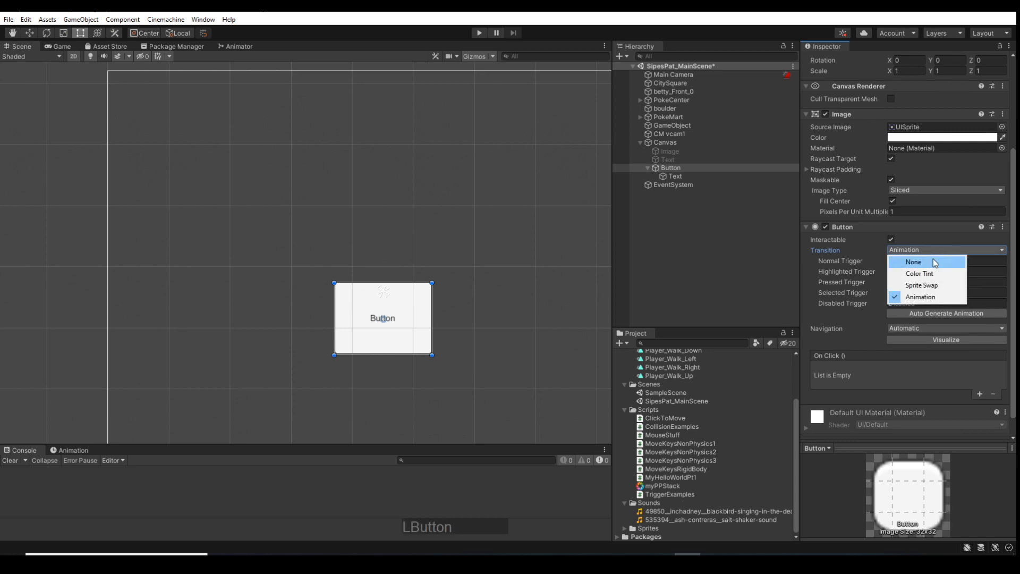
left_click(903, 272)
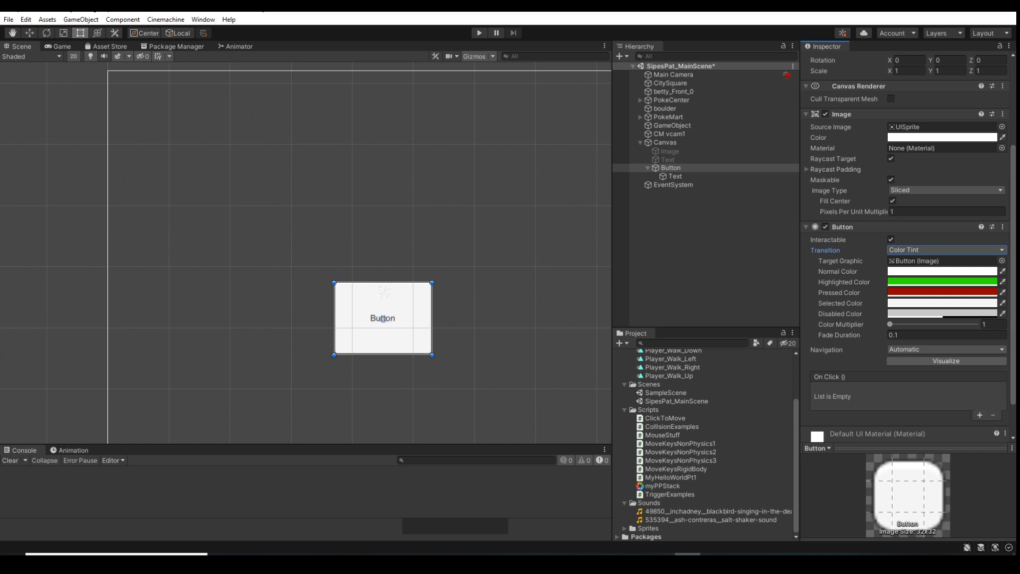
Open SampleScene from the project's Scenes folder, and return to the main scene
mouse_move(740, 554)
scroll(795, 378, "up", 3)
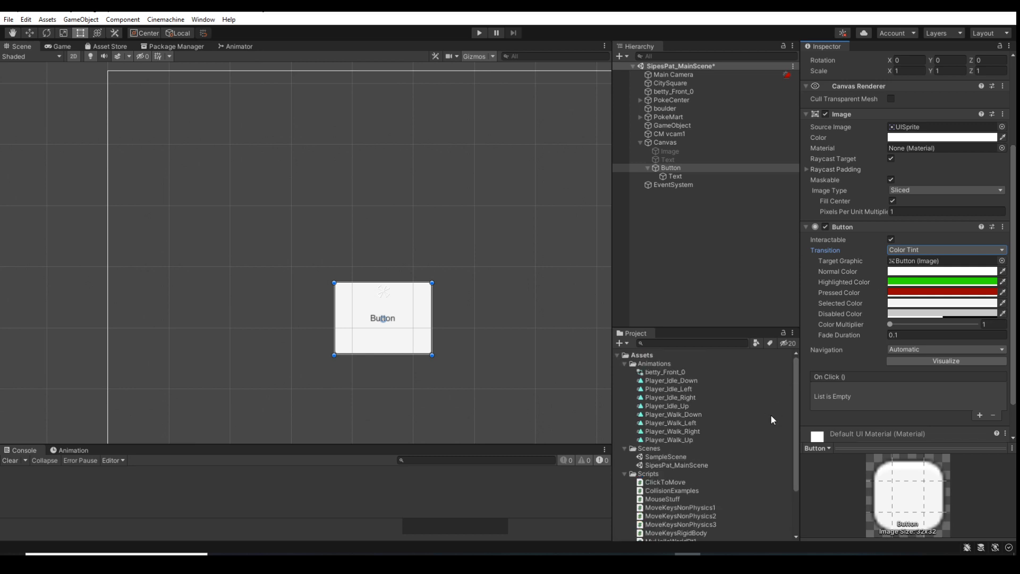
left_click(625, 363)
left_click(626, 371)
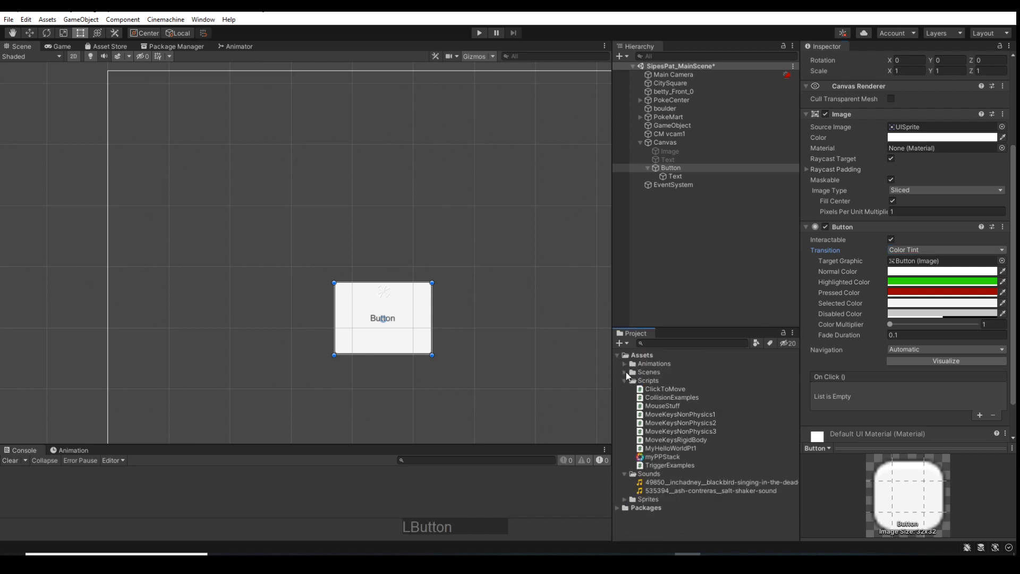
left_click(626, 372)
double_click(670, 381)
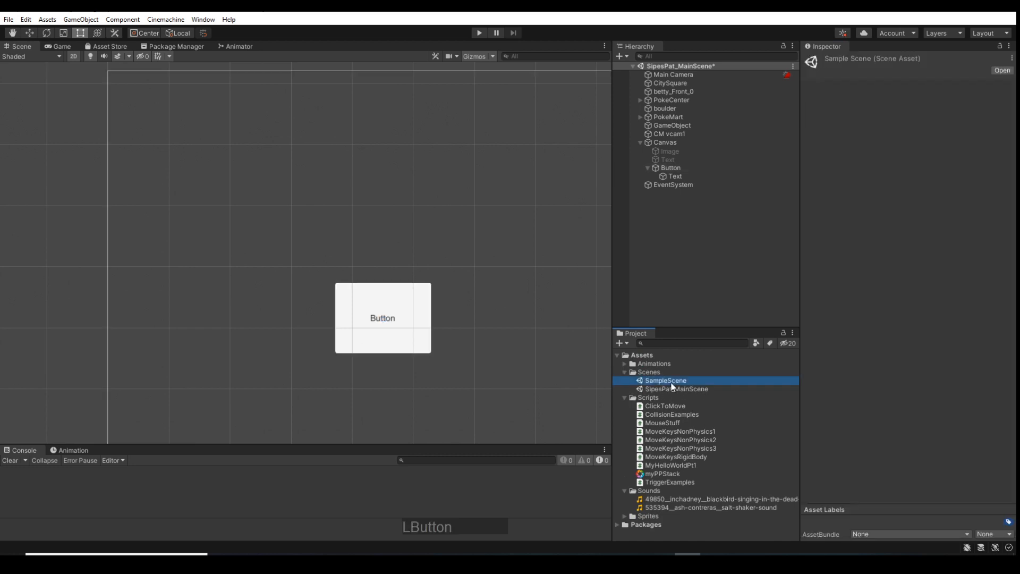
left_click(501, 307)
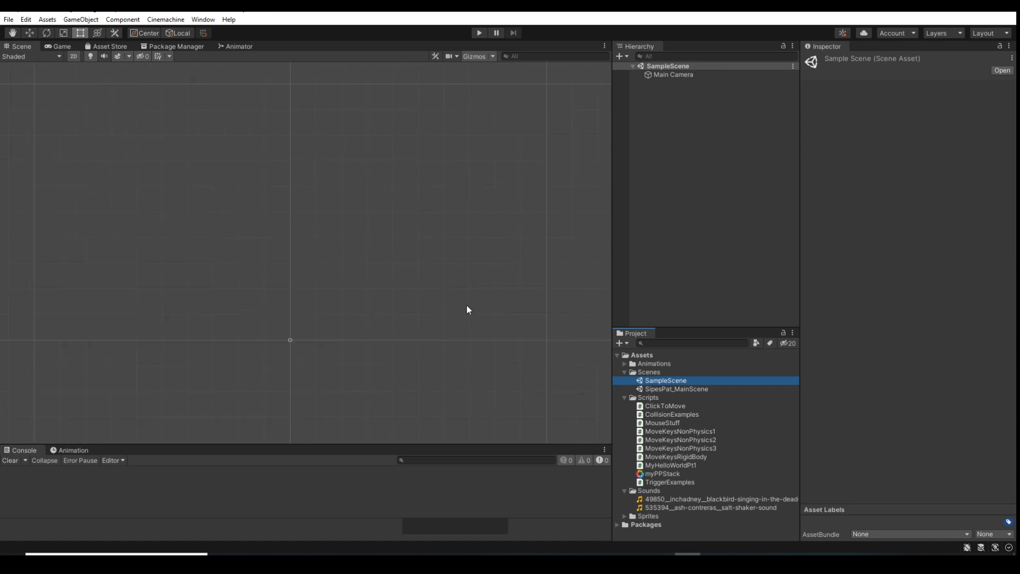
double_click(673, 390)
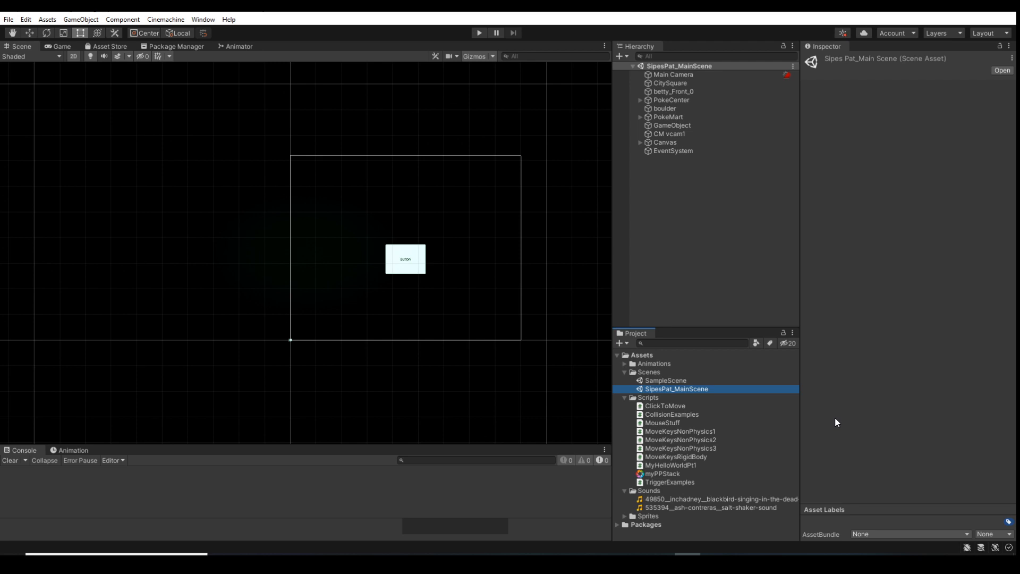
Open the Build Settings and add the main scene to Scenes In Build below SampleScene
left_click(8, 21)
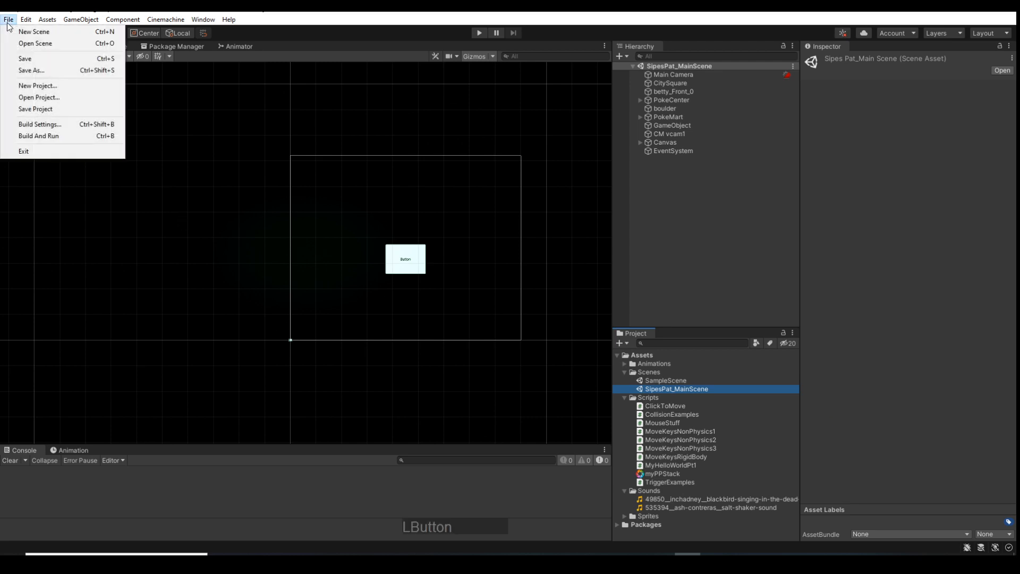
mouse_move(26, 19)
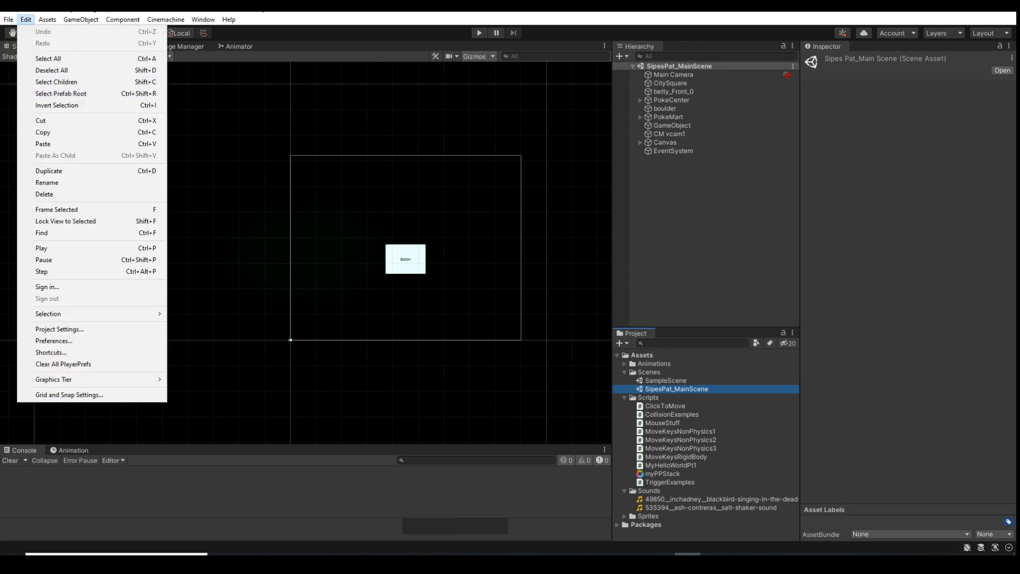
left_click(36, 125)
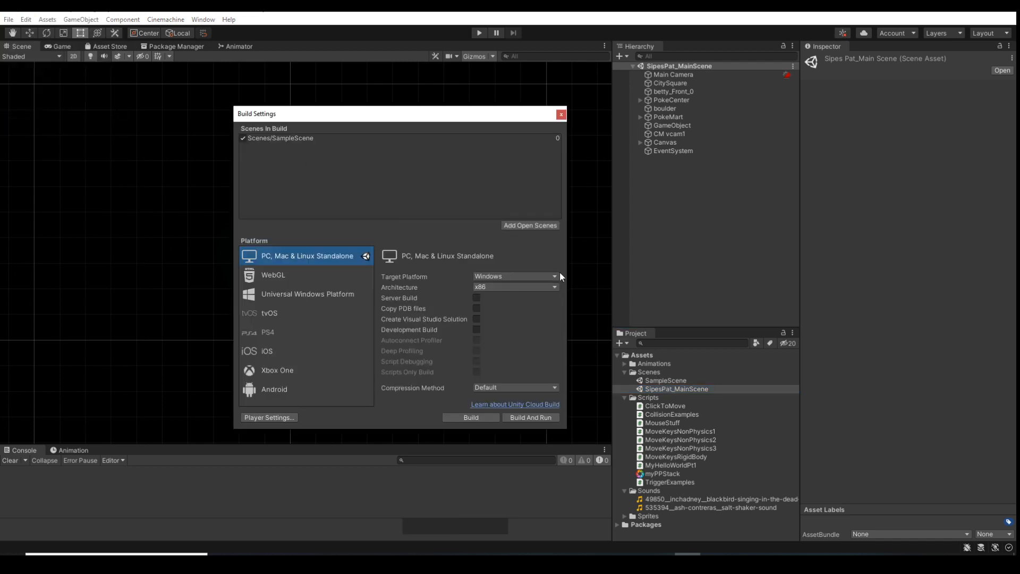
left_click_drag(663, 390, 272, 155)
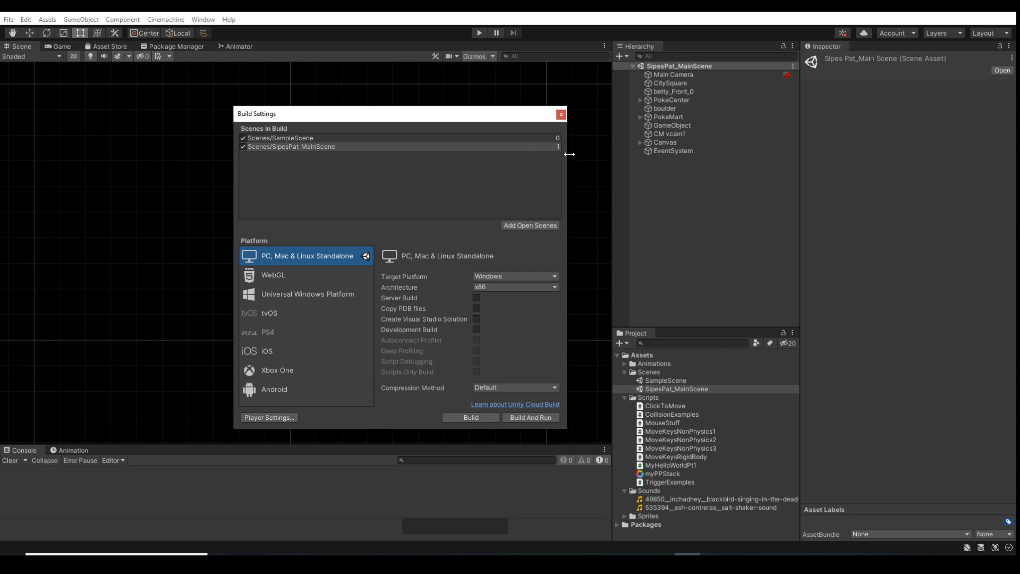
Try reordering the two scenes in the build list, restore SampleScene to first place, and close the Build Settings
mouse_move(296, 137)
left_mouse_down()
mouse_move(298, 159)
mouse_move(296, 149)
left_mouse_up()
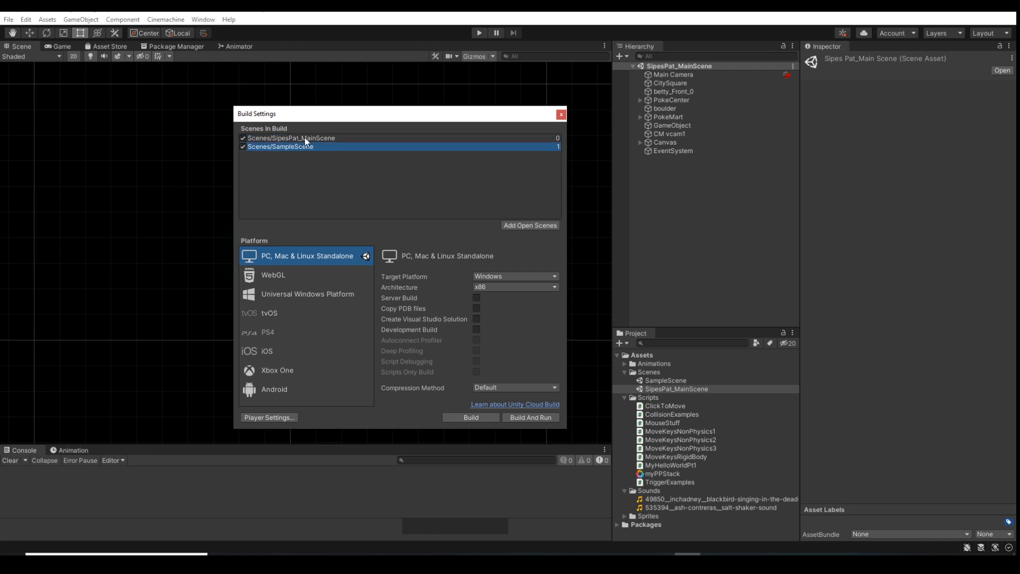
left_click_drag(298, 149, 301, 137)
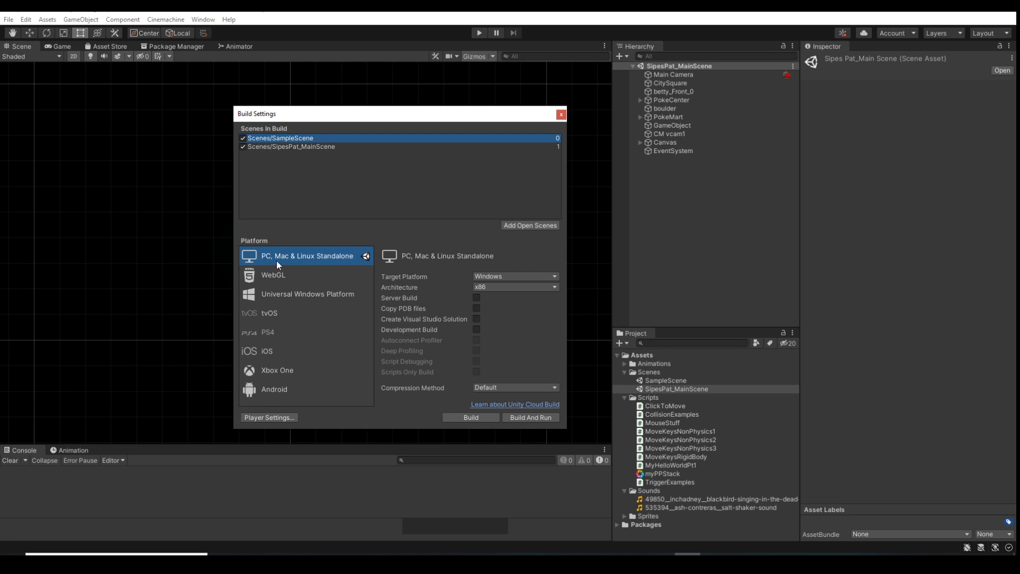
left_click(335, 259)
left_click(561, 114)
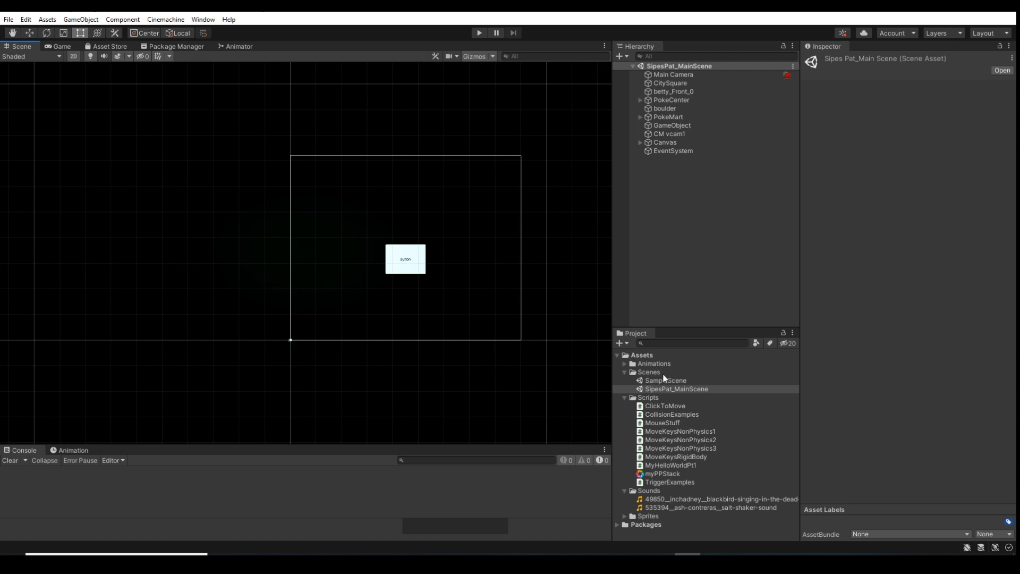
Create a C# script named SceneSwitcher in the Scripts folder
right_click(645, 397)
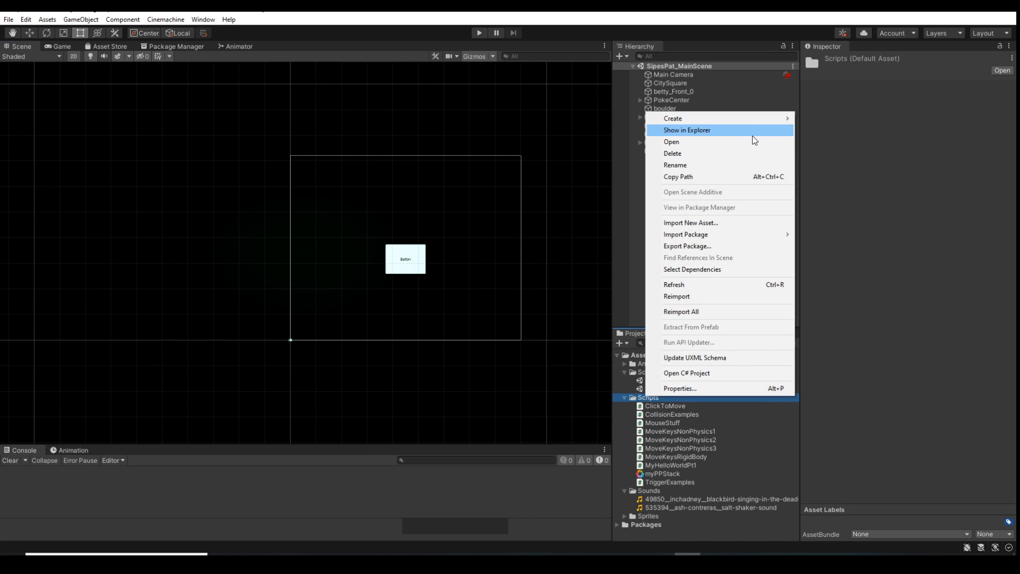
mouse_move(751, 120)
left_click(830, 111)
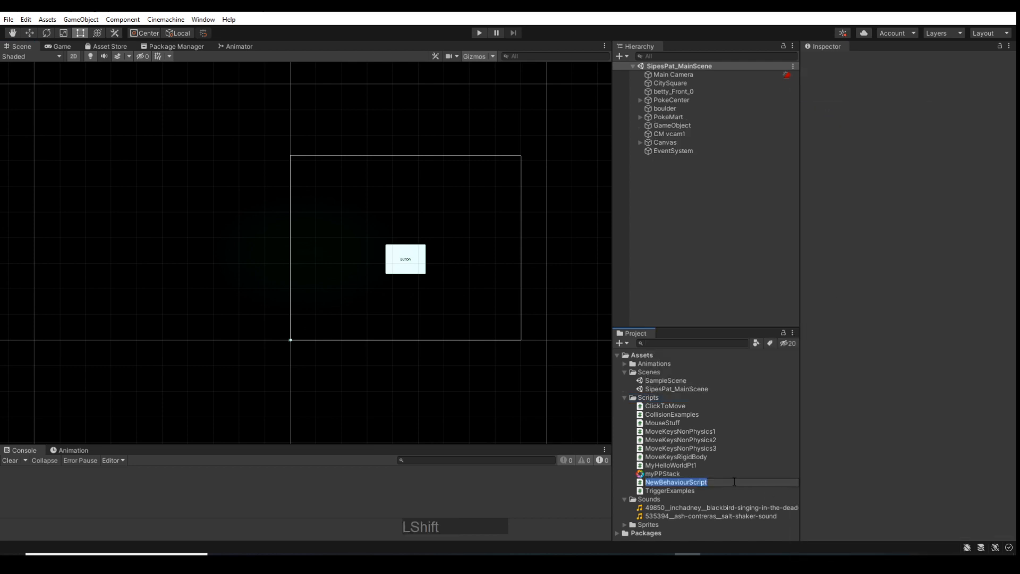
type("SceneSwitcher")
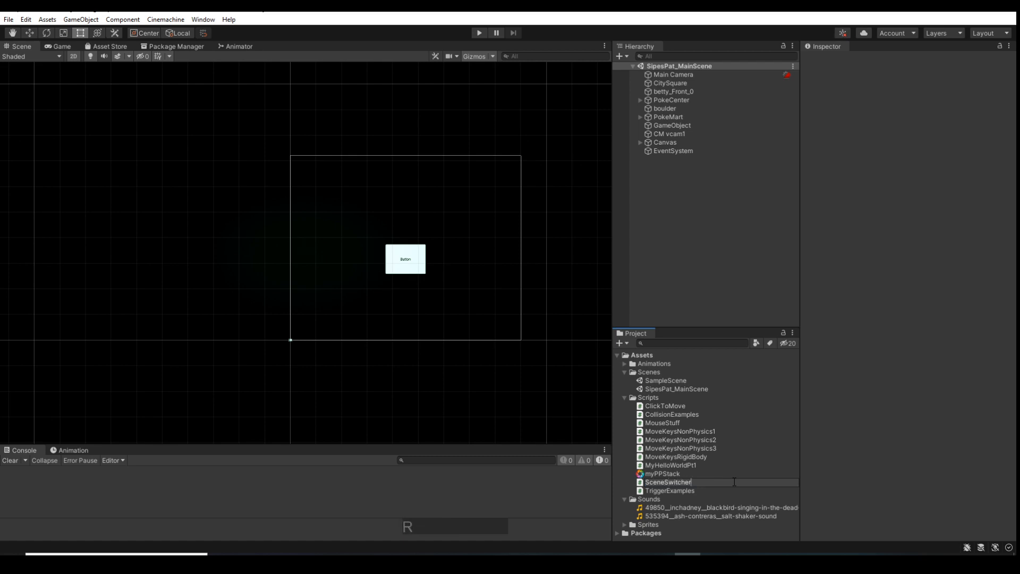
key("Return")
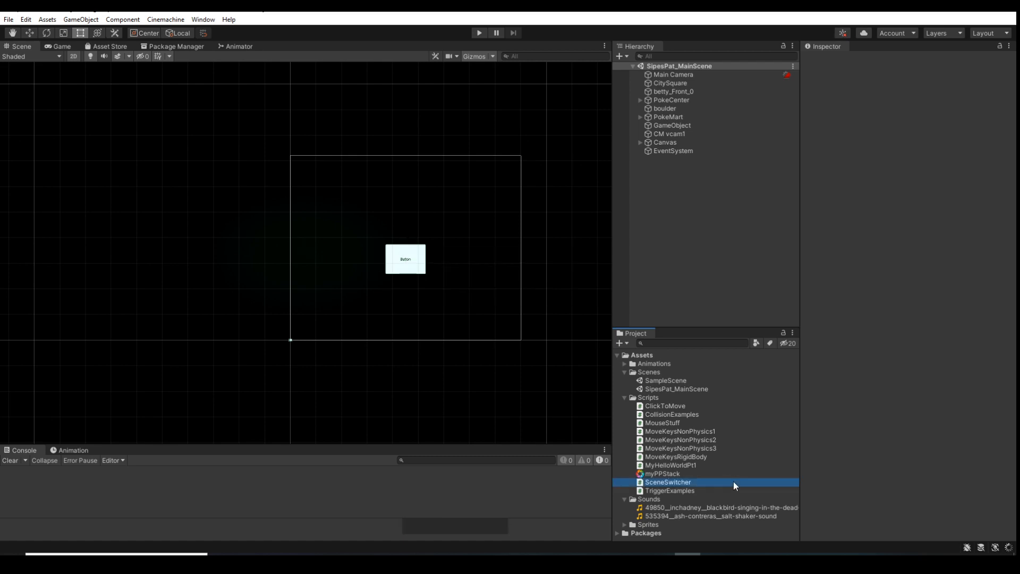
Open the SceneSwitcher script for editing in Visual Studio
double_click(733, 481)
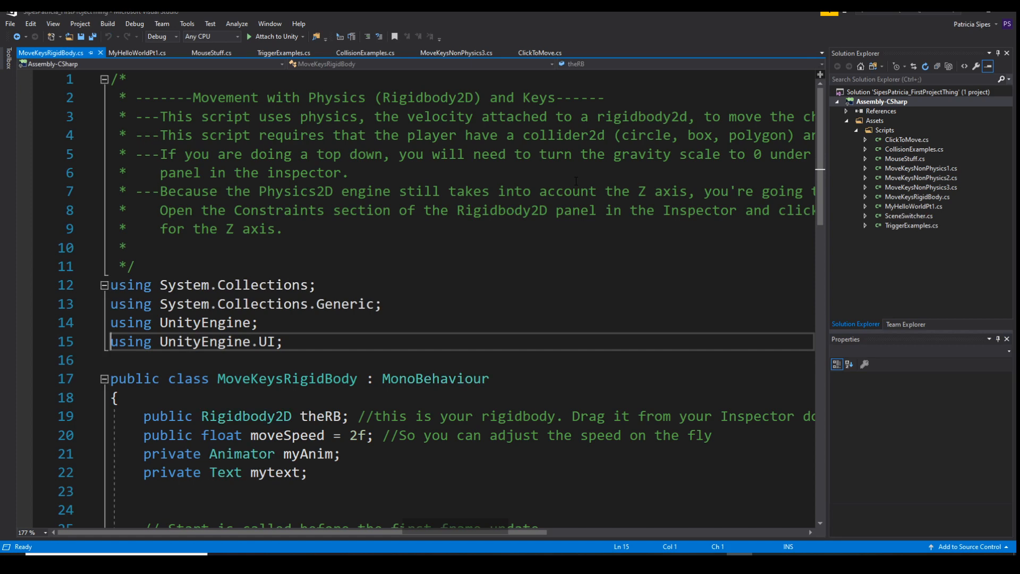
left_click(970, 13)
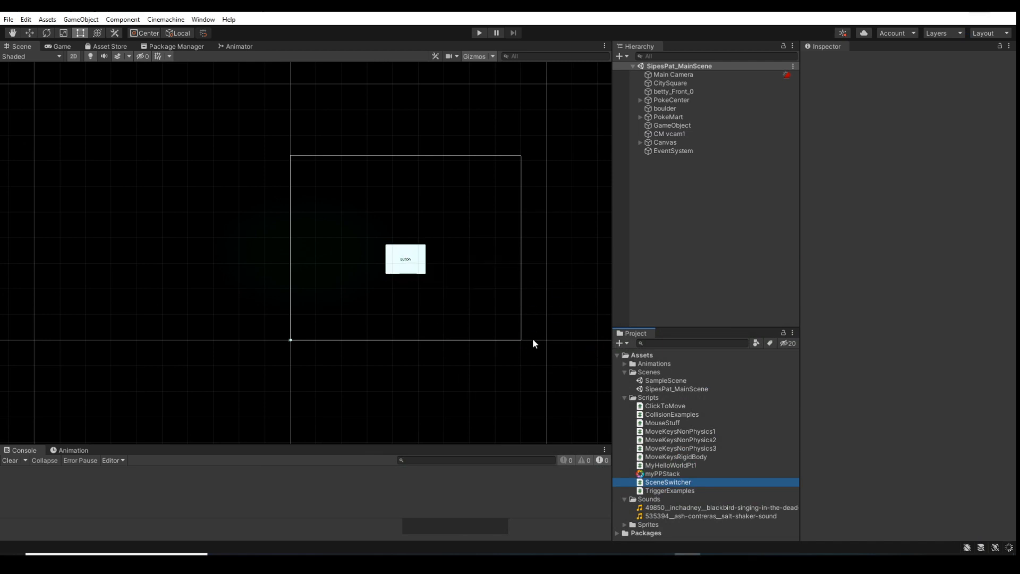
double_click(670, 482)
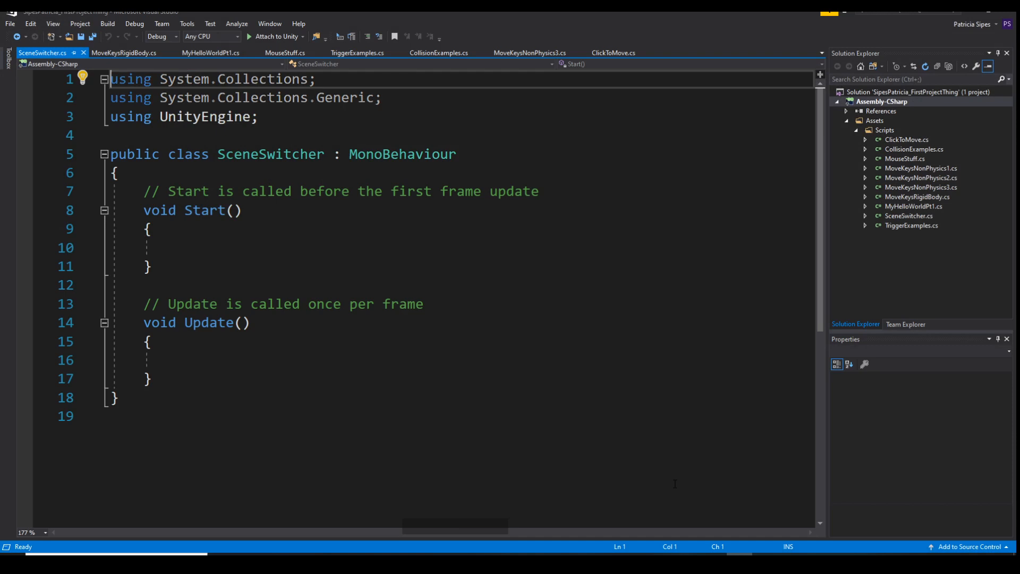
Add the directive "using UnityEngine.UI;" below the existing using lines of SceneSwitcher
left_click(266, 117)
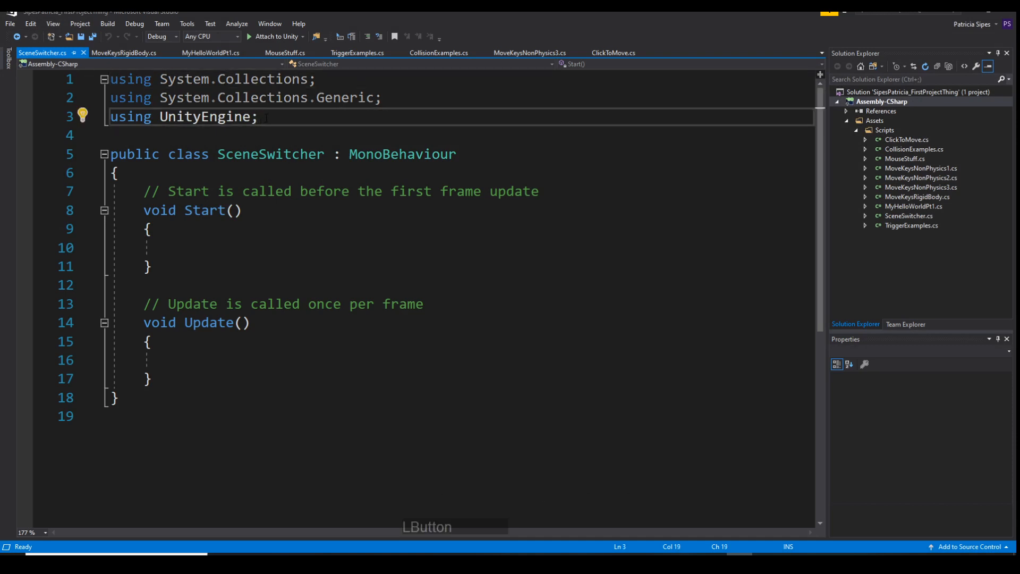
key("Return")
type("using")
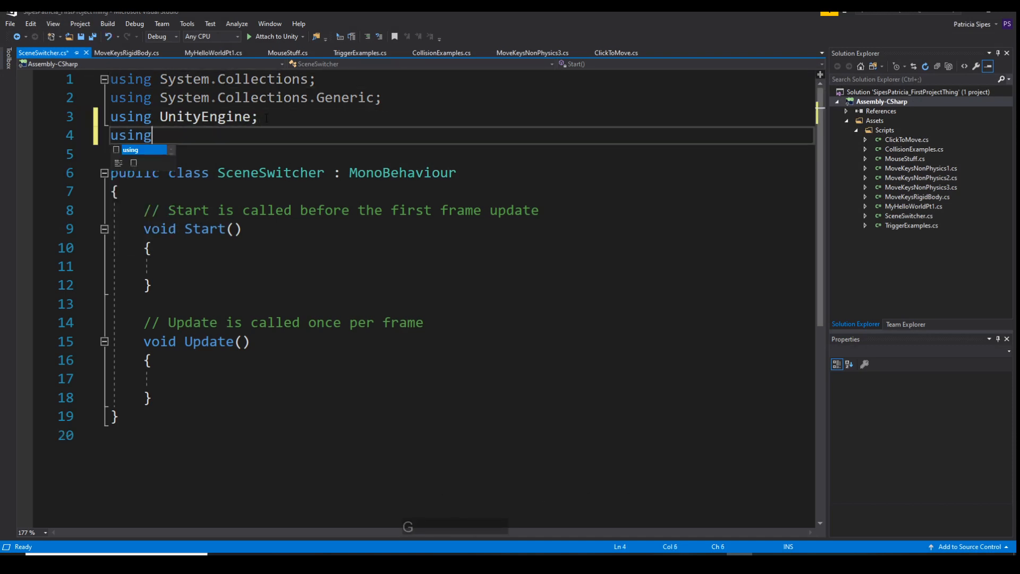
type(" UnityEng")
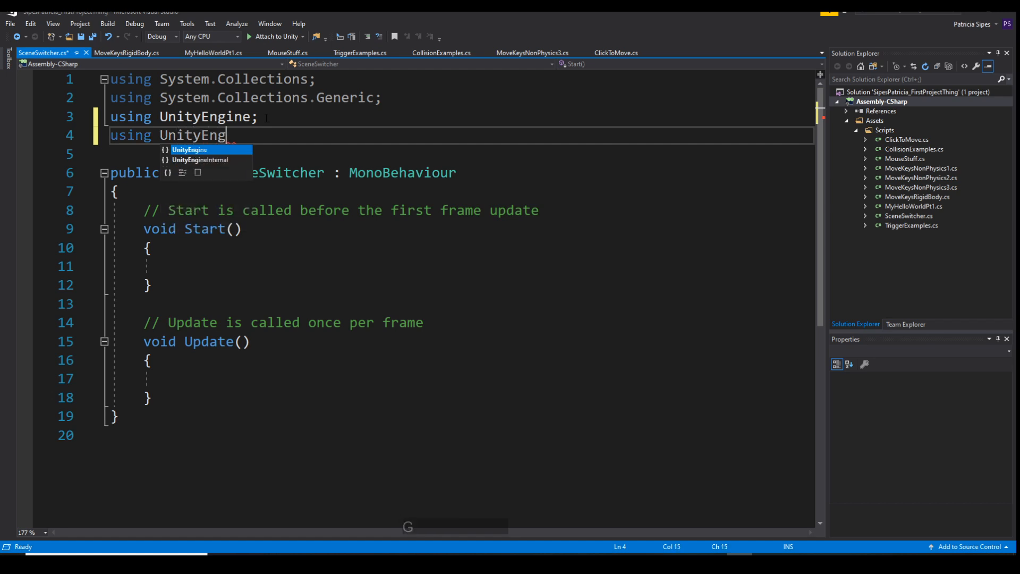
type("ine.U")
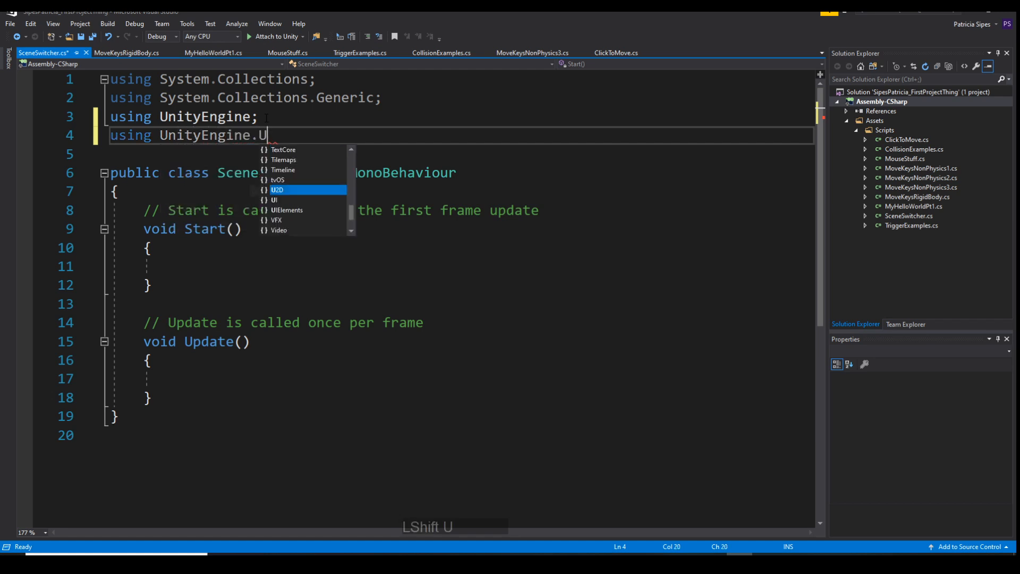
type("I;")
key("Return")
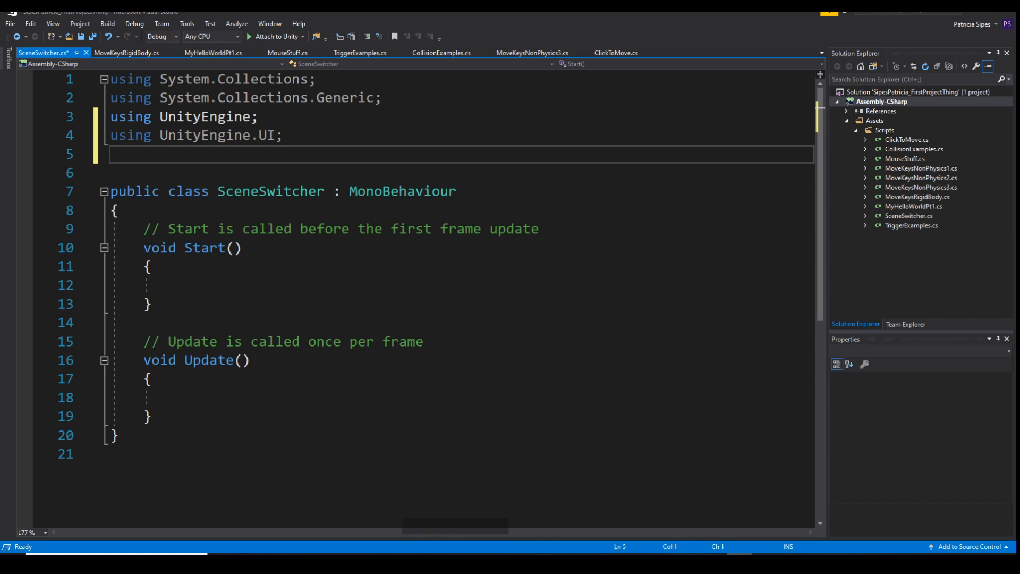
Add the directive "using UnityEngine.SceneManagement;" below the UnityEngine.UI line
left_click(298, 555)
type("using")
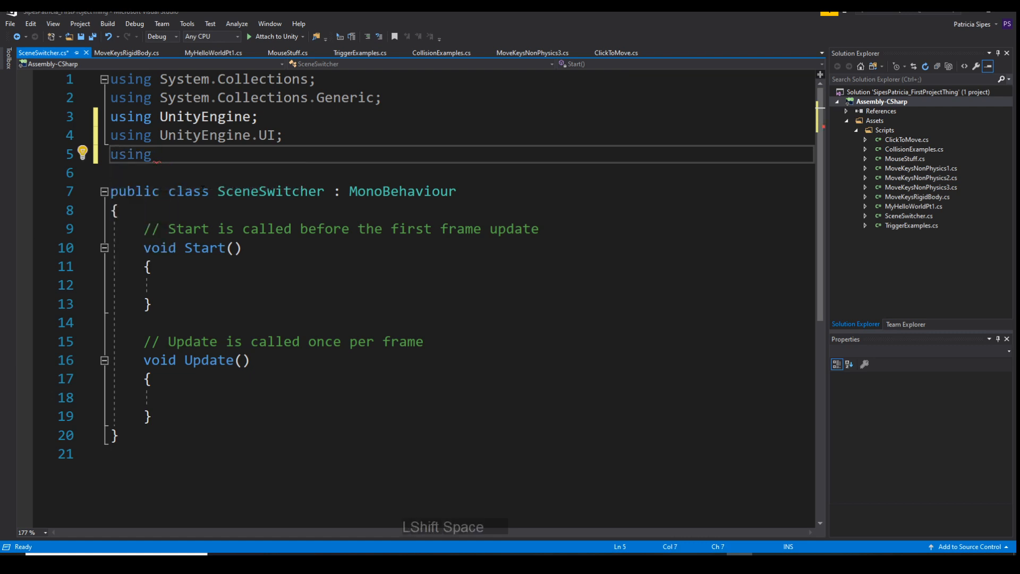
type(" Unity")
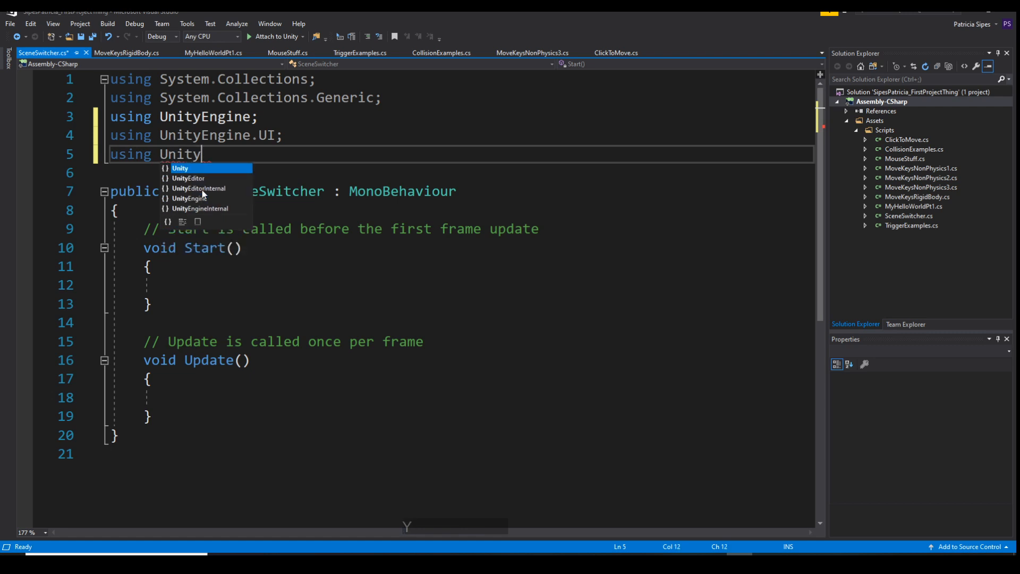
type("Engine.Sce")
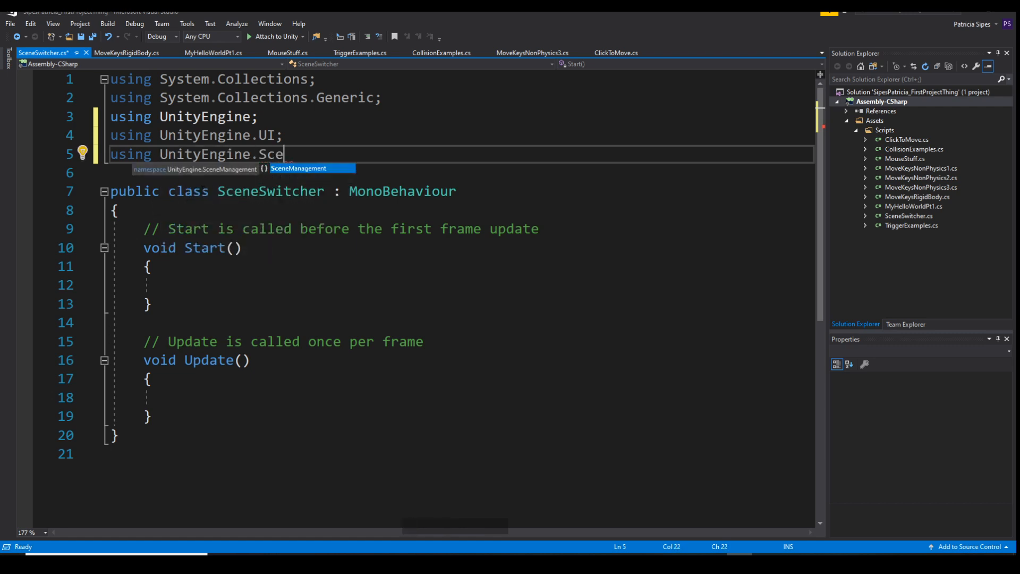
key("Return")
type(";")
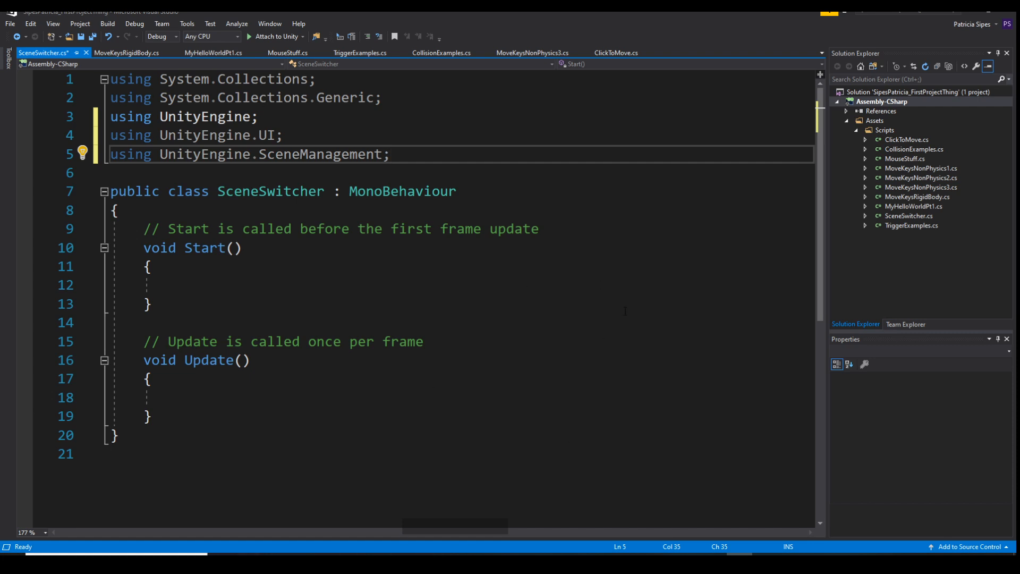
Delete the template Start and Update methods with their comments from the SceneSwitcher class
left_click_drag(163, 424, 48, 234)
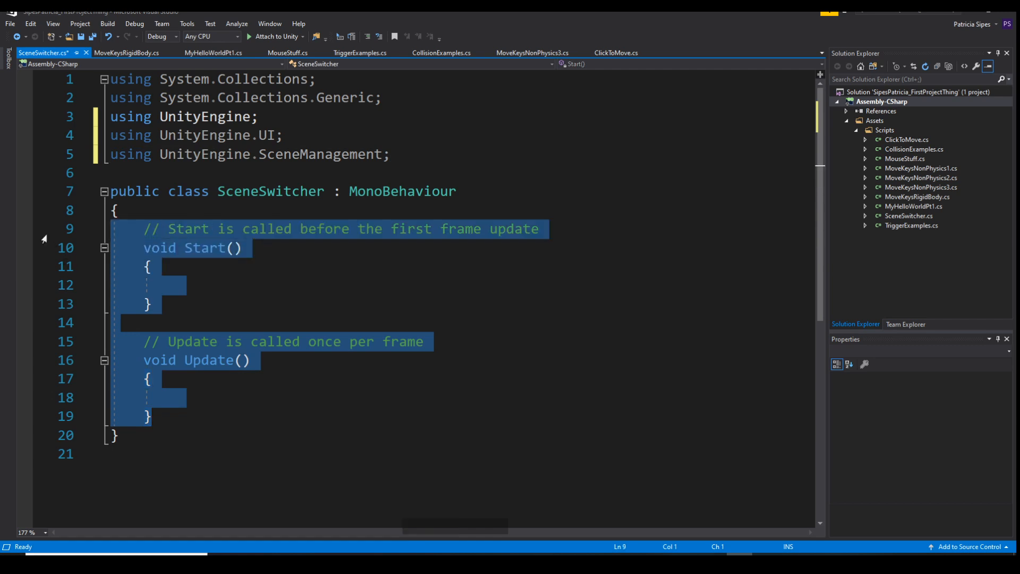
key("Delete")
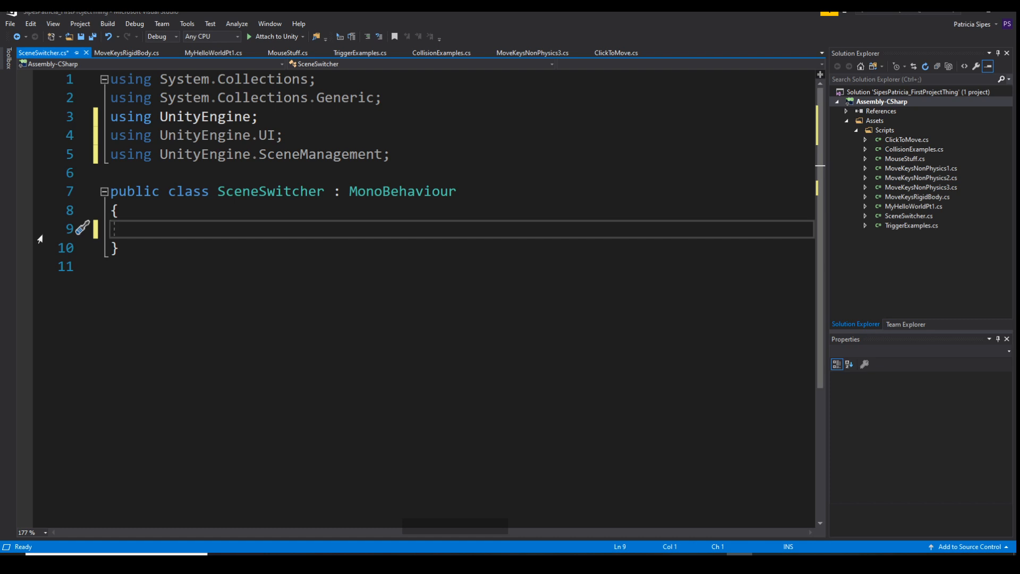
Declare a method header "public void LoadTheLevel()" inside the SceneSwitcher class
key("Tab")
type("pub")
key("Return")
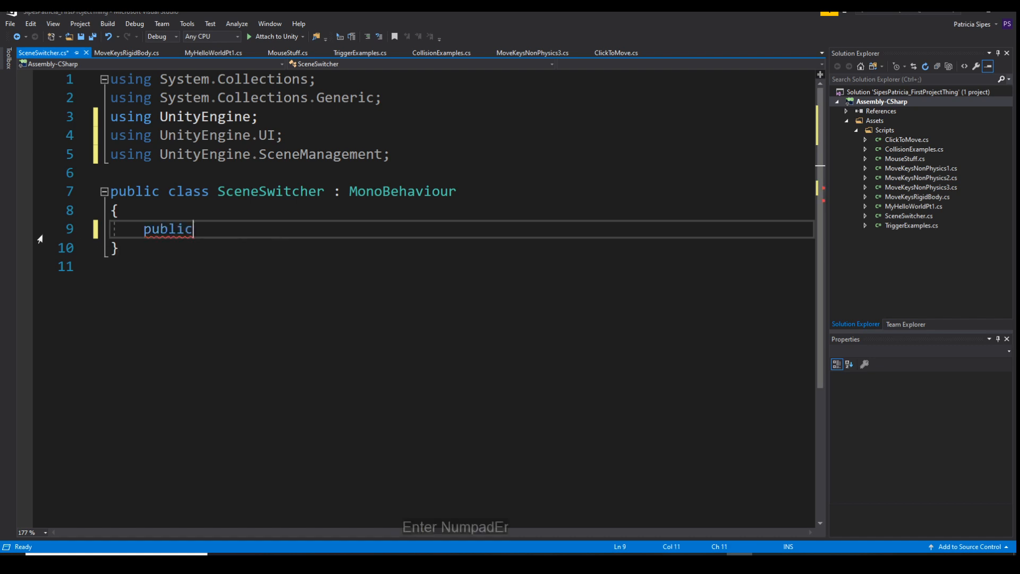
type("voi")
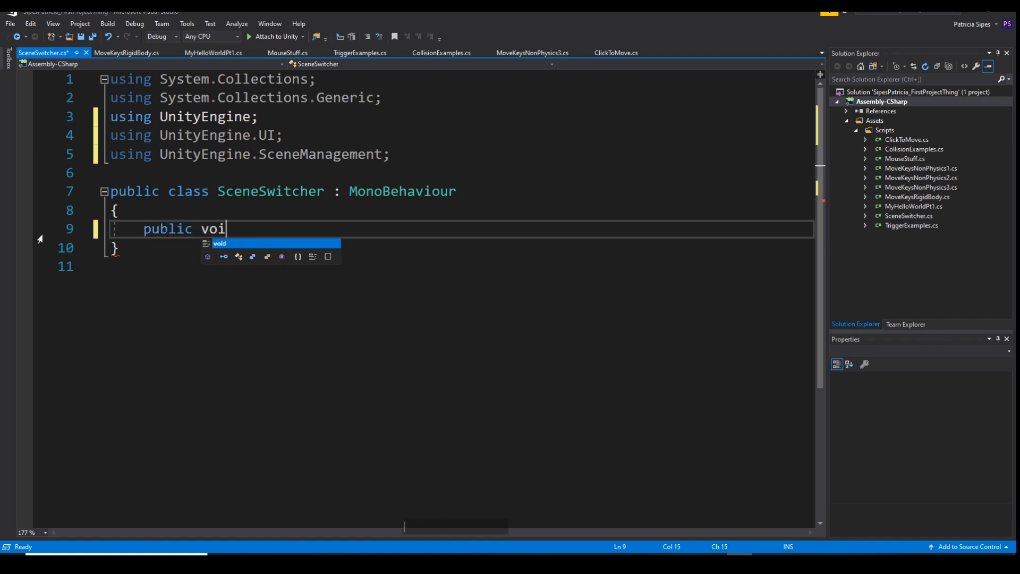
type("d lo")
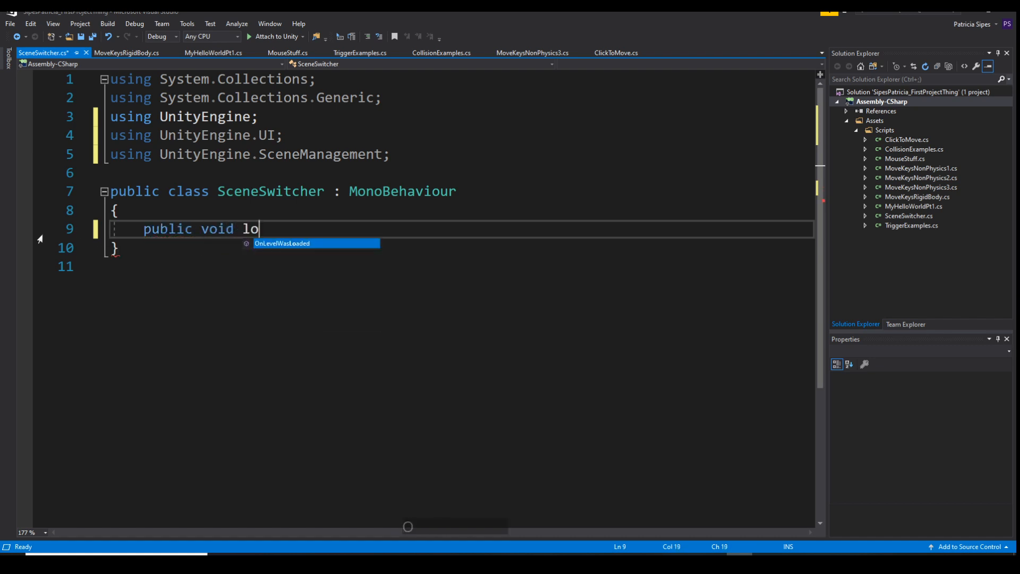
type("adTheLeven")
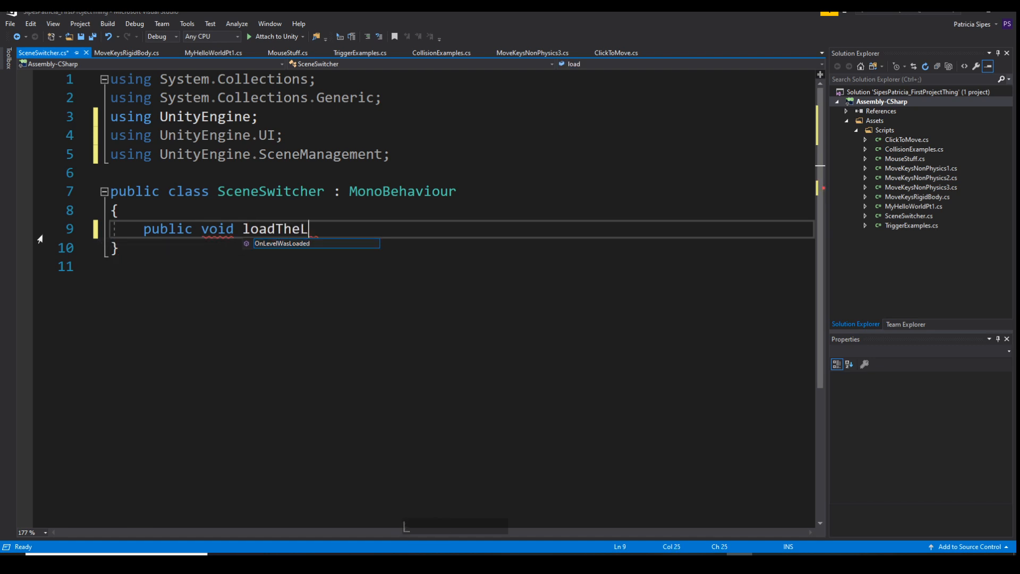
key("BackSpace")
key("BackSpace")
key("BackSpace")
key("BackSpace")
key("BackSpace")
key("BackSpace")
key("BackSpace")
key("BackSpace")
key("BackSpace")
key("BackSpace")
key("BackSpace")
key("BackSpace")
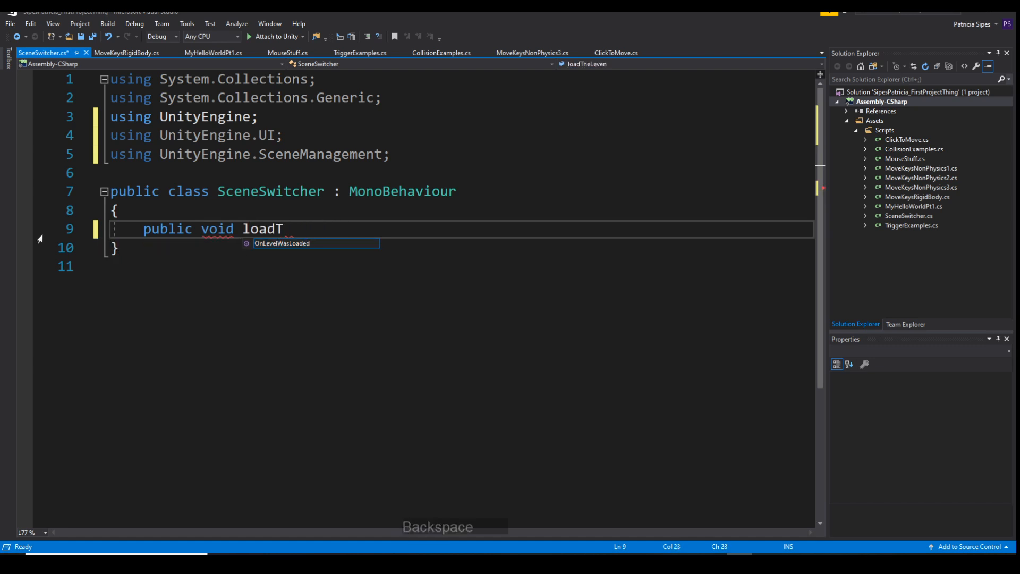
type("Load")
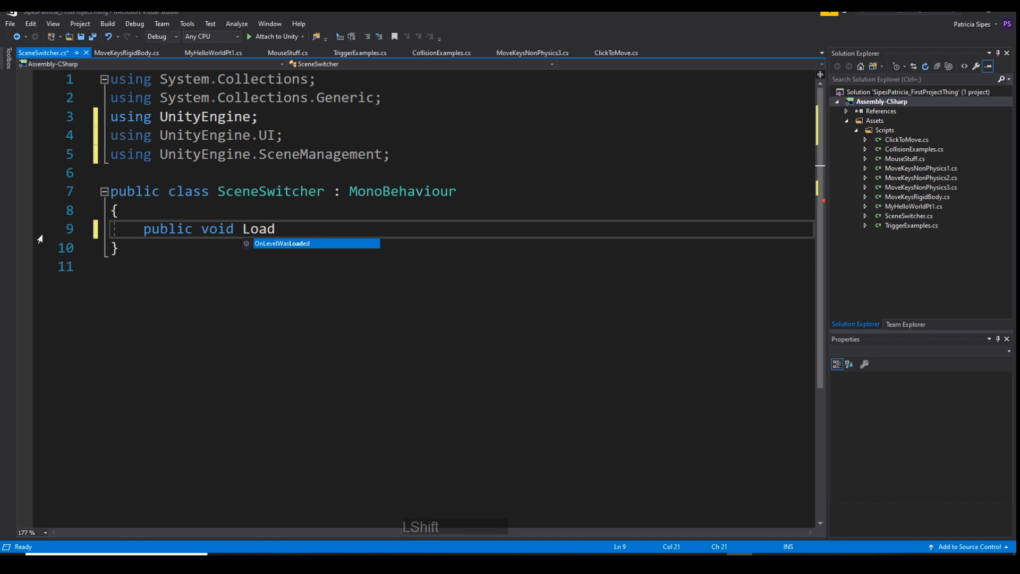
type("TheLevel ")
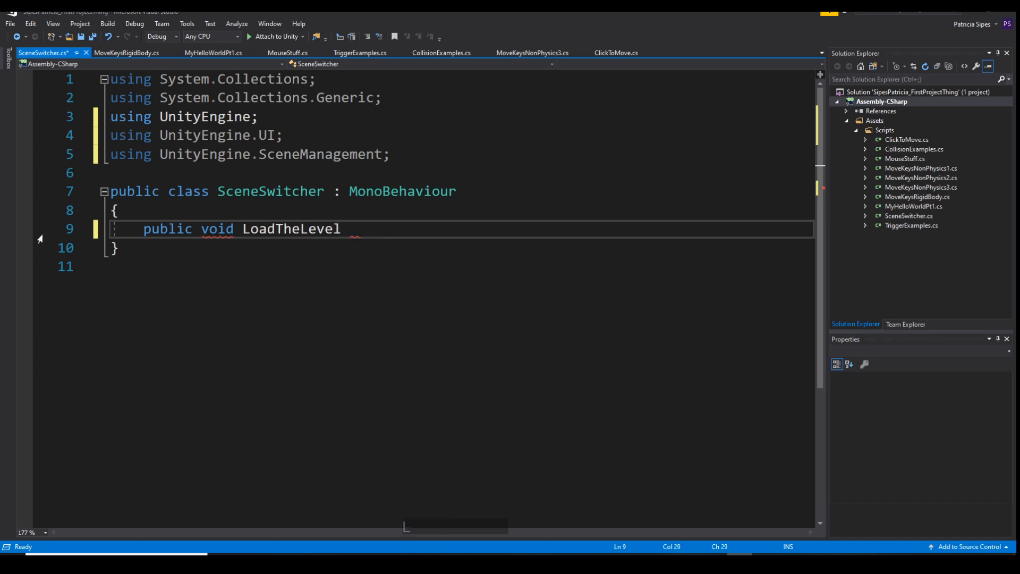
type("(")
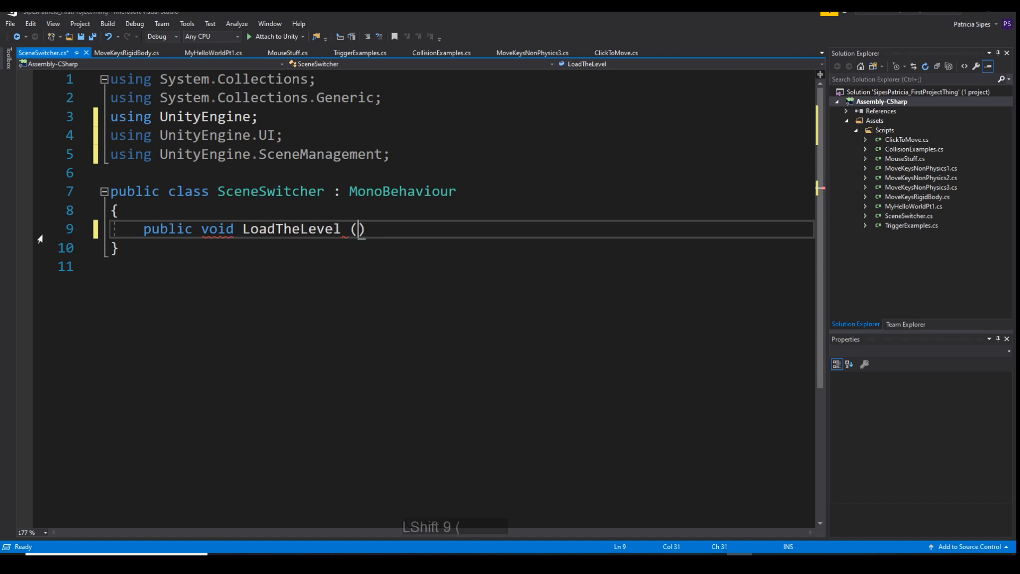
key("BackSpace")
key("BackSpace")
type("(")
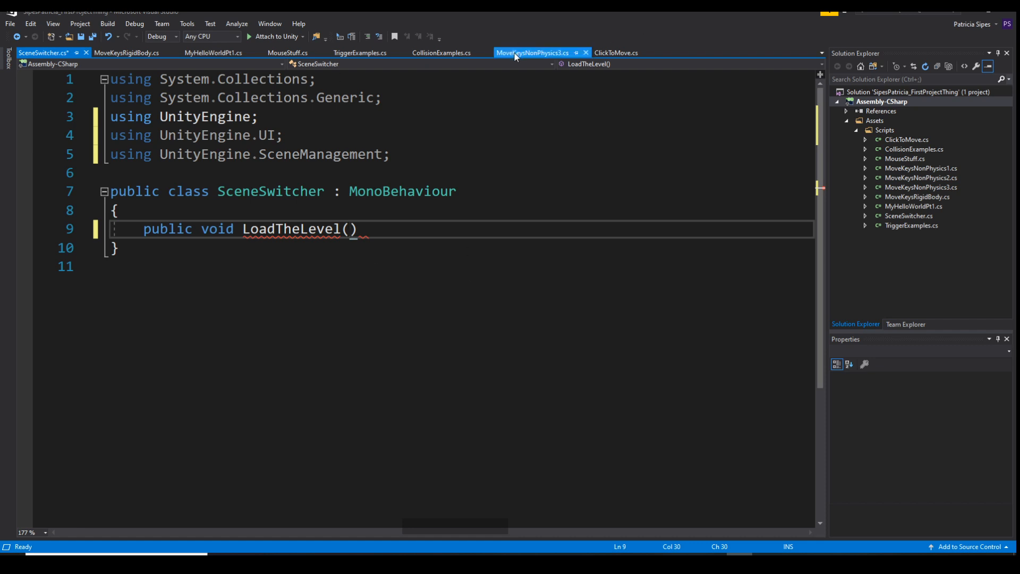
Review the public speed variable in MoveKeysNonPhysics3 and the private MouseFollow method in ClickToMove, and return to SceneSwitcher
left_click(549, 51)
scroll(287, 325, "down", 2)
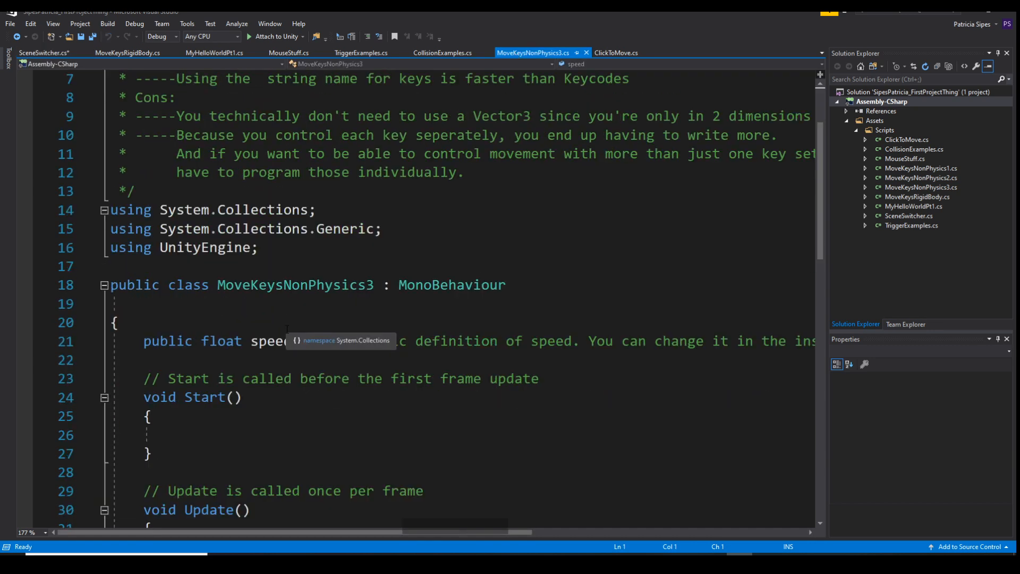
scroll(285, 329, "down", 2)
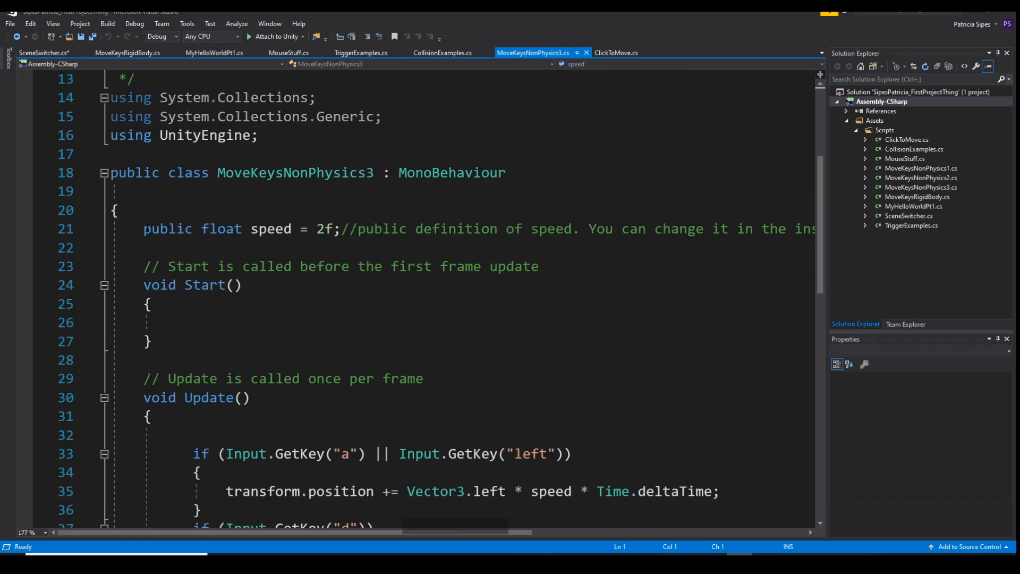
left_click_drag(142, 229, 293, 232)
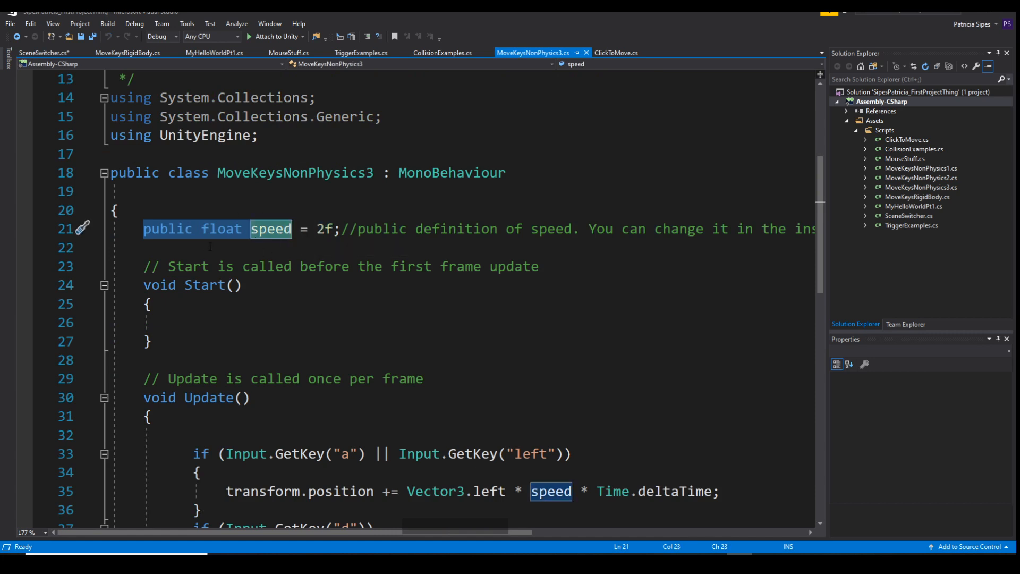
left_click(234, 284)
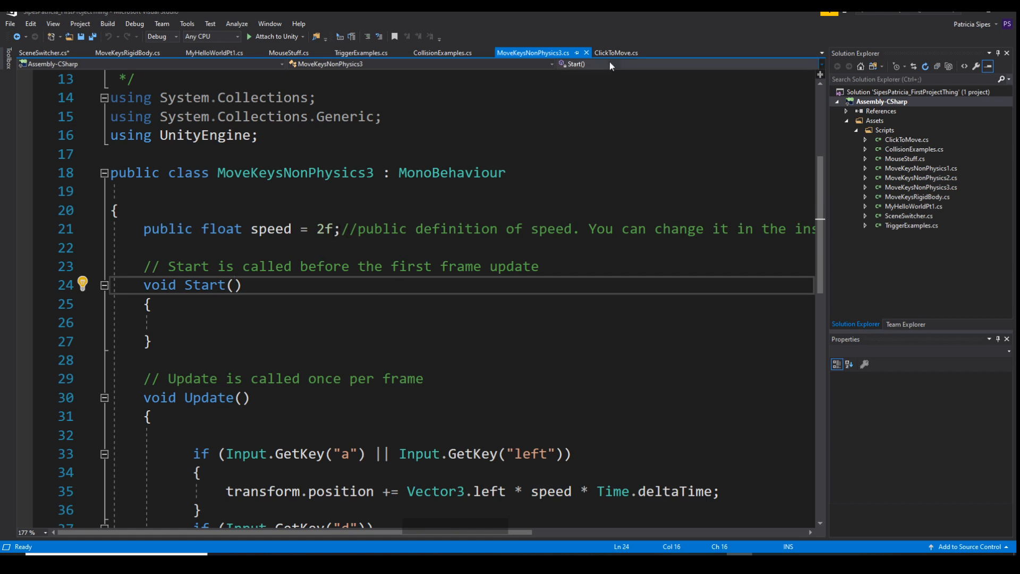
left_click(621, 53)
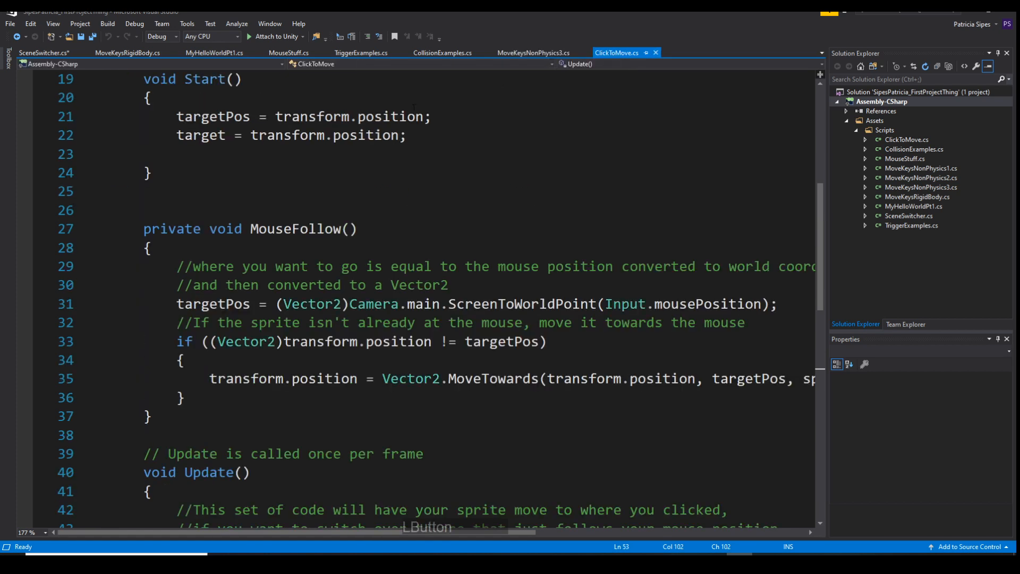
left_click(43, 53)
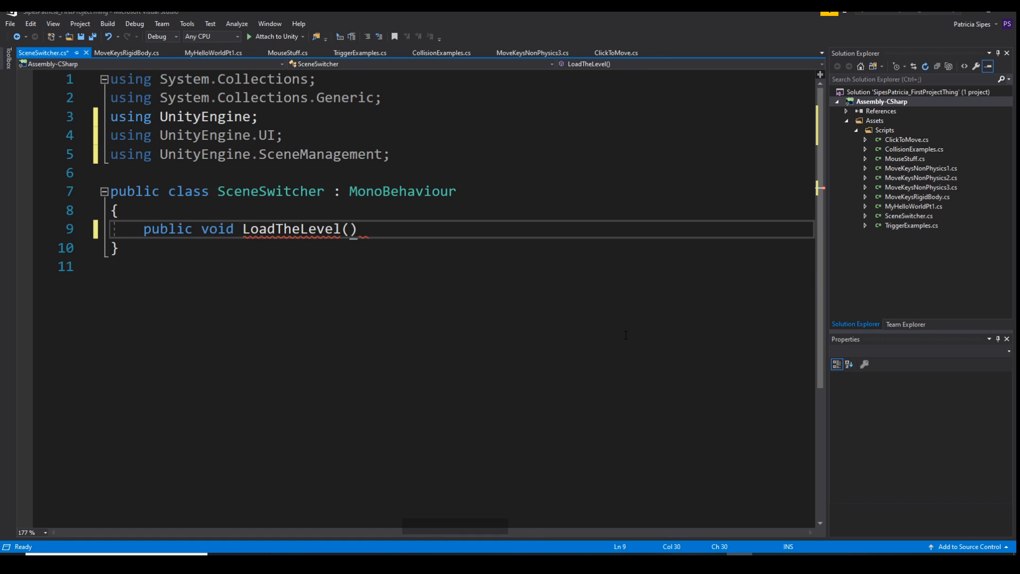
Give LoadTheLevel the parameter "int buildNum" and add a braced body with an empty line inside
type("int buildNum")
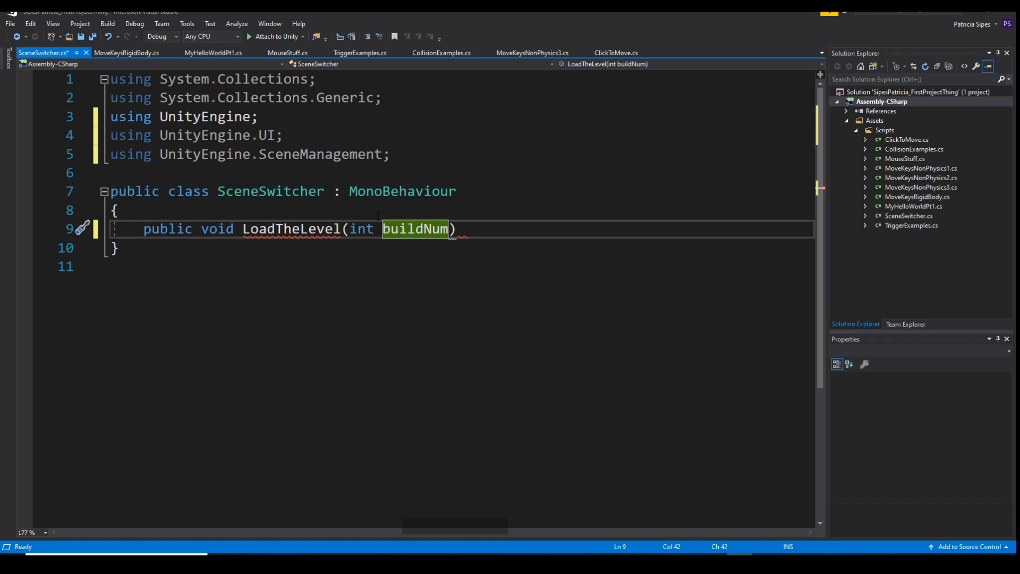
left_click(461, 233)
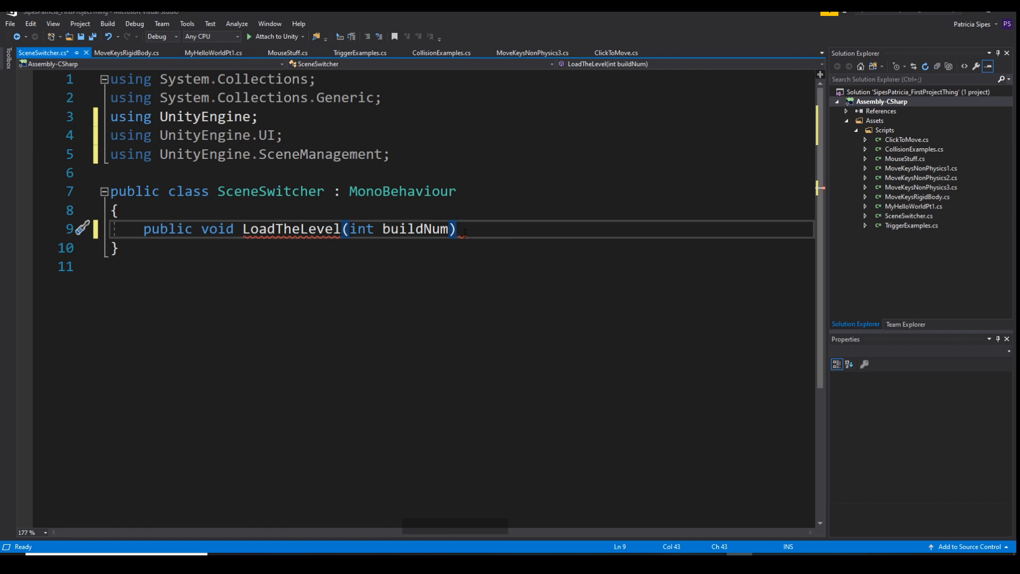
key("Return")
type("{")
key("Return")
key("Up")
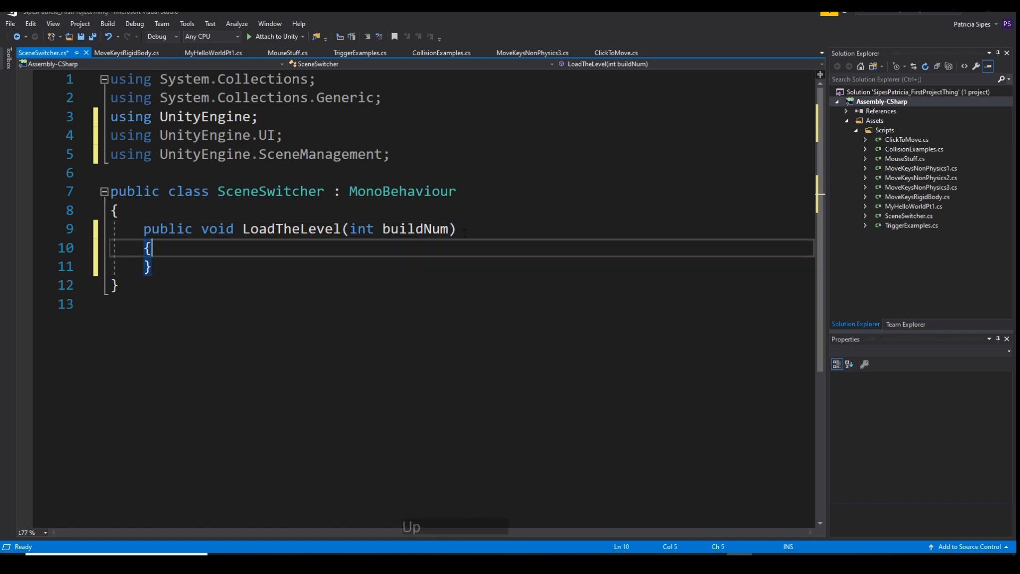
key("Return")
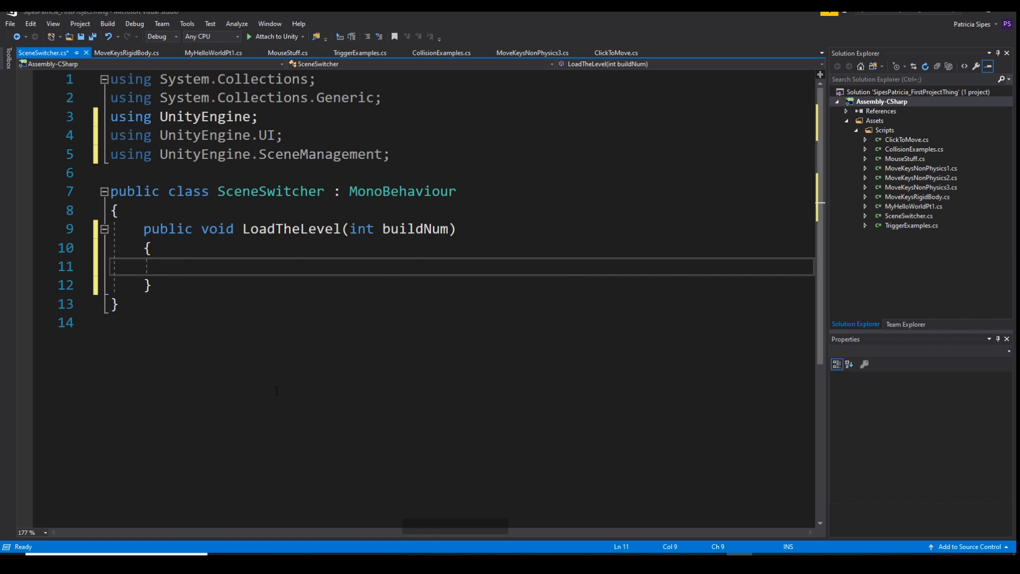
Write "SceneManager.LoadScene(buildNum);" in the body of LoadTheLevel and save the script
type("Sce")
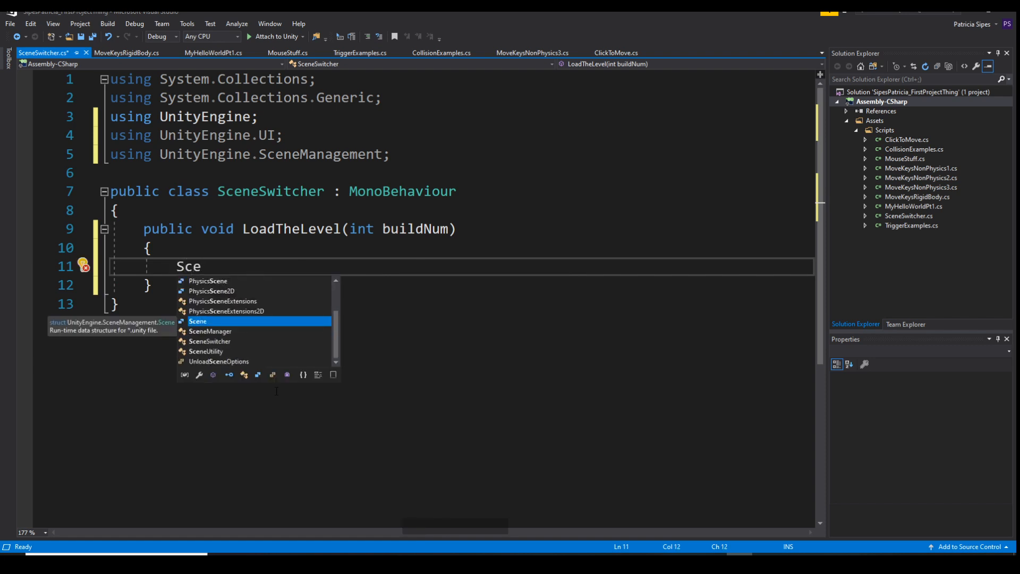
key("Down")
key("Return")
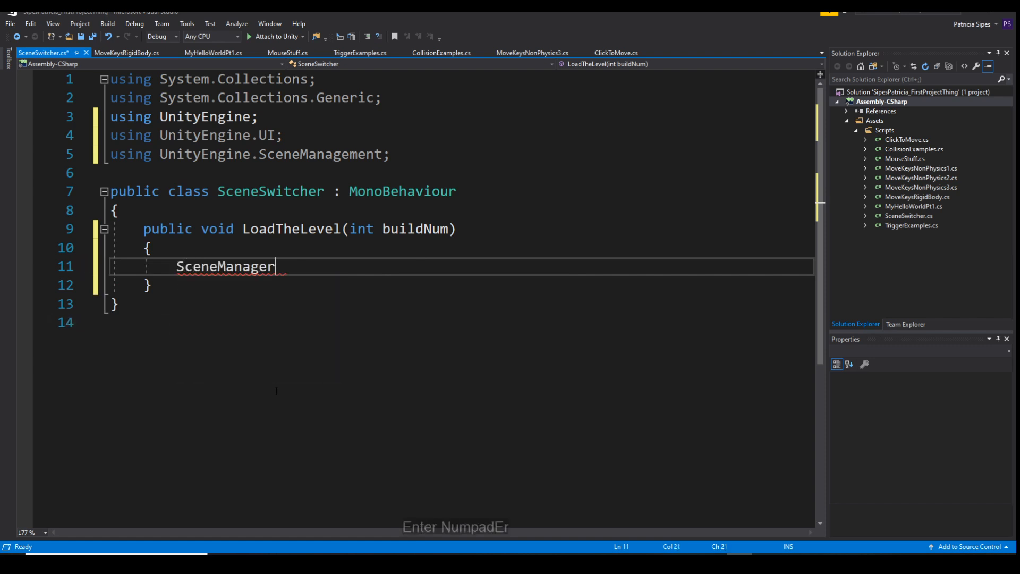
type(".")
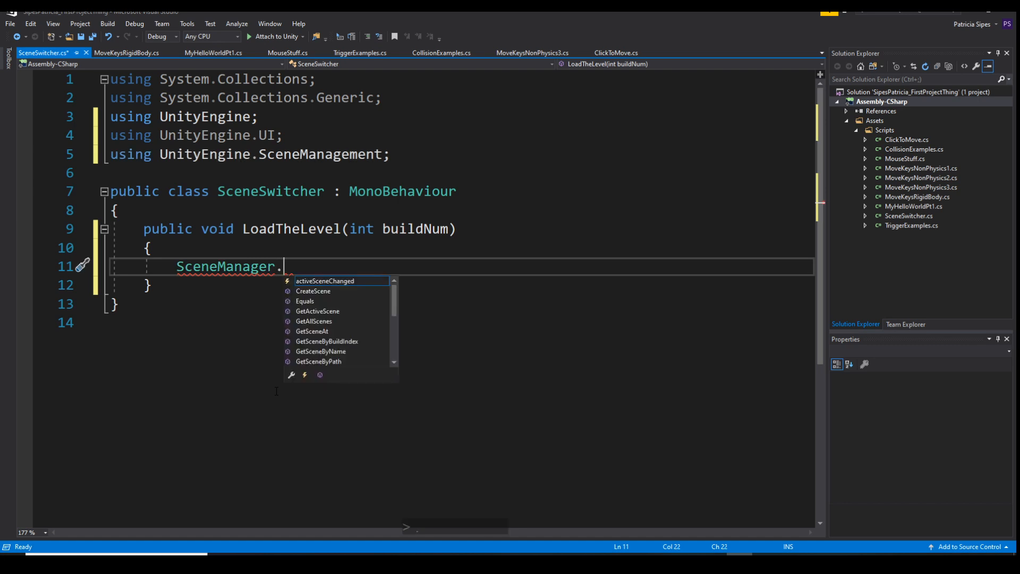
type("L")
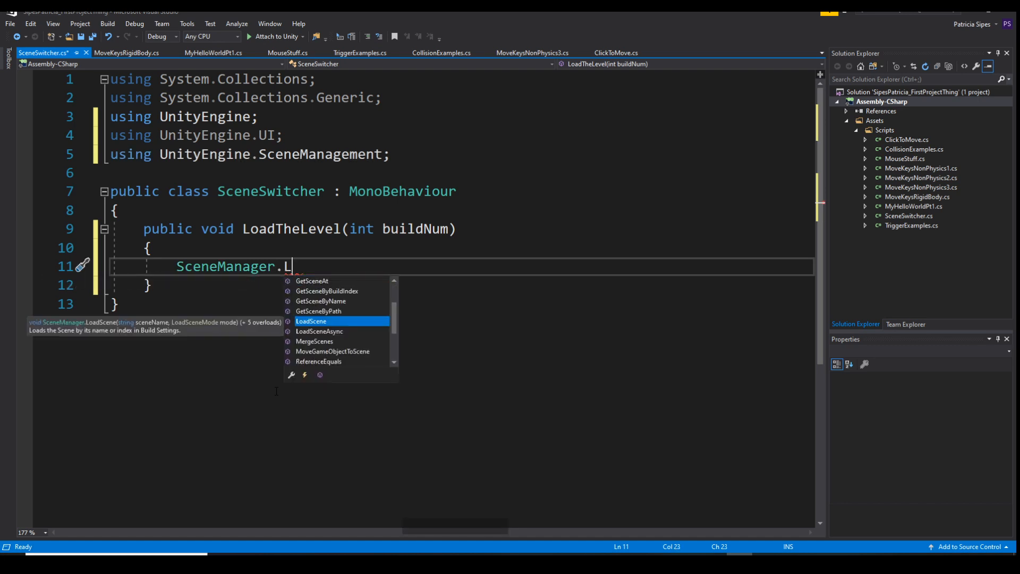
key("Return")
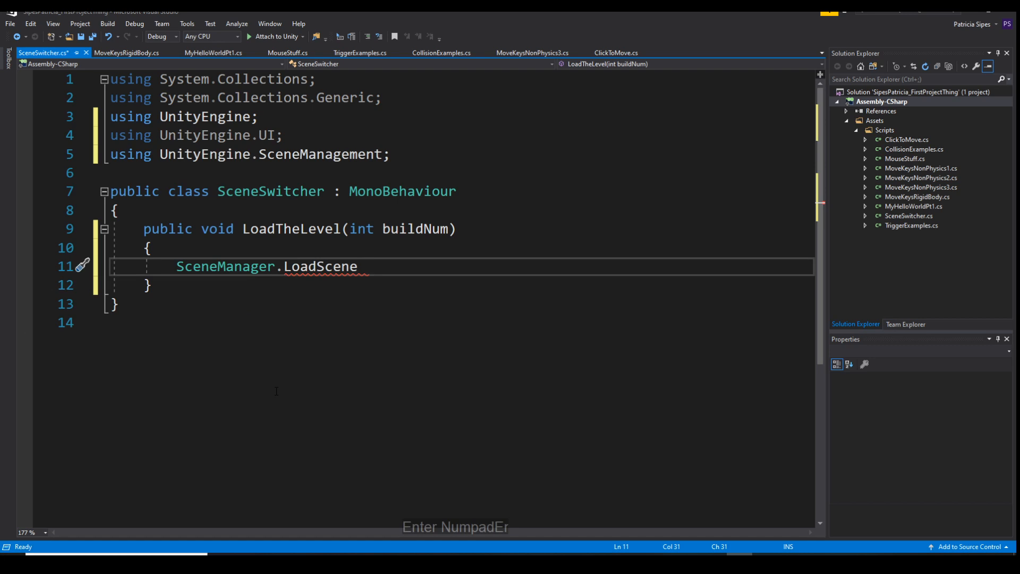
type("(buildNum")
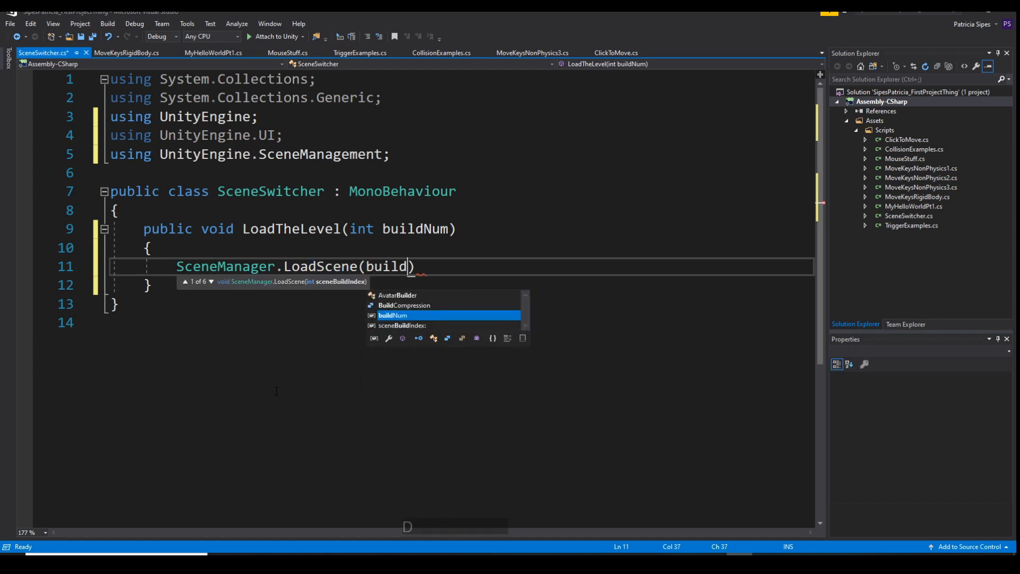
type(")")
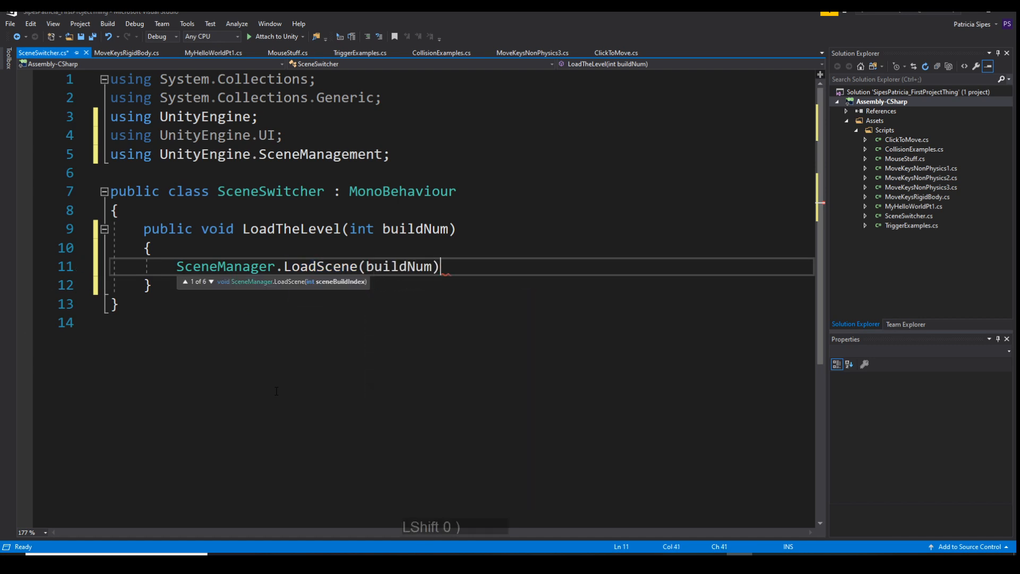
type(";")
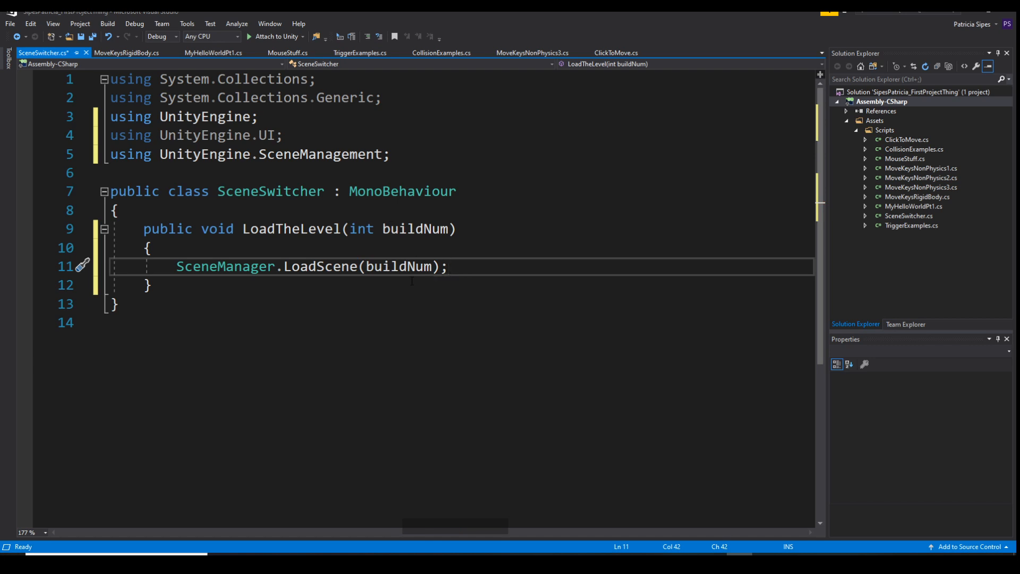
key("ctrl+s")
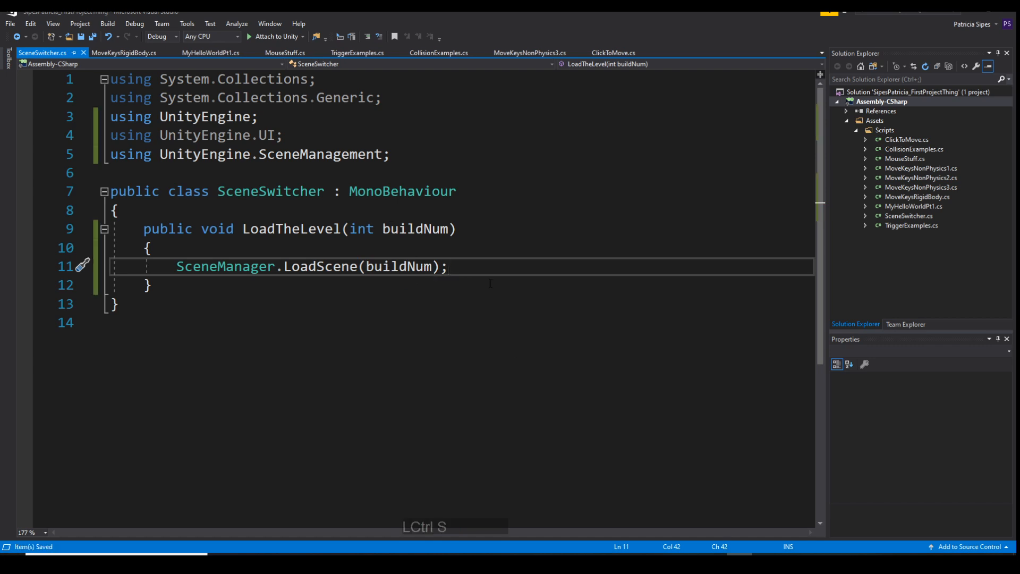
Switch back to Unity, attach the SceneSwitcher script to the Canvas object and inspect its components
left_click(971, 9)
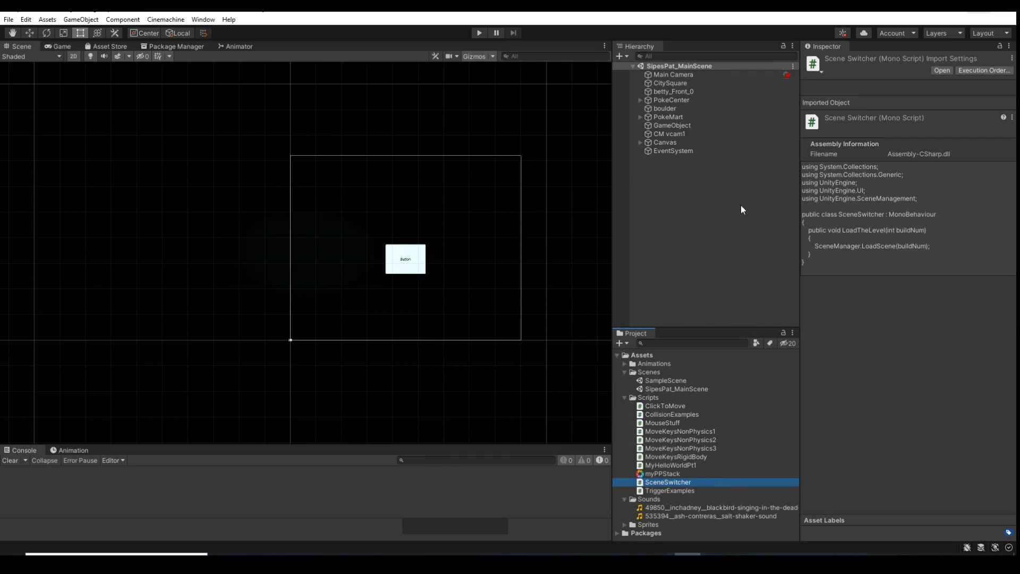
left_click(641, 143)
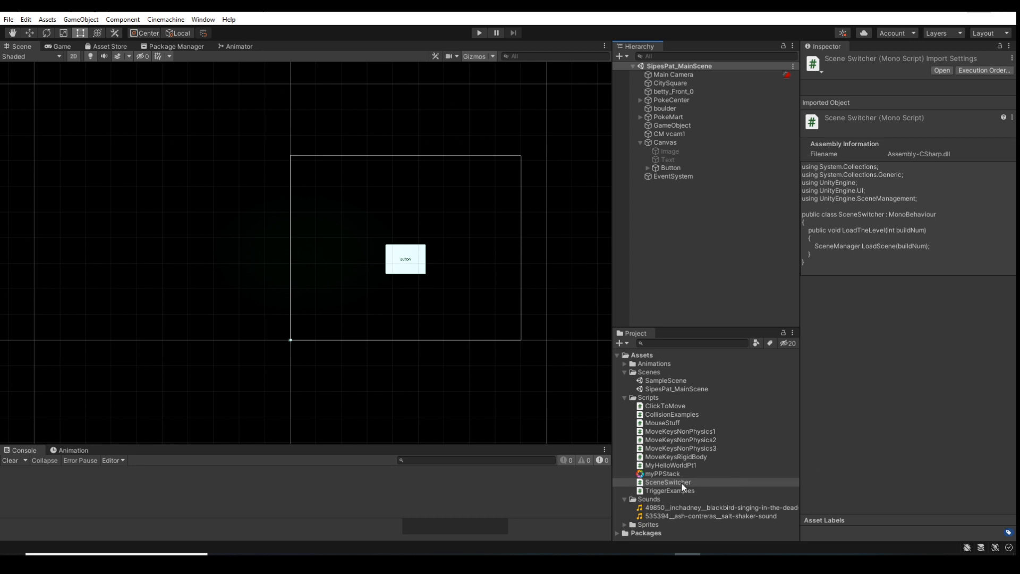
left_click_drag(682, 481, 667, 143)
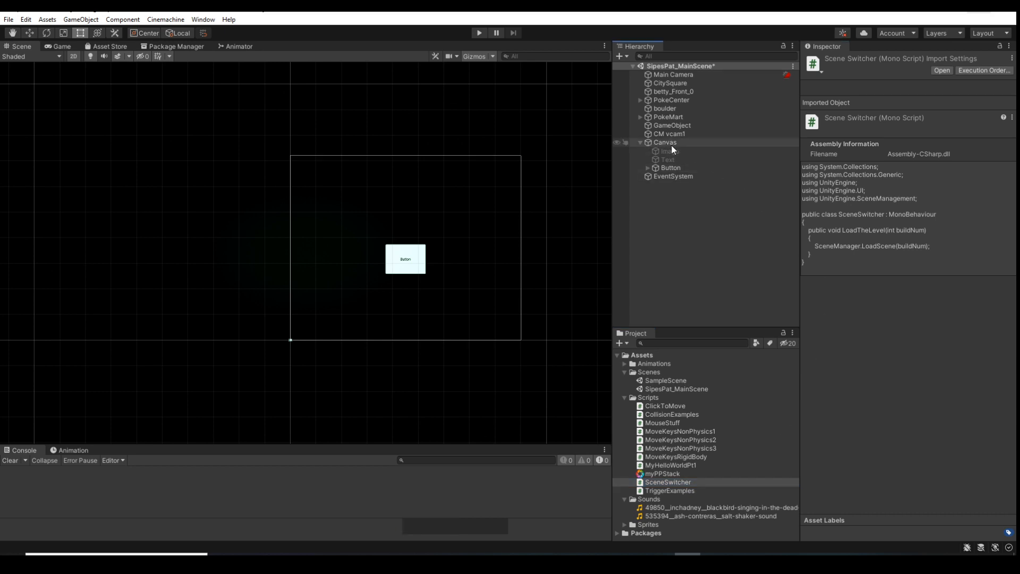
left_click(677, 142)
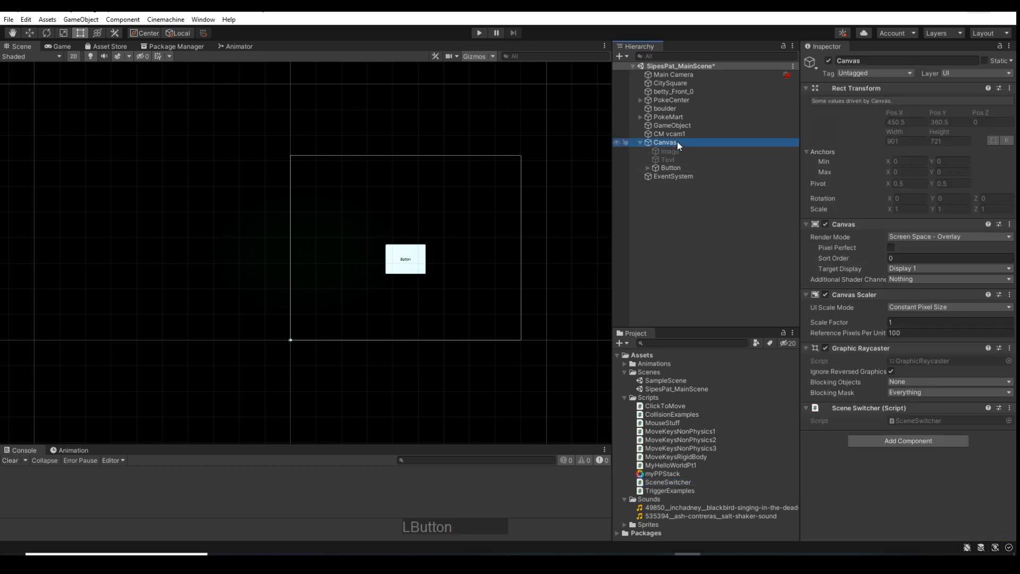
Add an On Click entry to the Button object and assign the Canvas as its target object
left_click(679, 169)
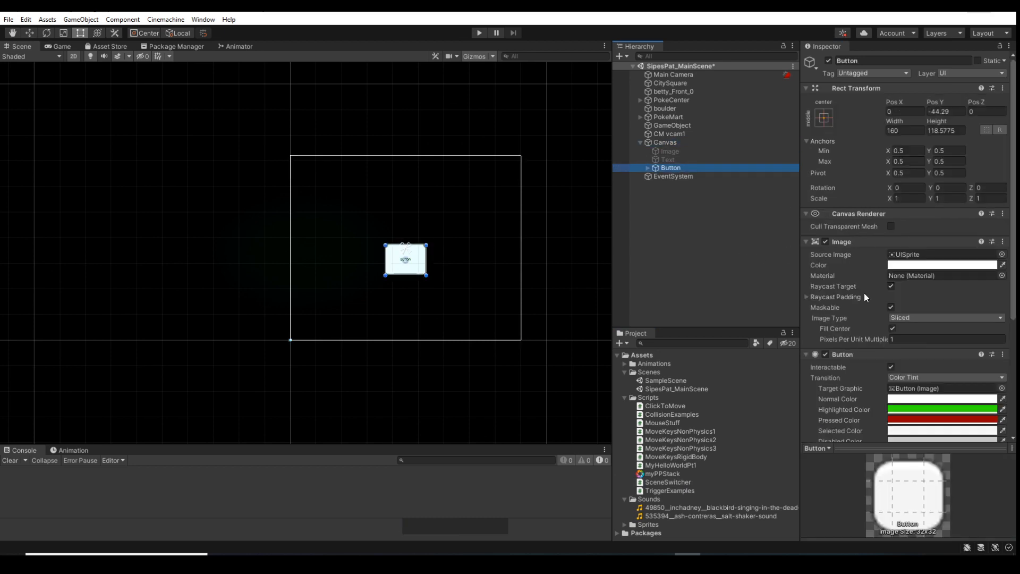
scroll(889, 331, "down", 5)
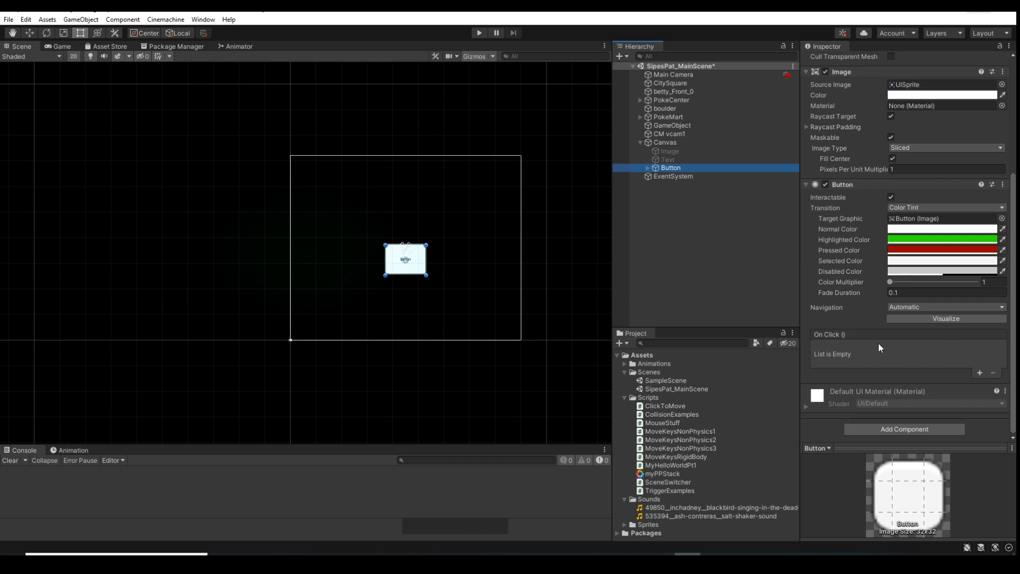
left_click(980, 373)
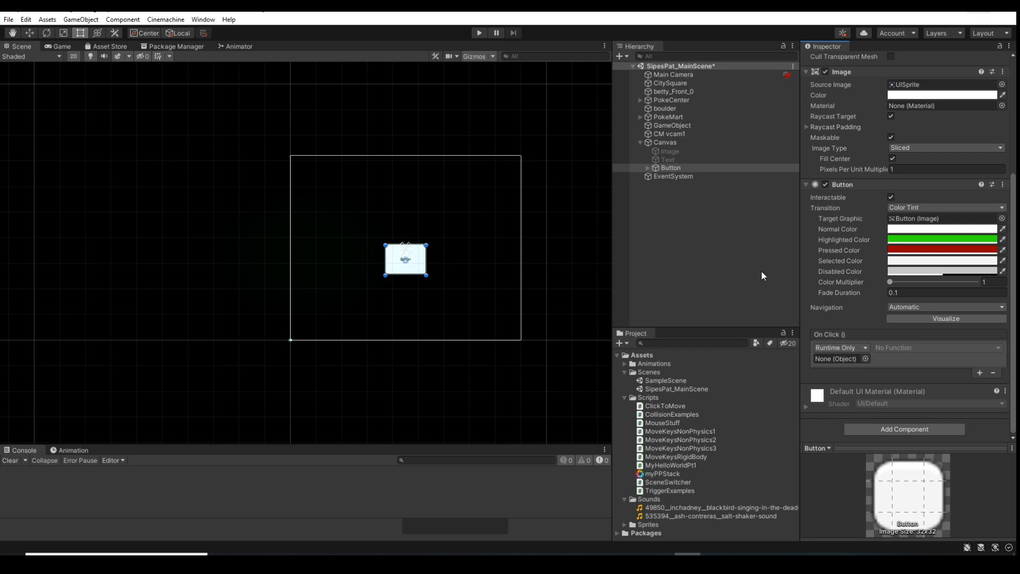
left_click_drag(670, 167, 839, 359)
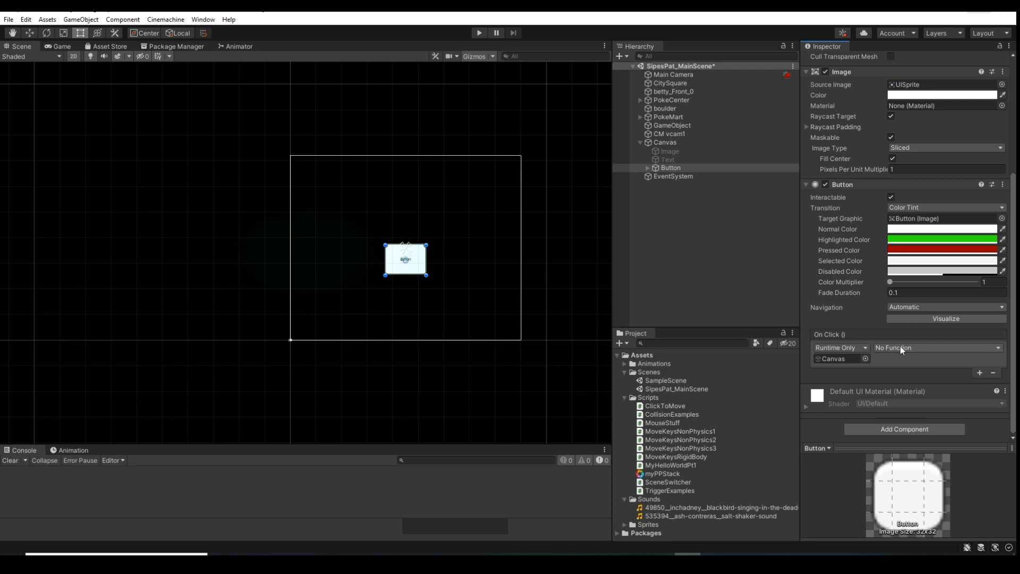
Set the Button's On Click function to SceneSwitcher's LoadTheLevel (int), keeping 0 as its argument
left_click(931, 348)
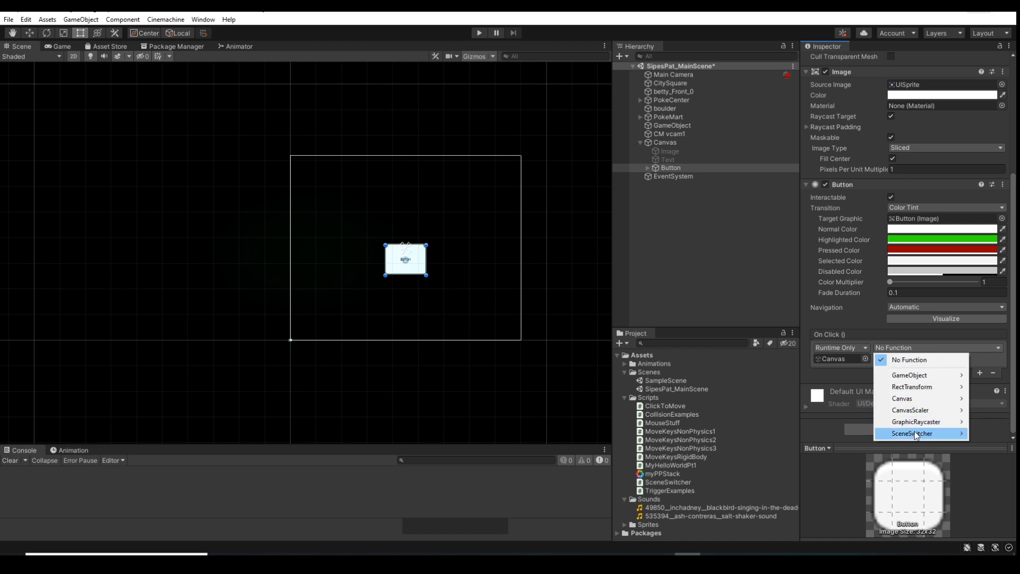
mouse_move(923, 435)
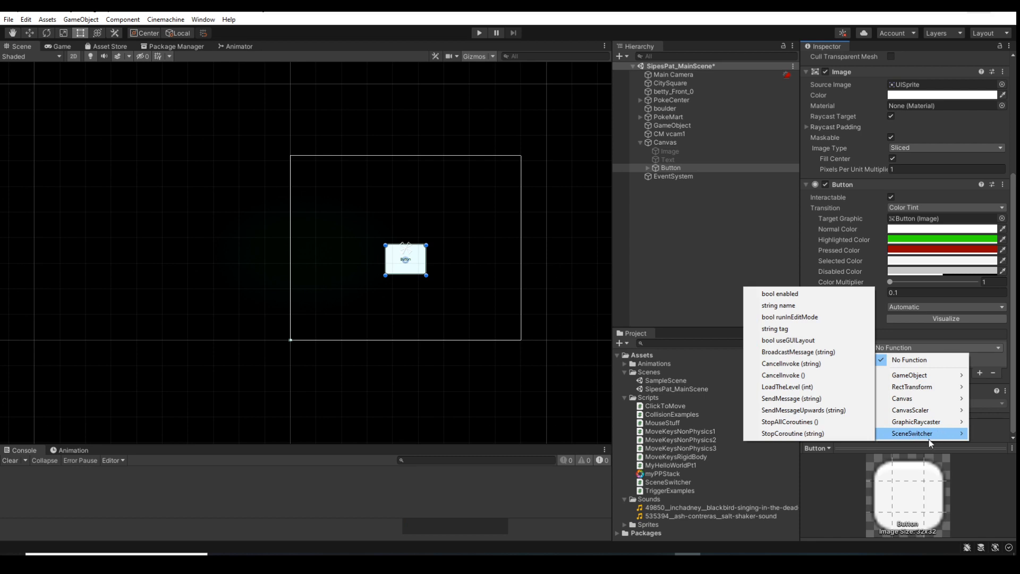
left_click(805, 388)
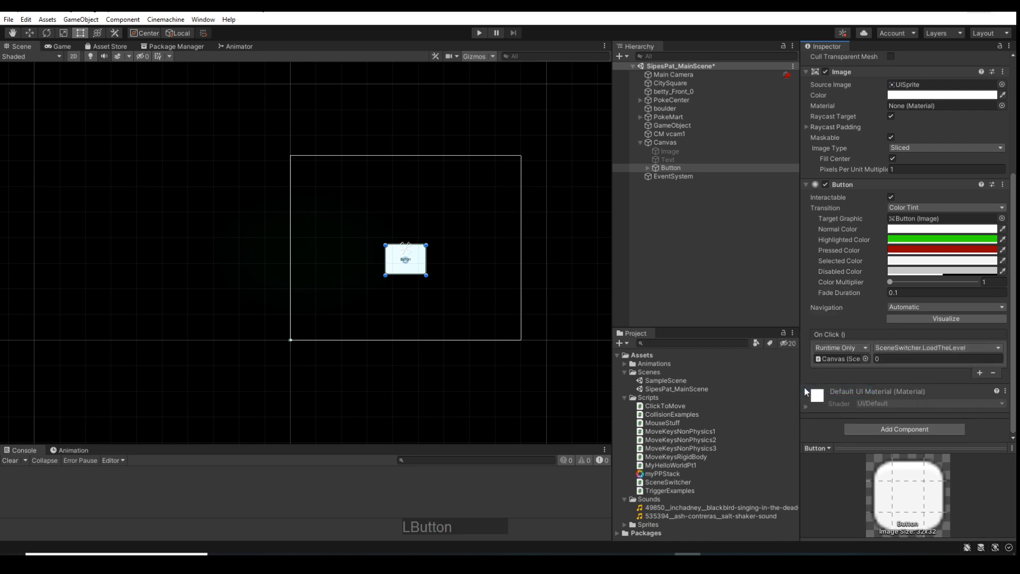
left_click(881, 359)
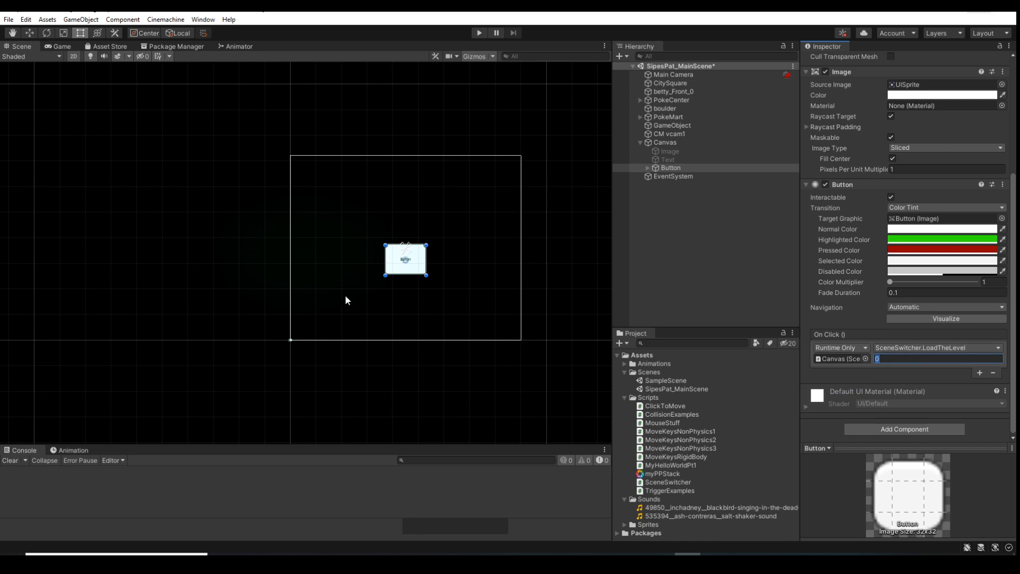
Check the index numbers of SampleScene and SipesPat_MainScene in the Build Settings against the On Click argument, and close the settings
left_click(9, 19)
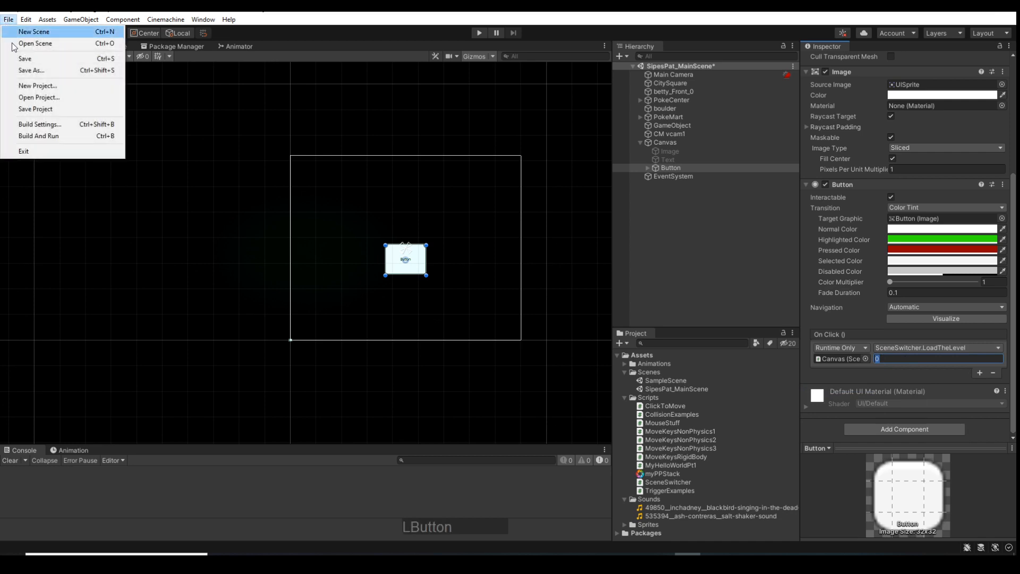
left_click(36, 125)
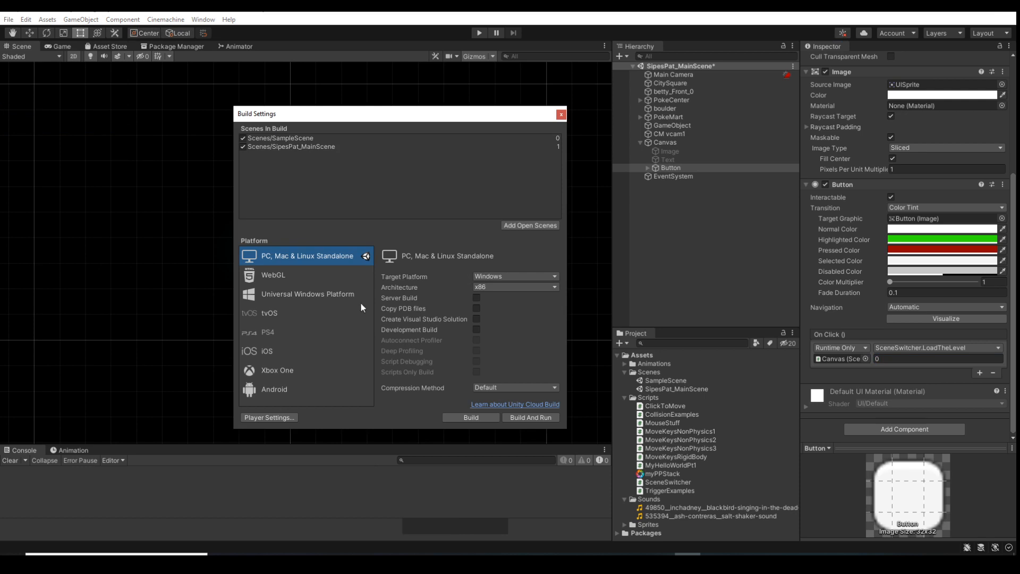
left_click(292, 147)
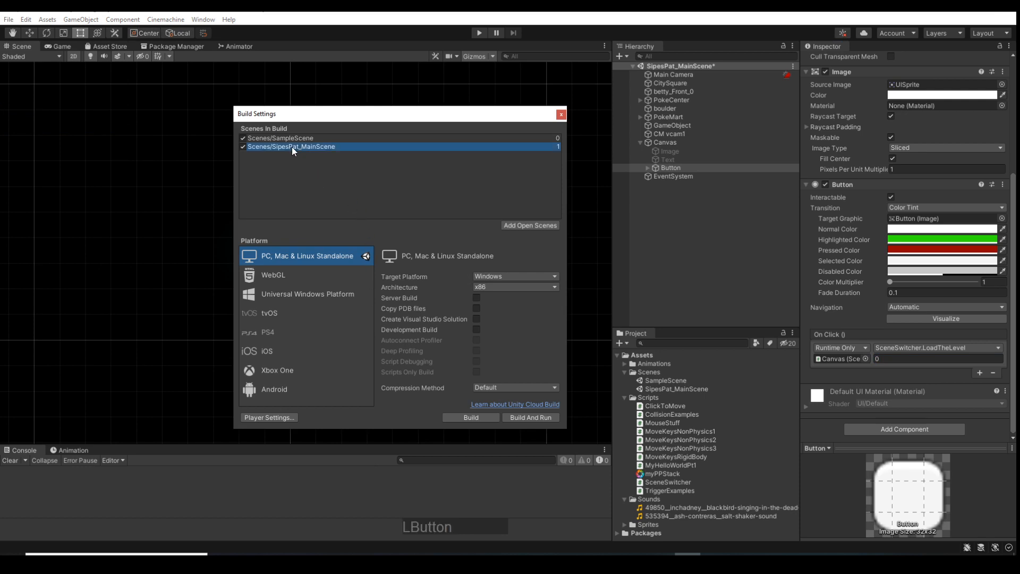
left_click(297, 138)
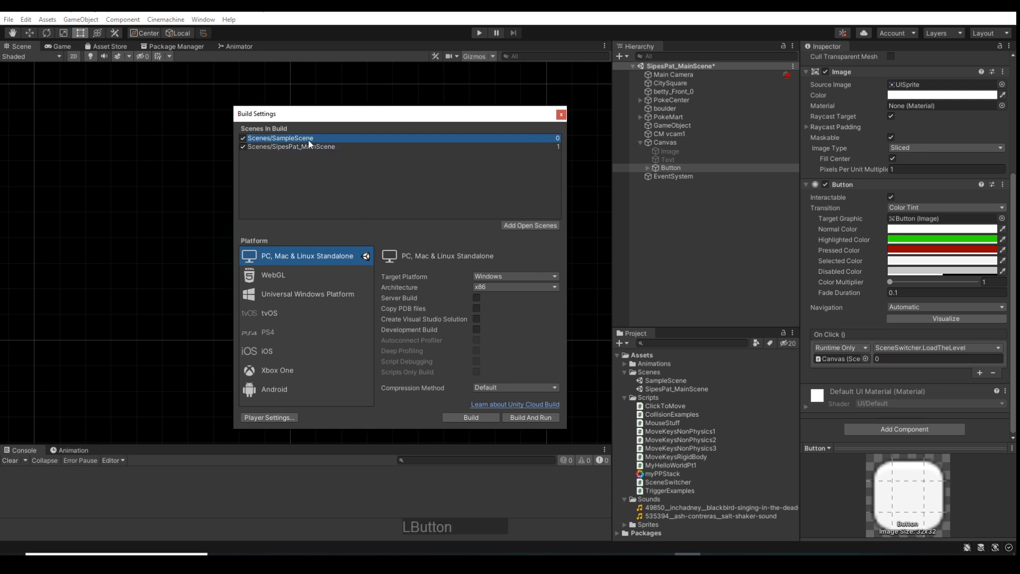
left_click(903, 359)
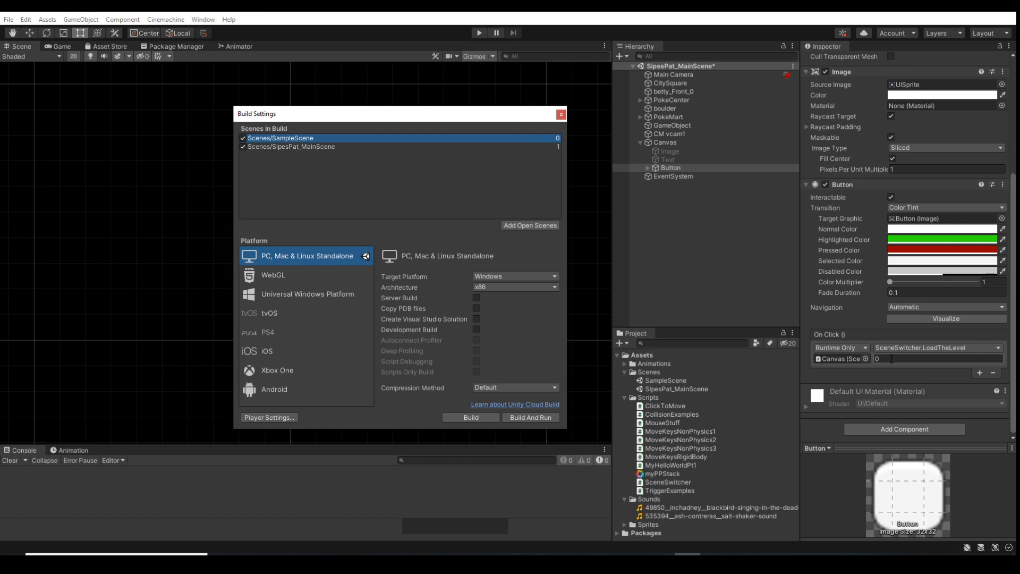
left_click(561, 115)
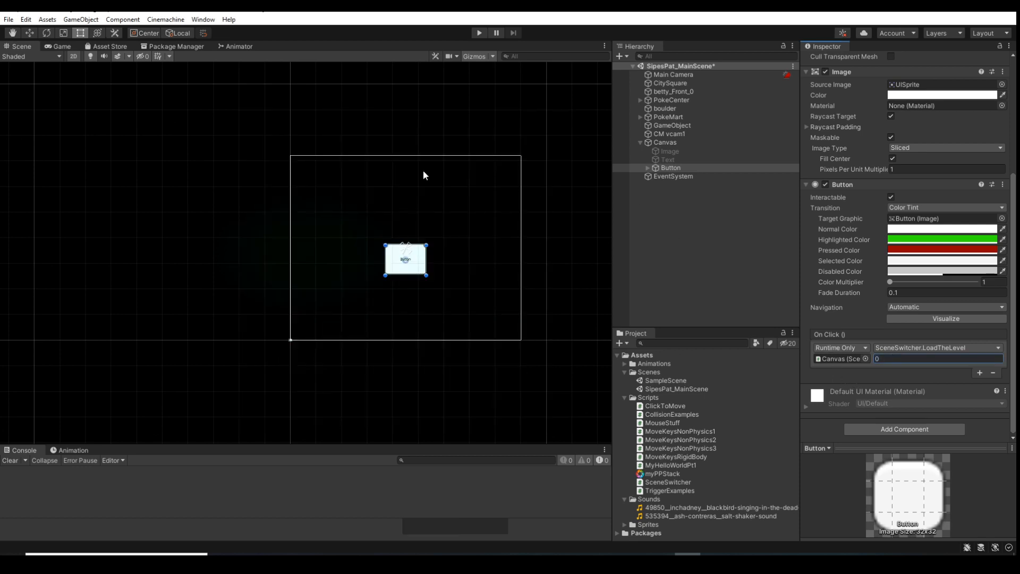
Run the game, test the scene-loading button in the game view and stop playback
left_click(479, 35)
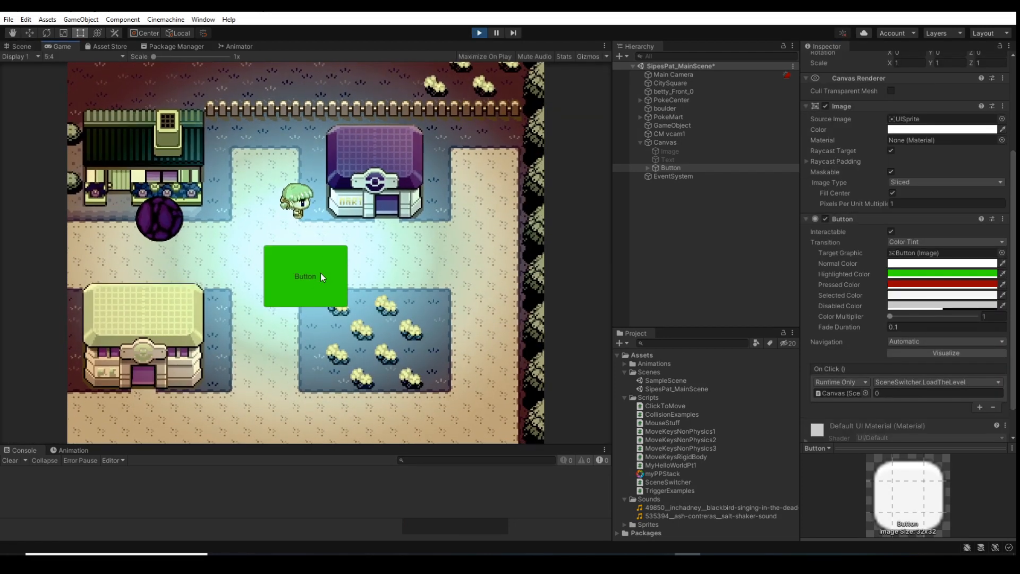
left_click(313, 286)
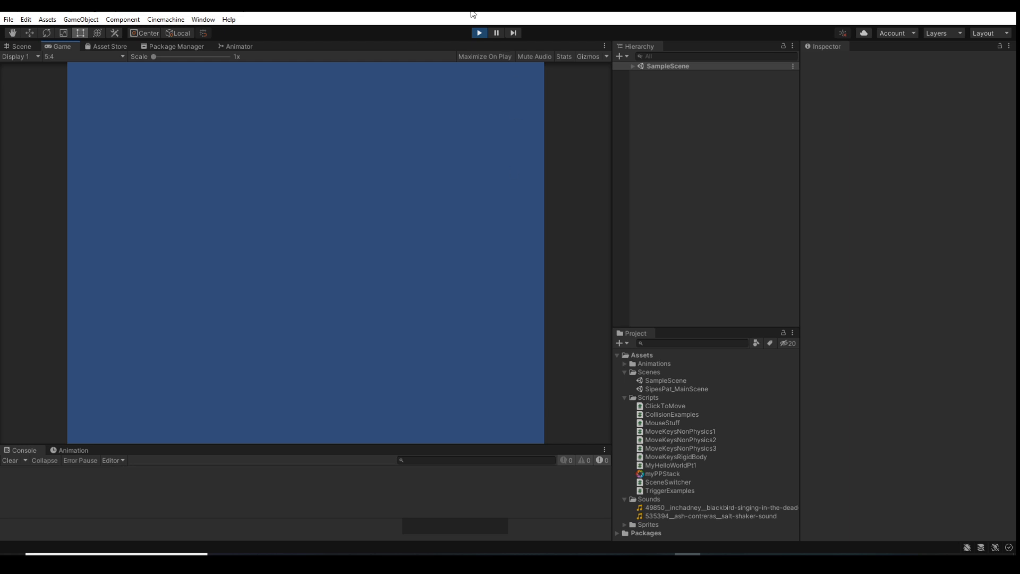
left_click(480, 33)
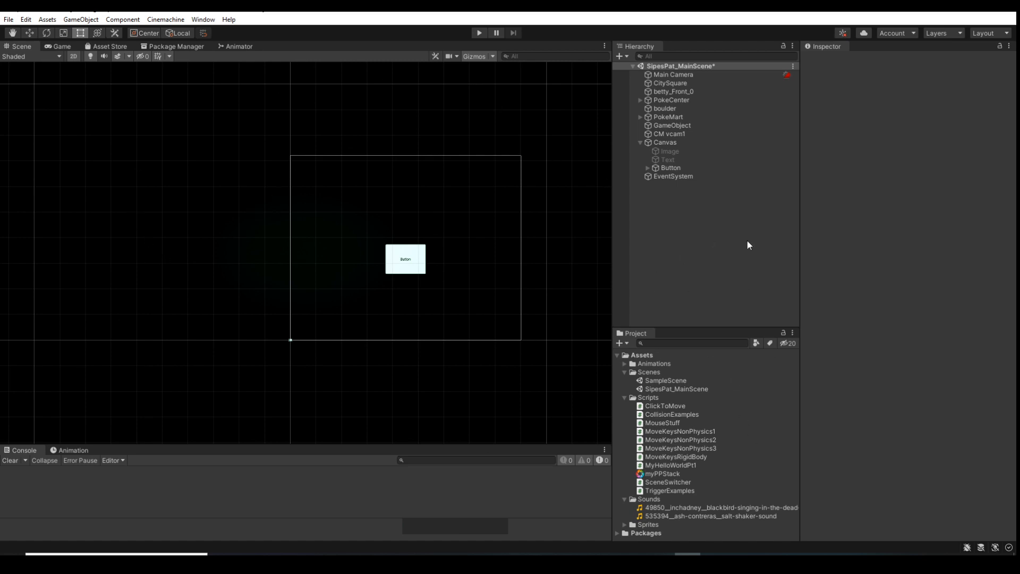
Reselect the Button under the Canvas and remove the LoadTheLevel entry from its On Click list
left_click(664, 142)
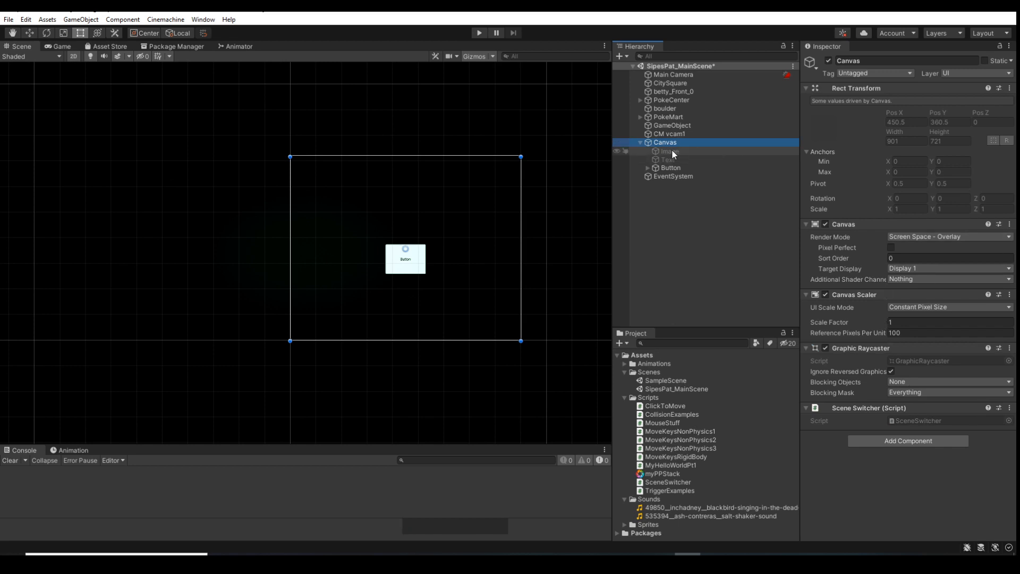
left_click(669, 168)
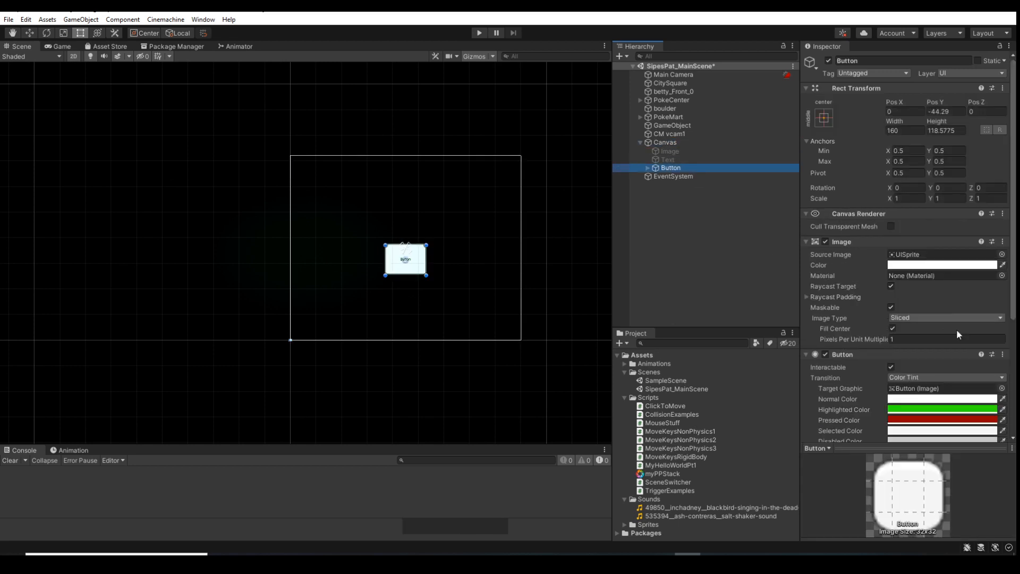
scroll(956, 329, "down", 3)
left_click(884, 359)
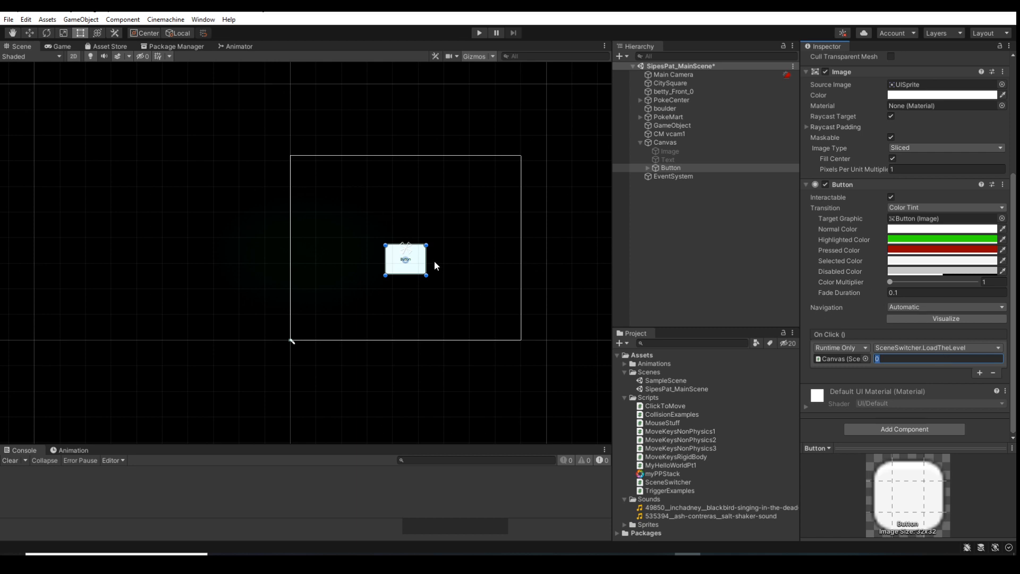
scroll(434, 260, "up", 5)
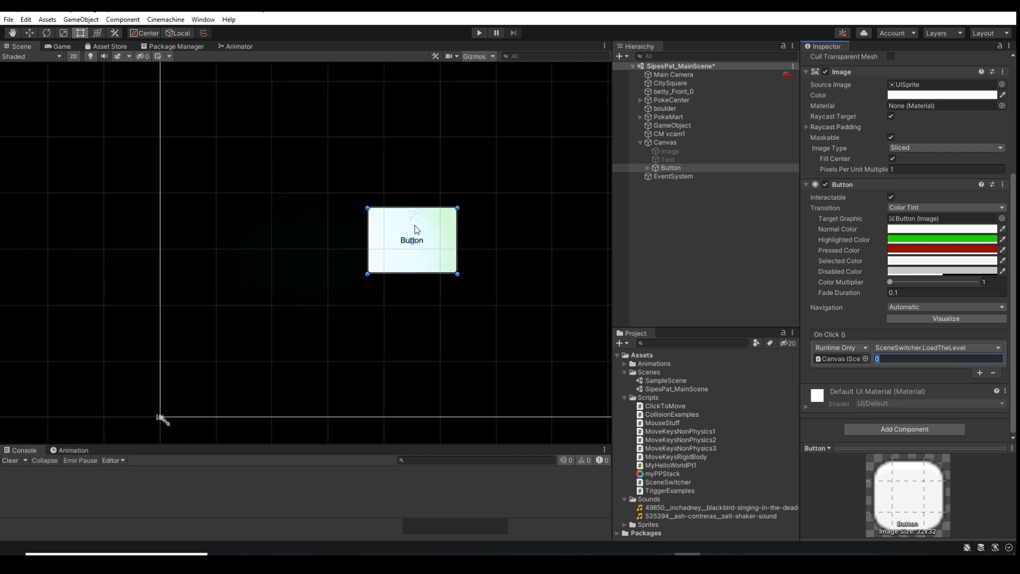
left_click(417, 226)
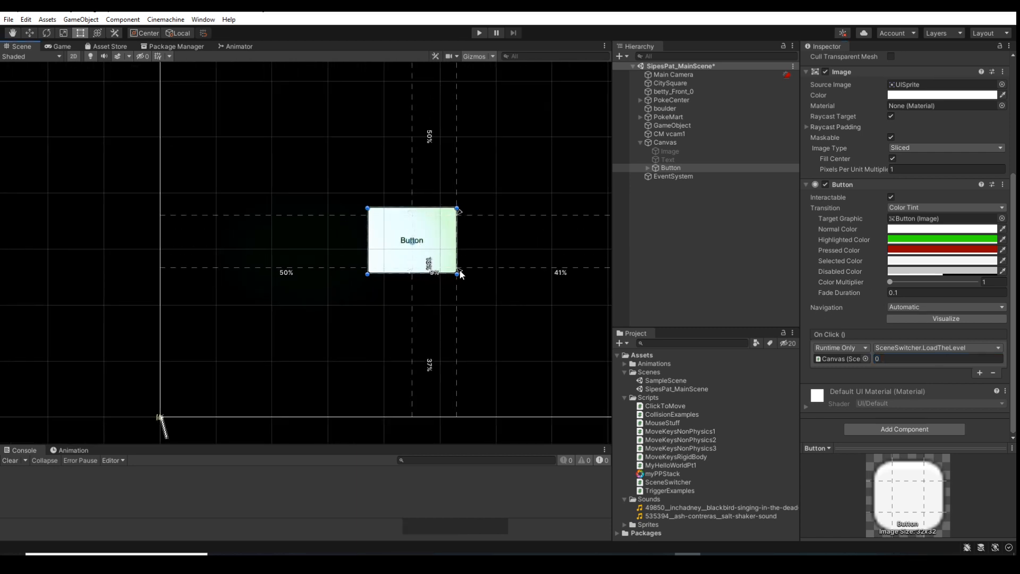
left_click(411, 218)
left_click_drag(371, 206, 365, 207)
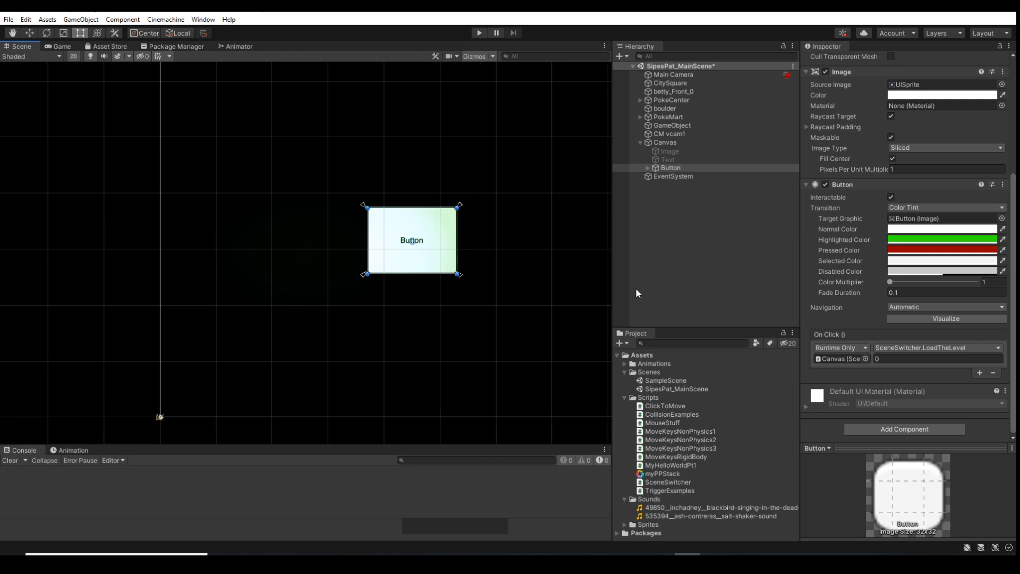
left_click(992, 371)
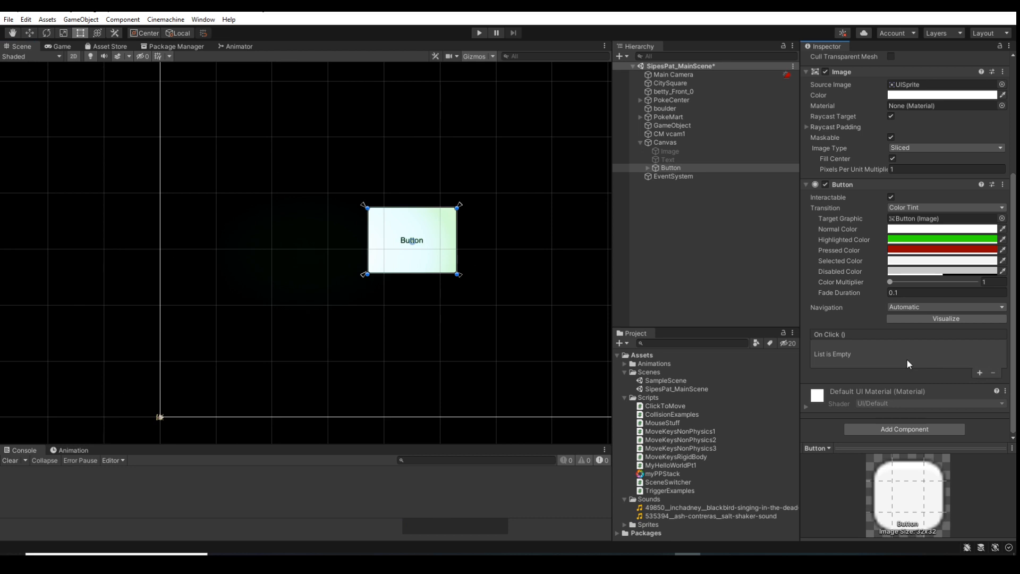
Create an empty game object at the root of the scene and name it "Audio"
right_click(665, 221)
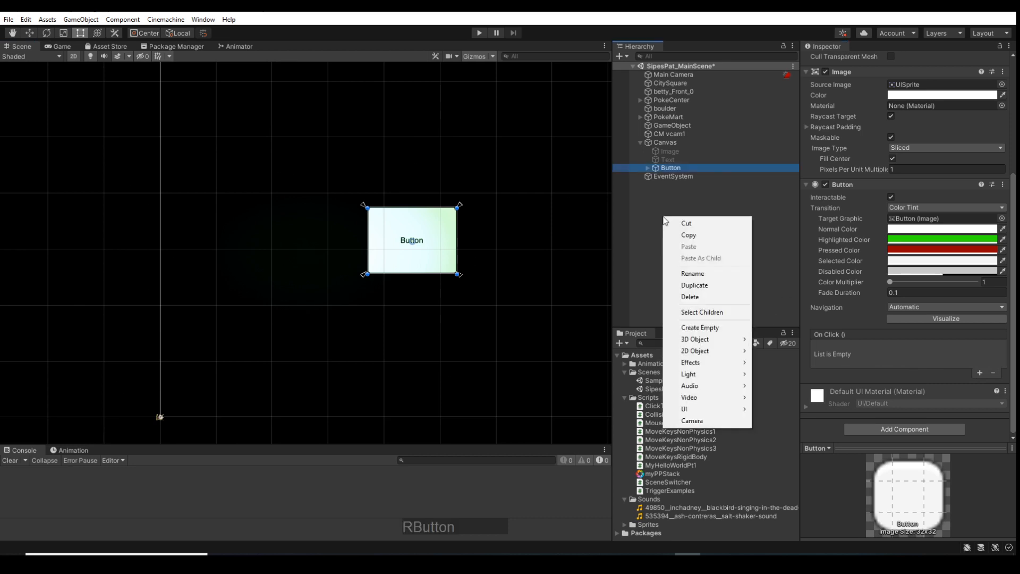
left_click(708, 327)
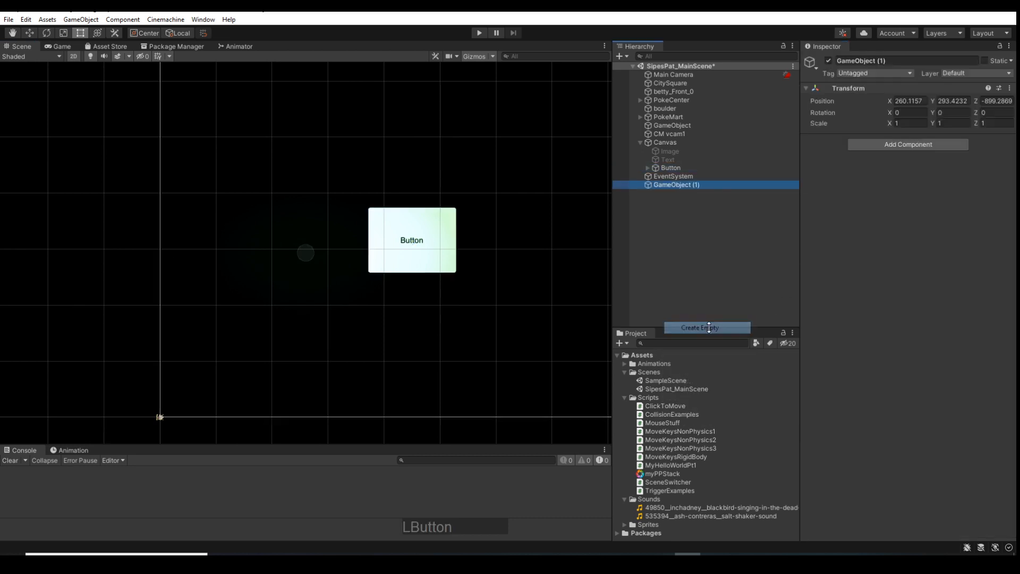
left_click(904, 58)
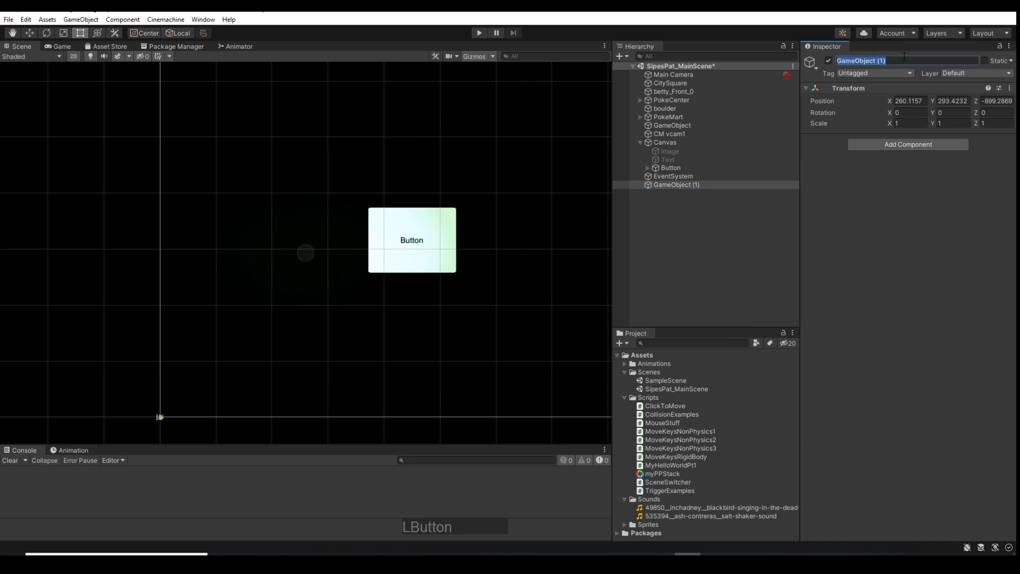
type("Audio")
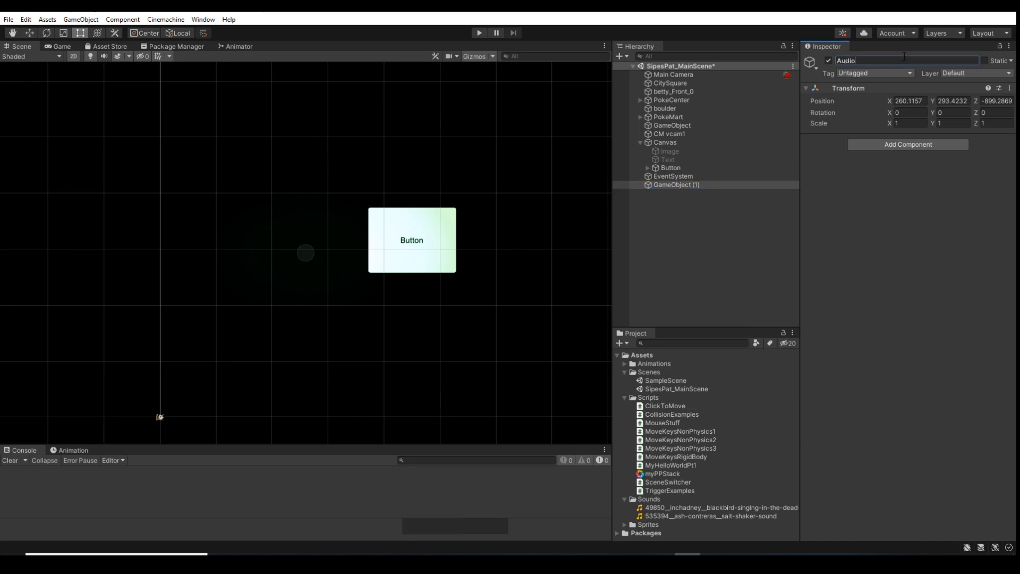
key("Return")
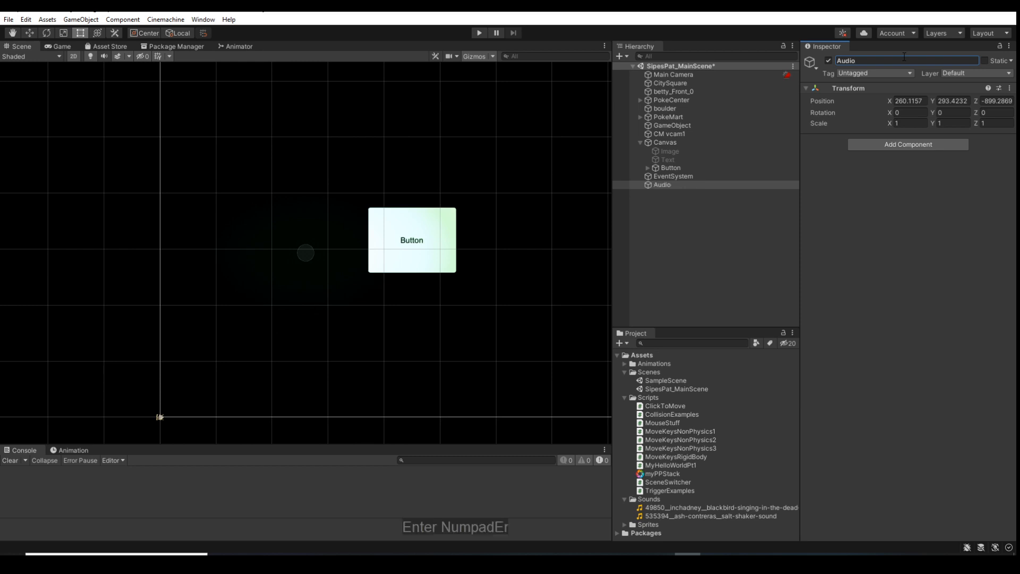
Add an Audio Source component to the Audio object
left_click(891, 144)
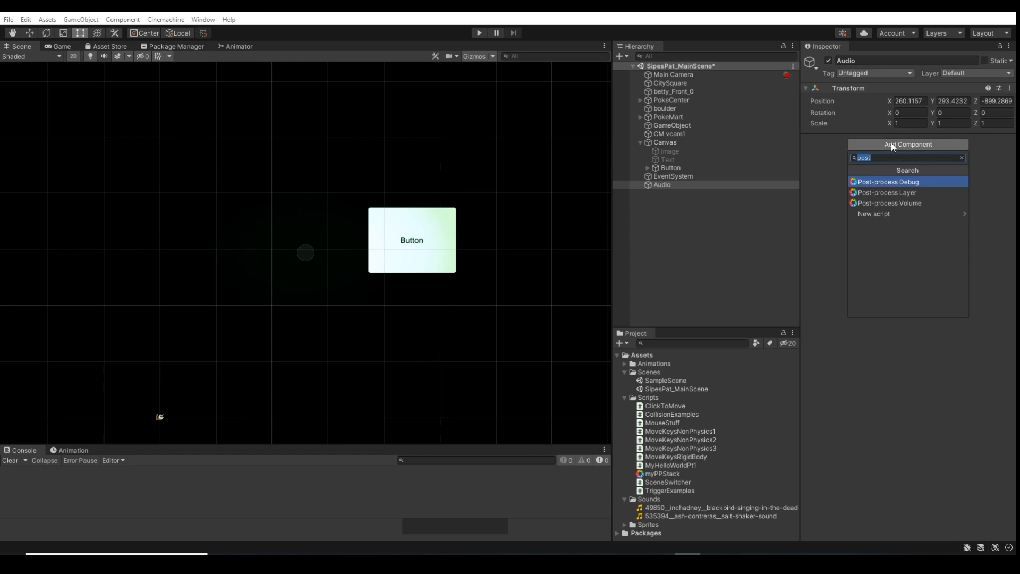
type("au")
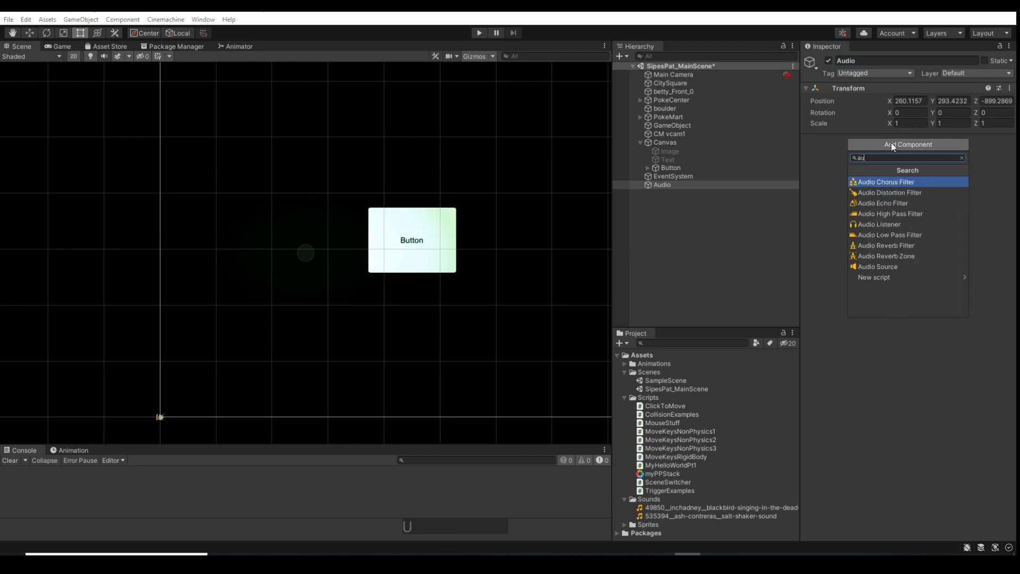
type("dio so")
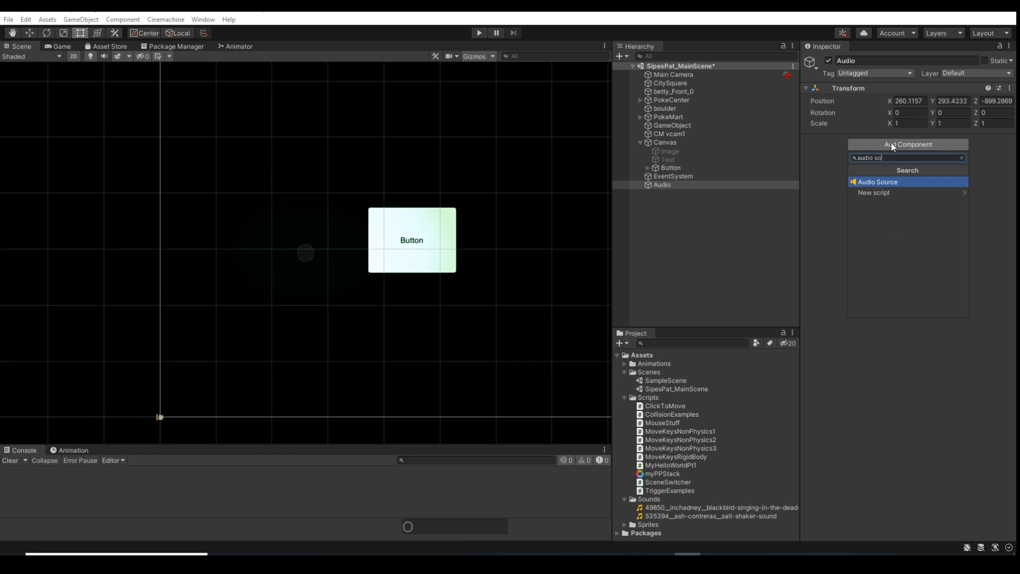
left_click(888, 182)
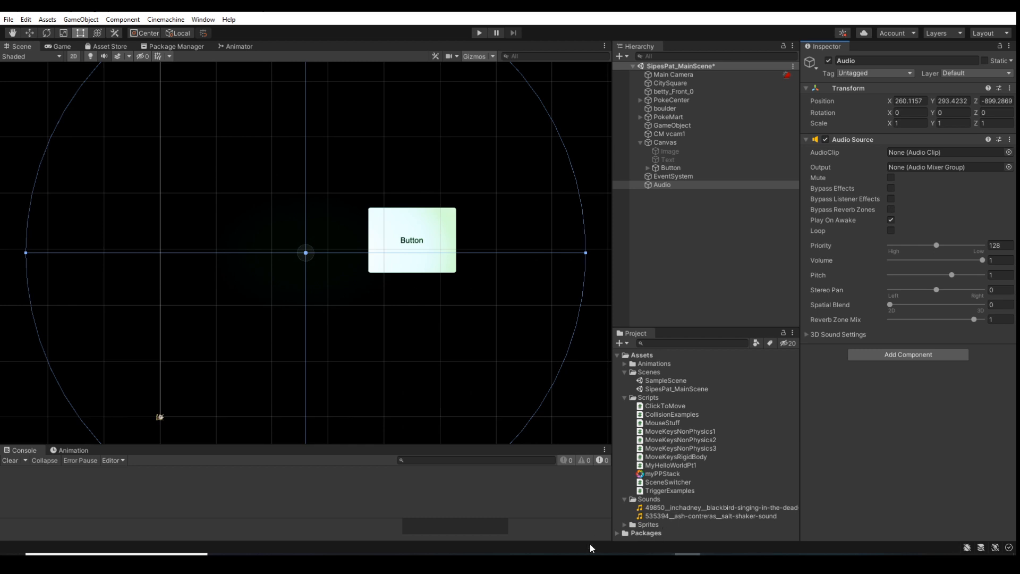
Switch to the project's Sounds folder in File Explorer and widen the Name column to read the full file names
mouse_move(298, 554)
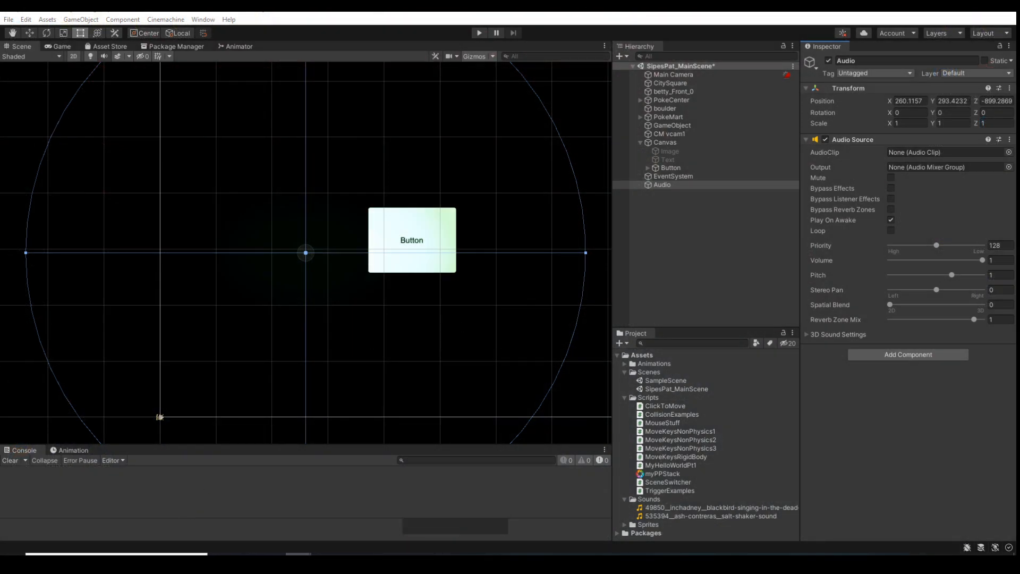
left_click_drag(0, 199, 375, 138)
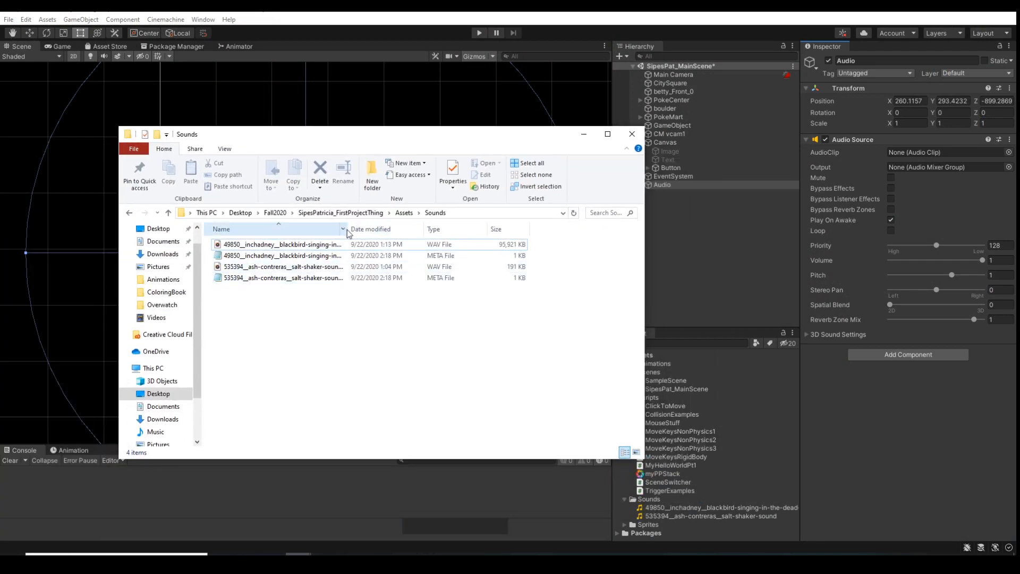
left_click_drag(347, 229, 466, 229)
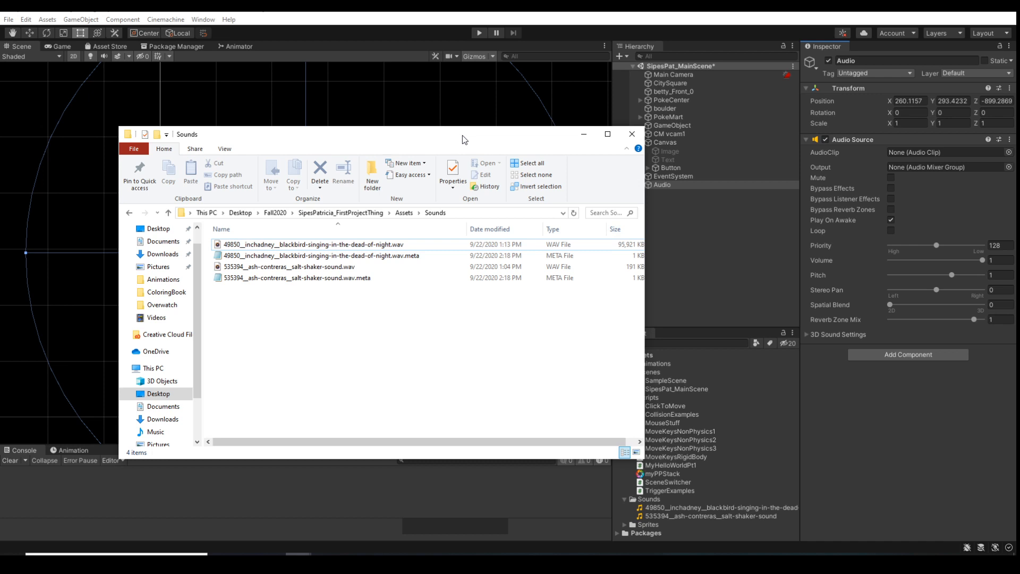
Switch back to Unity and preview the blackbird-singing-in-the-dead-of-night clip from the Sounds folder
left_click(299, 557)
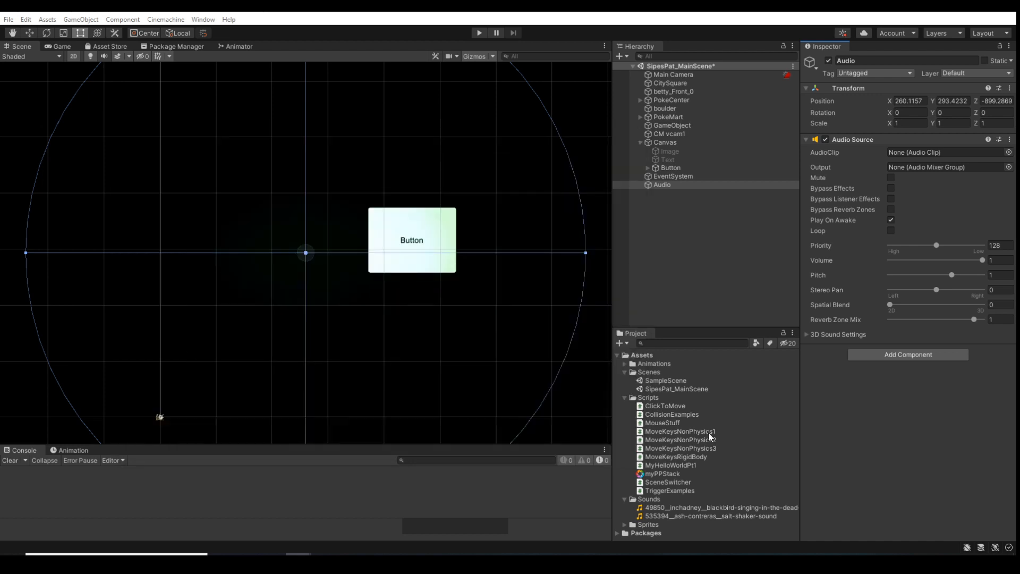
left_click_drag(667, 508, 815, 433)
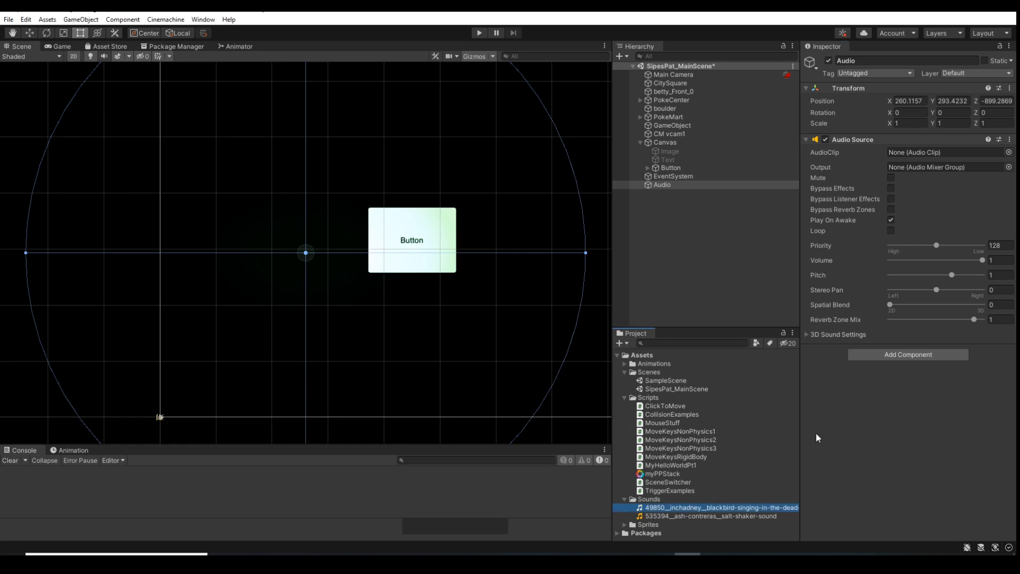
left_click(691, 515)
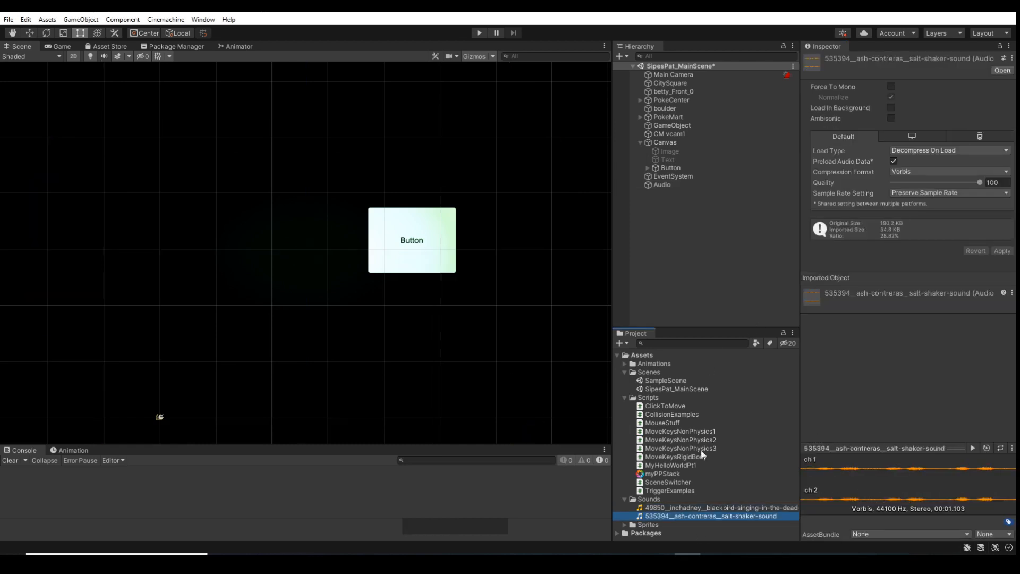
left_click(728, 507)
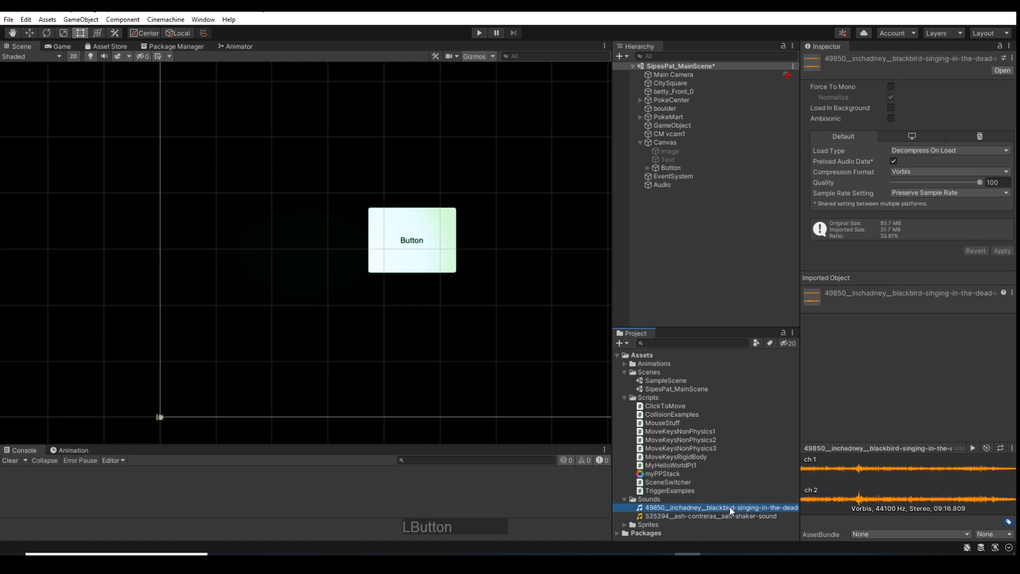
left_click(973, 448)
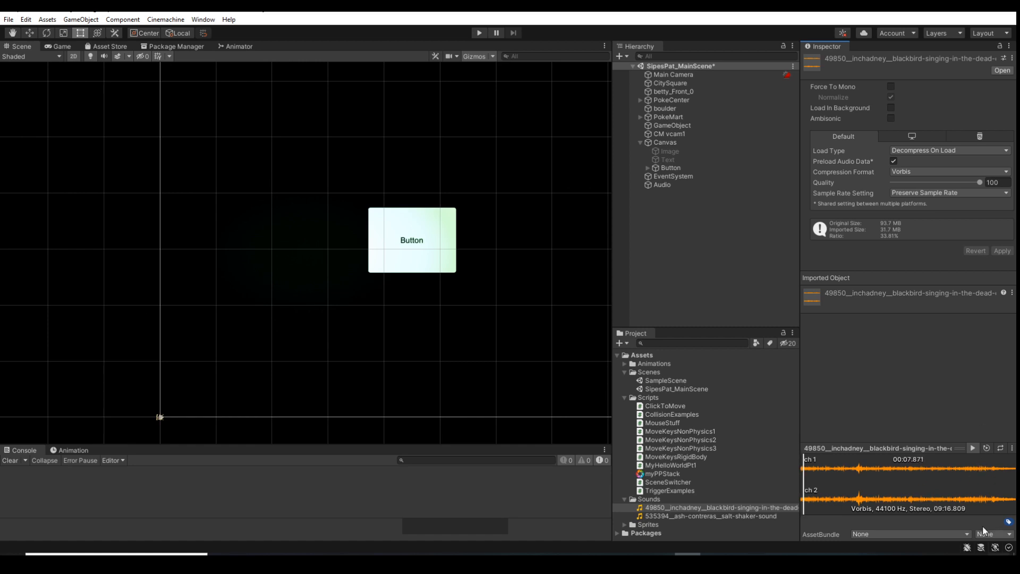
left_click(1011, 448)
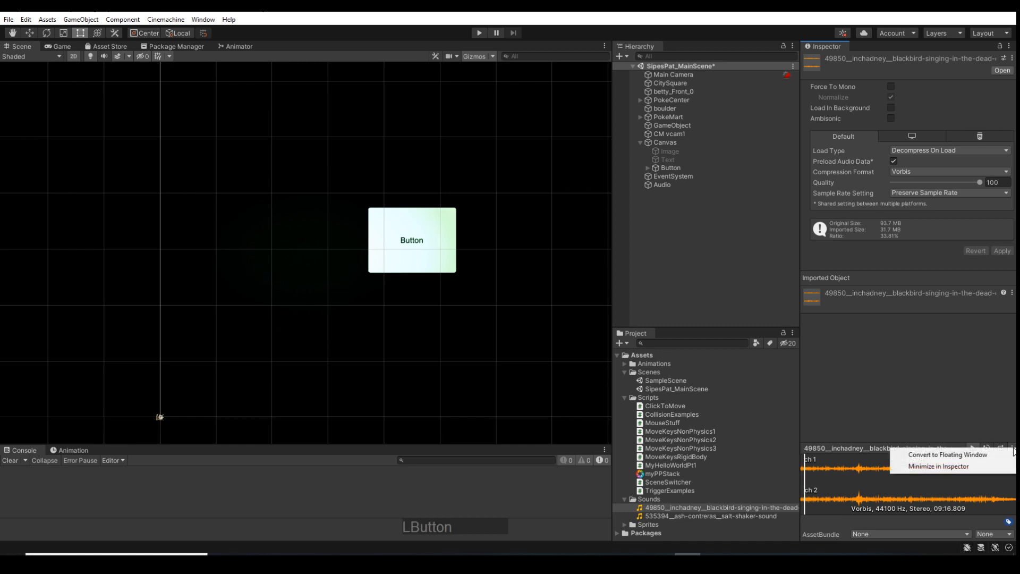
left_click(944, 485)
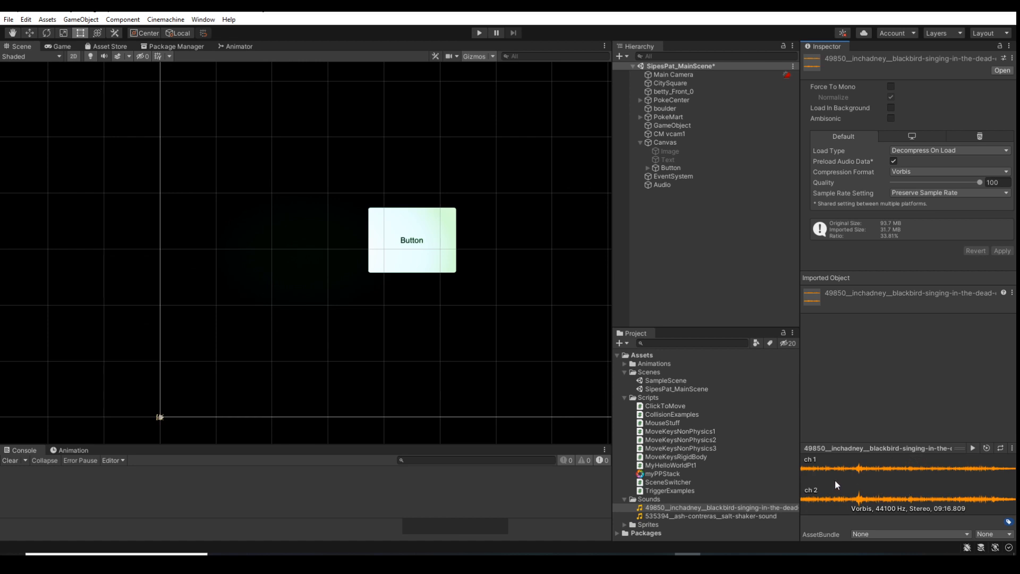
Preview the salt-shaker-sound clip from the Sounds folder
left_click(677, 518)
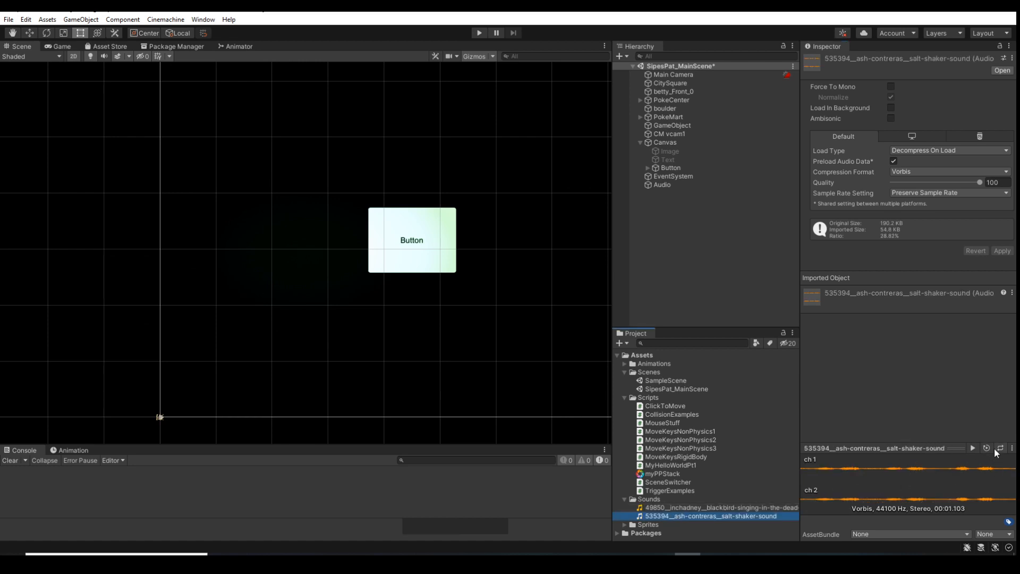
left_click(972, 448)
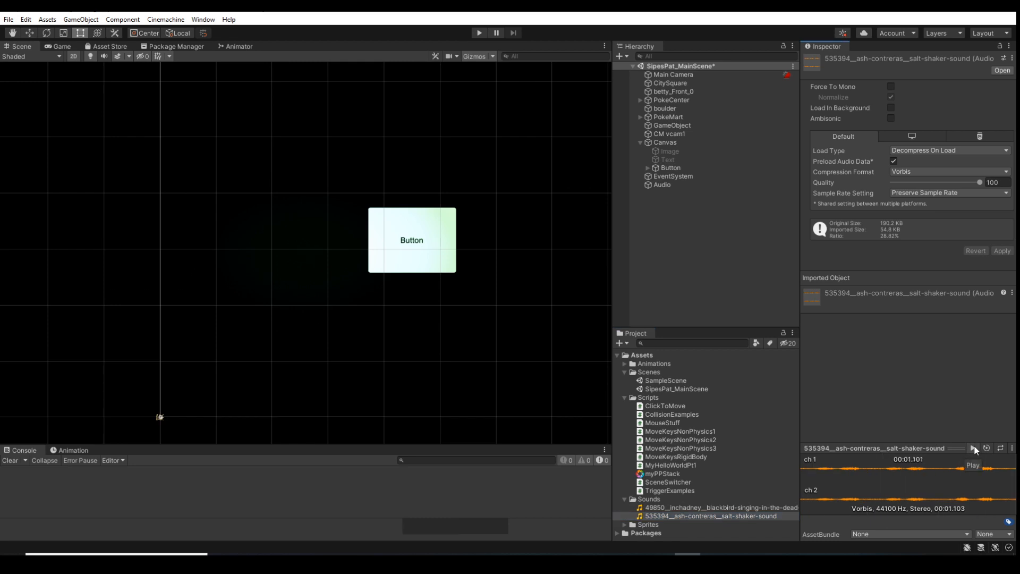
left_click(972, 449)
Assign the blackbird-singing-in-the-dead-of-night clip as the AudioClip of the Audio object's Audio Source
left_click(668, 185)
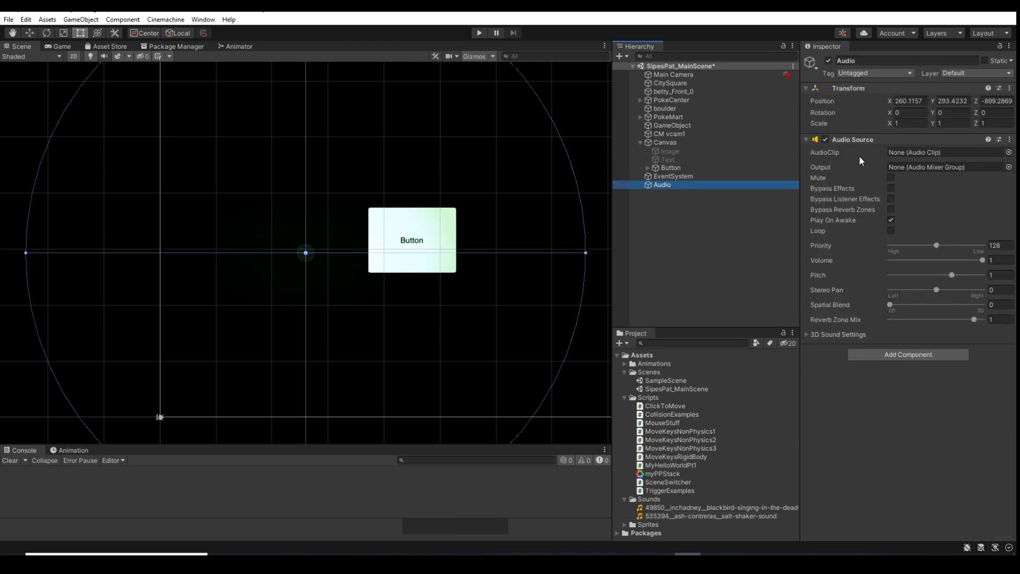
left_click(1008, 152)
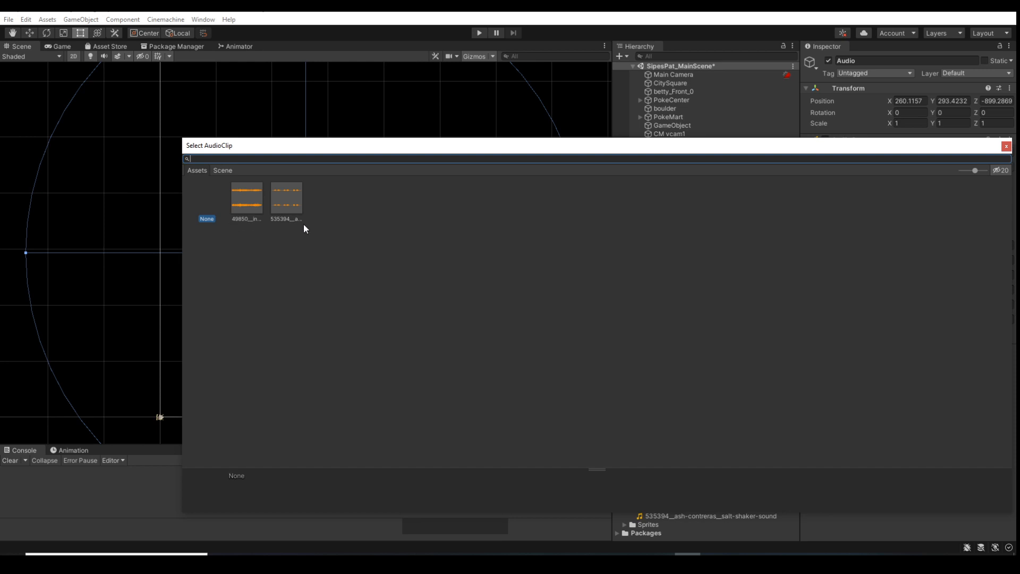
left_click(252, 211)
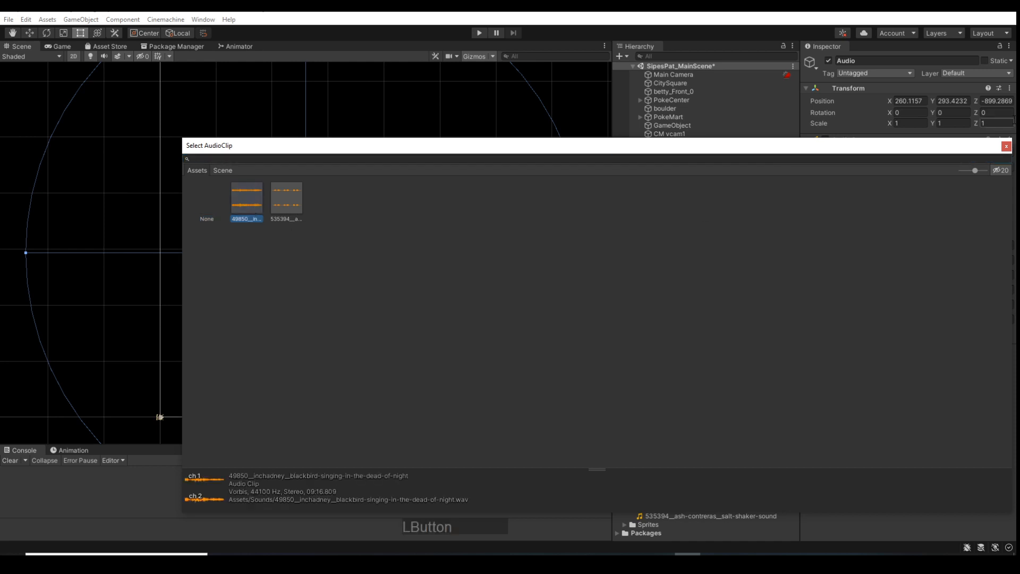
left_click(1003, 150)
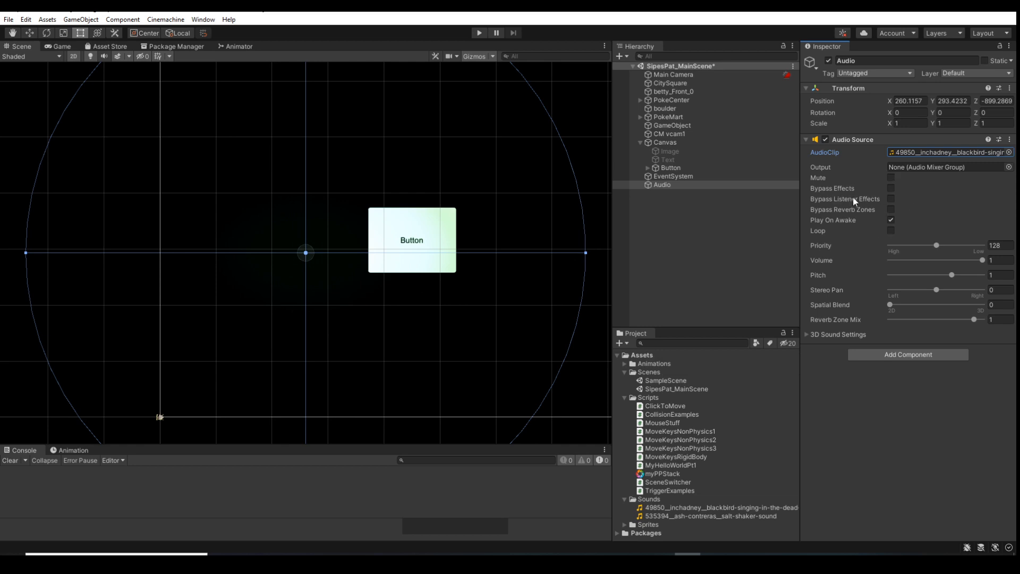
Examine the Audio Source's 3D Sound Settings and run the game briefly to hear the clip with Play On Awake enabled
left_click(806, 333)
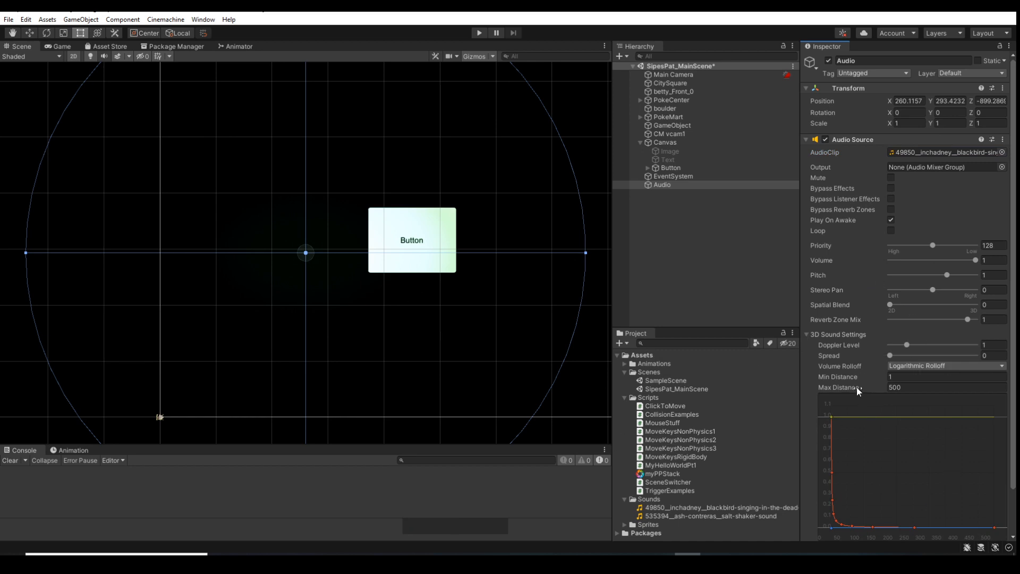
left_click(806, 335)
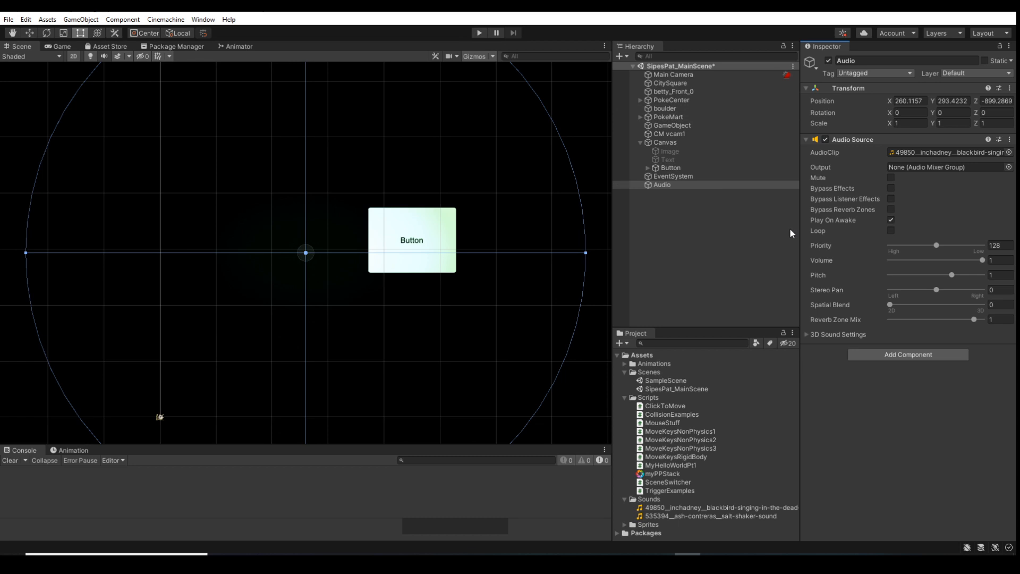
left_click(480, 32)
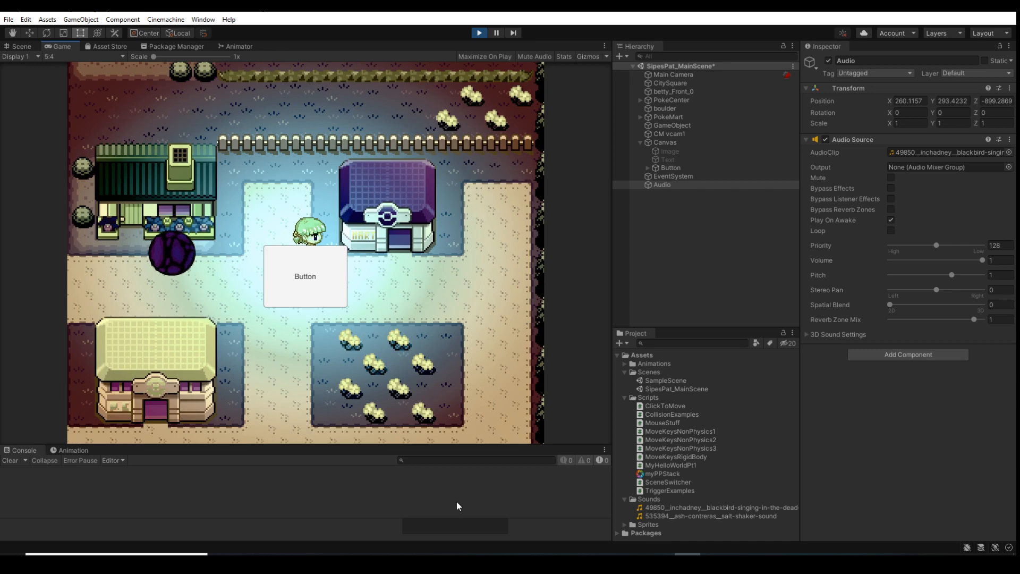
left_click(479, 34)
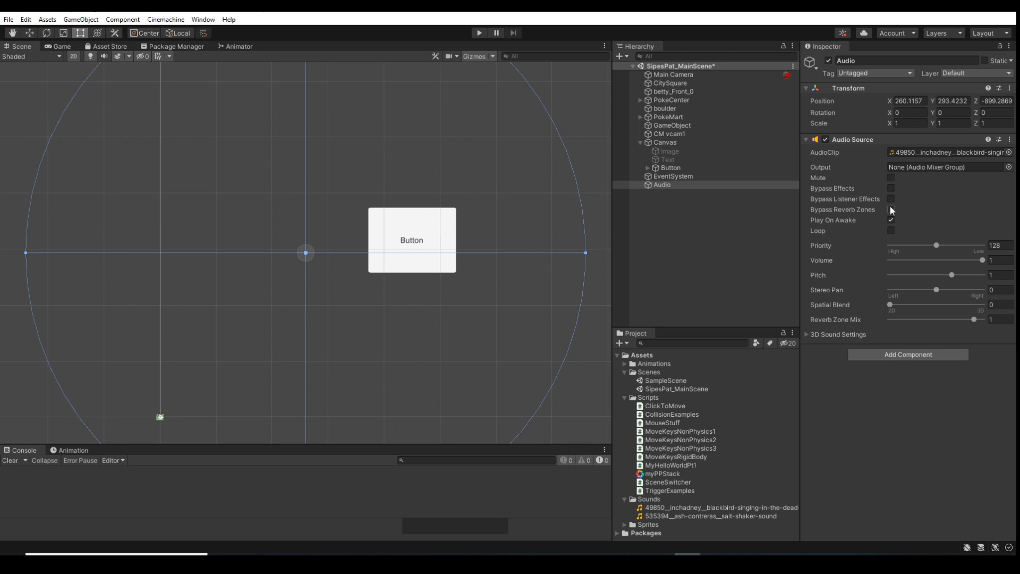
Disable Play On Awake on the Audio object's Audio Source and run the game briefly to test it
left_click(890, 220)
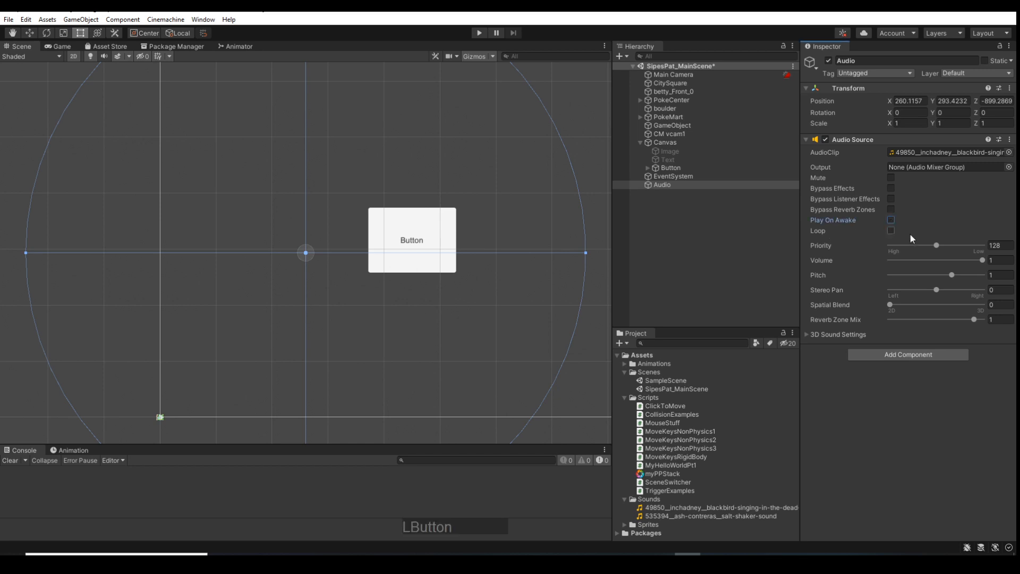
left_click(478, 33)
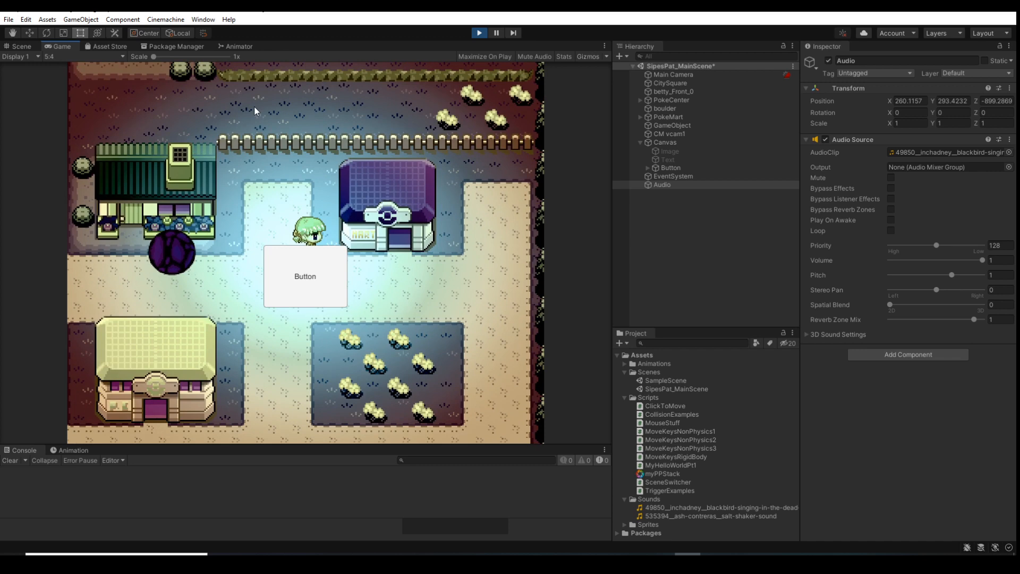
key("ctrl+p")
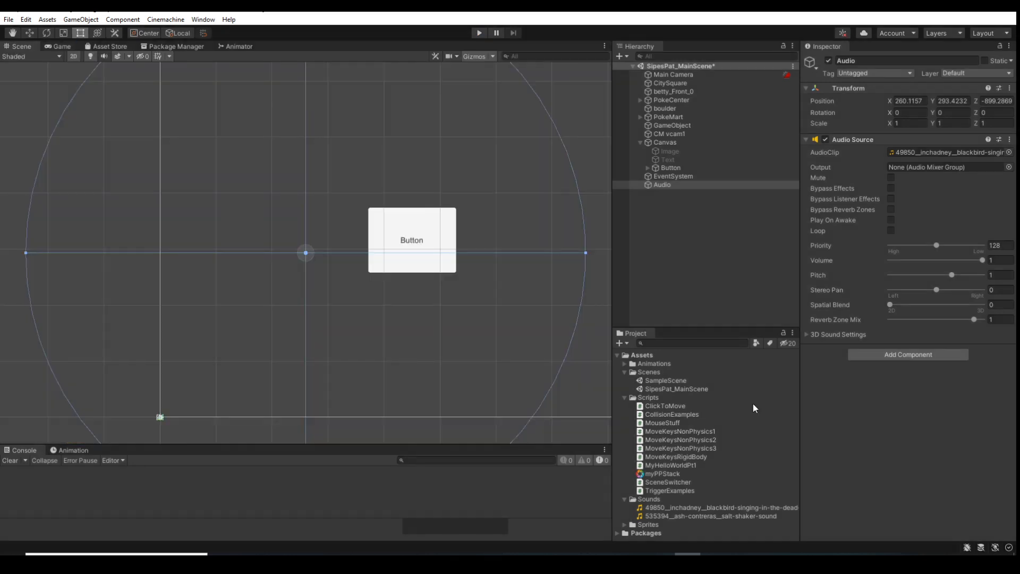
Add an On Click entry to the Canvas Button that targets the Audio object and calls AudioSource.Play
left_click(670, 169)
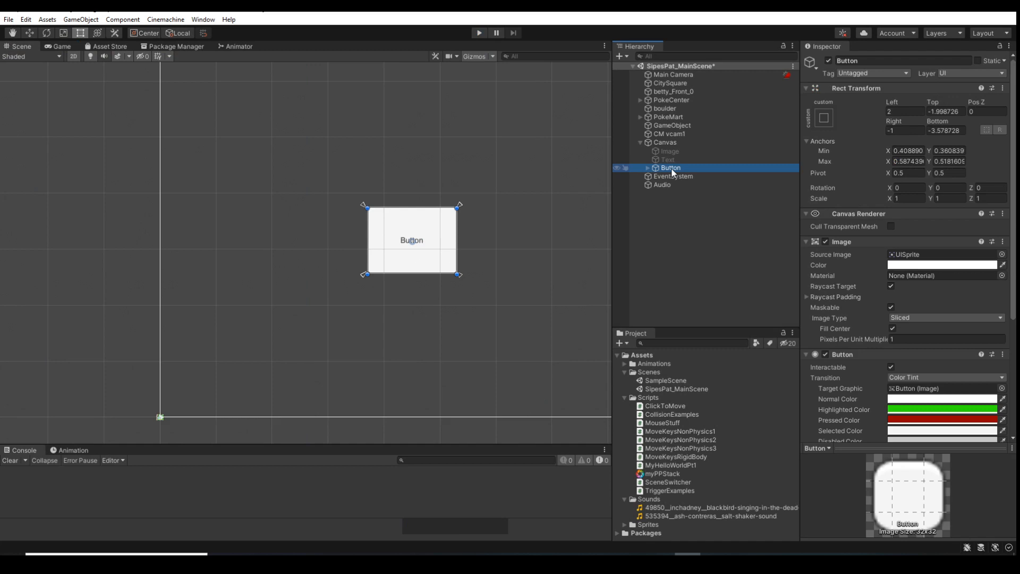
scroll(897, 360, "down", 5)
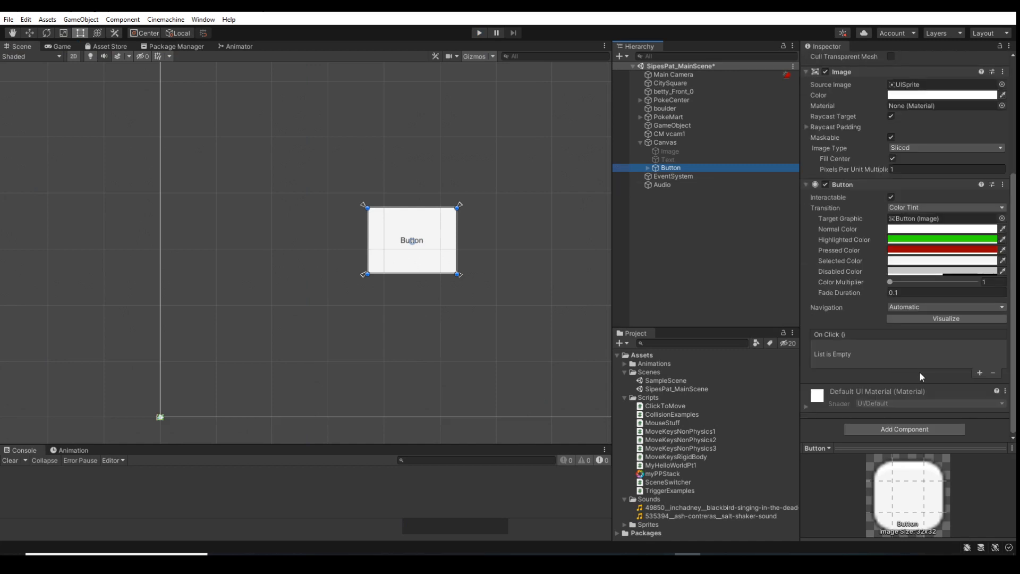
left_click(980, 373)
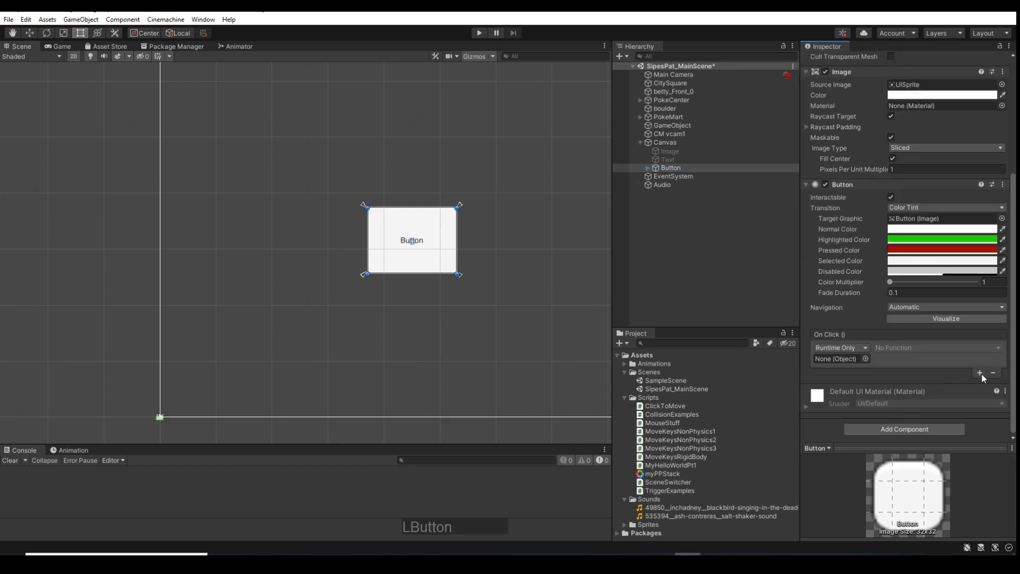
left_click_drag(661, 185, 836, 358)
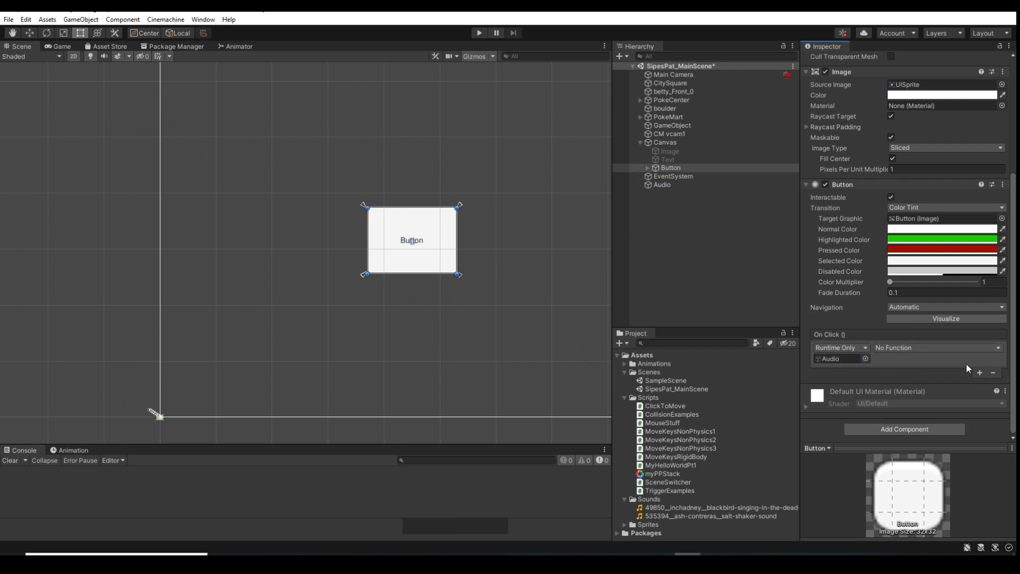
left_click(955, 348)
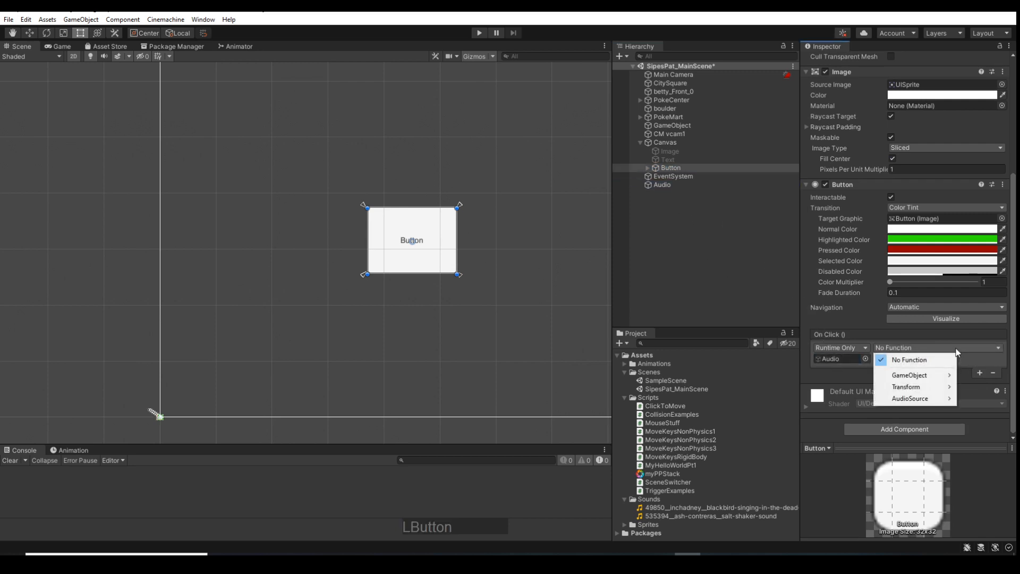
mouse_move(939, 400)
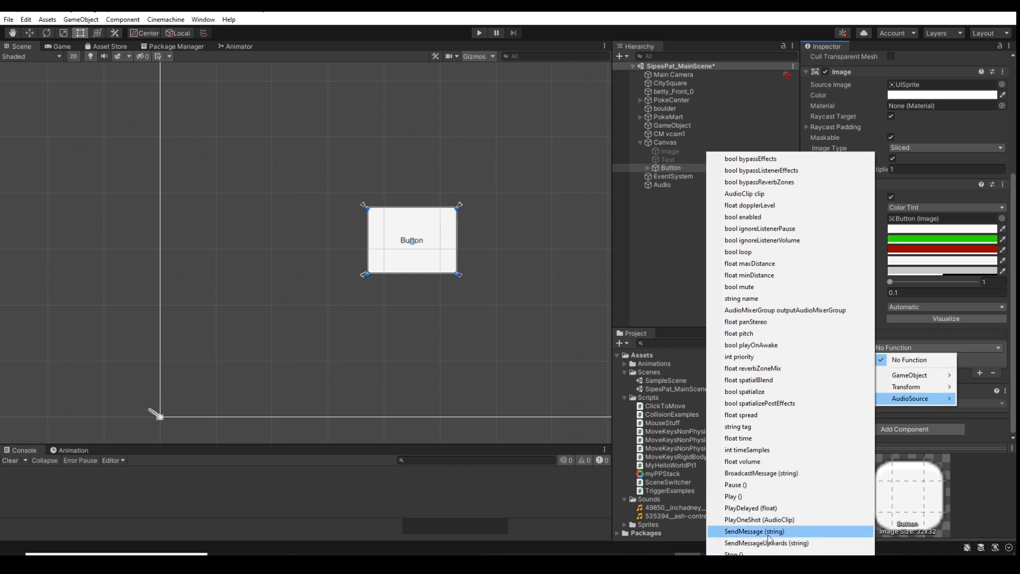
left_click(735, 497)
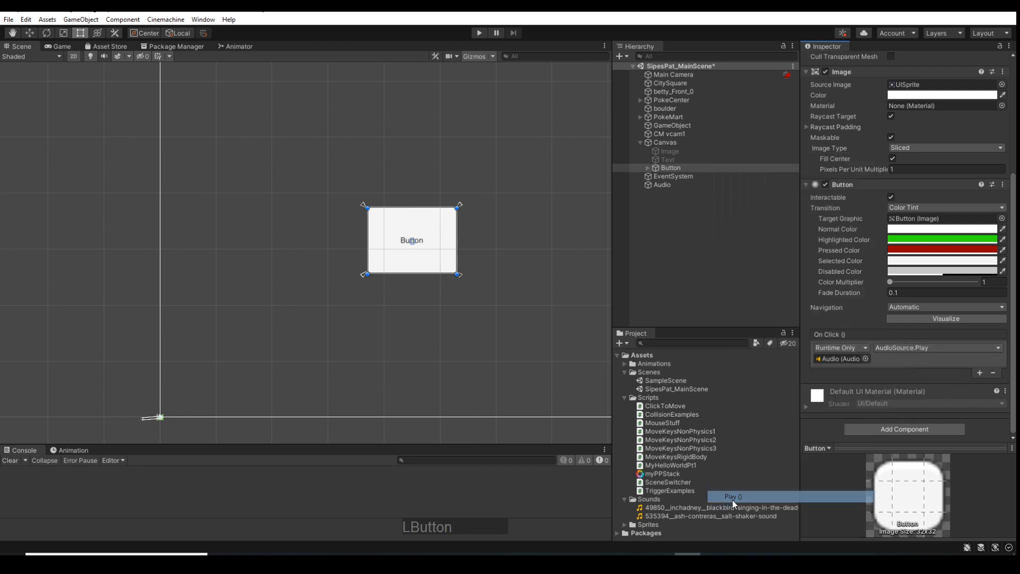
Run the game, trigger the on-screen Button several times to test its sound, and stop the game
left_click(479, 33)
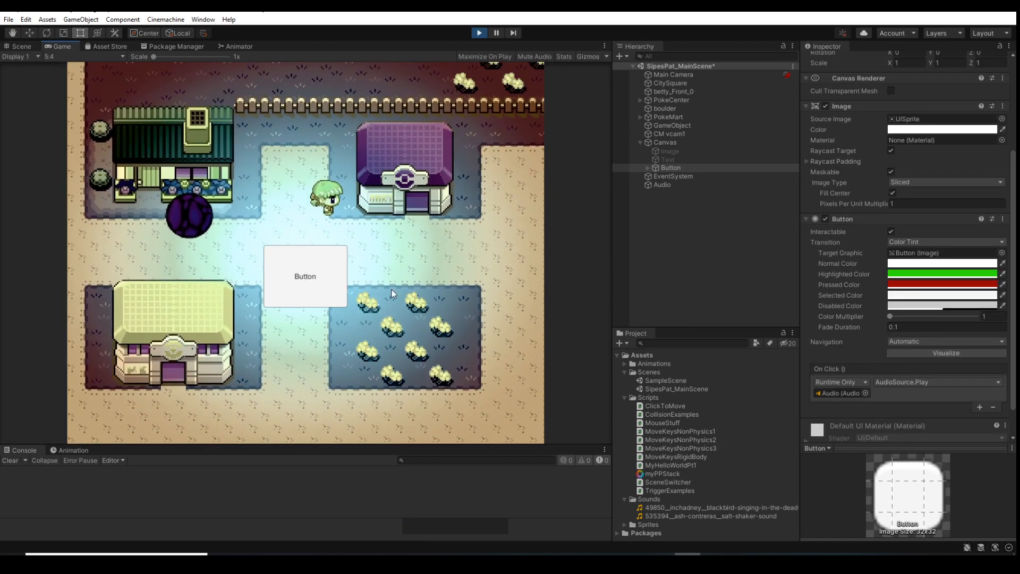
left_click(316, 272)
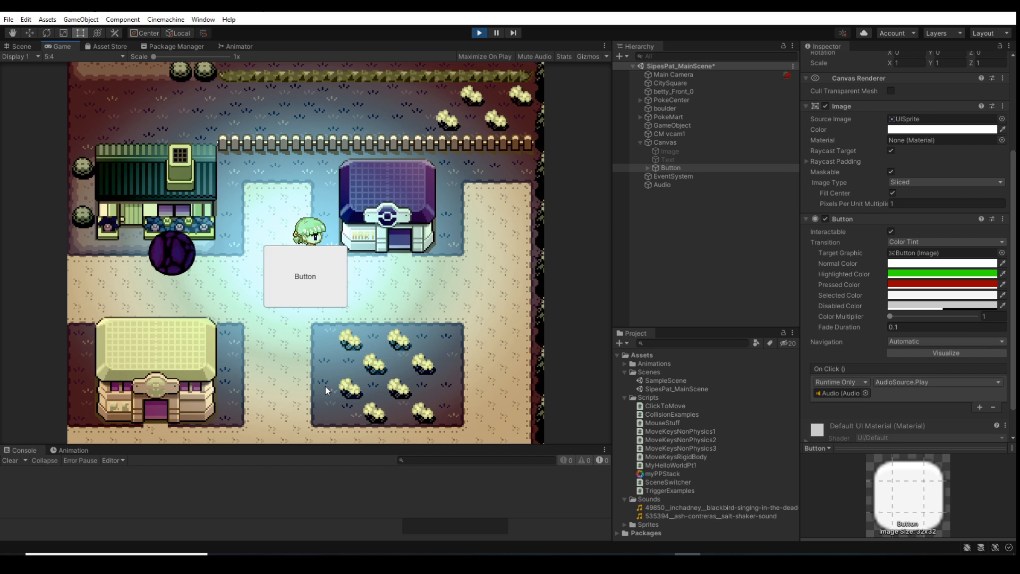
left_click(319, 285)
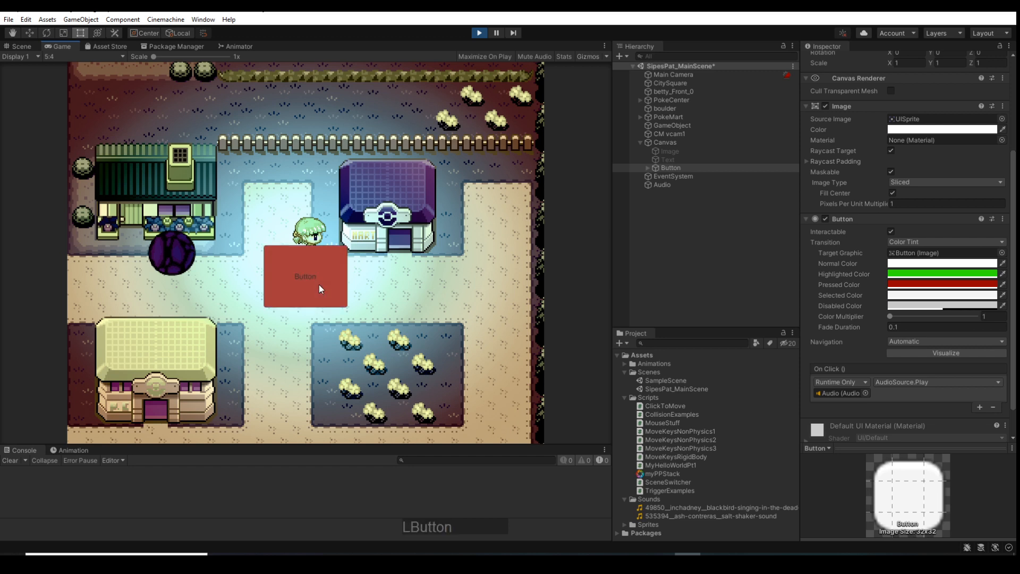
left_click(319, 285)
left_click(319, 284)
left_click(319, 285)
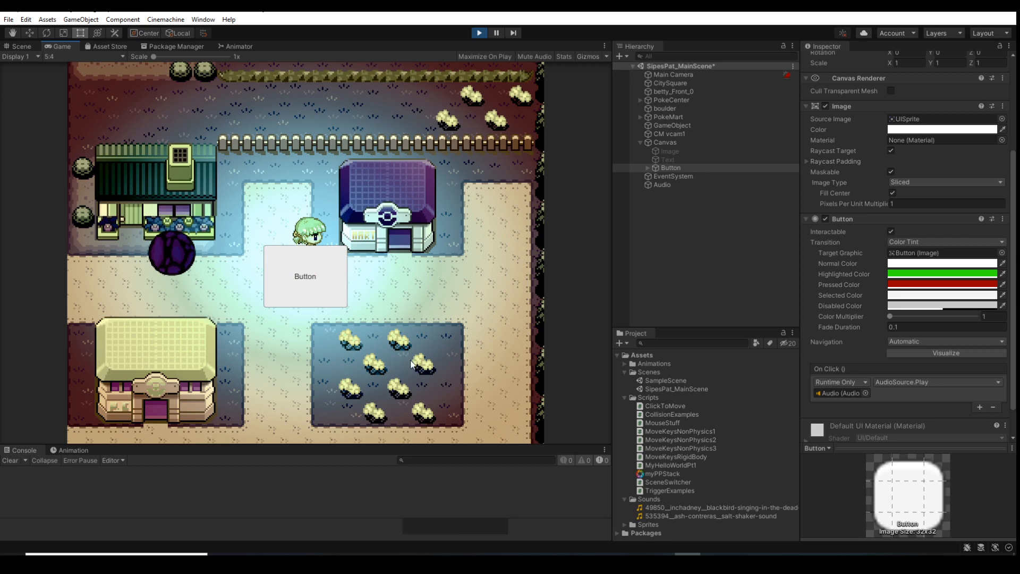
left_click(479, 33)
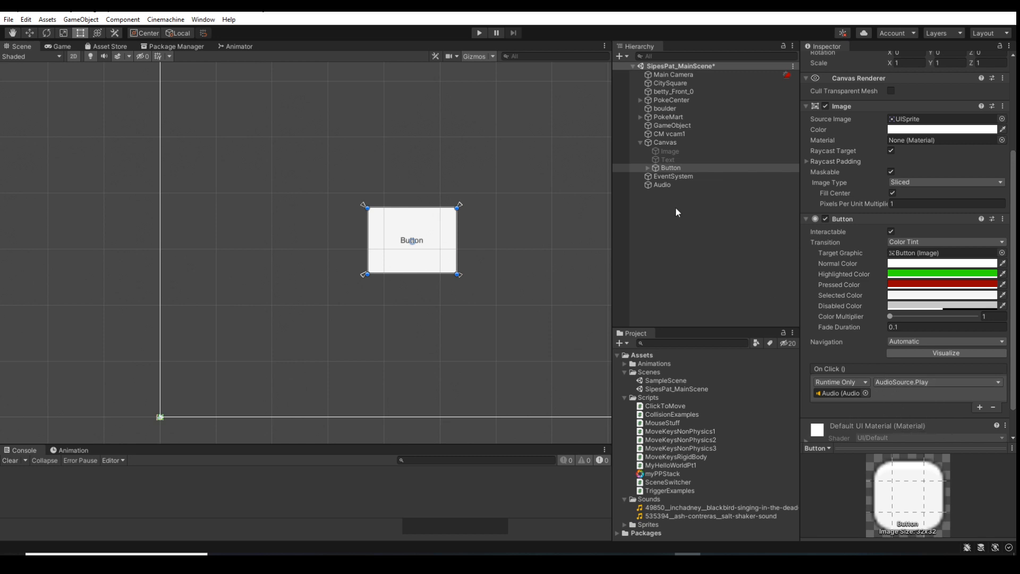
Add a second Audio Source to the Audio object with the 535394__ash-contreras__salt-shaker-sound clip and Play On Awake disabled
left_click(661, 184)
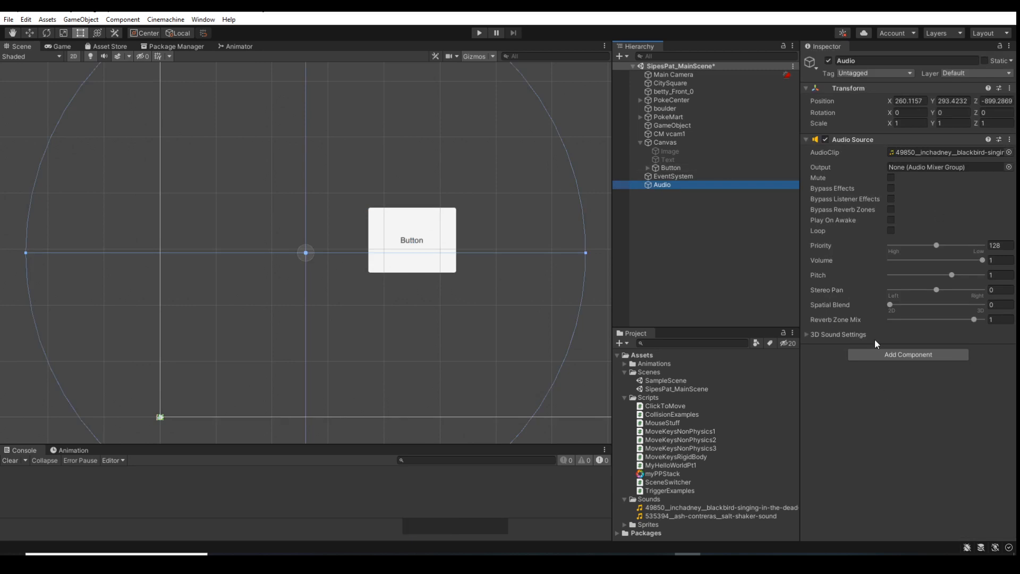
left_click(920, 355)
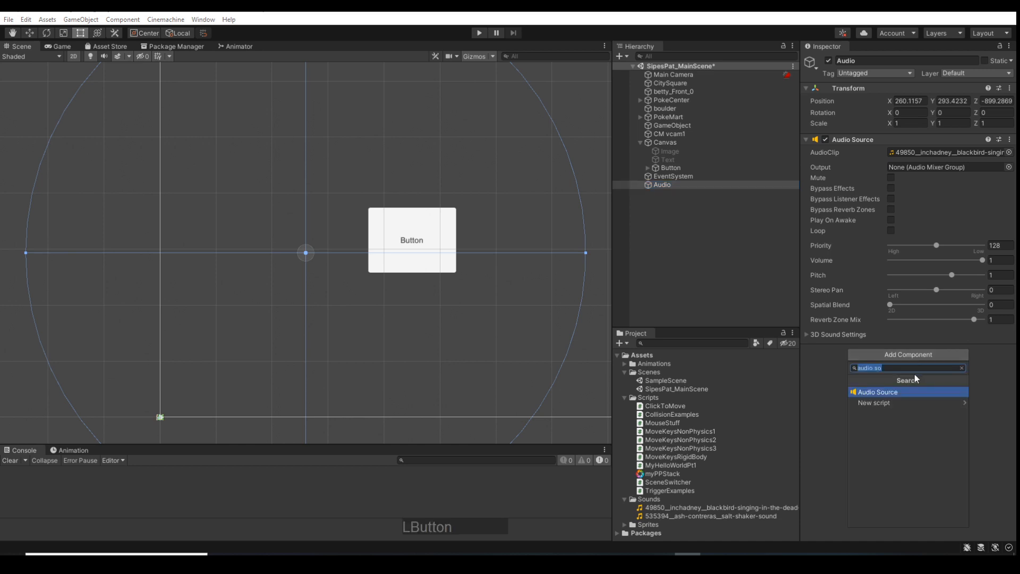
left_click(897, 390)
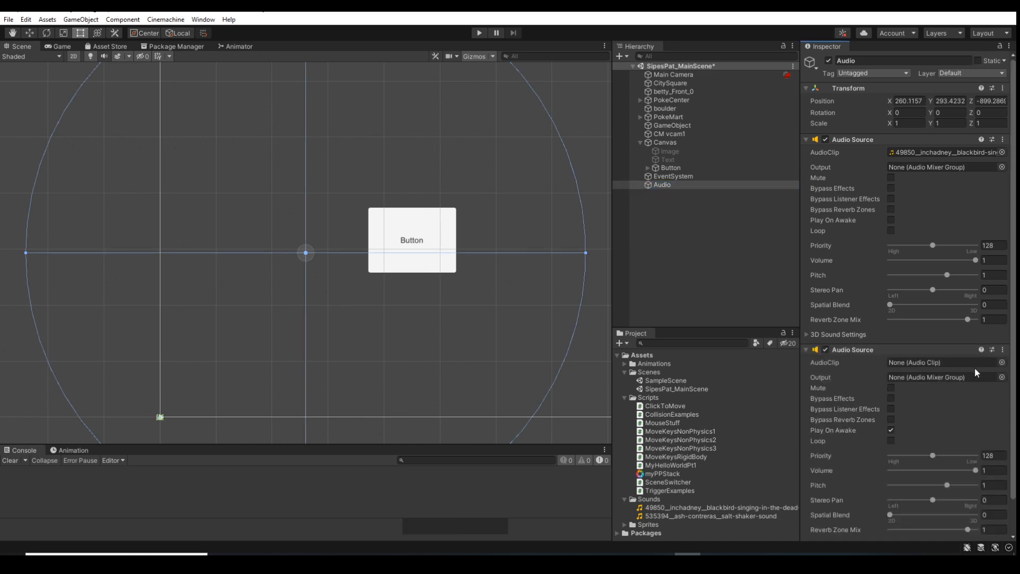
left_click(1001, 362)
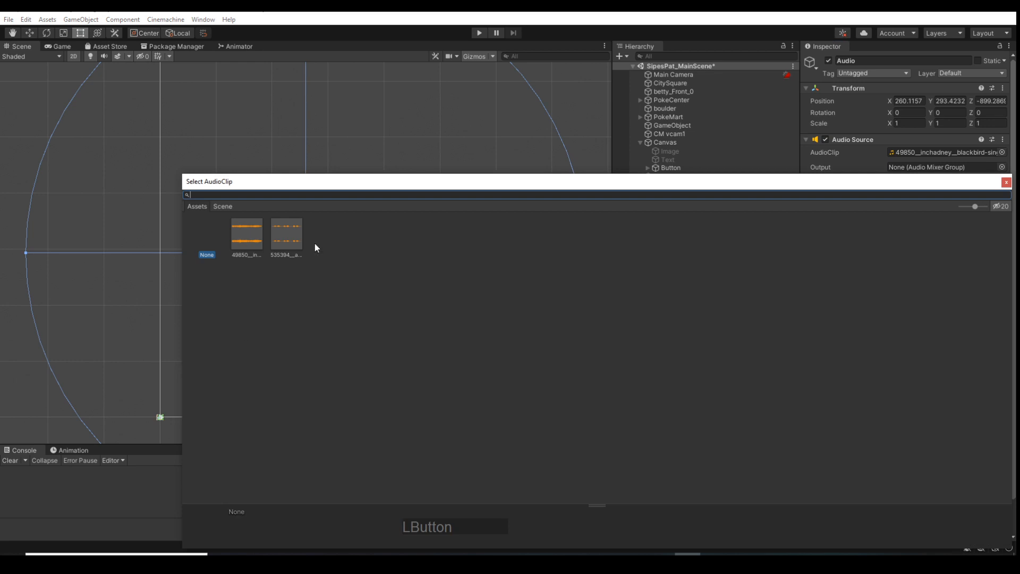
left_click(293, 241)
left_click(1006, 182)
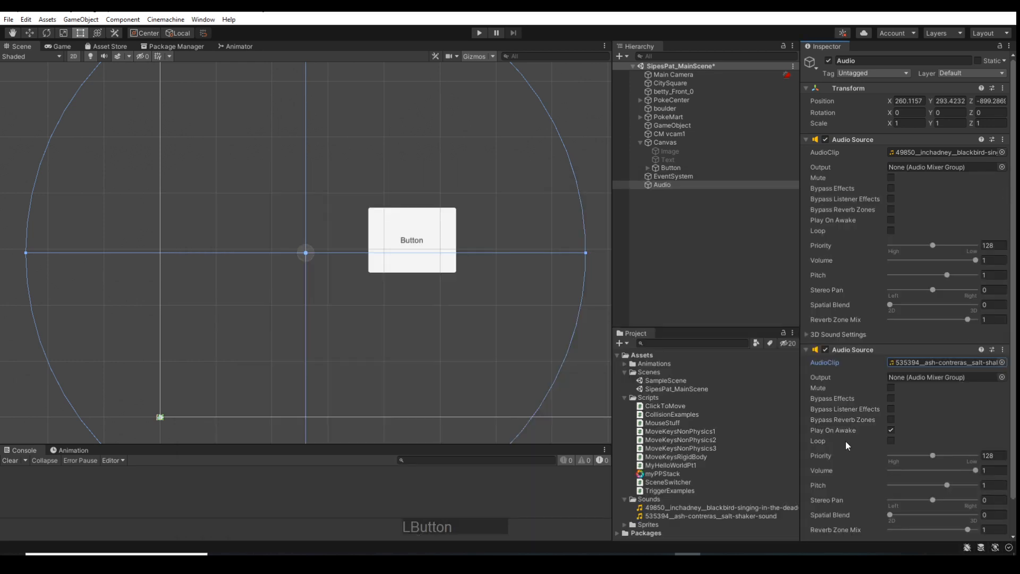
left_click(891, 429)
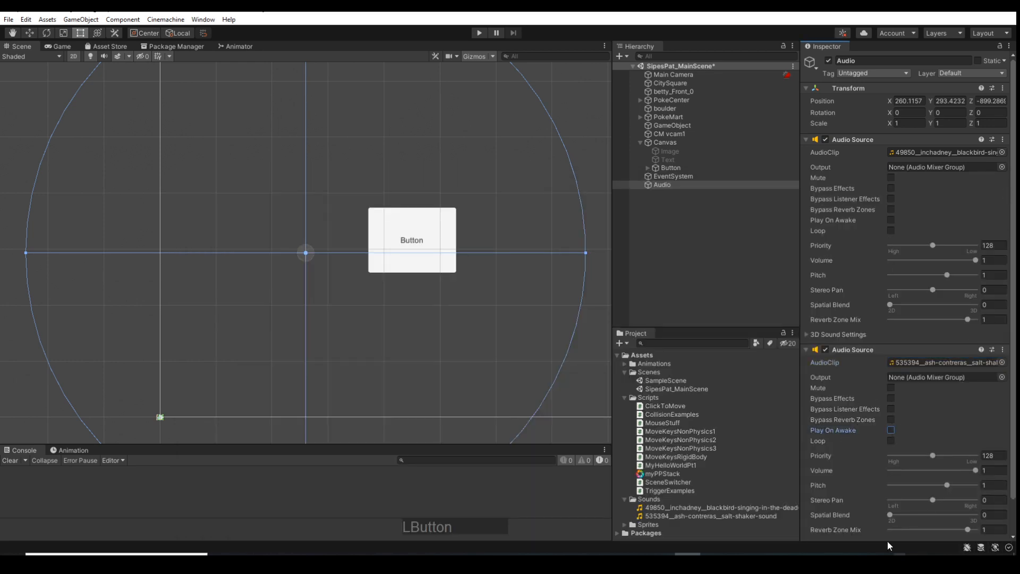
Remove the second Audio Source, holding the salt-shaker clip, from the Audio object
scroll(839, 477, "down", 2)
scroll(839, 476, "up", 2)
left_click(1004, 350)
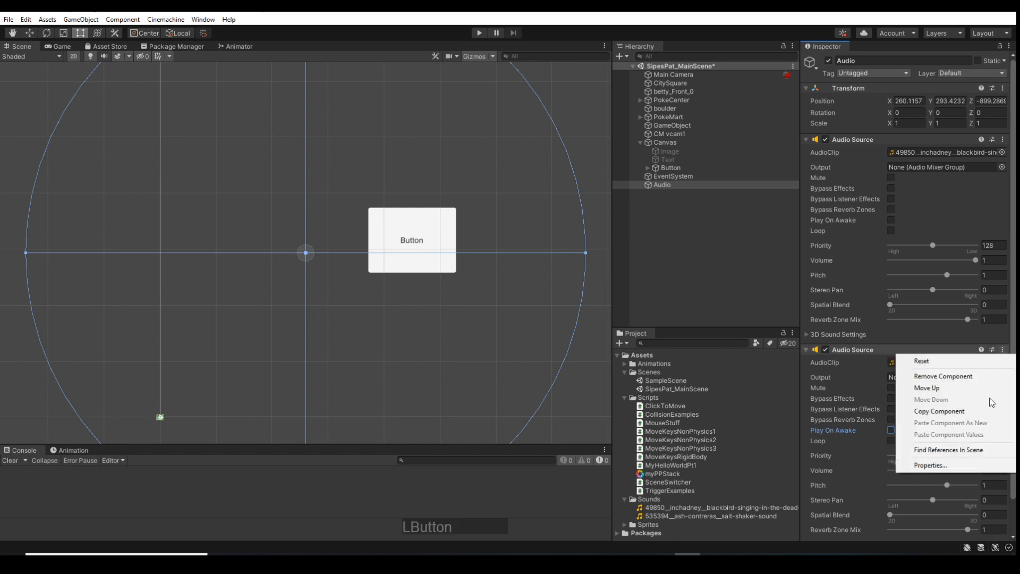
left_click(946, 379)
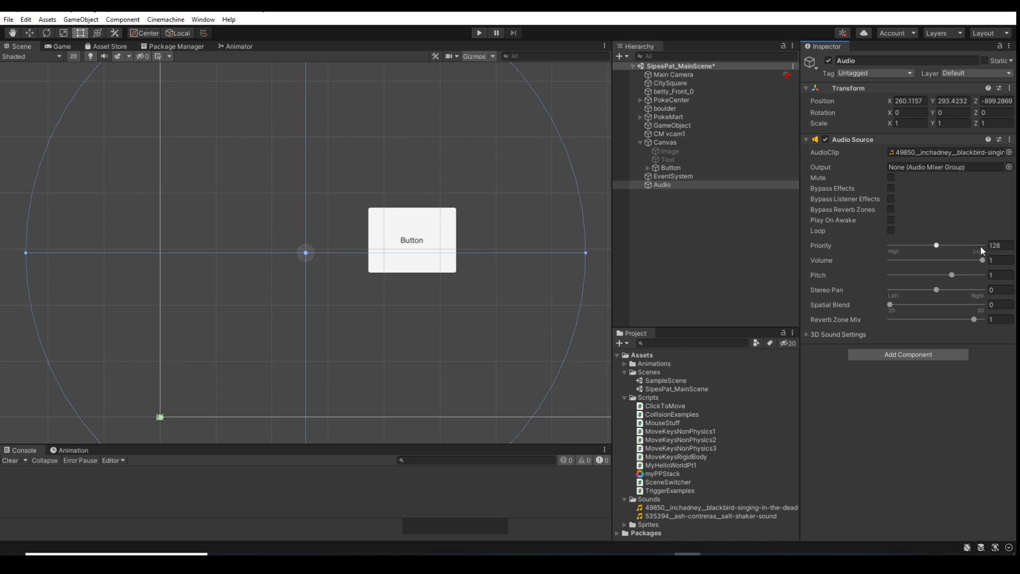
Switch to the Canvas course in Chrome and open the Switching Scenes page from the Week 5 module
left_click_drag(935, 244, 980, 248)
left_click(948, 12)
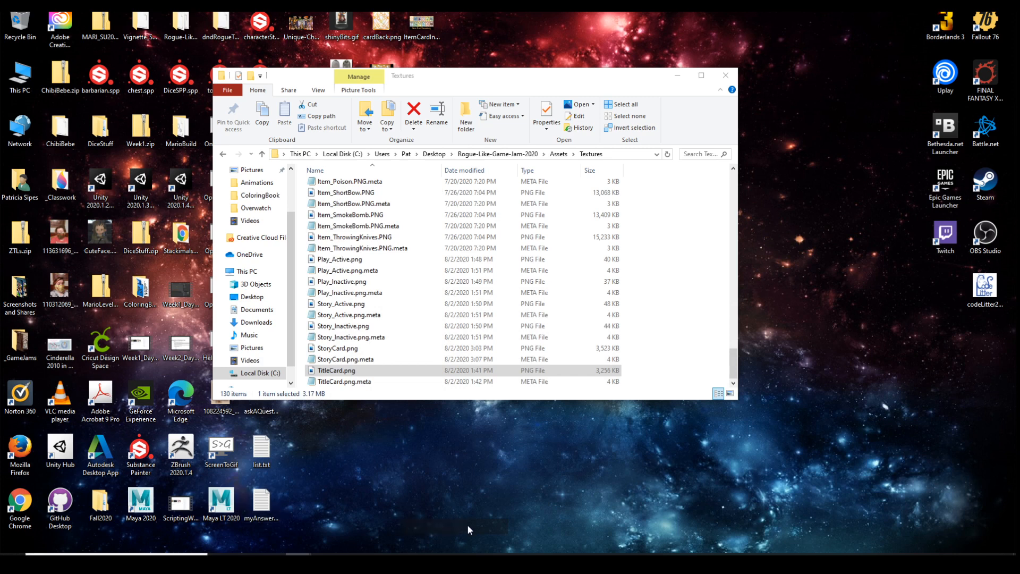
mouse_move(324, 554)
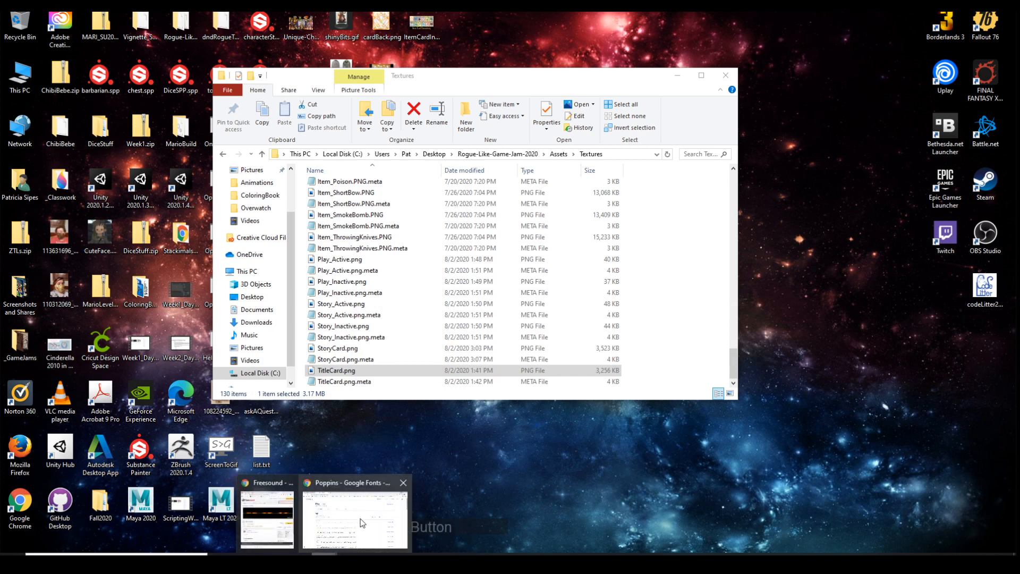
left_click(360, 518)
left_click(78, 13)
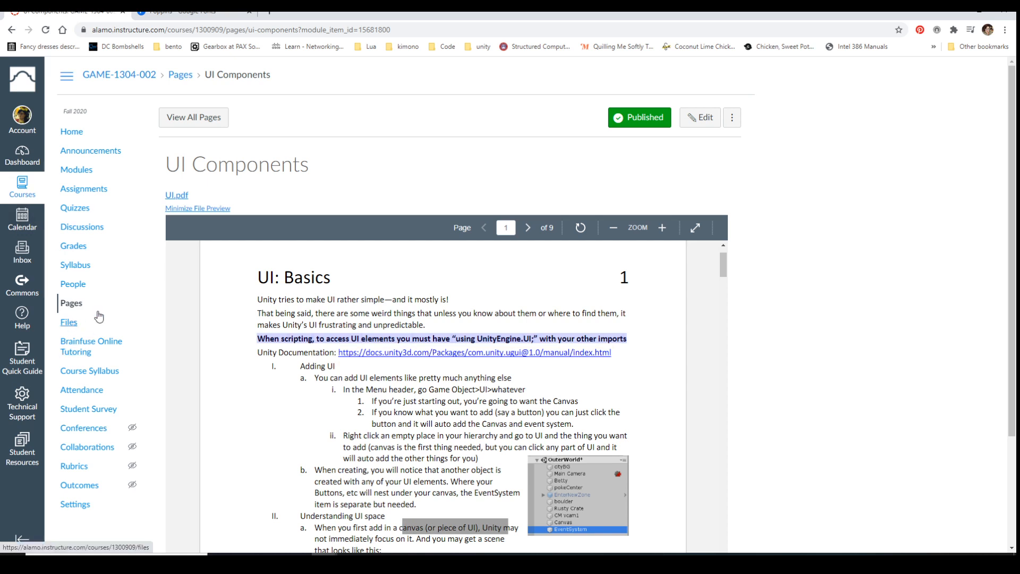
left_click(87, 178)
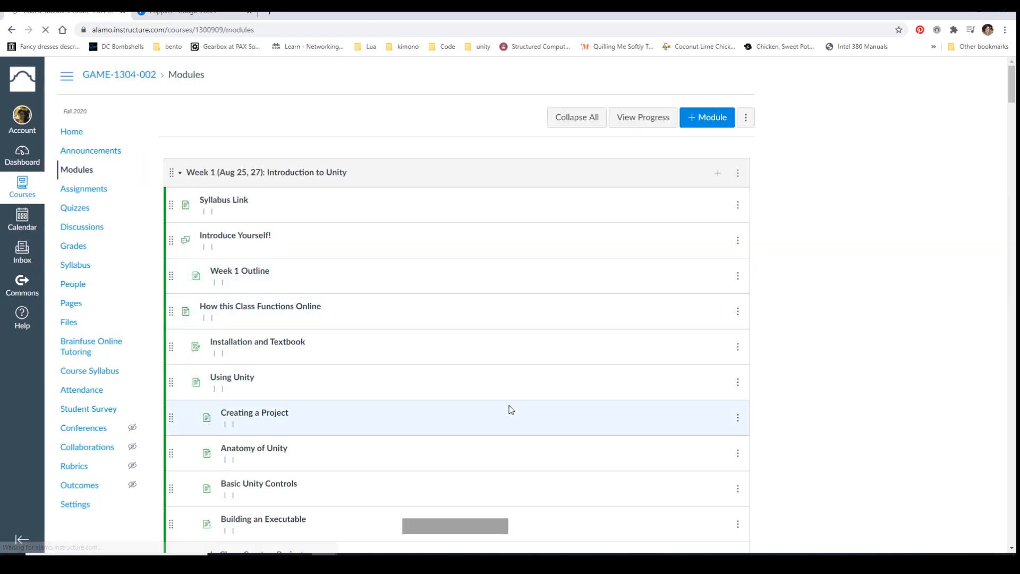
scroll(444, 381, "down", 15)
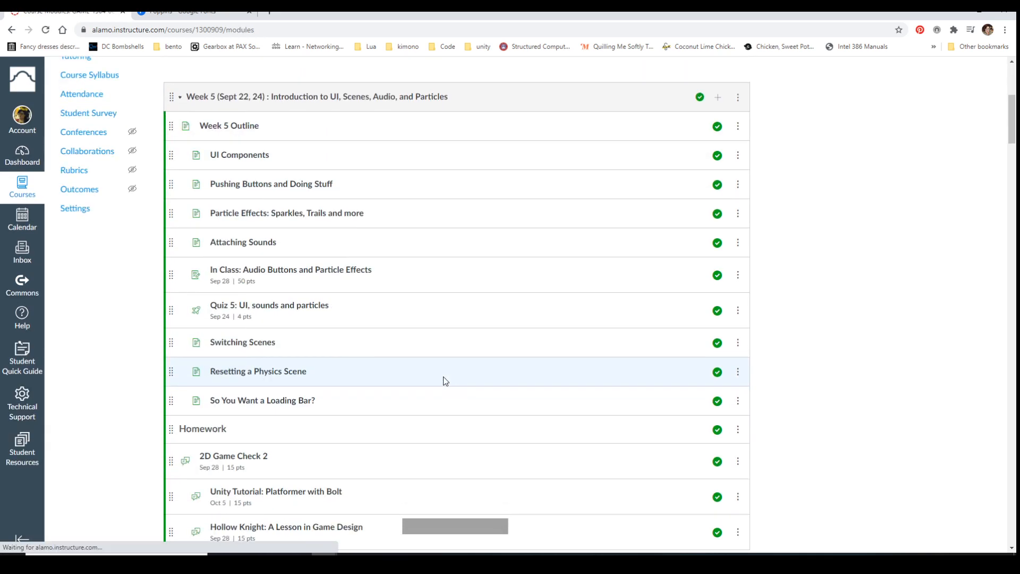
scroll(445, 381, "down", 2)
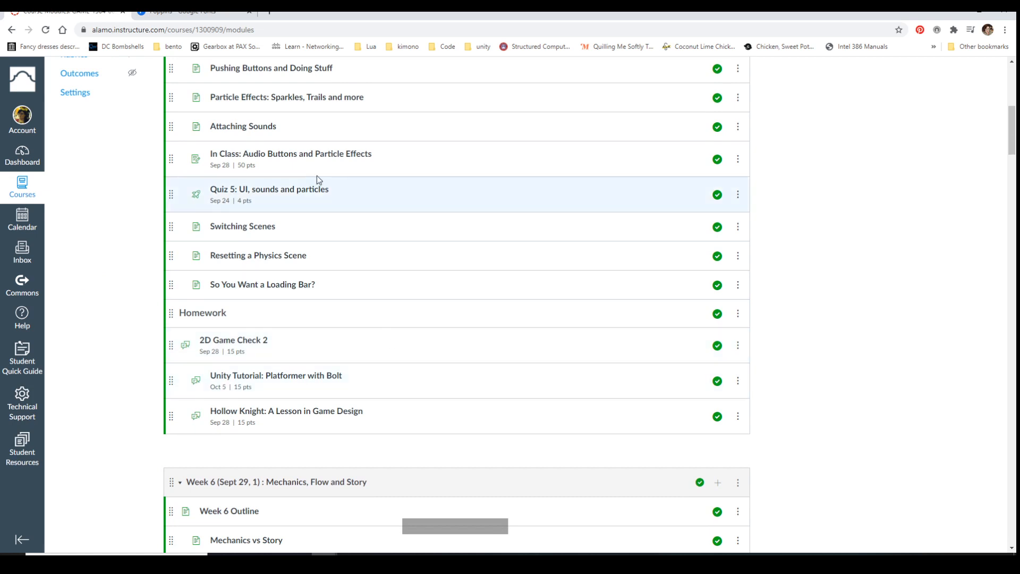
left_click(244, 227)
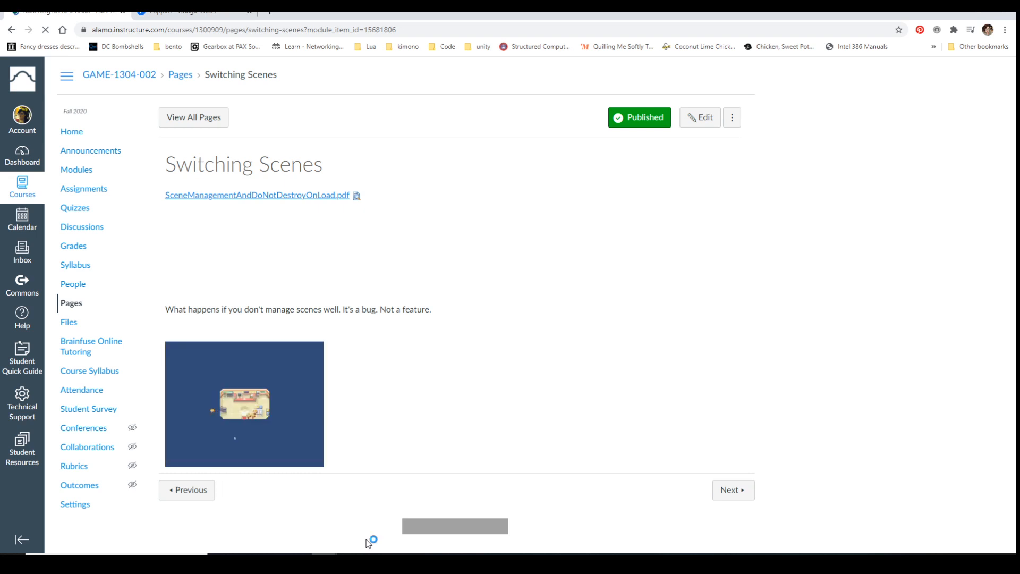
Enlarge the Switching Scenes page and examine the picture of badly managed scenes
left_click(1004, 30)
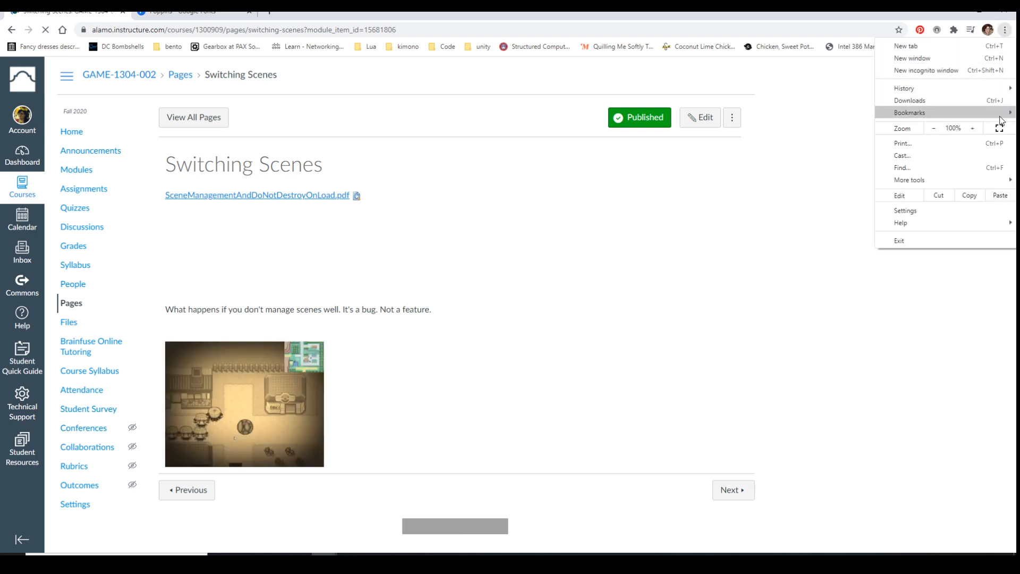
left_click(972, 128)
left_click(972, 128)
left_click(973, 128)
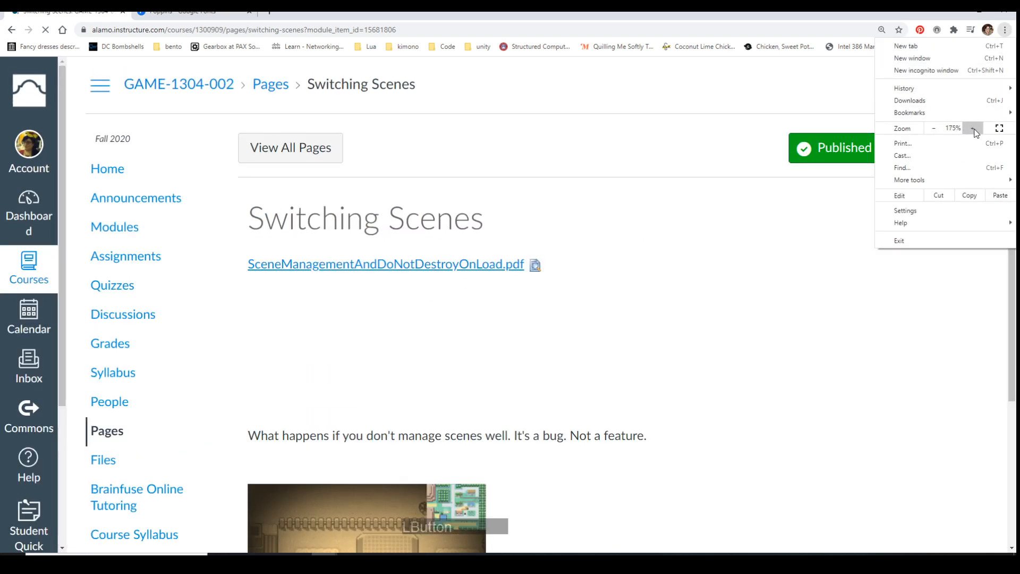
left_click(972, 128)
left_click(826, 264)
scroll(829, 267, "down", 3)
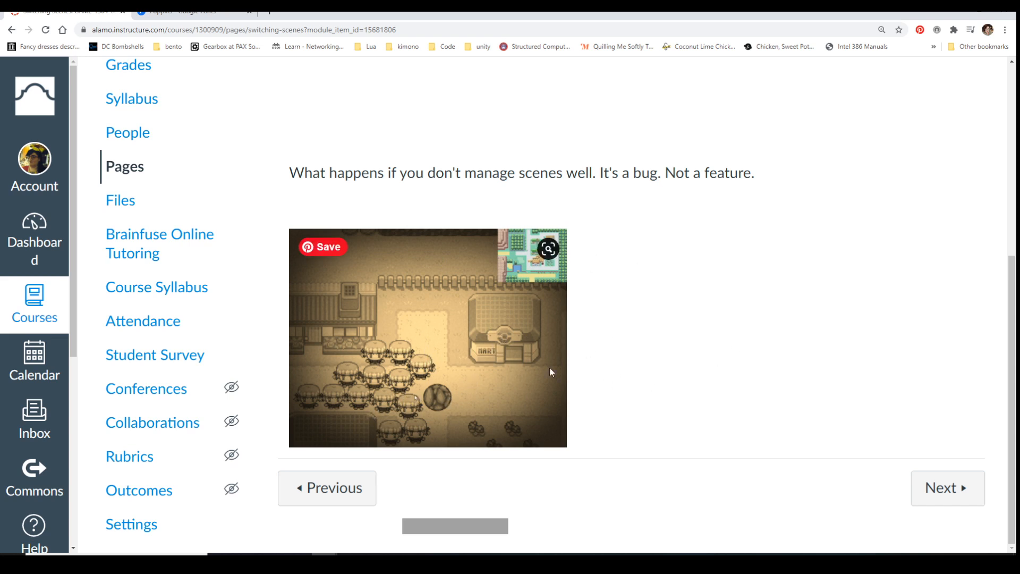
scroll(657, 385, "up", 6)
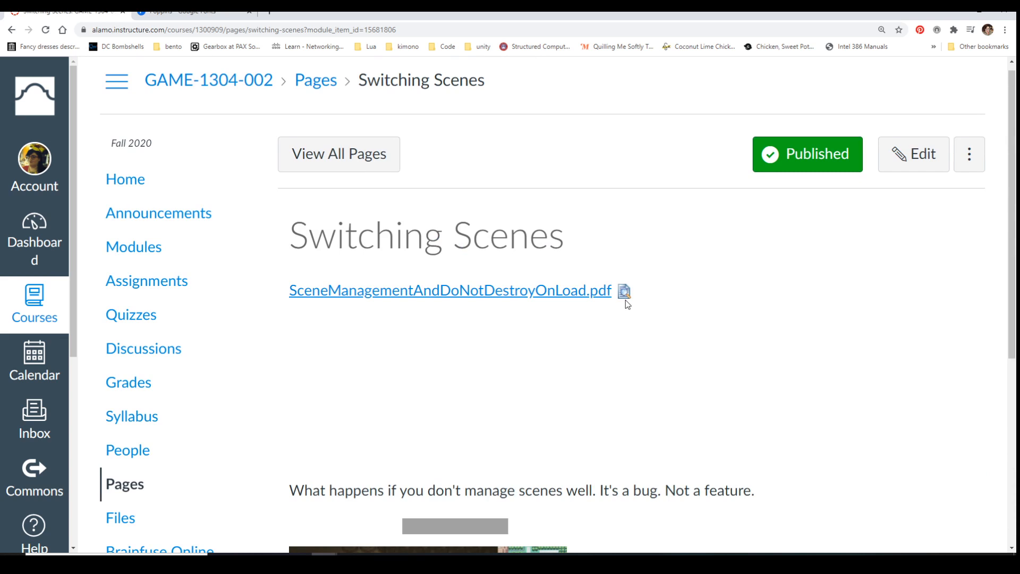
Preview SceneManagementAndDoNotDestroyOnLoad.pdf, read its scene-loading instructions on page 1, and highlight the LoadScene line that uses the build number
left_click(623, 291)
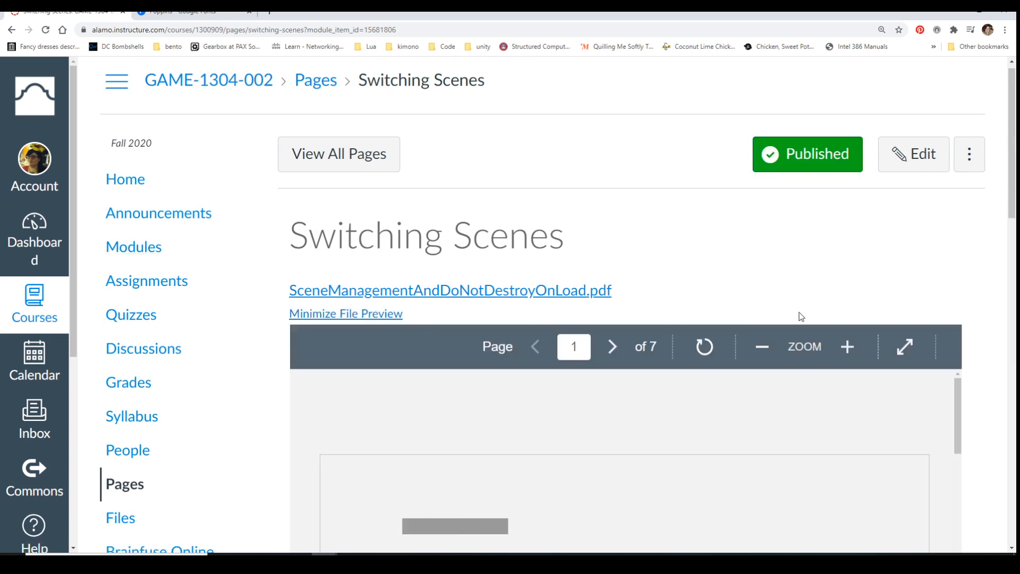
scroll(682, 296, "down", 6)
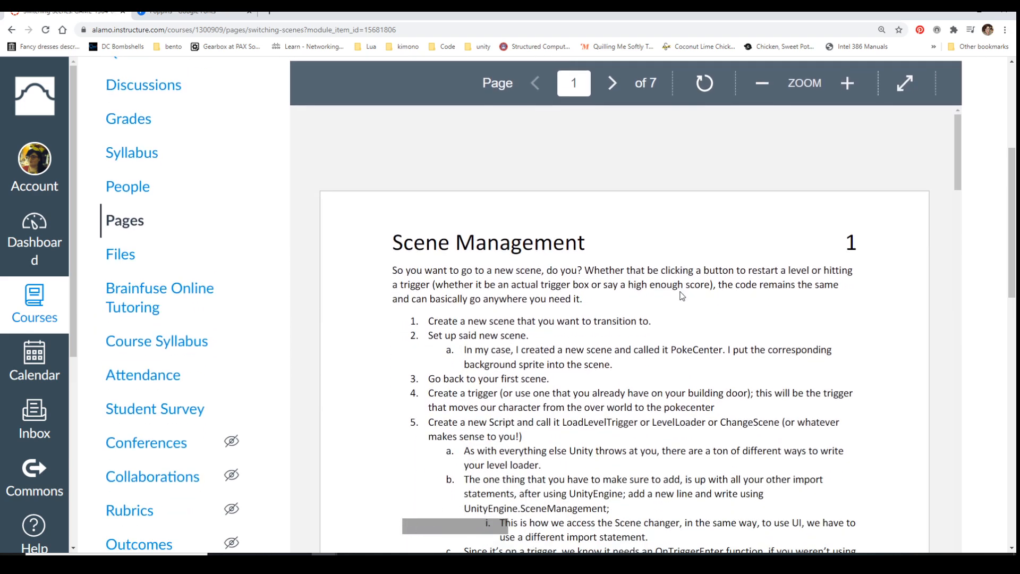
scroll(679, 291, "down", 1)
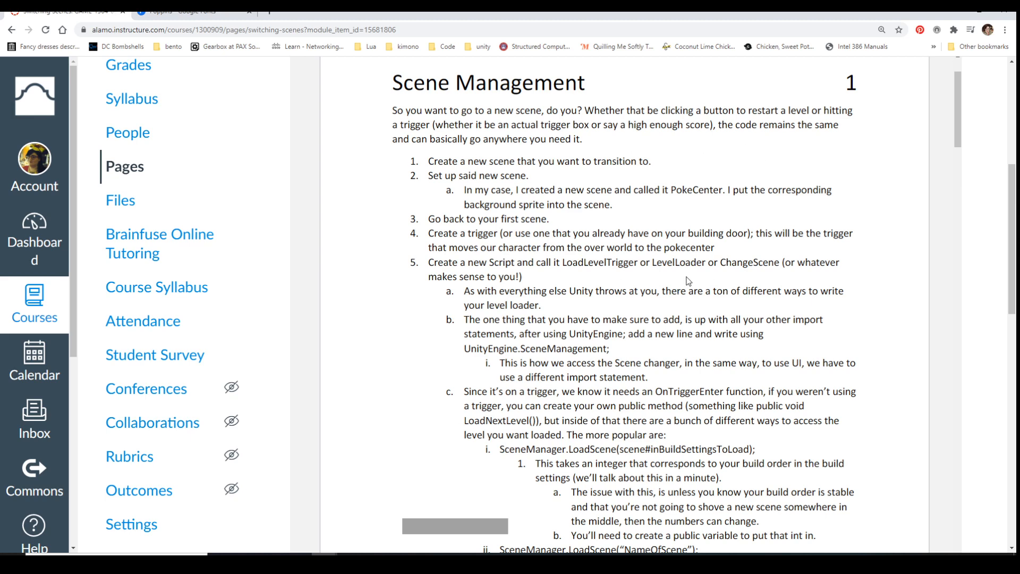
scroll(687, 227, "down", 1)
scroll(687, 227, "down", 2)
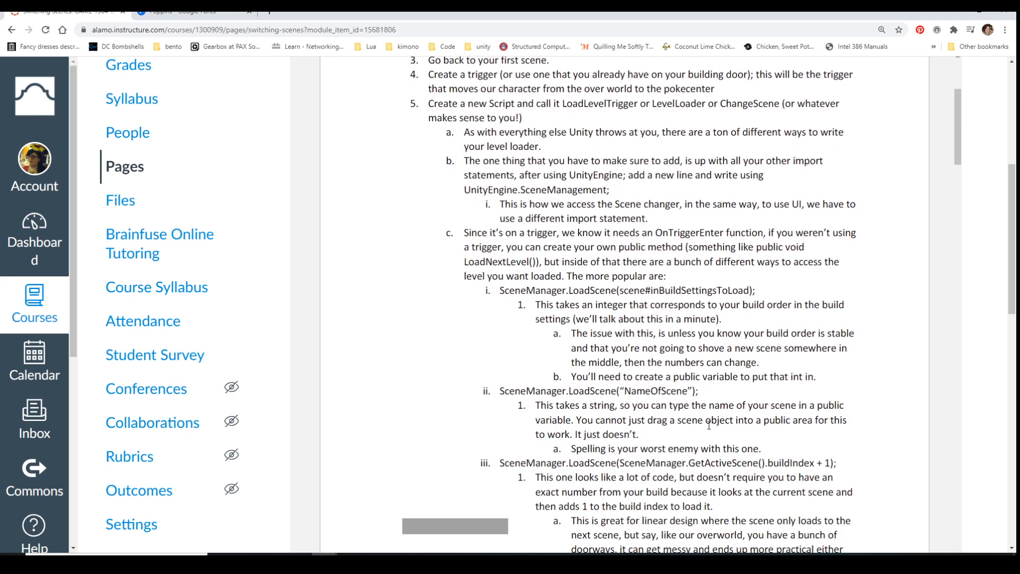
scroll(708, 424, "down", 1)
scroll(708, 425, "down", 1)
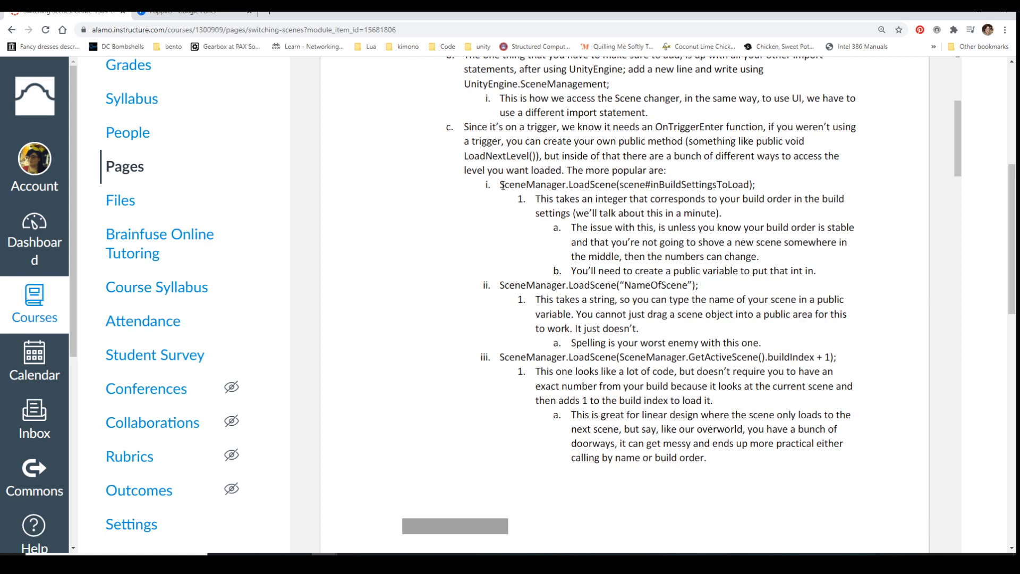
mouse_move(486, 182)
left_mouse_down()
mouse_move(526, 198)
mouse_move(718, 190)
left_mouse_up()
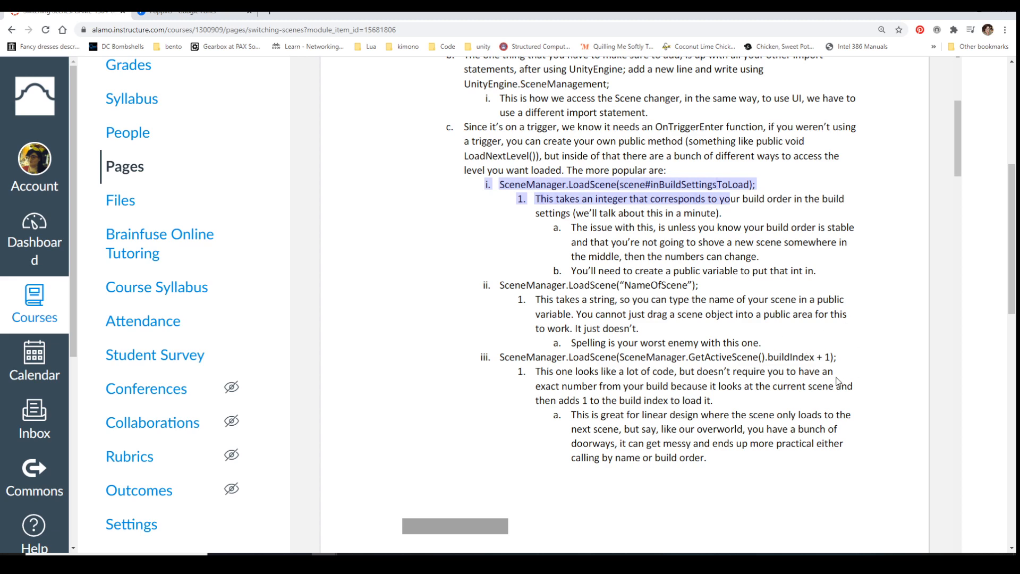
Read page 2 of the Scene Management document about the build order and the disappearing character
scroll(836, 380, "down", 7)
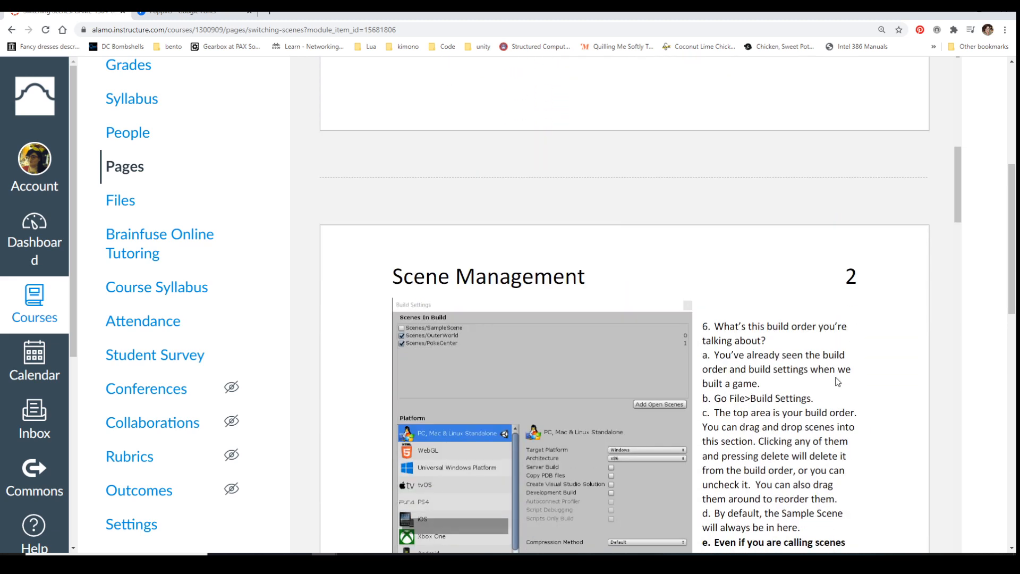
scroll(837, 381, "down", 2)
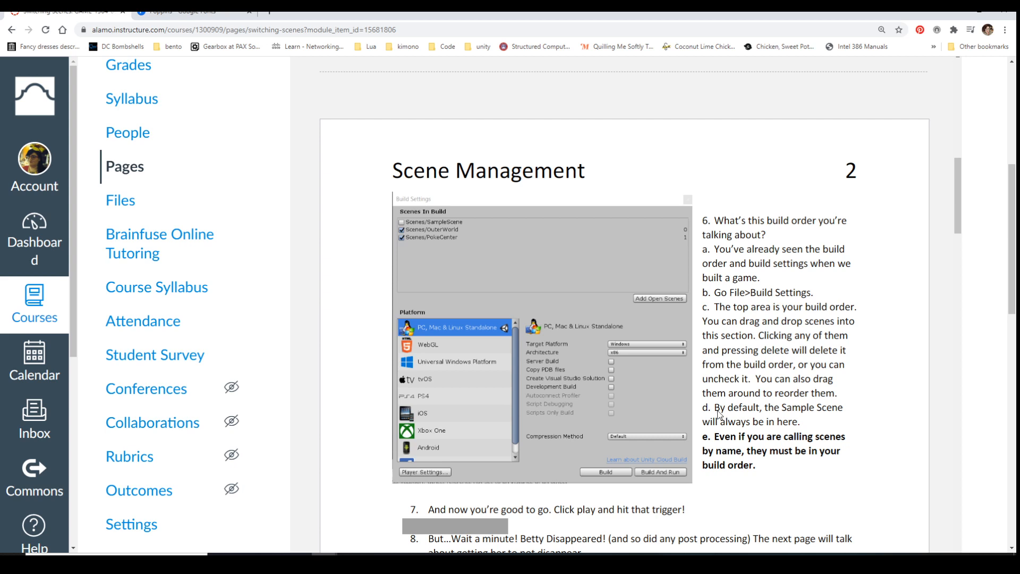
scroll(644, 321, "down", 2)
scroll(646, 325, "down", 1)
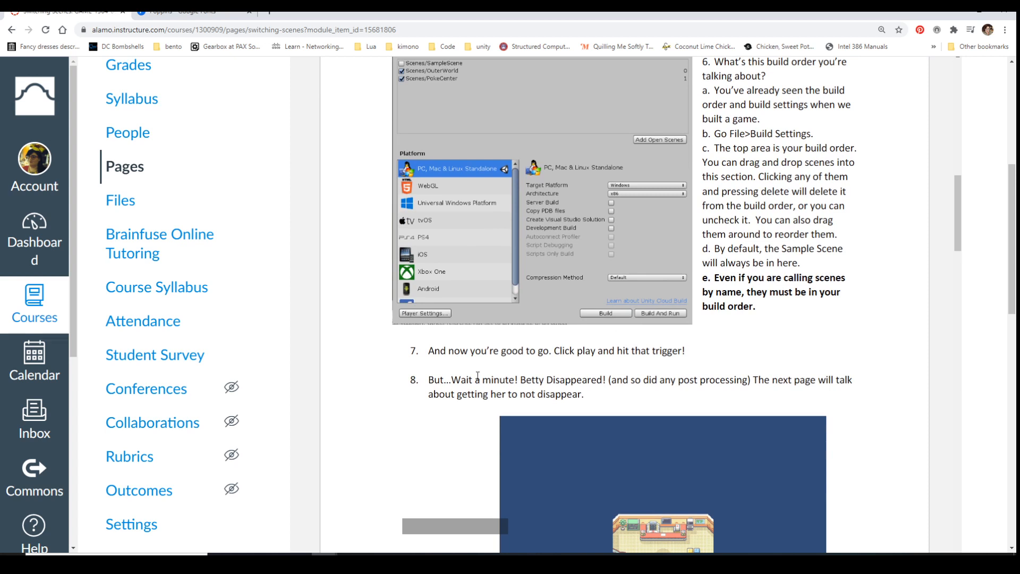
scroll(645, 399, "down", 2)
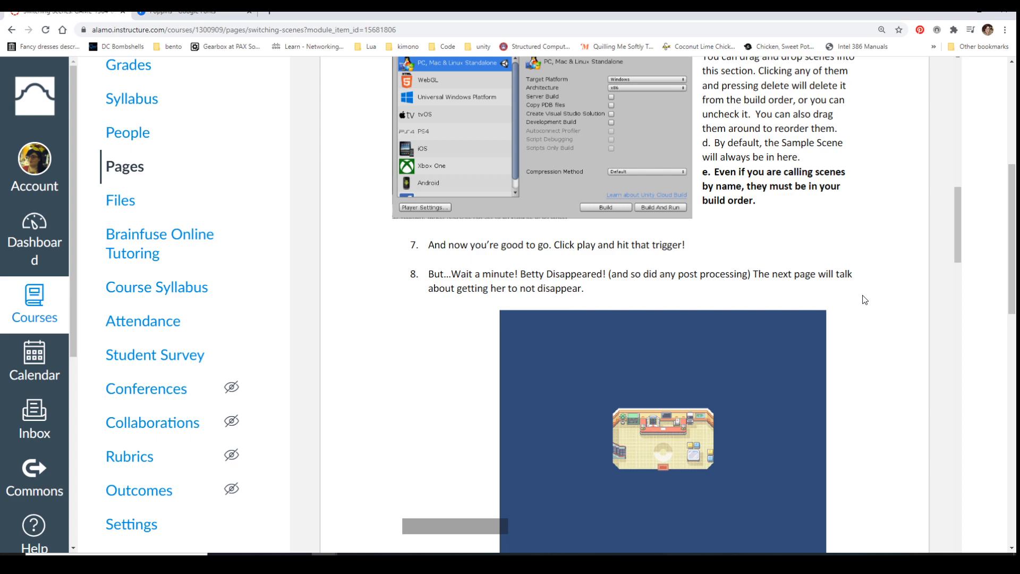
Return to the LoadScene options on page 1 and highlight the LoadScene(scene#inBuildSettingsToLoad) call
scroll(811, 456, "up", 5)
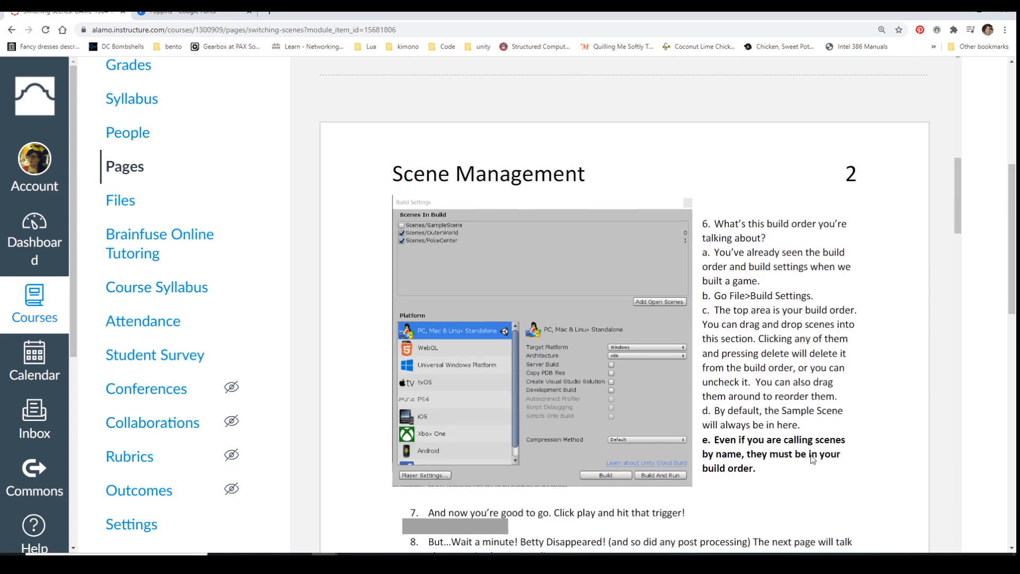
scroll(811, 458, "up", 9)
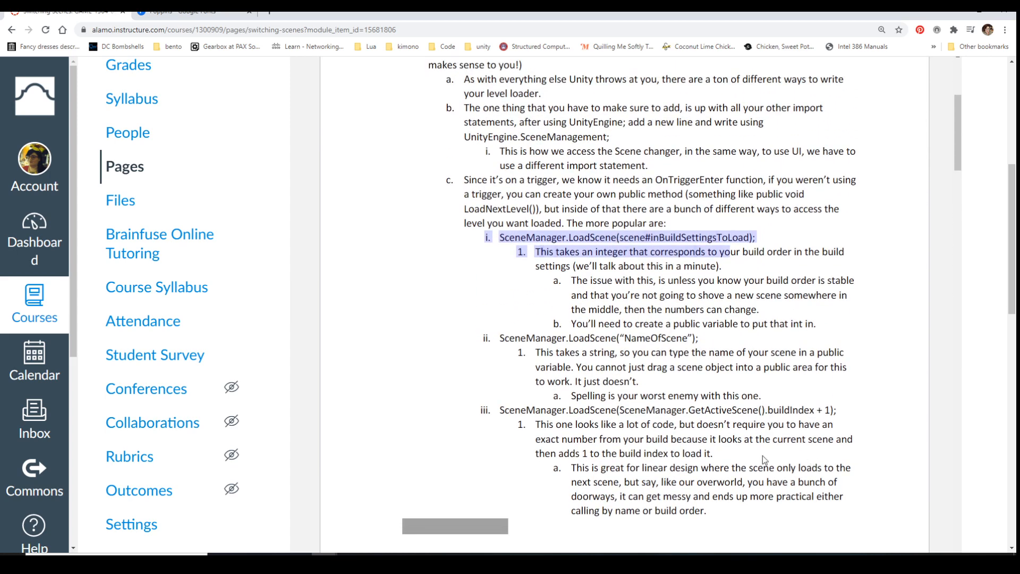
scroll(571, 310, "up", 1)
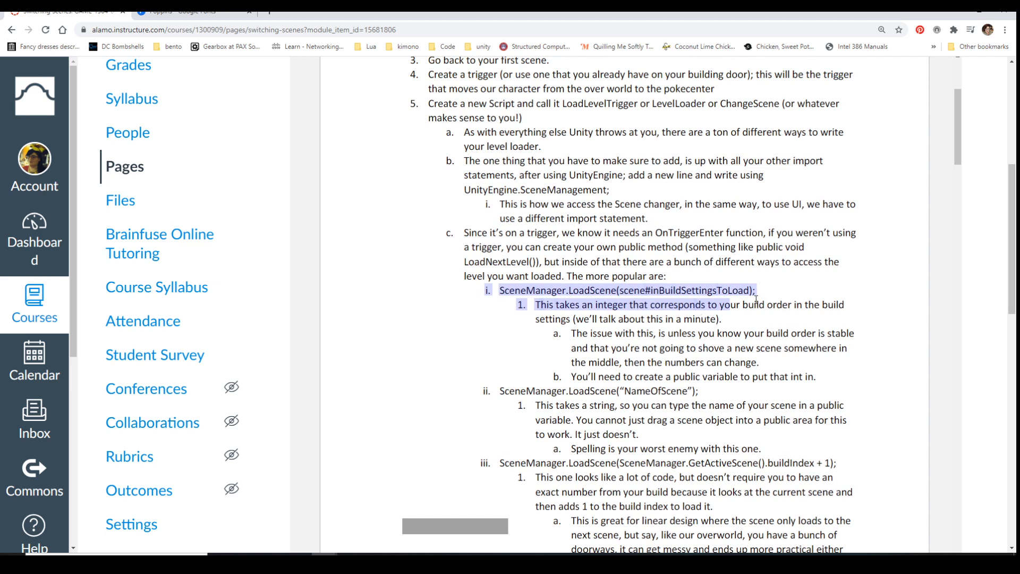
left_click(756, 289)
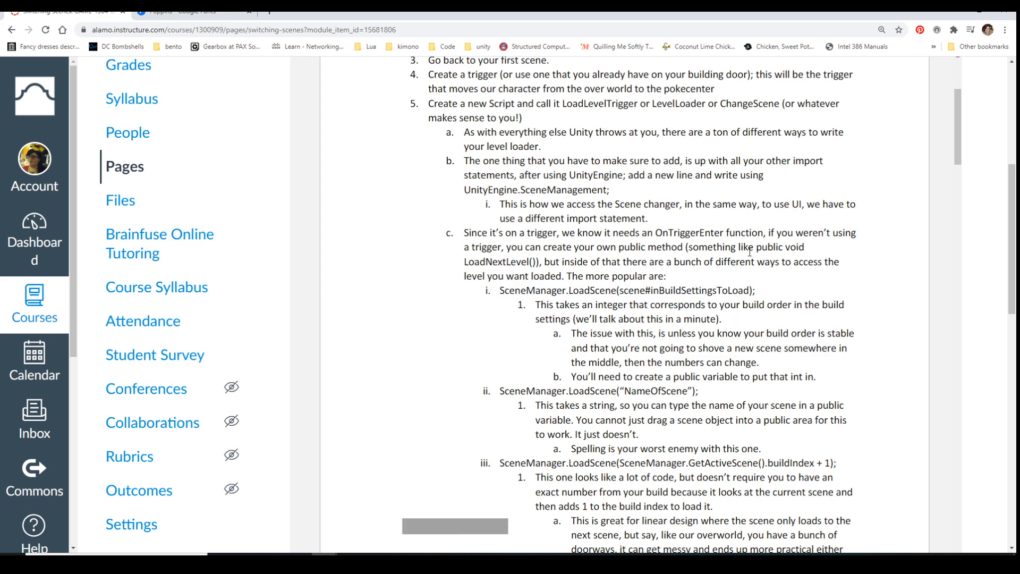
left_click_drag(757, 290, 577, 289)
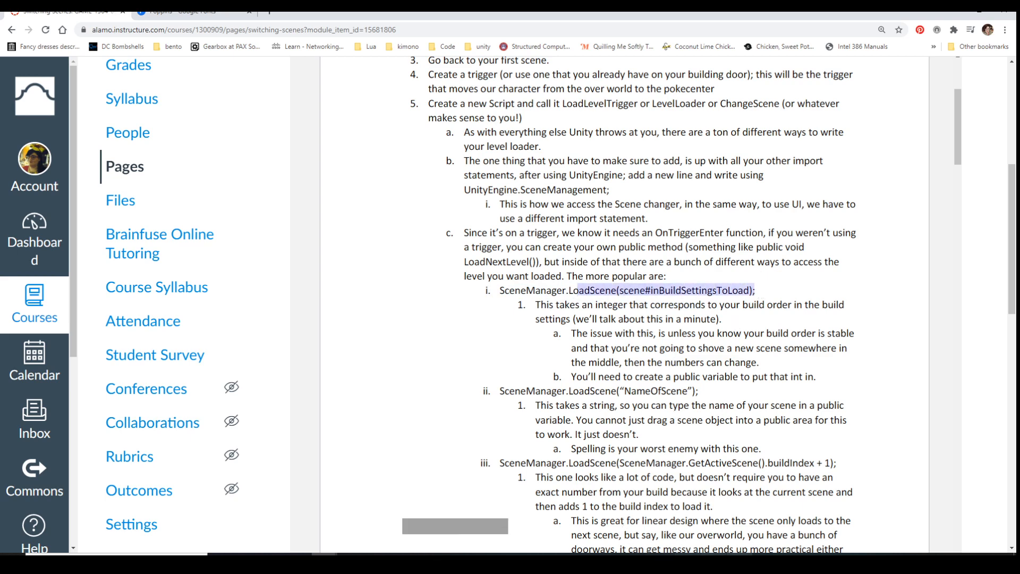
Switch to Visual Studio, open TriggerExamples.cs, and add a blank line after Debug.Log(greeting) in OnTriggerEnter2D
left_click(740, 563)
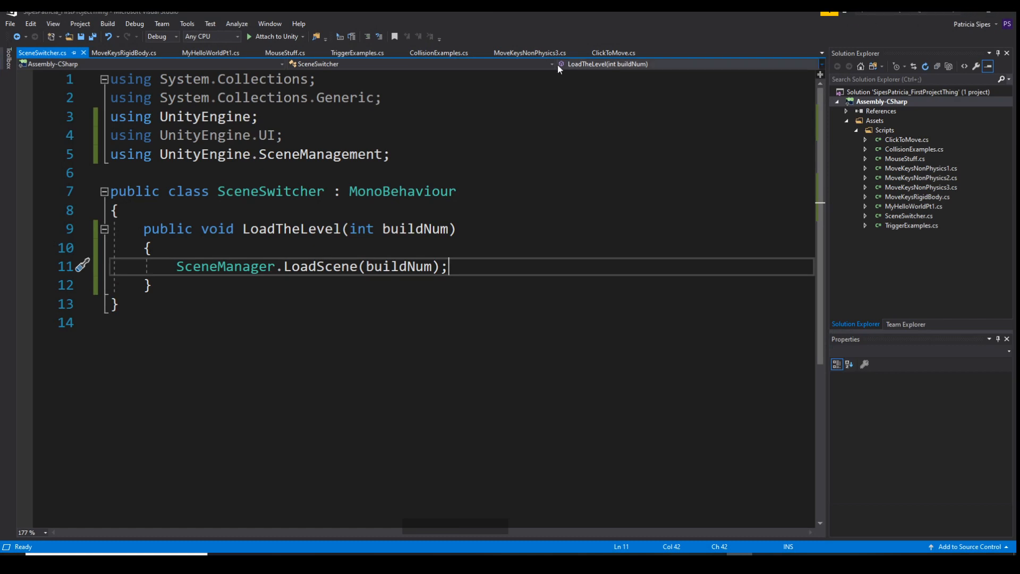
left_click(357, 52)
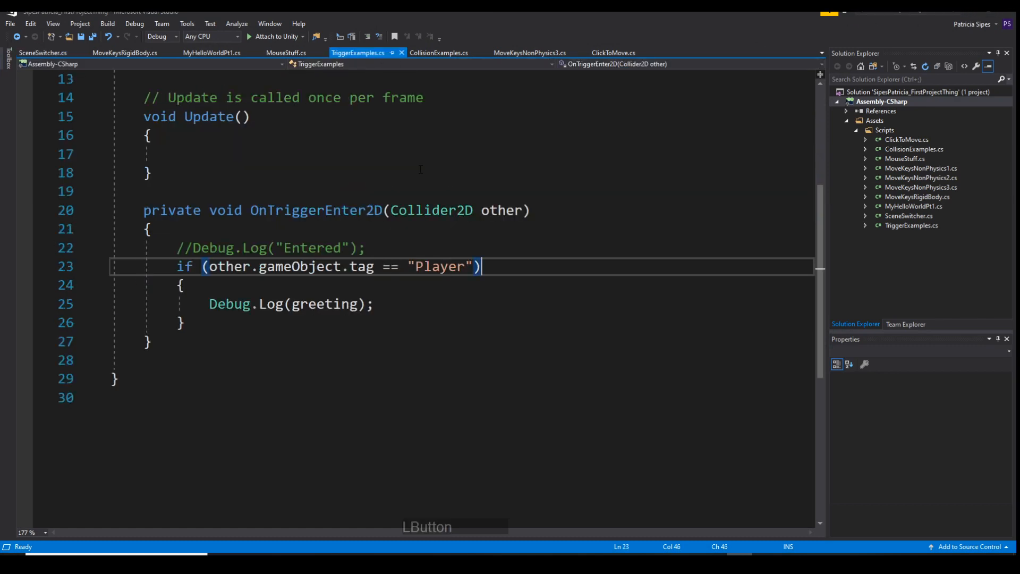
left_click(414, 304)
key("Return")
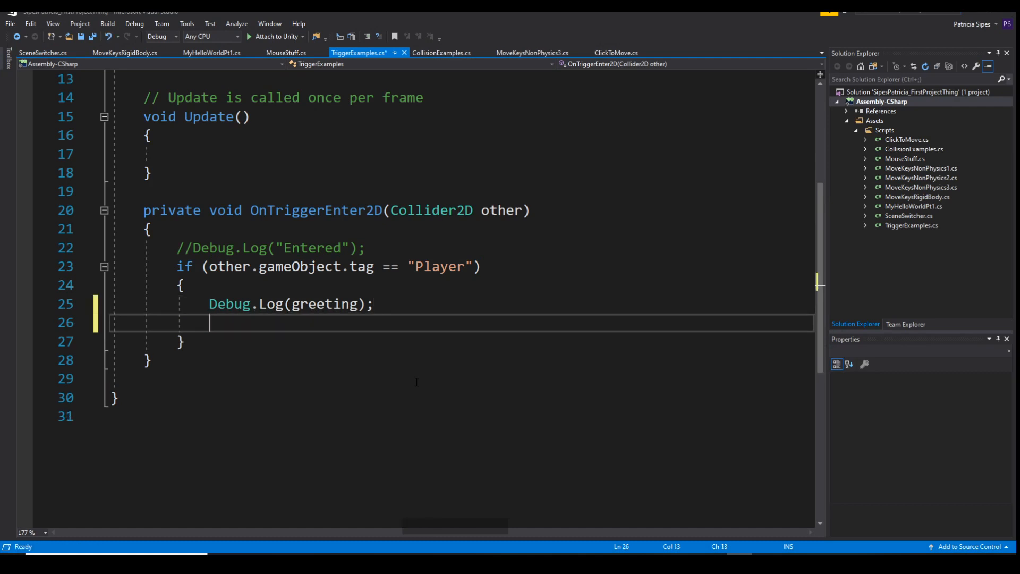
Add the import statement using UnityEngine.SceneManagement; below using UnityEngine; at the start of TriggerExamples.cs
scroll(416, 381, "up", 4)
left_click(267, 115)
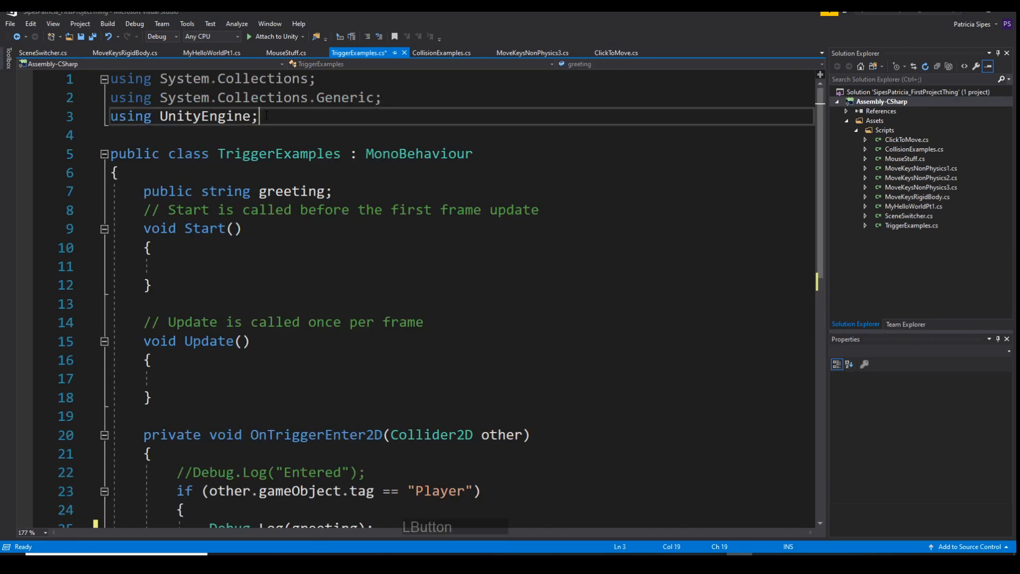
key("Return")
type("using ")
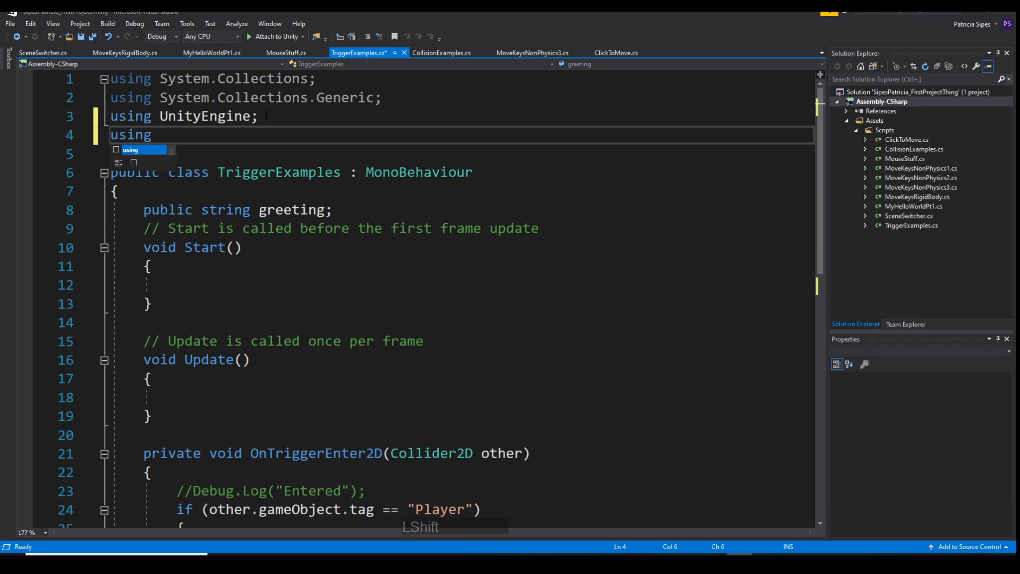
type(" Unit")
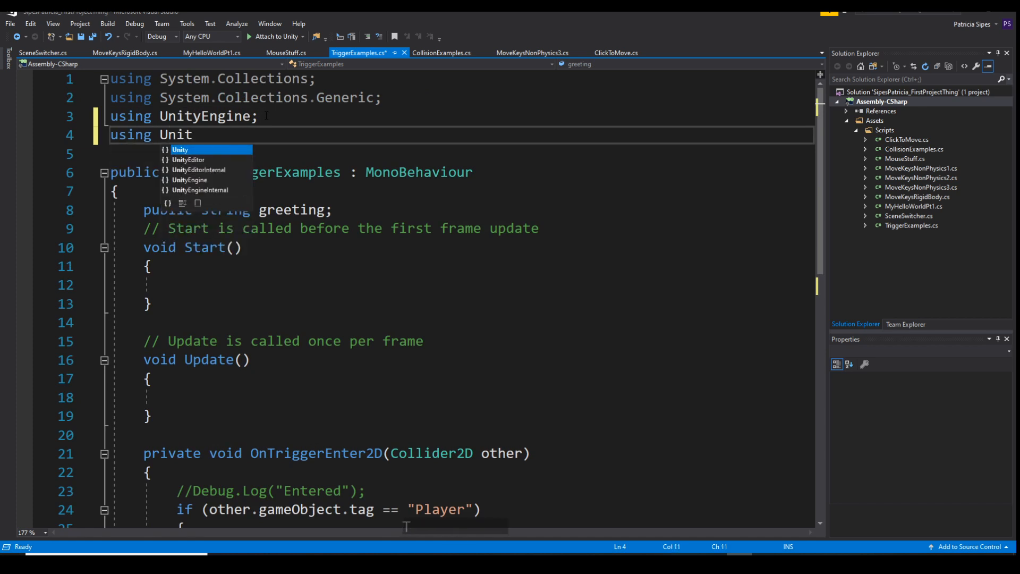
type("yEngine.")
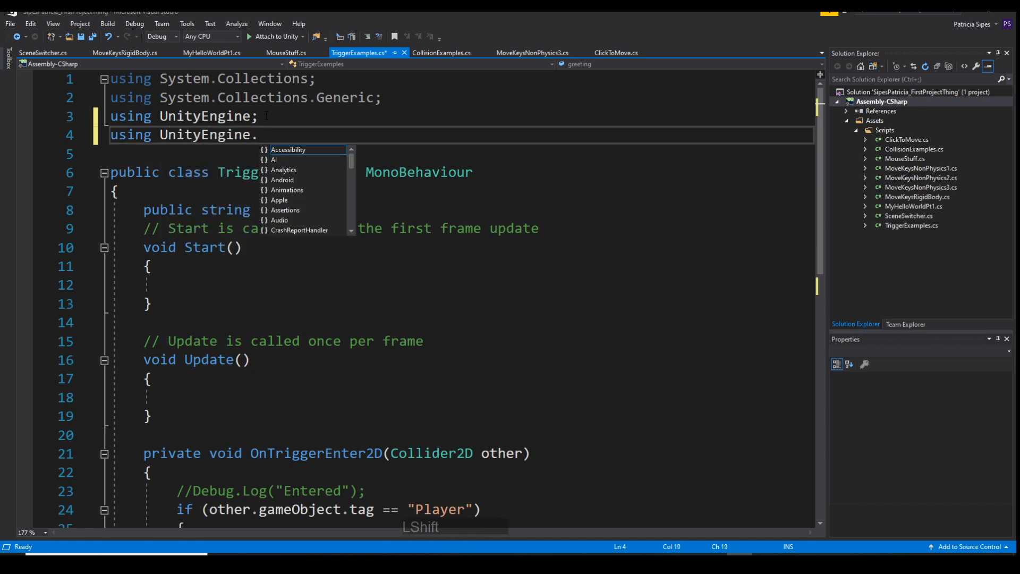
type("Sce")
key("Return")
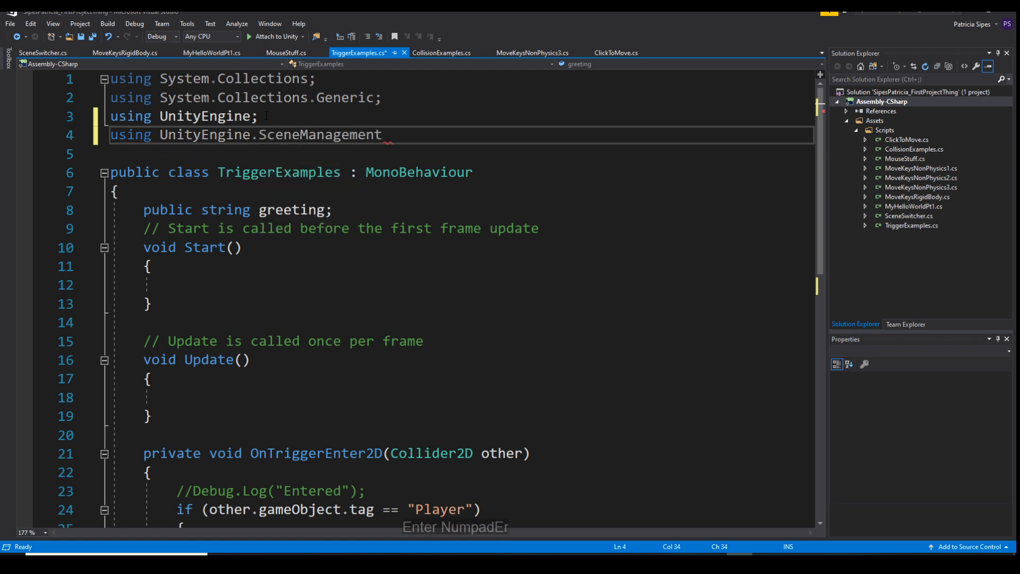
type(";")
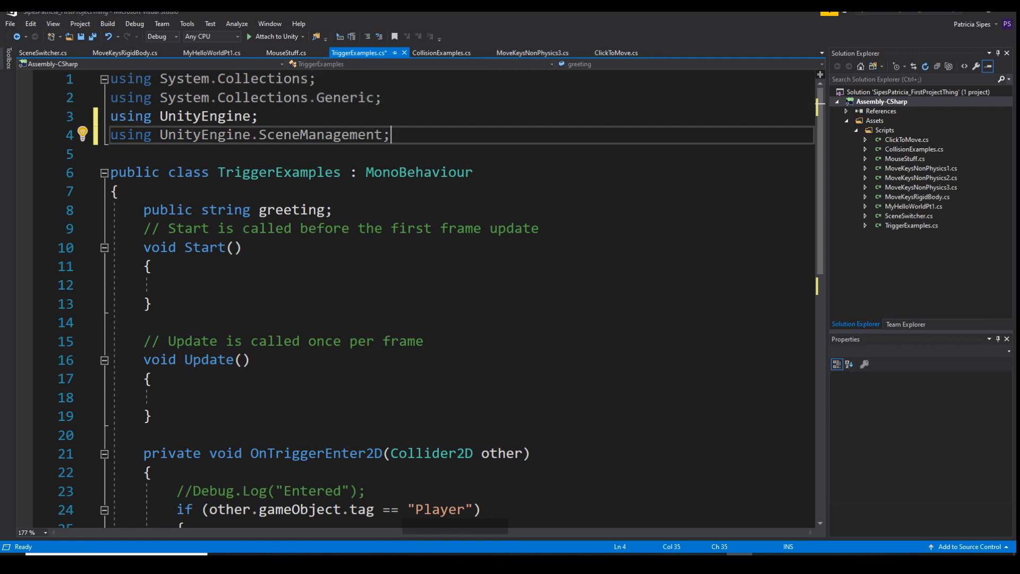
Add SceneManager.LoadScene(0); after Debug.Log(greeting) in the Player check of TriggerExamples.cs and save the script
left_click(40, 53)
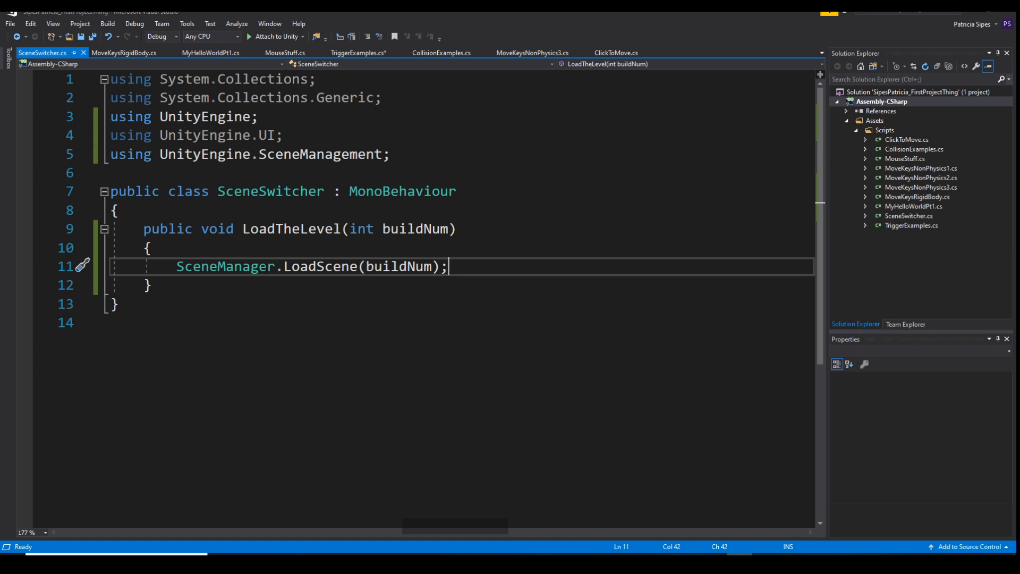
left_click(617, 52)
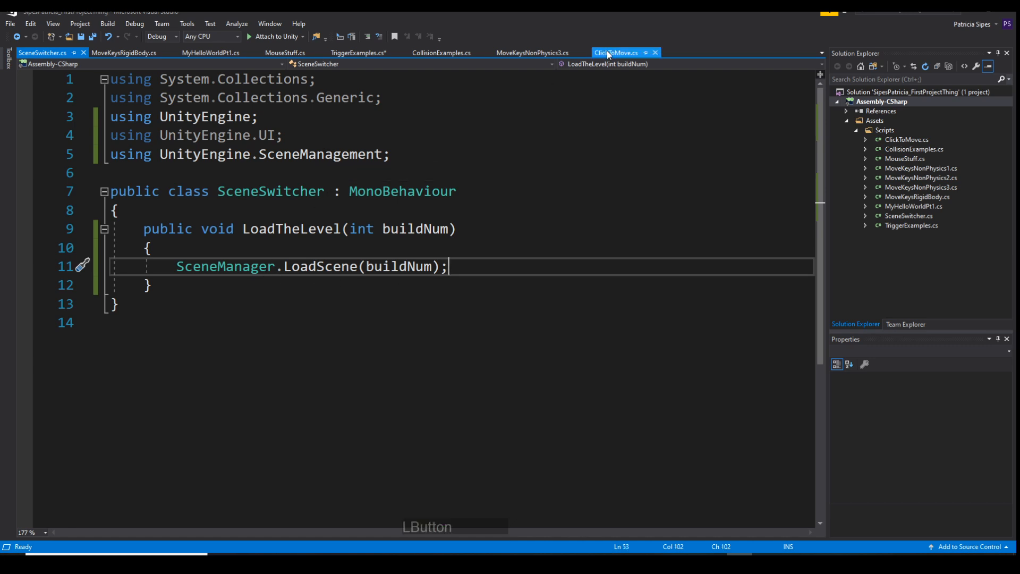
left_click(362, 53)
scroll(399, 305, "down", 5)
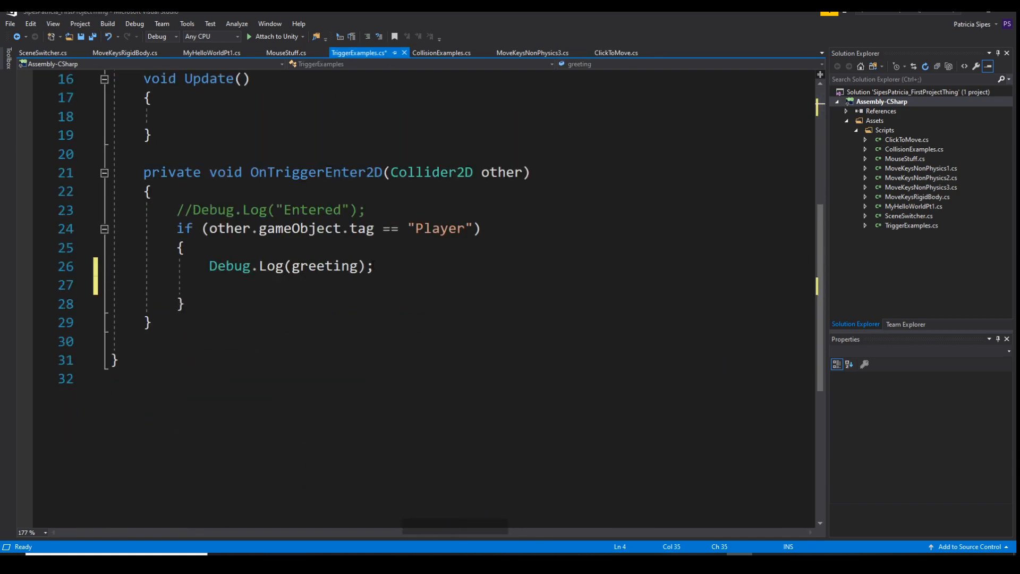
left_click(396, 266)
key("Return")
type("Sc")
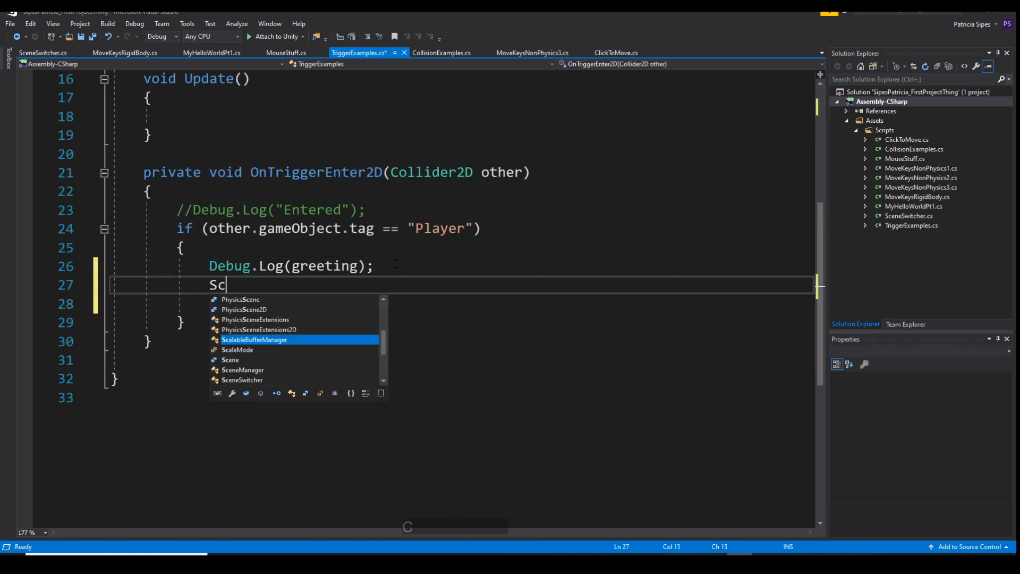
type("eneManager.")
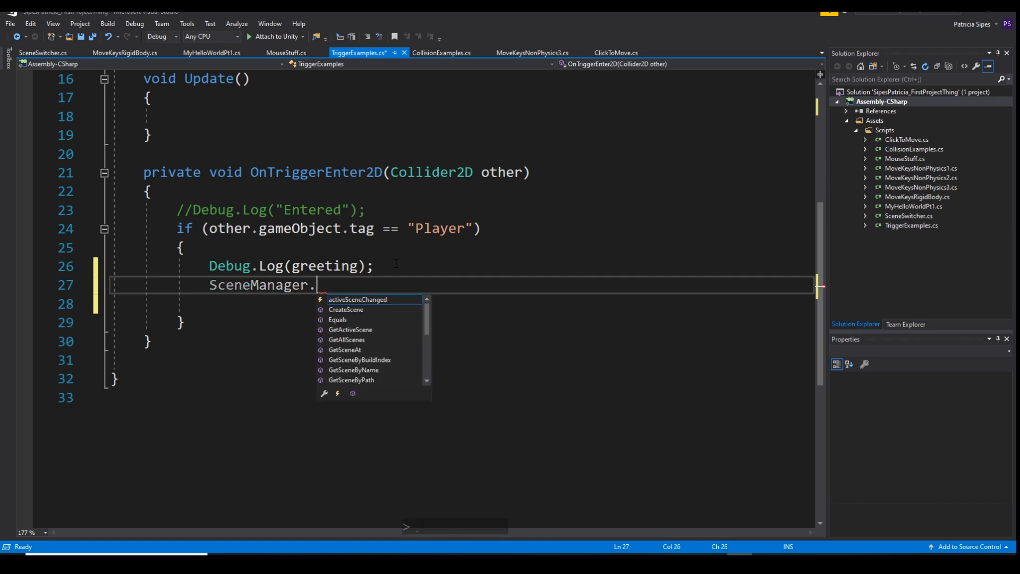
type("Lo")
key("Return")
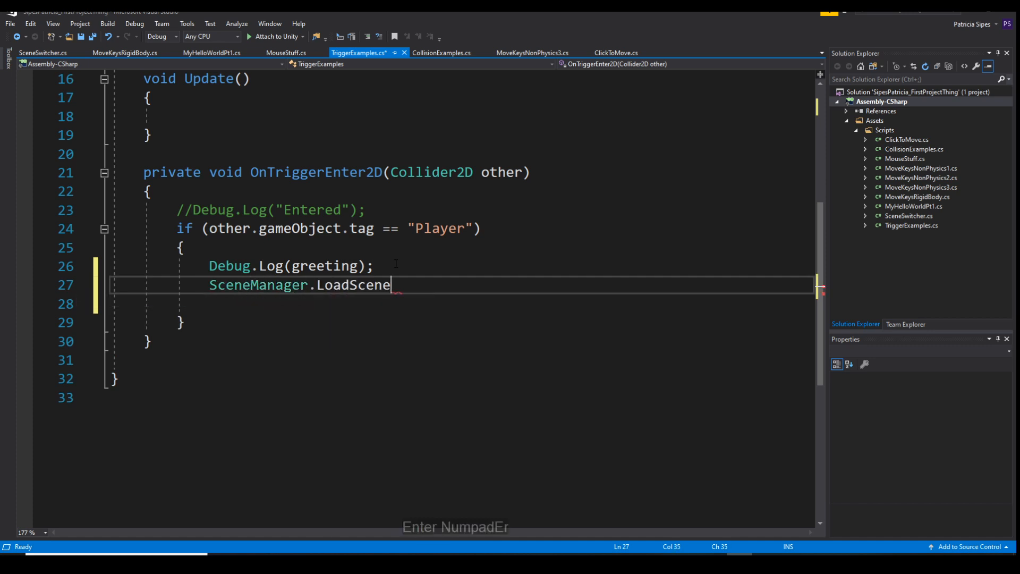
type("(0)")
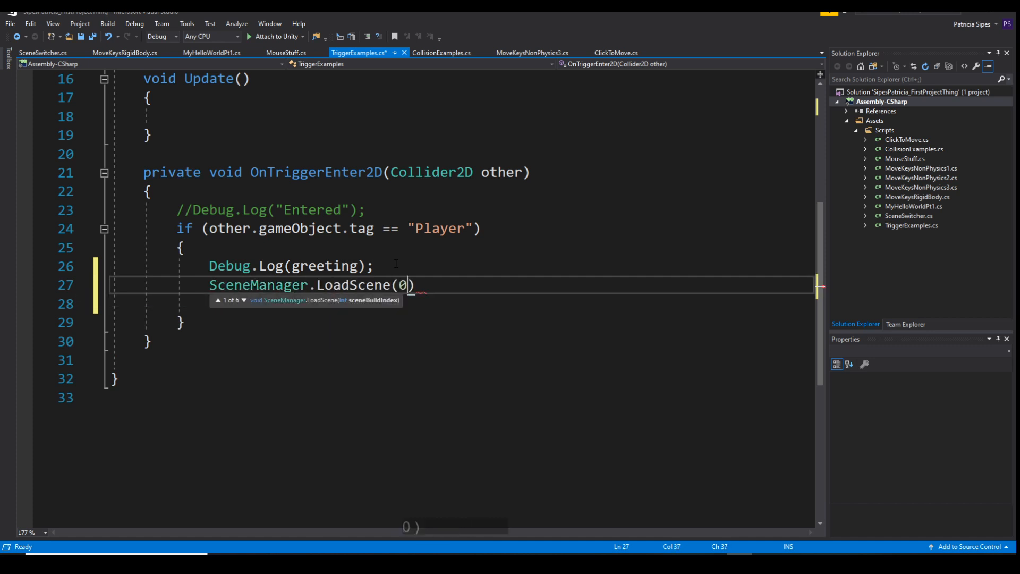
type(";")
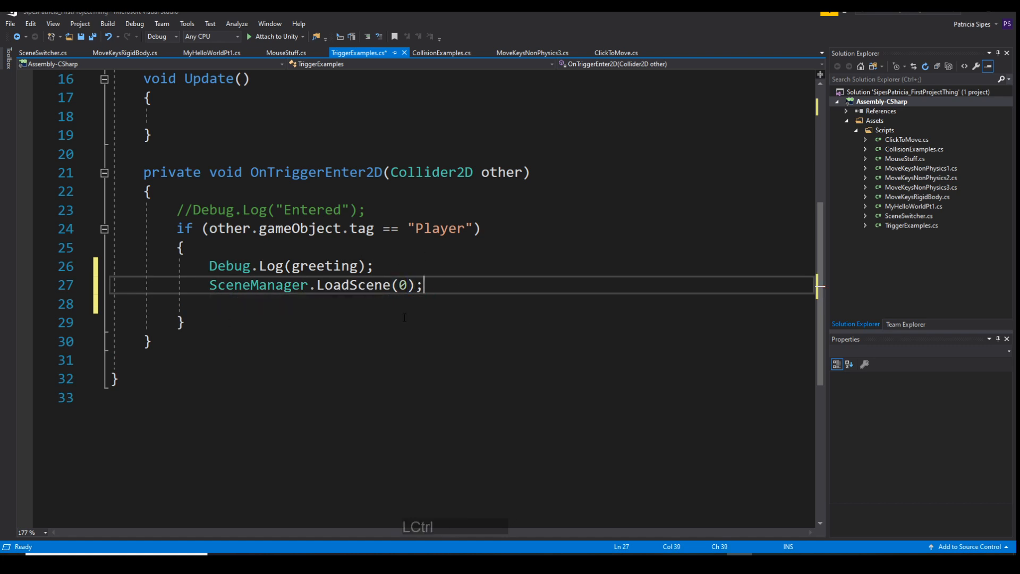
key("ctrl+s")
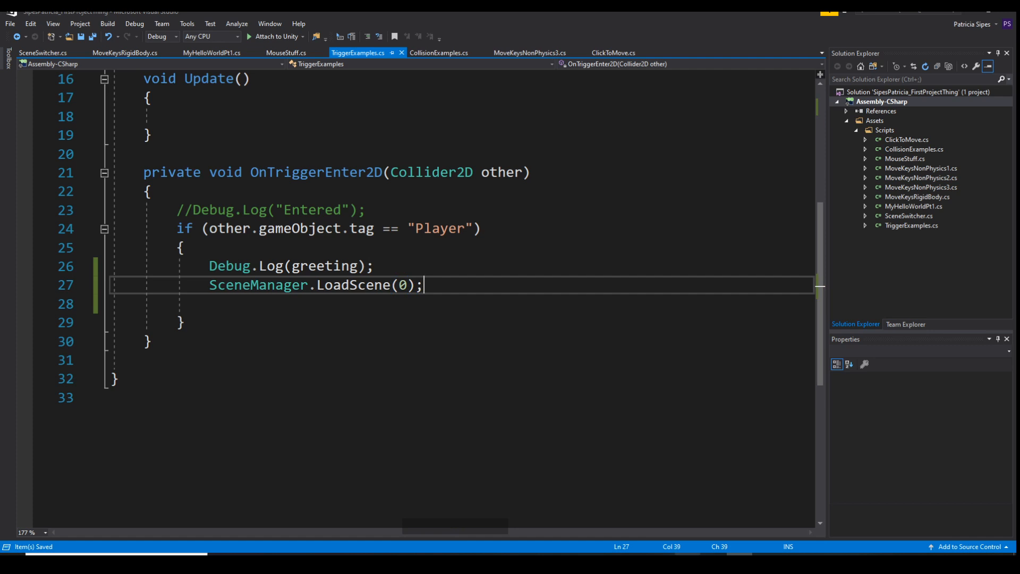
Switch to Unity and deactivate the Button object under Canvas
left_click(689, 563)
left_click(688, 563)
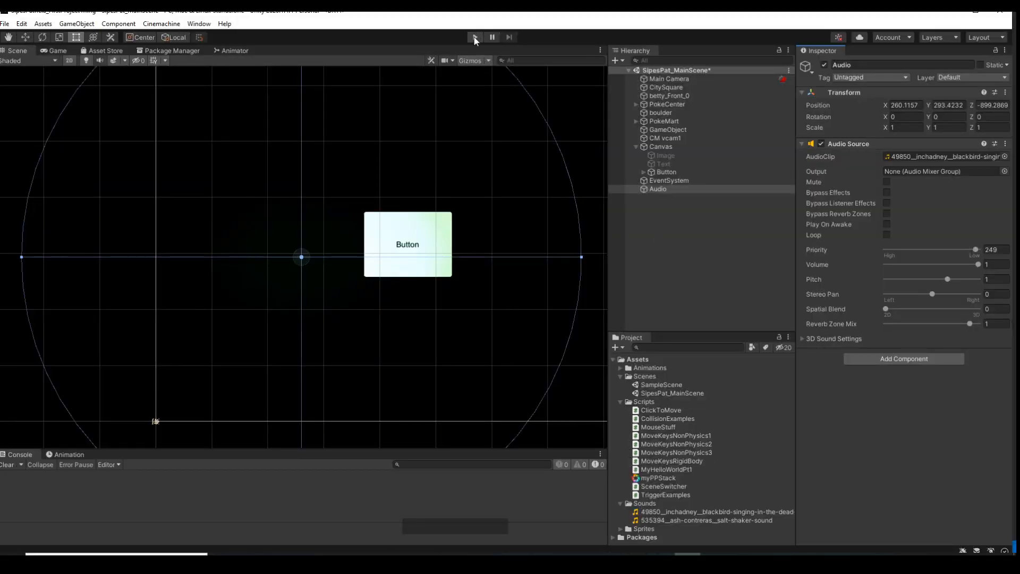
left_click(667, 171)
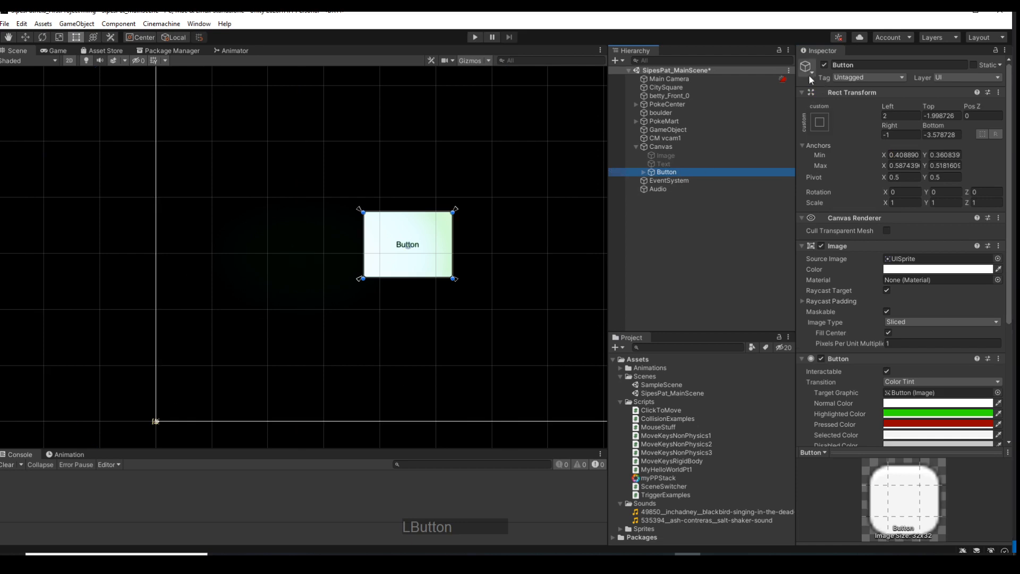
left_click(825, 64)
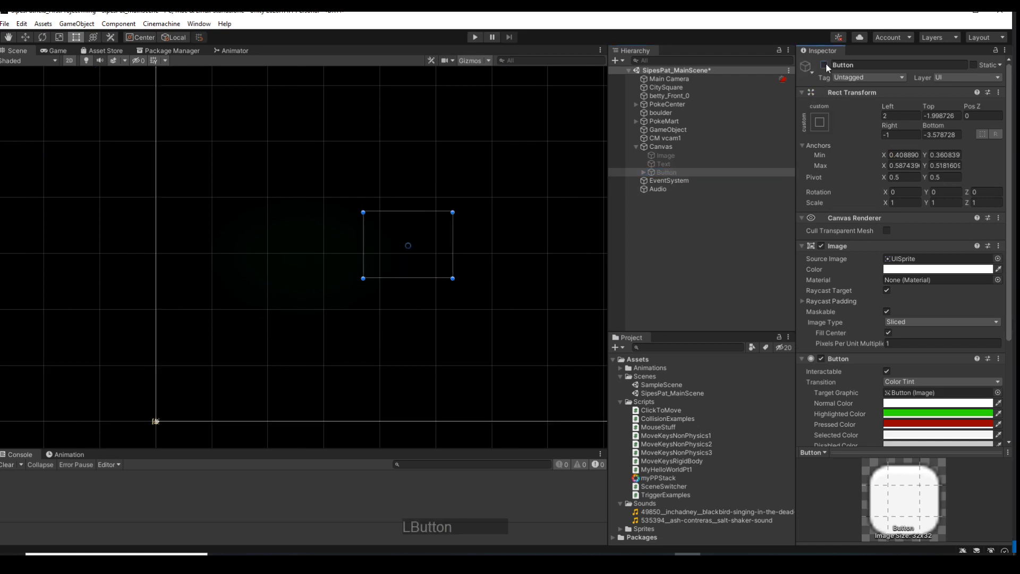
Play the game, walk the character into the PokeMart trigger to test the scene change, and stop playing
left_click(475, 36)
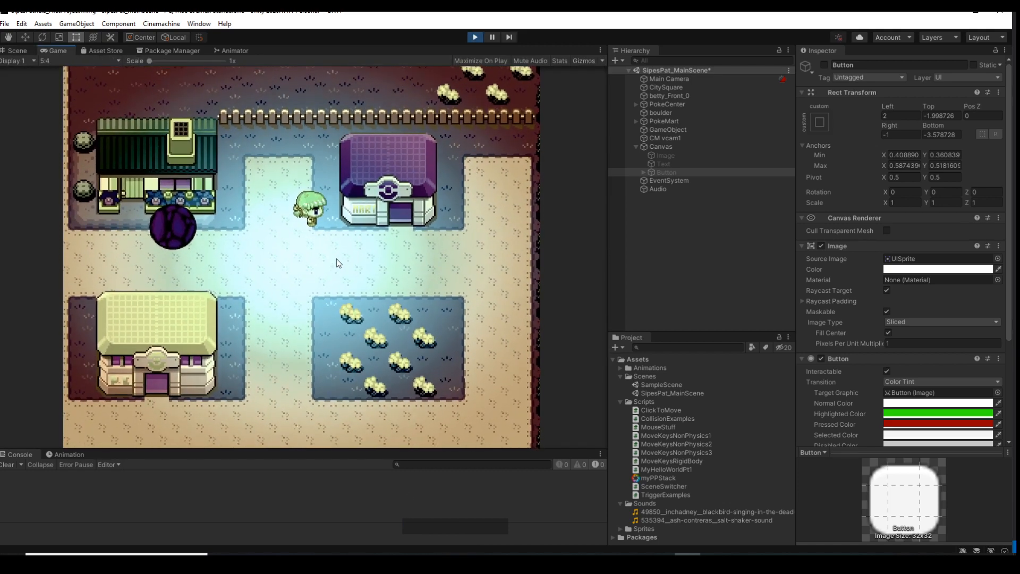
left_click(329, 315)
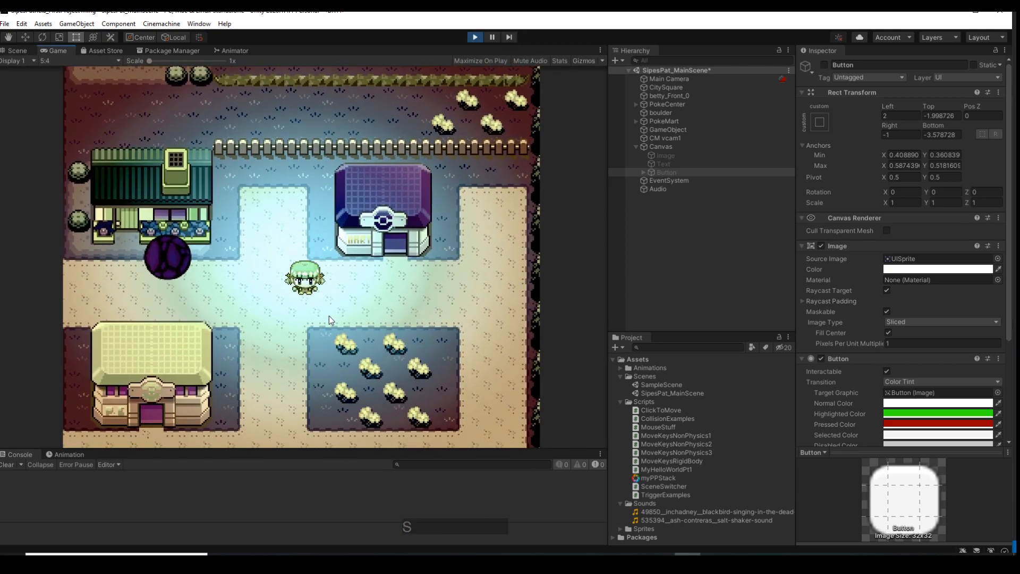
key("w")
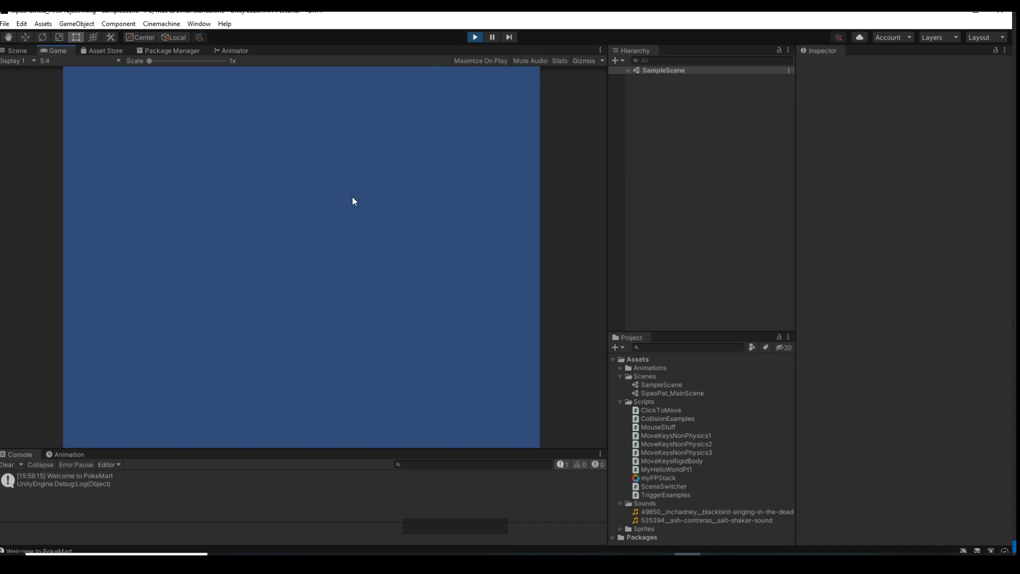
left_click(475, 37)
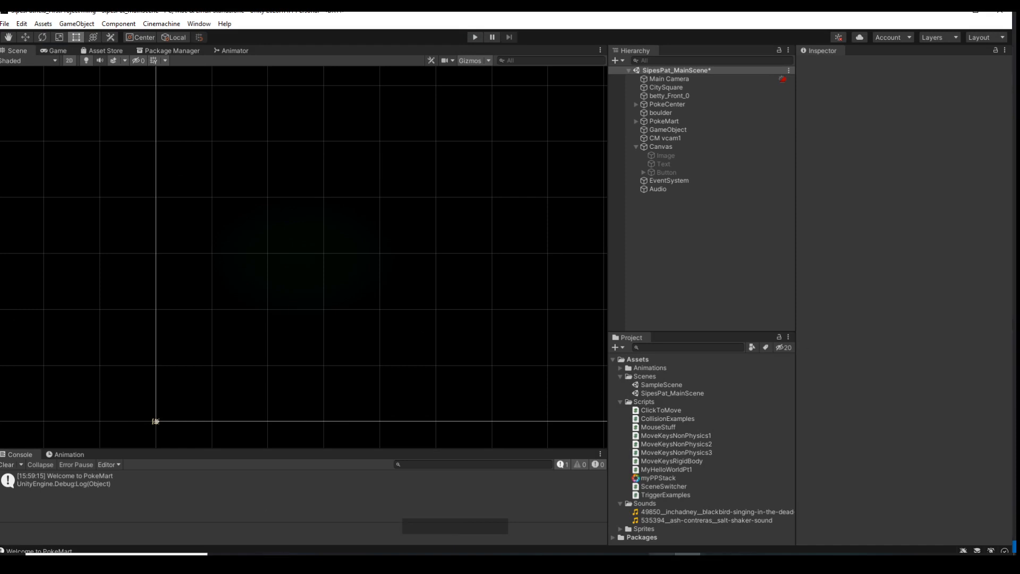
Return to Visual Studio and review the LoadScene call and the import statements in TriggerExamples.cs
mouse_move(661, 561)
left_click(739, 561)
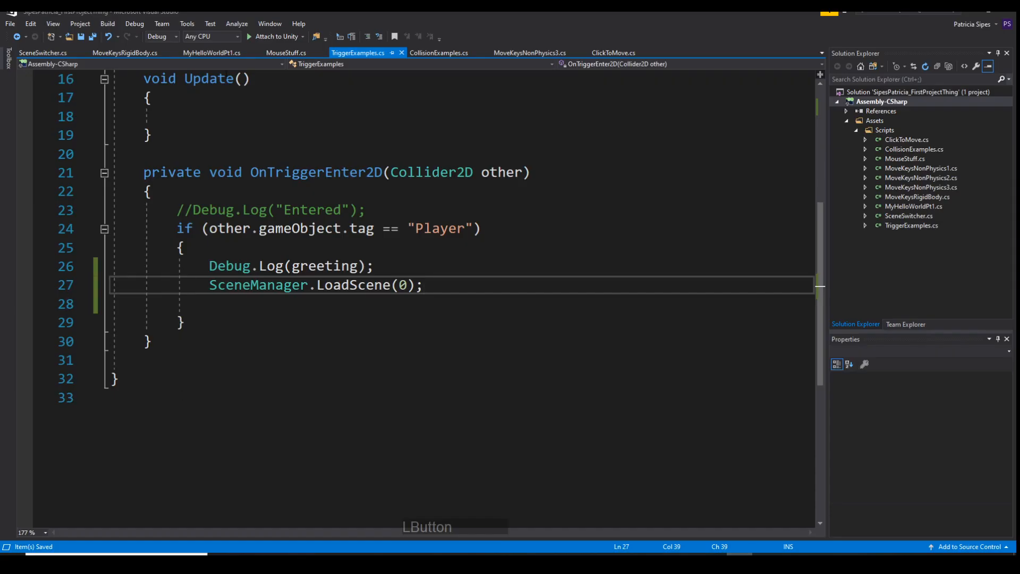
scroll(428, 247, "up", 5)
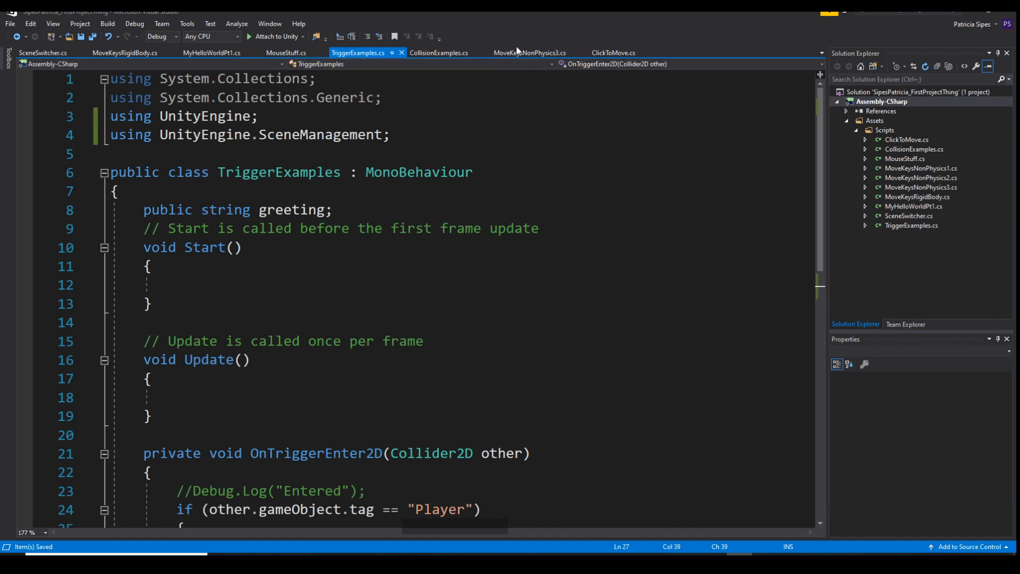
Go back to Unity and inspect the components of betty_Front_0, including its movement script, collider and animator
left_click(971, 12)
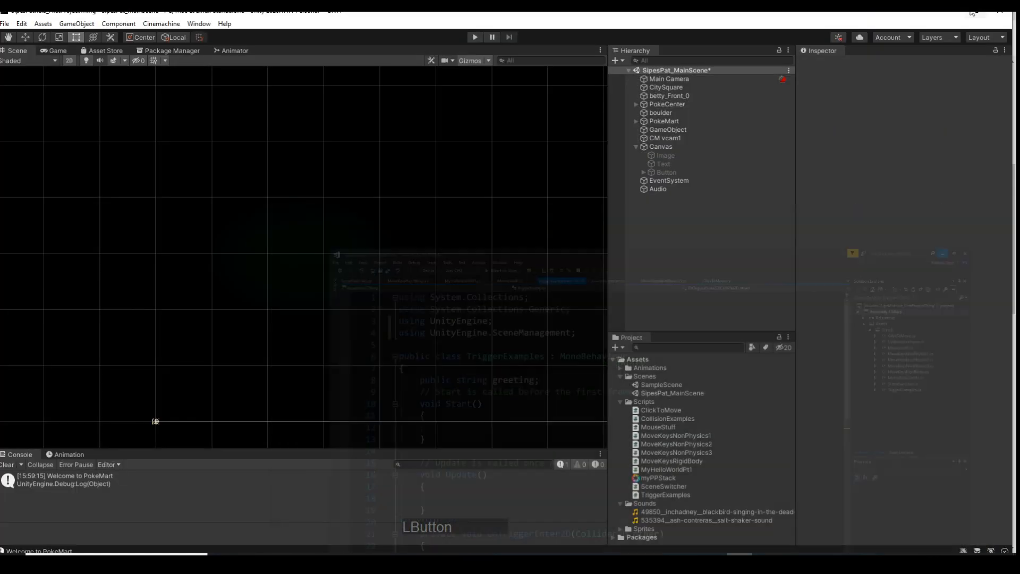
left_click(671, 97)
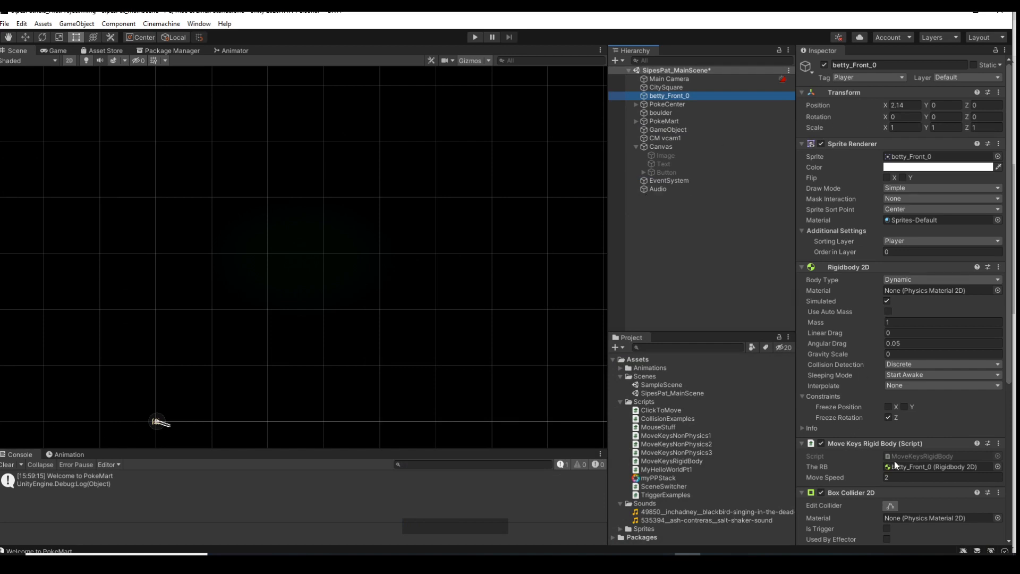
scroll(895, 461, "down", 6)
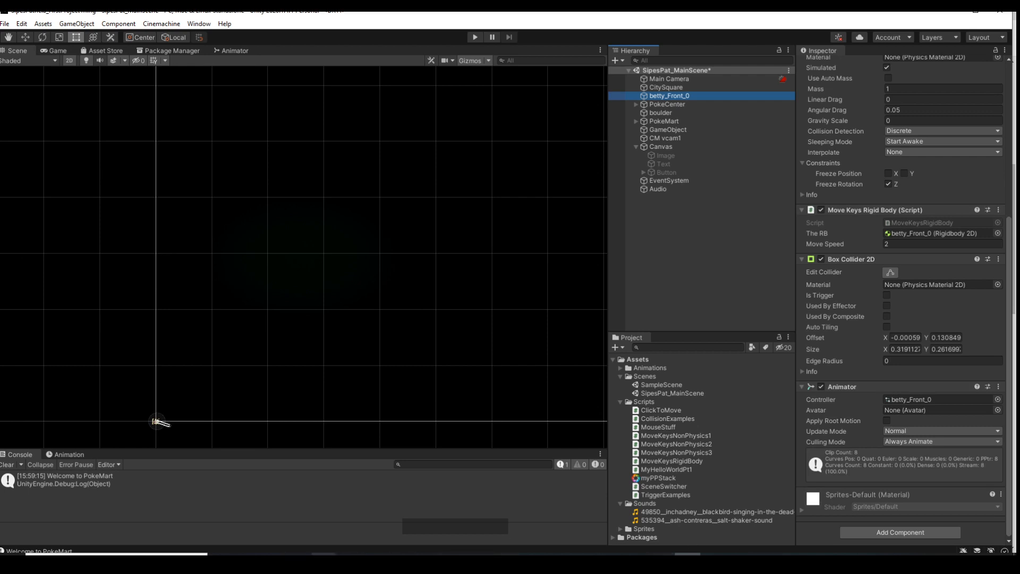
Switch to the Scene Management document in the browser and read on to page 3 about keeping objects from being destroyed
mouse_move(324, 554)
left_click(337, 521)
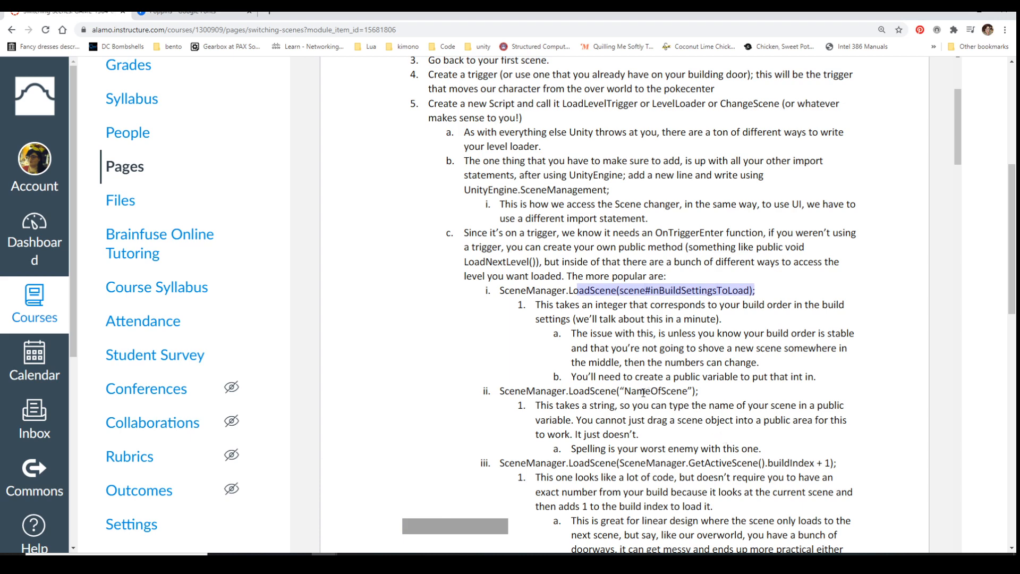
scroll(642, 392, "down", 10)
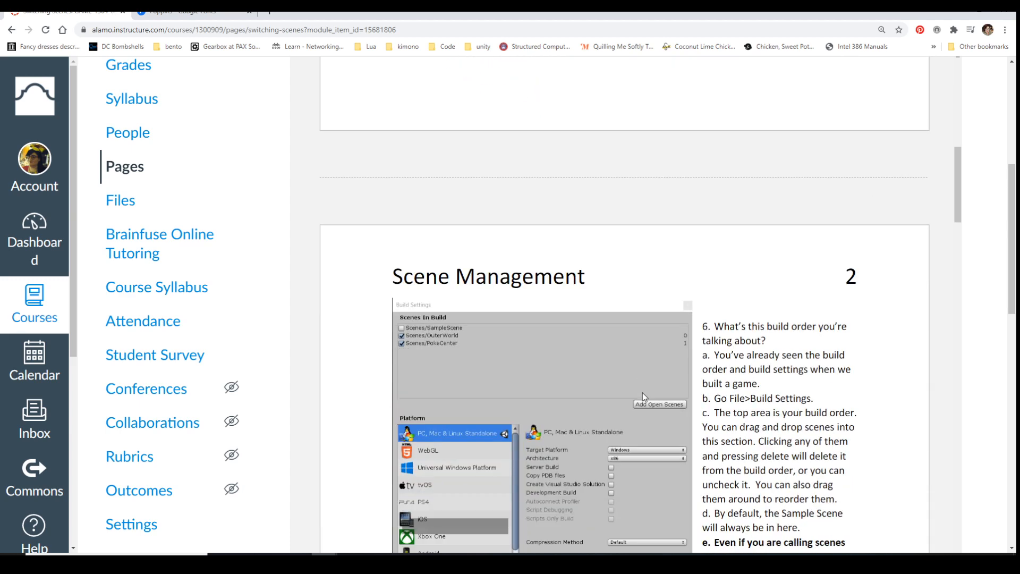
scroll(642, 393, "down", 2)
scroll(642, 393, "down", 6)
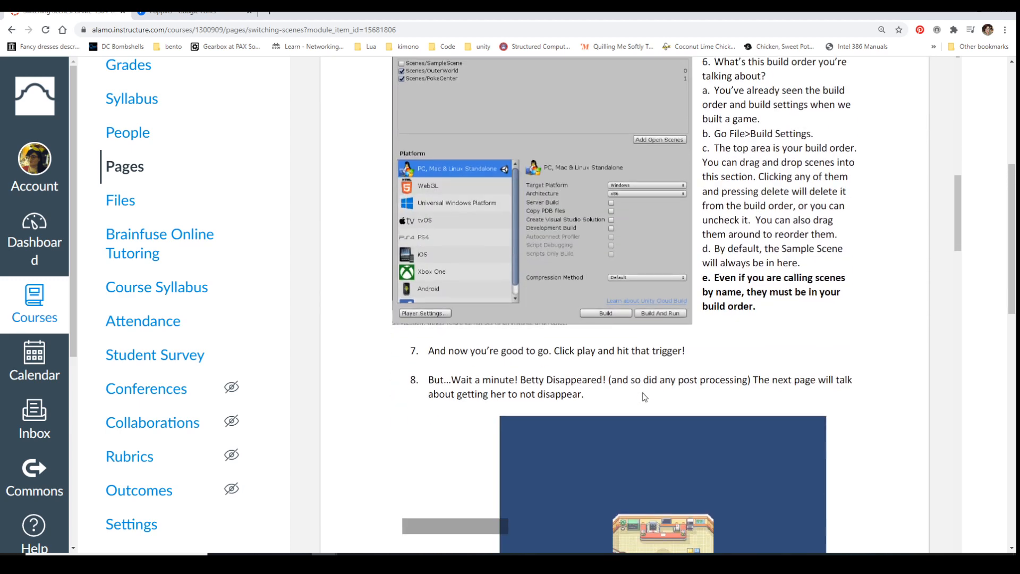
scroll(642, 393, "down", 8)
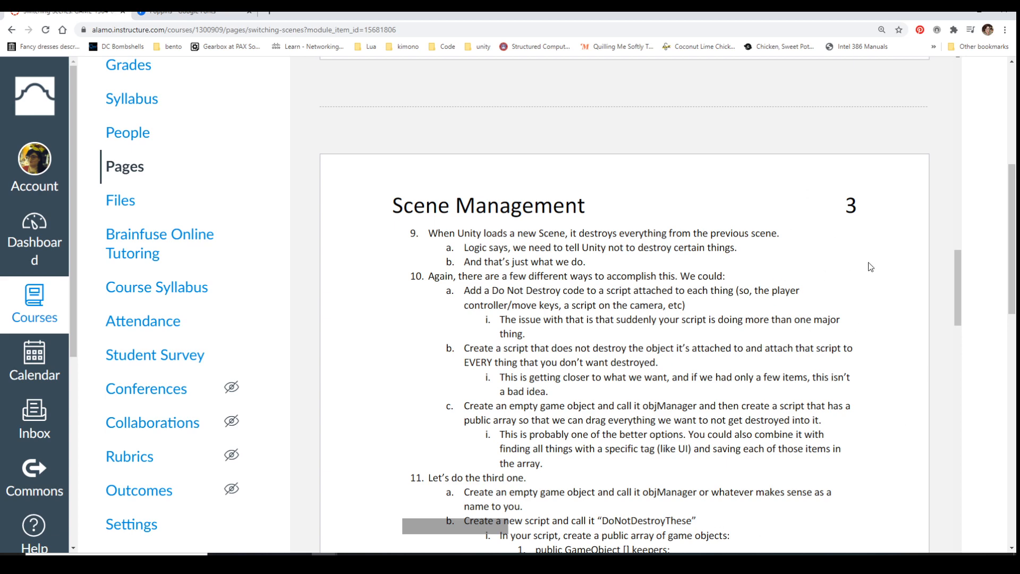
scroll(844, 402, "down", 4)
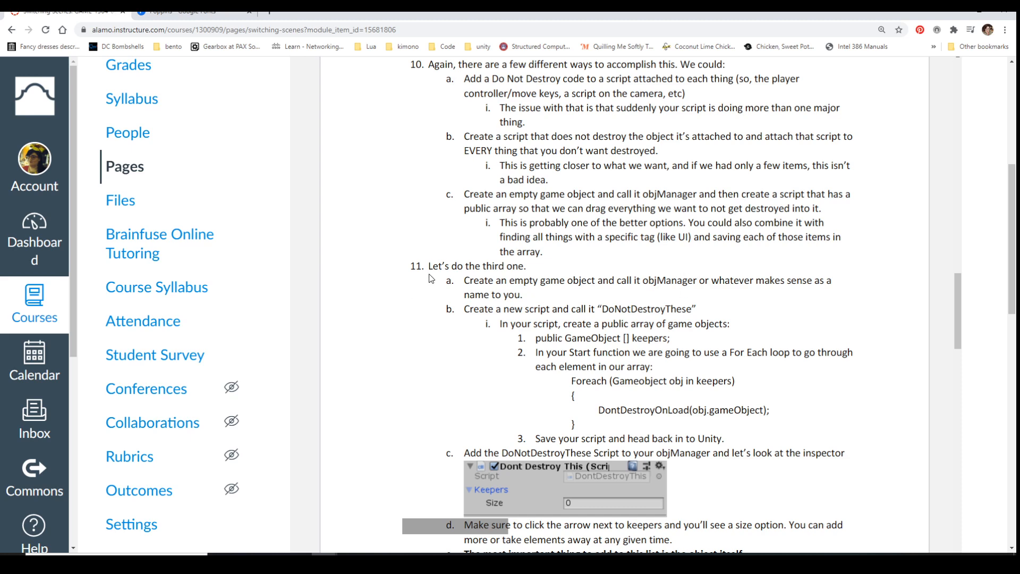
Read item 11 of the Scene Management document, highlighting the DoNotDestroyThese script instructions, the Foreach loop and the DontDestroyOnLoad call
scroll(430, 278, "down", 2)
left_click_drag(427, 160, 828, 341)
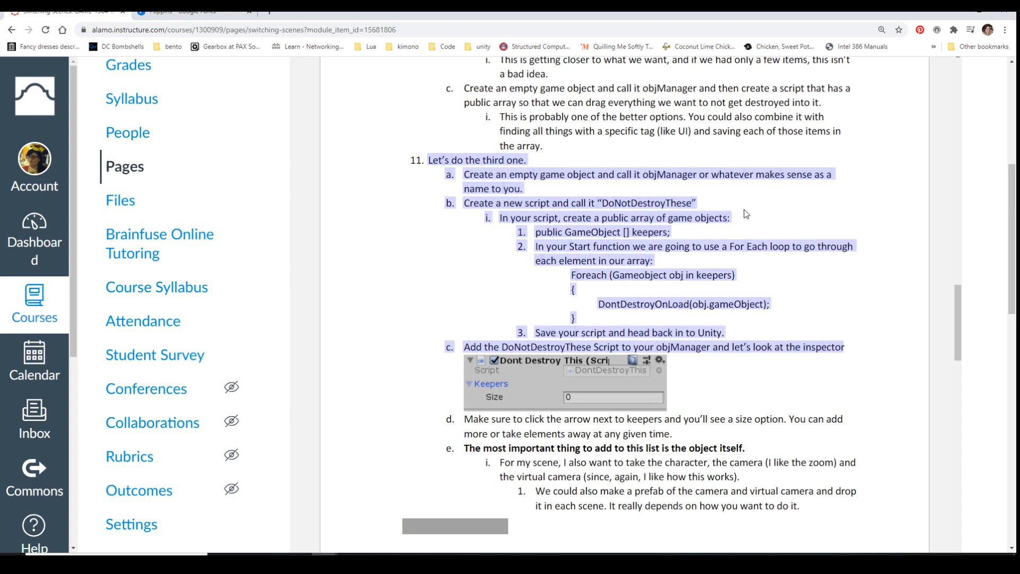
left_click_drag(601, 304, 772, 297)
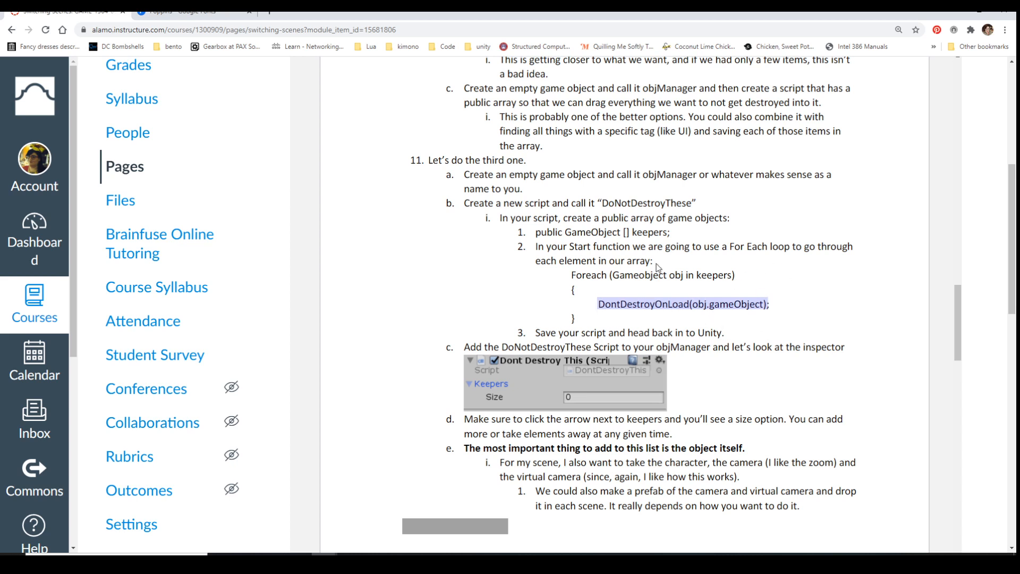
left_click(470, 202)
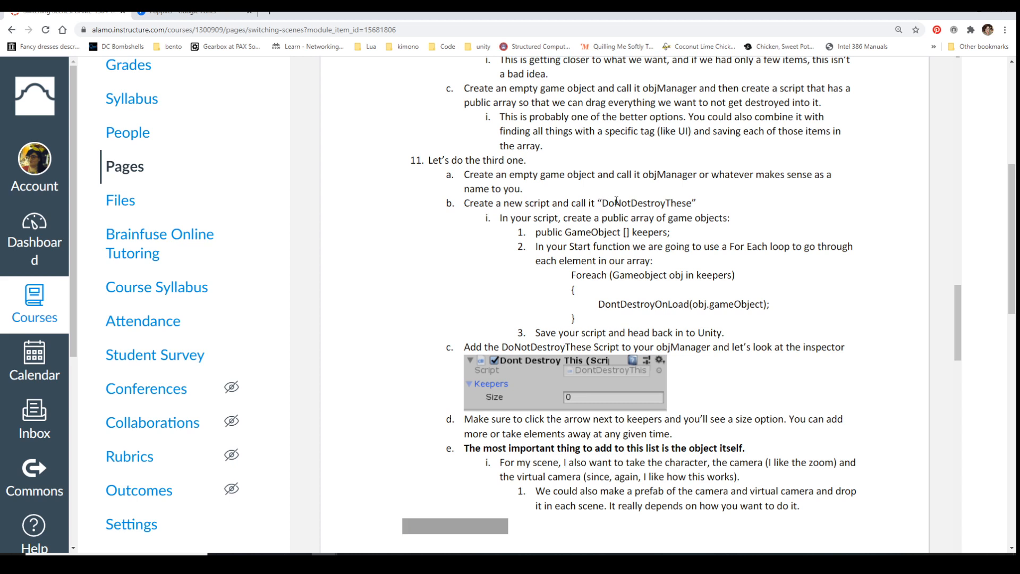
left_click(573, 230)
left_click_drag(572, 276, 771, 314)
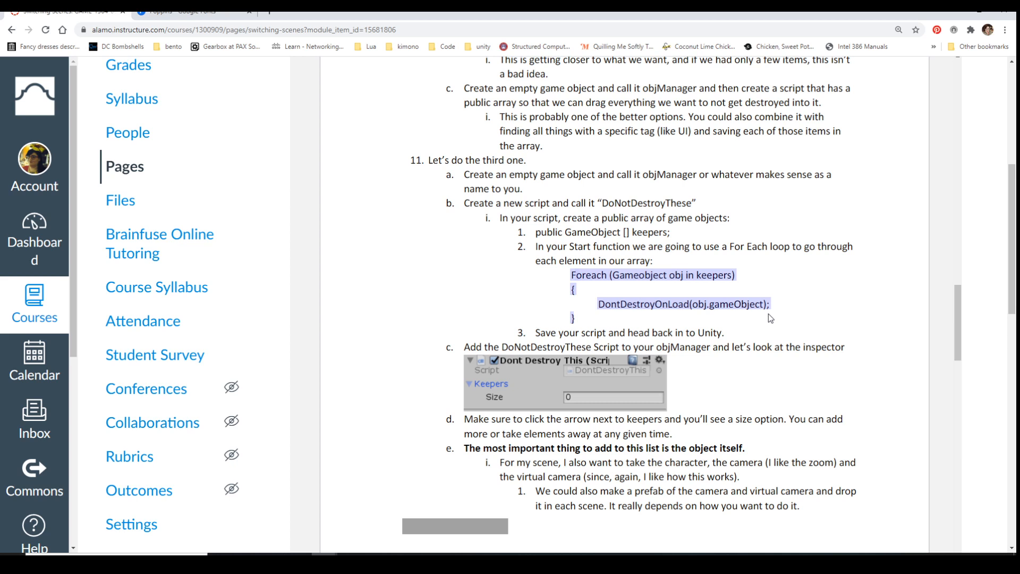
left_click(660, 286)
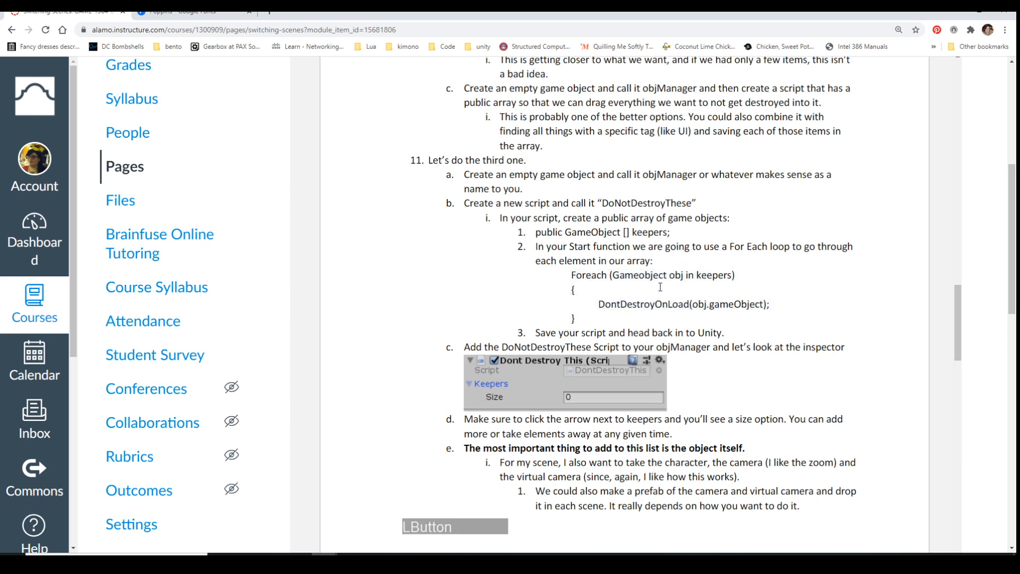
left_click_drag(609, 275, 583, 278)
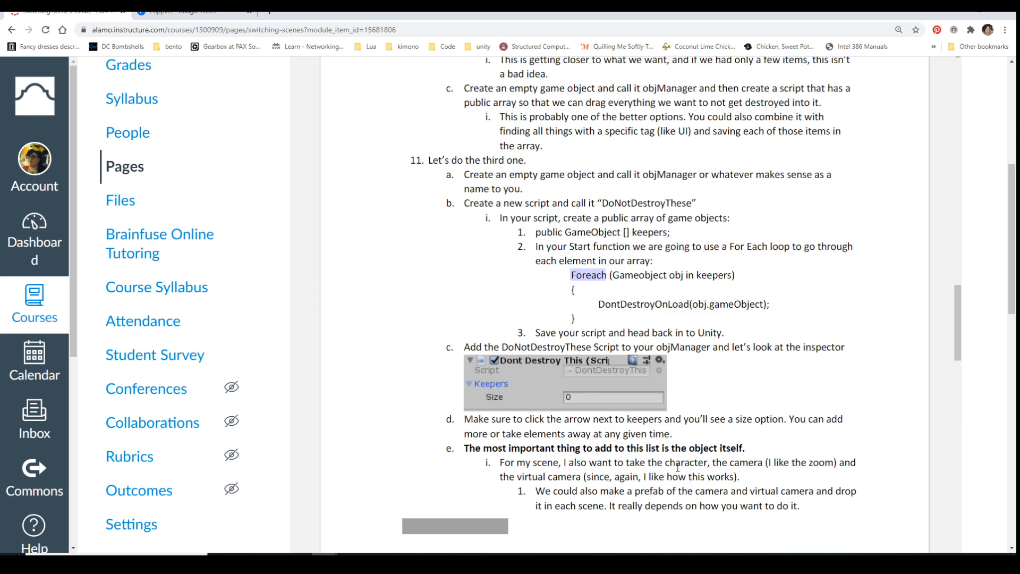
Read on to page 4 of the document, examining the Keepers array setup and items 12 to 15 about duplicated objects
scroll(678, 453, "down", 4)
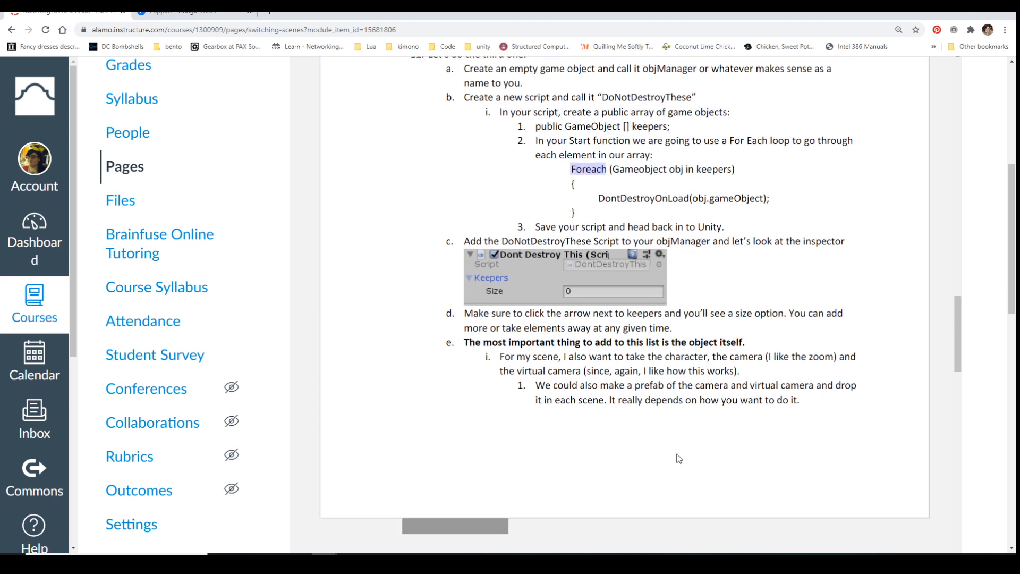
scroll(647, 348, "down", 2)
scroll(647, 343, "down", 3)
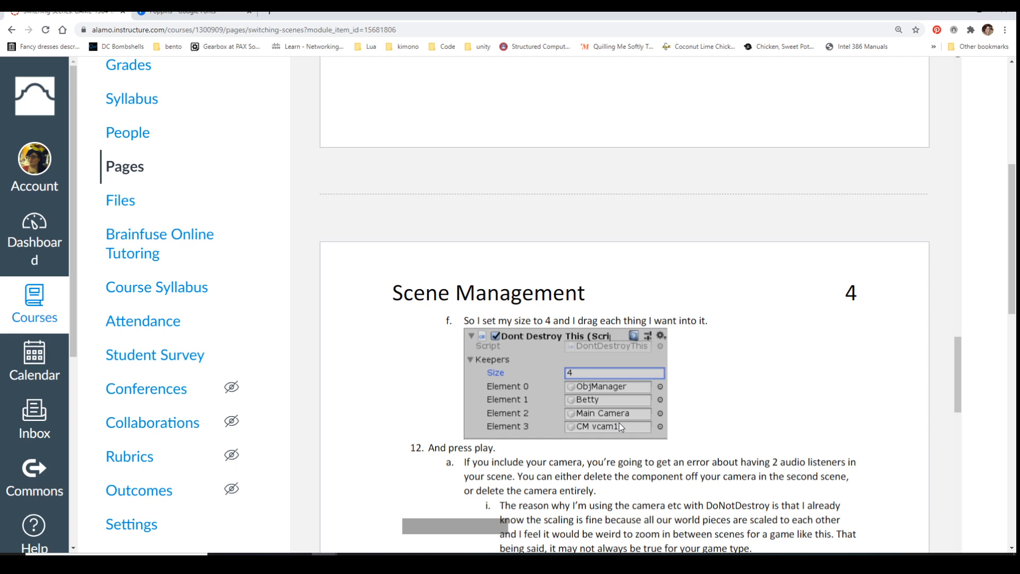
scroll(586, 440, "up", 1)
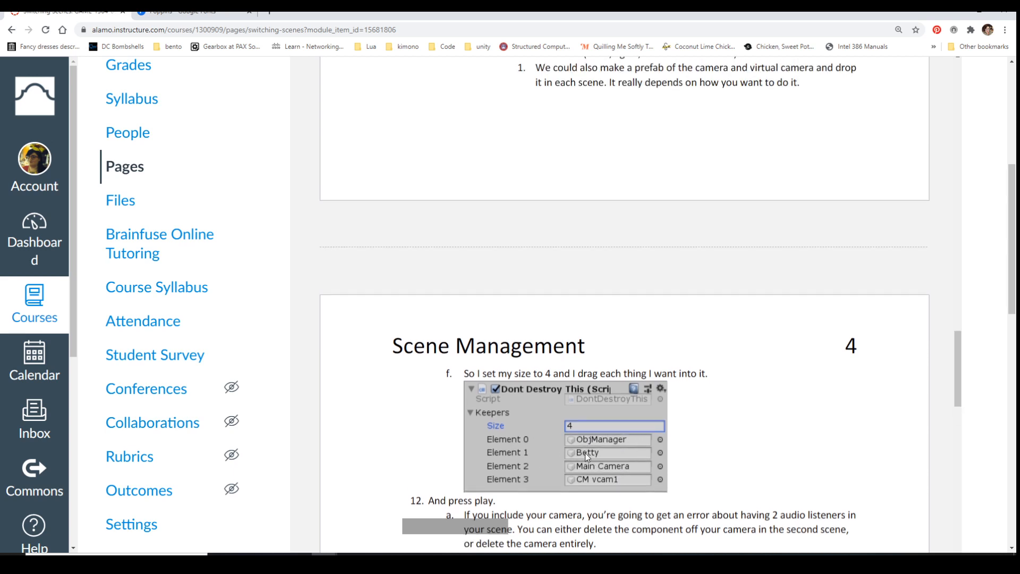
scroll(584, 452, "down", 4)
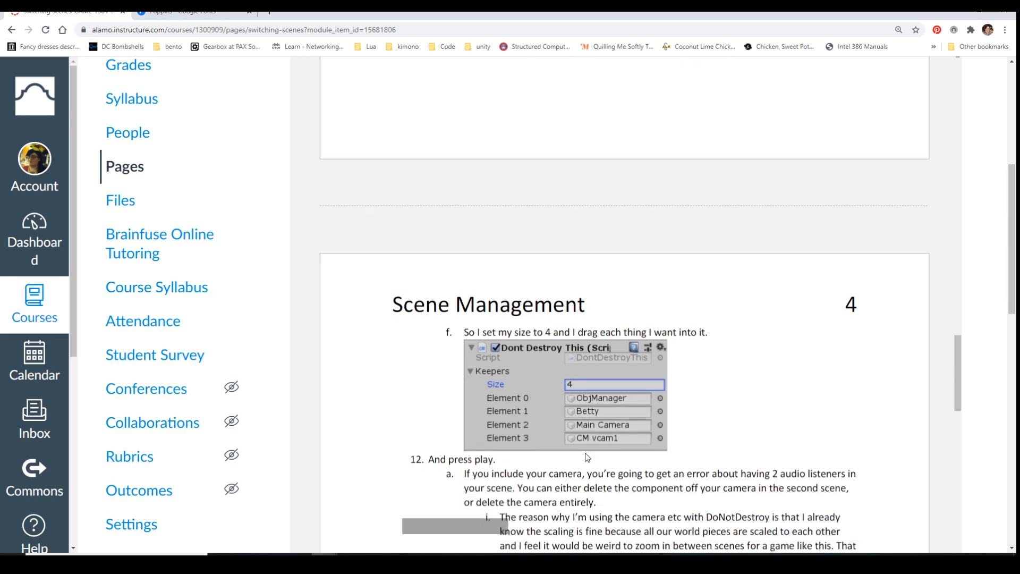
scroll(586, 453, "down", 2)
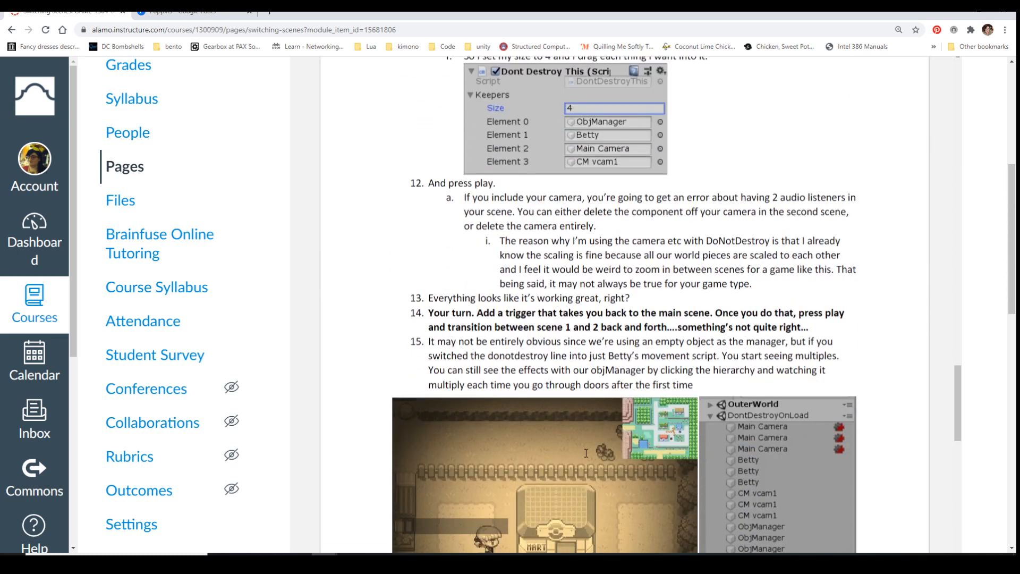
scroll(585, 452, "down", 2)
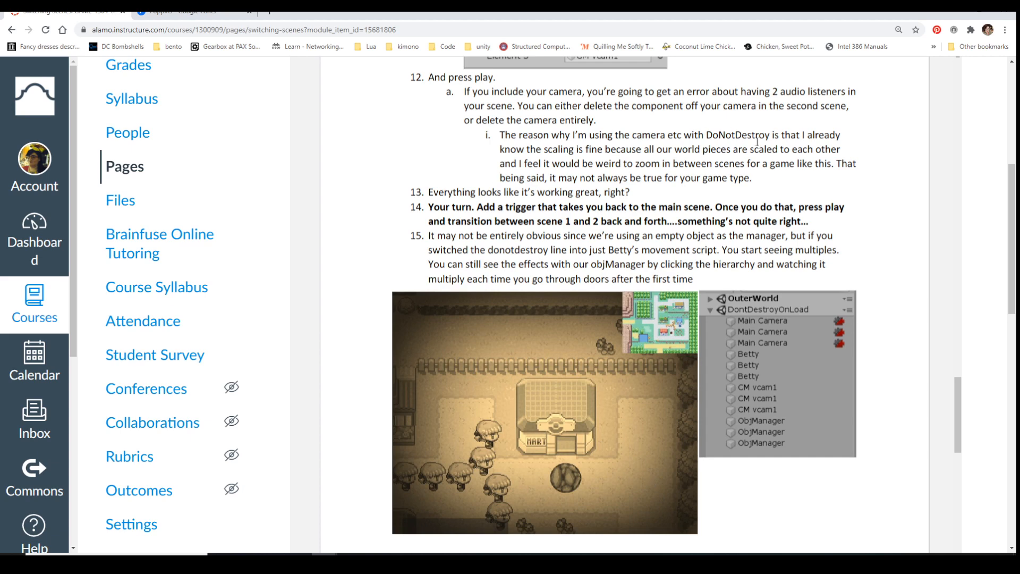
Read on to page 5 of the Scene Management document, covering items 16 and 17 on Betty multiplying and the static instance fix
scroll(771, 390, "down", 3)
scroll(457, 364, "down", 3)
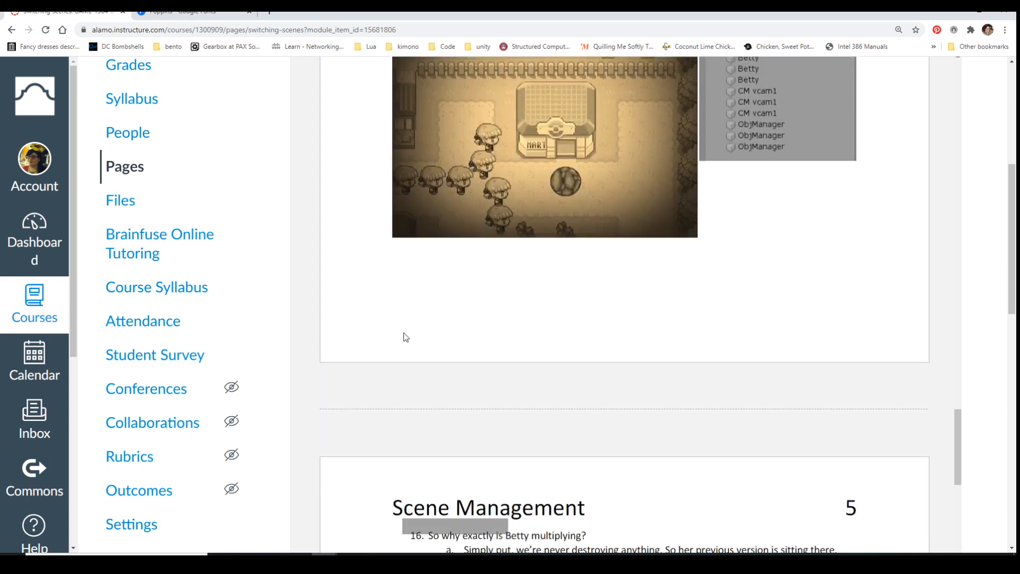
scroll(658, 222, "down", 1)
scroll(659, 223, "down", 4)
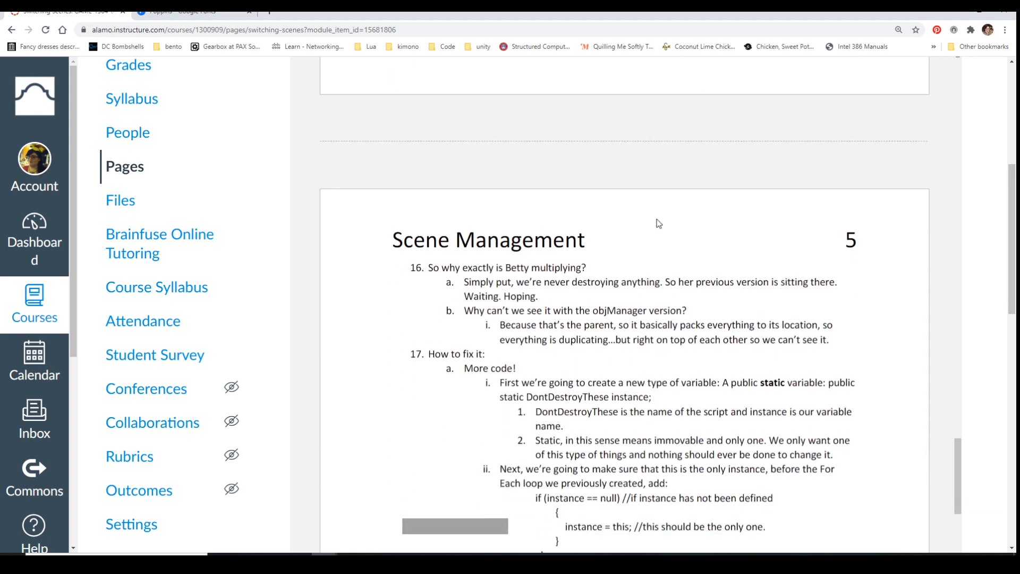
scroll(656, 219, "down", 1)
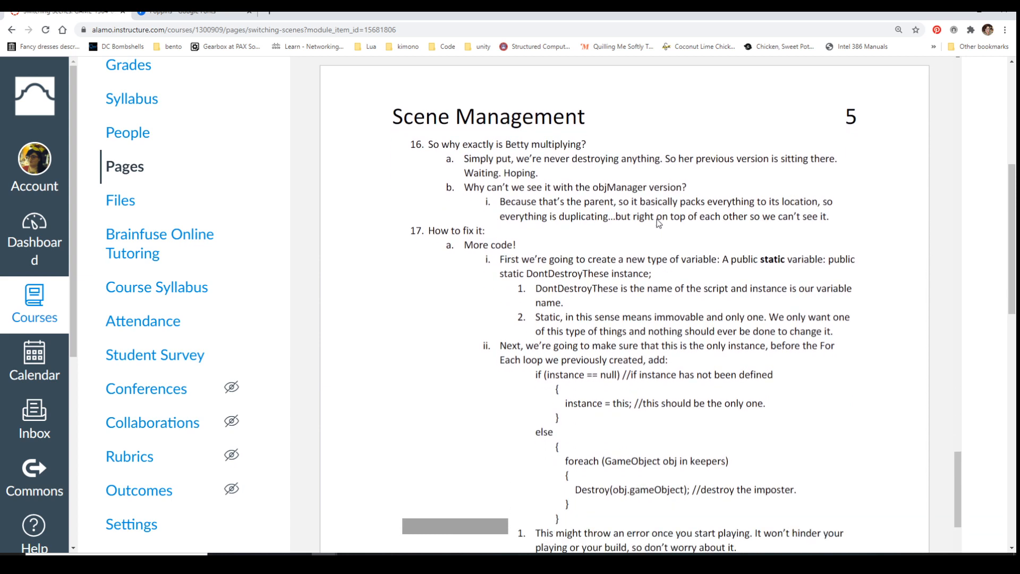
scroll(560, 264, "down", 2)
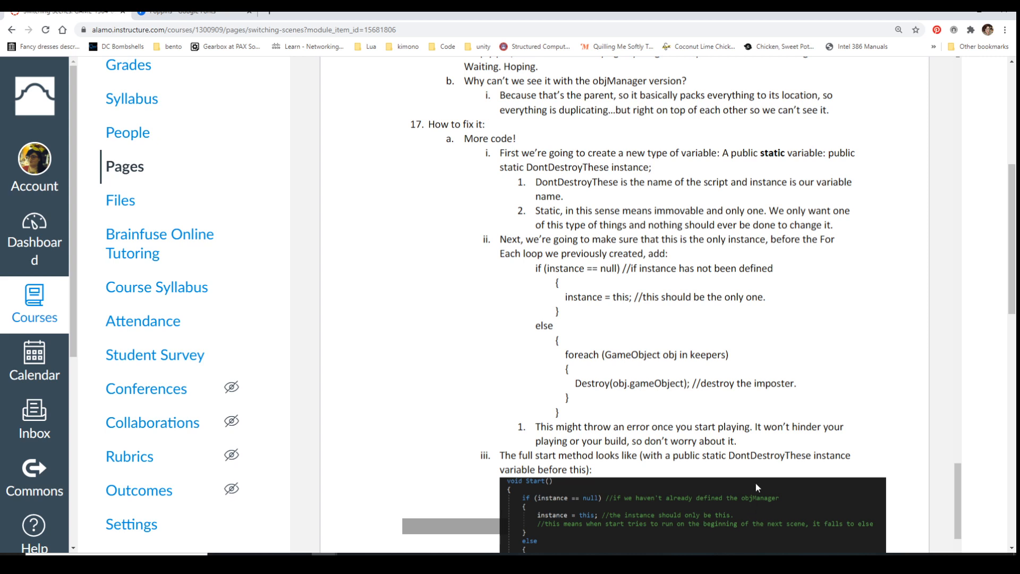
Examine the full Start method example and go back over the instance null check that precedes the foreach loop
scroll(712, 280, "down", 4)
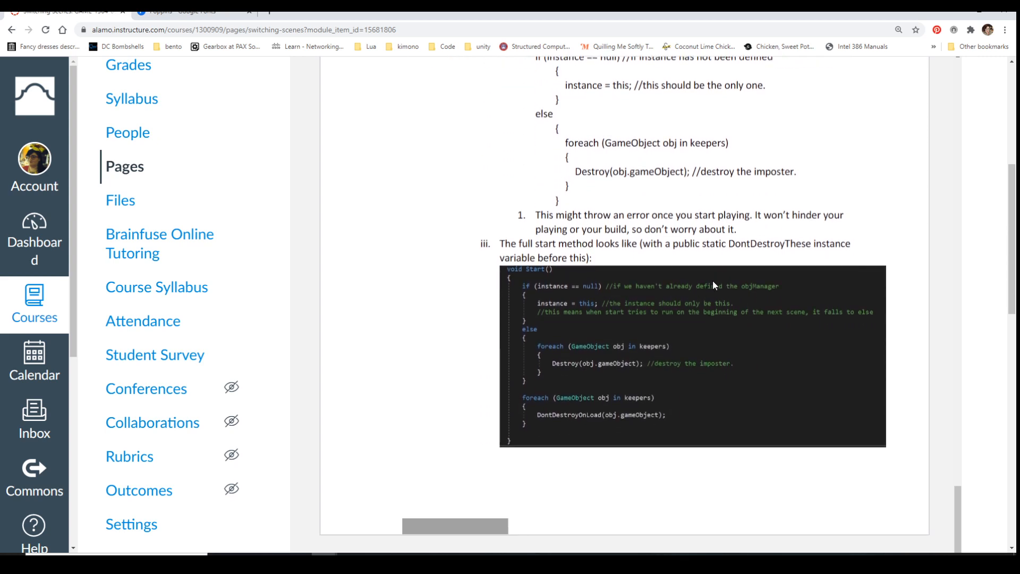
scroll(712, 280, "down", 2)
scroll(663, 263, "up", 2)
scroll(637, 255, "up", 3)
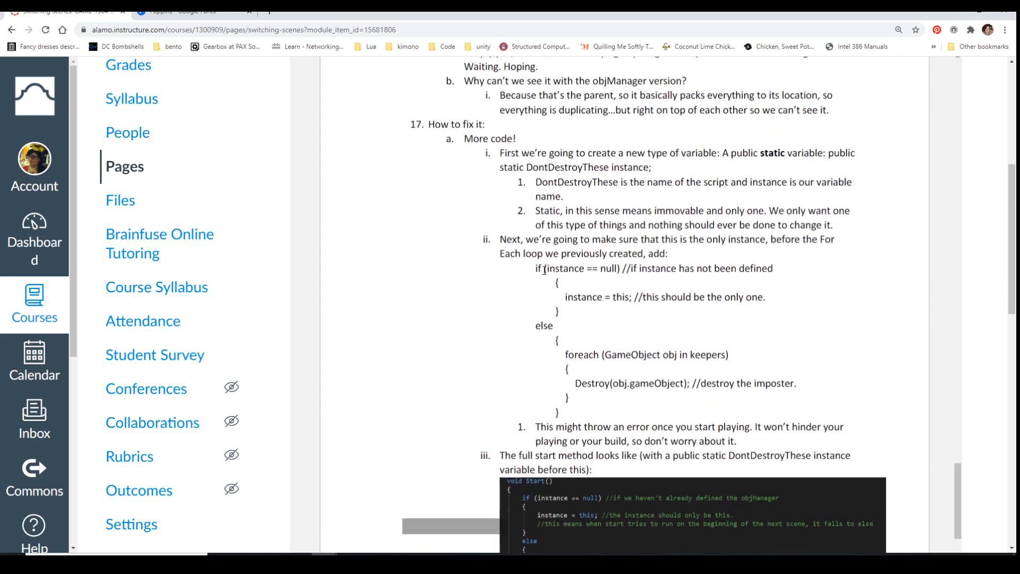
left_click(620, 271)
scroll(603, 390, "down", 4)
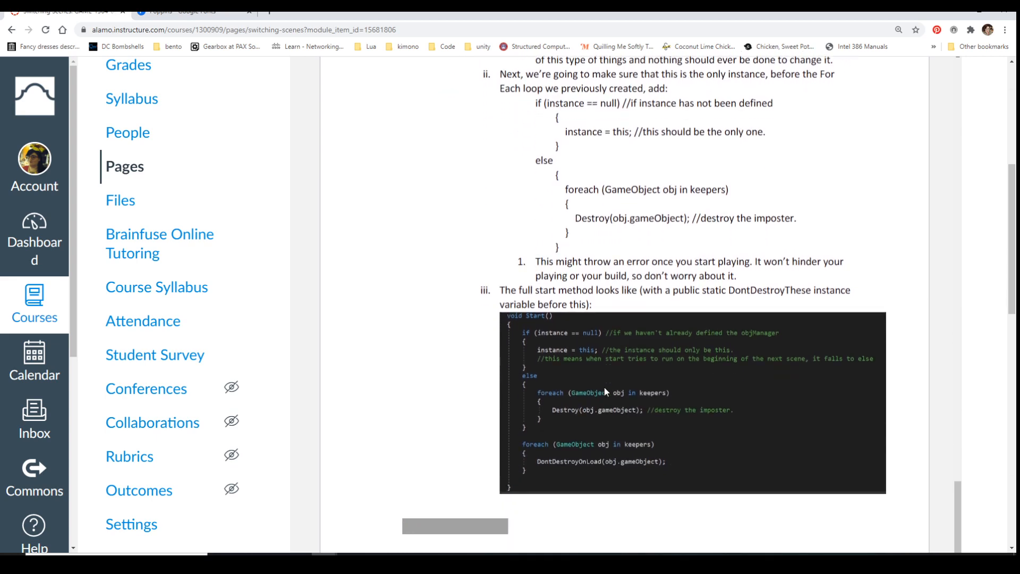
Read page 6, covering the item 18 assignment and the LeaveArea, EnterArea and doorName instructions for spawning Betty in the correct position
scroll(605, 391, "down", 10)
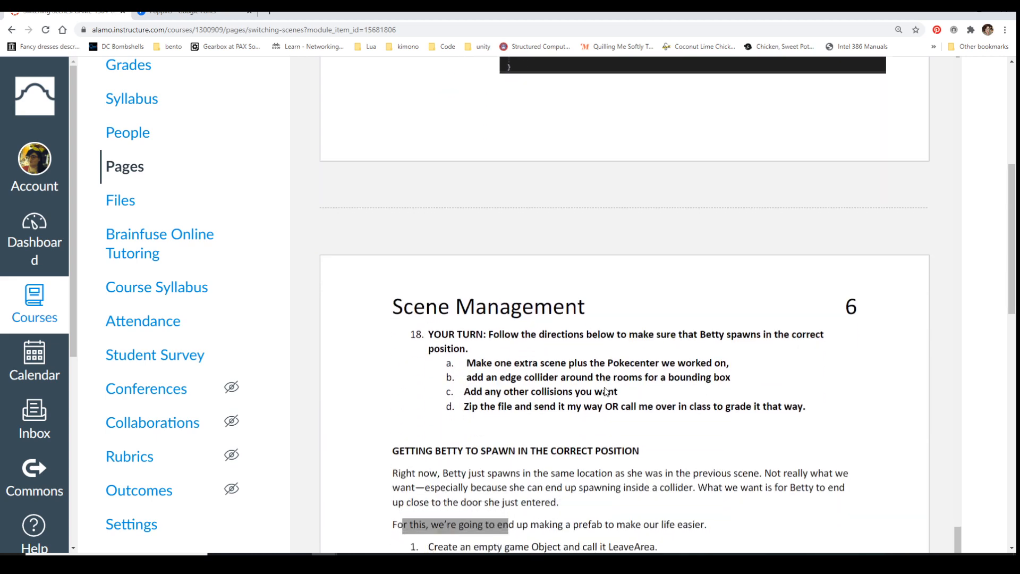
scroll(604, 390, "down", 1)
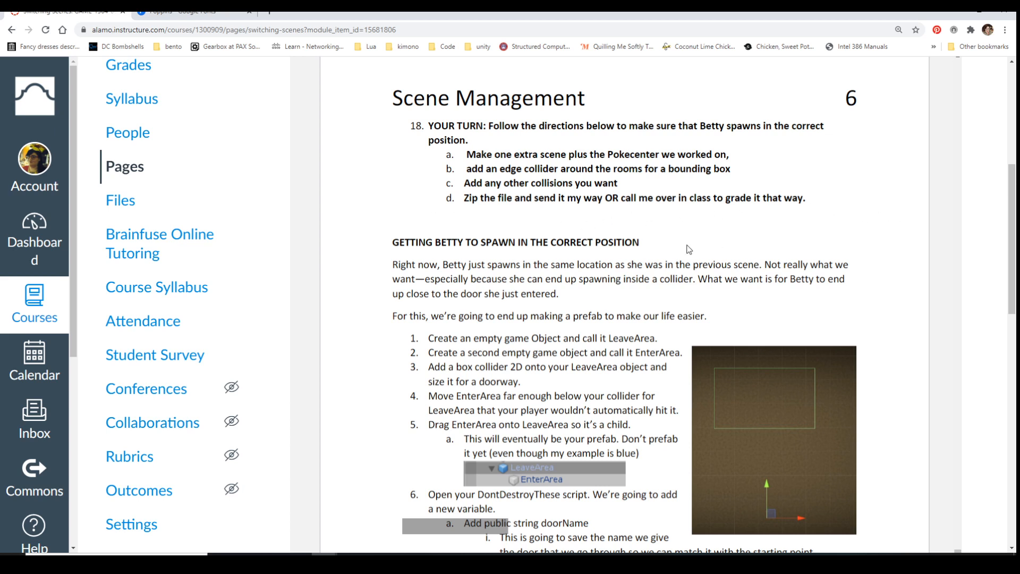
scroll(689, 249, "down", 1)
scroll(689, 249, "down", 1)
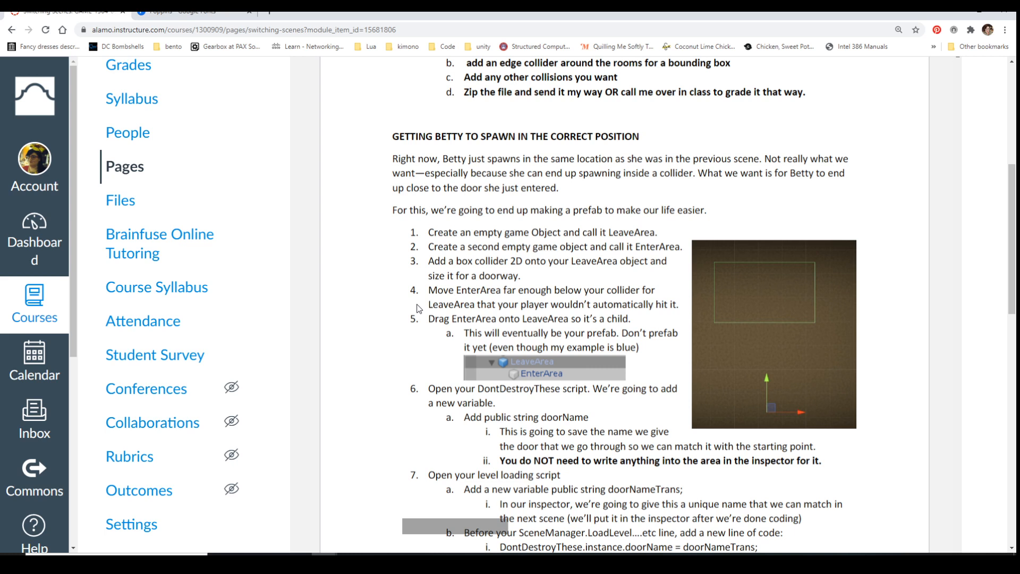
scroll(417, 309, "down", 3)
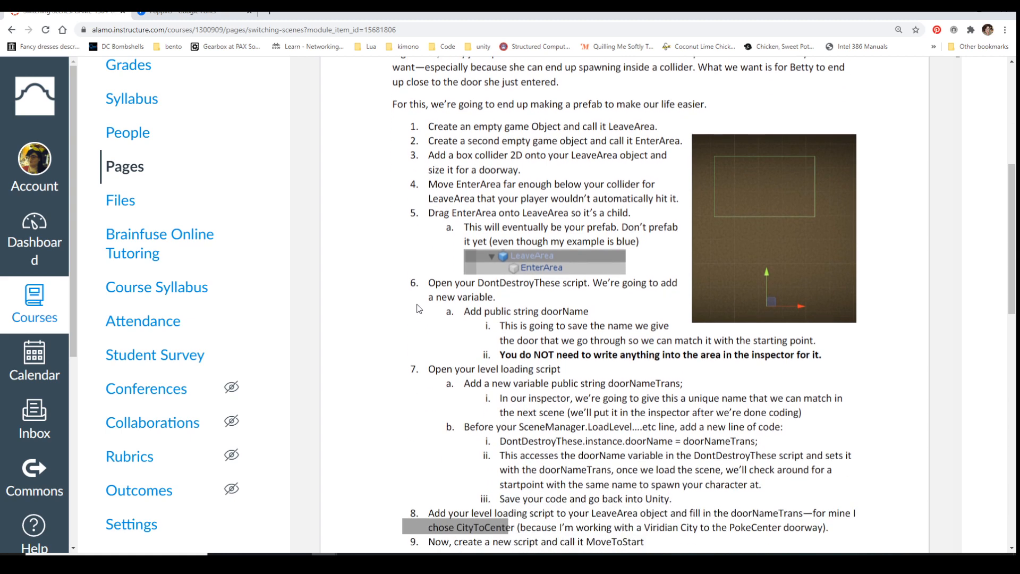
scroll(418, 309, "down", 2)
scroll(418, 308, "down", 2)
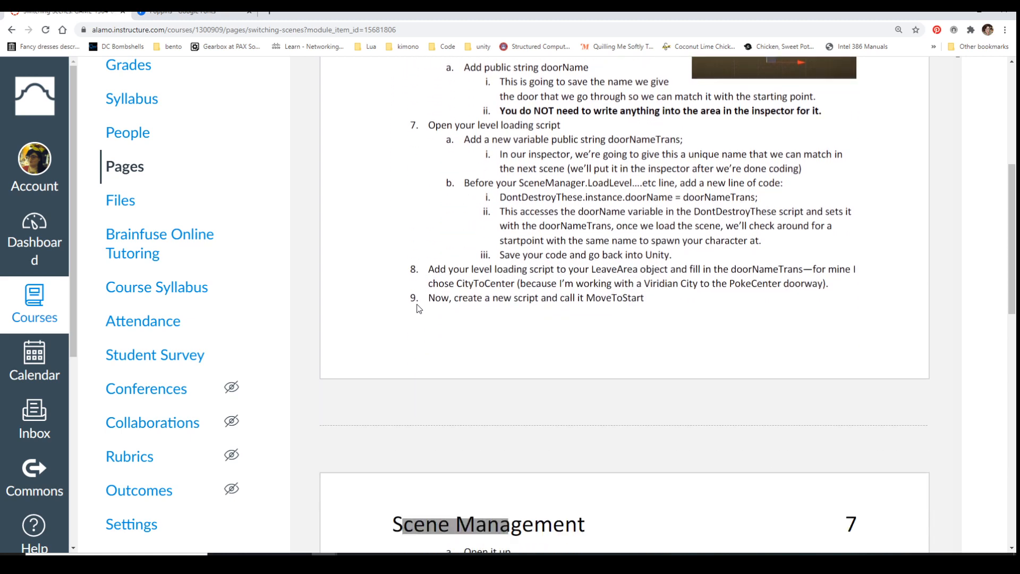
Read page 7 about the MoveToStart script, its Start function code, and the prefab and second-scene setup through item 15
scroll(690, 245, "down", 5)
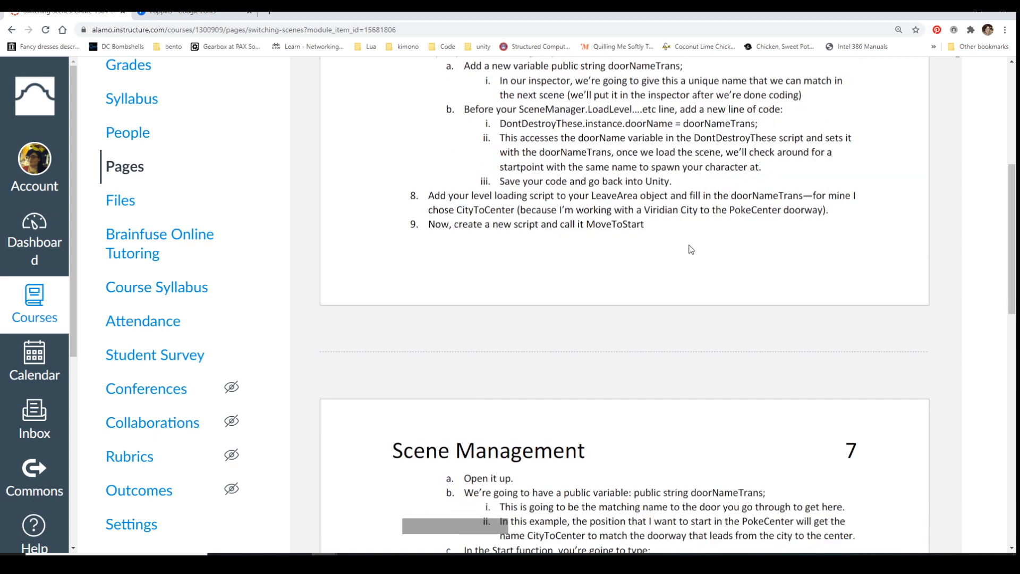
scroll(690, 249, "down", 2)
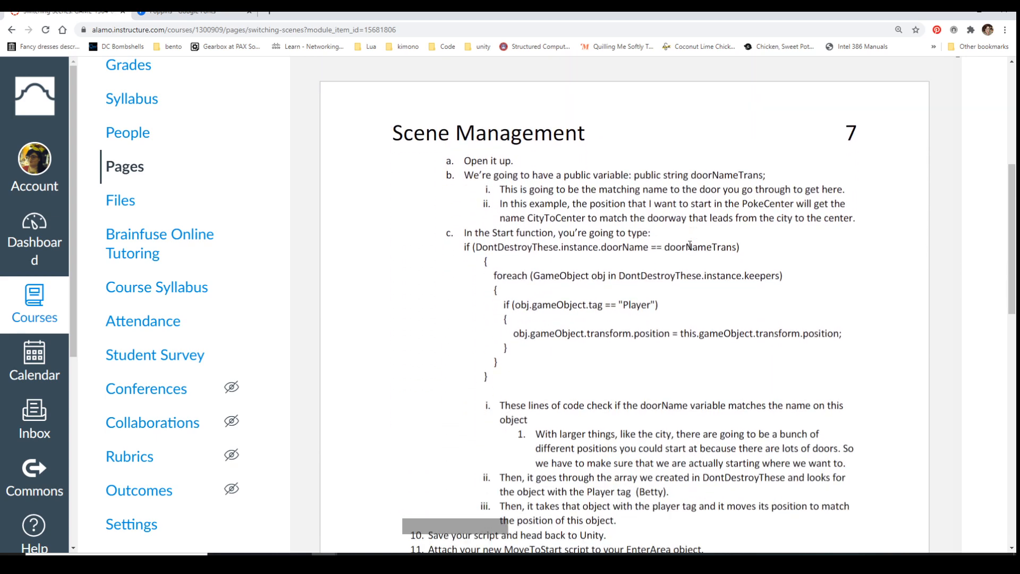
scroll(690, 246, "down", 1)
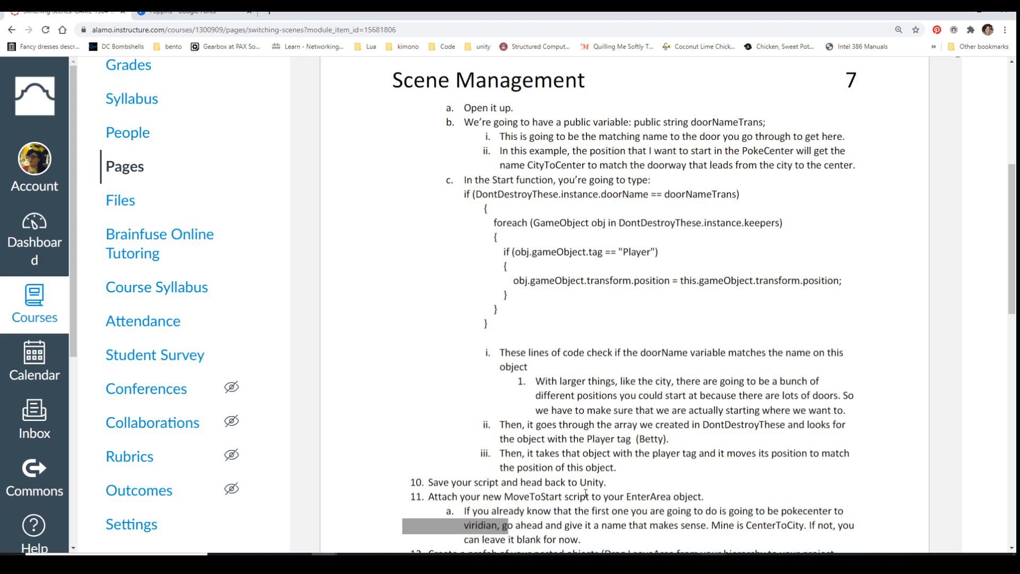
scroll(893, 394, "down", 1)
scroll(892, 395, "down", 2)
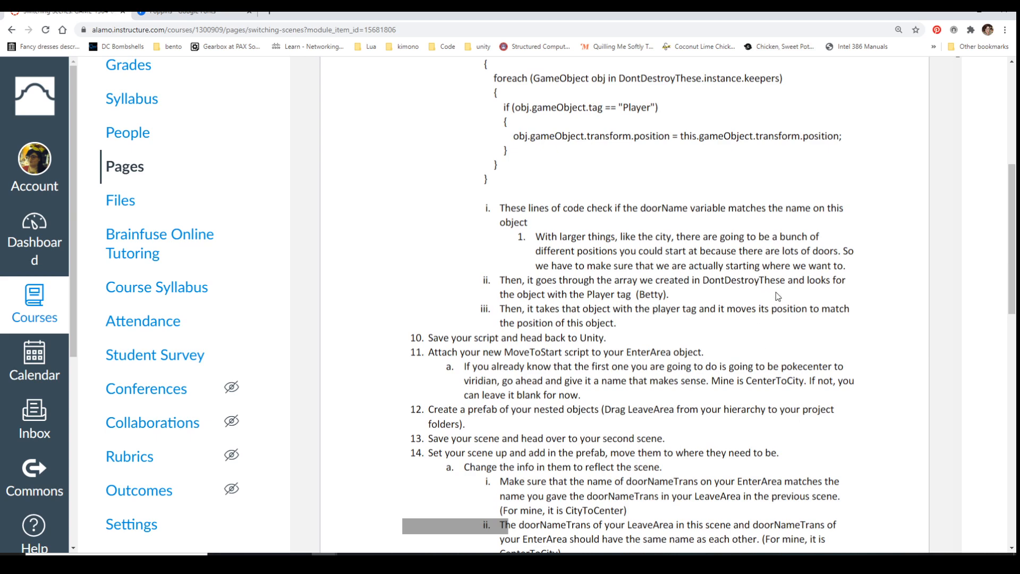
scroll(776, 292, "down", 4)
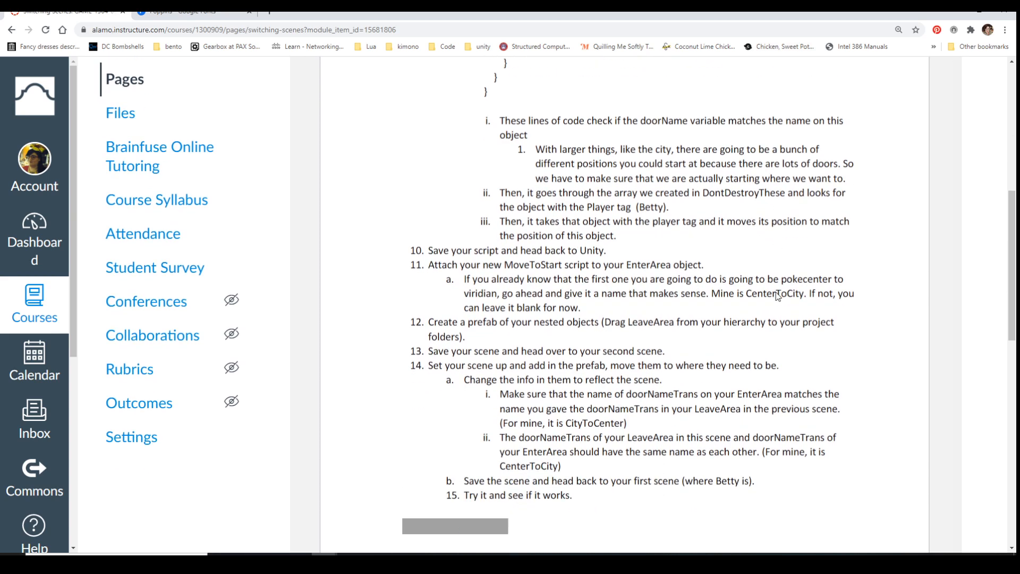
scroll(775, 291, "down", 2)
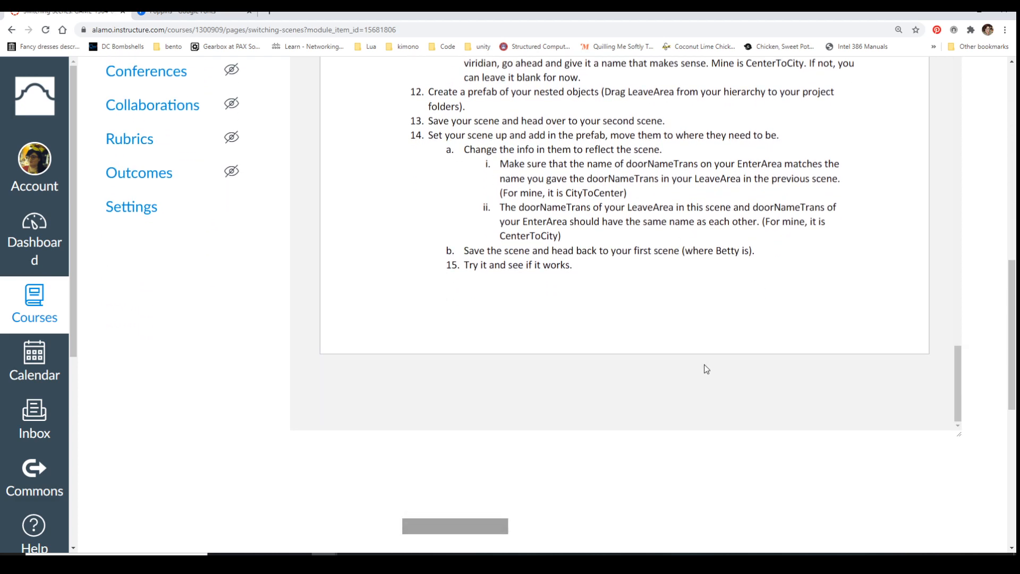
Move on from the end of this course page to Resetting a Physics Scene and preview ResettingAPhysicsGame.pdf
scroll(706, 370, "down", 3)
scroll(706, 369, "down", 6)
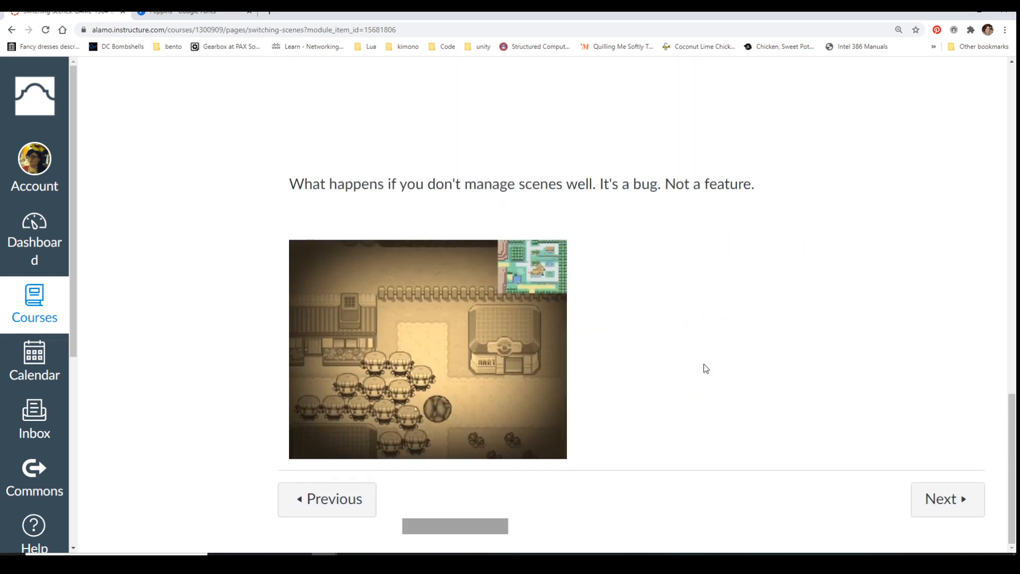
scroll(705, 368, "up", 1)
scroll(704, 367, "down", 1)
left_click(943, 499)
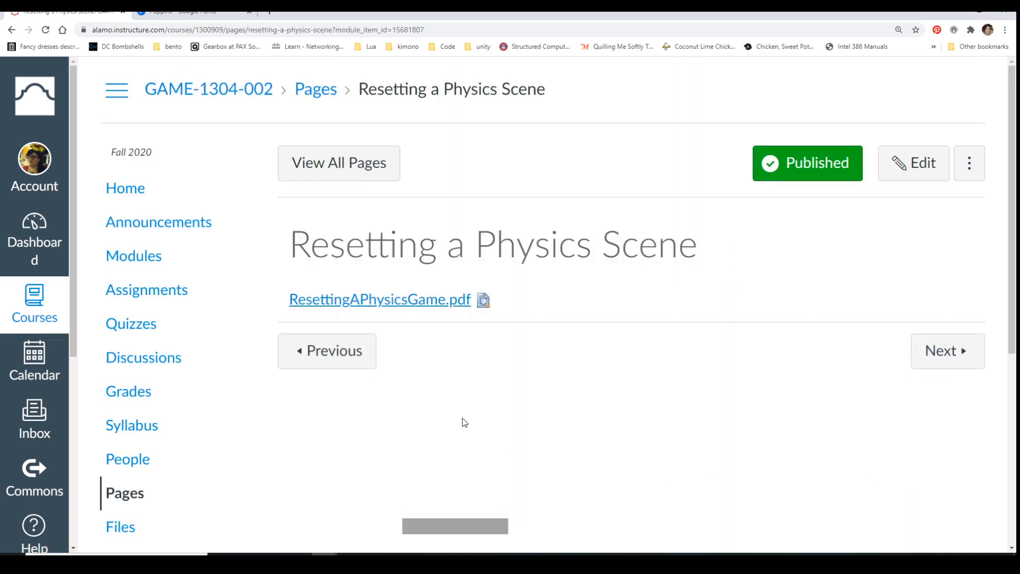
left_click(484, 301)
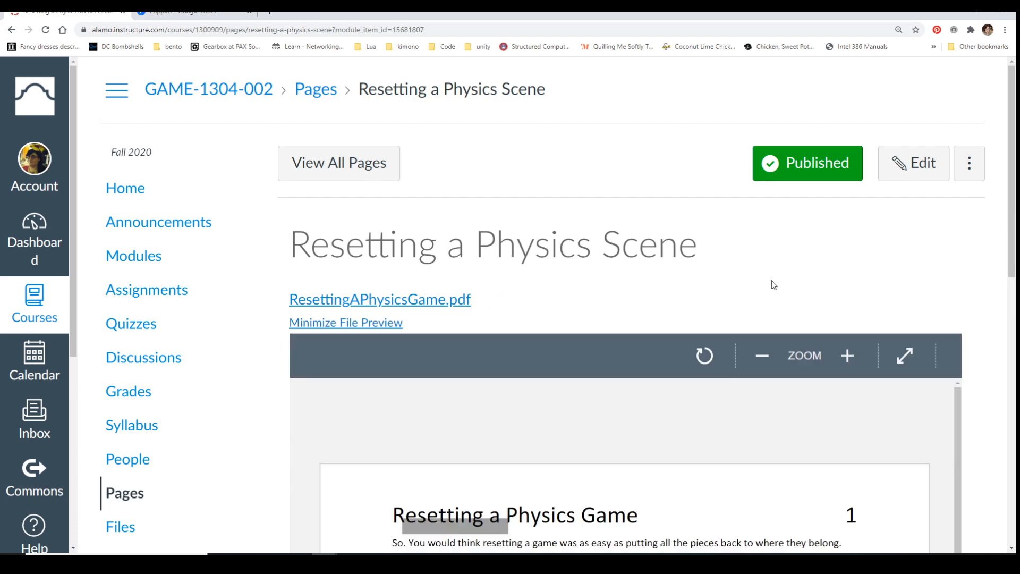
Read the Resetting a Physics Game document, covering the ClickerEnd coroutine, the Time.timeScale lines and the RestartLevel method
scroll(770, 281, "down", 5)
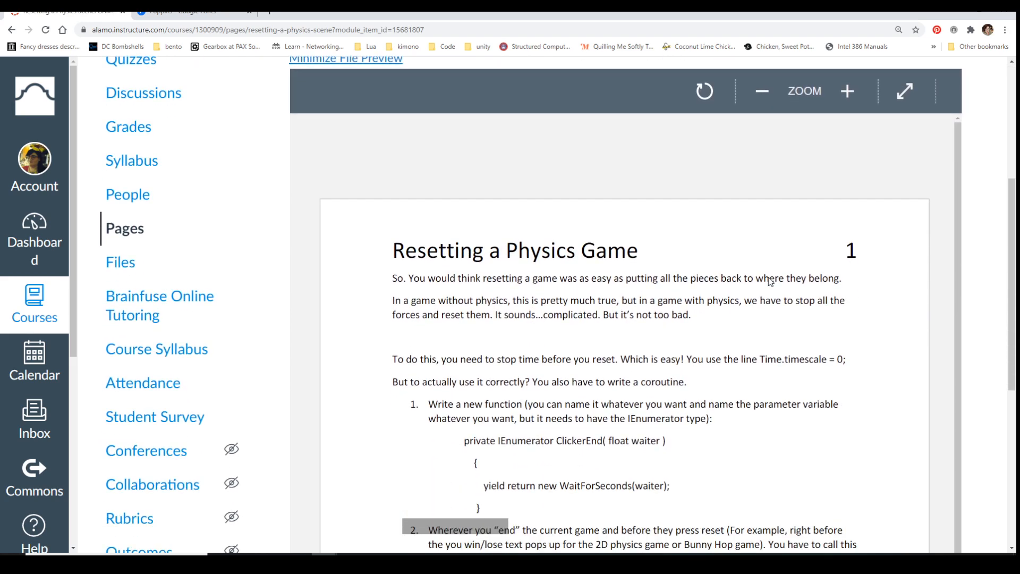
scroll(768, 279, "down", 2)
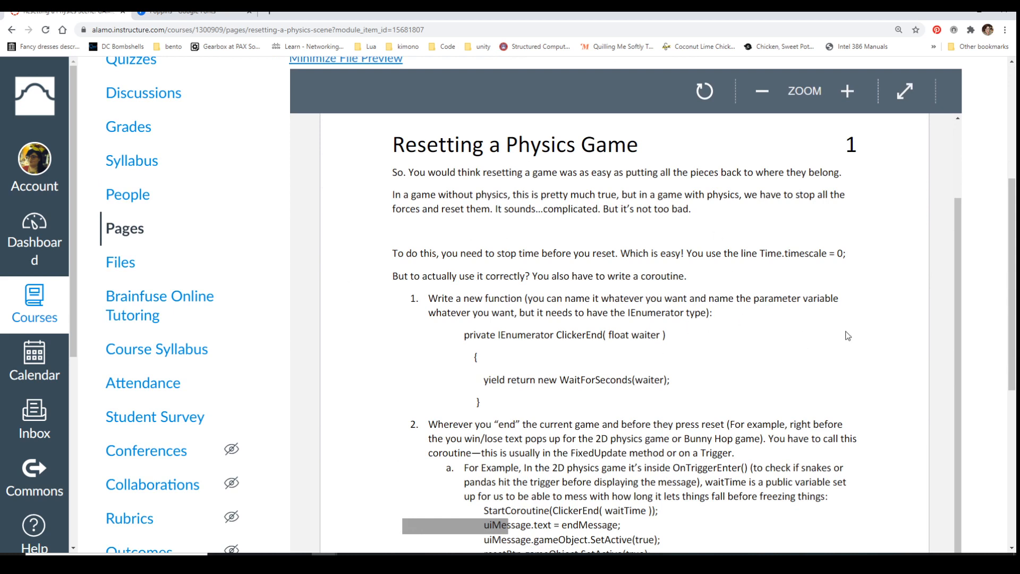
scroll(847, 336, "down", 2)
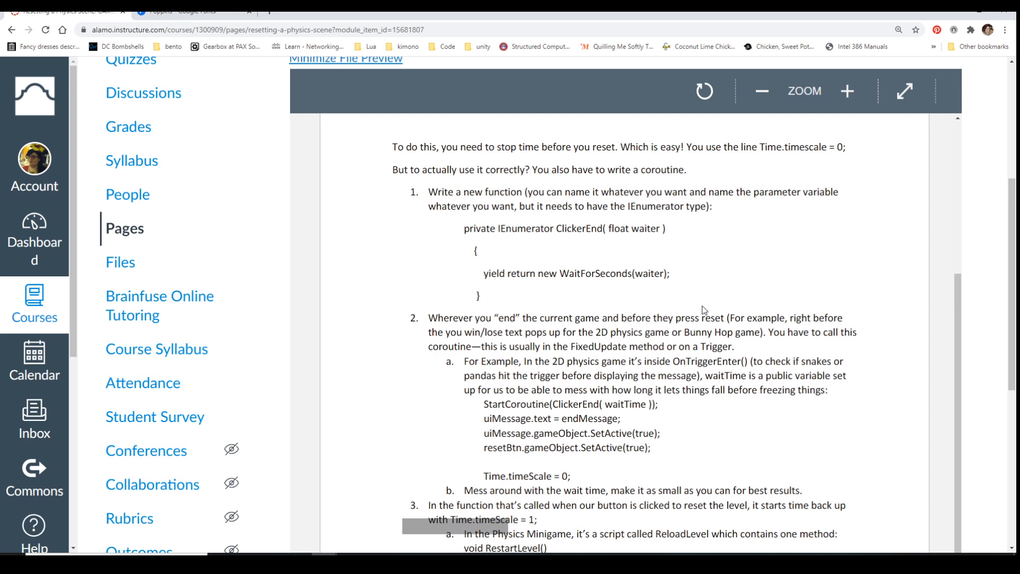
scroll(702, 310, "down", 1)
scroll(998, 249, "down", 2)
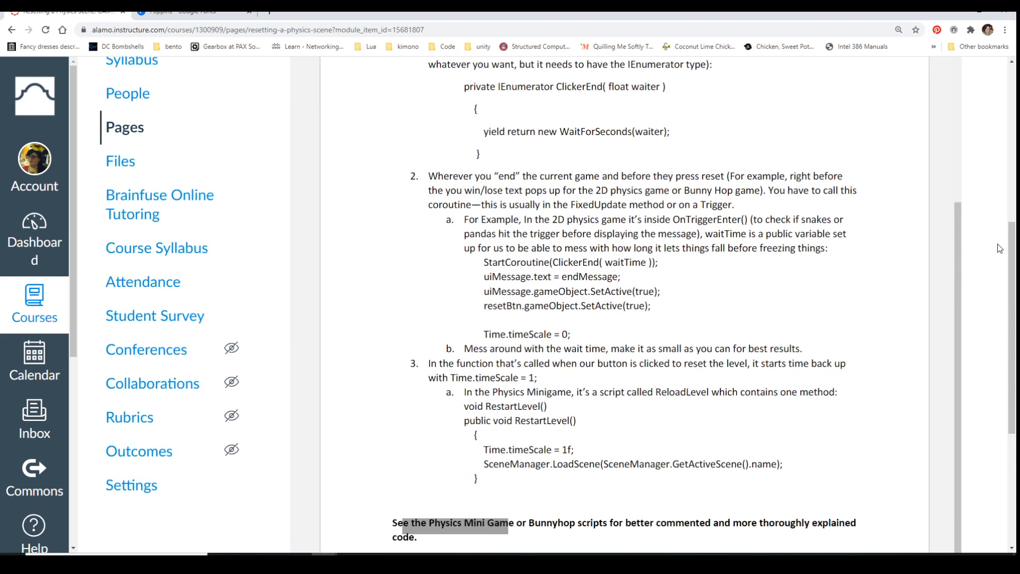
scroll(998, 248, "down", 2)
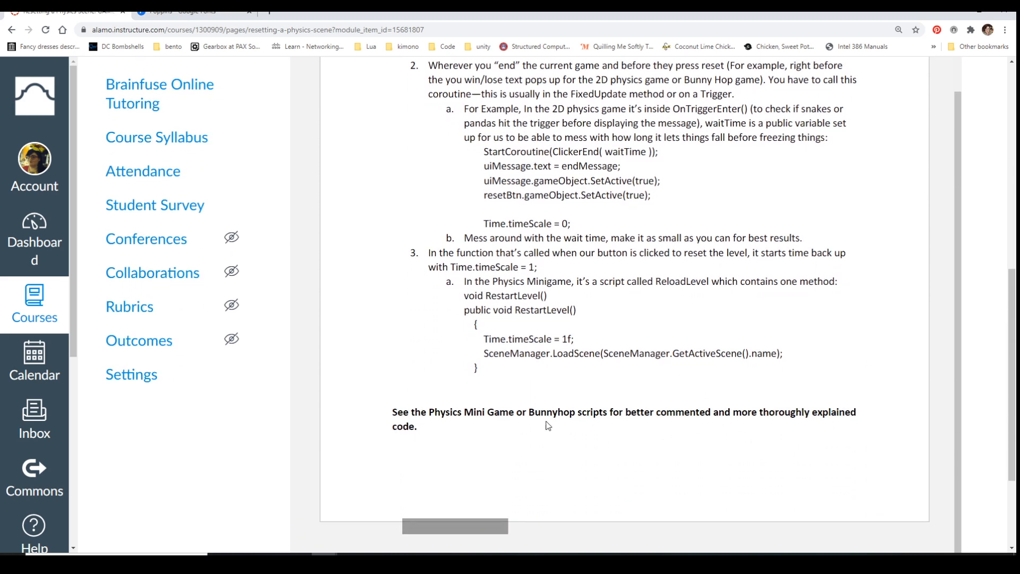
Review the document's steps again and highlight the SceneManager.LoadScene line inside the RestartLevel method
scroll(635, 387, "up", 1)
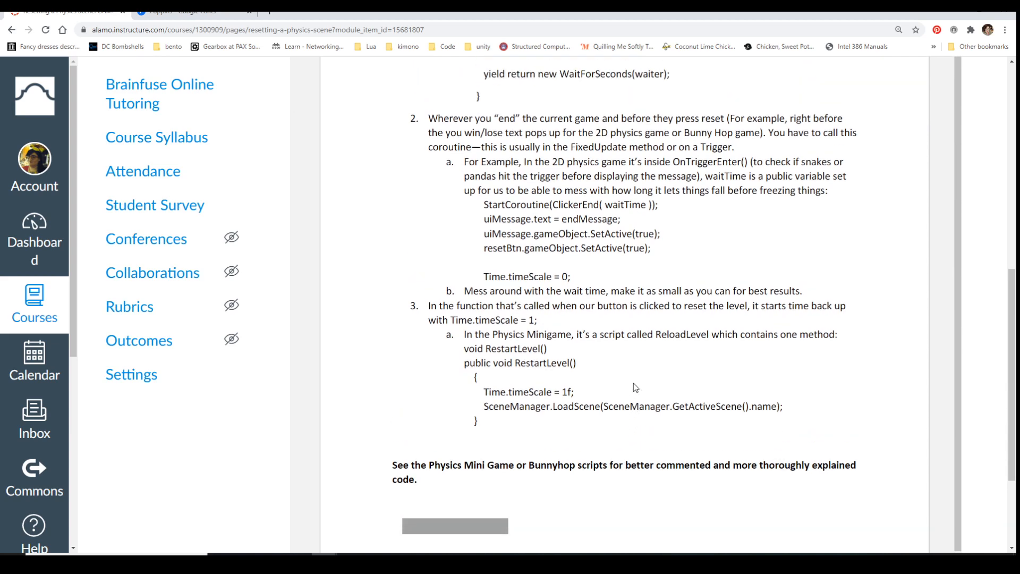
scroll(635, 387, "up", 2)
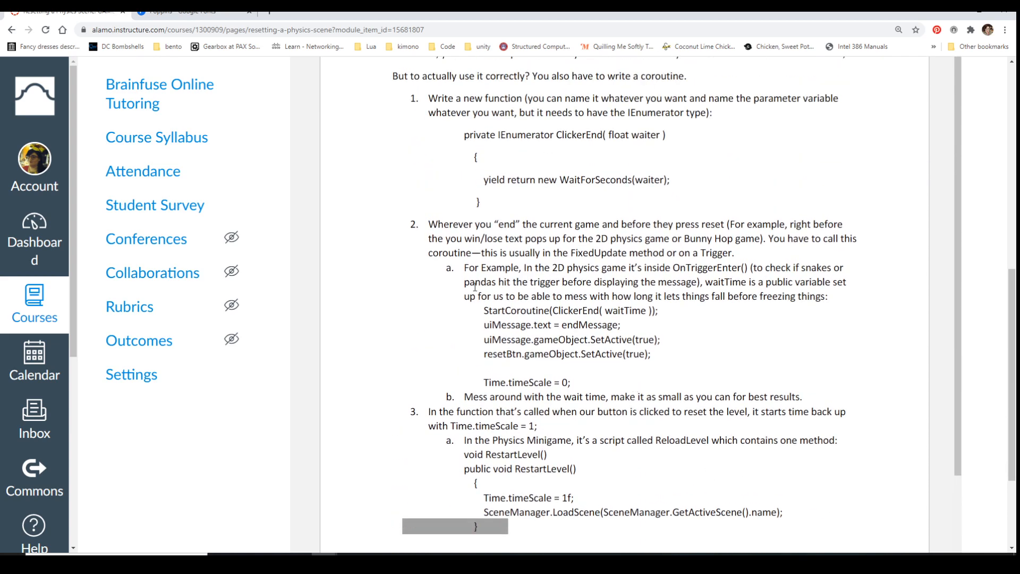
scroll(711, 340, "up", 2)
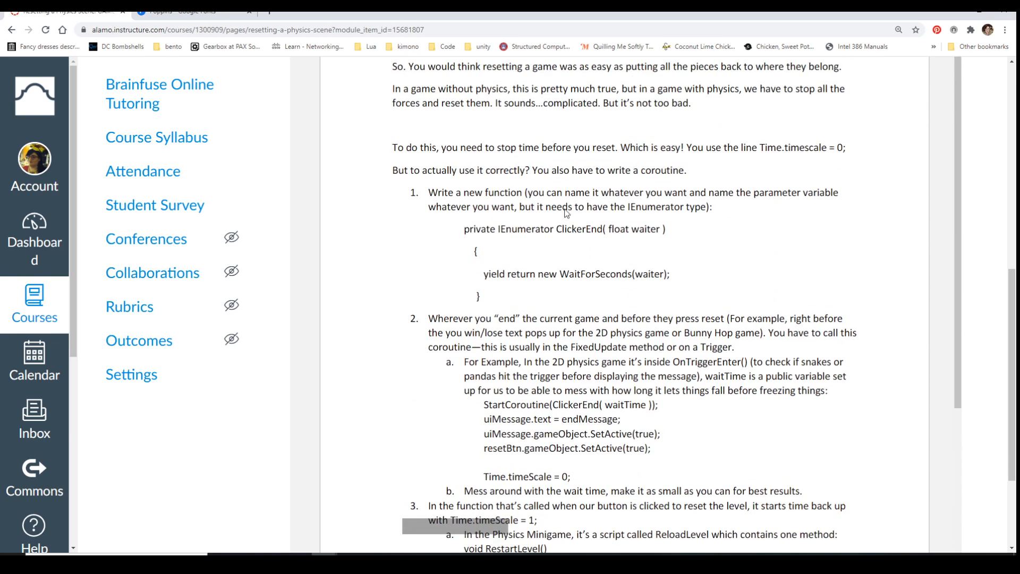
scroll(668, 257, "down", 3)
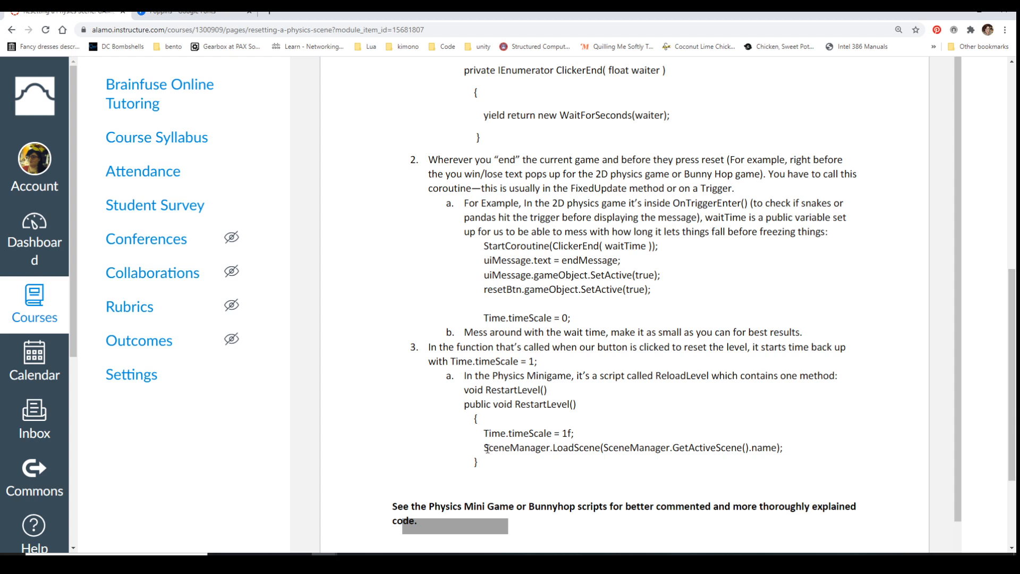
left_click_drag(488, 448, 782, 447)
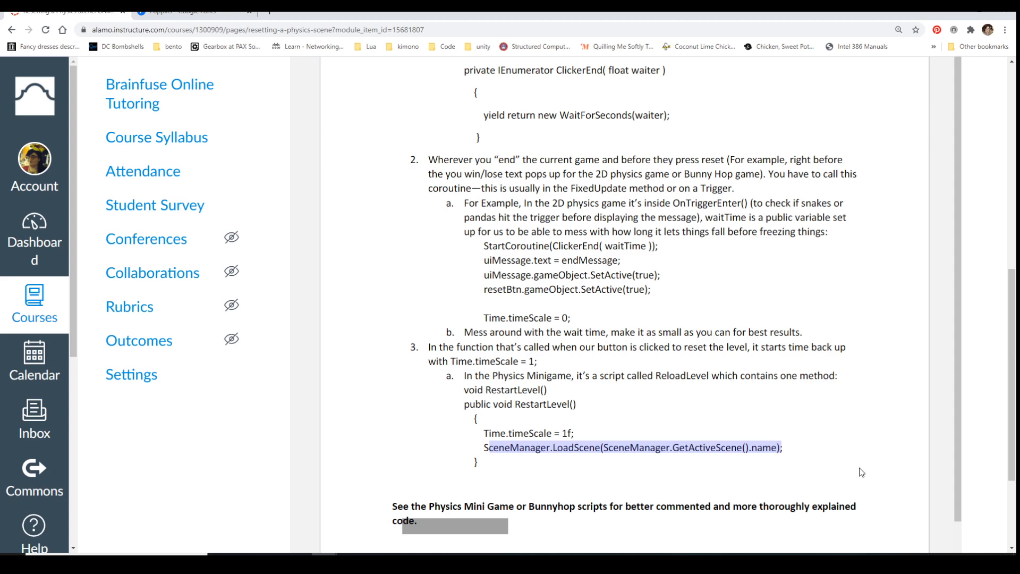
Highlight the ClickerEnd coroutine code in item 1, then clear the highlight at the StartCoroutine example in item 2
scroll(568, 351, "up", 3)
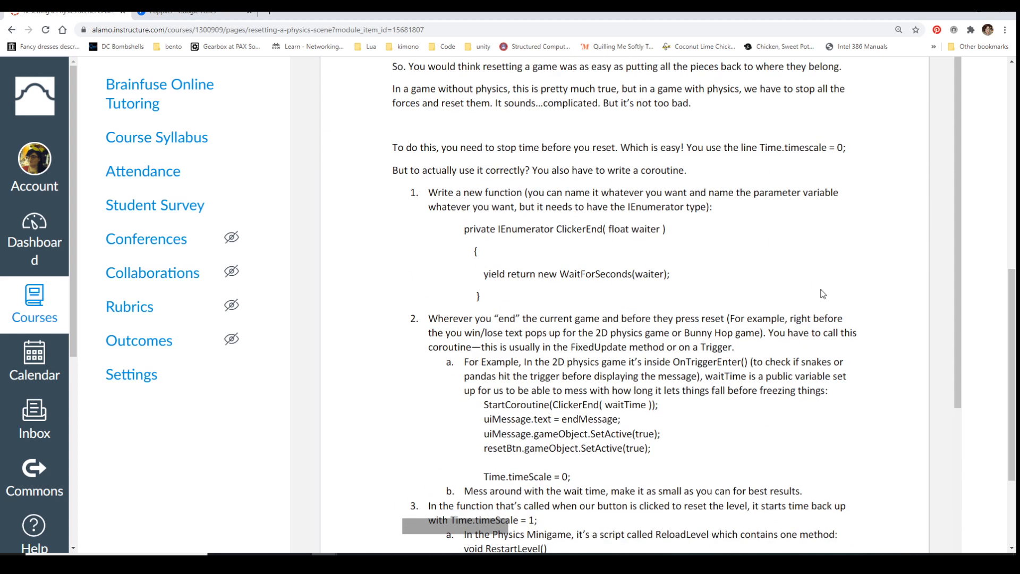
scroll(786, 310, "down", 3)
scroll(617, 260, "up", 2)
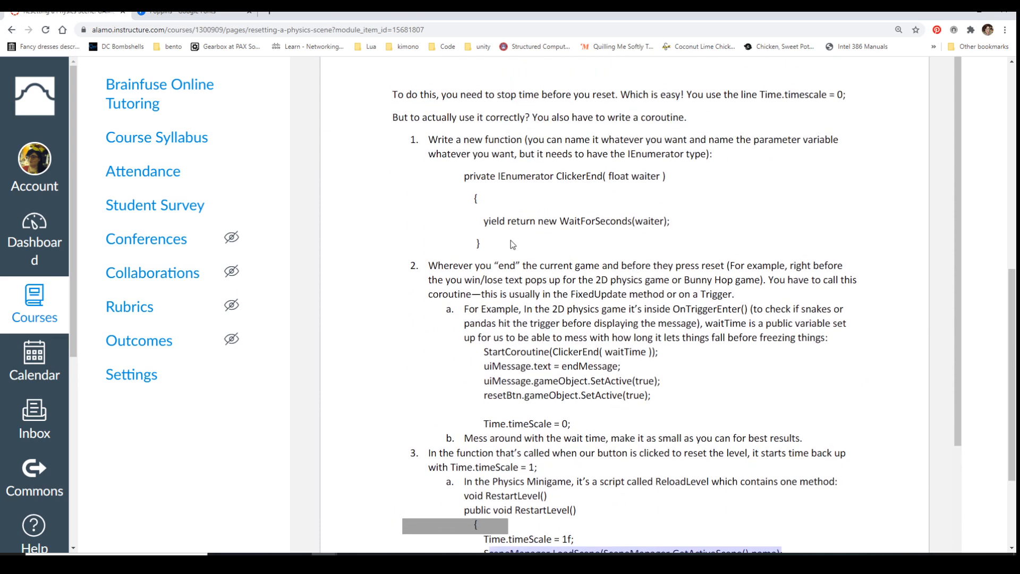
left_click_drag(509, 244, 414, 180)
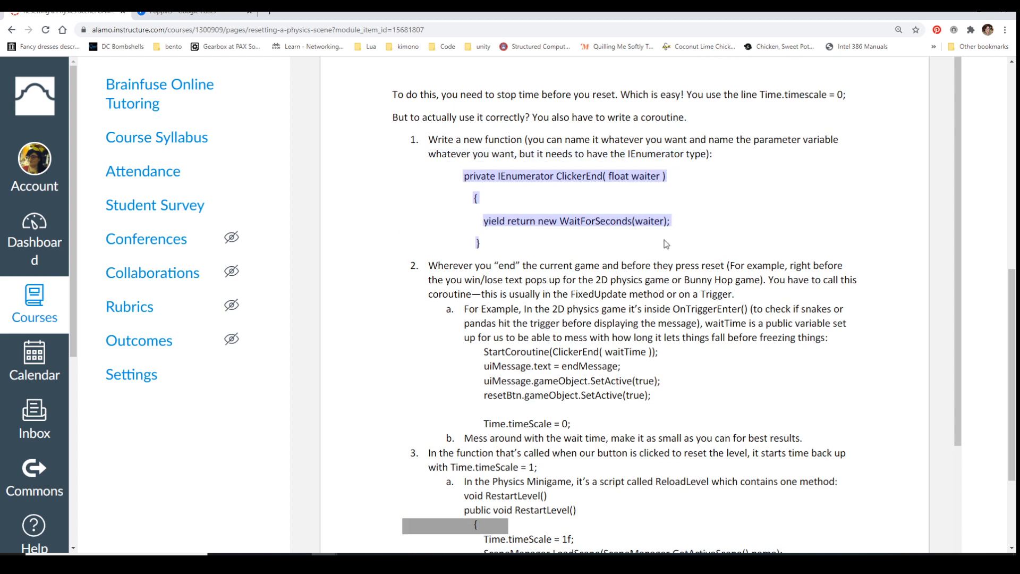
left_click(566, 355)
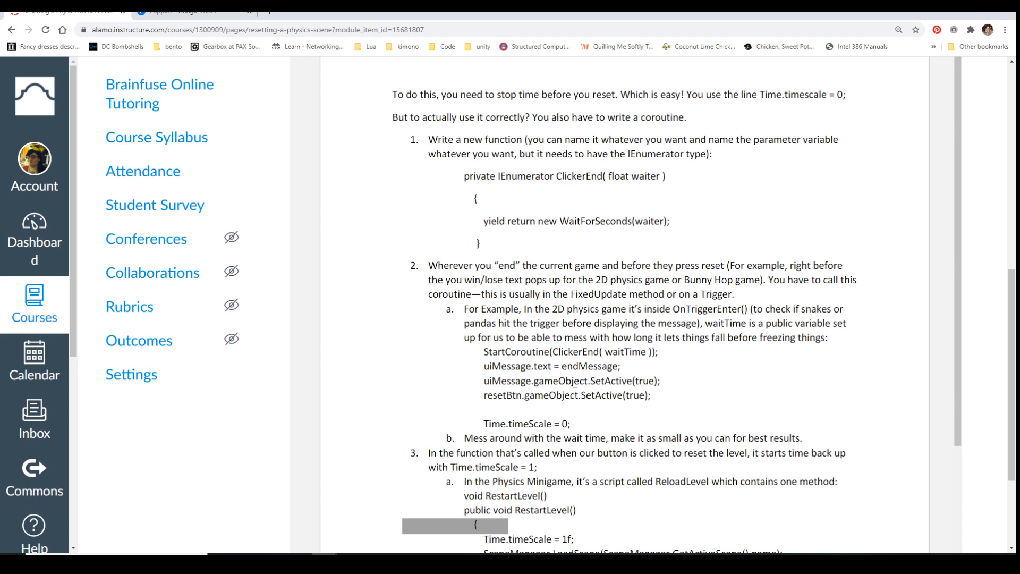
Leave the Resetting a Physics Scene page for the course modules and open Week 5's So You Want a Loading Bar? page
scroll(574, 372, "up", 7)
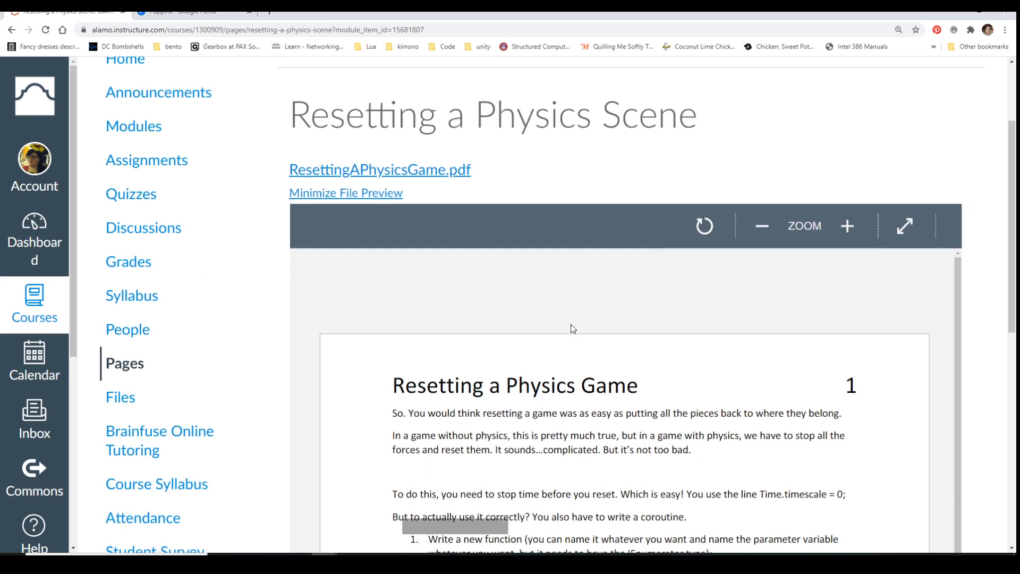
scroll(572, 328, "up", 2)
left_click(130, 257)
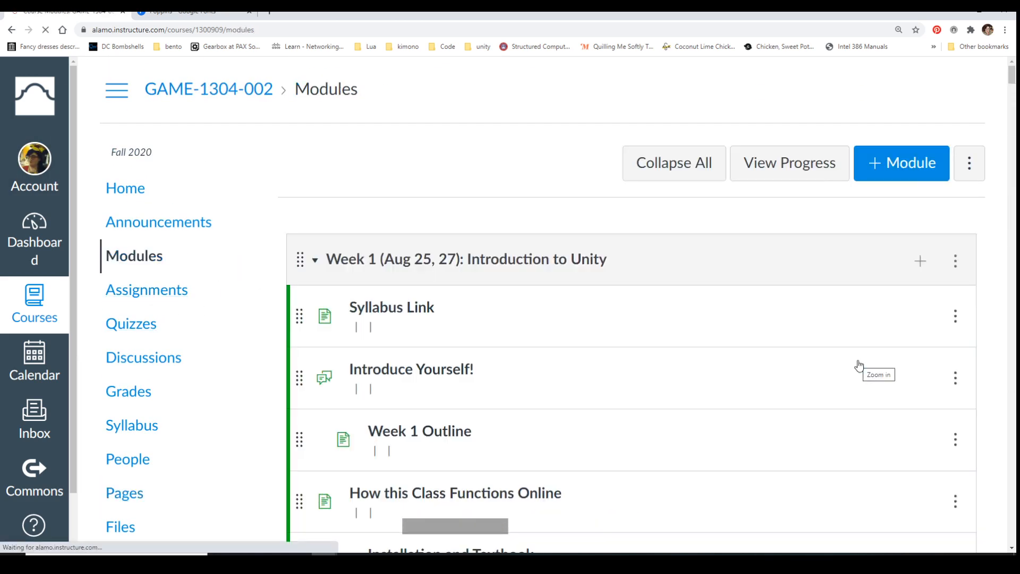
scroll(859, 365, "down", 20)
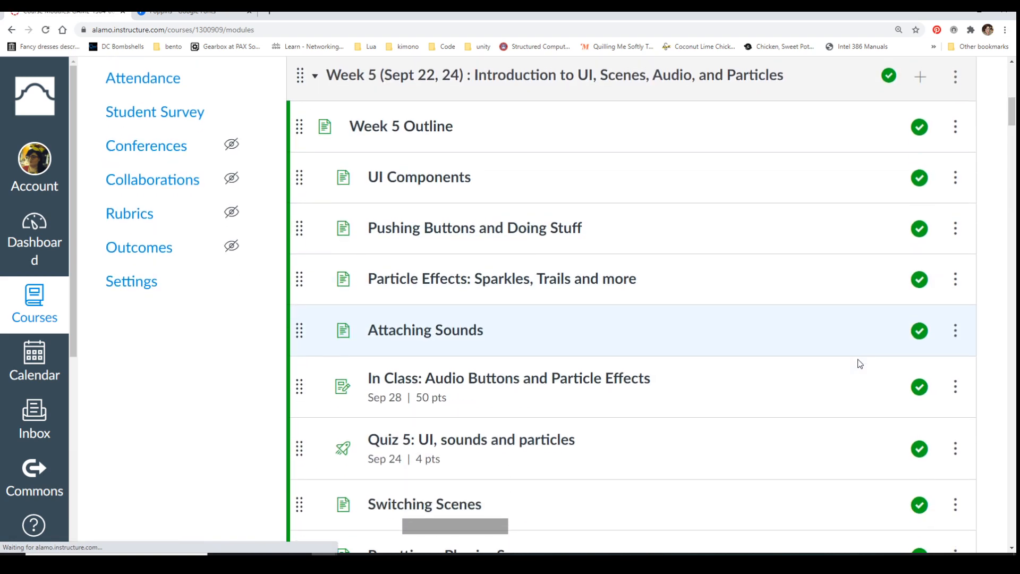
scroll(859, 364, "down", 5)
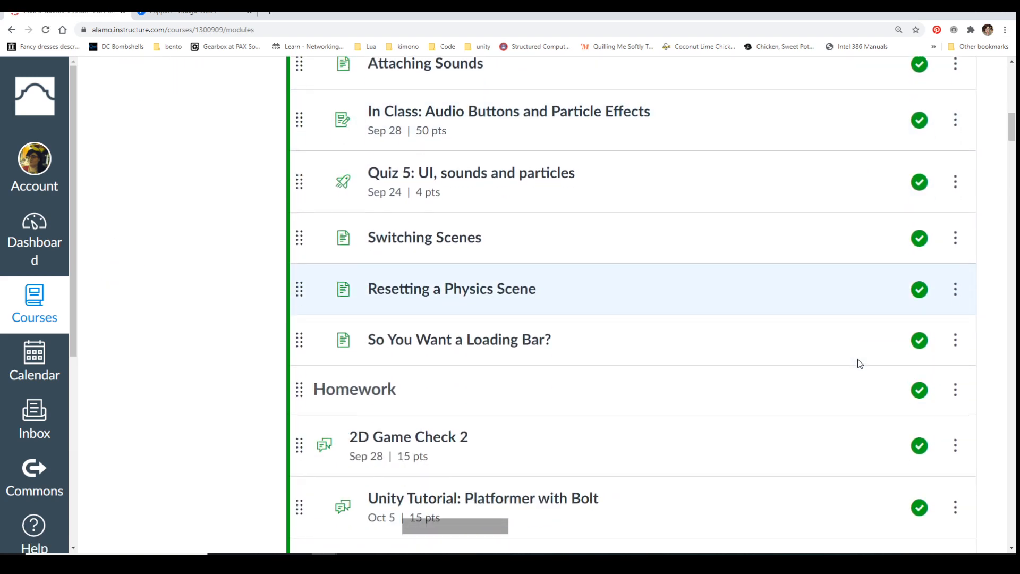
left_click(483, 340)
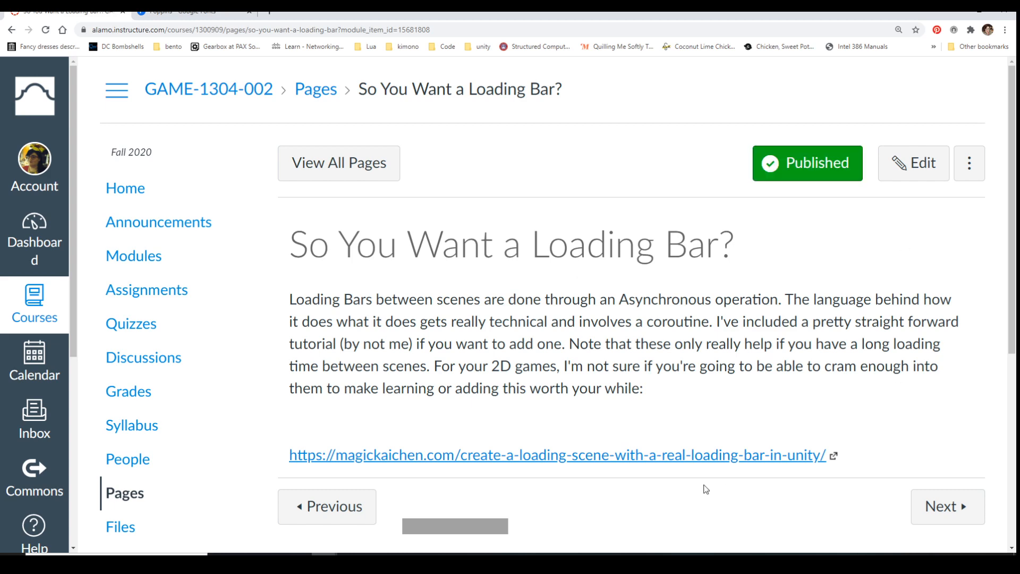
Open the linked magickaichen.com loading bar tutorial and read through its scene-switching, LoadSceneAsync and ChangeSceneAsync code sections
left_click(668, 458)
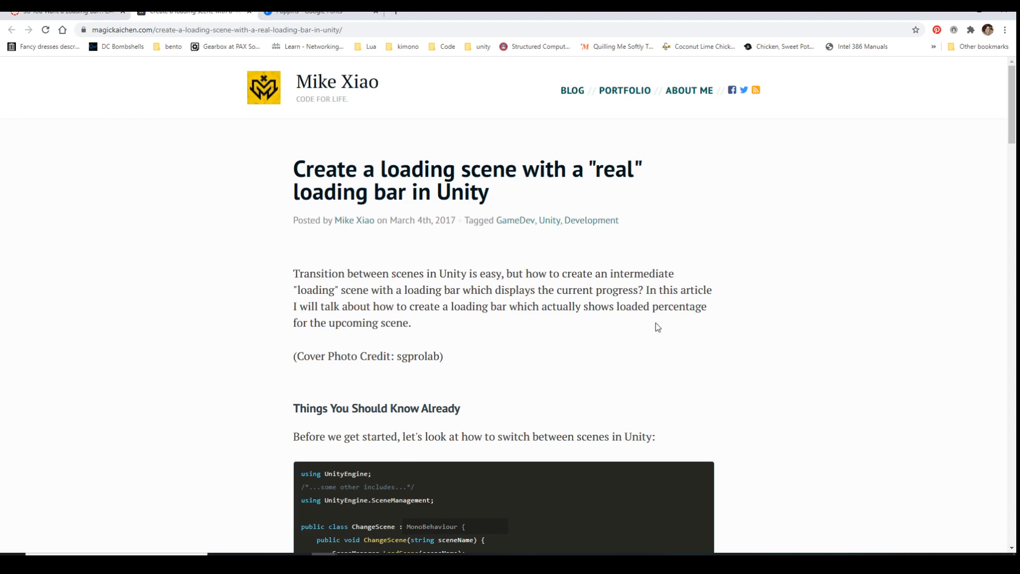
scroll(658, 327, "down", 1)
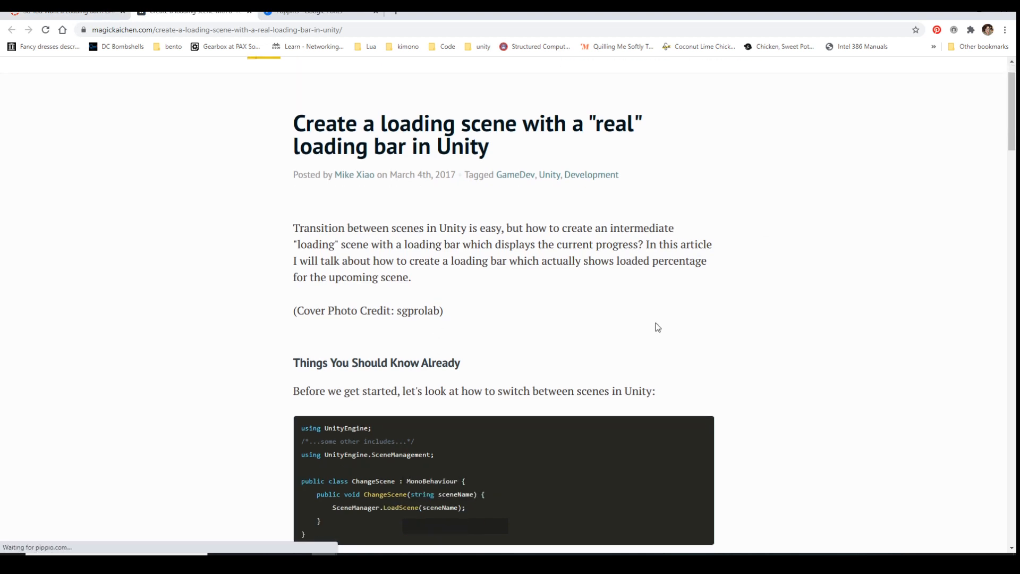
scroll(657, 326, "down", 2)
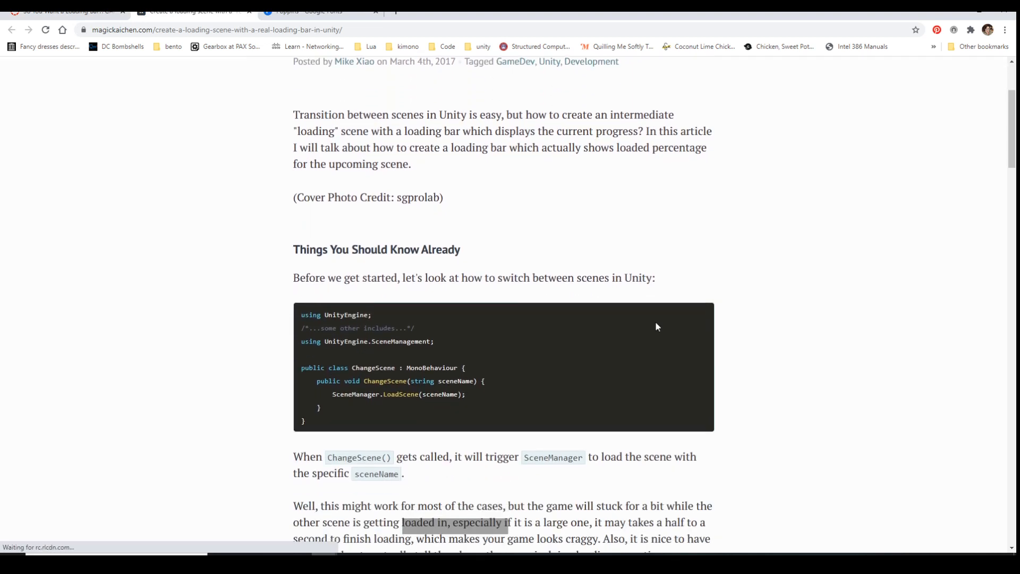
scroll(657, 326, "down", 9)
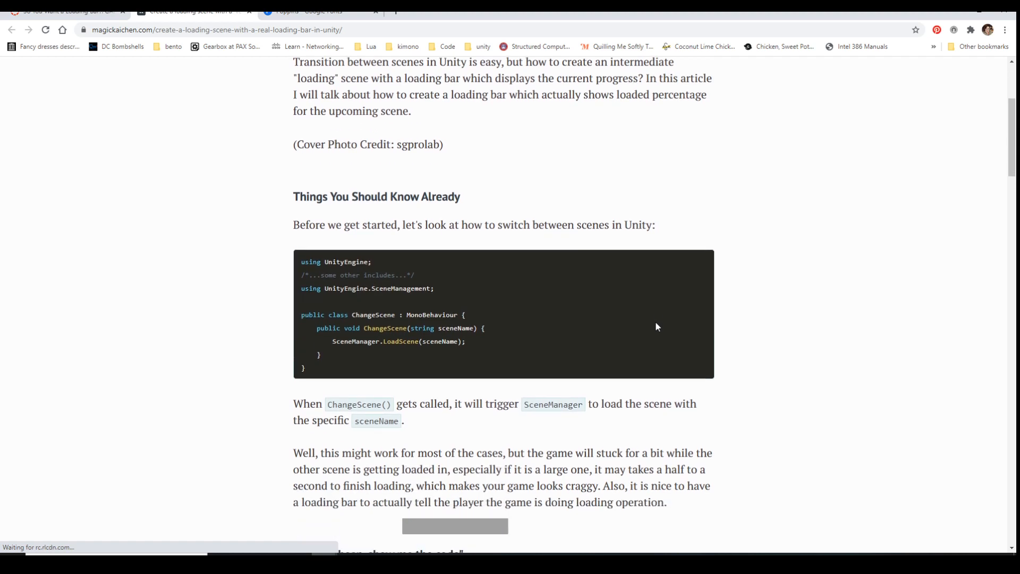
scroll(658, 323, "down", 9)
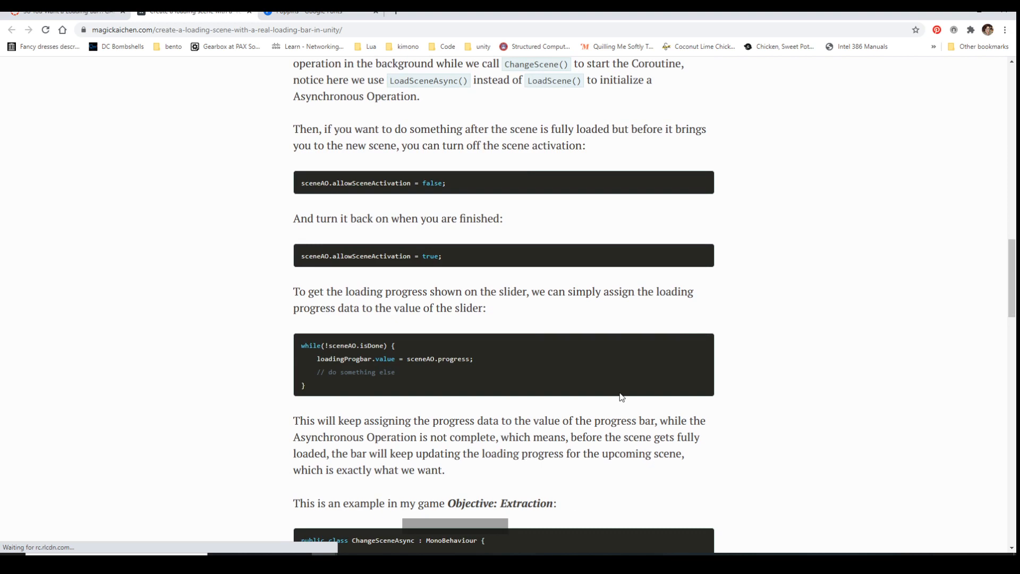
scroll(621, 394, "down", 10)
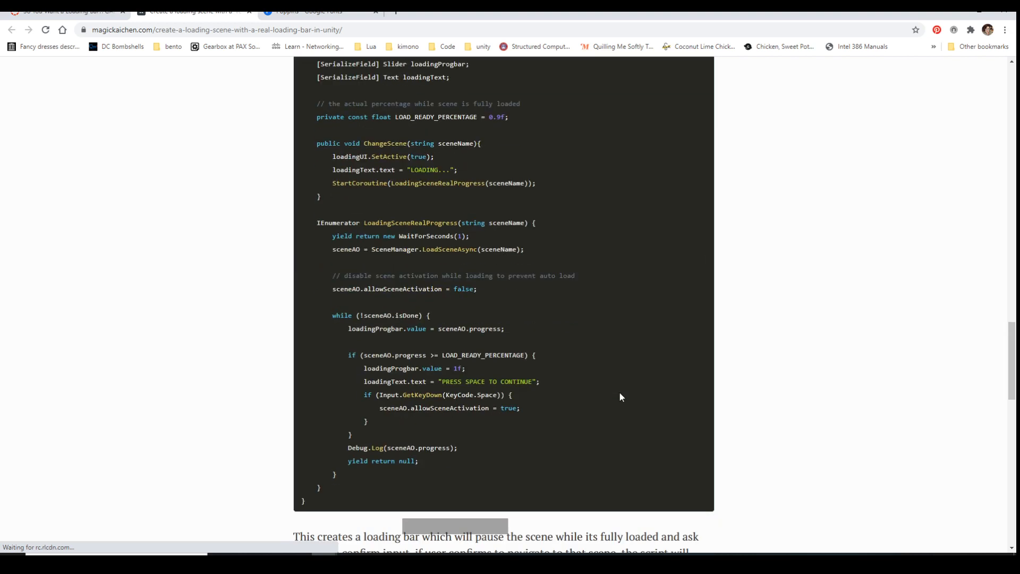
scroll(621, 396, "down", 12)
Go back over the tutorial from its WaitForSeconds and LOAD_READY_PERCENTAGE notes through the progress slider code to the article title
scroll(621, 397, "up", 4)
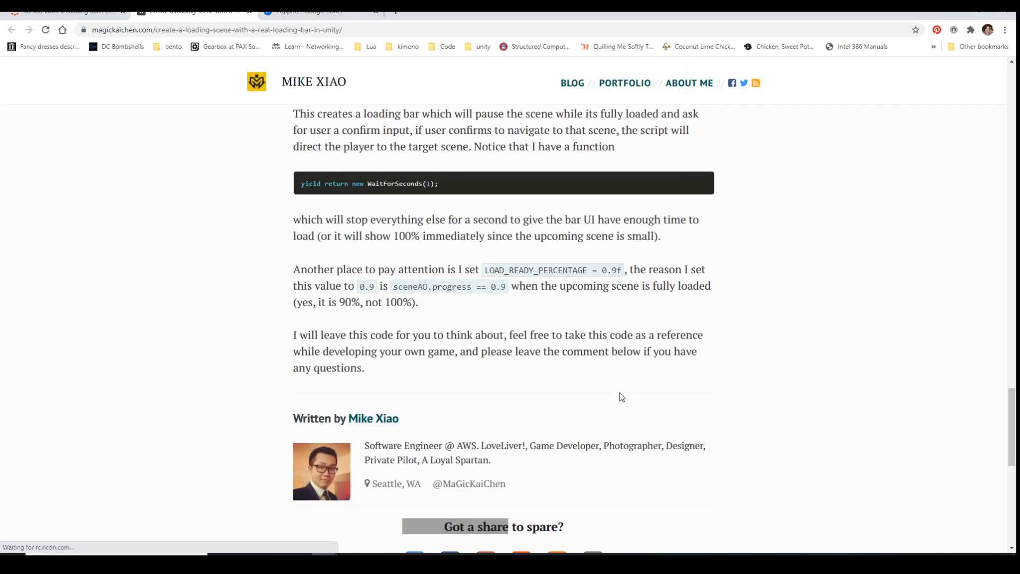
scroll(621, 397, "up", 1)
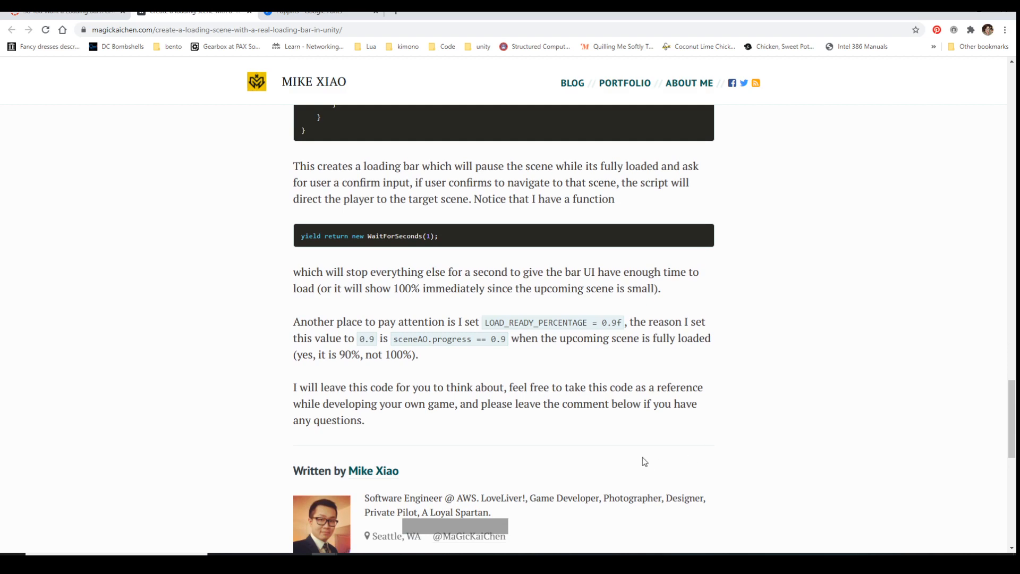
scroll(642, 457, "up", 1)
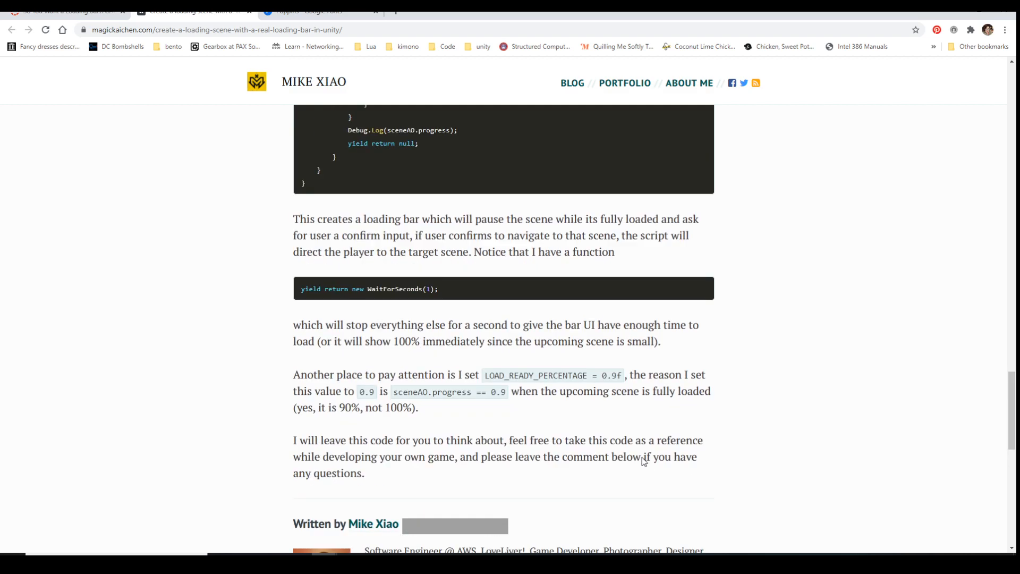
scroll(642, 457, "up", 2)
scroll(579, 307, "up", 5)
scroll(579, 307, "up", 20)
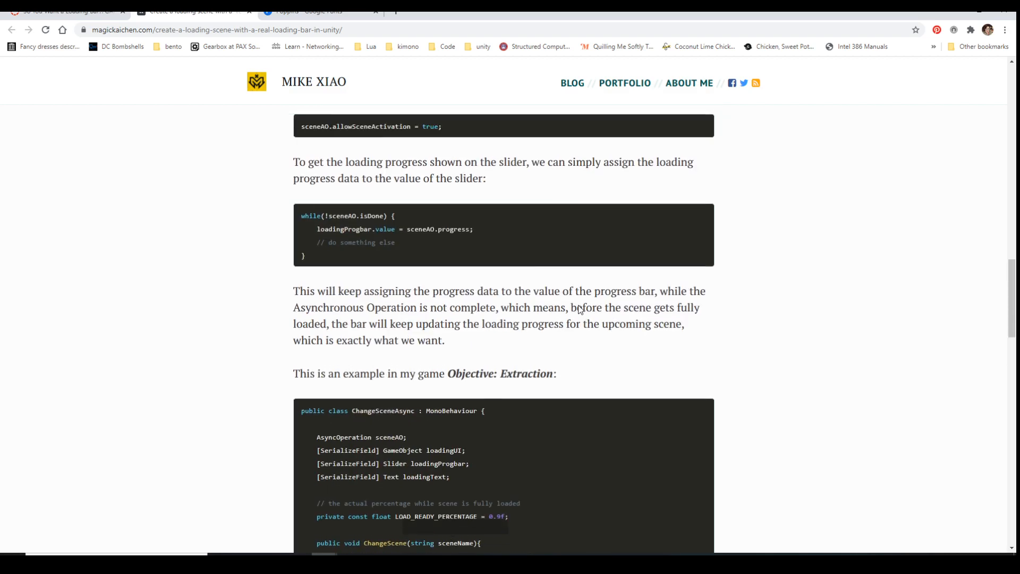
scroll(450, 242, "up", 1)
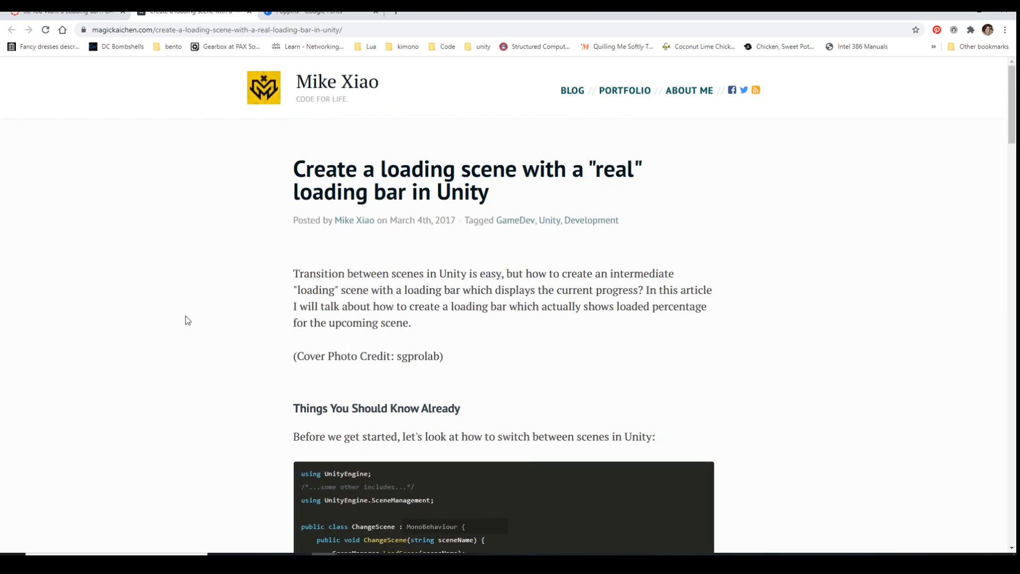
Return to the course modules, review the Week 5 items and homework, and open Particle Effects: Sparkles, Trails and more
left_click(80, 12)
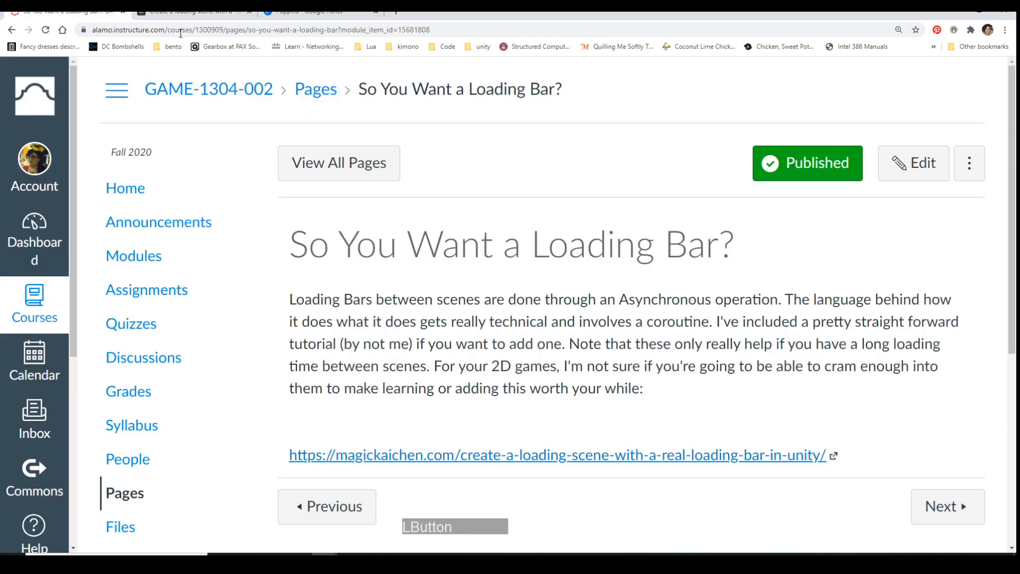
left_click(12, 30)
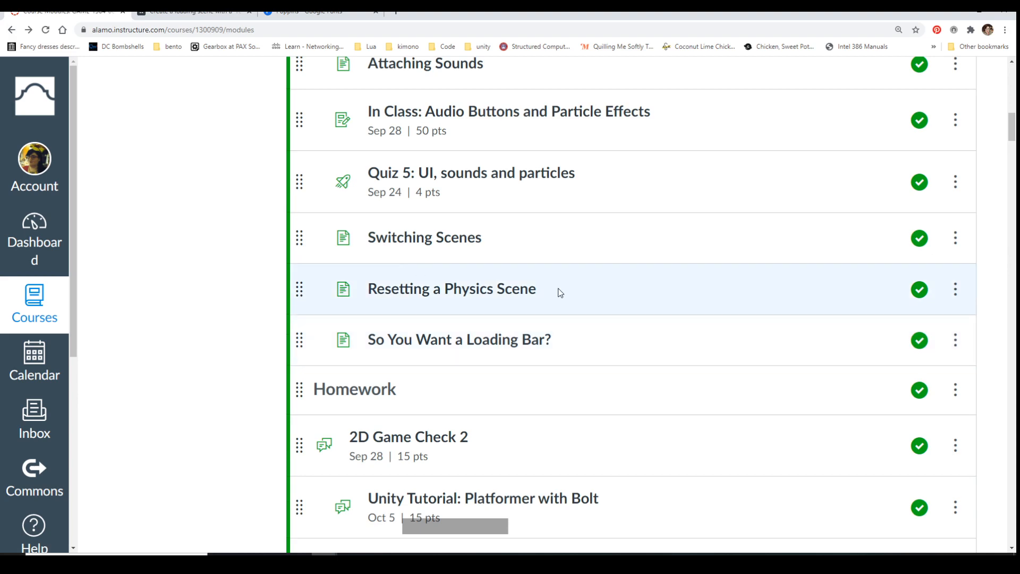
scroll(590, 332, "down", 3)
scroll(593, 340, "up", 3)
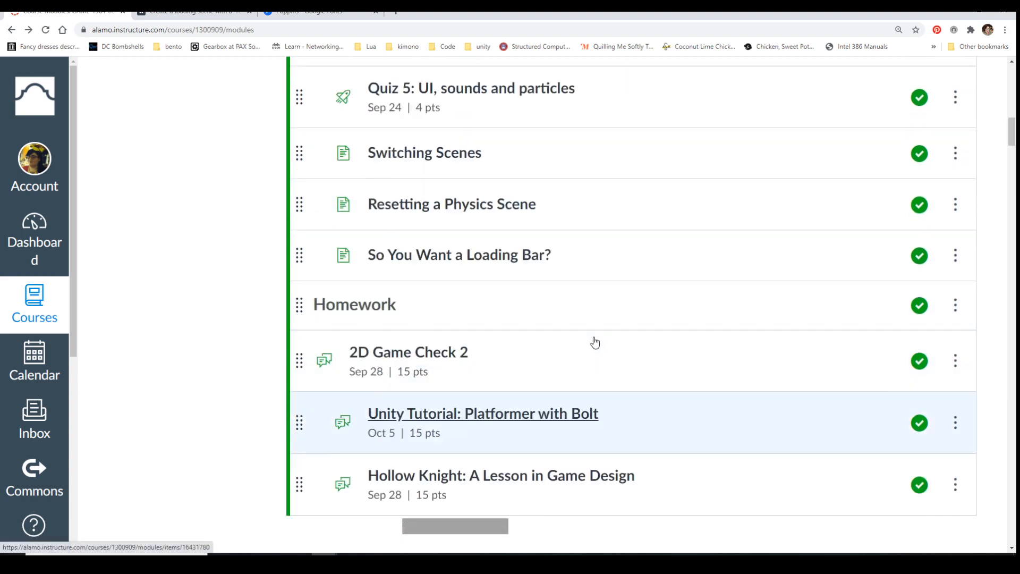
scroll(593, 340, "up", 2)
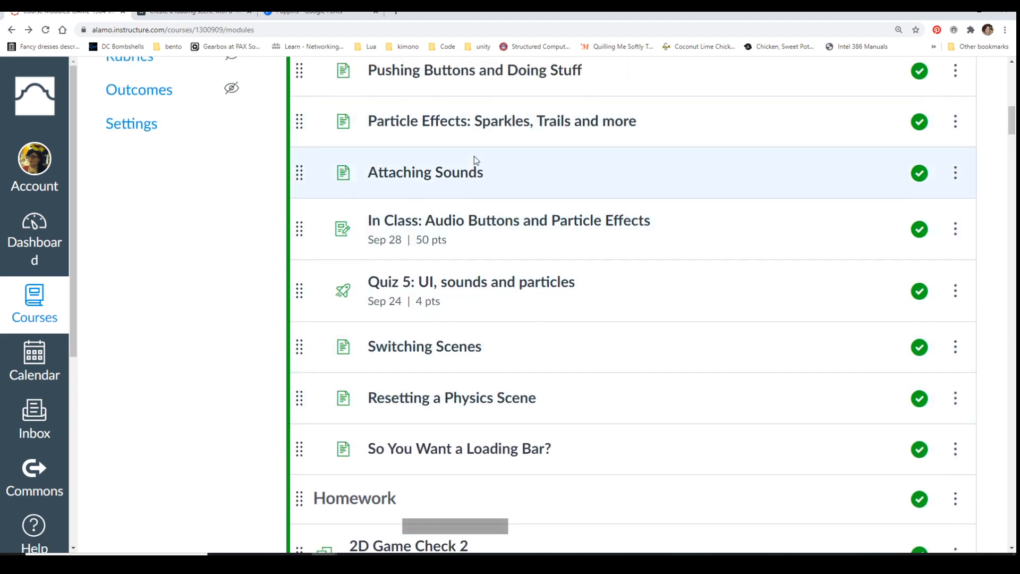
scroll(468, 164, "up", 1)
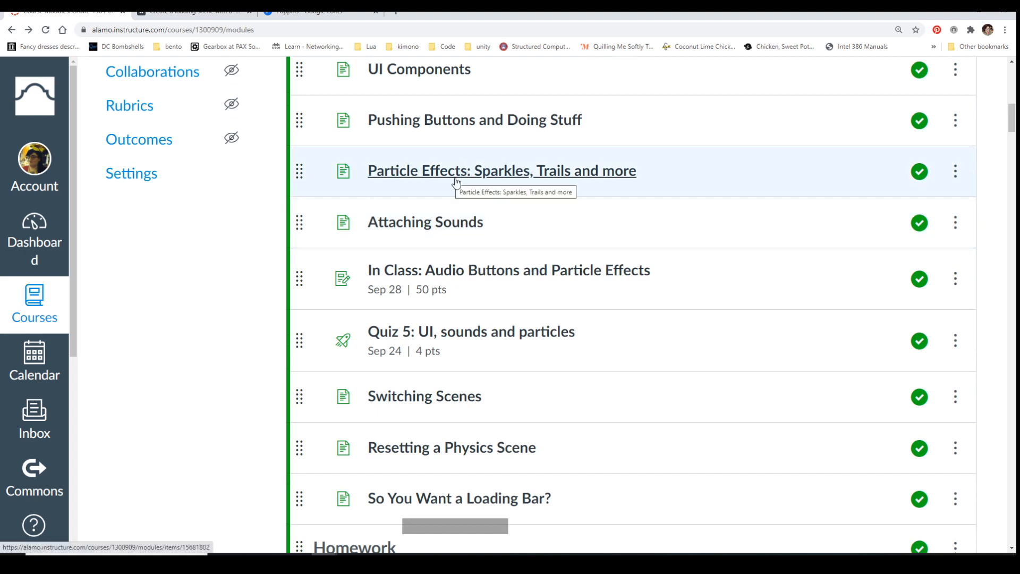
left_click(447, 175)
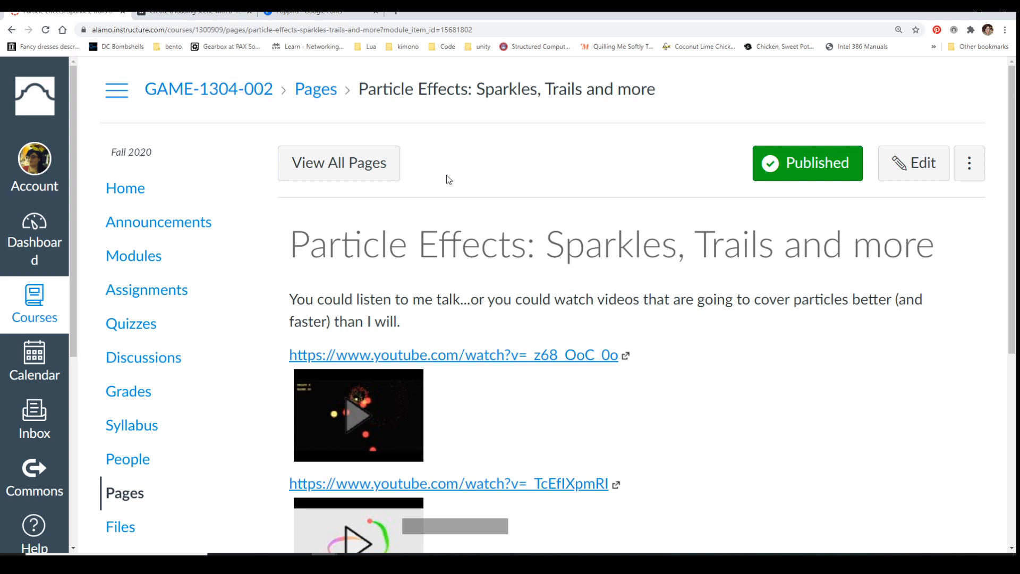
Open the second YouTube link, HOW TO MAKE COOL TRAIL EFFECTS, pause the video and show its playback settings
scroll(572, 519, "down", 3)
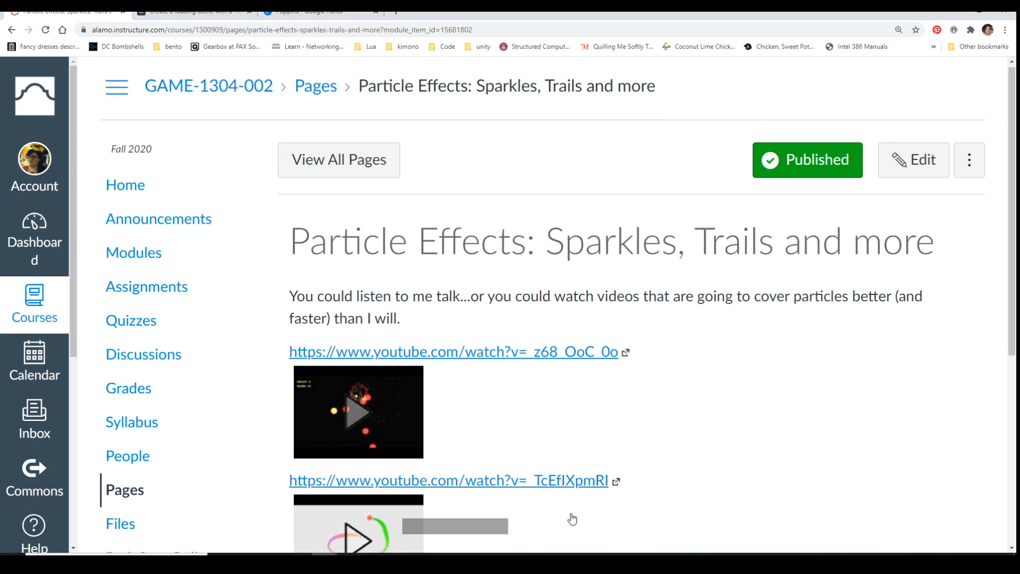
left_click(517, 326)
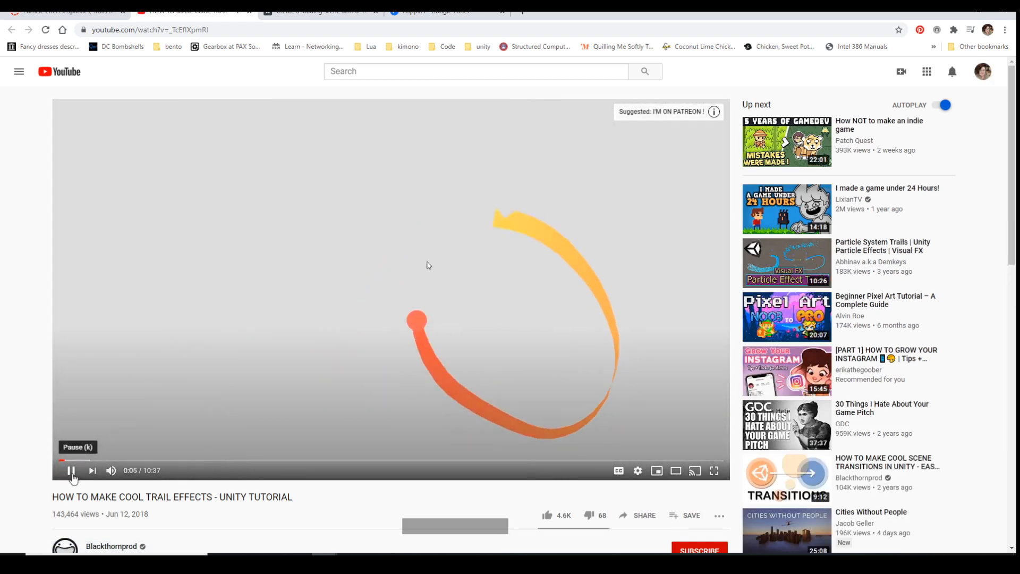
left_click(628, 318)
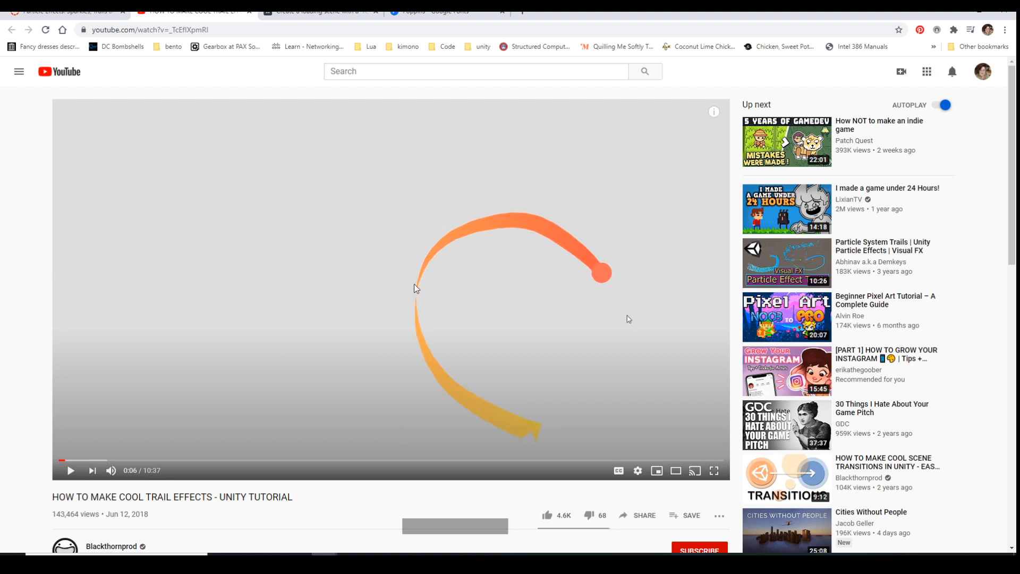
left_click(638, 470)
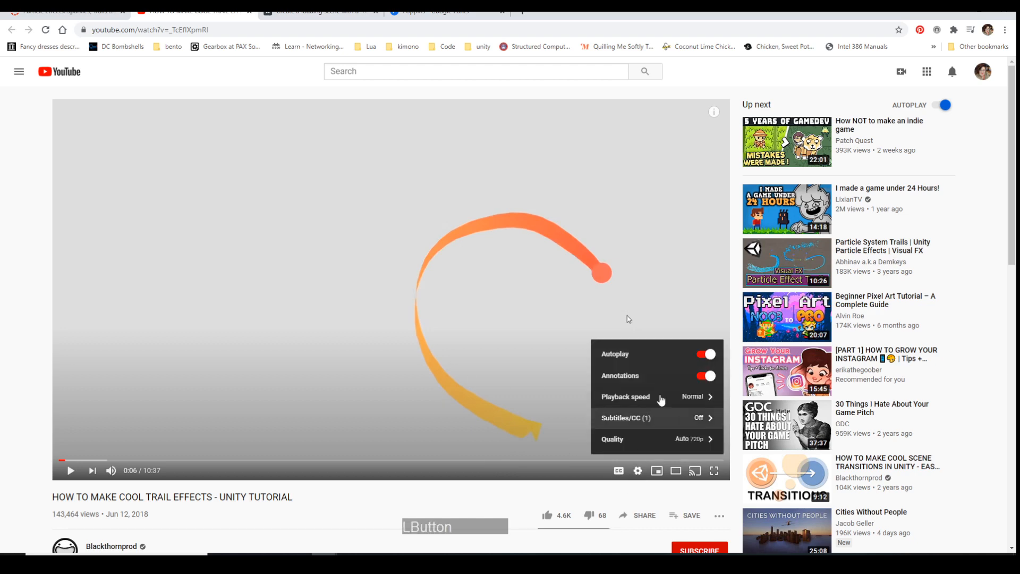
From the course page, open the first YouTube link, HOW TO MAKE 2D PARTICLE EFFECTS, check its description and pause the video at 0:25
left_click(82, 14)
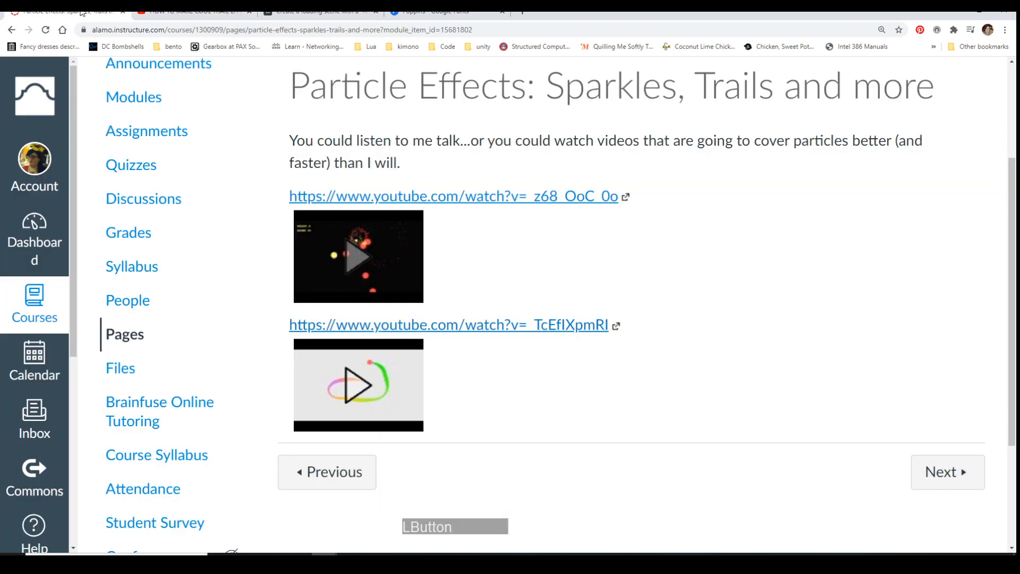
left_click(473, 197)
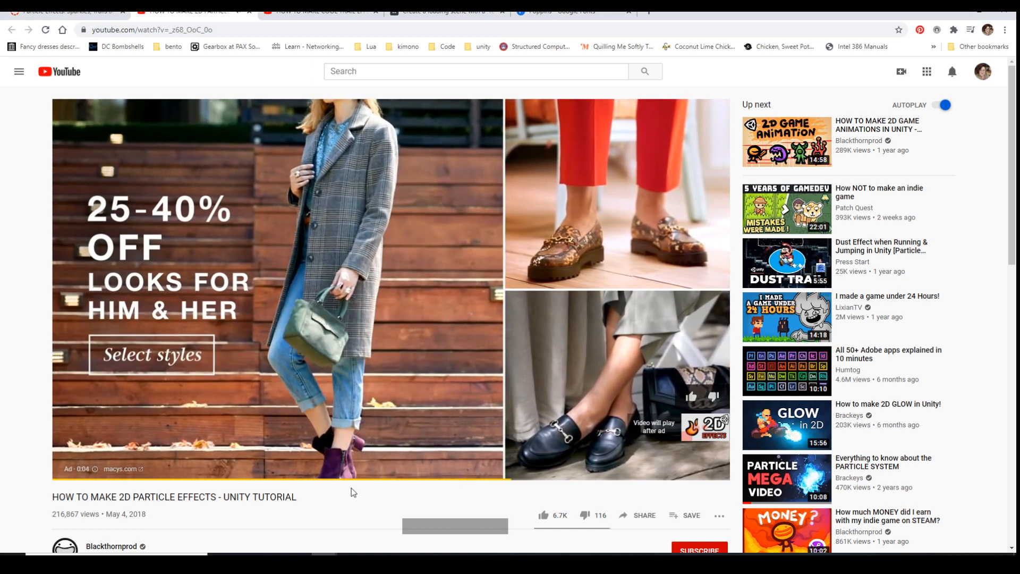
scroll(322, 486, "down", 1)
scroll(321, 484, "down", 2)
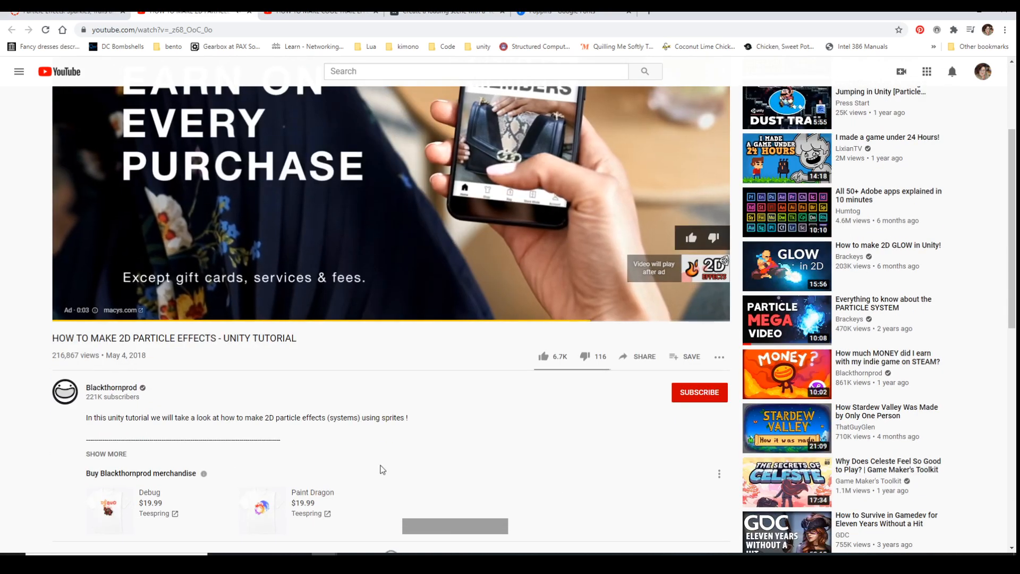
scroll(361, 457, "up", 3)
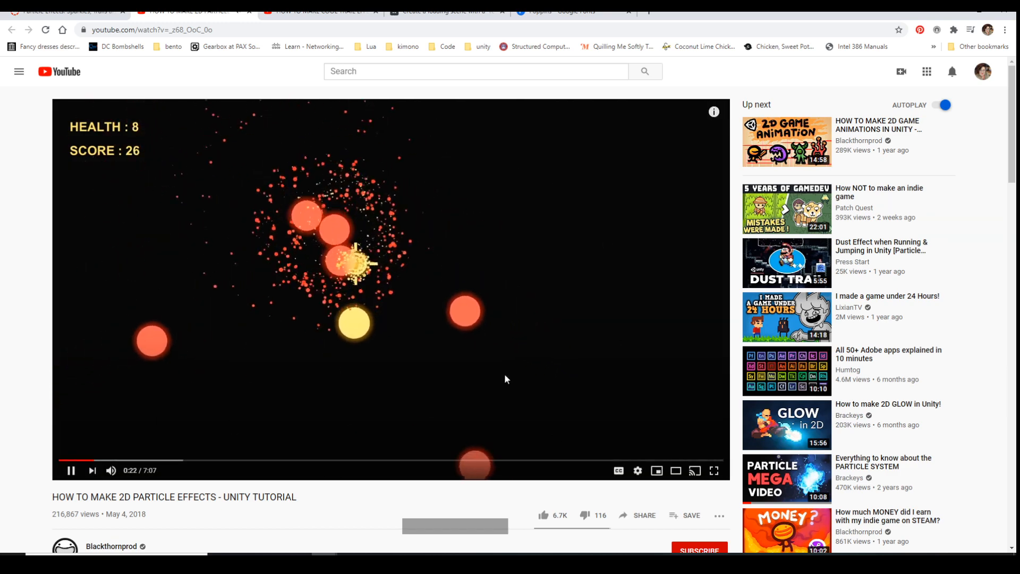
left_click(69, 470)
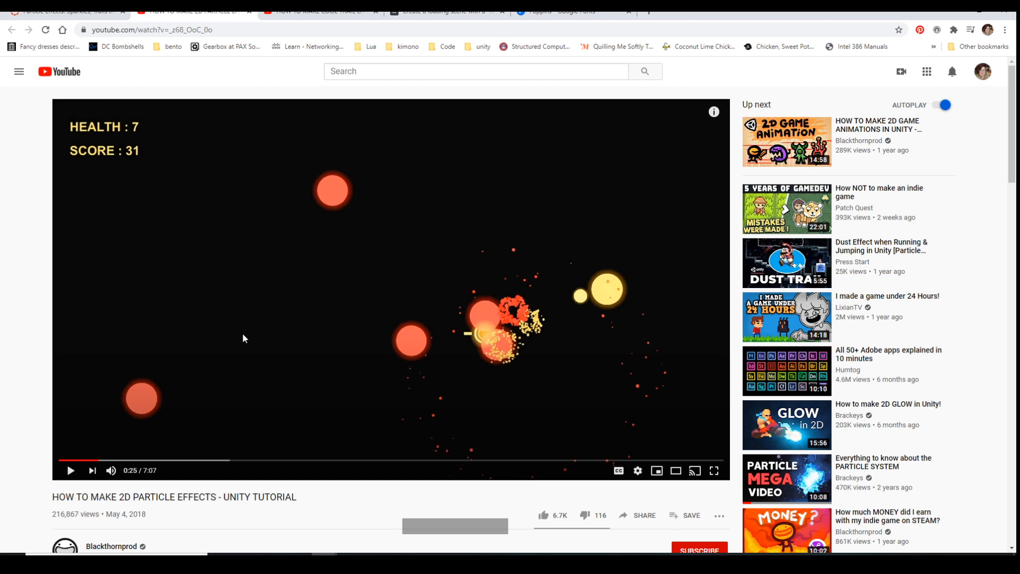
Open the suggested Brackeys video Everything to know about the PARTICLE SYSTEM and skip ahead to about 5:06, 7:00 and 8:37
left_click(877, 470)
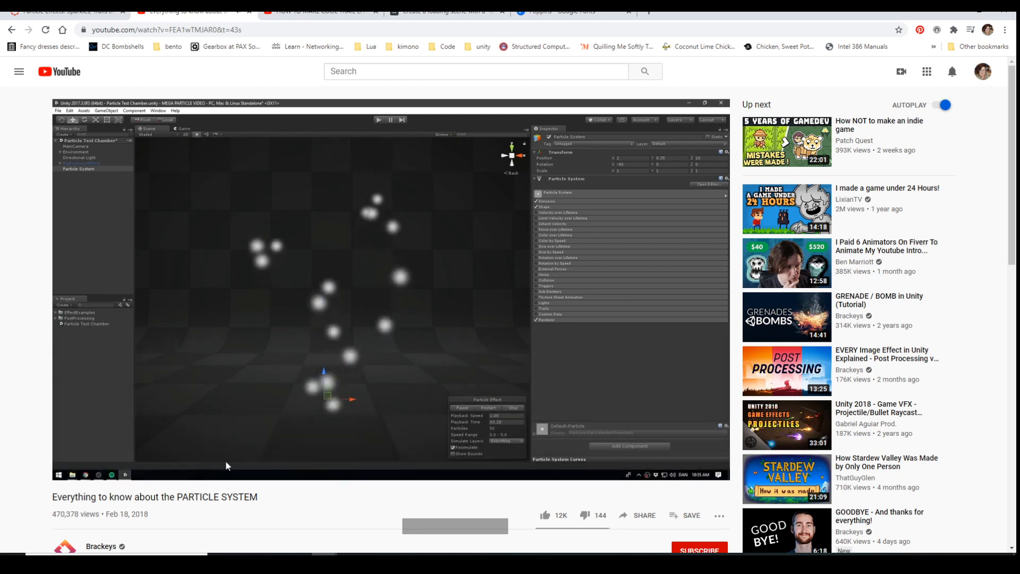
left_click_drag(228, 461, 394, 462)
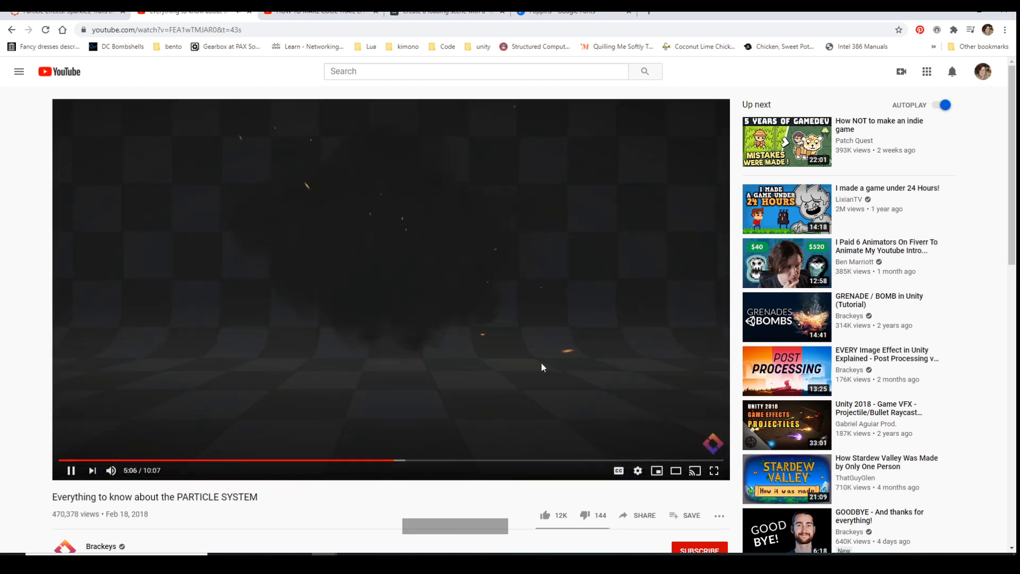
left_click(519, 460)
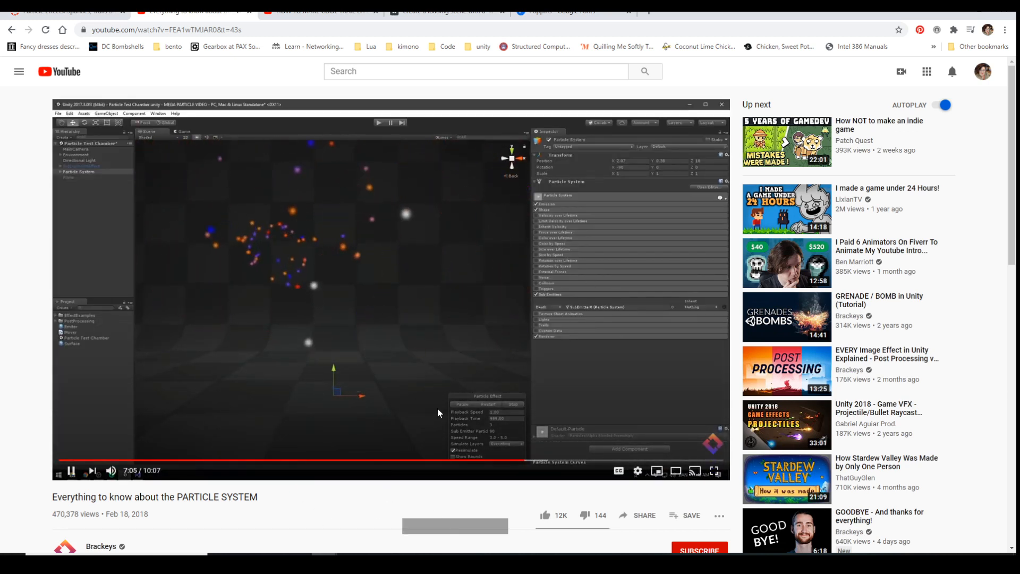
left_click(625, 460)
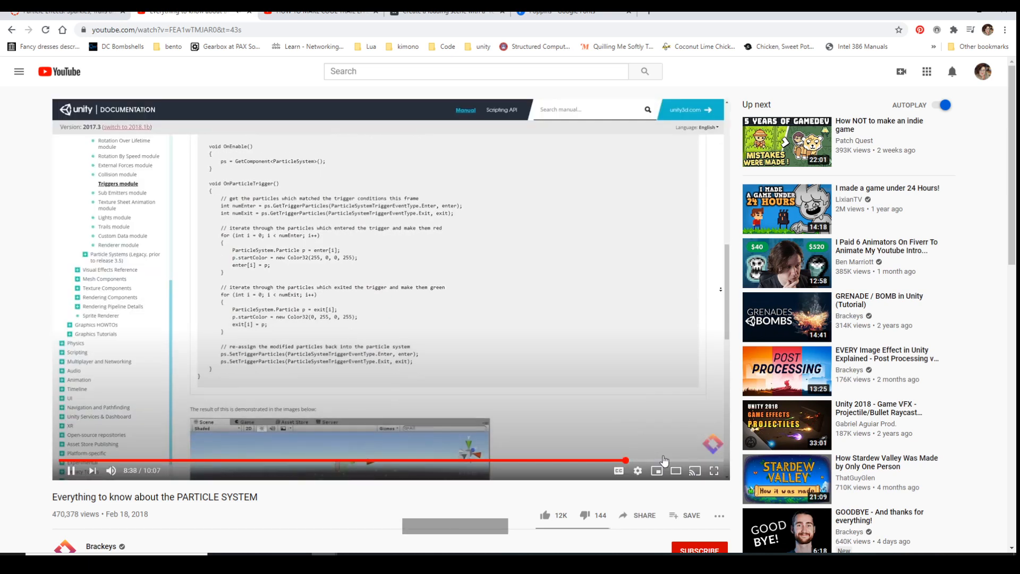
Open the suggested video Unity 2018 - Game VFX - Projectile/Bullet Raycast Tutorial, skip the ad, sample it around 10:03 and beyond, and close both YouTube tabs
left_click(664, 460)
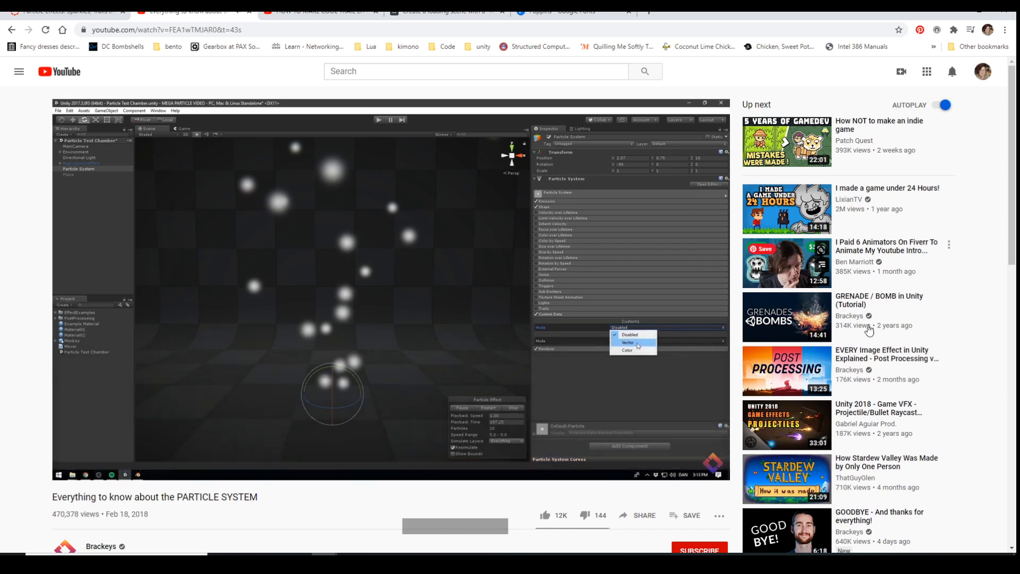
left_click(795, 419)
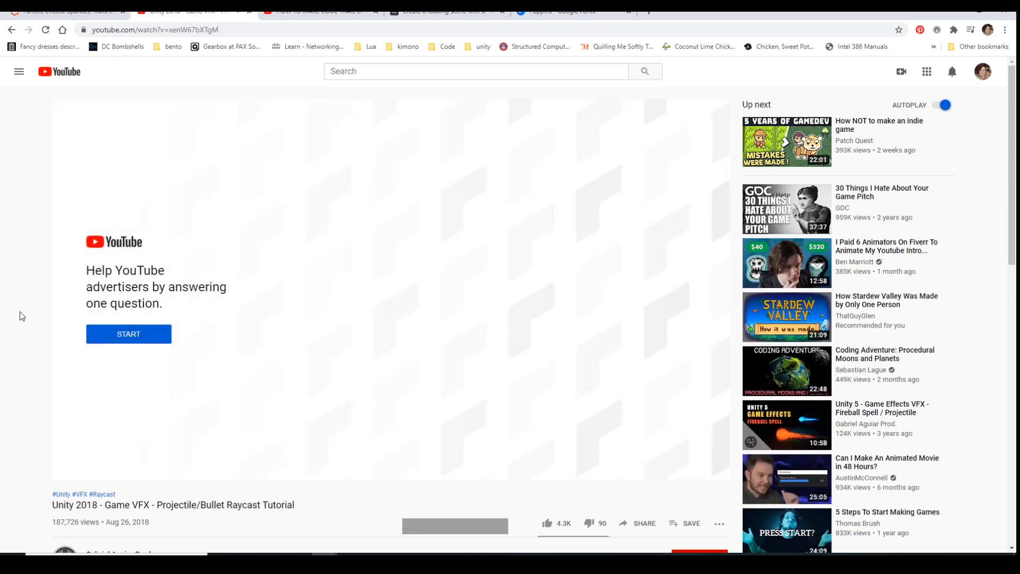
left_click(108, 345)
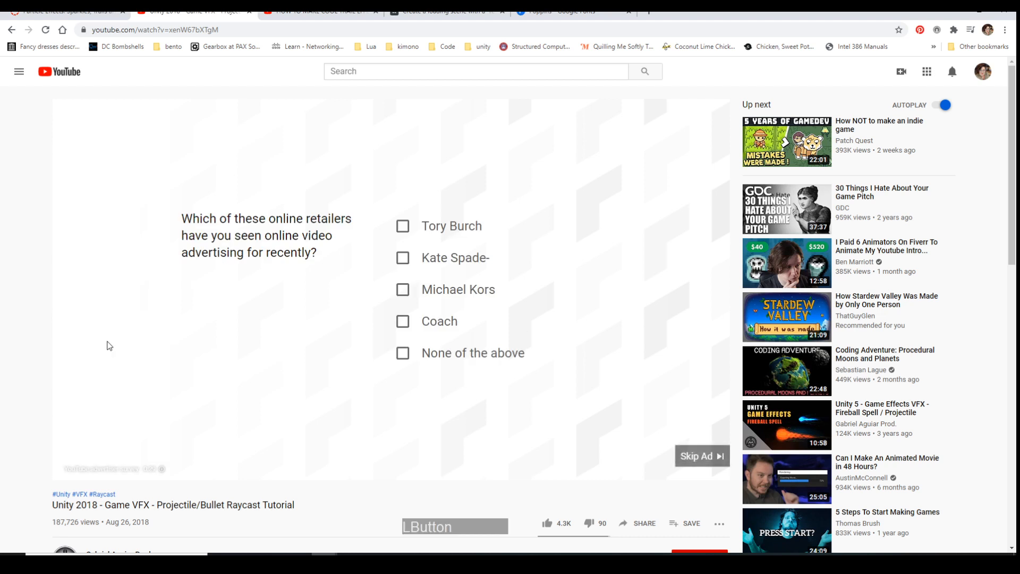
left_click(723, 456)
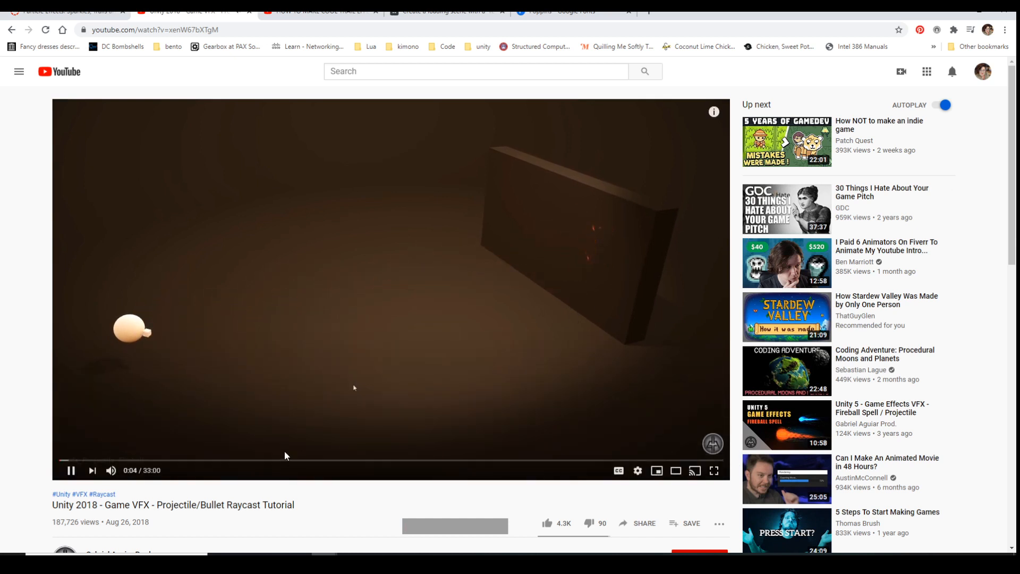
left_click(260, 460)
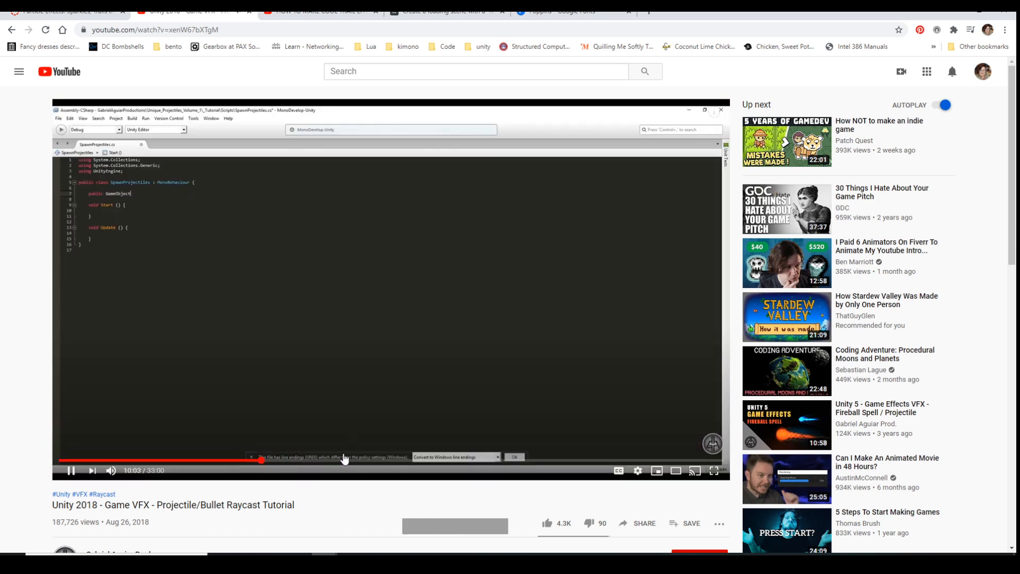
left_click(430, 460)
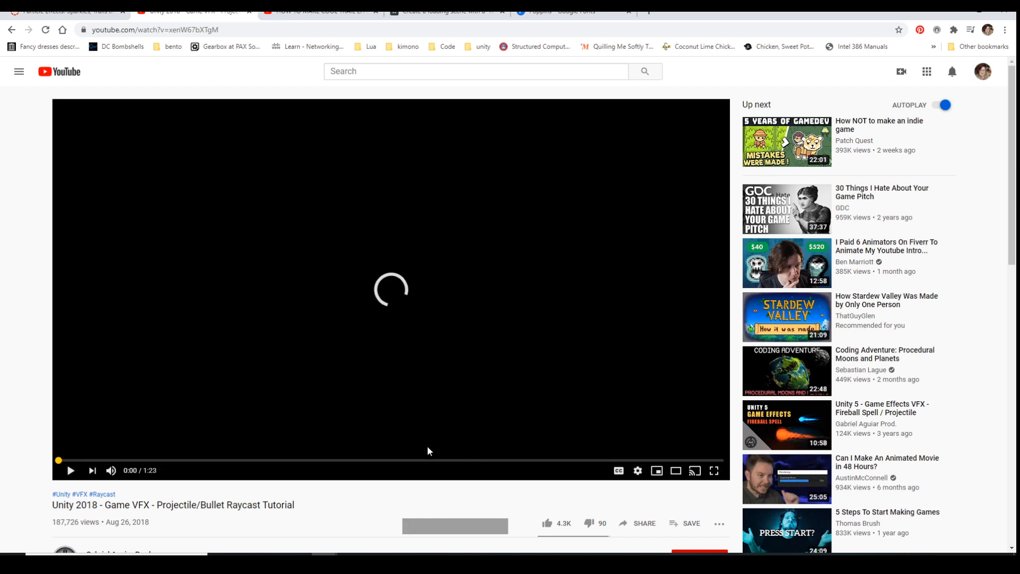
left_click(247, 13)
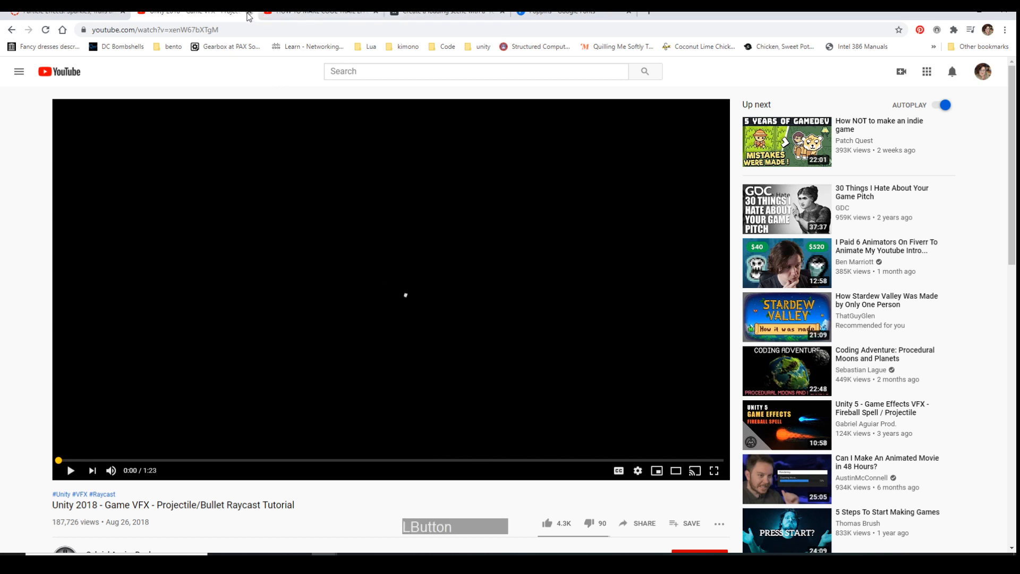
left_click(252, 13)
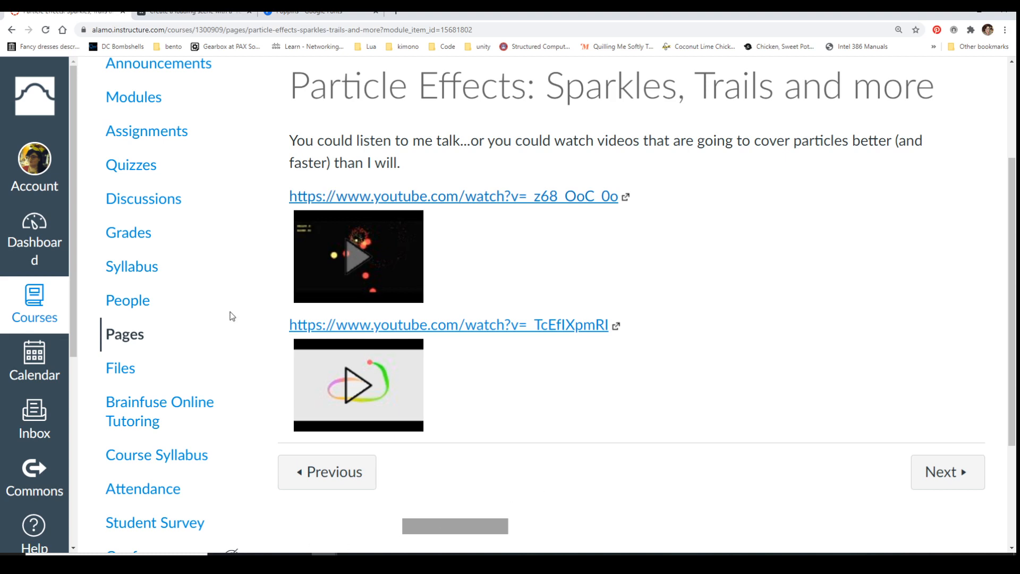
From the course modules, open In Class: Audio Buttons and Particle Effects and review its instructions, submission type and due dates
left_click(136, 101)
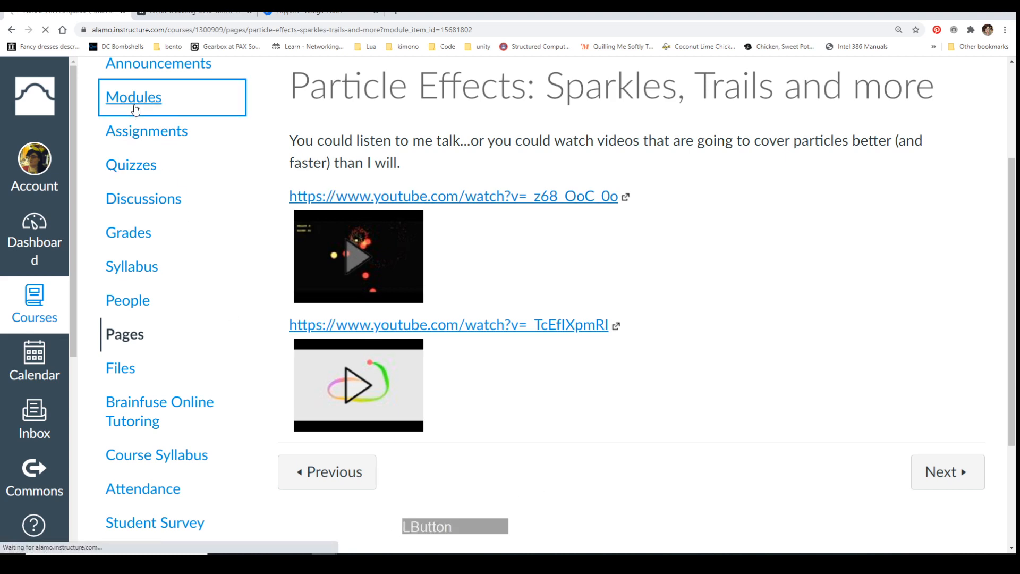
scroll(595, 365, "down", 6)
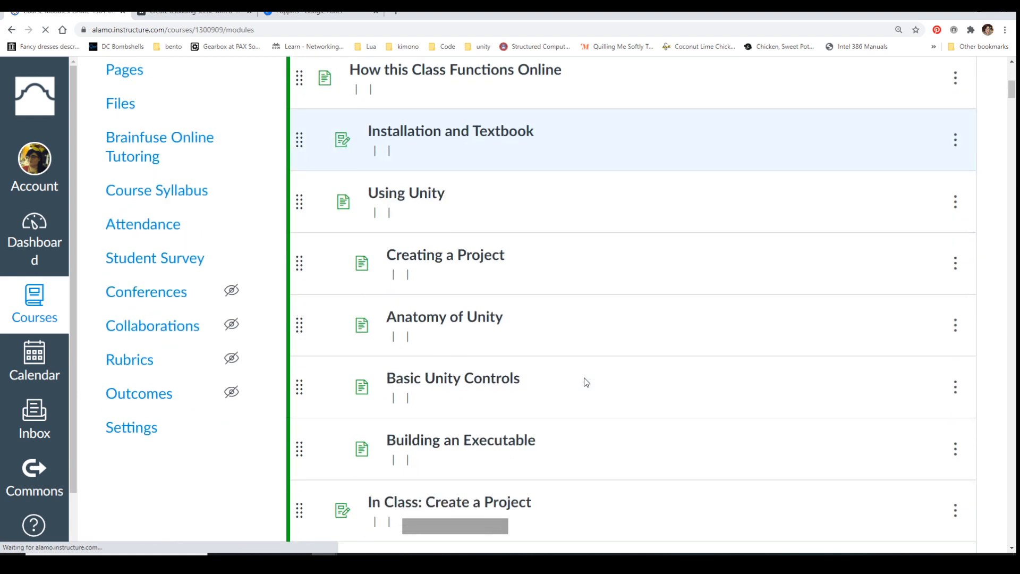
scroll(585, 382, "down", 15)
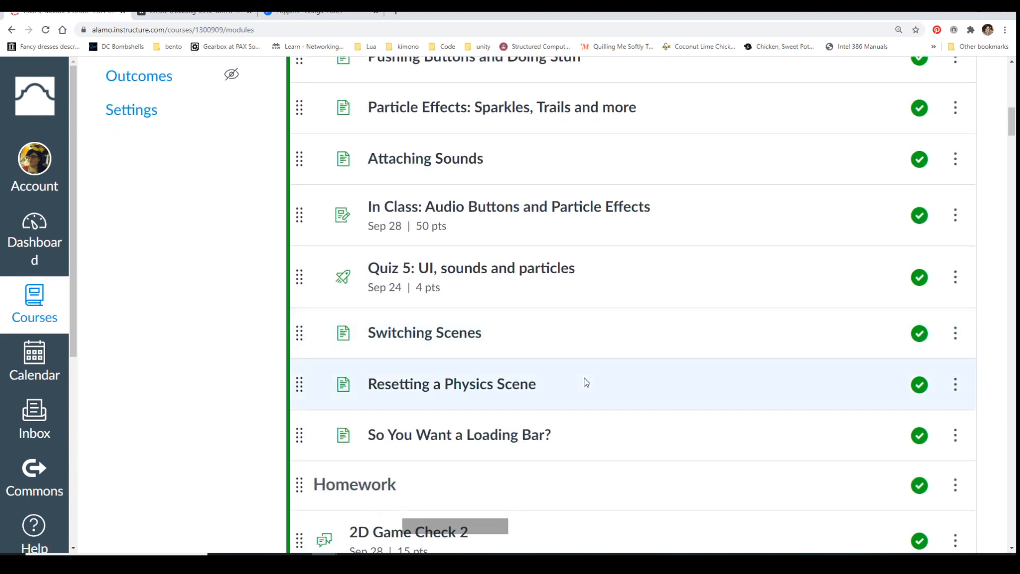
left_click(469, 214)
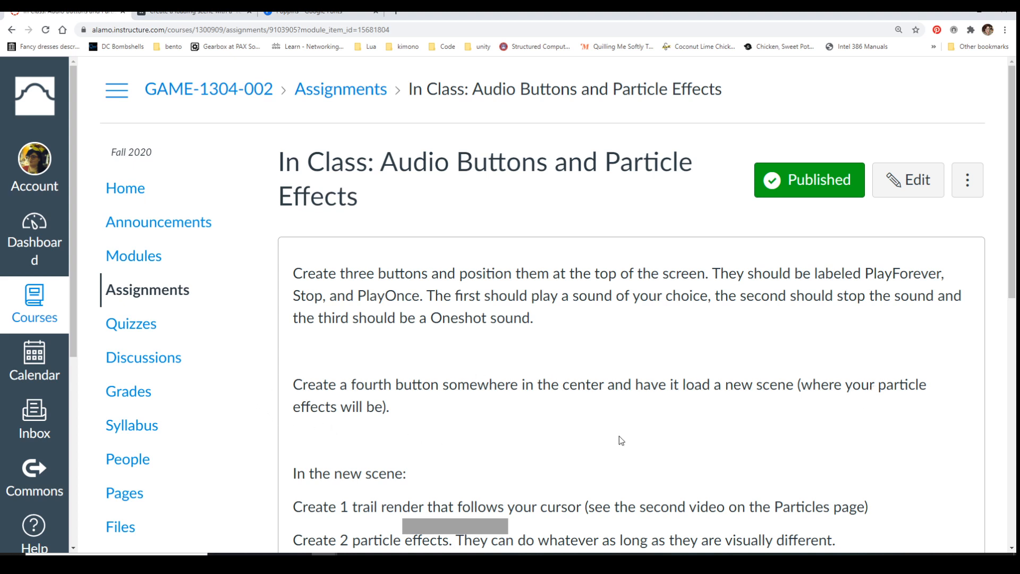
scroll(772, 456, "down", 4)
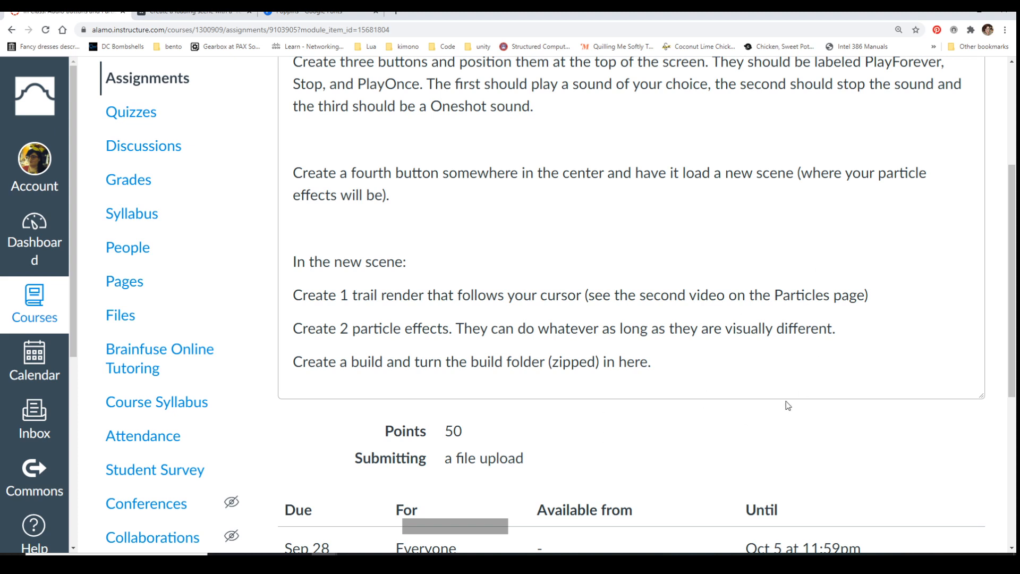
scroll(788, 405, "down", 1)
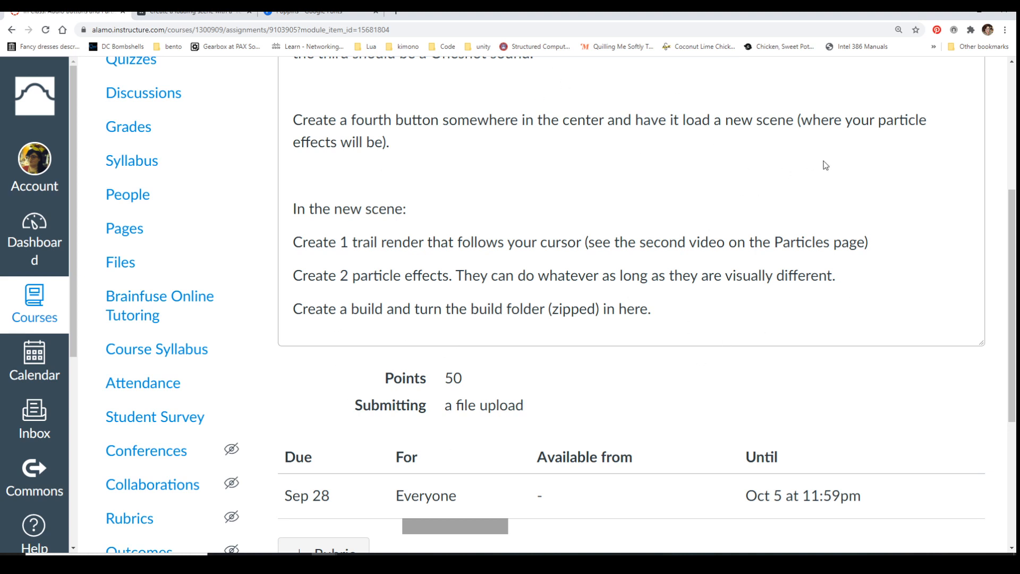
scroll(815, 269, "down", 2)
scroll(816, 269, "down", 4)
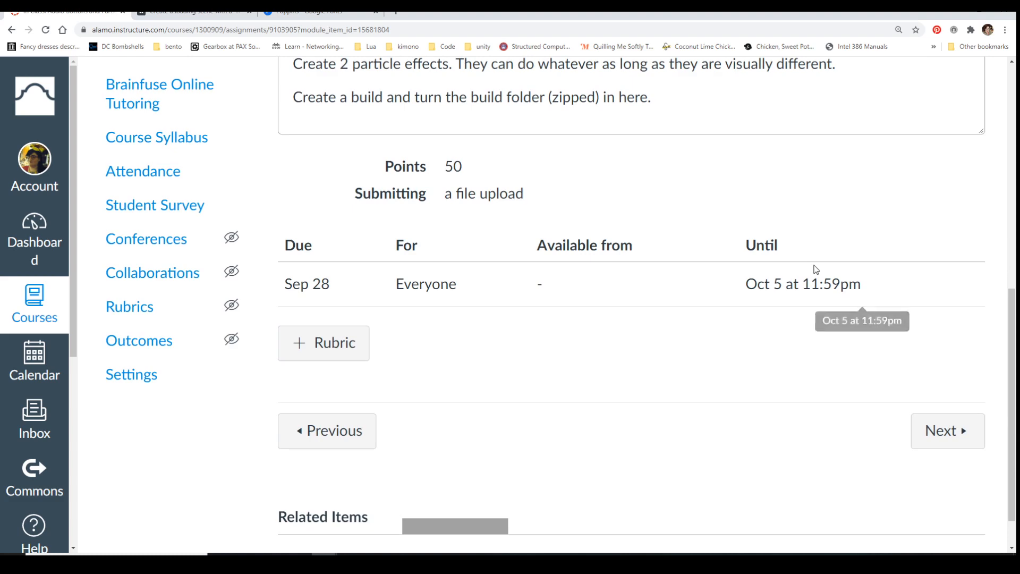
scroll(623, 419, "down", 1)
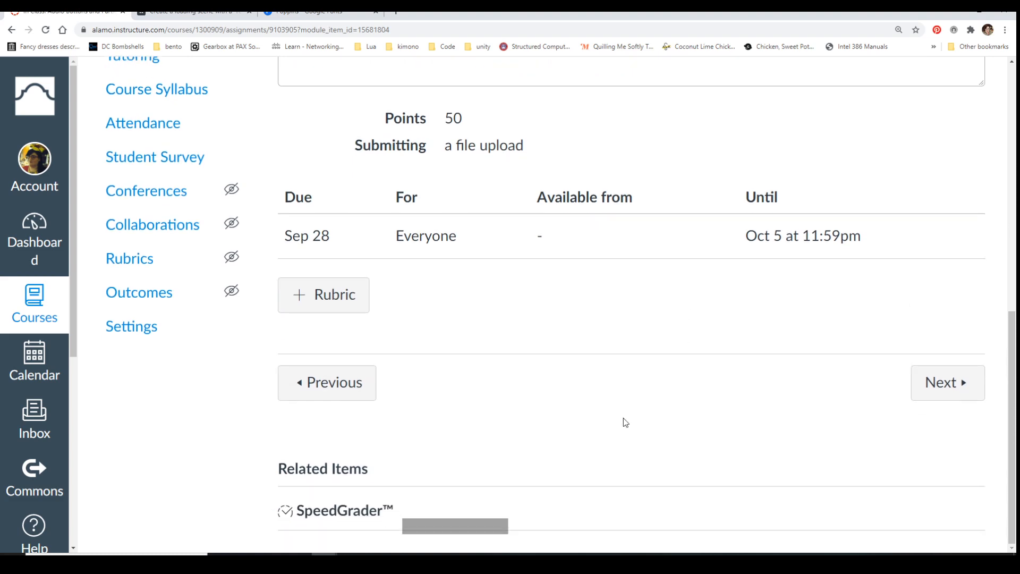
scroll(840, 197, "up", 10)
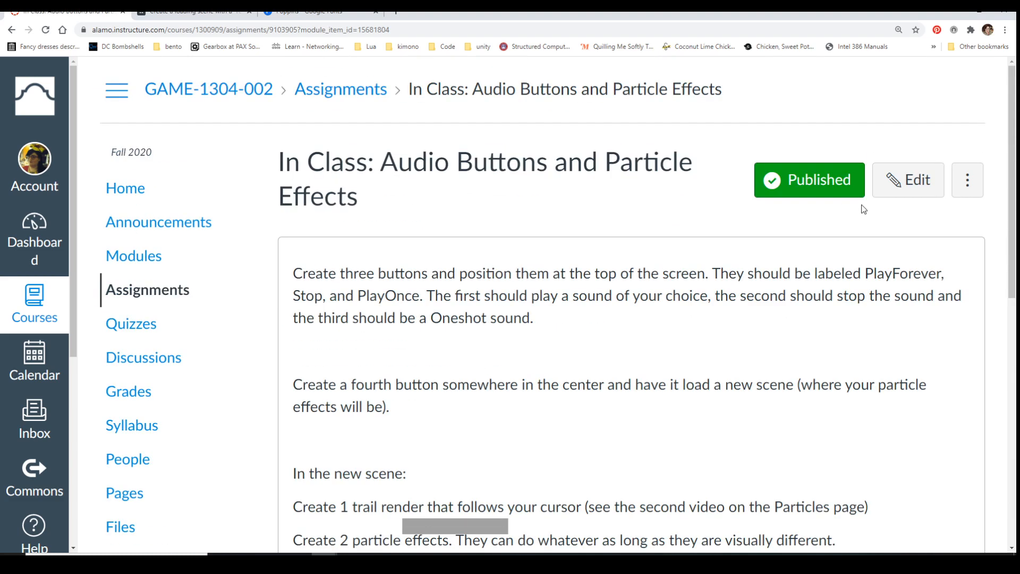
Edit the assignment to also accept Website URL submissions alongside File Uploads, and save it
left_click(905, 179)
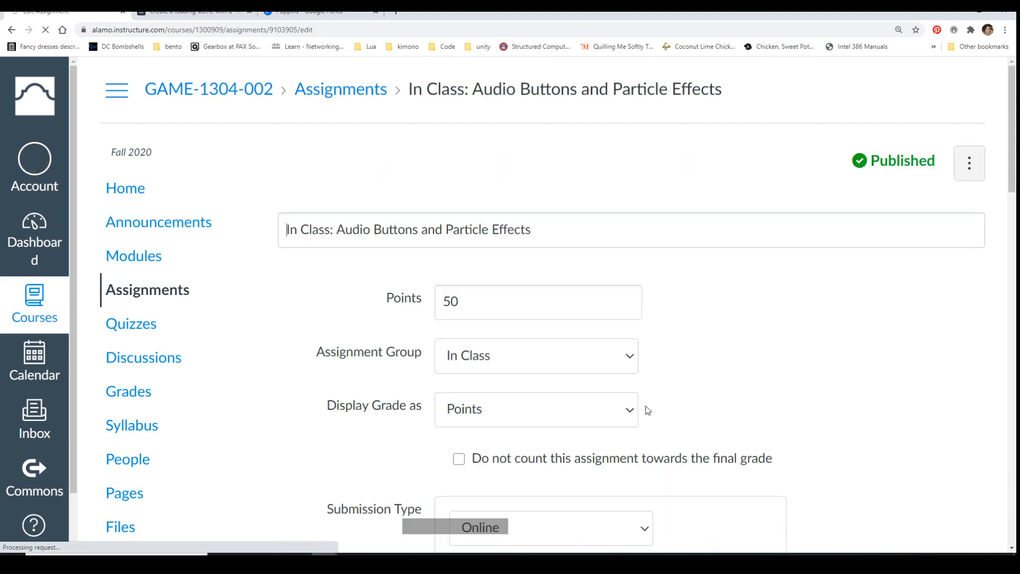
scroll(646, 412, "down", 3)
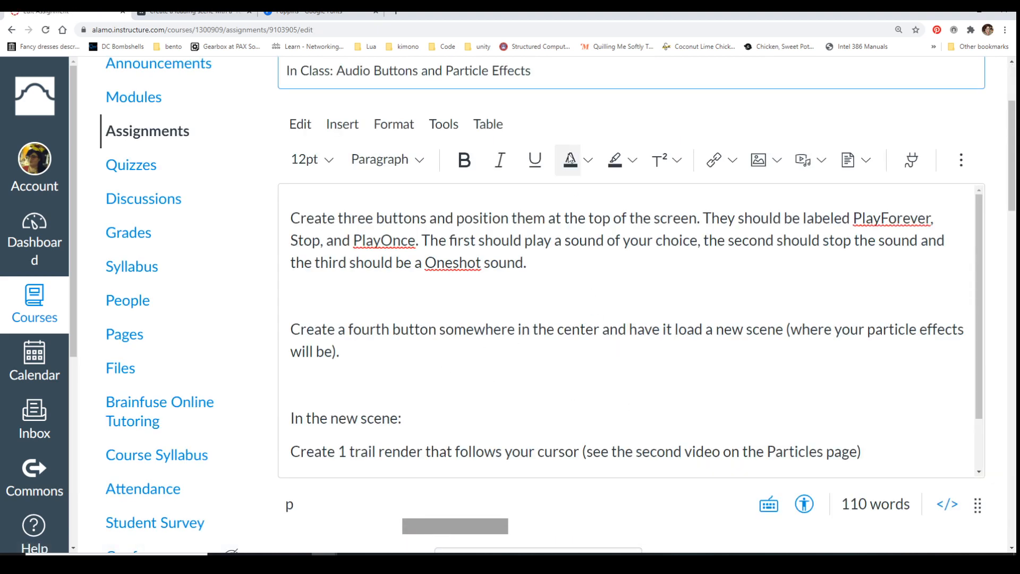
scroll(569, 158, "down", 10)
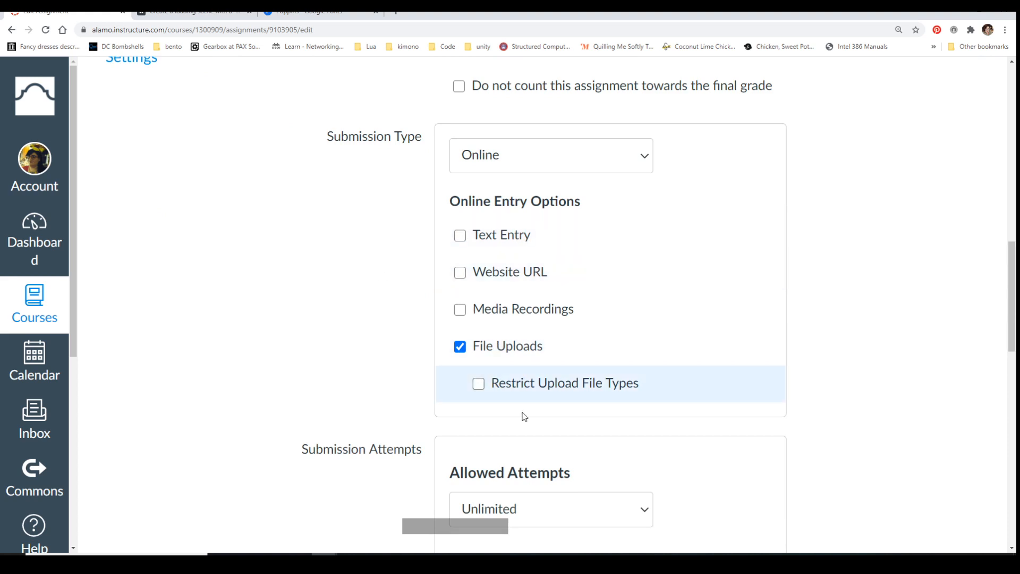
left_click(460, 273)
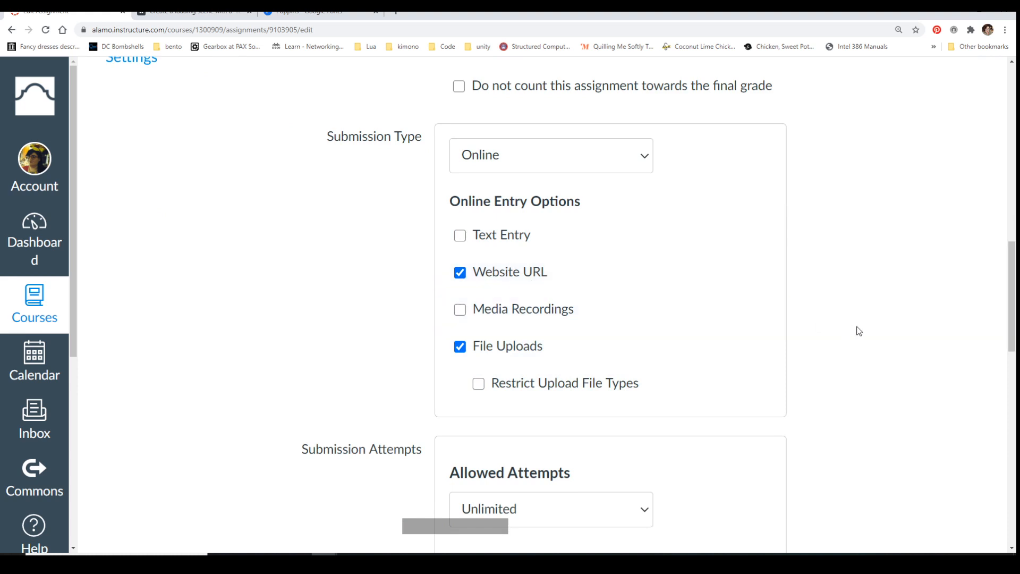
scroll(857, 330, "down", 3)
scroll(857, 331, "down", 12)
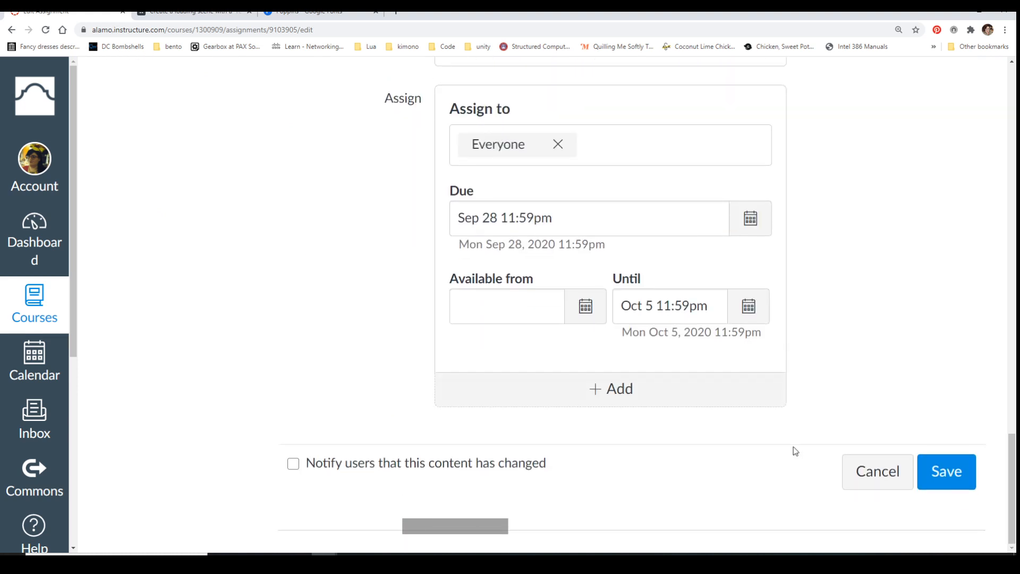
left_click(958, 475)
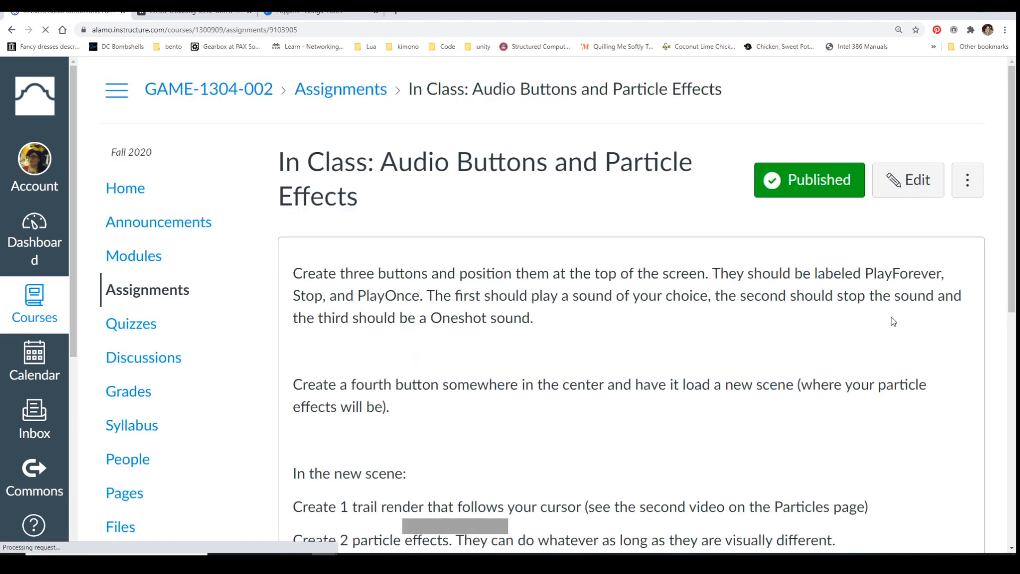
Return to the course modules and review the Week 5 homework and the Week 6 and Week 7 items
left_click(140, 257)
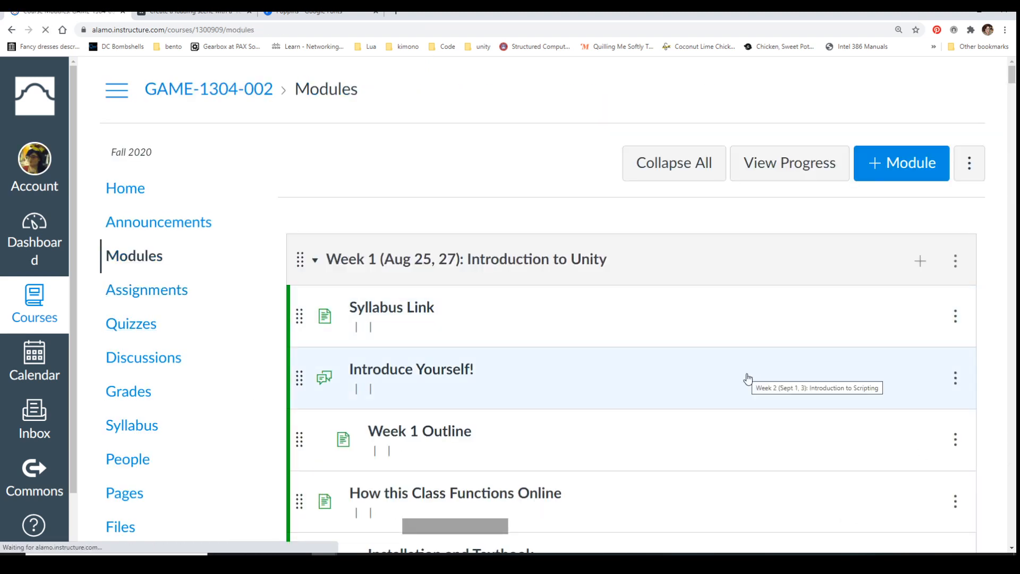
scroll(746, 379, "down", 4)
scroll(749, 378, "down", 12)
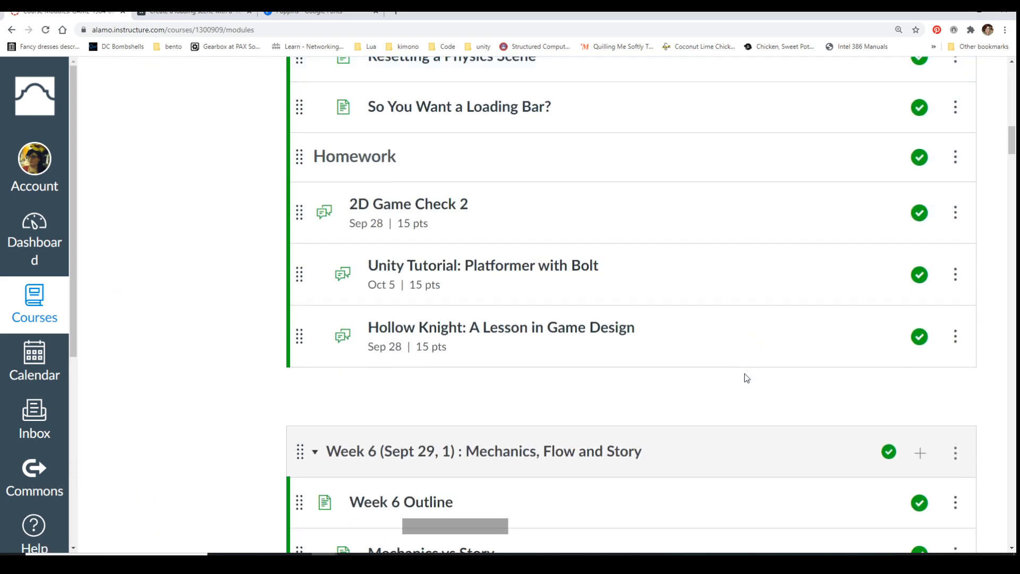
scroll(747, 378, "down", 4)
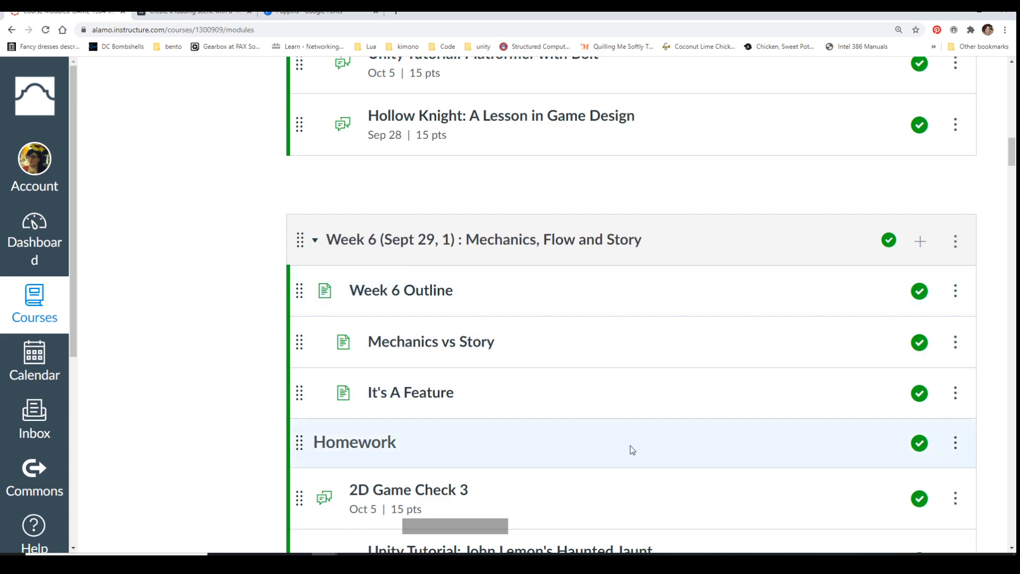
scroll(542, 457, "down", 8)
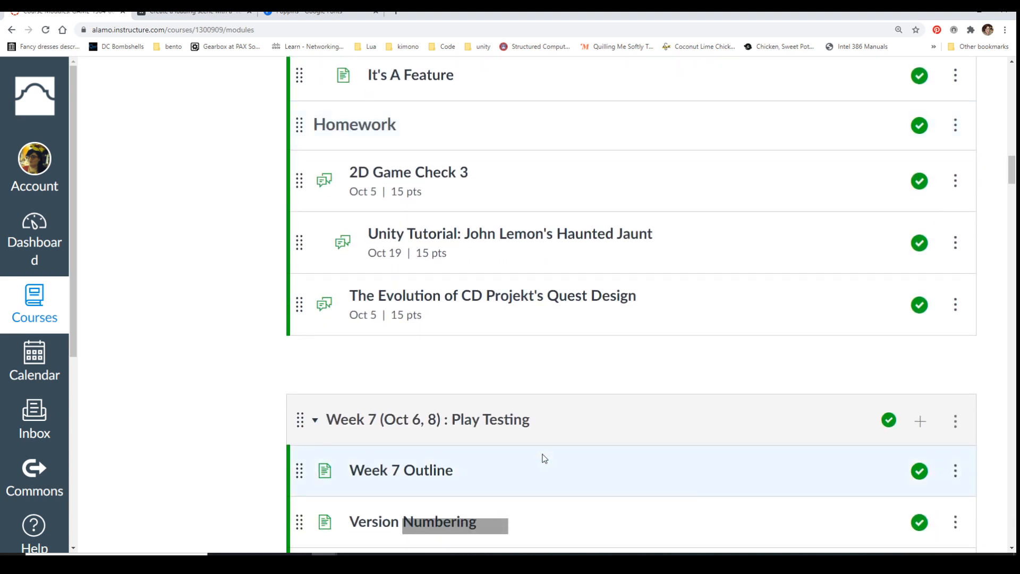
scroll(542, 458, "down", 4)
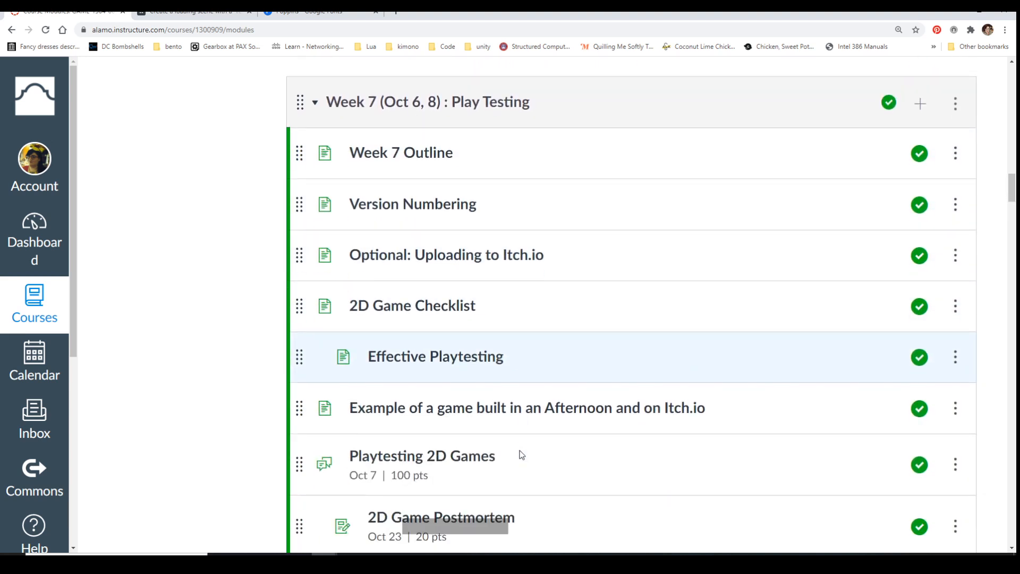
scroll(269, 409, "down", 1)
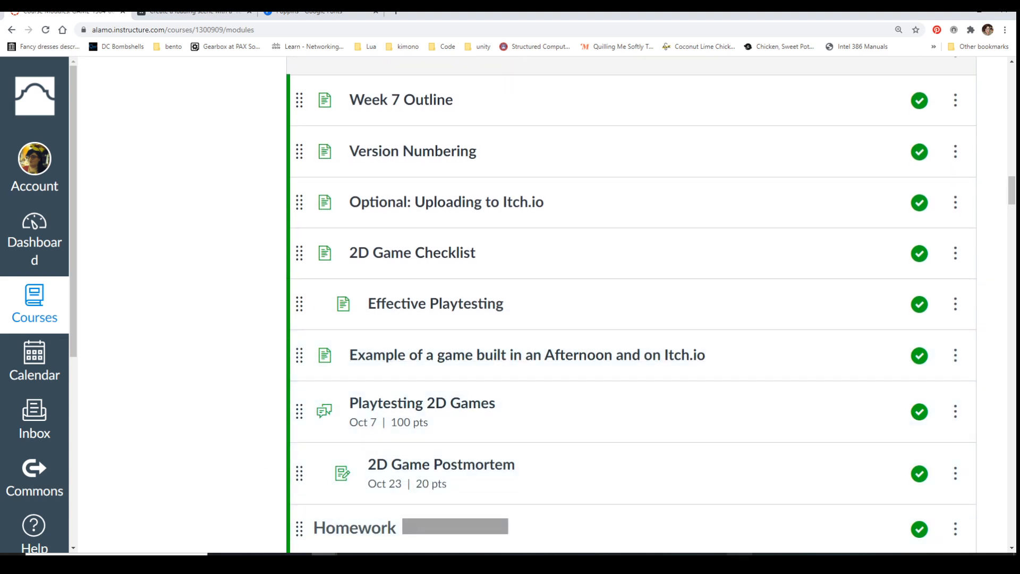
scroll(409, 436, "up", 8)
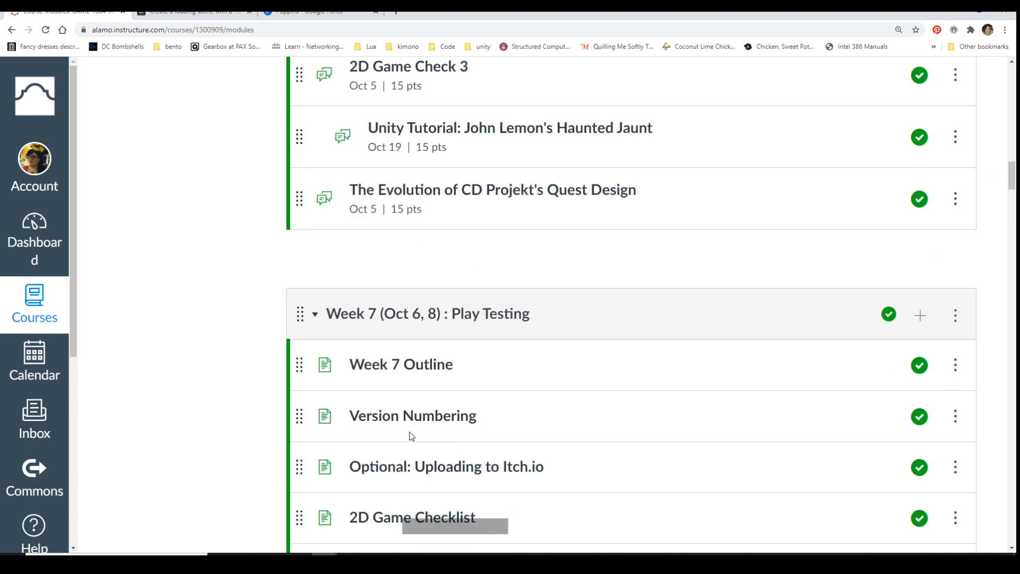
scroll(412, 436, "up", 1)
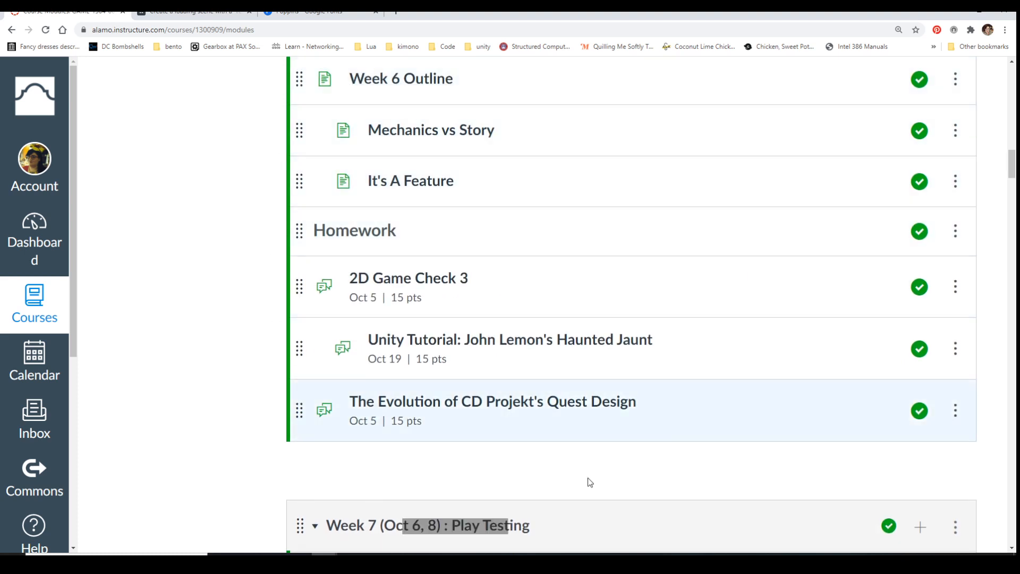
From the Week 5 homework, open the Unity Tutorial: Platformer with Bolt discussion in a new tab and switch to it
scroll(360, 423, "up", 2)
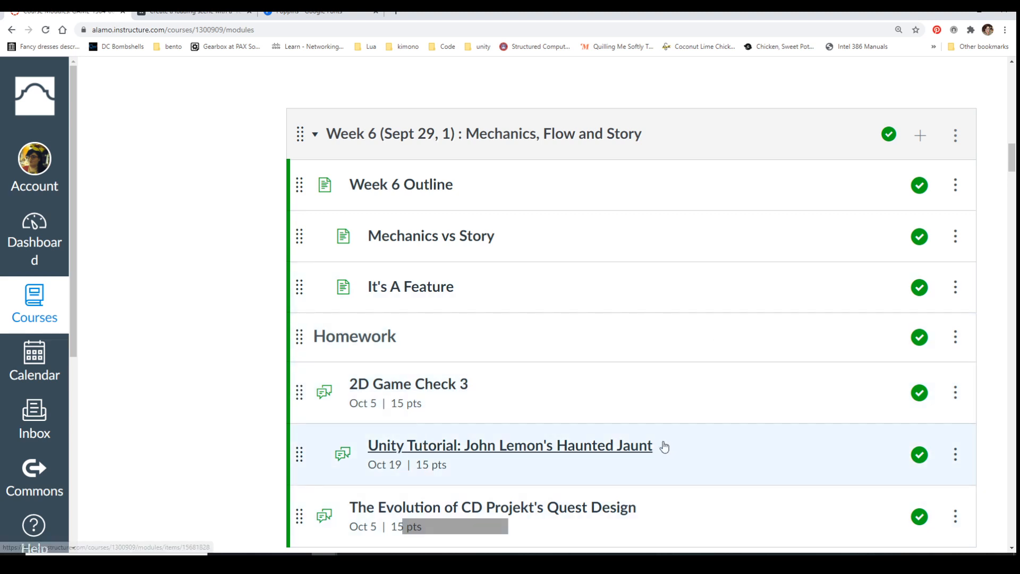
scroll(663, 446, "up", 7)
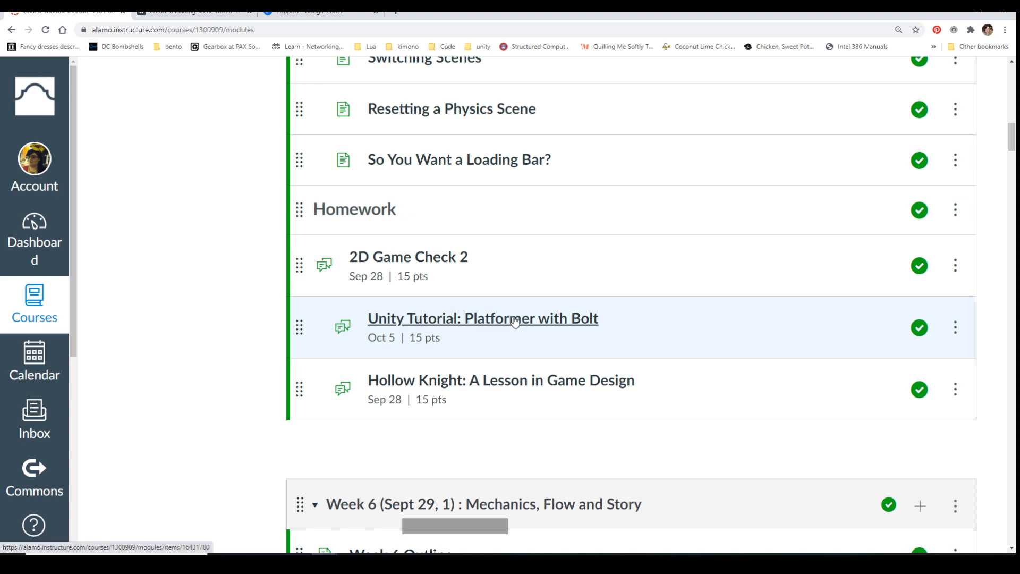
middle_click(515, 321)
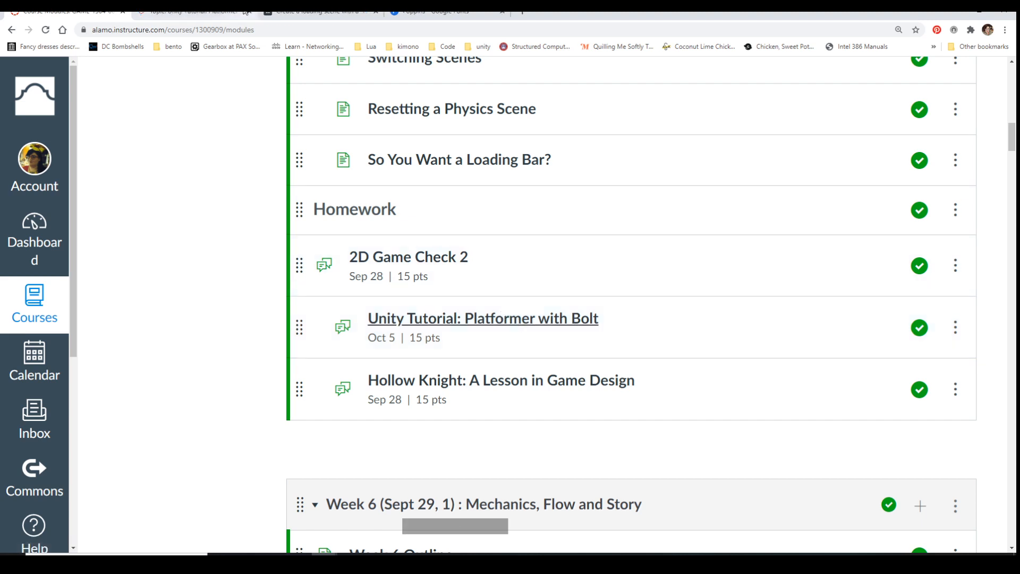
left_click(221, 13)
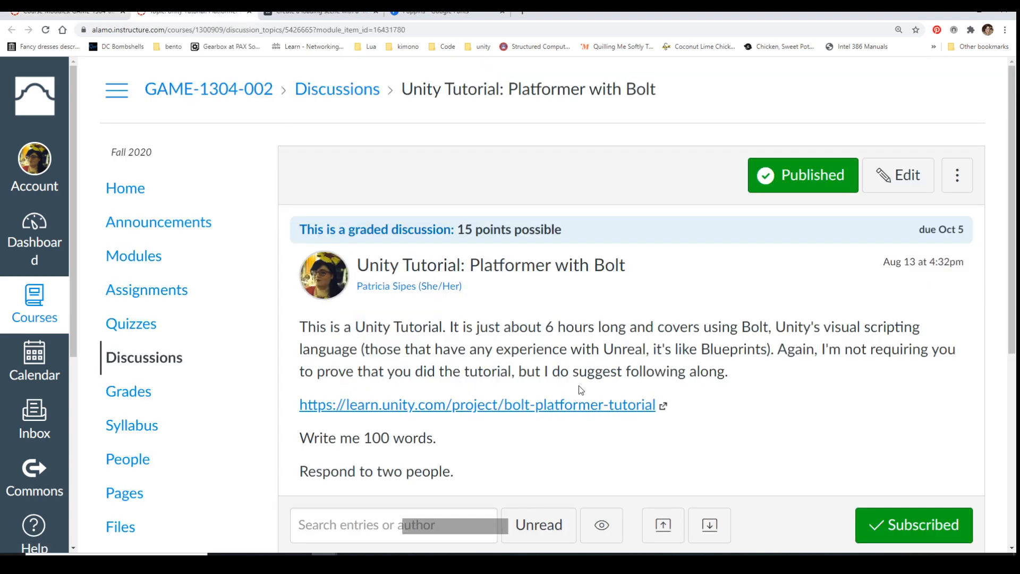
Open the linked Bolt - Platformer Tutorial on Unity Learn and look over its list of tutorials, from Project Introduction to Main Menu
left_click(564, 406)
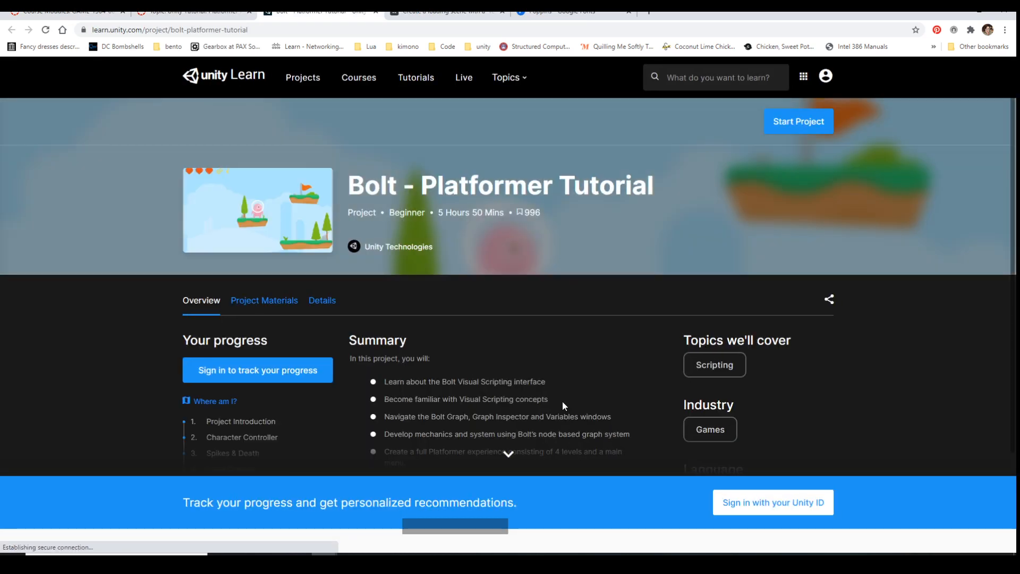
scroll(562, 402, "down", 6)
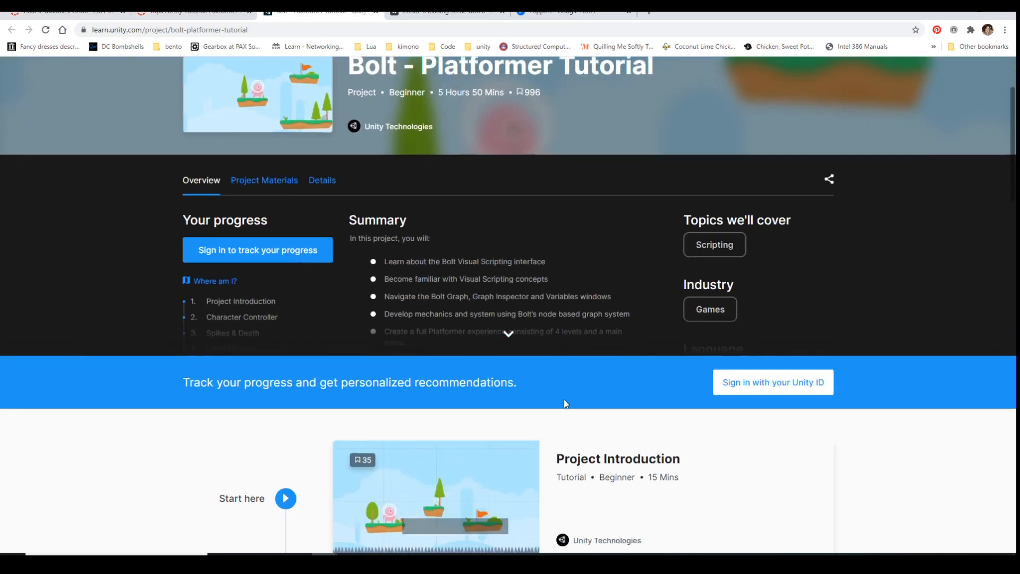
scroll(559, 399, "down", 14)
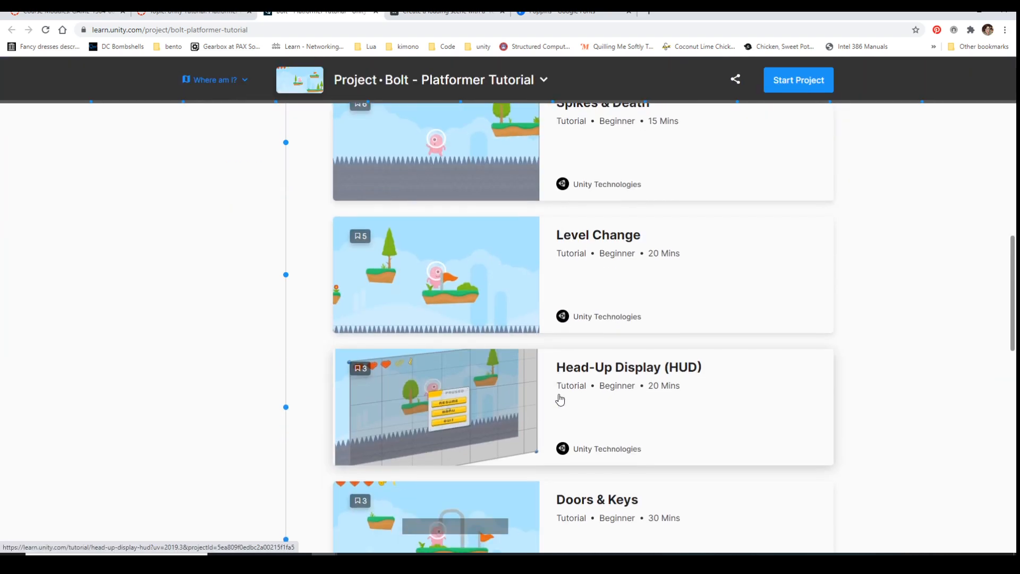
scroll(558, 398, "down", 9)
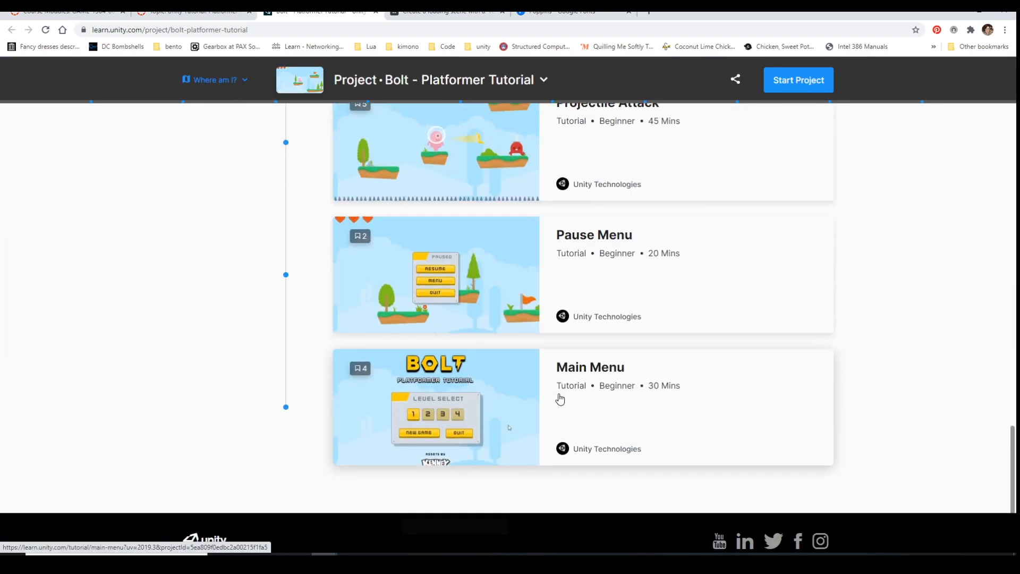
scroll(529, 393, "up", 5)
scroll(529, 393, "up", 19)
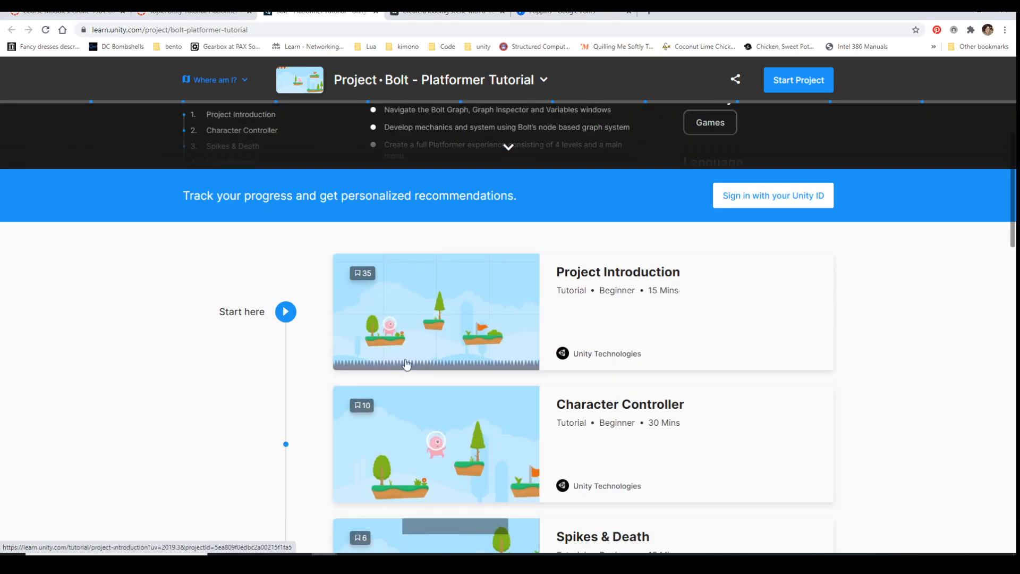
Open the Project Introduction tutorial and read its instructions on updating Unity and on downloading, importing and installing Bolt
left_click(600, 285)
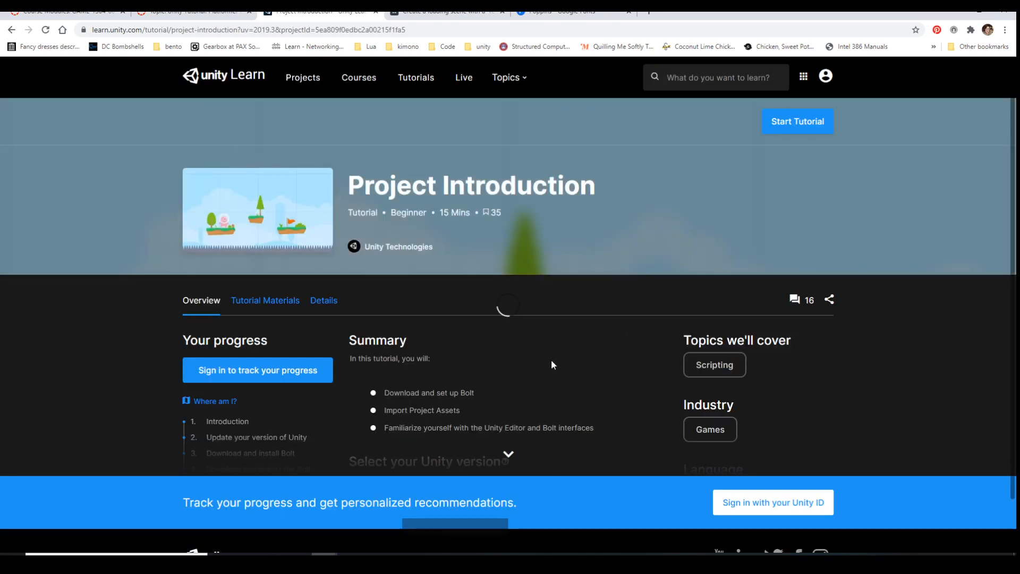
scroll(551, 363, "down", 8)
scroll(551, 363, "down", 8)
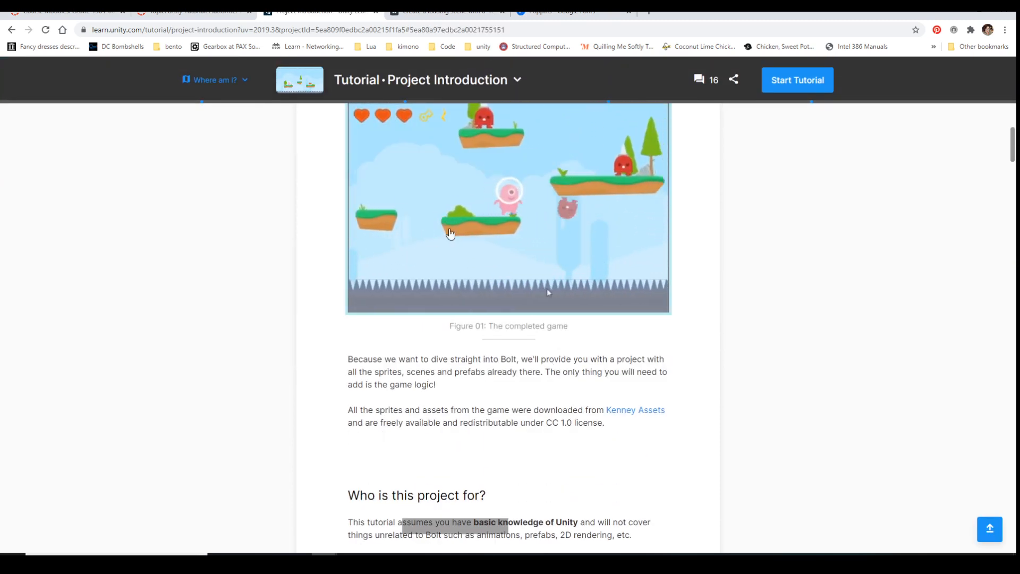
scroll(516, 293, "down", 12)
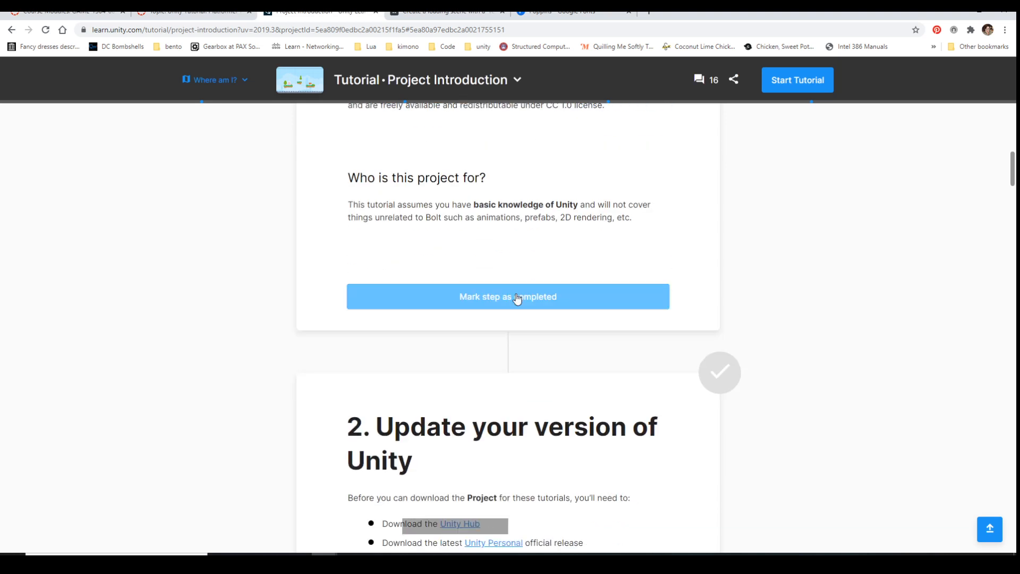
scroll(516, 293, "down", 10)
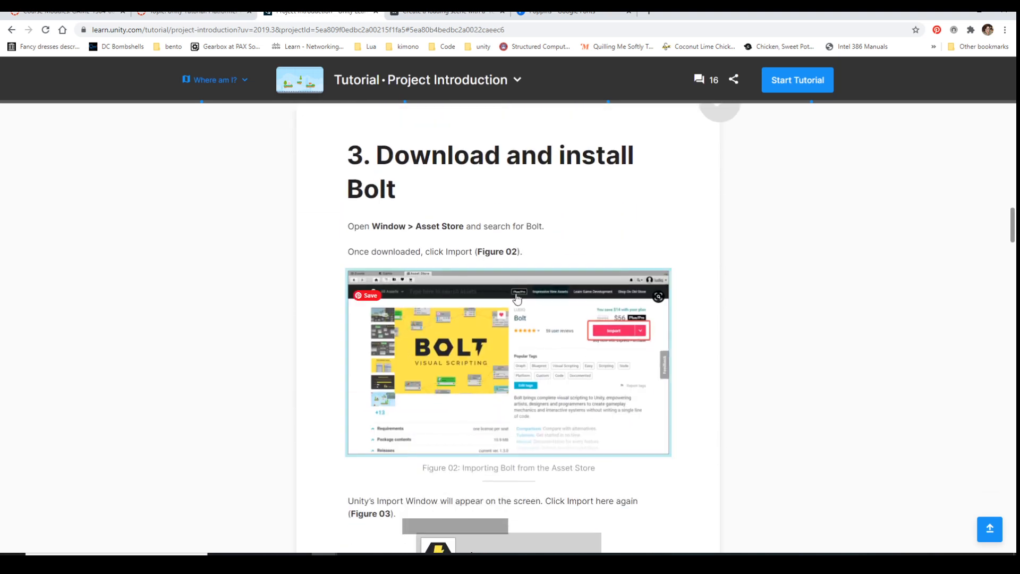
scroll(462, 241, "up", 3)
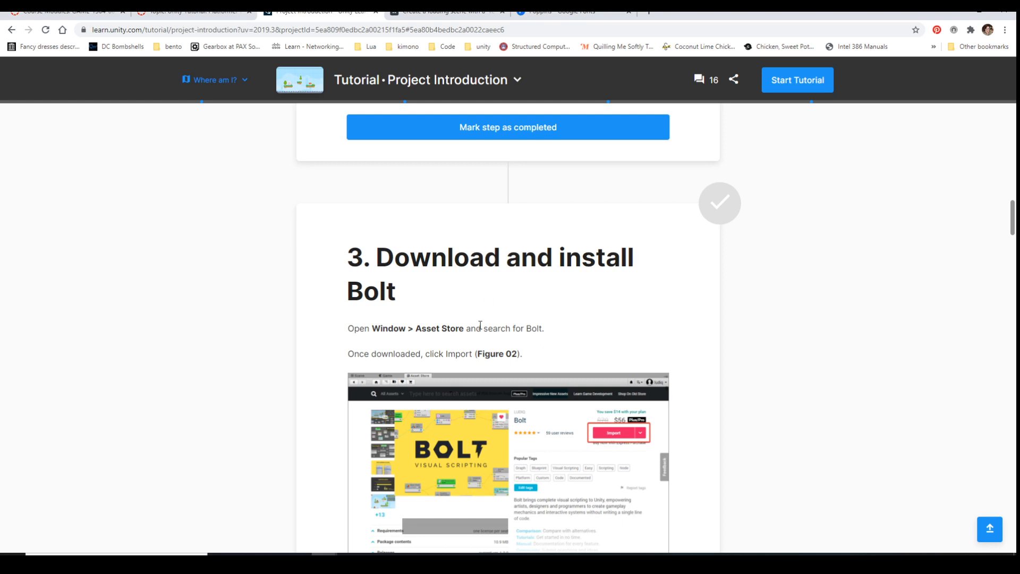
scroll(479, 325, "down", 4)
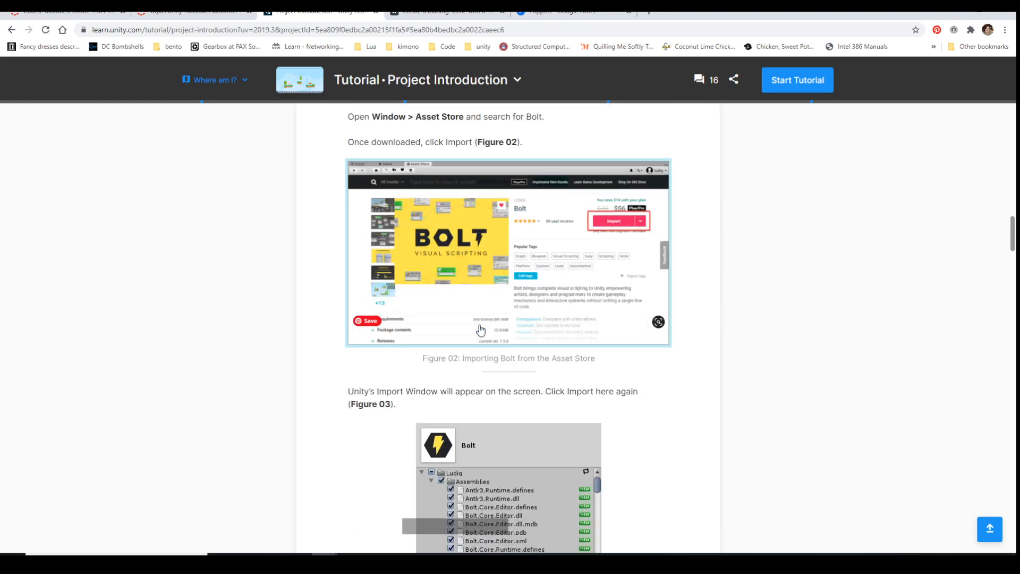
scroll(480, 330, "down", 10)
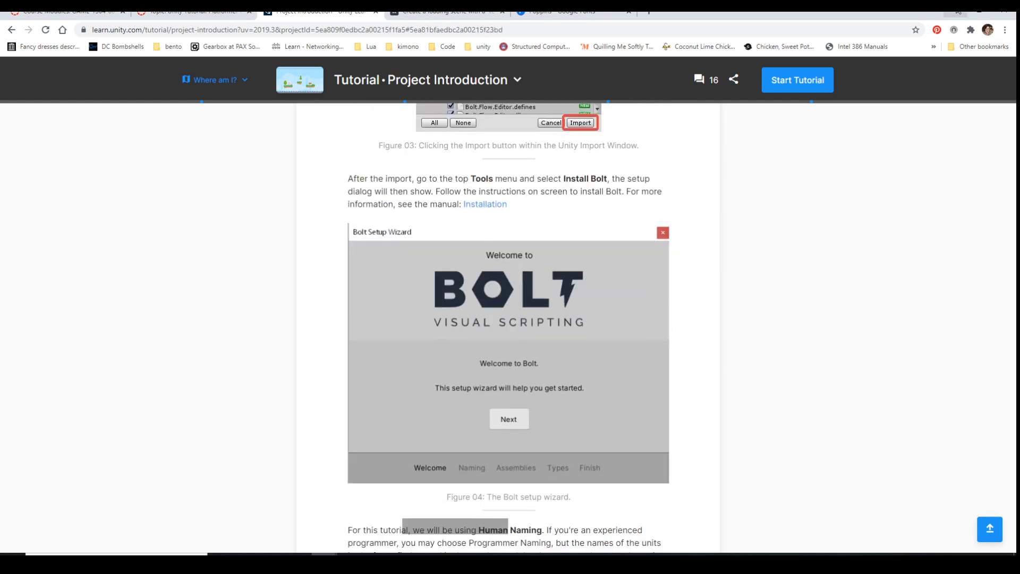
Switch to the Unity editor and look for Bolt among the Unity Registry packages in the Package Manager
left_click(958, 11)
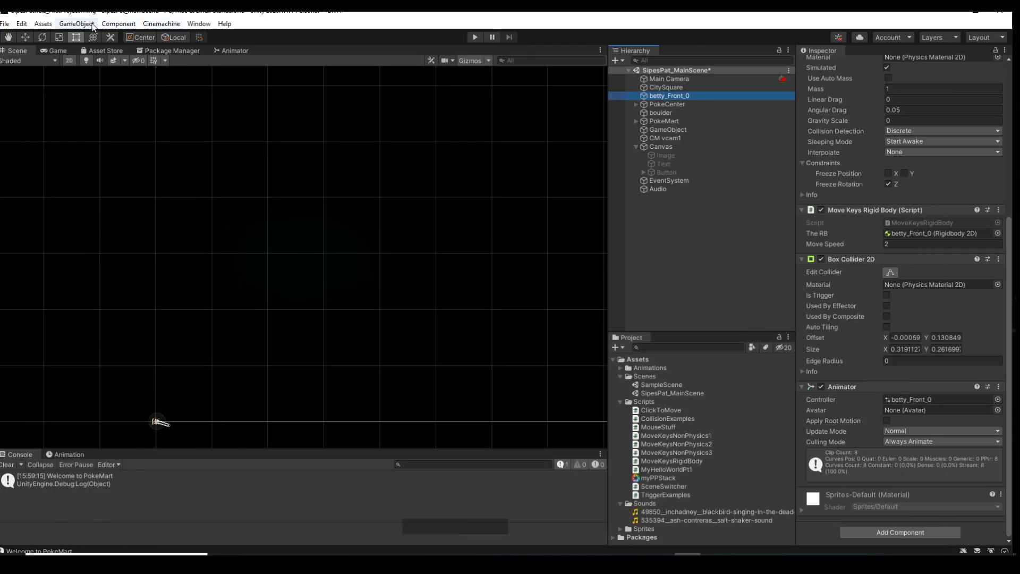
left_click(161, 51)
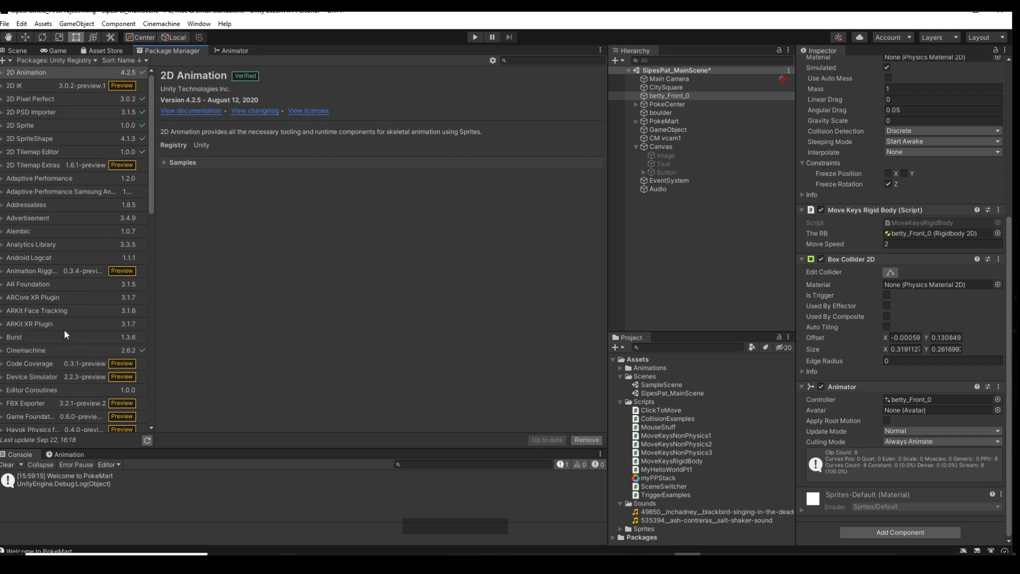
scroll(64, 333, "down", 8)
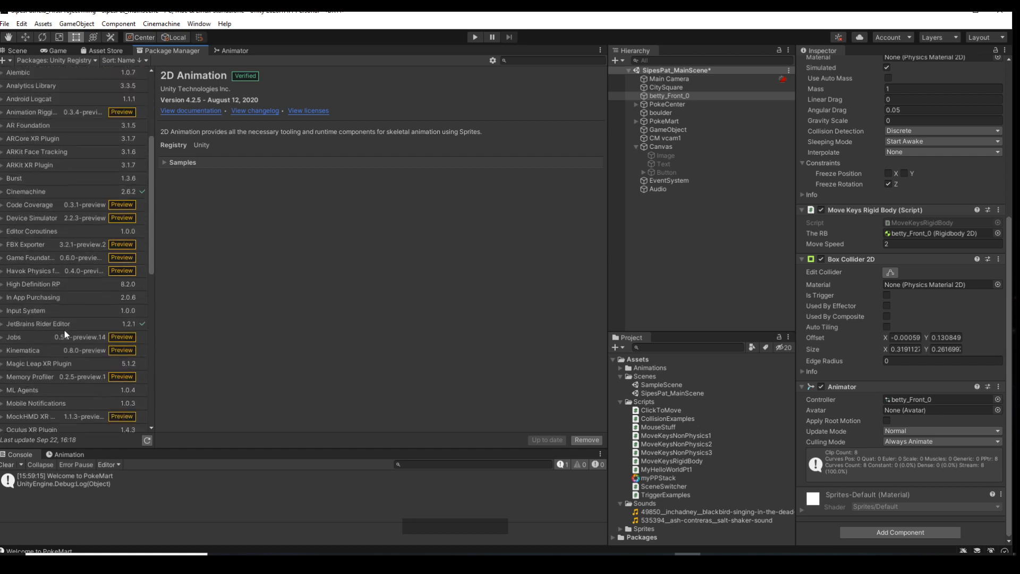
scroll(64, 332, "down", 10)
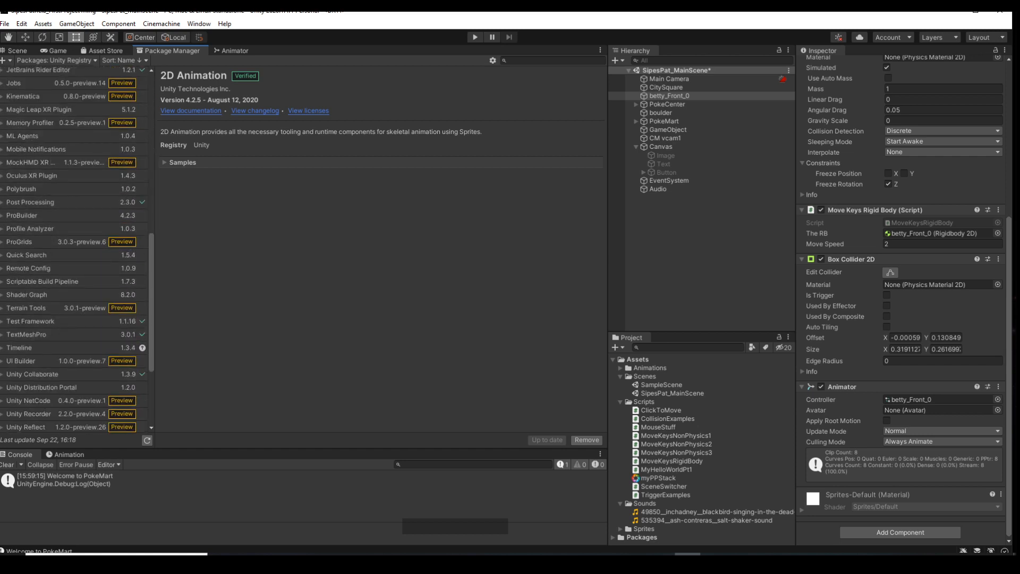
Show the Built-in packages in the Package Manager and look through the list
left_click(92, 60)
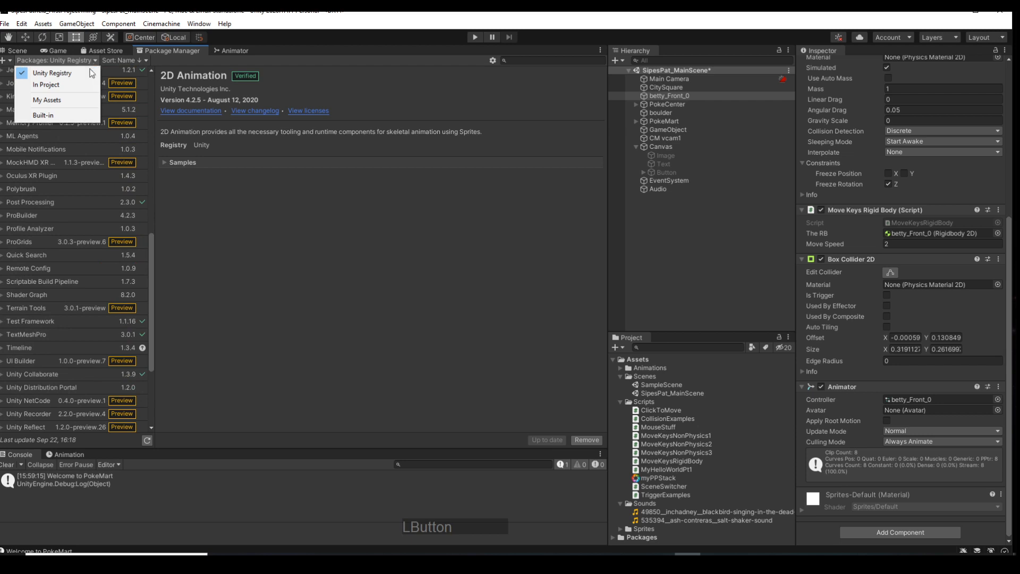
left_click(65, 114)
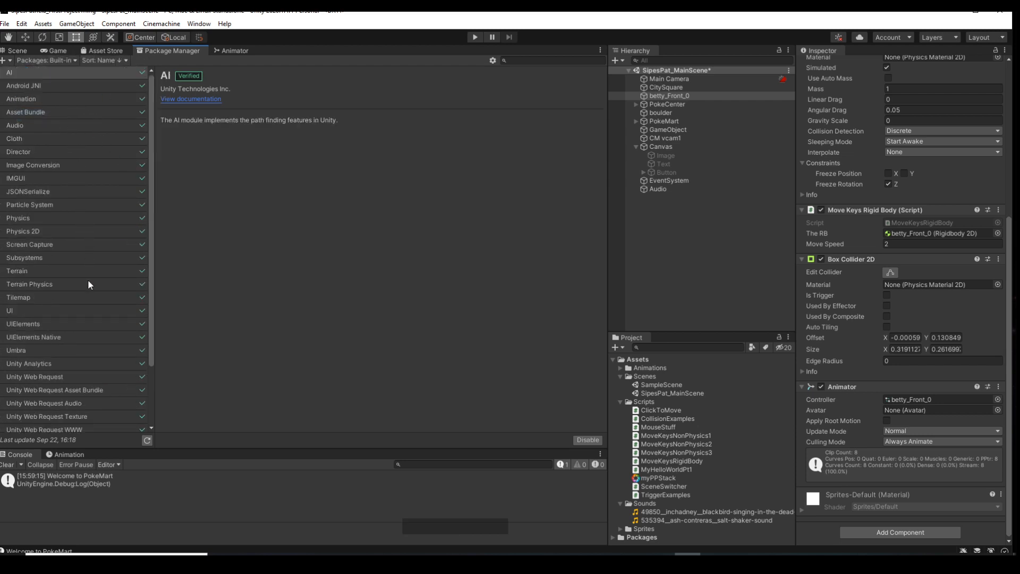
scroll(88, 283, "down", 3)
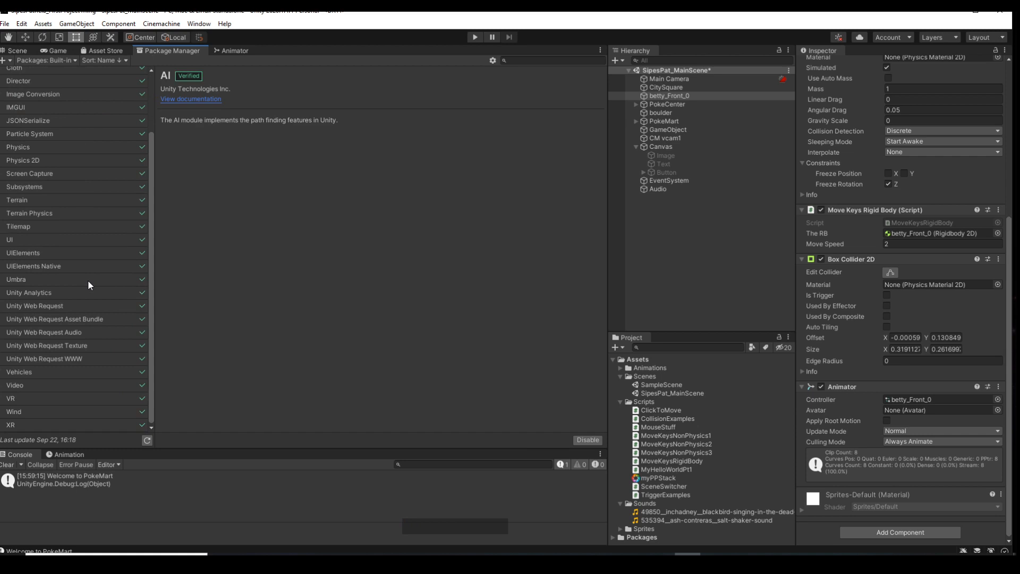
scroll(88, 282, "up", 3)
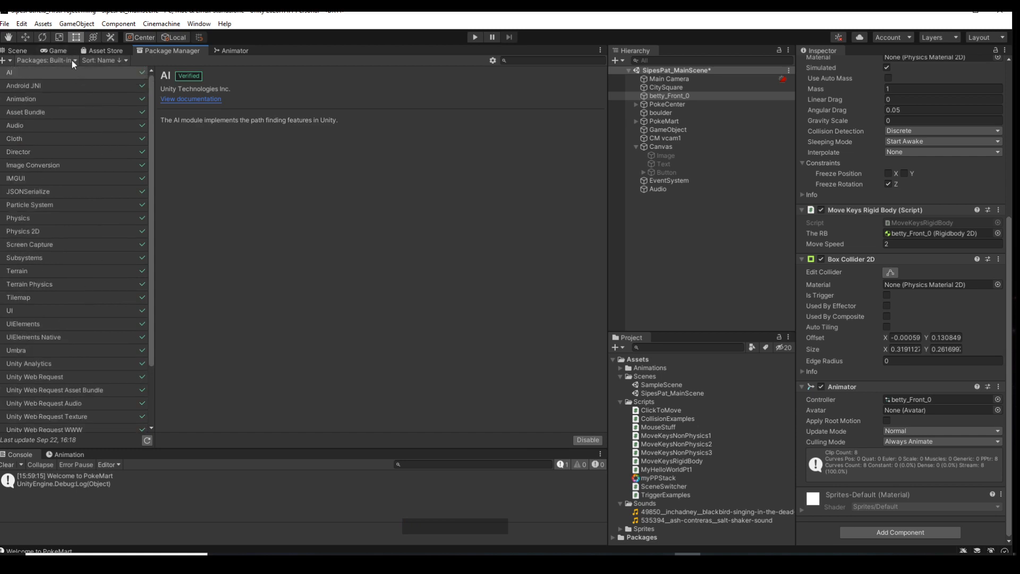
Switch back to the Project Introduction tutorial in Chrome and read the remaining Bolt setup wizard, Level01 scene and window layout instructions
left_click(952, 12)
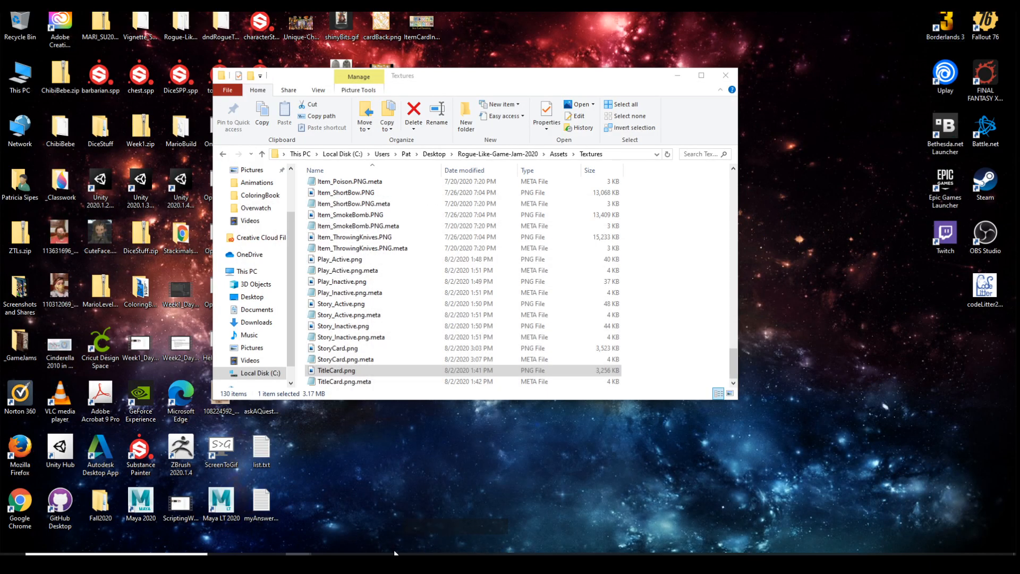
left_click(365, 526)
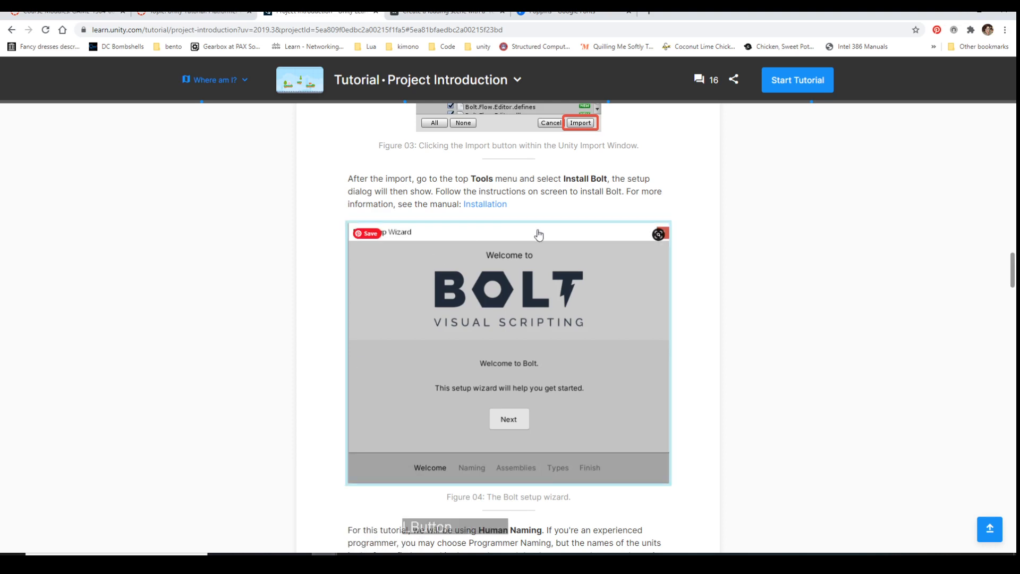
scroll(652, 392, "down", 15)
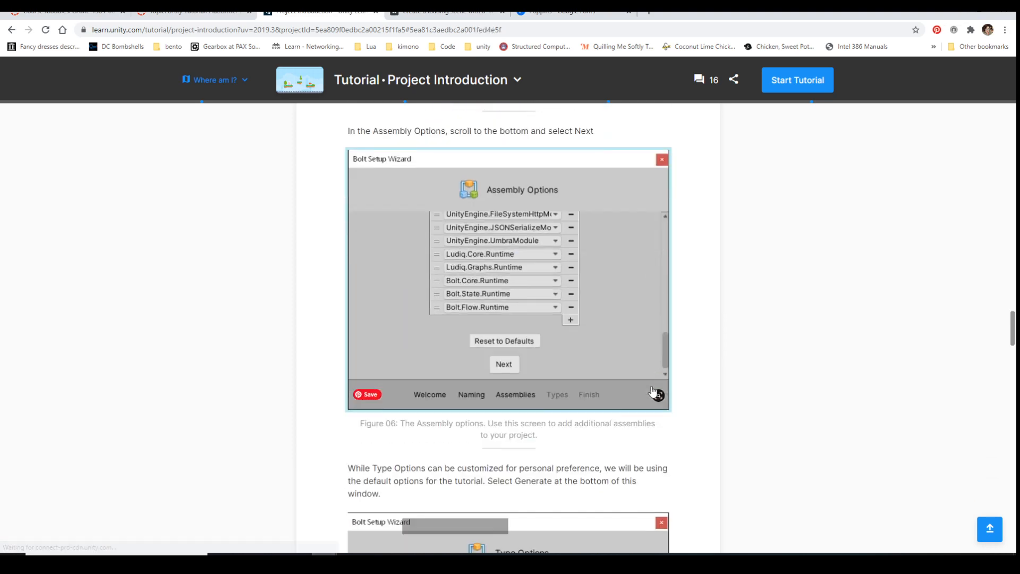
scroll(652, 391, "down", 17)
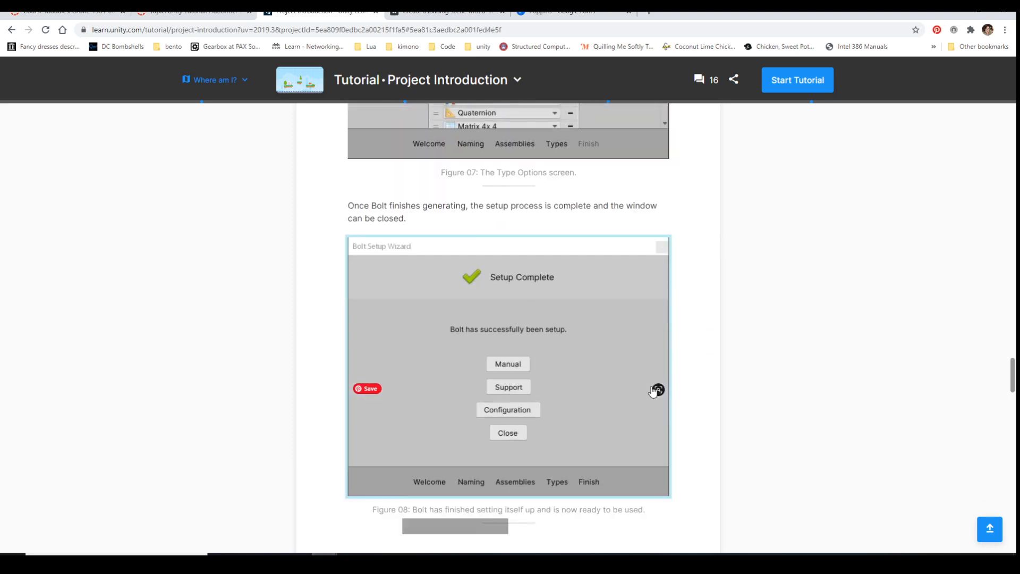
scroll(652, 391, "down", 14)
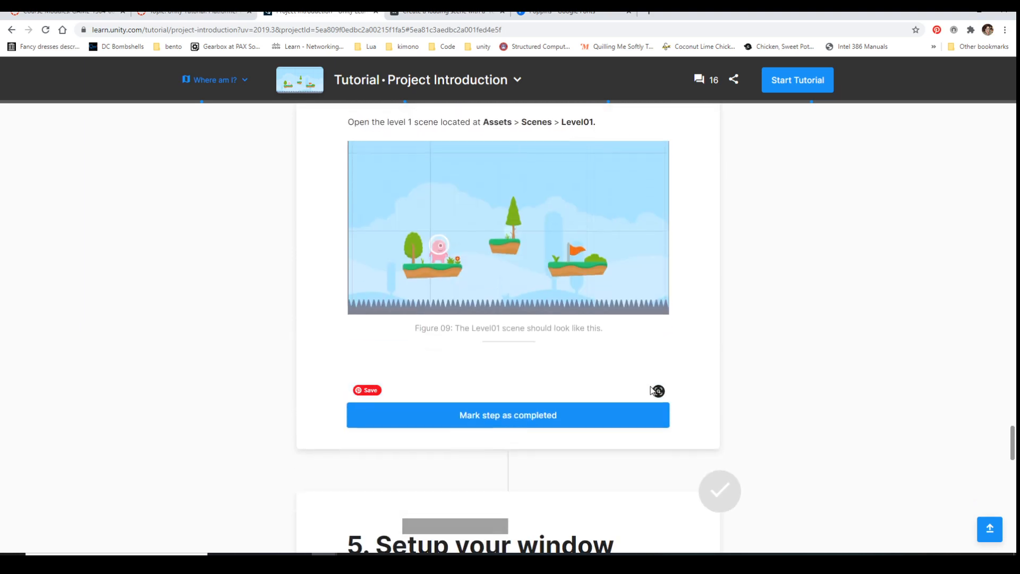
scroll(652, 392, "down", 9)
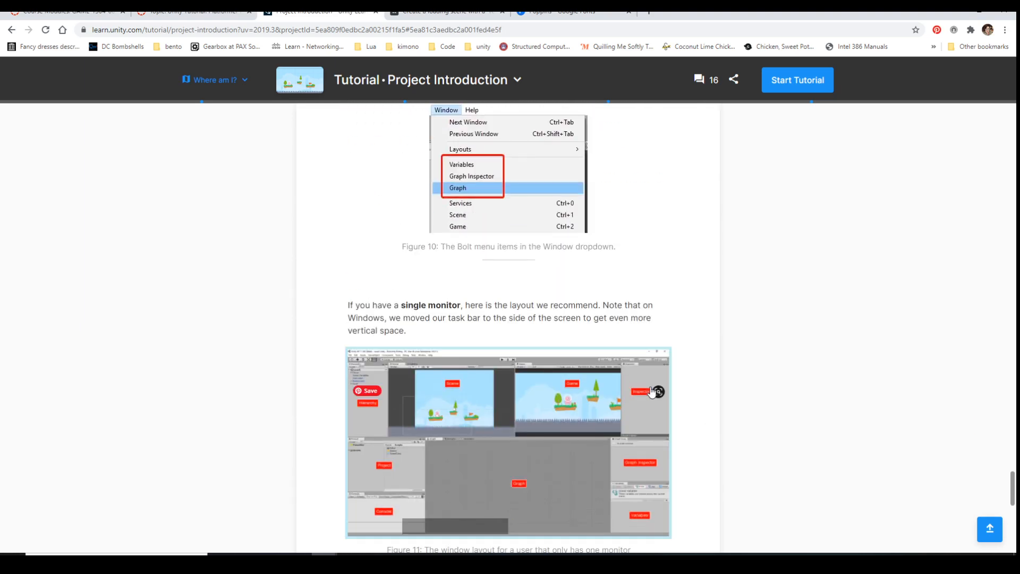
scroll(653, 391, "down", 12)
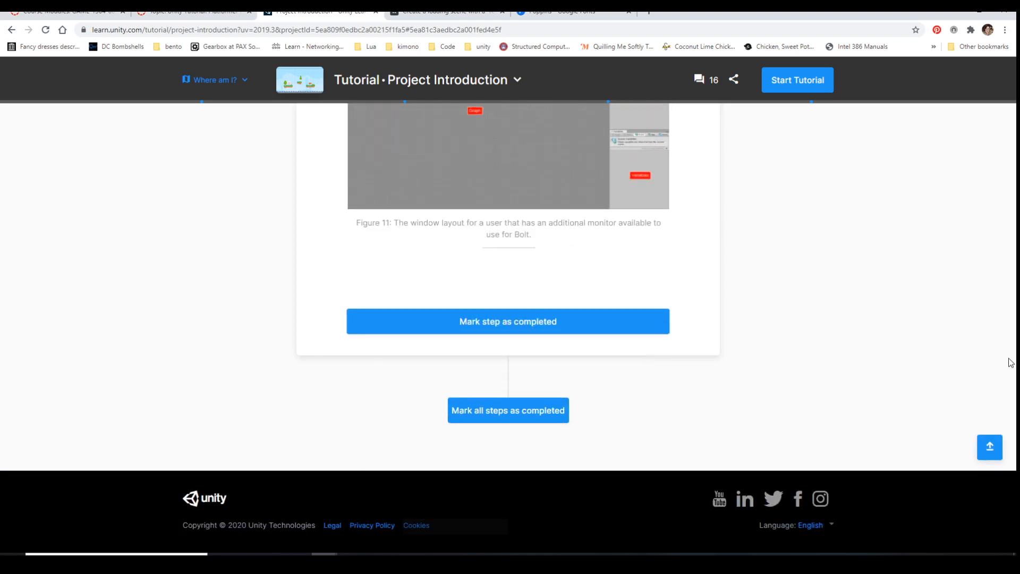
Review the single-monitor layout and the start of the tutorial, close the tutorial, and return to the course modules
scroll(900, 202, "up", 10)
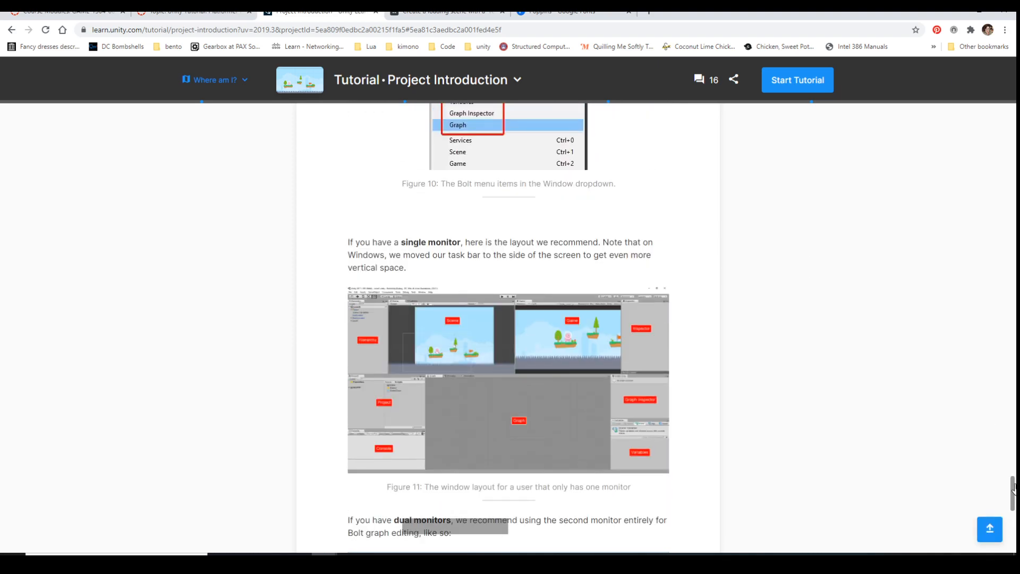
left_click_drag(1011, 488, 1013, 89)
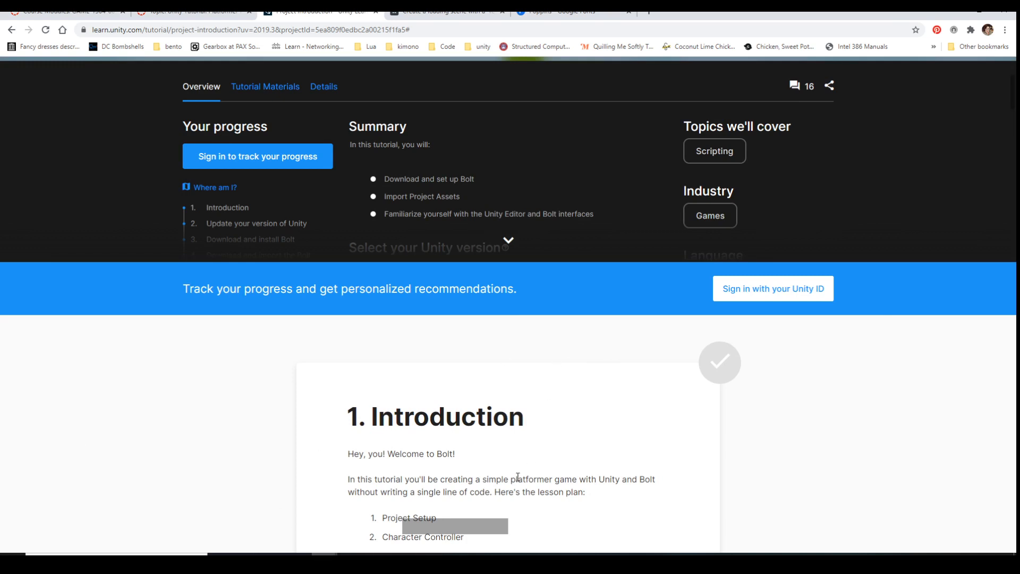
left_click(375, 11)
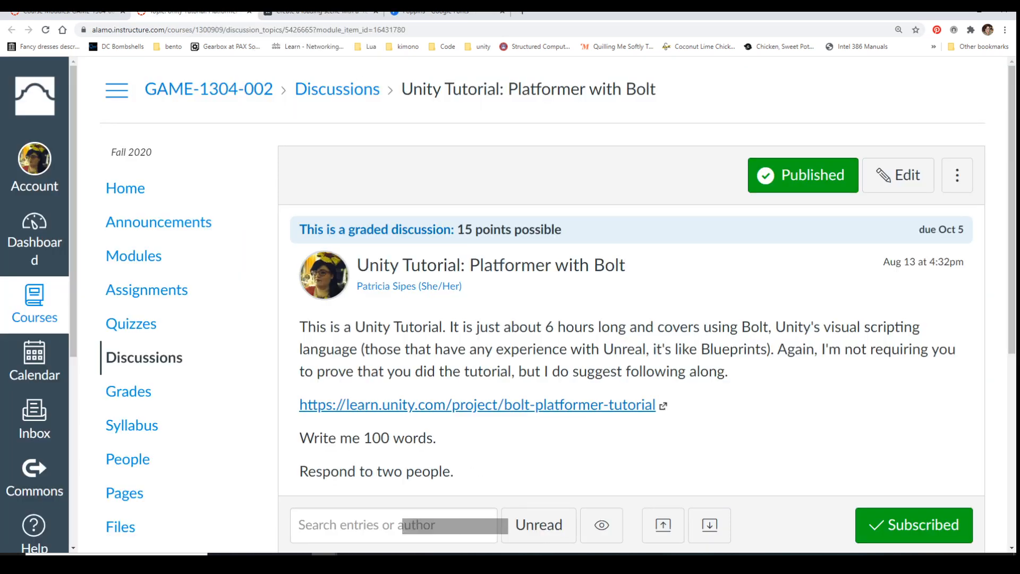
left_click(71, 14)
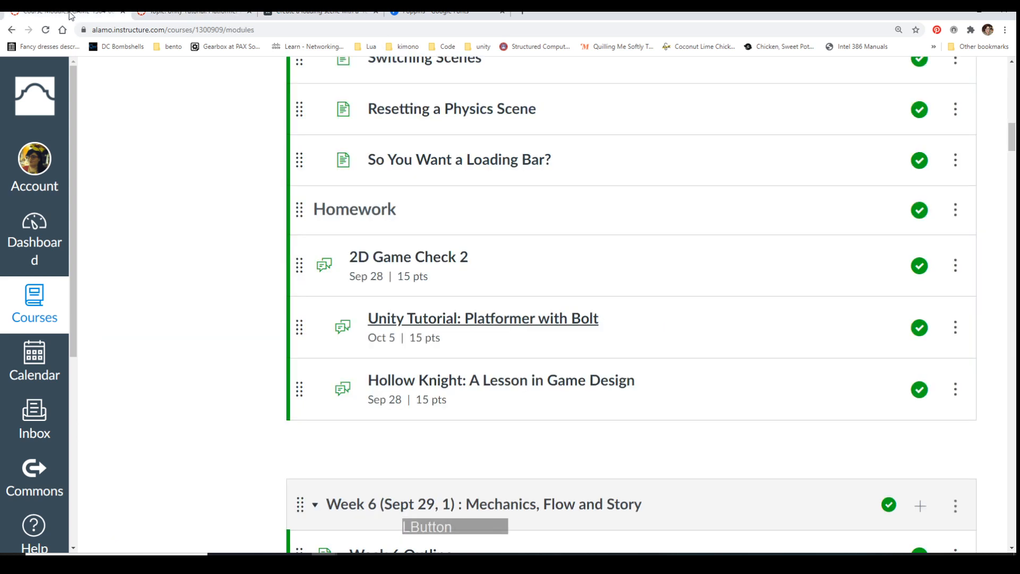